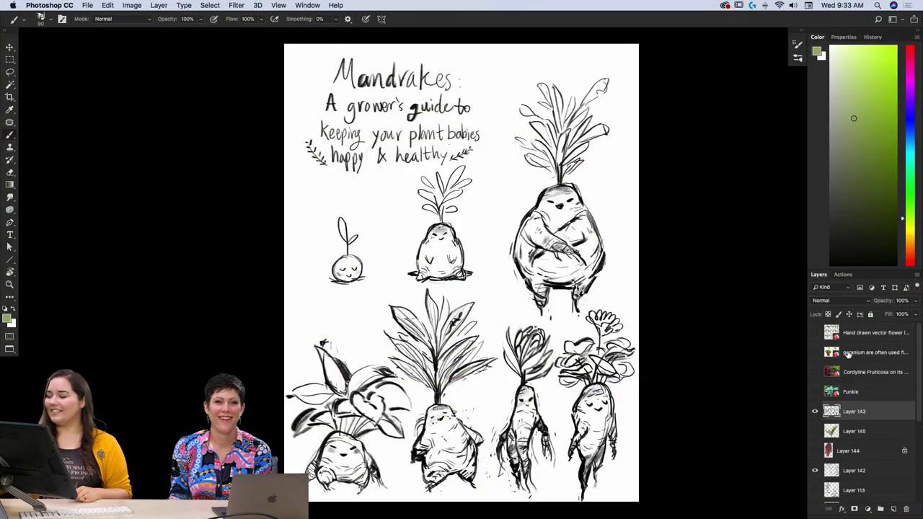
- Check Layer 143's visibility, then add empty Layer 146 above the mandrake sketches
left_click(815, 411)
left_click(816, 411)
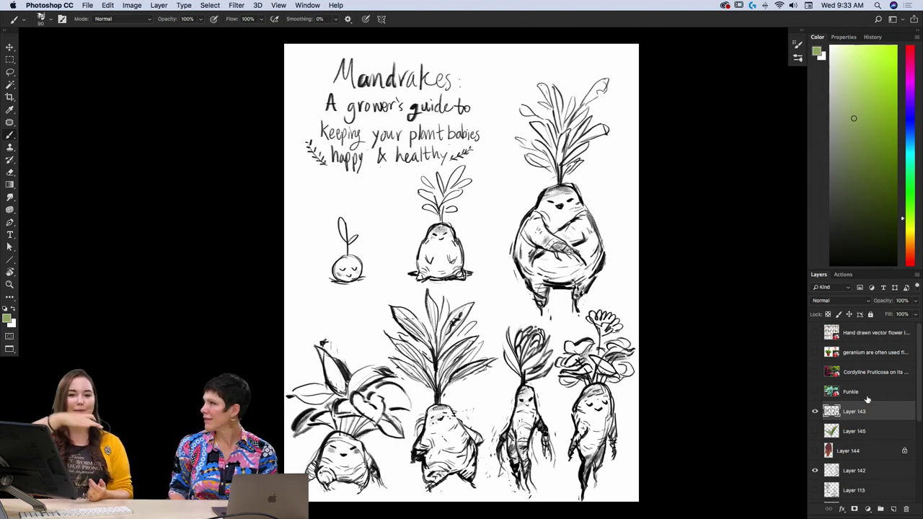
left_click(816, 411)
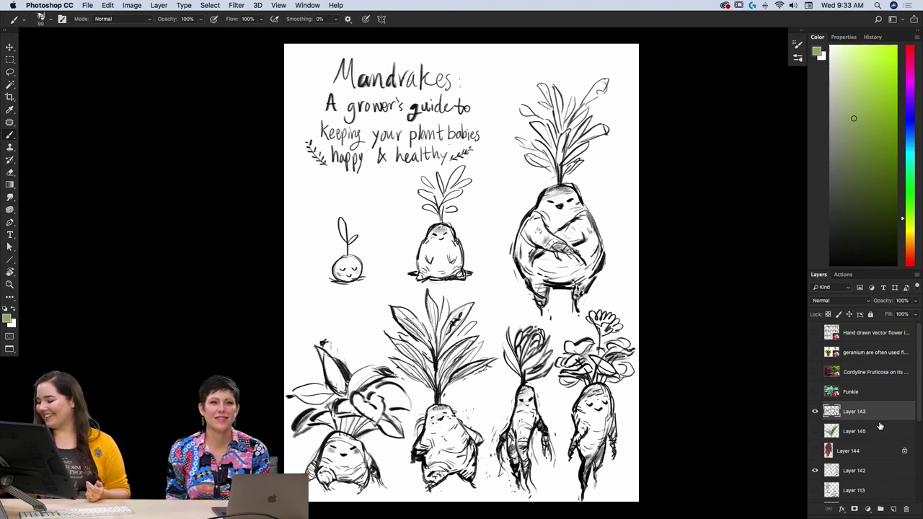
left_click(894, 509)
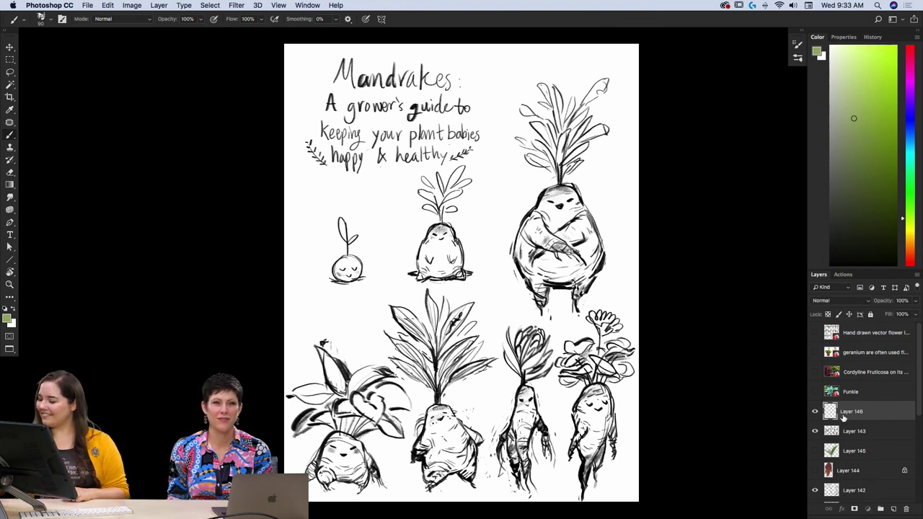
- Load the Kyle's Inkbox Brayer Boss brush and reduce it to 250 px
left_click(797, 61)
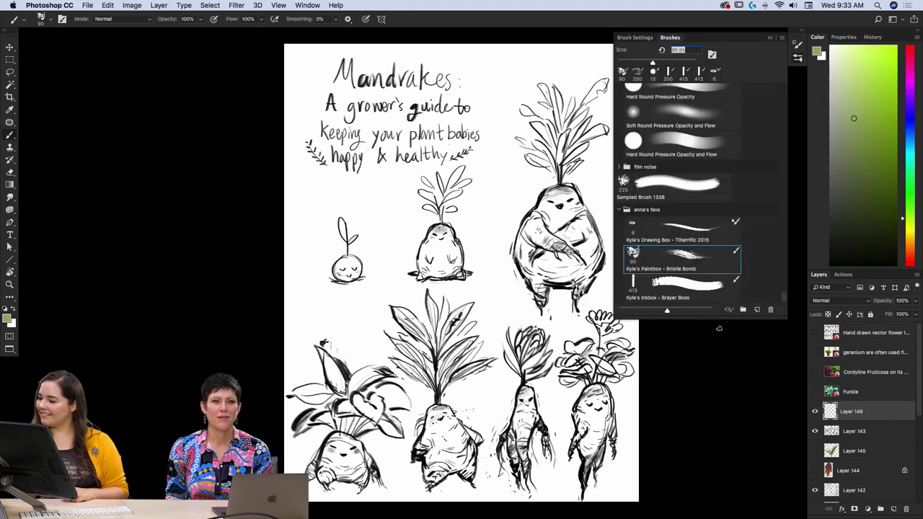
left_click(692, 288)
left_click(799, 60)
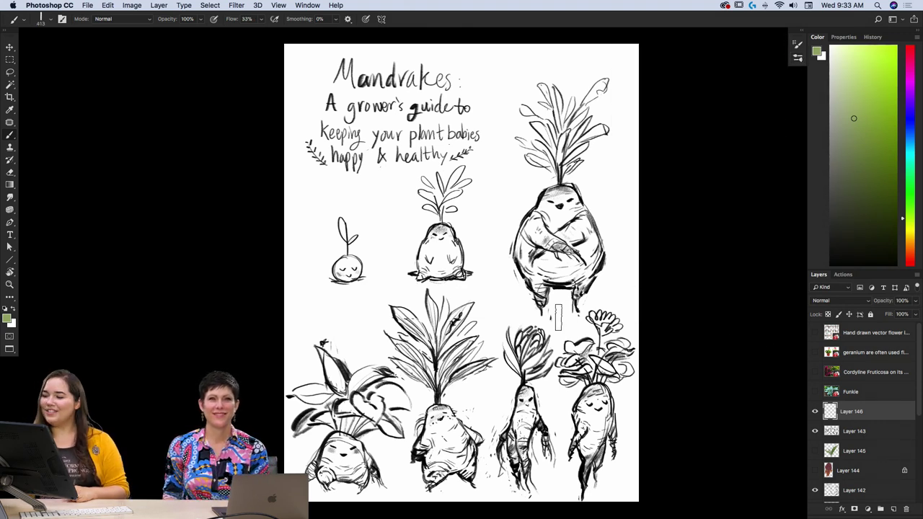
key("bracketleft")
key("bracketleft")
key("bracketleft")
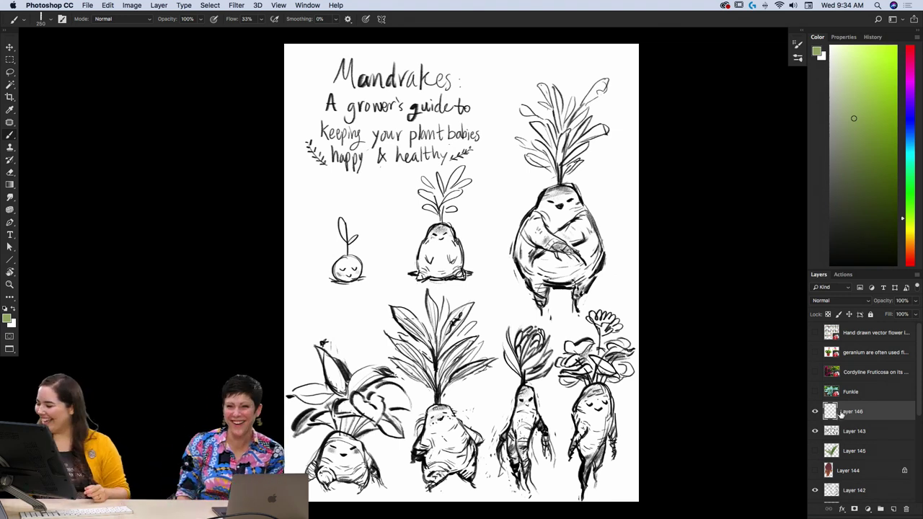
- Make mandrake sketch Layer 143 the working layer and switch to the Lasso tool
left_click(815, 431)
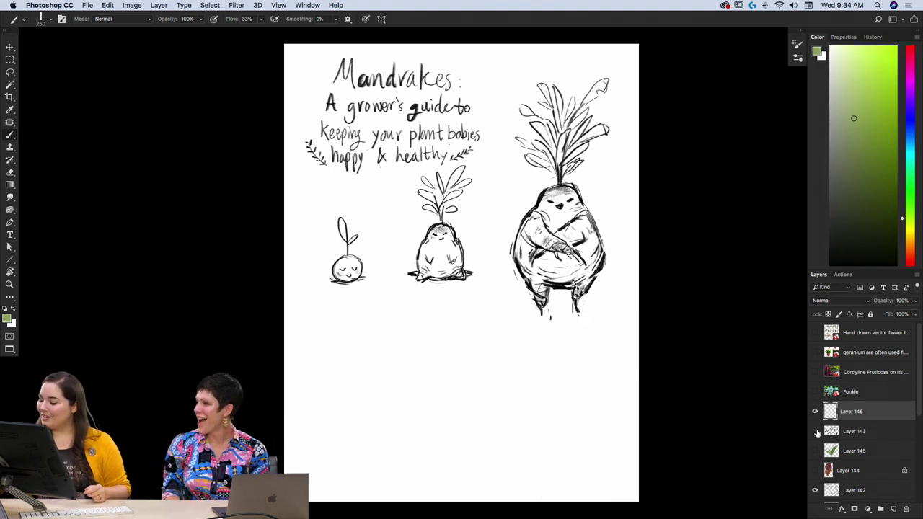
left_click(815, 431)
left_click(852, 434)
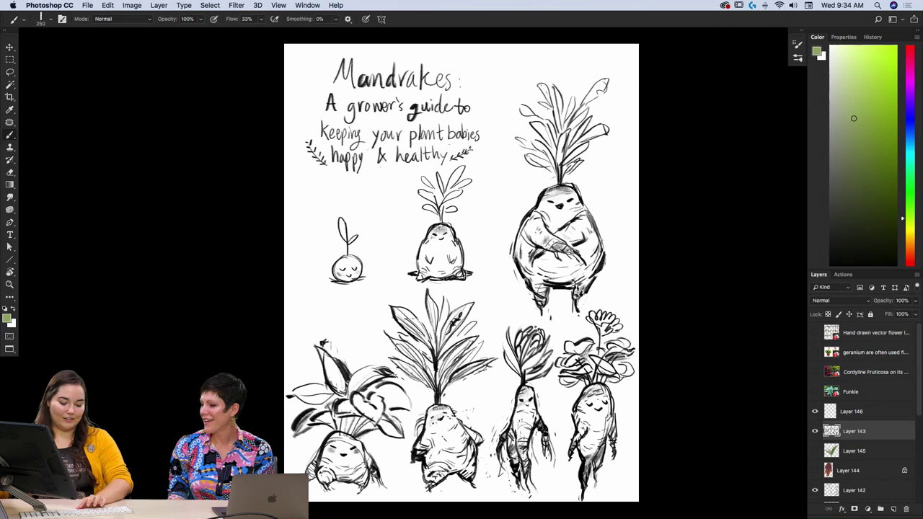
key("l")
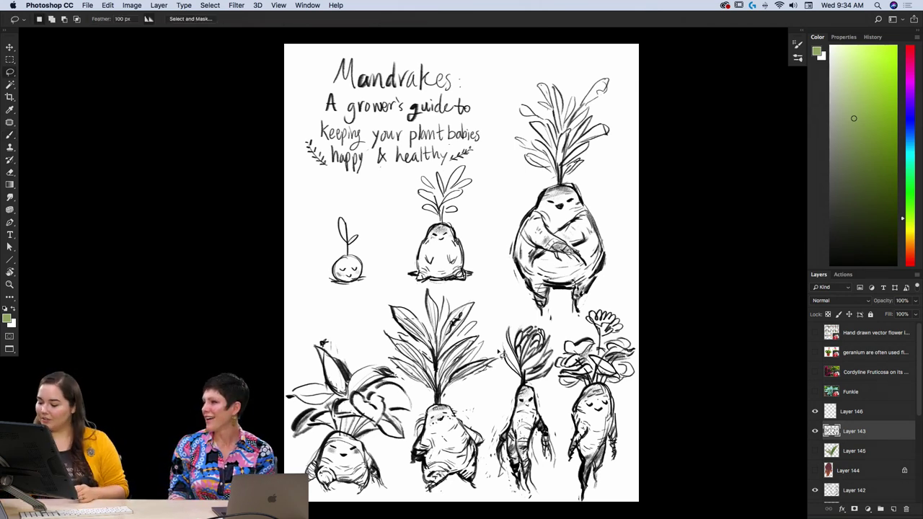
- Lasso the middle bottom mandrake, copy it to Layer 147, and hide Layer 143
mouse_move(502, 353)
left_mouse_down()
mouse_move(489, 405)
mouse_move(488, 493)
mouse_move(434, 513)
mouse_move(400, 463)
mouse_move(415, 392)
mouse_move(389, 366)
mouse_move(382, 288)
mouse_move(411, 271)
mouse_move(485, 287)
mouse_move(511, 310)
left_mouse_up()
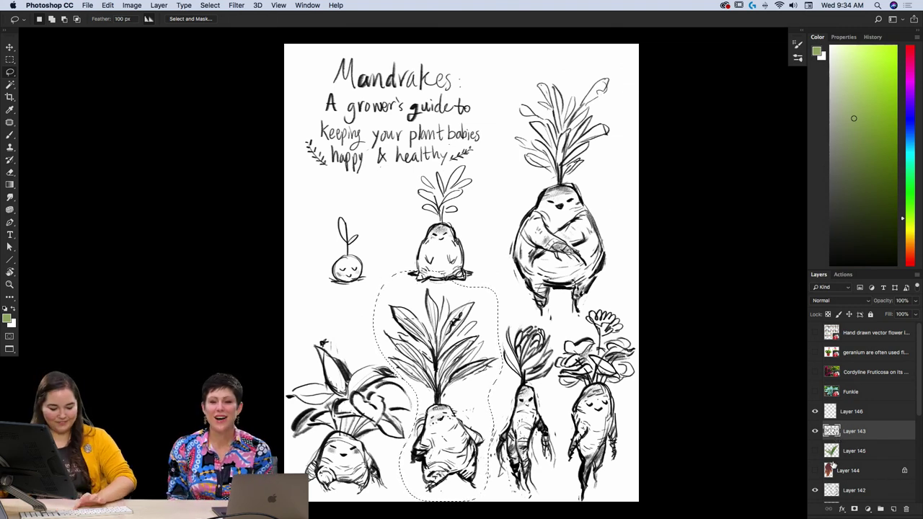
key("super+j")
left_click(815, 451)
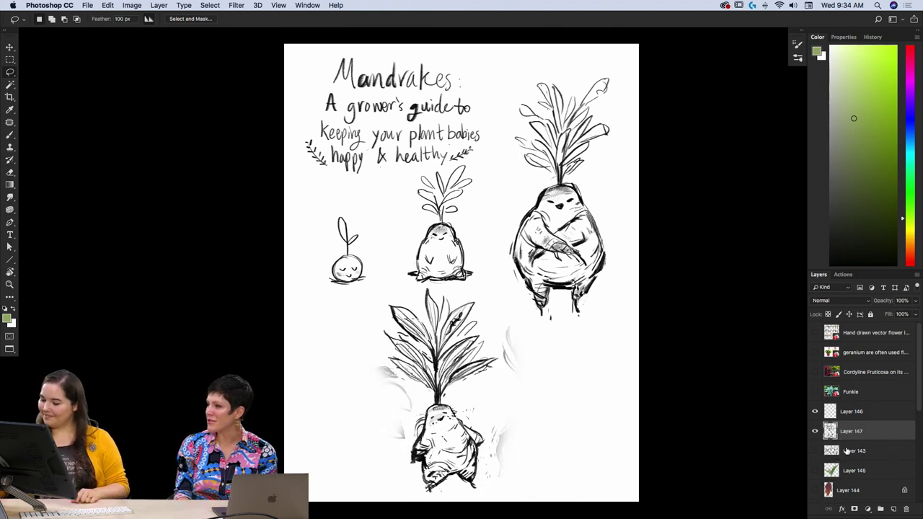
left_click(815, 431)
left_click(815, 431)
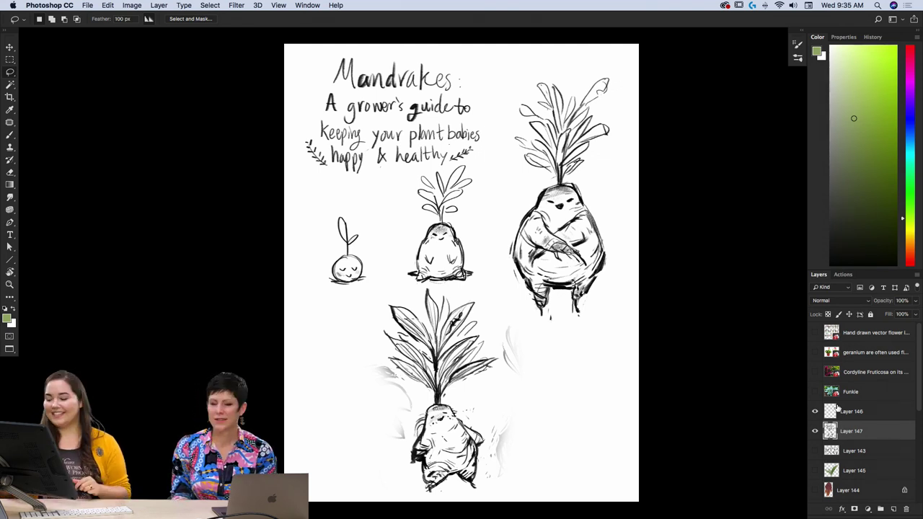
left_click(815, 431)
left_click(815, 431)
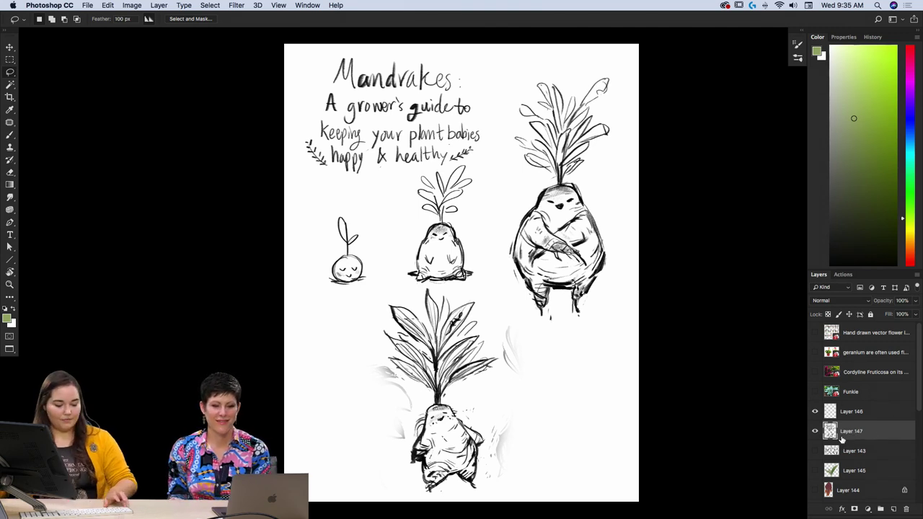
key("ctrl+t")
- Enlarge the copied mandrake and move it up-left to the page centre
left_click_drag(526, 286, 589, 207)
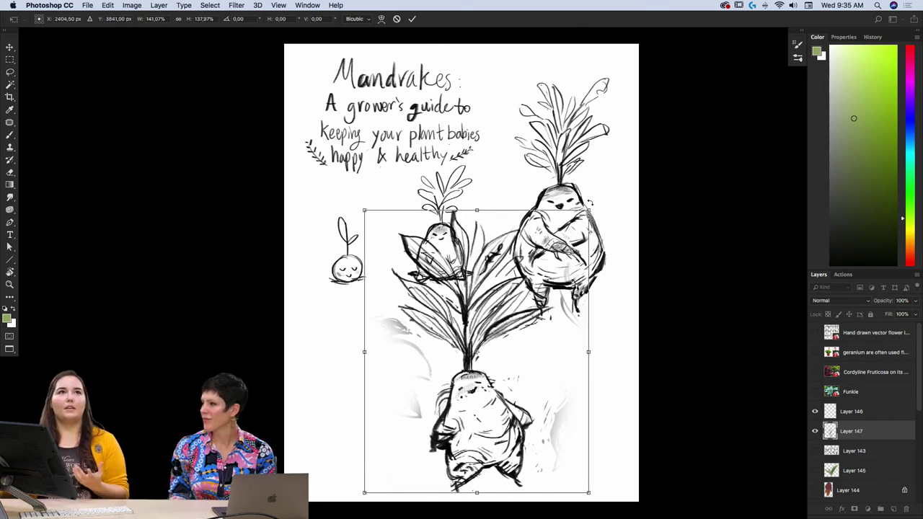
left_click_drag(590, 206, 624, 171)
left_click_drag(568, 303, 539, 211)
key("Return")
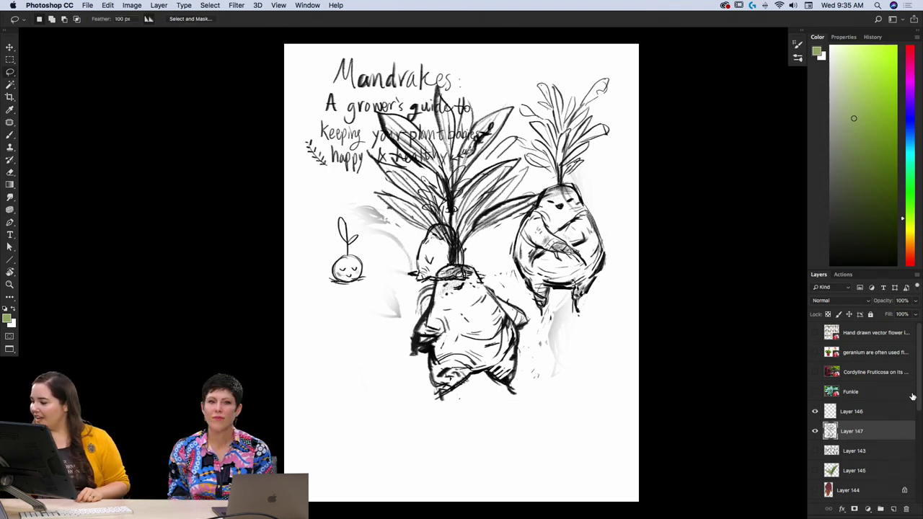
- Hide the title and other sketches on Layer 142, then add Layer 148 above the mandrake
scroll(894, 404, "down", 3)
left_click(815, 452)
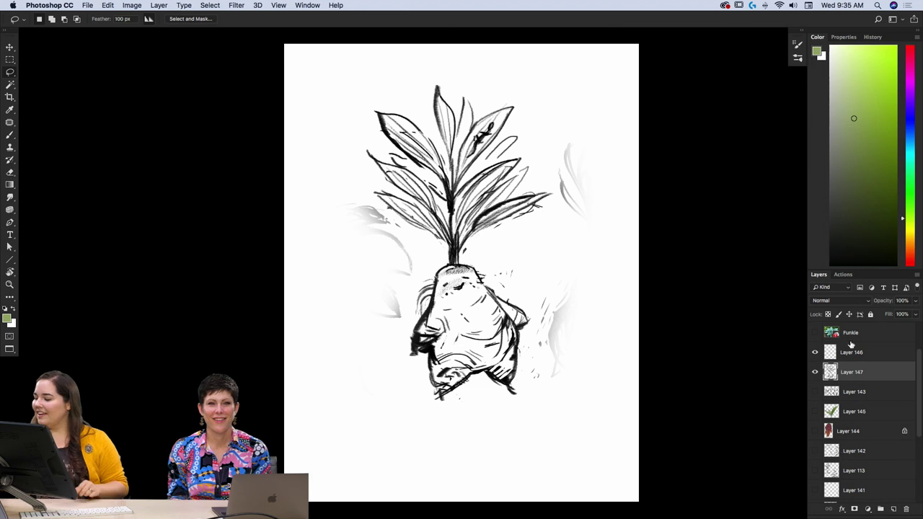
left_click(815, 371)
left_click(815, 371)
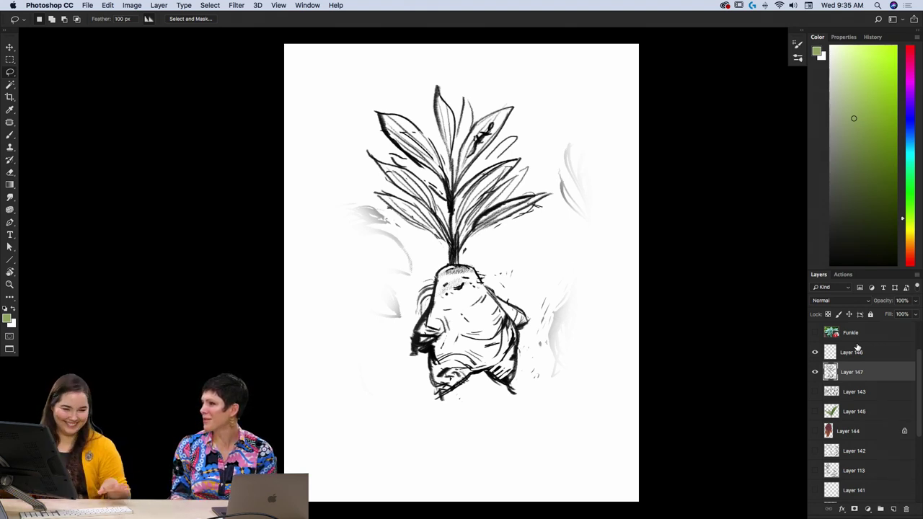
left_click(816, 372)
left_click(815, 372)
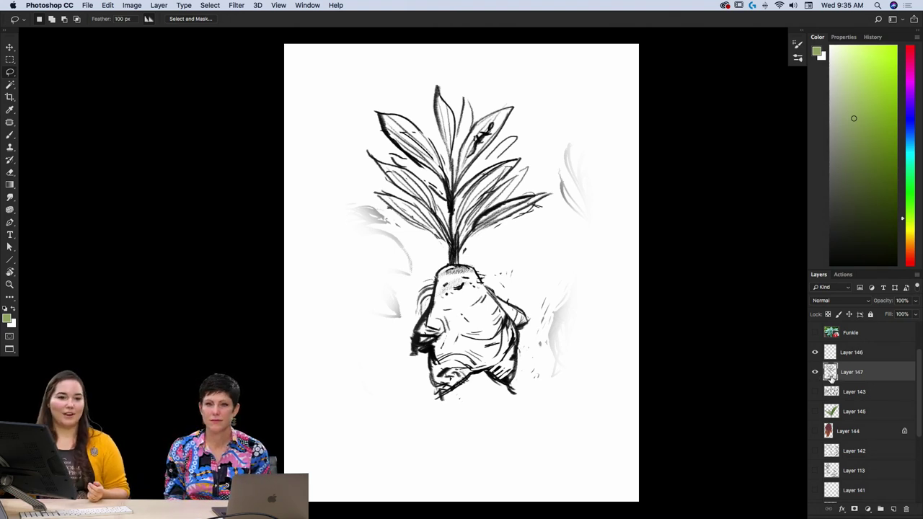
left_click_drag(829, 380, 891, 512)
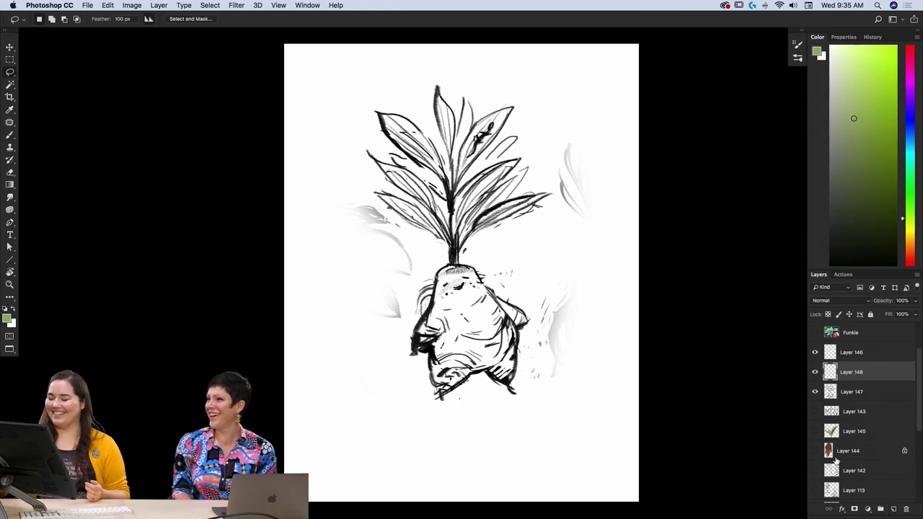
- Select the Kyle's Inkbox Brayer Boss brush preset
left_click(815, 392)
left_click(815, 391)
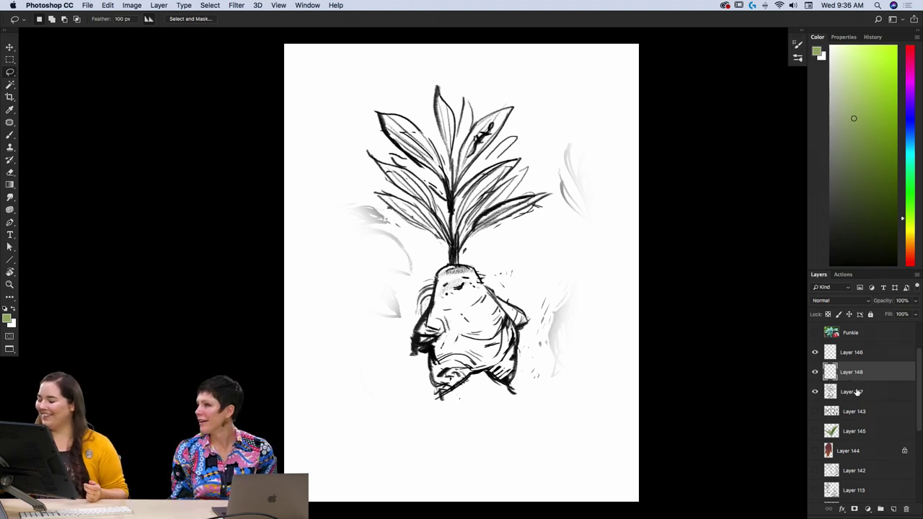
left_click(799, 57)
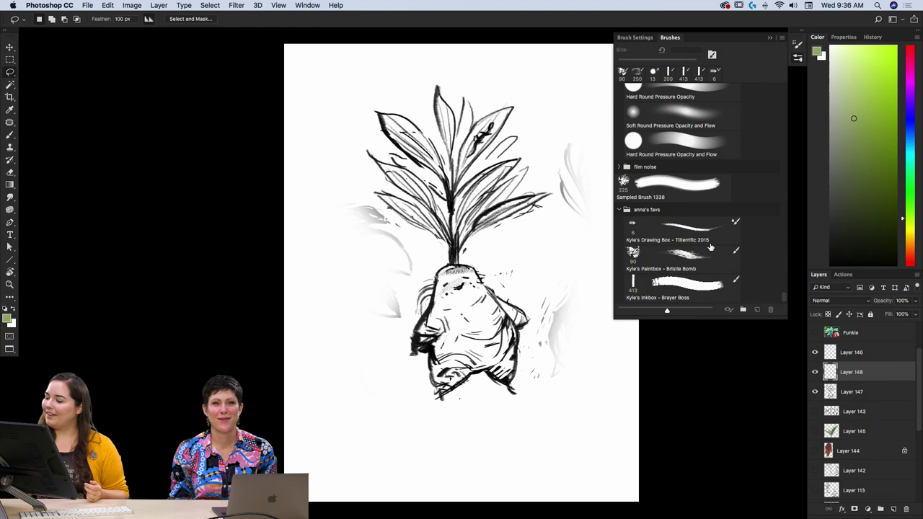
left_click(703, 290)
left_click(798, 59)
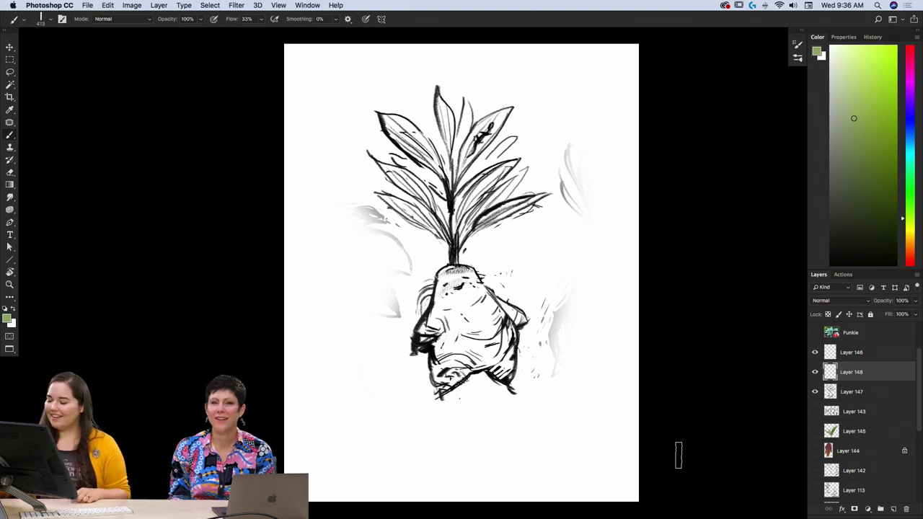
- Set the foreground colour to warm brown a57d59
left_click(9, 318)
left_click_drag(225, 282, 225, 297)
left_click(157, 231)
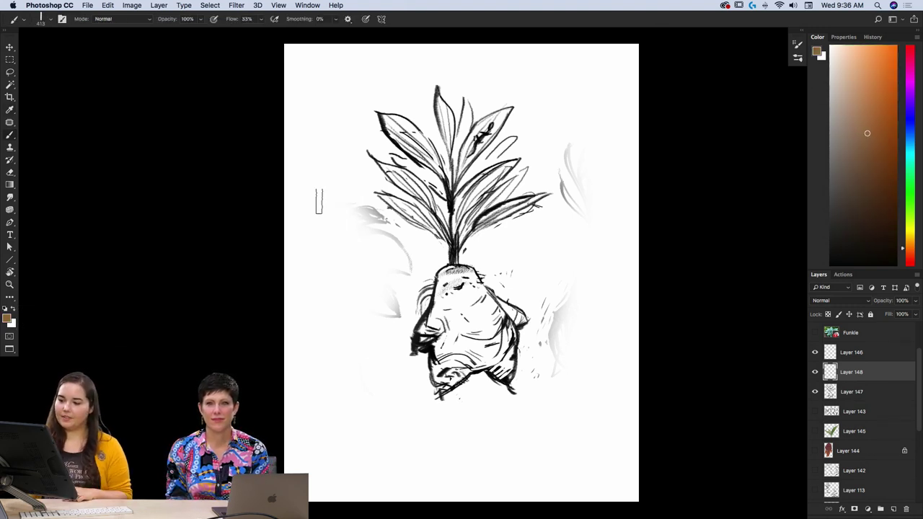
key("Return")
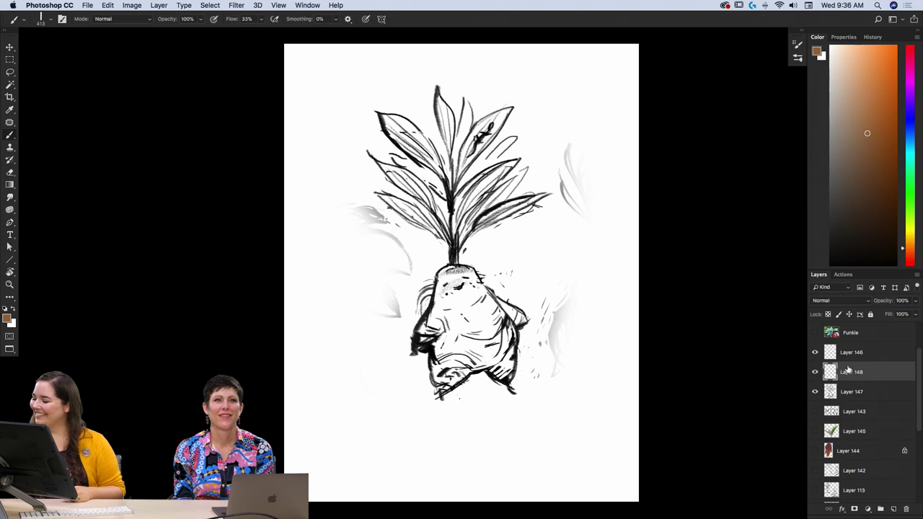
- Paint dark brown strokes along the root's left edge on Layer 148
left_click(815, 372)
left_click(815, 372)
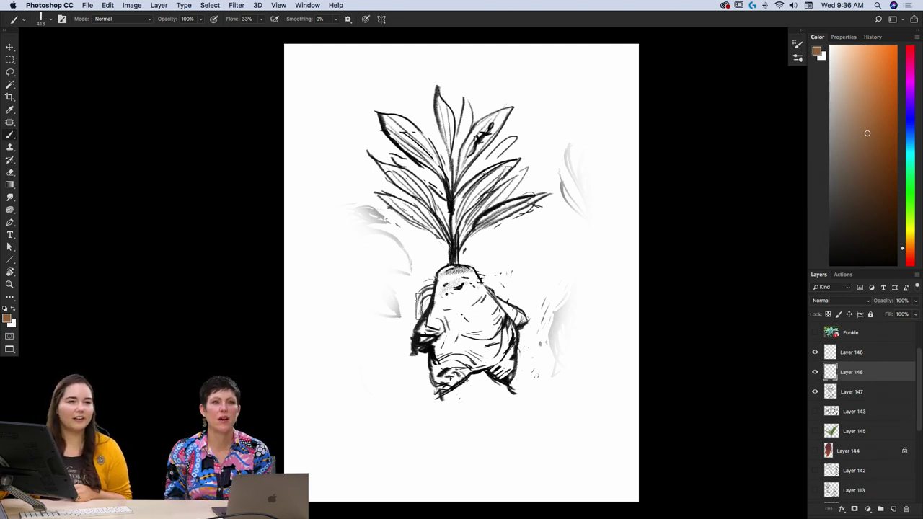
left_click_drag(418, 306, 425, 281)
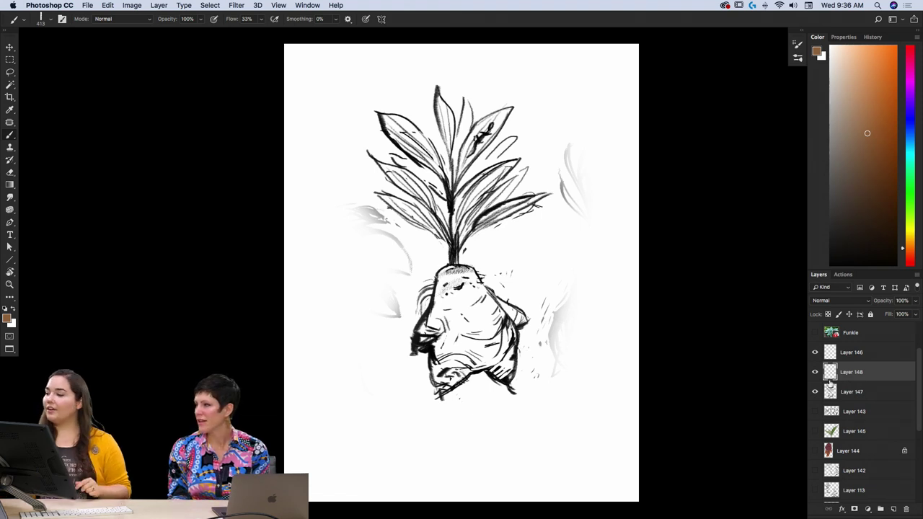
left_click(798, 57)
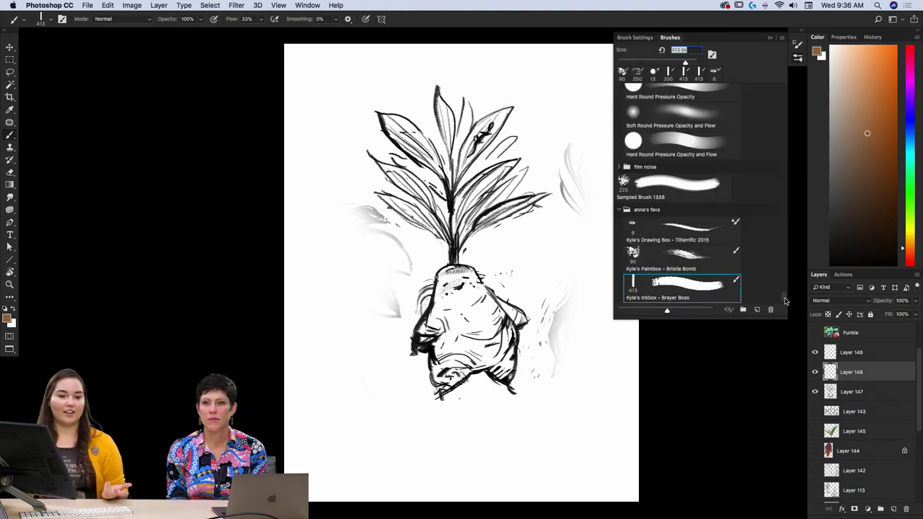
- Switch to the Titterific brush, try brown hatching right of the root, then undo it
left_click(704, 234)
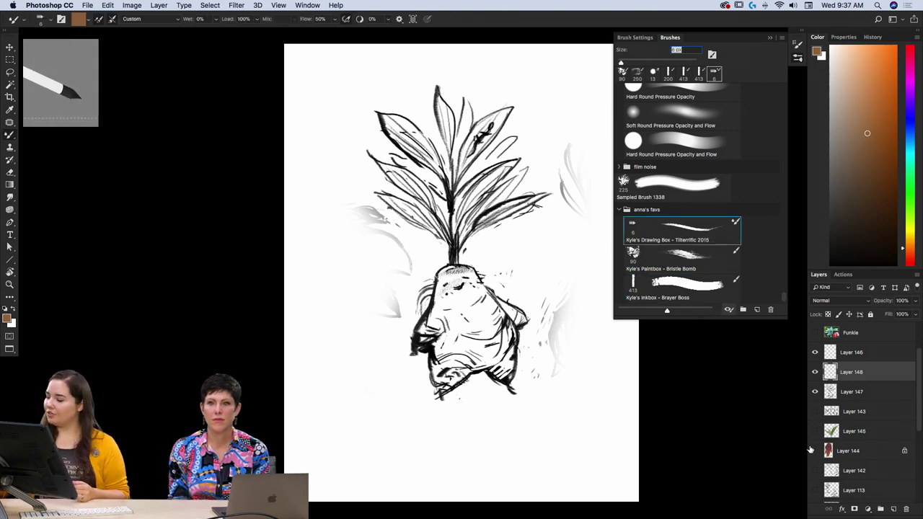
key("Return")
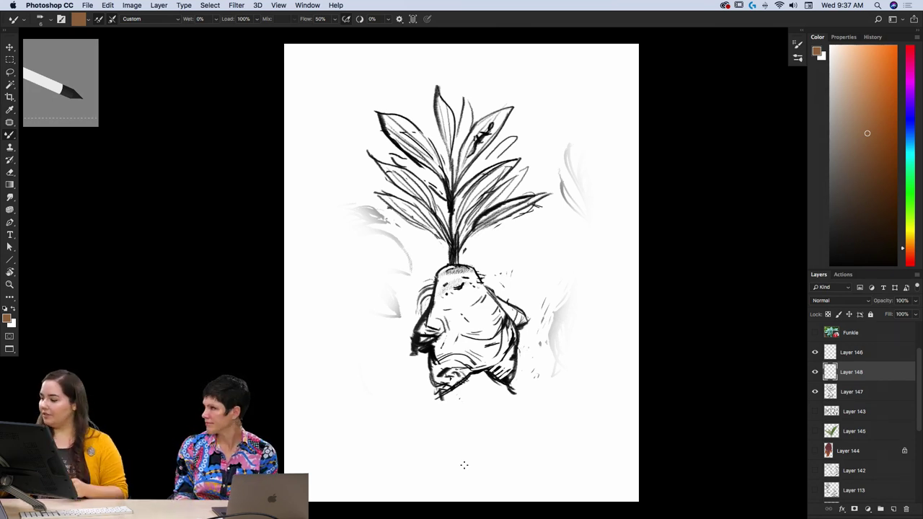
mouse_move(564, 324)
left_mouse_down()
mouse_move(551, 337)
mouse_move(575, 338)
left_mouse_up()
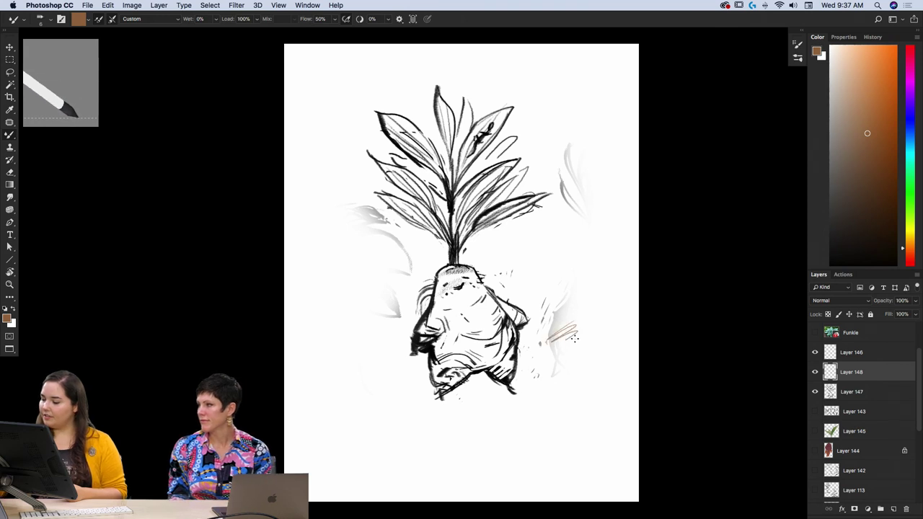
key("super+z")
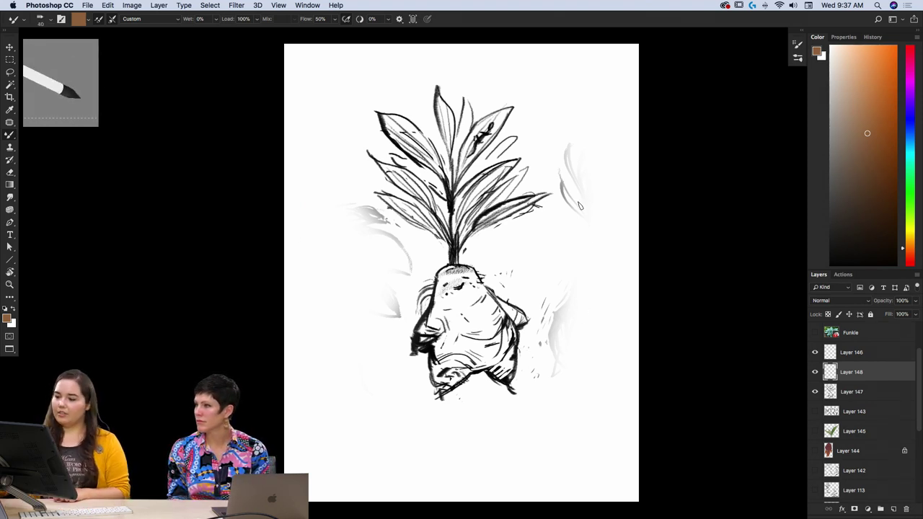
- Paint test brown strokes beside the figure, then hide Layer 148
mouse_move(577, 240)
left_mouse_down()
mouse_move(581, 214)
mouse_move(617, 223)
left_mouse_up()
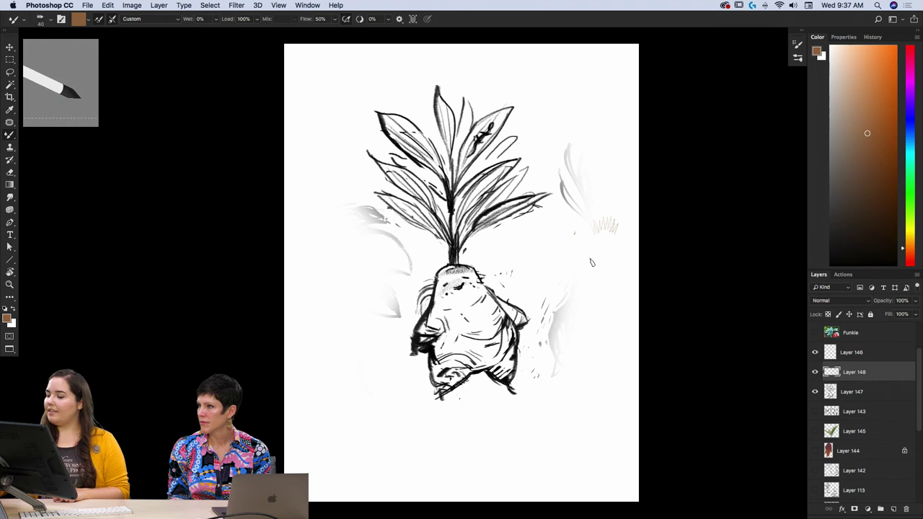
mouse_move(600, 254)
left_mouse_down()
mouse_move(577, 264)
mouse_move(600, 260)
left_mouse_up()
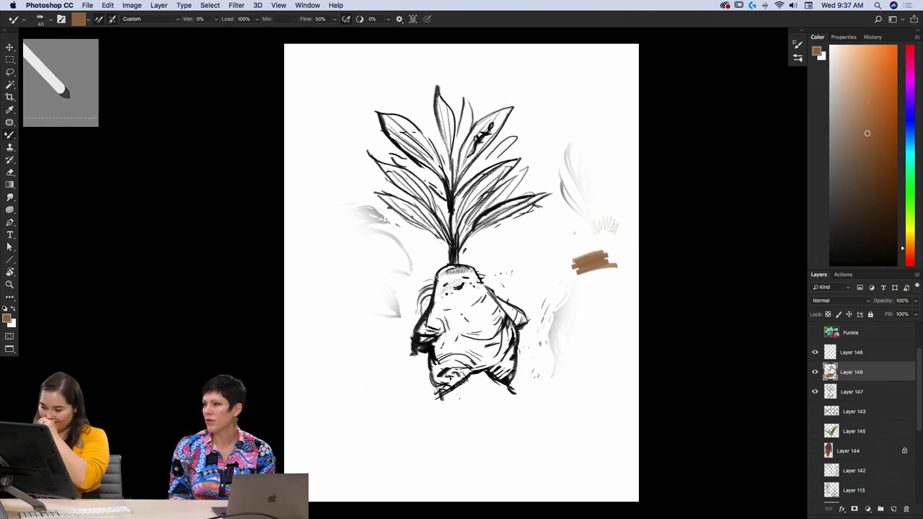
left_click(816, 372)
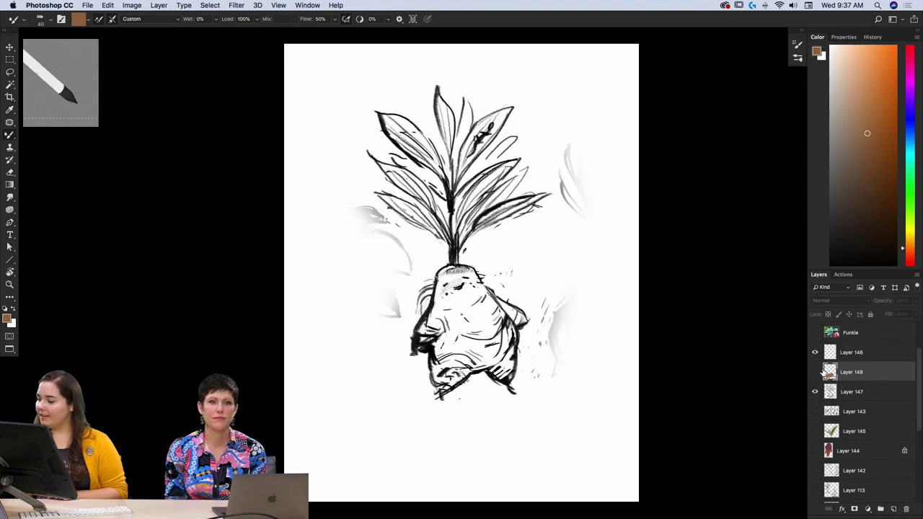
- Add Layer 149 below Layer 146 and choose the Brayer Boss brush preset
left_click(814, 352)
left_click(835, 355)
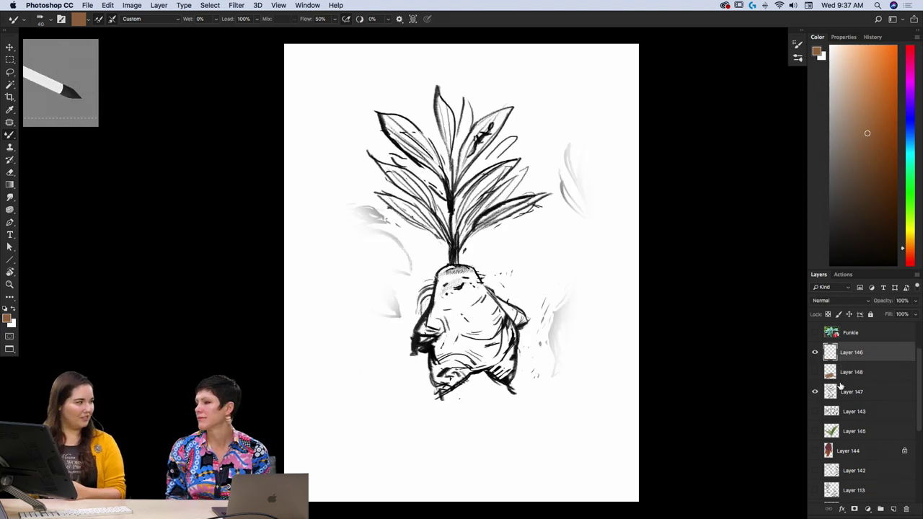
left_click(893, 509)
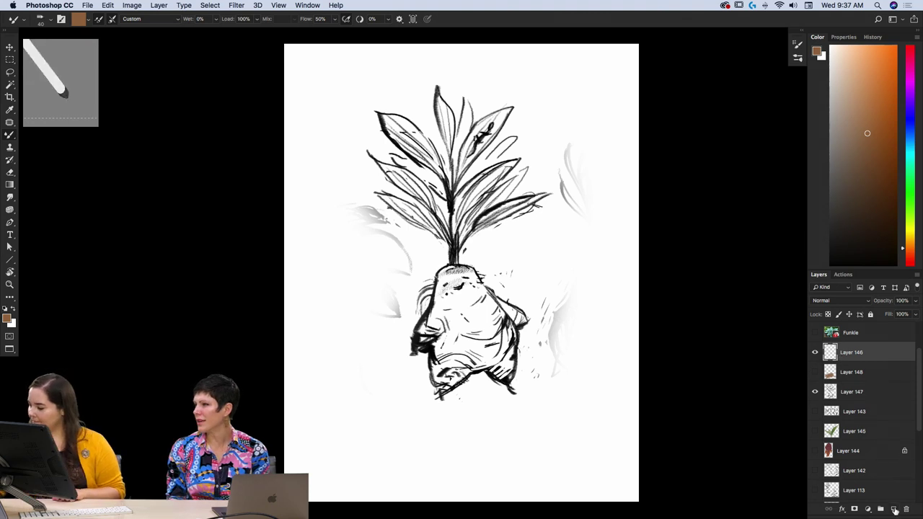
left_click_drag(854, 371, 854, 372)
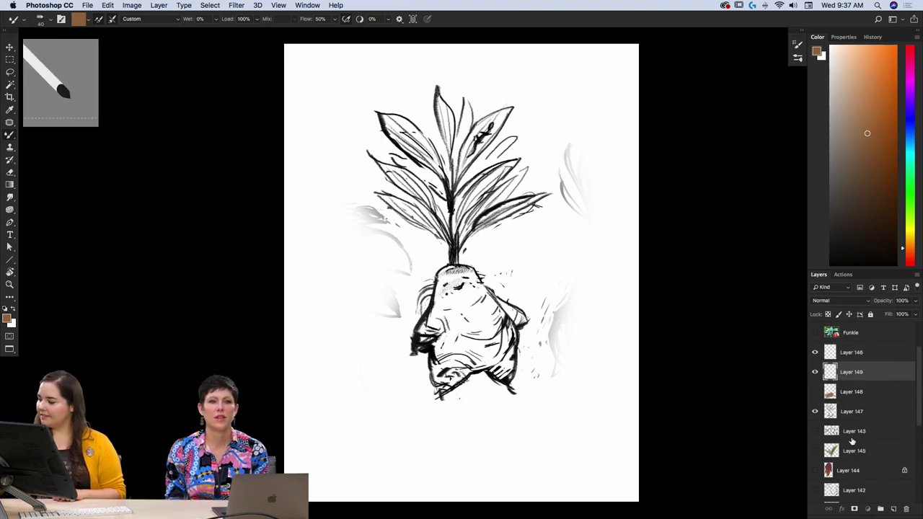
left_click(797, 61)
left_click(721, 268)
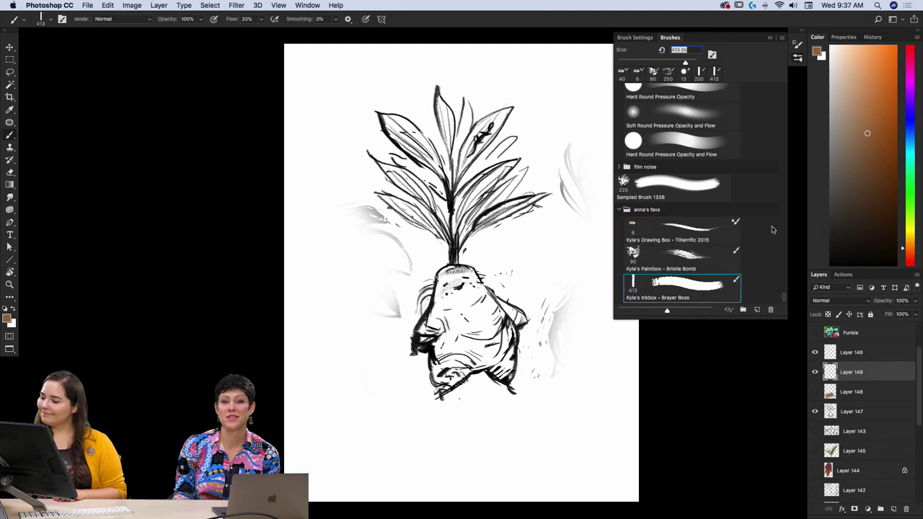
left_click(798, 61)
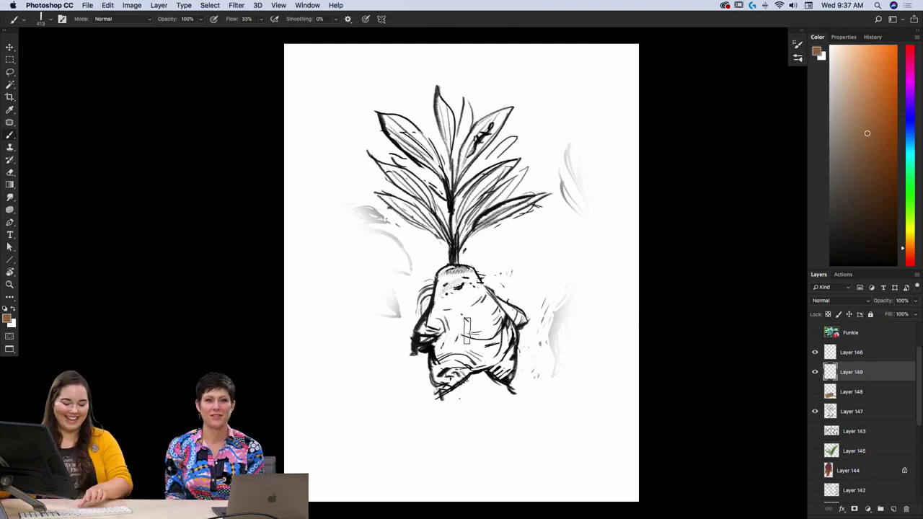
- Move Layer 149 beneath Layer 147 and paint brown across the whole root body
left_click_drag(450, 268, 447, 320)
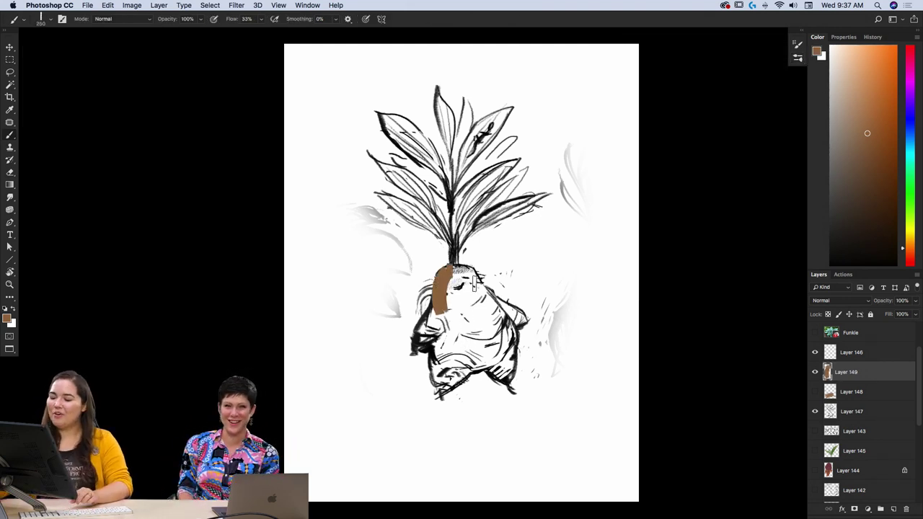
key("super+z")
left_click_drag(449, 268, 445, 307)
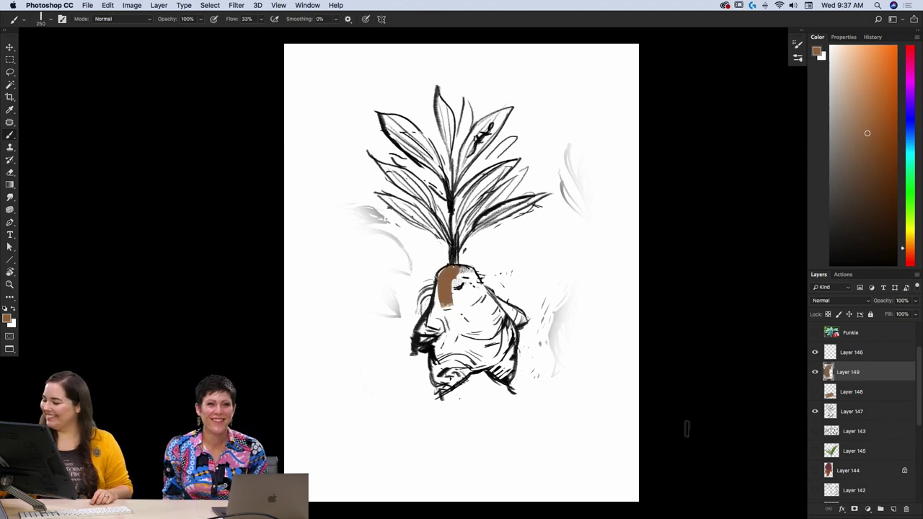
left_click_drag(864, 375, 859, 412)
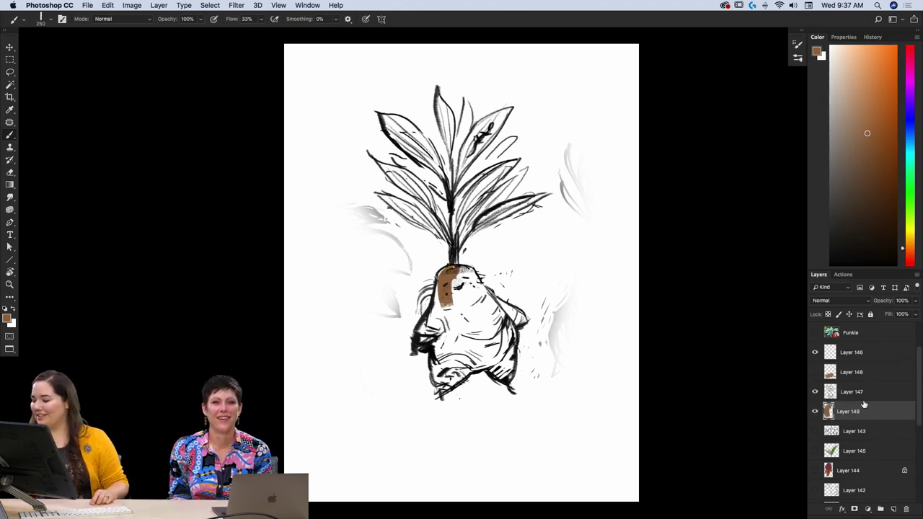
left_click_drag(444, 274, 437, 313)
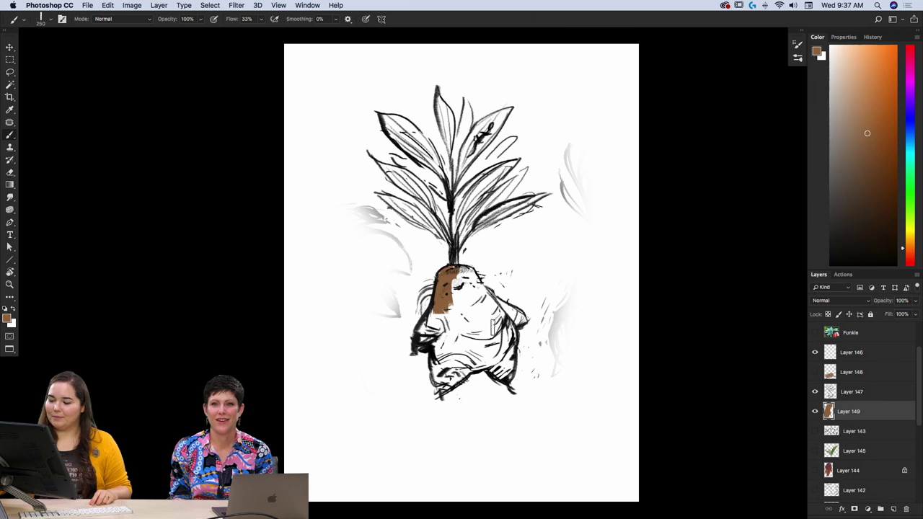
mouse_move(462, 277)
left_mouse_down()
mouse_move(485, 287)
mouse_move(488, 301)
left_mouse_up()
mouse_move(457, 273)
left_mouse_down()
mouse_move(457, 312)
mouse_move(461, 286)
mouse_move(476, 321)
mouse_move(471, 279)
mouse_move(512, 339)
left_mouse_up()
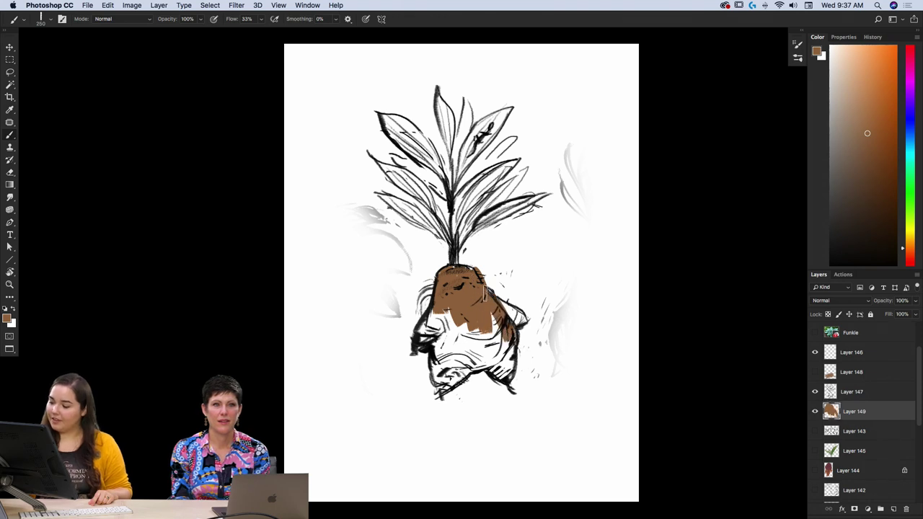
left_click_drag(484, 286, 528, 323)
mouse_move(433, 321)
left_mouse_down()
mouse_move(419, 344)
mouse_move(463, 319)
mouse_move(445, 317)
mouse_move(433, 373)
mouse_move(435, 349)
mouse_move(447, 376)
mouse_move(487, 353)
mouse_move(458, 342)
mouse_move(462, 317)
mouse_move(475, 334)
mouse_move(443, 356)
mouse_move(527, 351)
mouse_move(472, 357)
mouse_move(521, 328)
left_mouse_up()
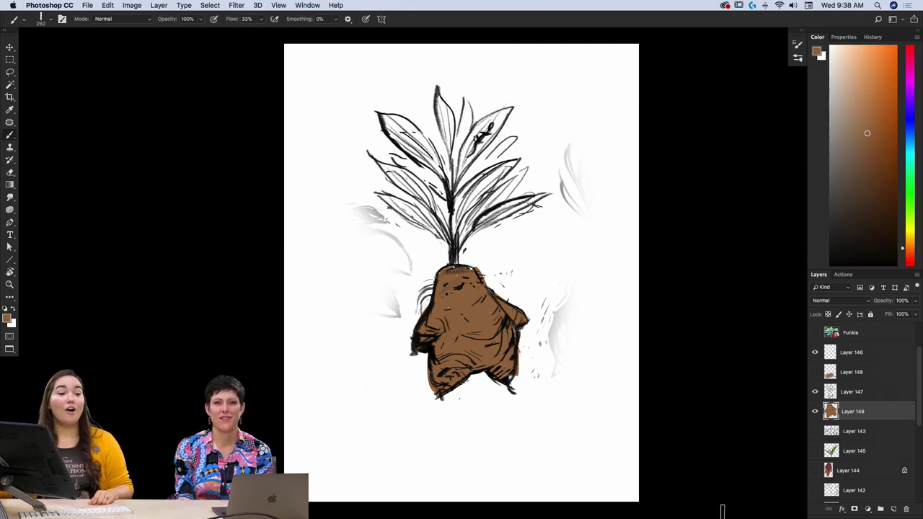
- Paint and erase the brown fill along the root's lower-left edge, then check Layer 149
key("e")
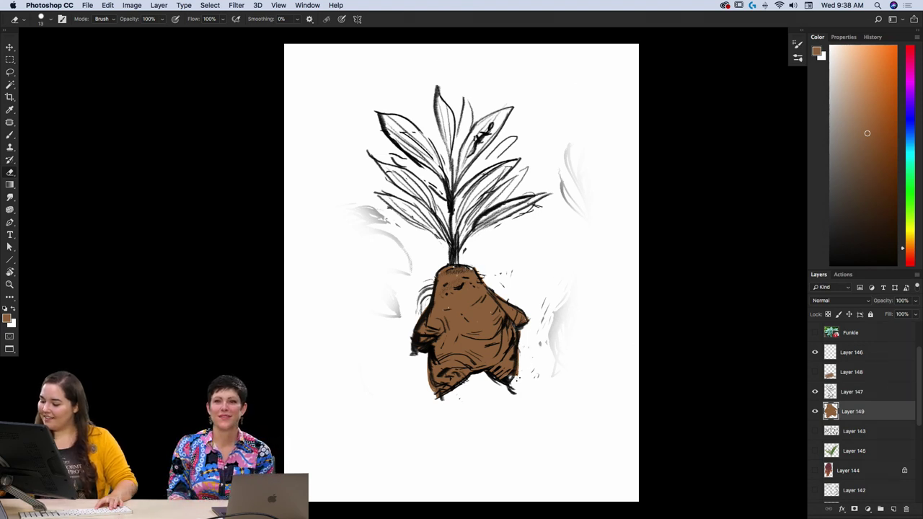
key("b")
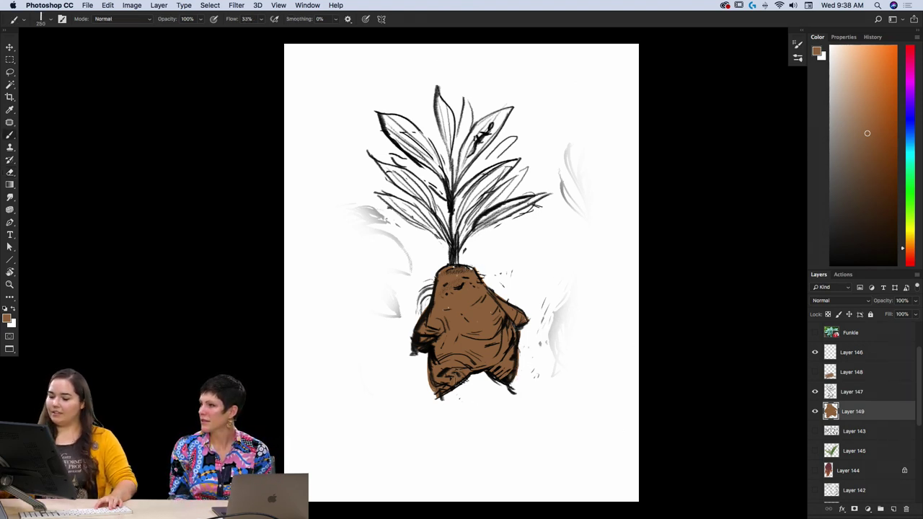
key("e")
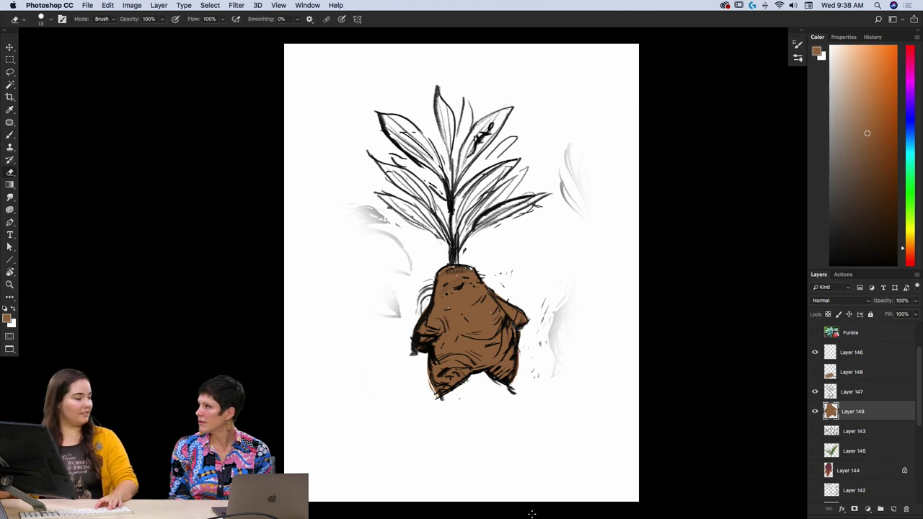
key("b")
left_click_drag(423, 326, 408, 350)
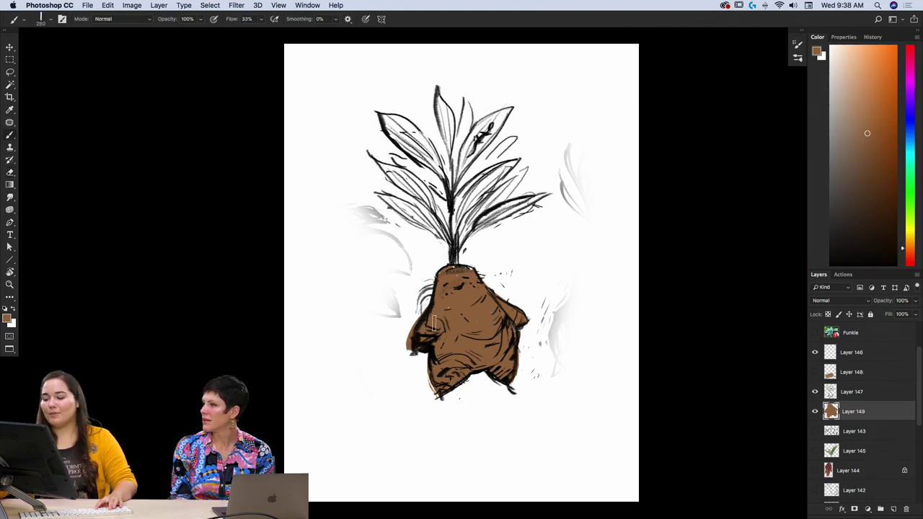
key("e")
left_click_drag(418, 317, 411, 349)
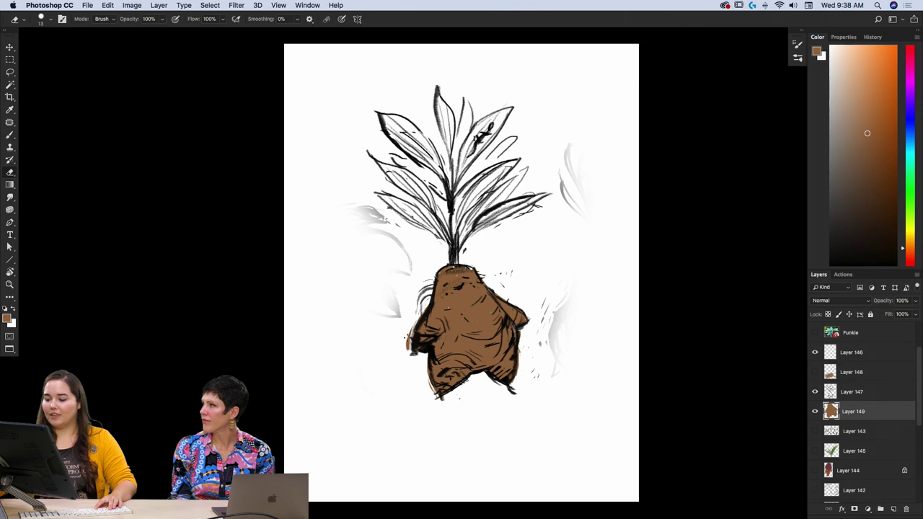
key("b")
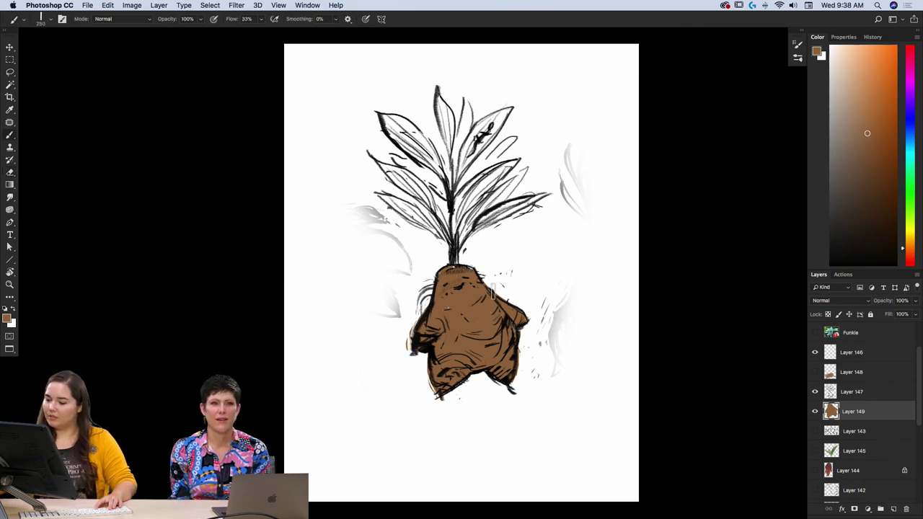
left_click(814, 411)
left_click(814, 411)
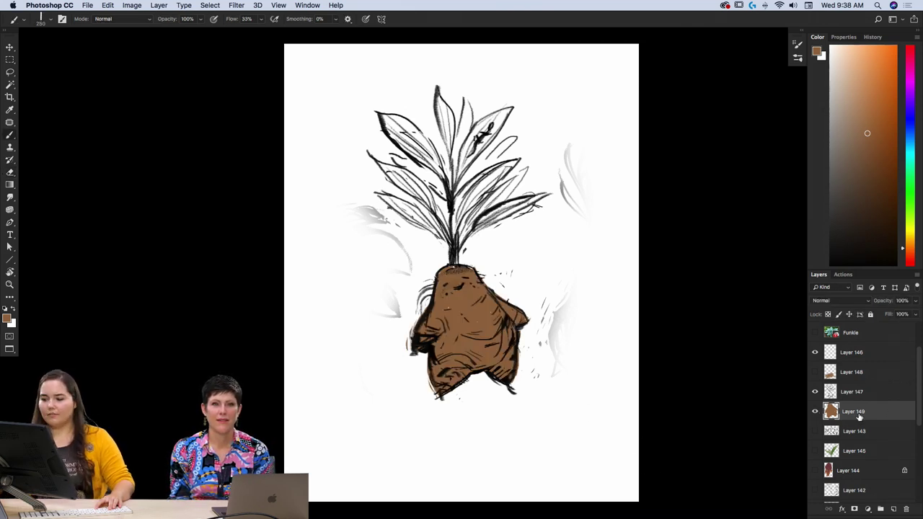
- Add Layer 150 and set the foreground colour to bright magenta ce1d70
left_click(893, 509)
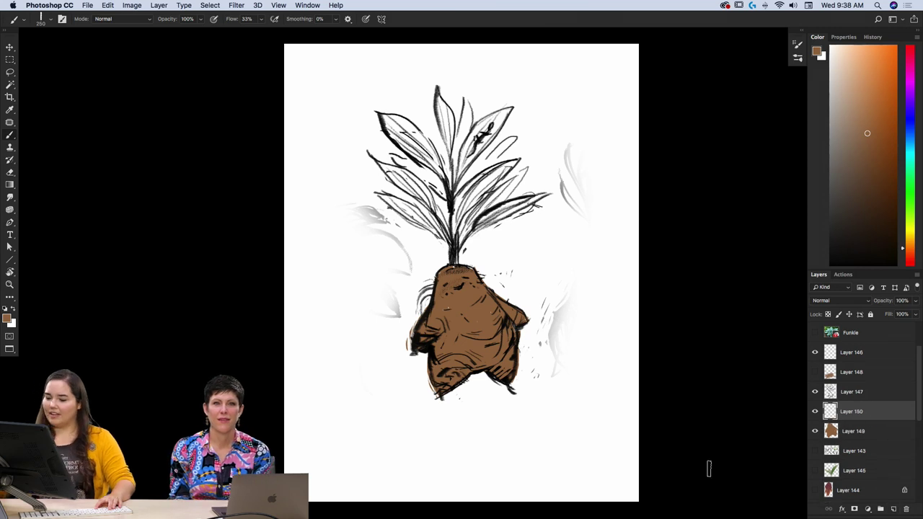
left_click(8, 317)
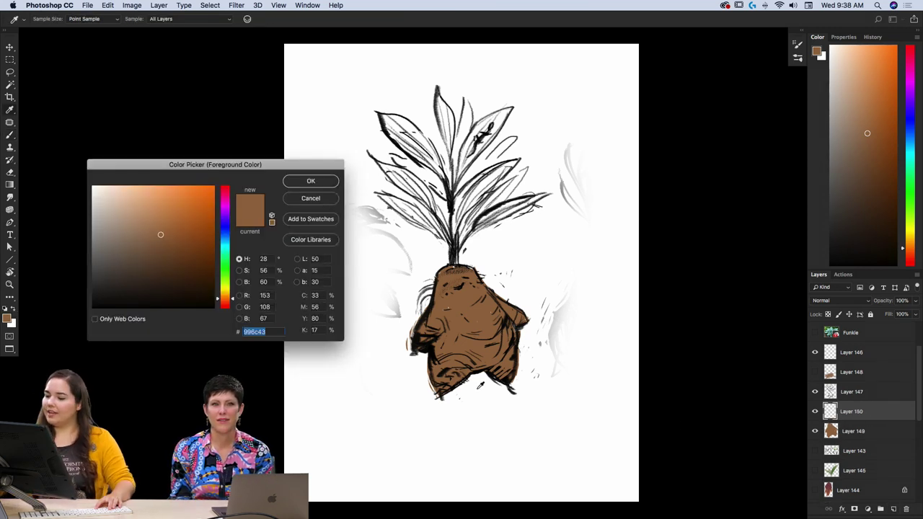
left_click_drag(229, 299, 232, 196)
left_click(190, 230)
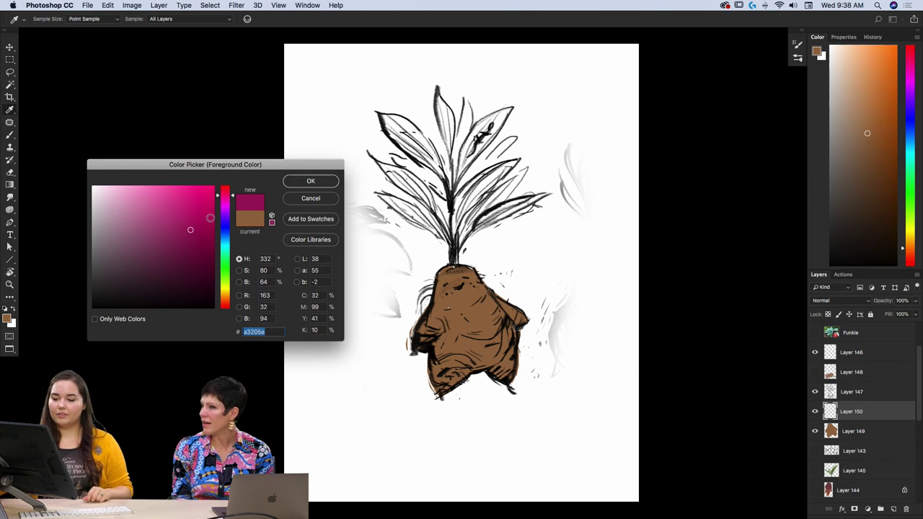
left_click(198, 208)
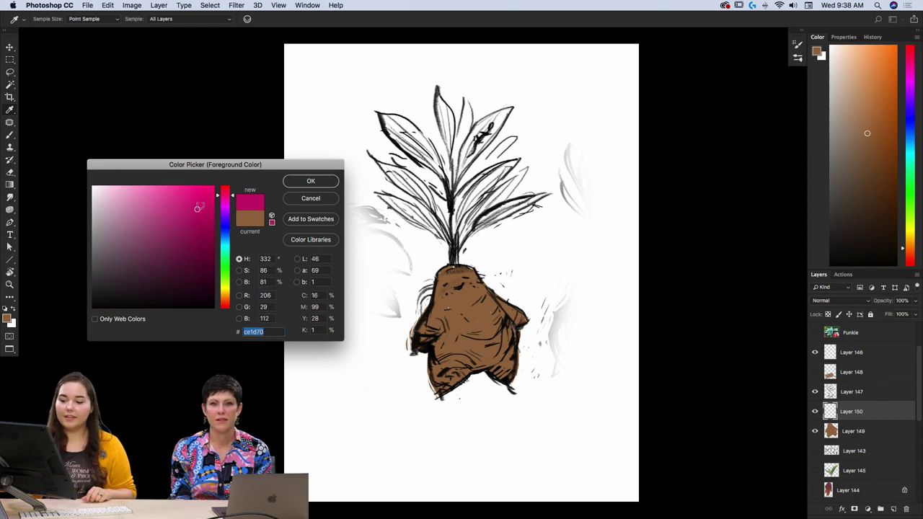
left_click(310, 181)
- Brush magenta over the upper-left leaf down to the stem on Layer 150
key("b")
left_click_drag(382, 117, 430, 167)
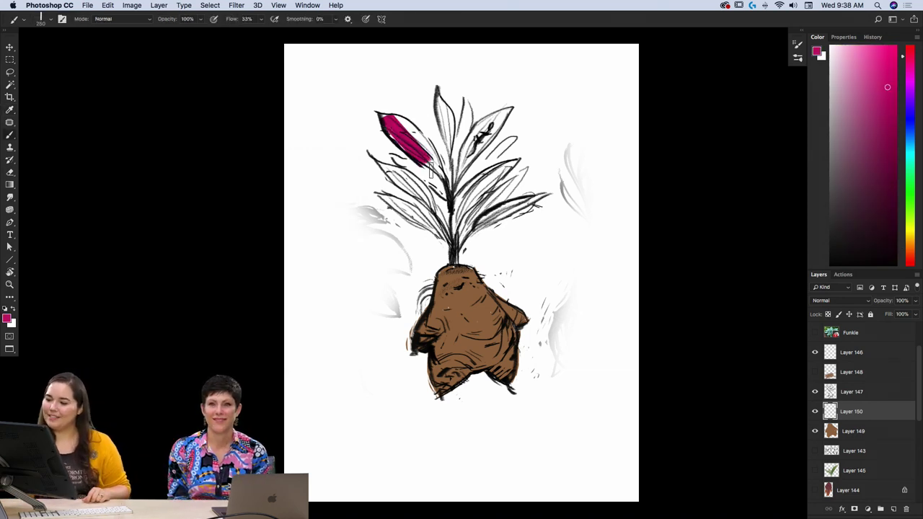
left_click_drag(382, 114, 451, 185)
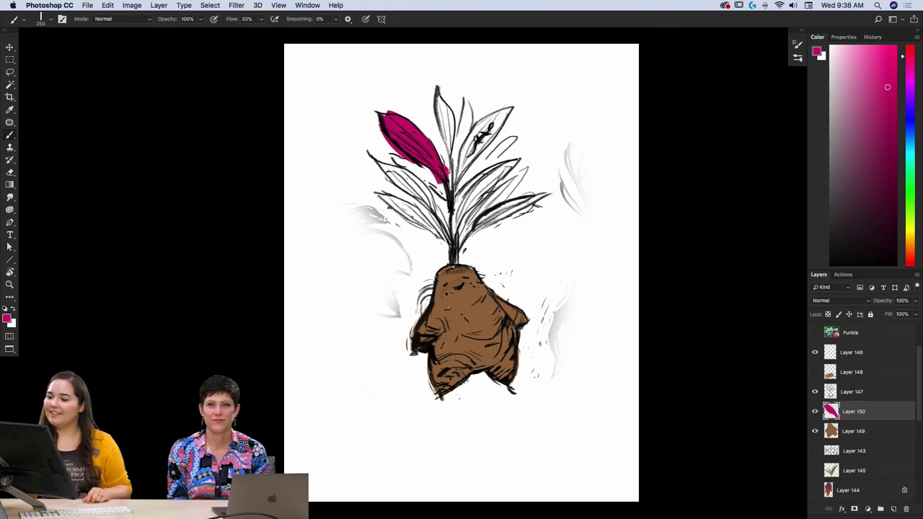
left_click_drag(919, 401, 919, 379)
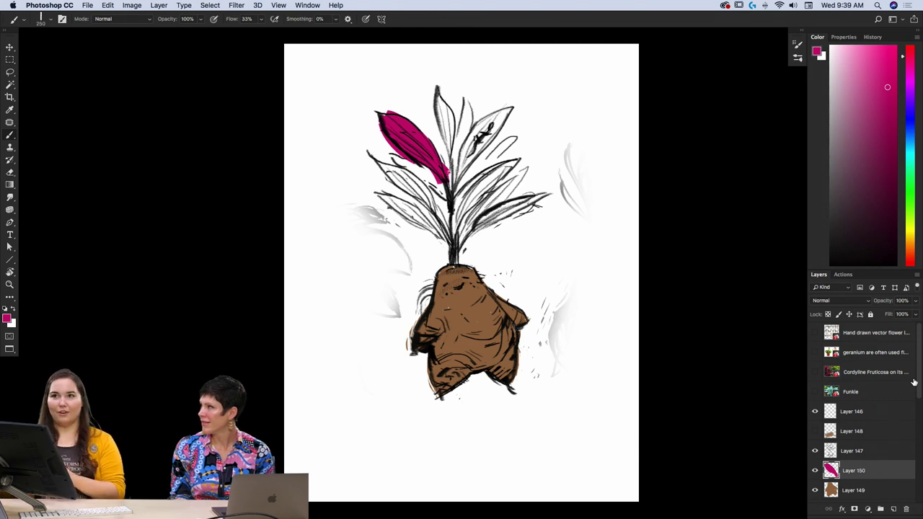
- Compare the Cordyline, hosta, geranium and hand-drawn flower reference images, then return to the sketch
left_click(815, 372)
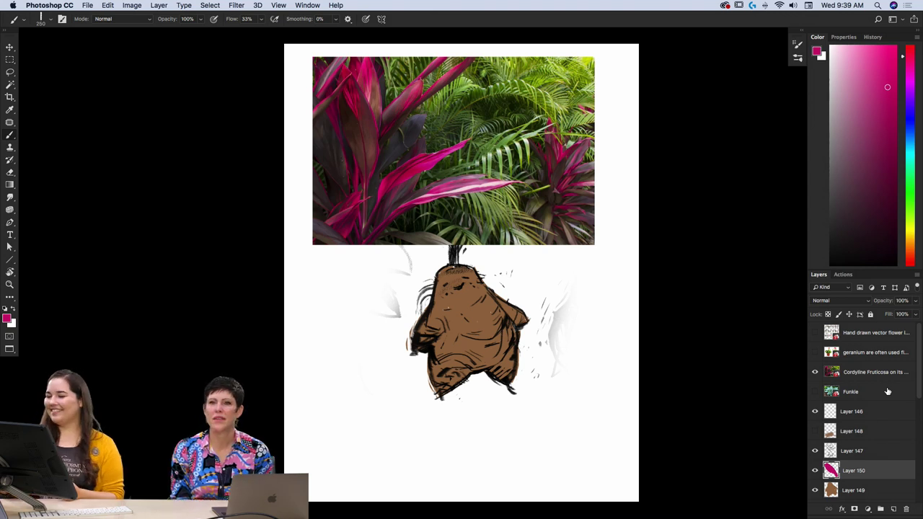
left_click(815, 371)
left_click(816, 391)
left_click(815, 391)
left_click(815, 352)
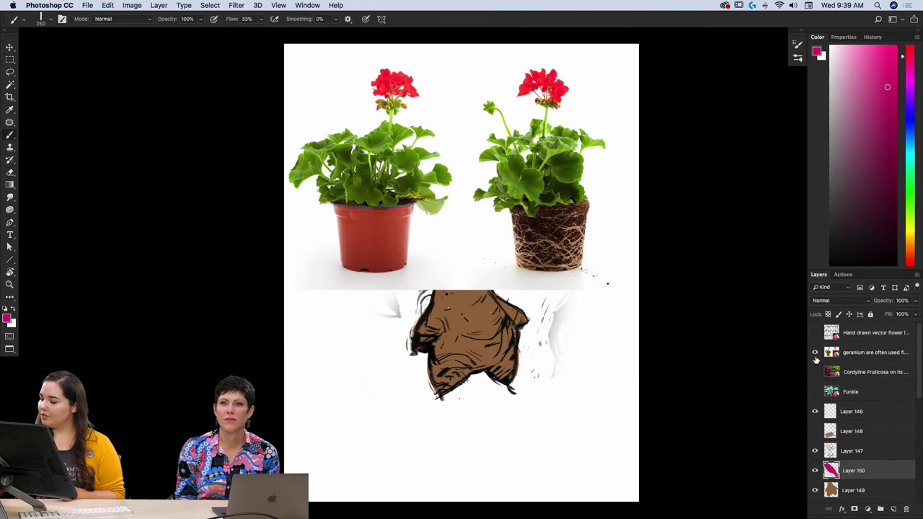
left_click(815, 352)
left_click(815, 332)
left_click(816, 333)
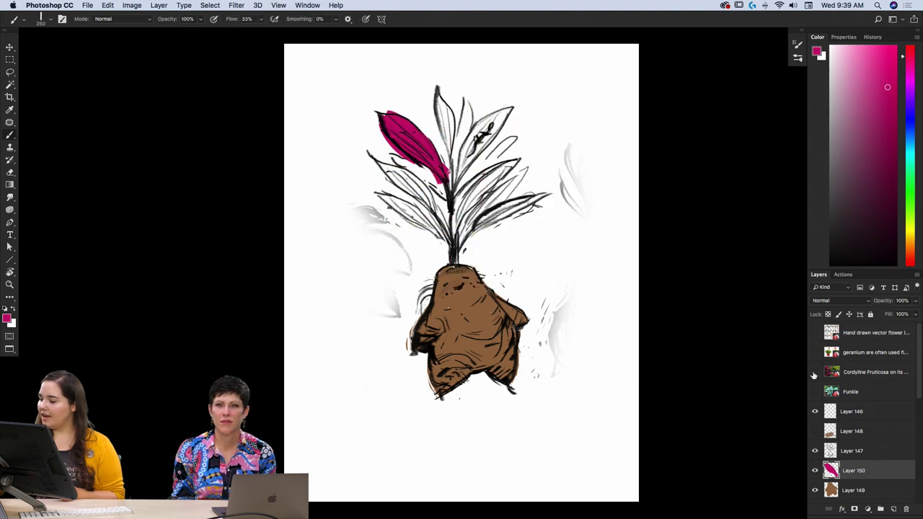
left_click(814, 372)
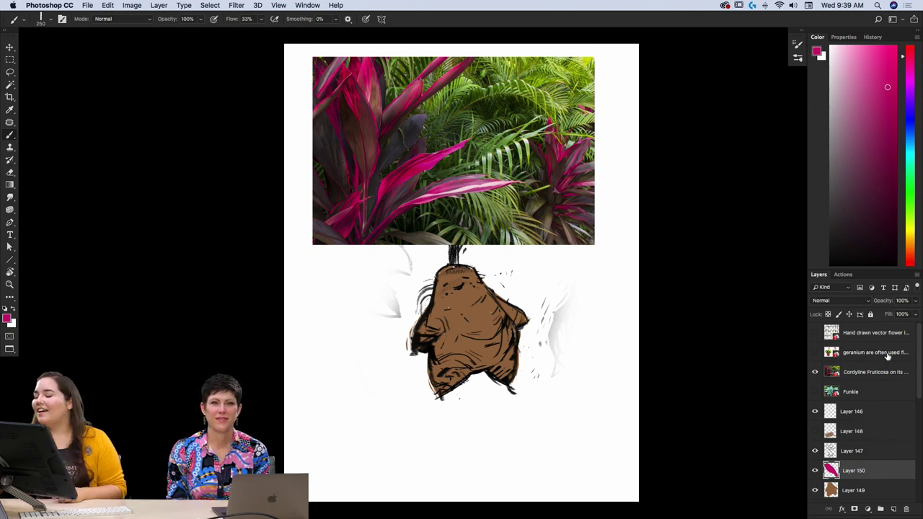
left_click(815, 372)
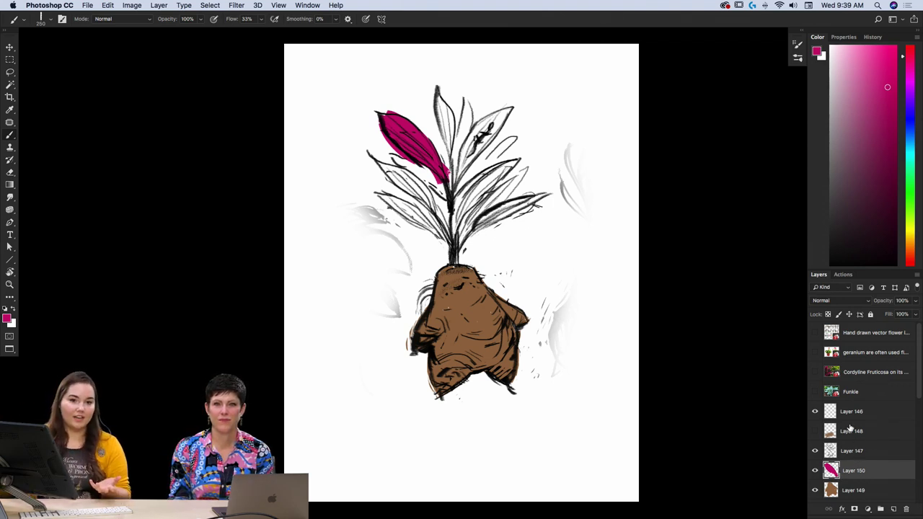
- Extend the magenta on the upper-left leaf and erase overspill along its top edges
mouse_move(390, 126)
left_mouse_down()
mouse_move(372, 107)
mouse_move(418, 129)
left_mouse_up()
key("e")
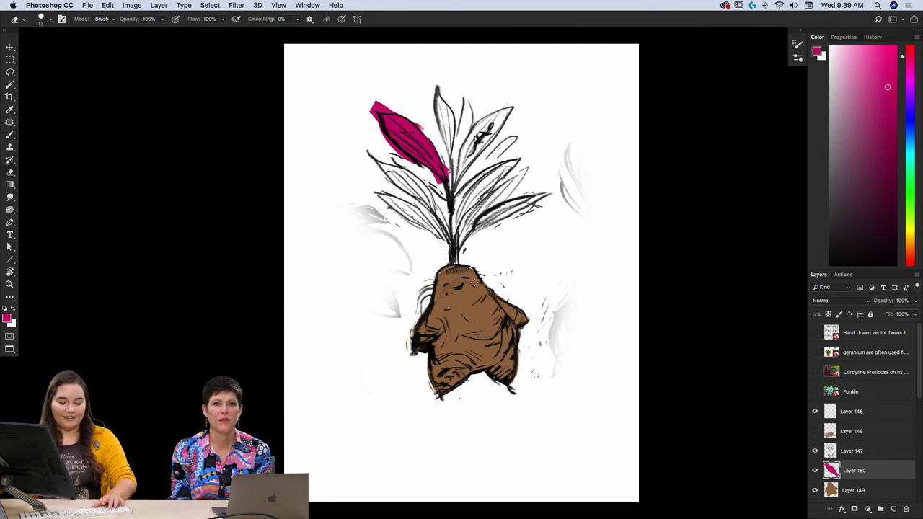
left_click_drag(371, 108, 382, 138)
left_click_drag(374, 107, 400, 112)
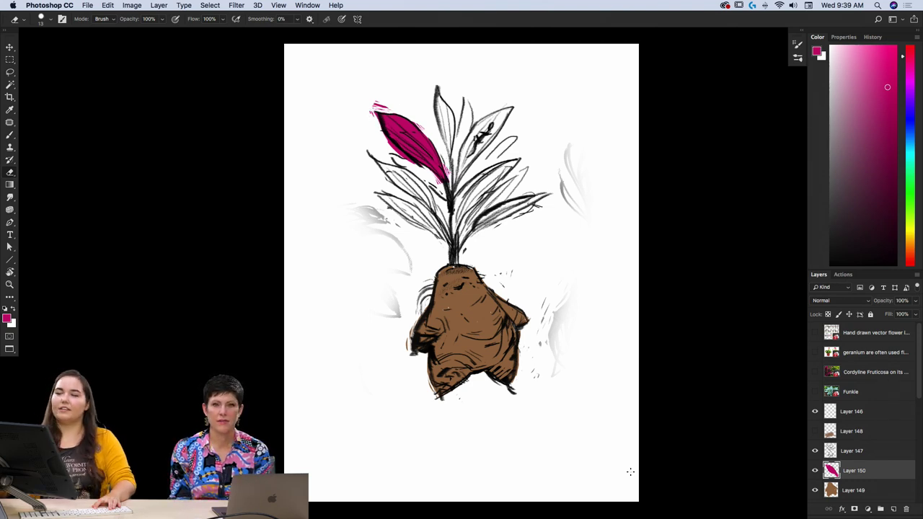
- Shrink the brush to 175 and paint the upright top-centre leaf magenta, tidying its left edge
key("b")
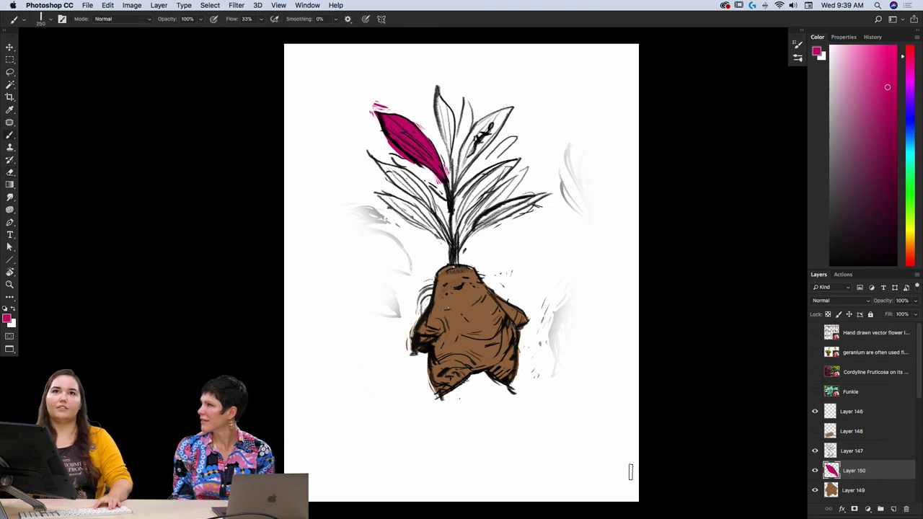
key("bracketleft")
key("bracketleft")
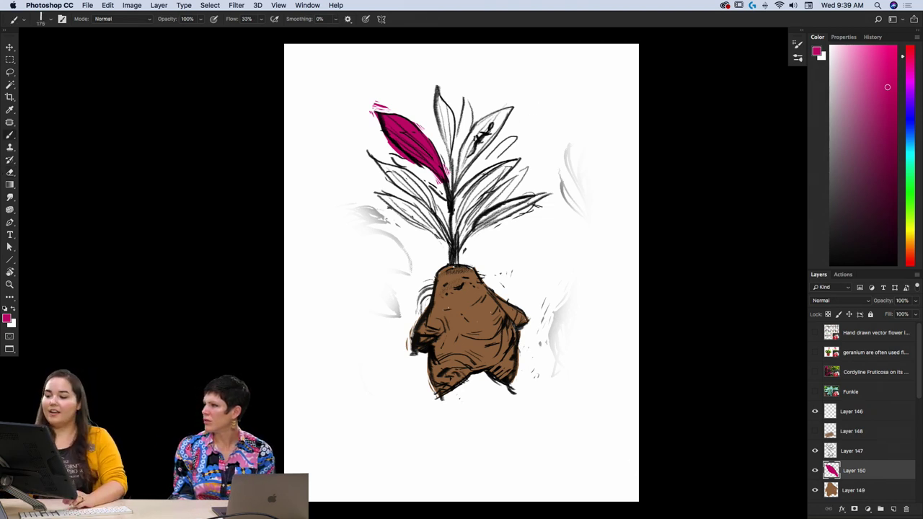
left_click_drag(434, 72, 455, 156)
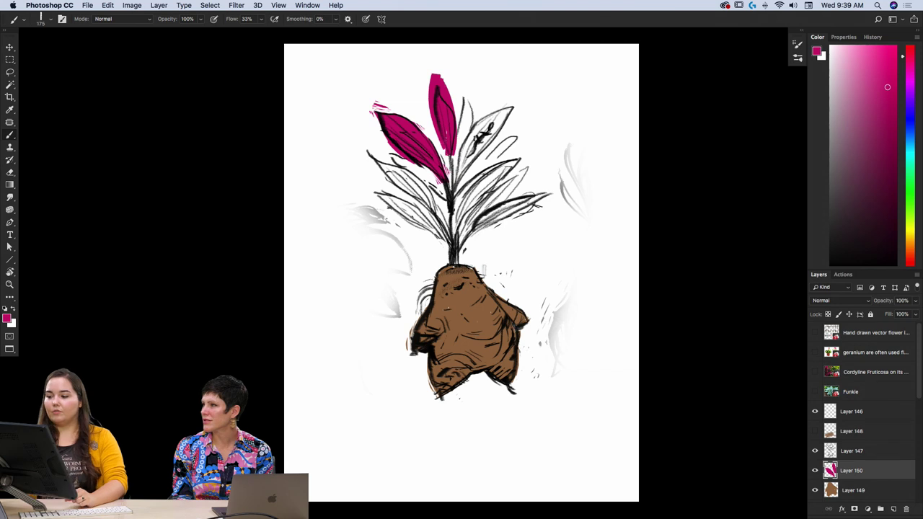
key("e")
left_click_drag(432, 74, 426, 101)
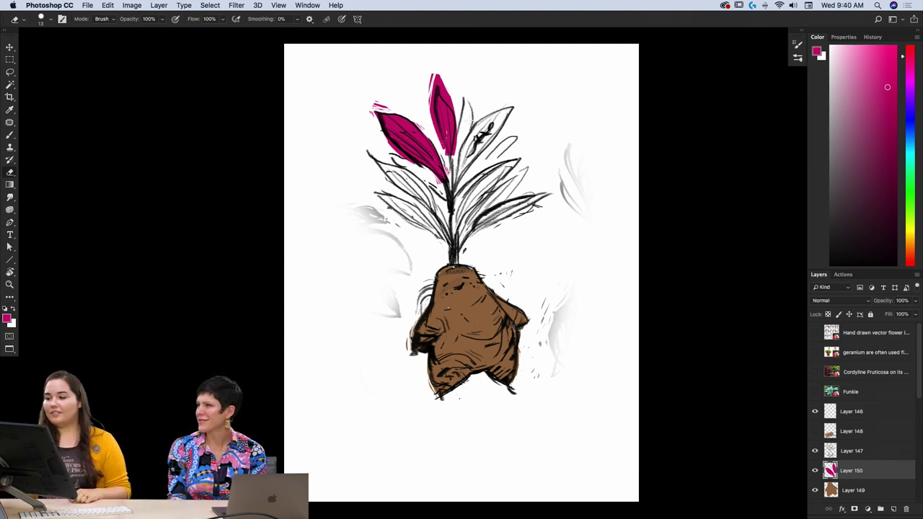
- Paint the top-right and right-hand leaves magenta, erasing the tip and stray strokes
key("b")
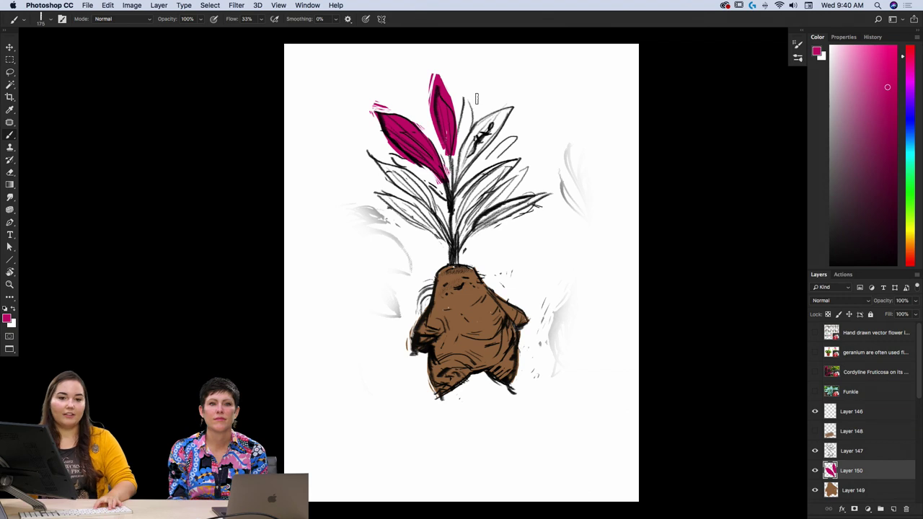
left_click_drag(472, 91, 453, 173)
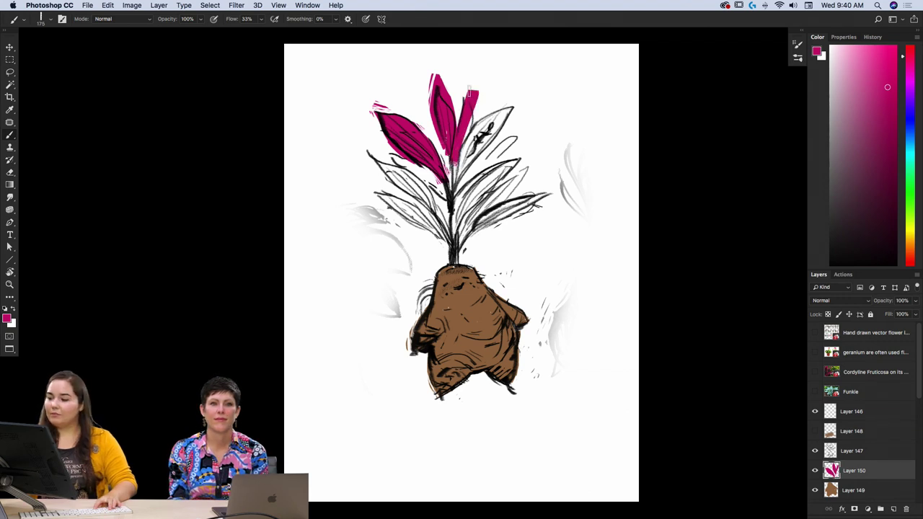
left_click_drag(469, 92, 464, 148)
key("e")
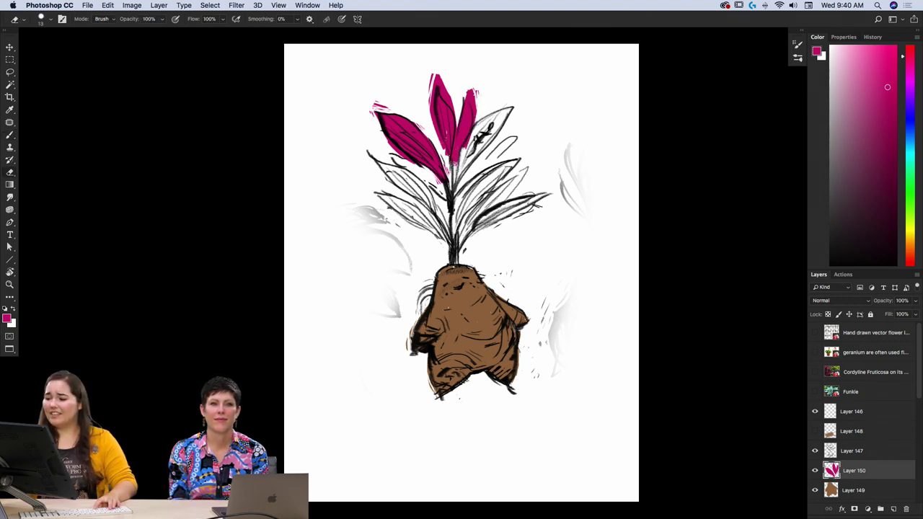
left_click_drag(472, 92, 468, 108)
key("b")
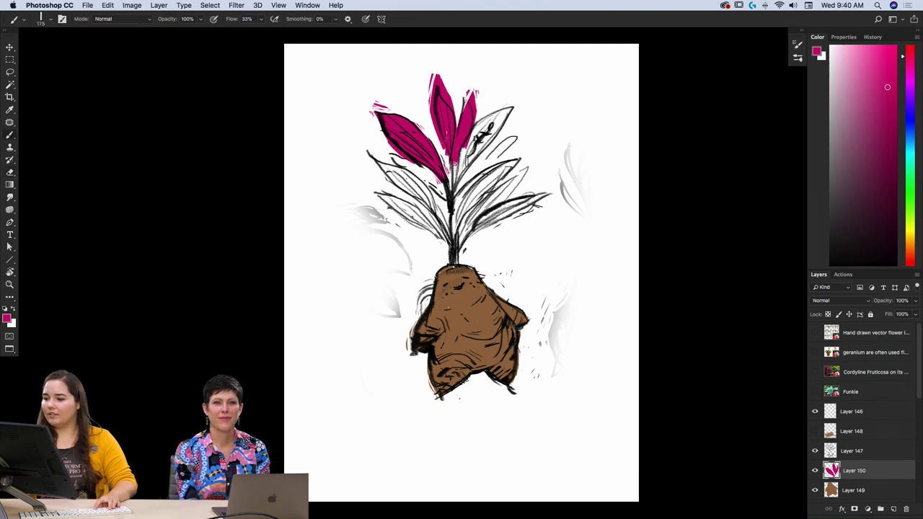
left_click_drag(465, 155, 513, 109)
key("e")
left_click_drag(501, 144, 509, 106)
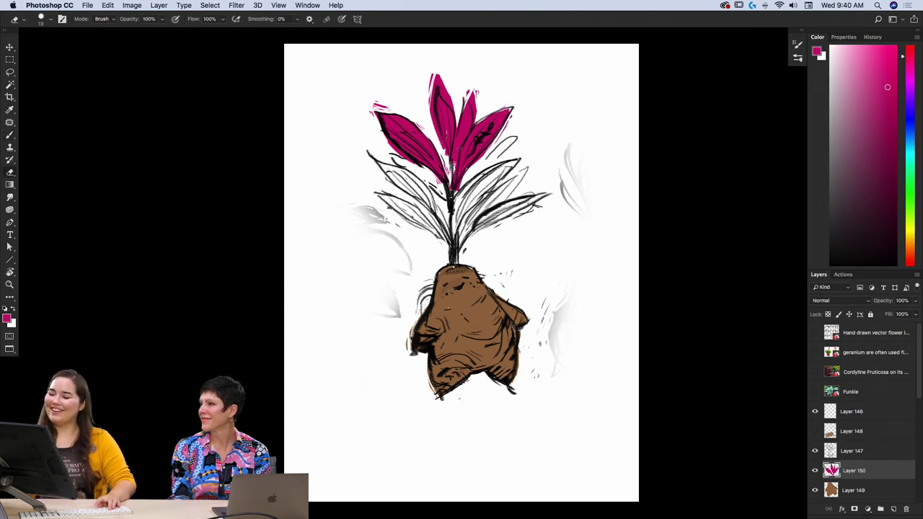
- Paint a magenta leaf on the plant's left side and trim it
key("b")
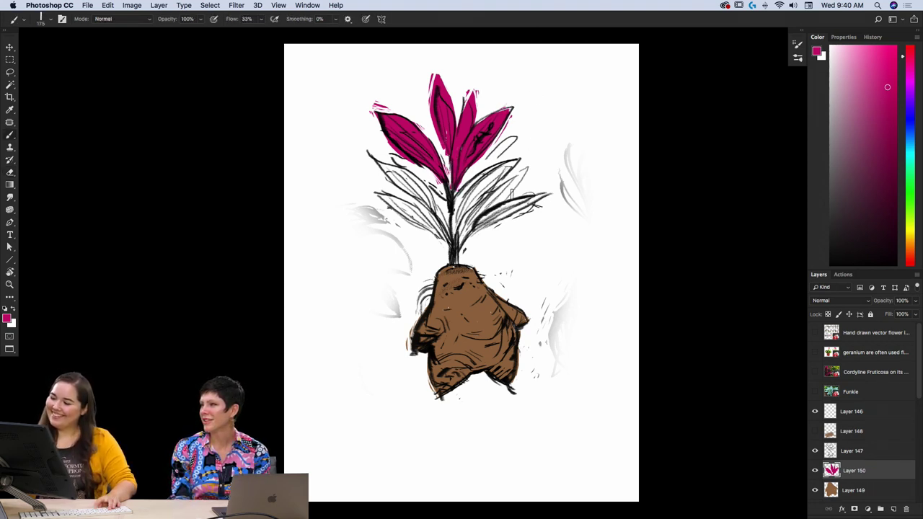
mouse_move(409, 179)
left_mouse_down()
mouse_move(382, 163)
mouse_move(432, 209)
mouse_move(438, 191)
left_mouse_up()
key("e")
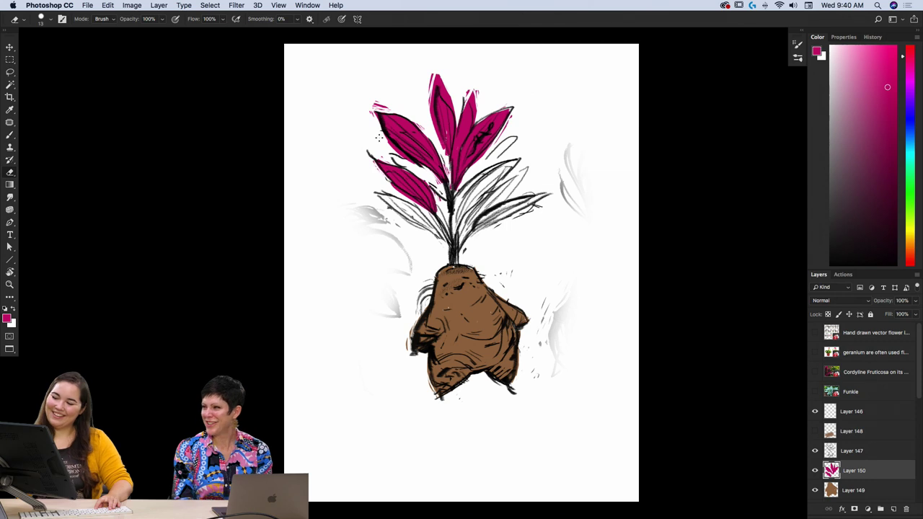
key("b")
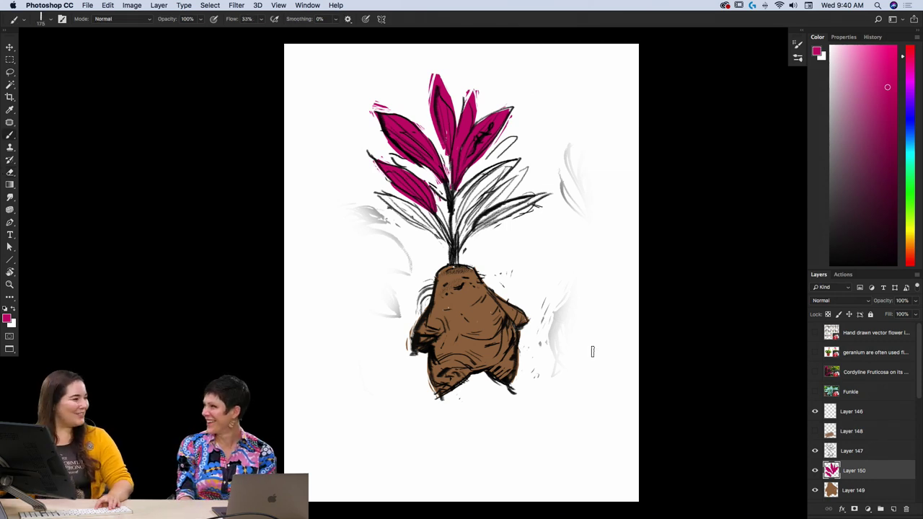
- Choose a dark muted purple, 631660, as the foreground colour in the Color Picker
left_click(8, 319)
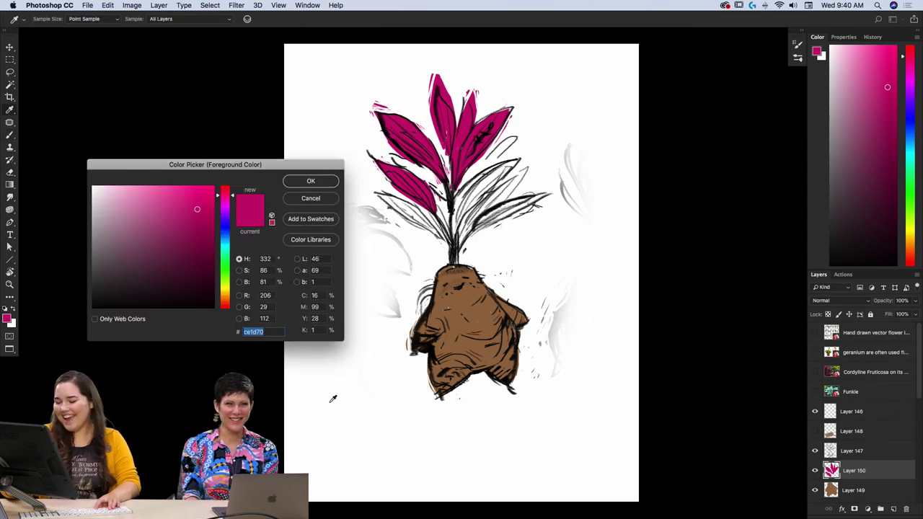
left_click(206, 253)
left_click(232, 205)
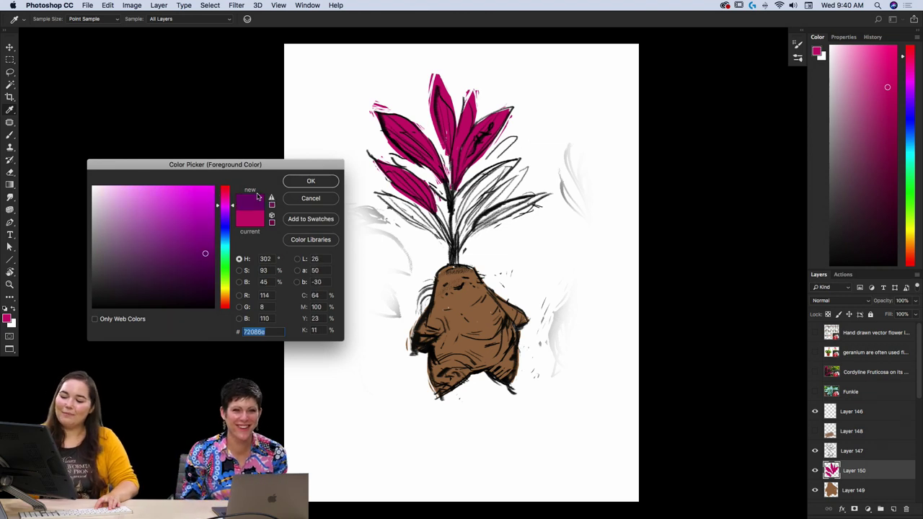
left_click(201, 249)
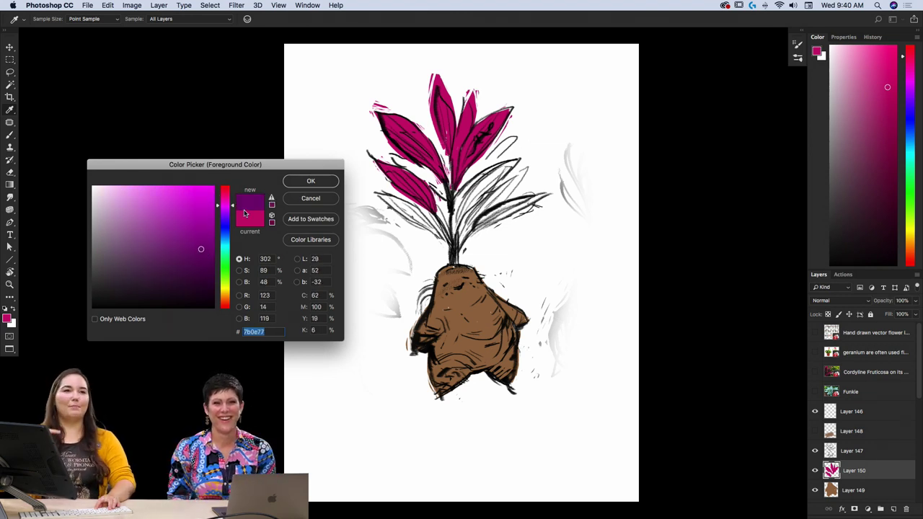
left_click(187, 260)
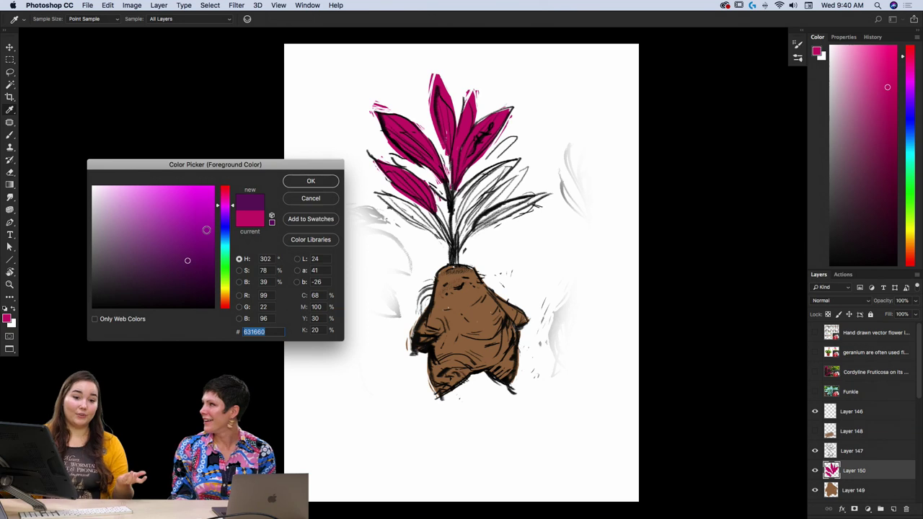
- Confirm the purple, shade the left leaves purple toward the stem, and refine the stem strokes
left_click(324, 184)
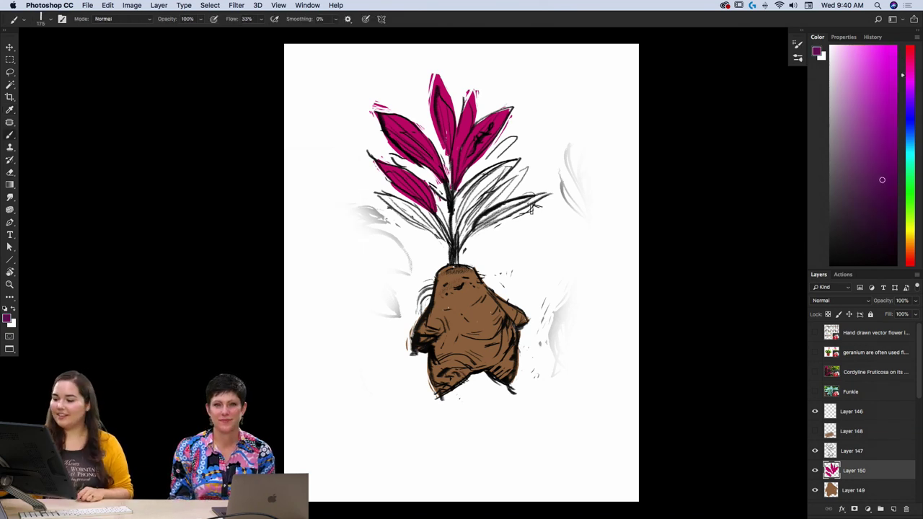
left_click_drag(442, 175, 429, 155)
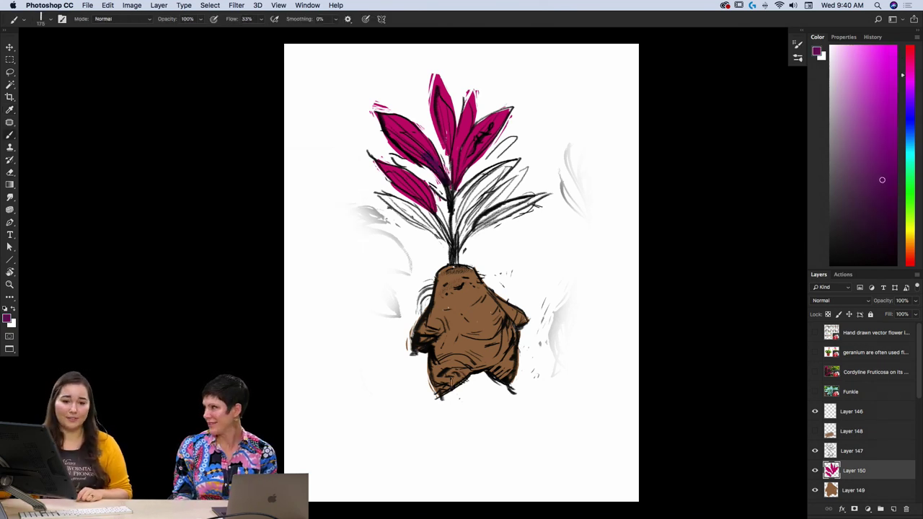
left_click_drag(416, 196, 449, 237)
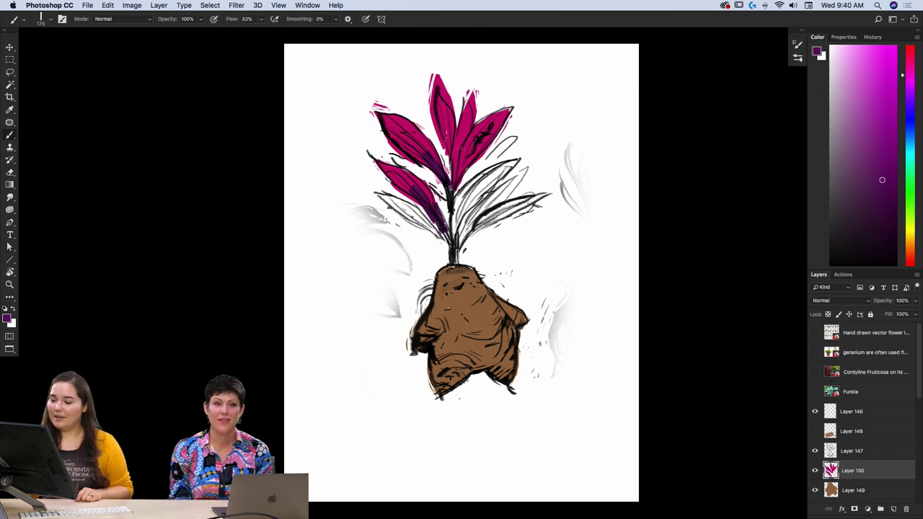
key("e")
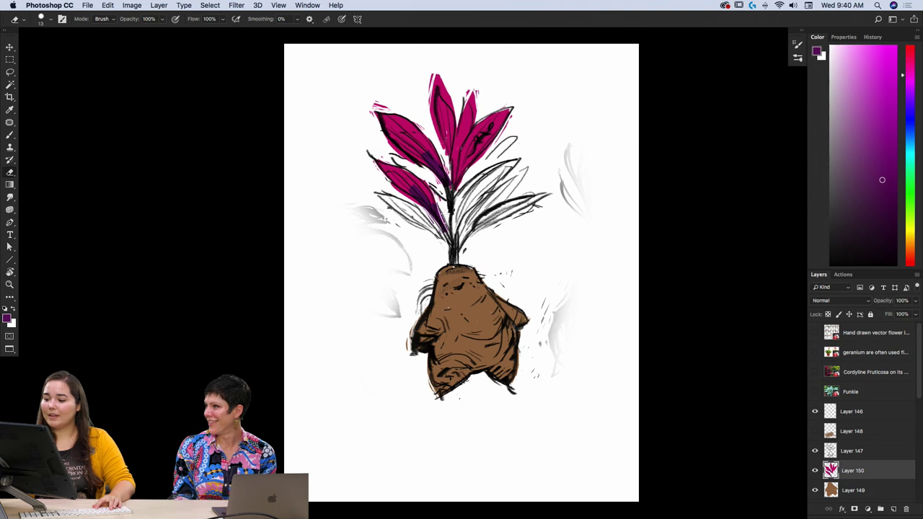
left_click_drag(455, 197, 454, 248)
mouse_move(450, 173)
left_mouse_down()
mouse_move(454, 218)
mouse_move(458, 203)
mouse_move(509, 166)
left_mouse_up()
key("b")
- Fill the right-hand leaf with dark purple and lighten its upper-right tip
left_click_drag(457, 215, 511, 163)
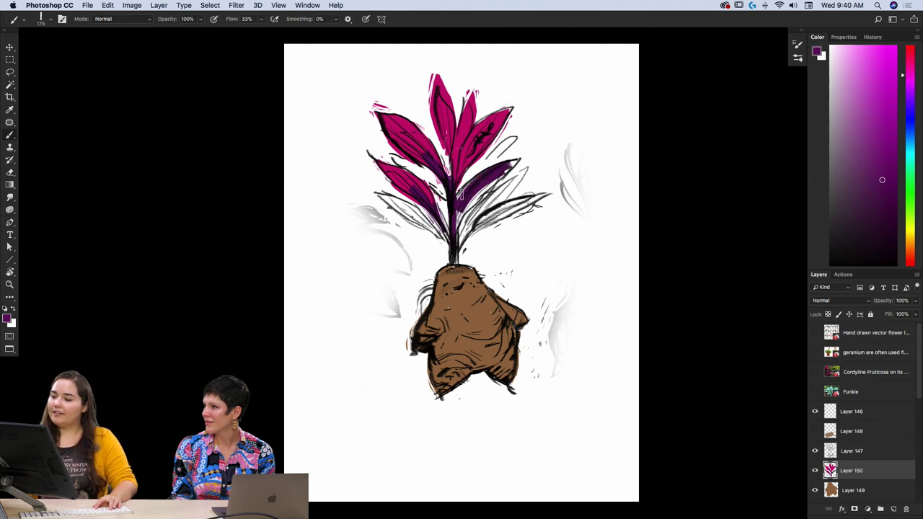
left_click_drag(457, 199, 516, 158)
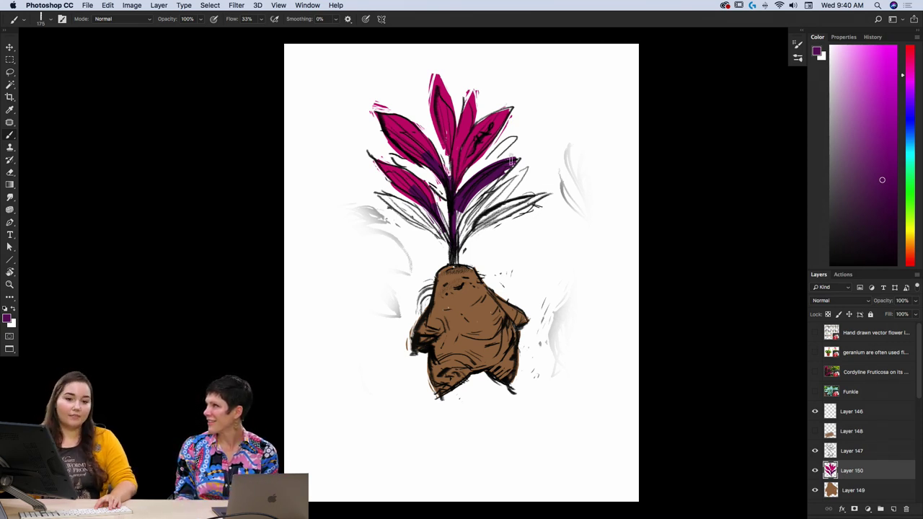
mouse_move(513, 163)
left_mouse_down()
mouse_move(460, 214)
mouse_move(494, 180)
mouse_move(468, 210)
left_mouse_up()
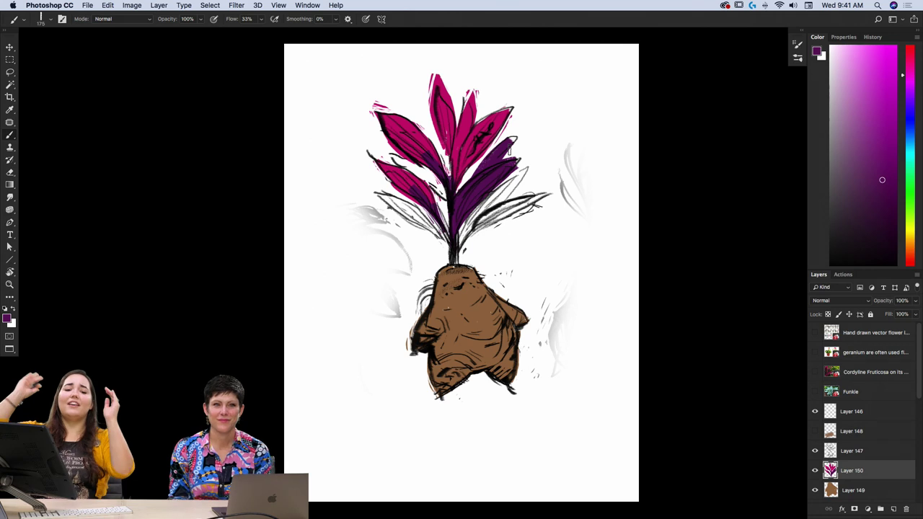
key("e")
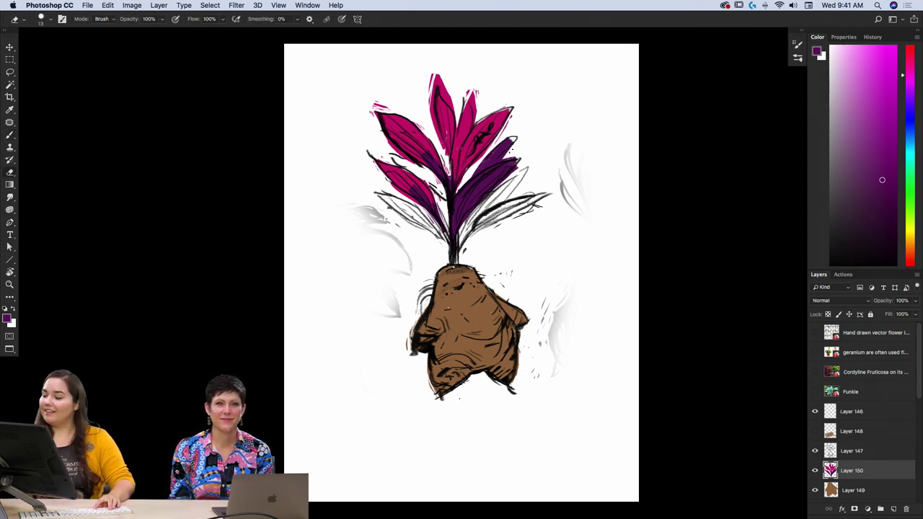
left_click_drag(516, 133, 512, 137)
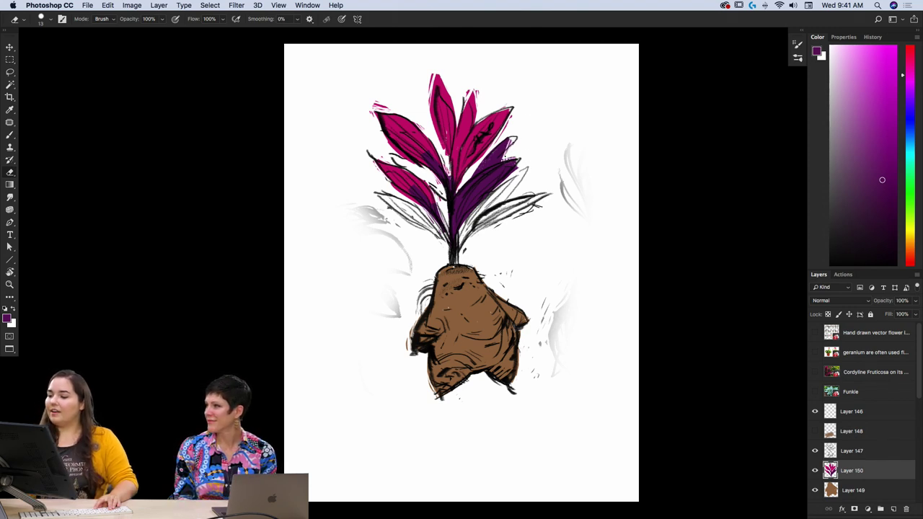
key("b")
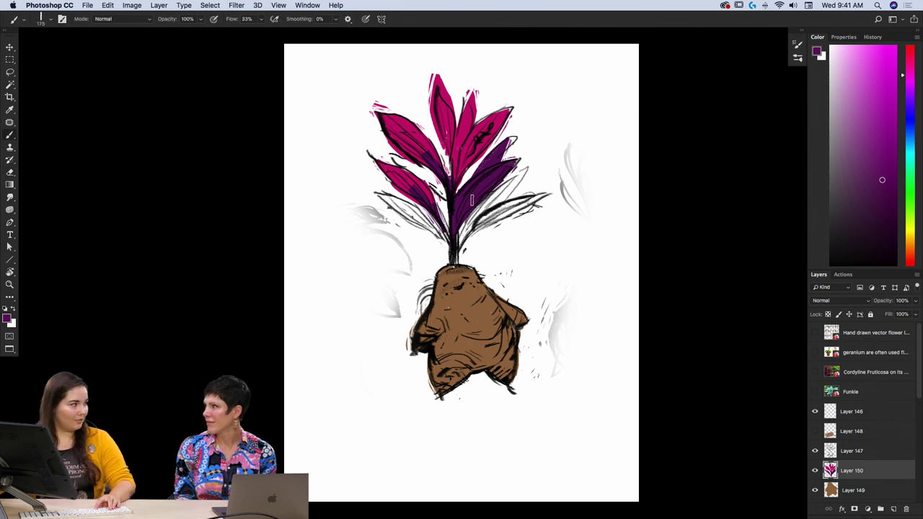
- Fill the lower-left and right-hand leaves purple, trimming edges and touching up near the stem base
mouse_move(397, 204)
left_mouse_down()
mouse_move(389, 198)
mouse_move(446, 243)
left_mouse_up()
key("e")
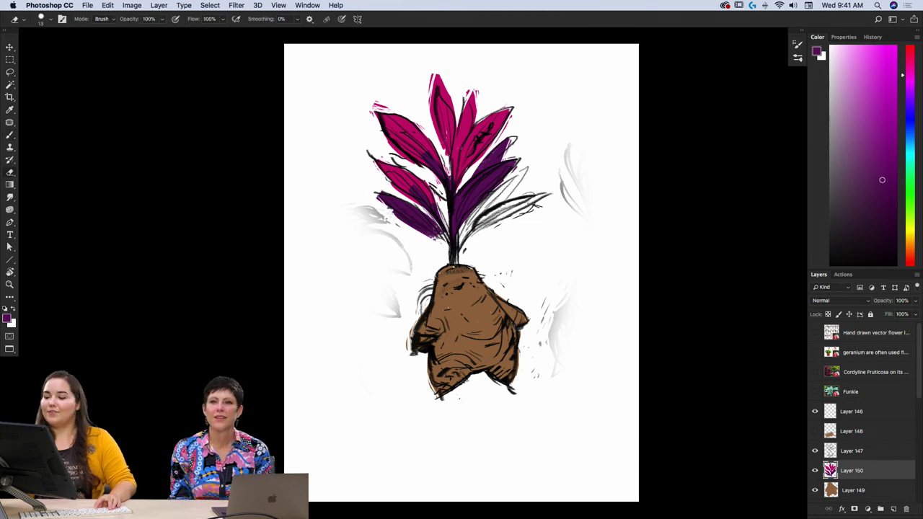
left_click_drag(390, 217, 434, 238)
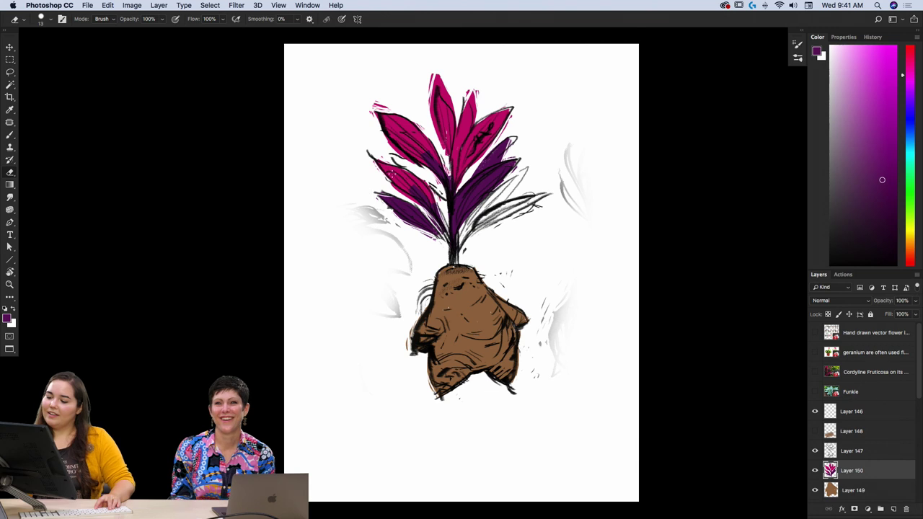
key("b")
mouse_move(475, 228)
left_mouse_down()
mouse_move(539, 200)
mouse_move(516, 207)
left_mouse_up()
key("e")
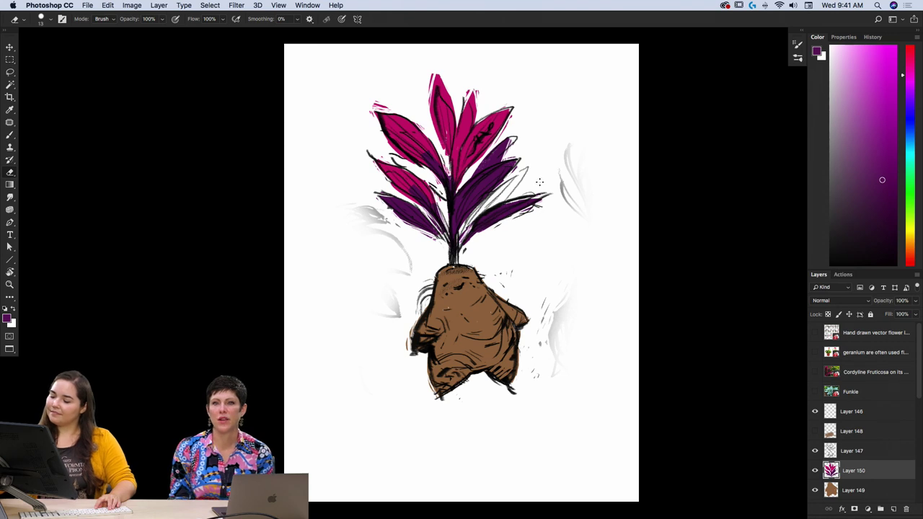
key("b")
left_click_drag(447, 231, 430, 248)
key("e")
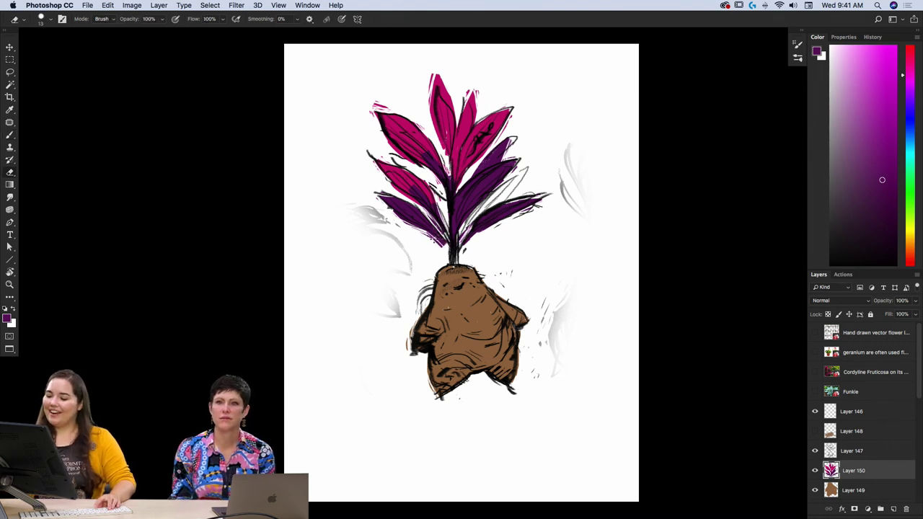
- With the line art hidden, paint a purple stem down into the root and clean its edges
left_click(815, 450)
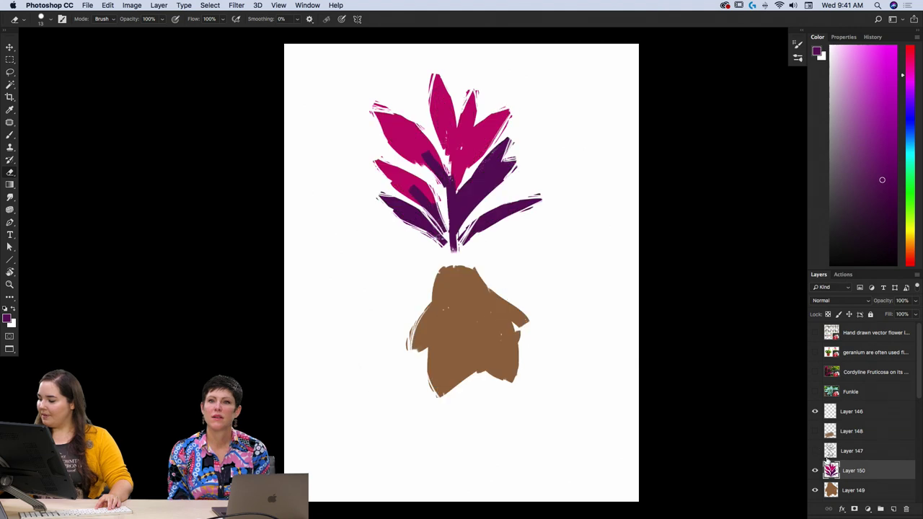
key("b")
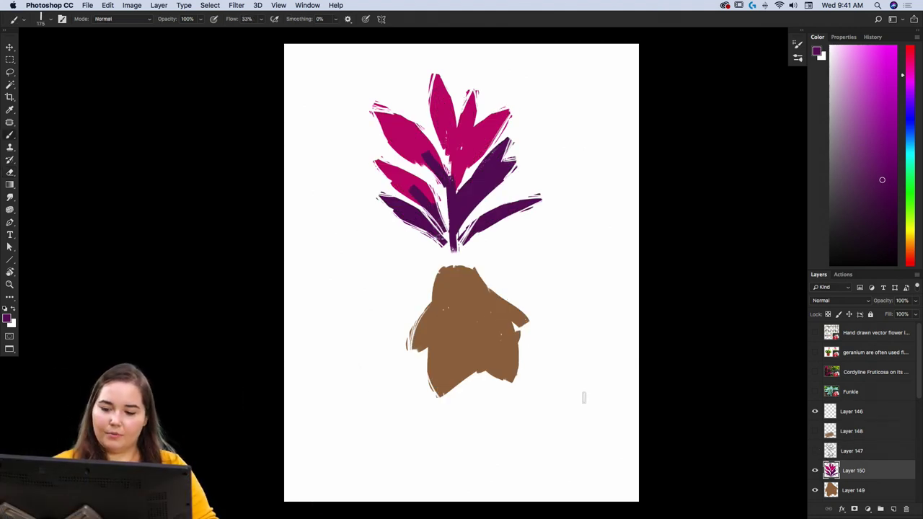
left_click_drag(450, 224, 456, 273)
key("e")
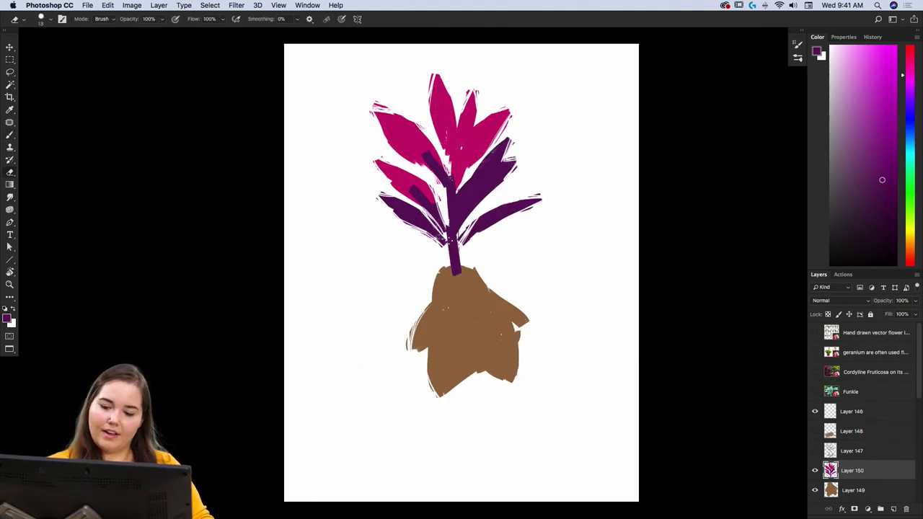
left_click_drag(450, 238, 453, 274)
key("b")
mouse_move(441, 223)
left_mouse_down()
mouse_move(451, 258)
mouse_move(470, 228)
left_mouse_up()
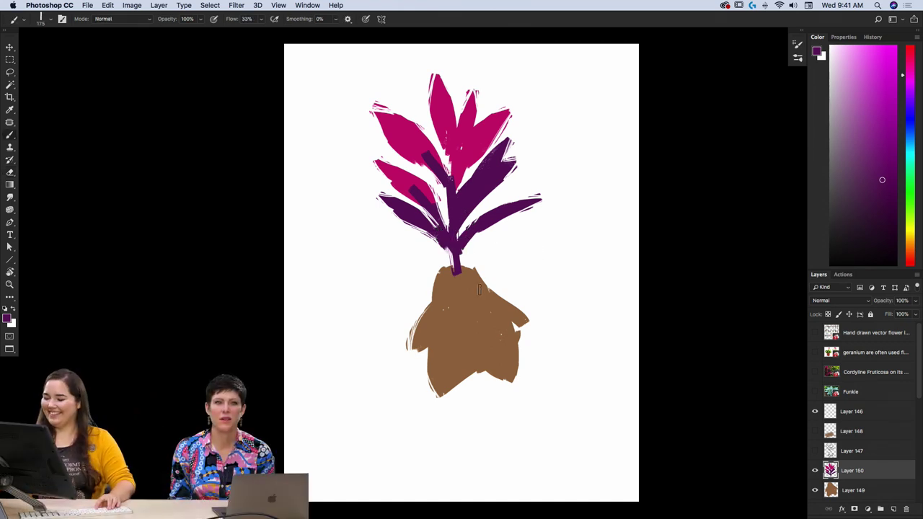
- Show Layer 147's black line art again and reselect the leaf colour layer
left_click(852, 490)
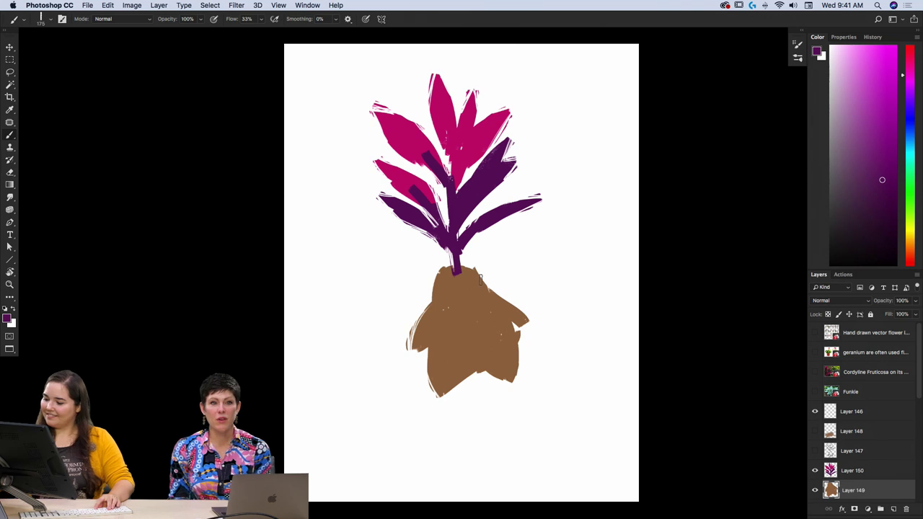
left_click(858, 473)
key("e")
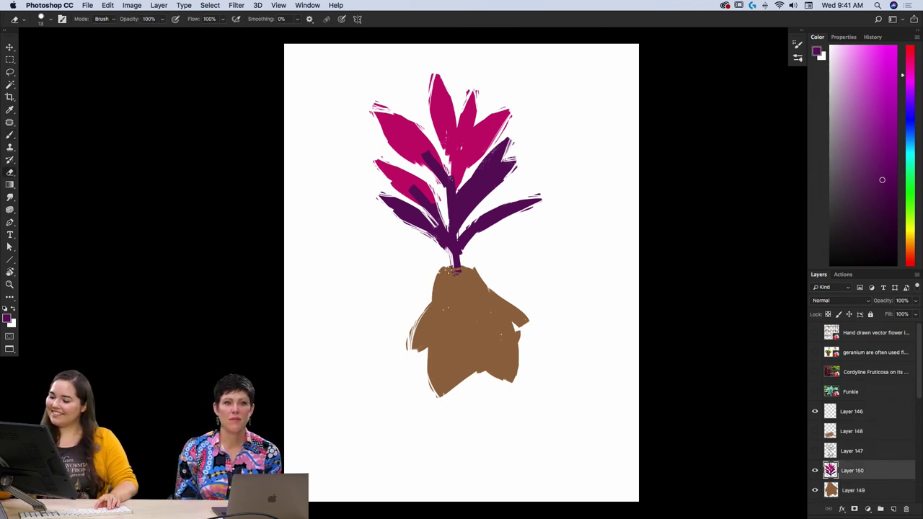
key("b")
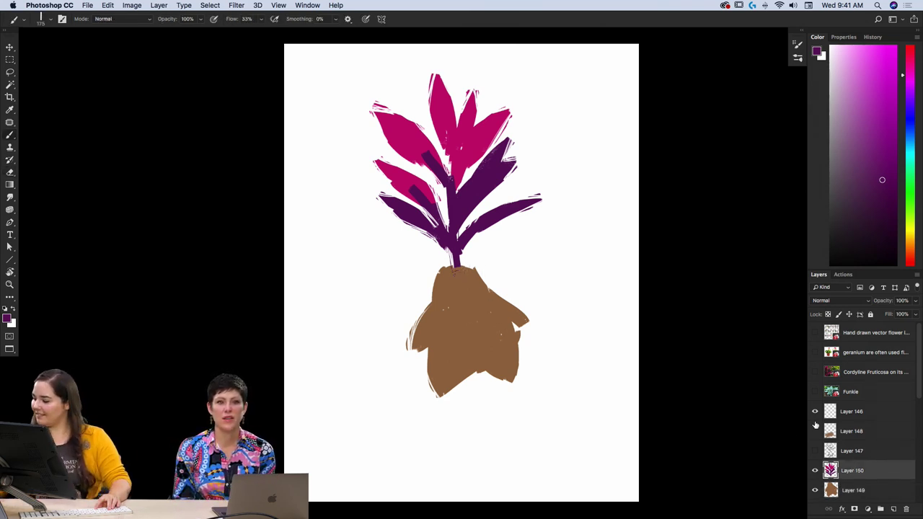
left_click(814, 452)
left_click(842, 455)
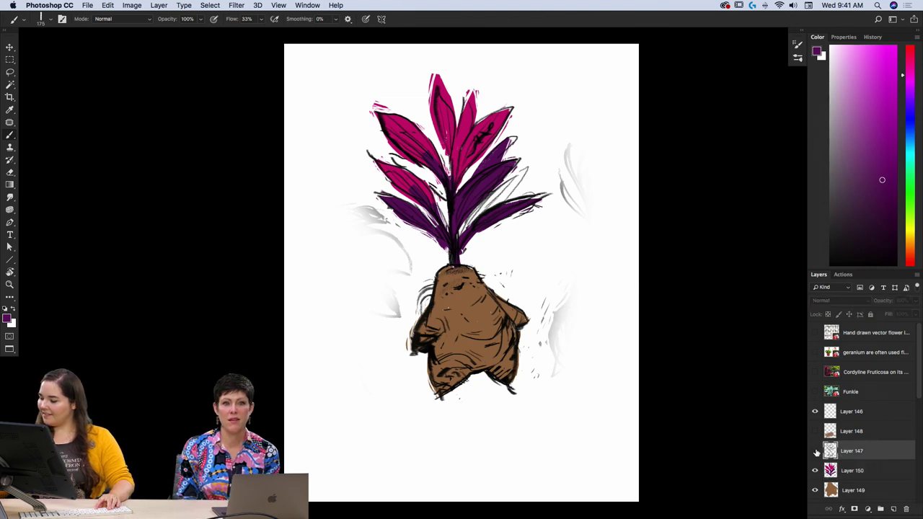
left_click(867, 463)
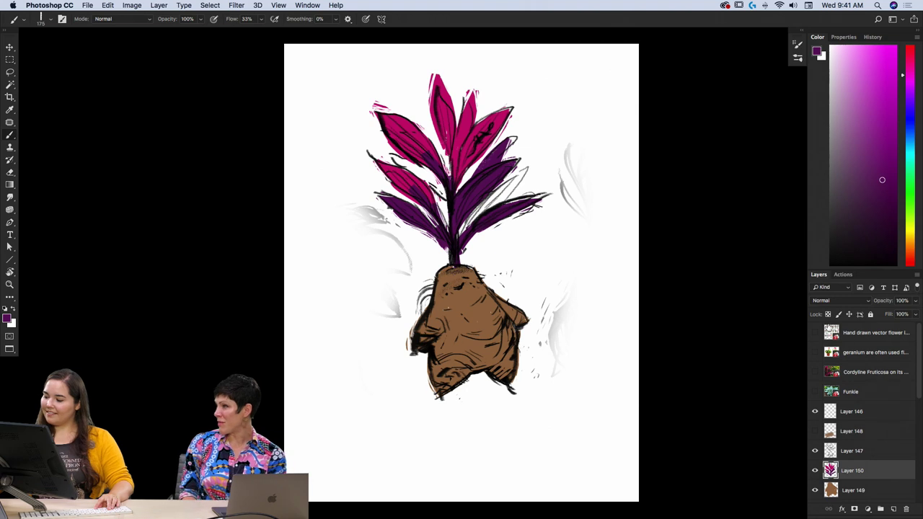
- Switch the brush to the Bristle Bomb preset
left_click(802, 59)
left_click(724, 263)
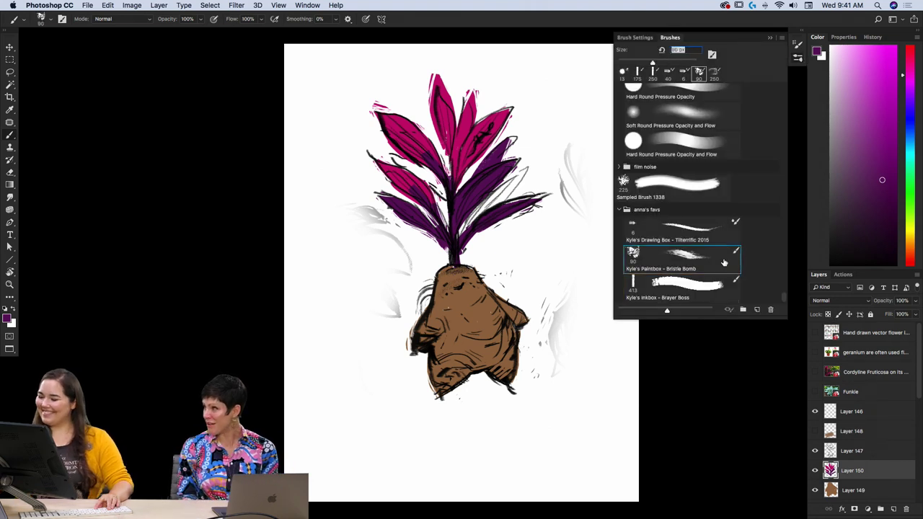
left_click(817, 53)
left_click(346, 199)
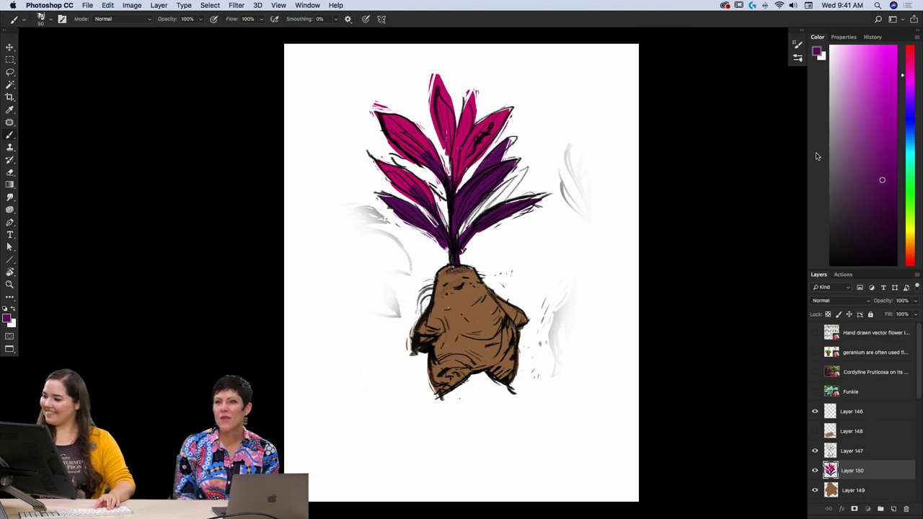
- Lock transparent pixels on leaf Layer 150, sample the leaf pink, and select the root layer
left_click(827, 315)
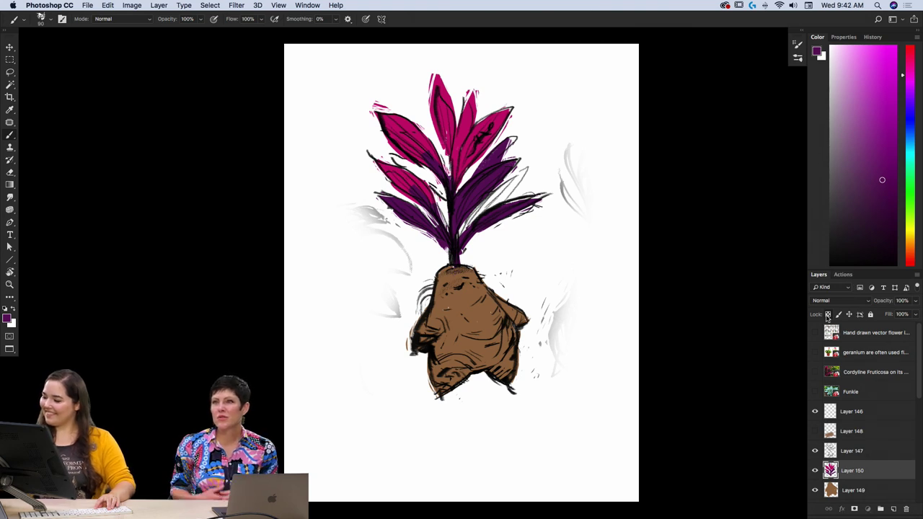
left_click(468, 128, "alt")
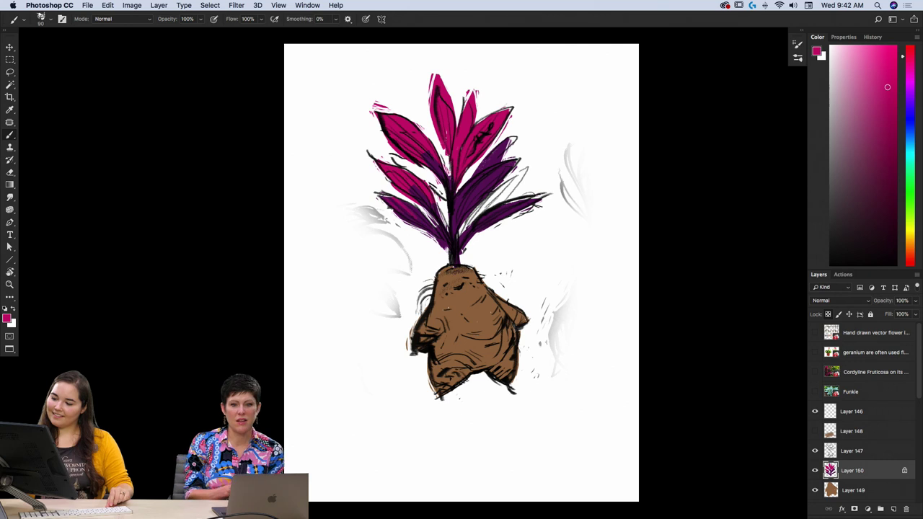
key("l")
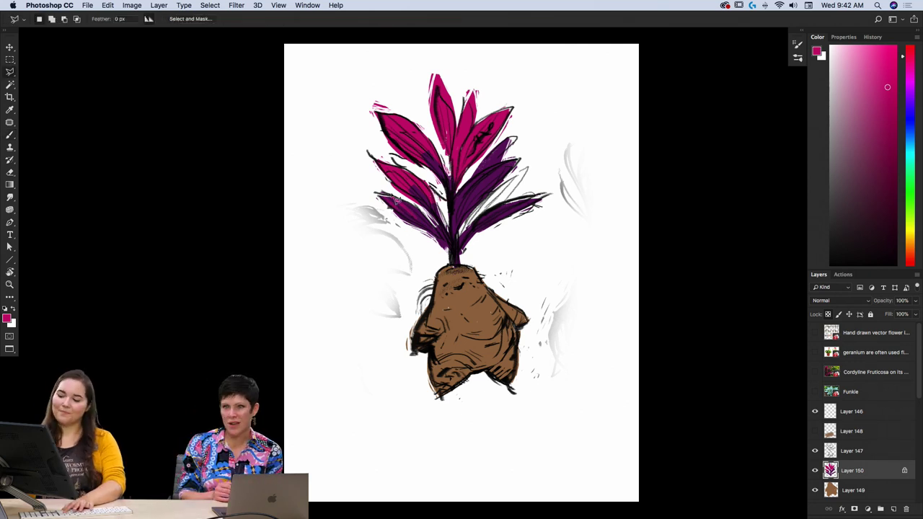
key("b")
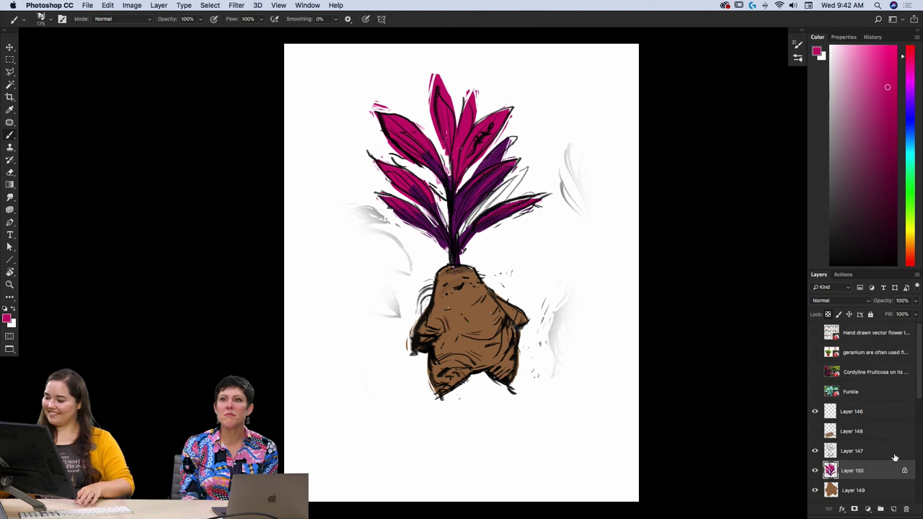
left_click(849, 492)
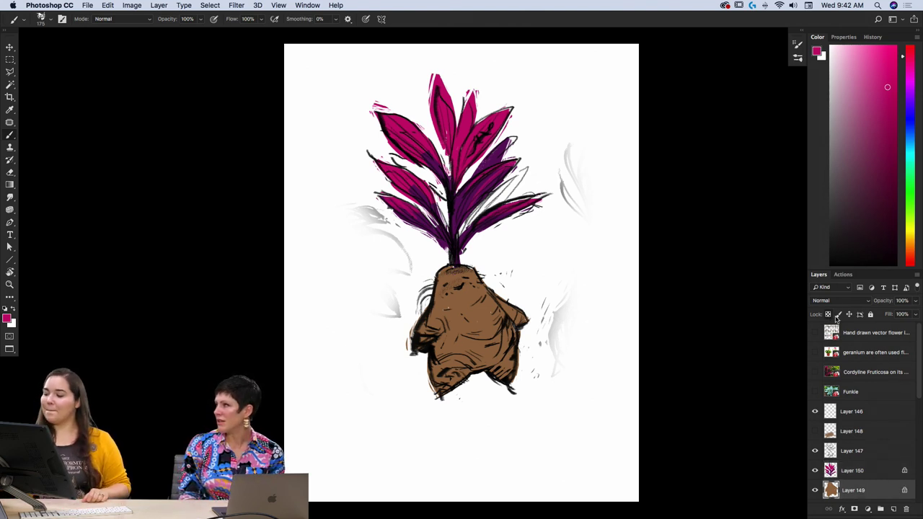
- Shift the sampled root brown to golden ochre, paint the root, and sample darker brown for shading
left_click(483, 321, "alt")
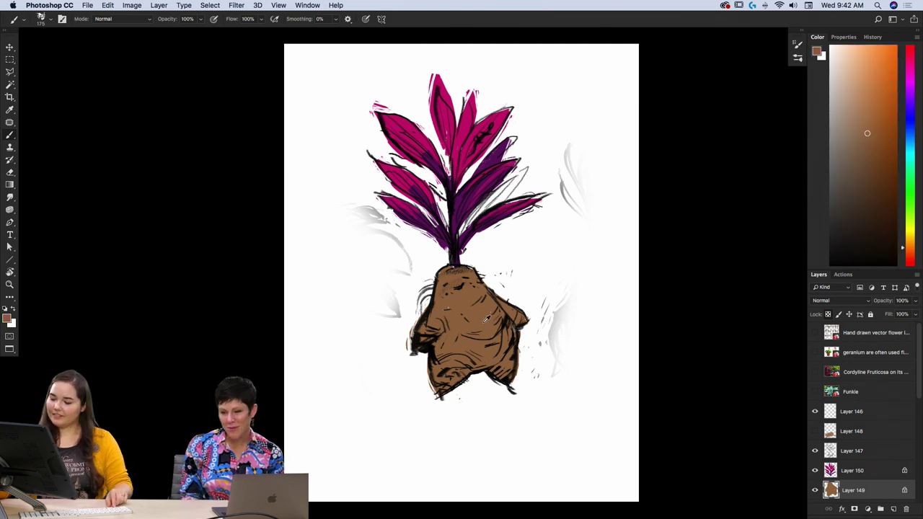
left_click_drag(867, 132, 873, 95)
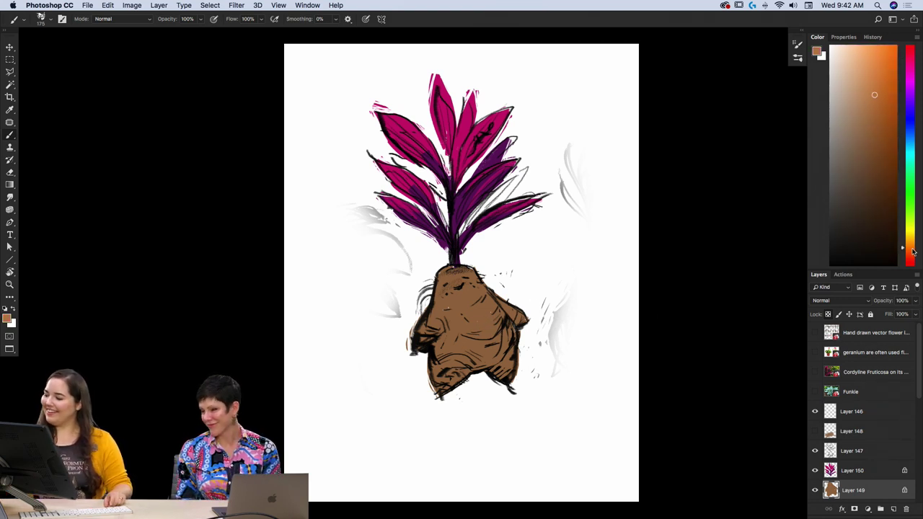
left_click_drag(905, 252, 904, 243)
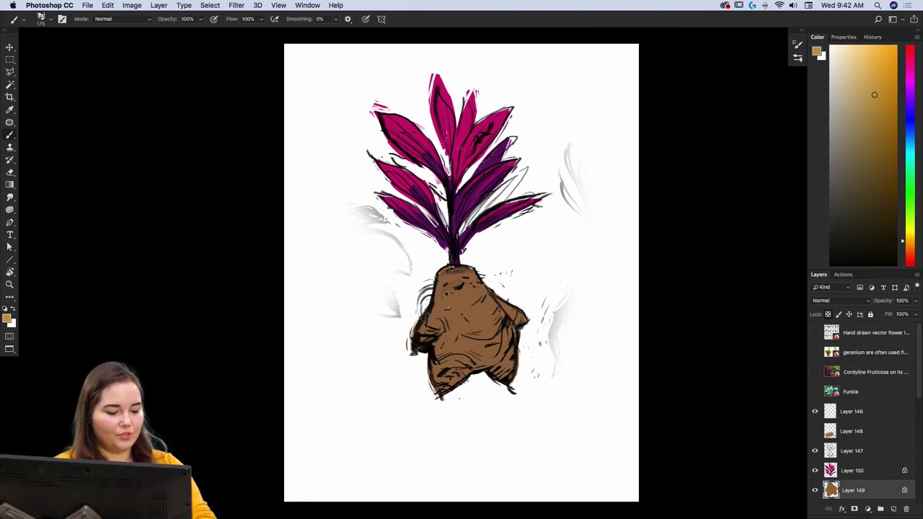
mouse_move(448, 339)
left_mouse_down()
mouse_move(460, 317)
mouse_move(502, 320)
mouse_move(492, 360)
mouse_move(521, 325)
mouse_move(525, 334)
mouse_move(501, 327)
mouse_move(526, 318)
mouse_move(529, 341)
mouse_move(477, 326)
mouse_move(488, 306)
mouse_move(489, 346)
mouse_move(487, 321)
mouse_move(499, 353)
mouse_move(481, 304)
mouse_move(507, 346)
mouse_move(529, 325)
mouse_move(456, 329)
mouse_move(454, 311)
mouse_move(453, 354)
mouse_move(463, 310)
mouse_move(474, 358)
mouse_move(471, 309)
mouse_move(490, 348)
left_mouse_up()
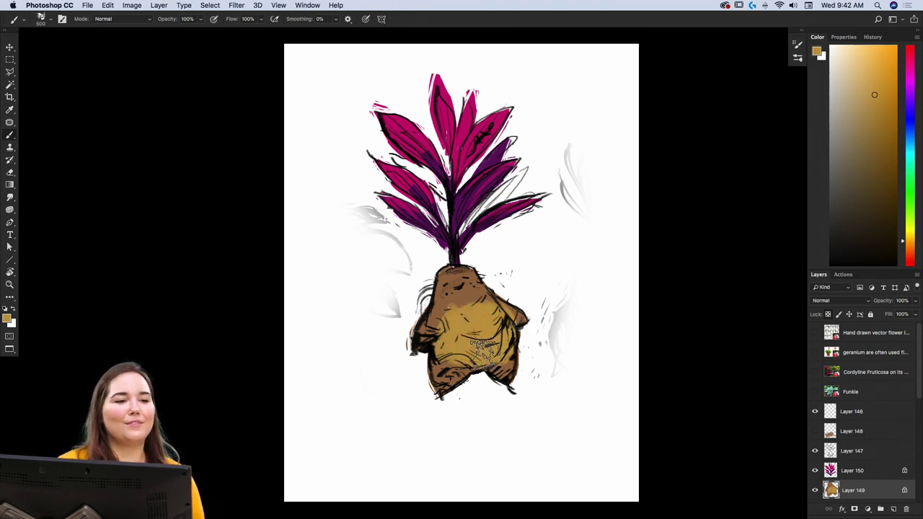
mouse_move(467, 342)
left_mouse_down()
mouse_move(437, 303)
mouse_move(475, 333)
mouse_move(441, 305)
mouse_move(486, 312)
mouse_move(444, 294)
mouse_move(497, 292)
left_mouse_up()
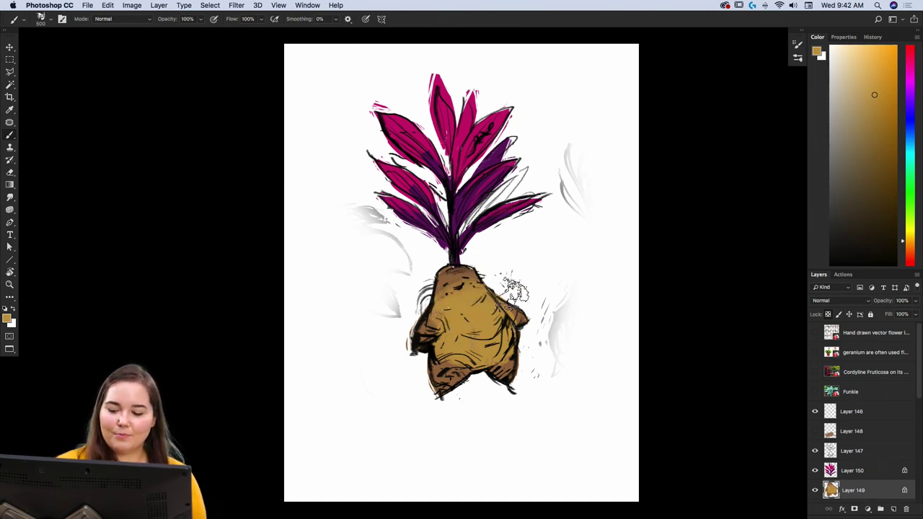
left_click(461, 279, "alt")
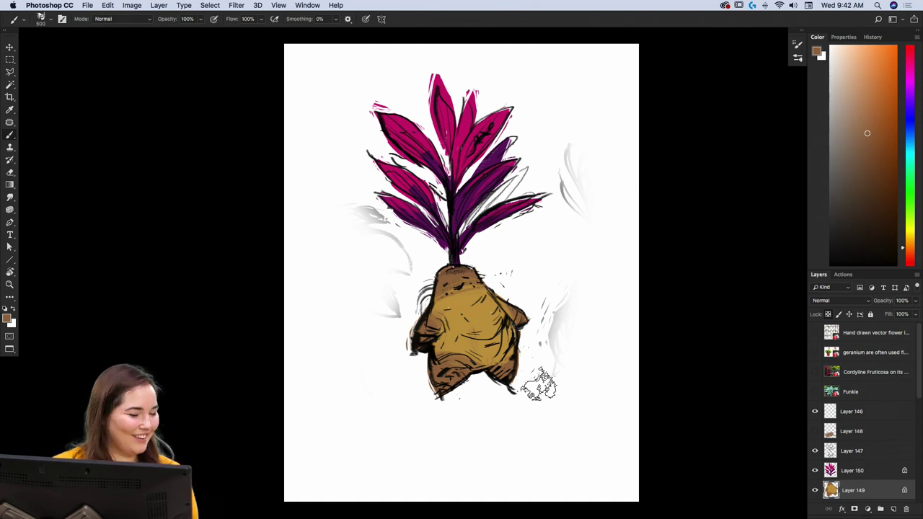
left_click(465, 341, "alt")
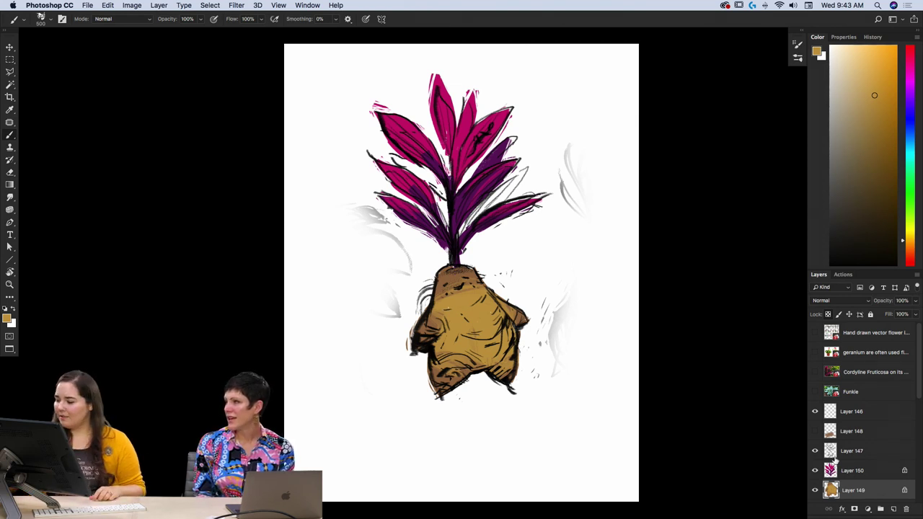
double_click(815, 490)
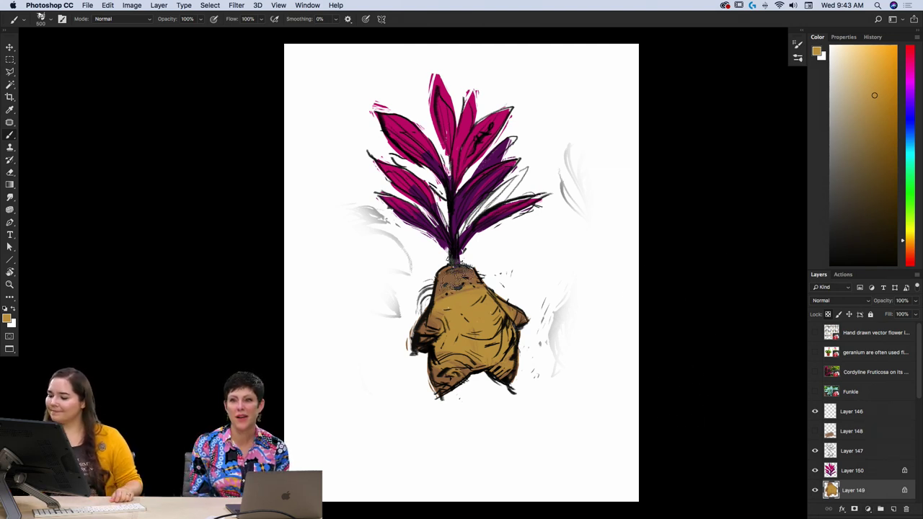
- Clip a Color Balance adjustment to the root, shift midtones toward magenta, and merge it
scroll(915, 382, "down", 2)
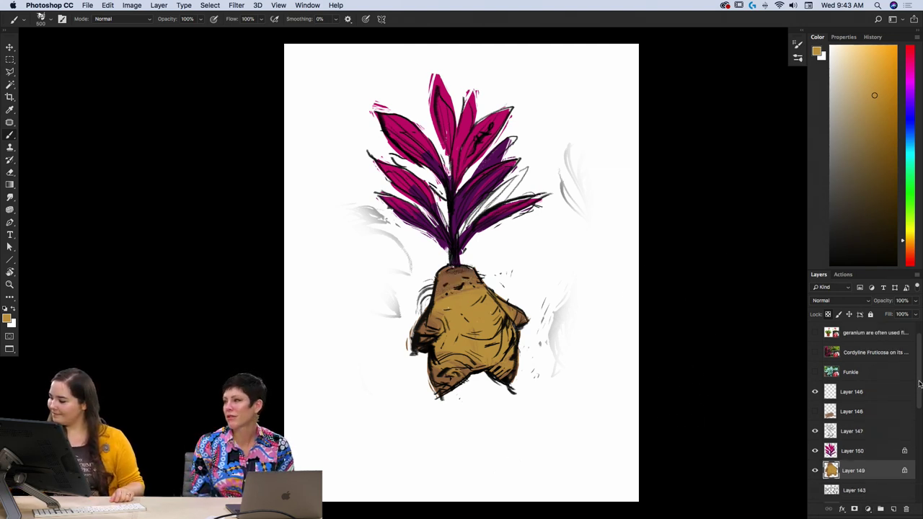
left_click(868, 510)
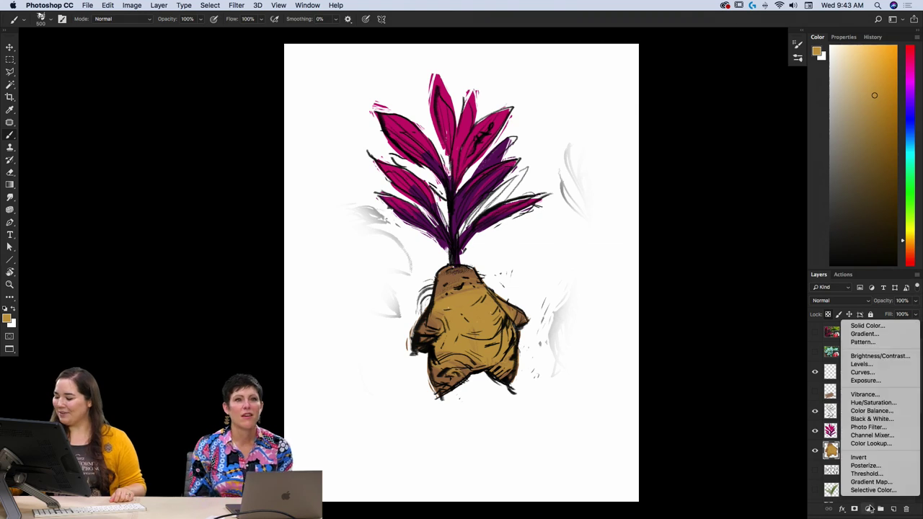
left_click(871, 410)
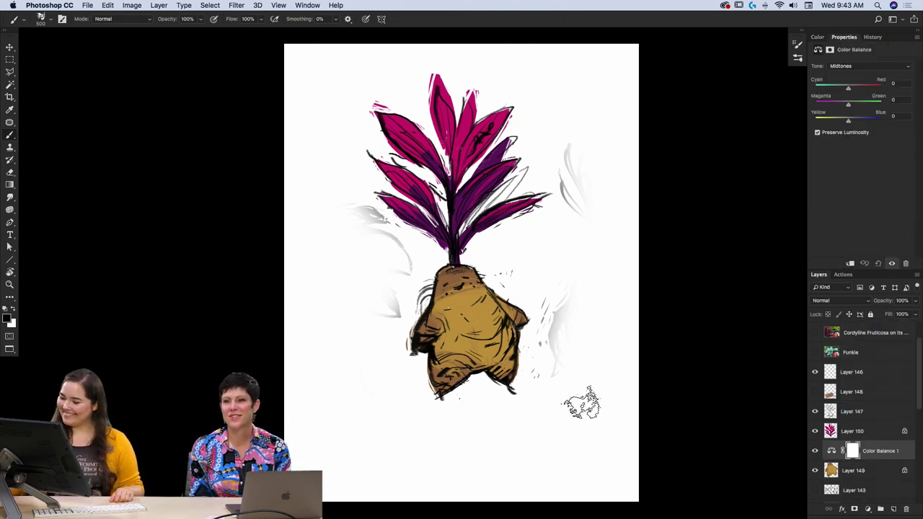
left_click(838, 459, "alt")
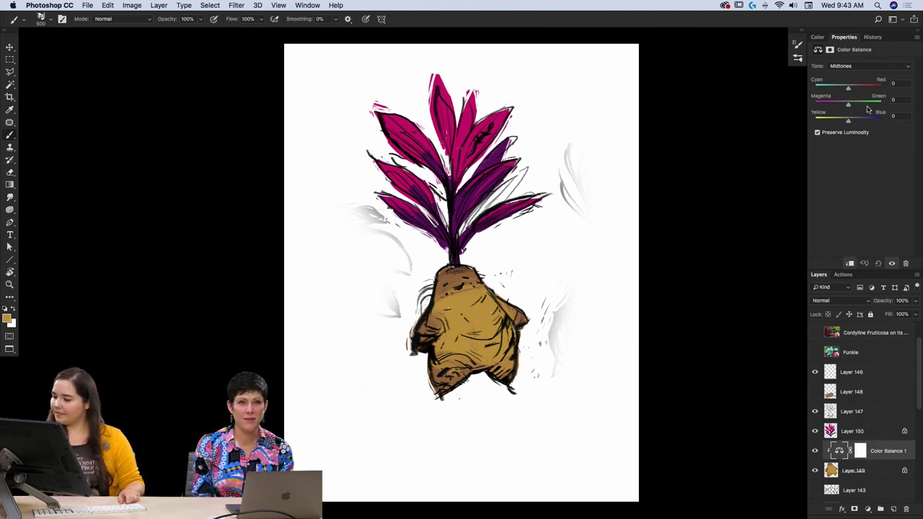
mouse_move(848, 105)
left_mouse_down()
mouse_move(837, 106)
mouse_move(854, 94)
left_mouse_up()
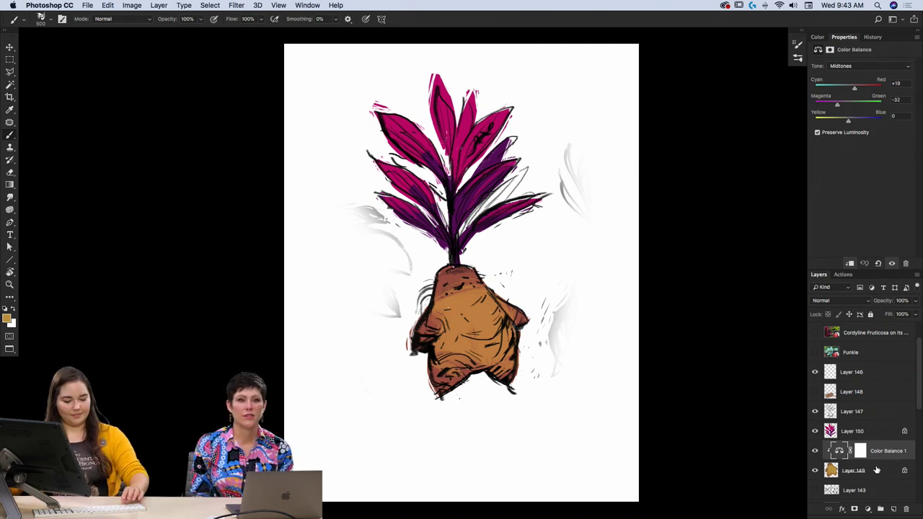
key("Delete")
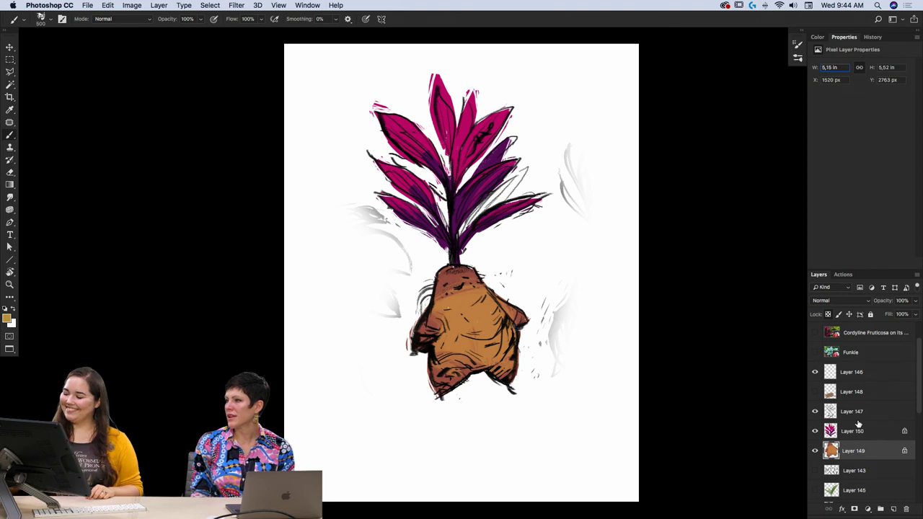
- Hide the Layer 147 line art and select Layer 150 with the leaves
left_click(857, 436)
left_click(859, 455)
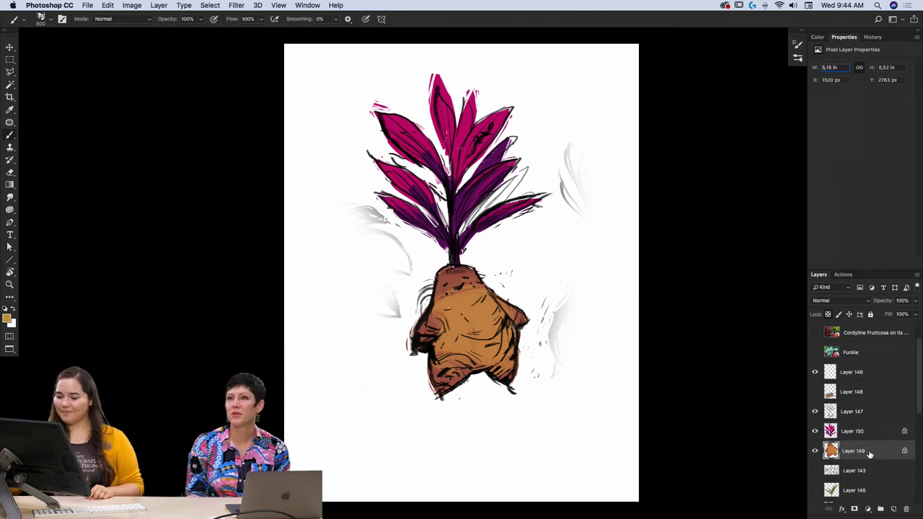
left_click(815, 412)
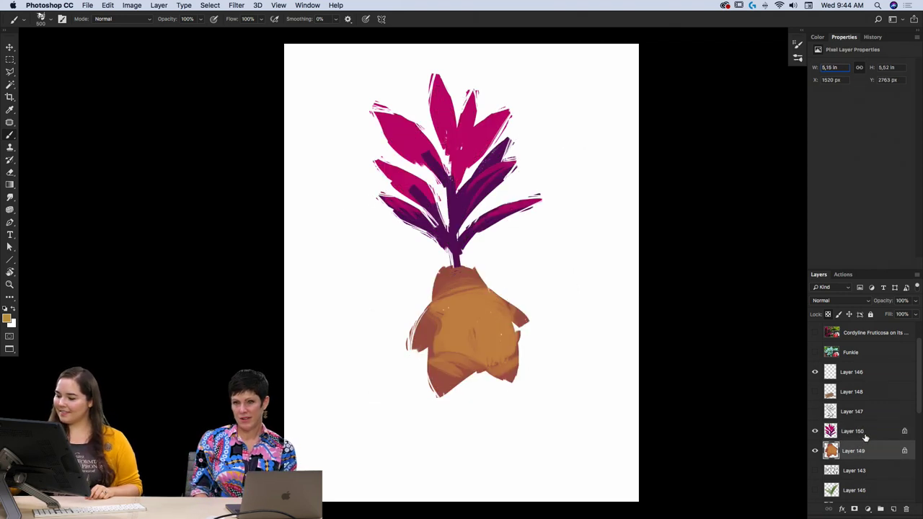
left_click(856, 416)
left_click(865, 433)
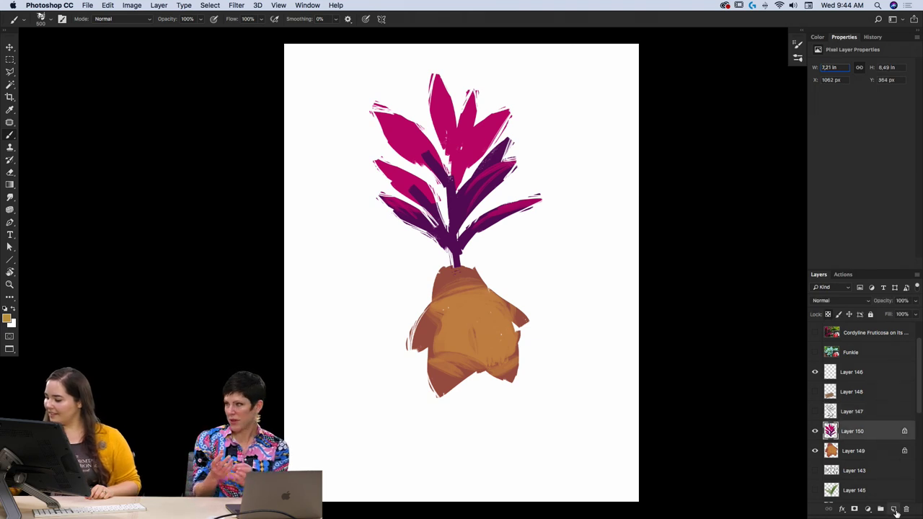
- Add a new empty Layer 151 above the leaf layer
left_click(894, 510)
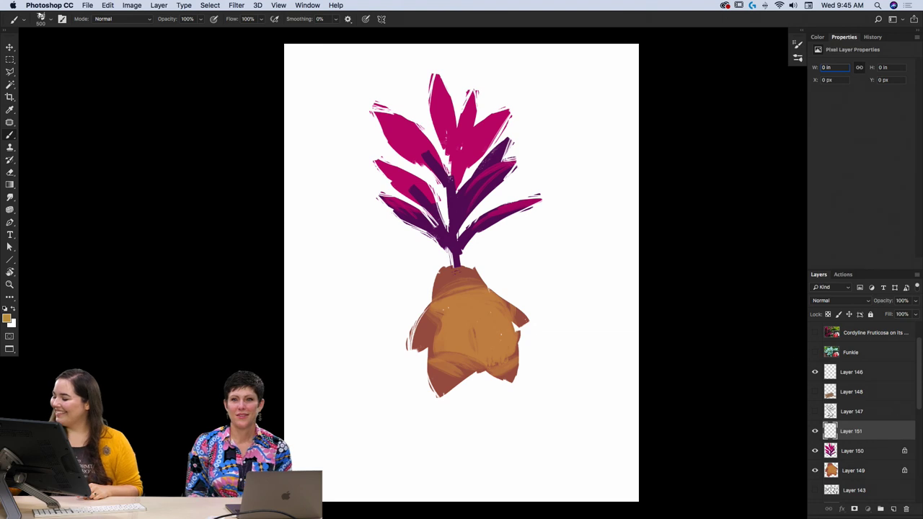
left_click(797, 59)
- Choose the Kyle's Drawing Box - Tilterrific 2015 brush and clean the brush
left_click(700, 234)
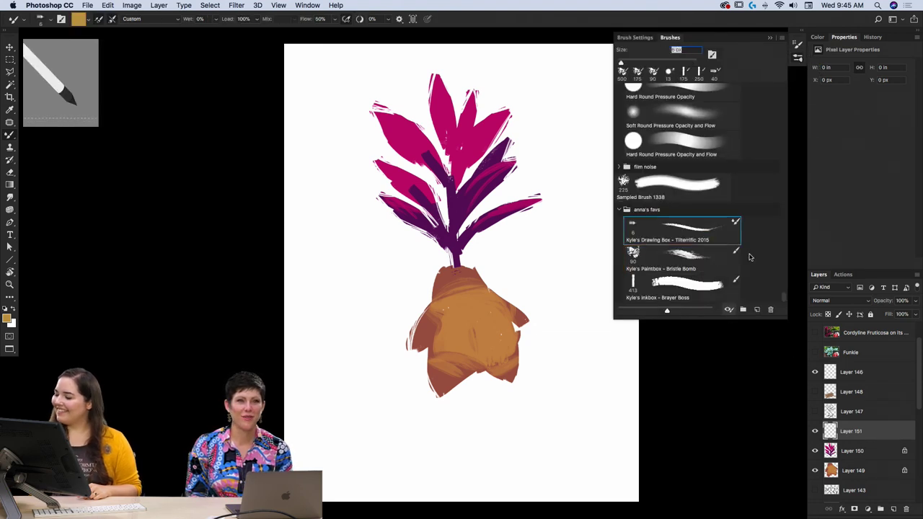
left_click(797, 59)
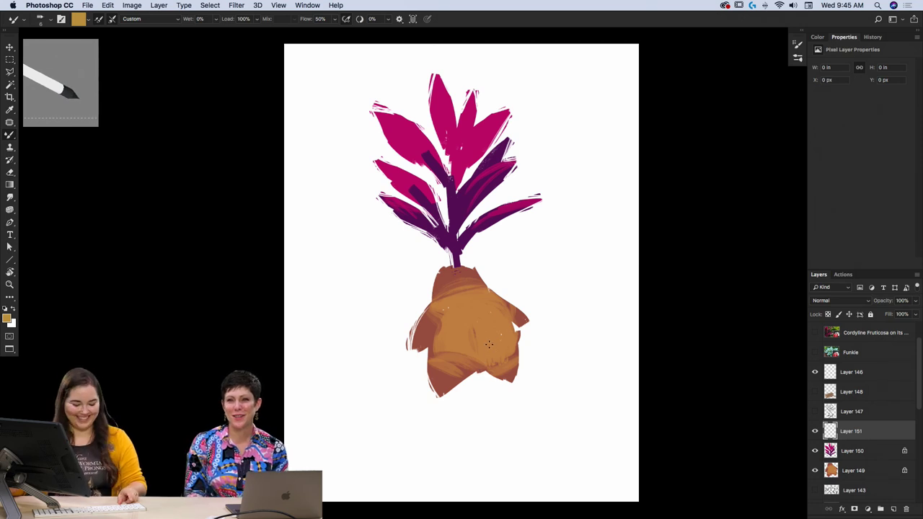
left_click(498, 337, "alt")
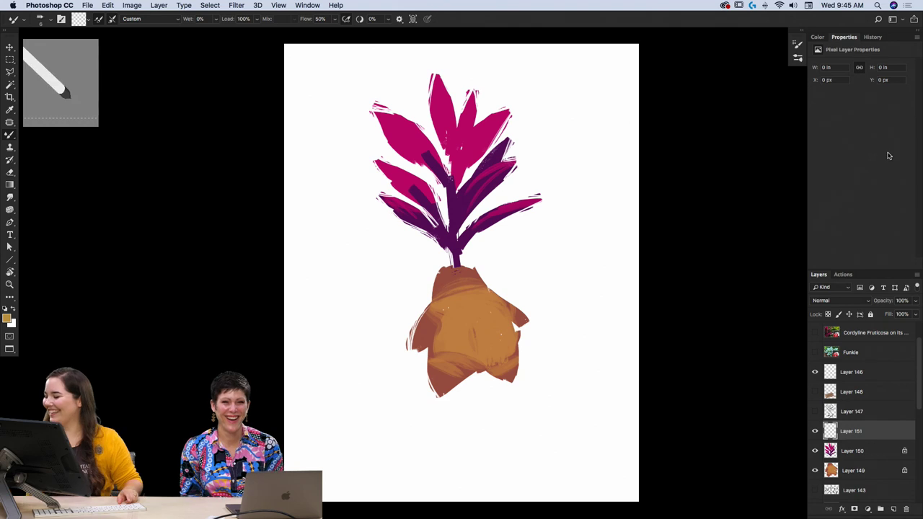
- Set the paint colour to a dark reddish brown and select the orange root layer
left_click(817, 36)
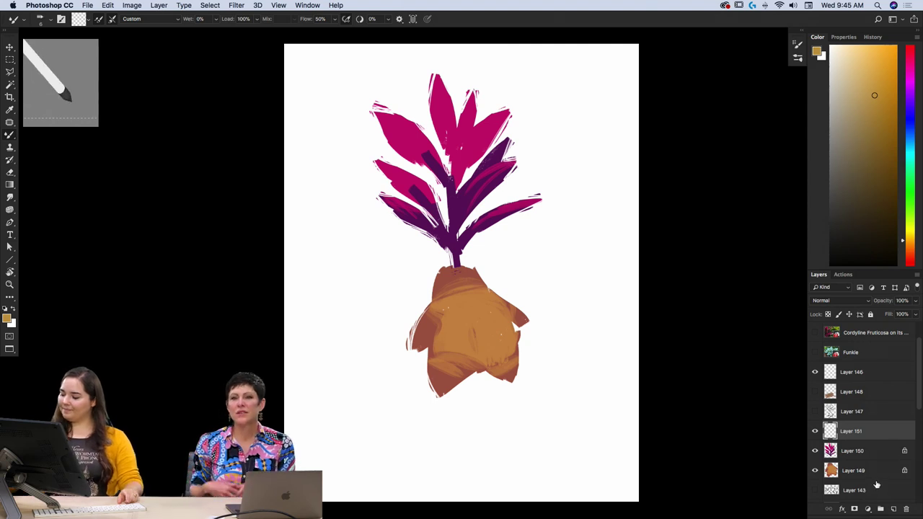
mouse_move(872, 134)
left_mouse_down()
mouse_move(890, 158)
mouse_move(885, 171)
left_mouse_up()
left_click_drag(904, 245, 903, 253)
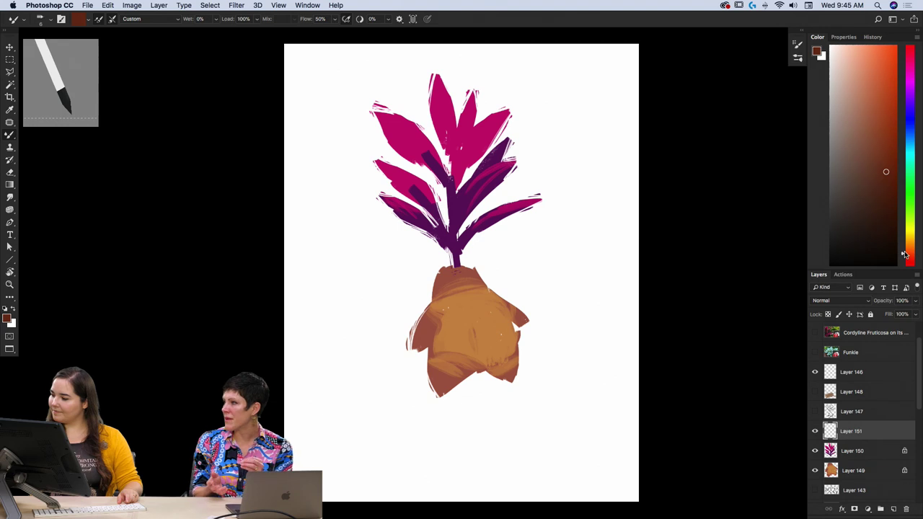
left_click(888, 168)
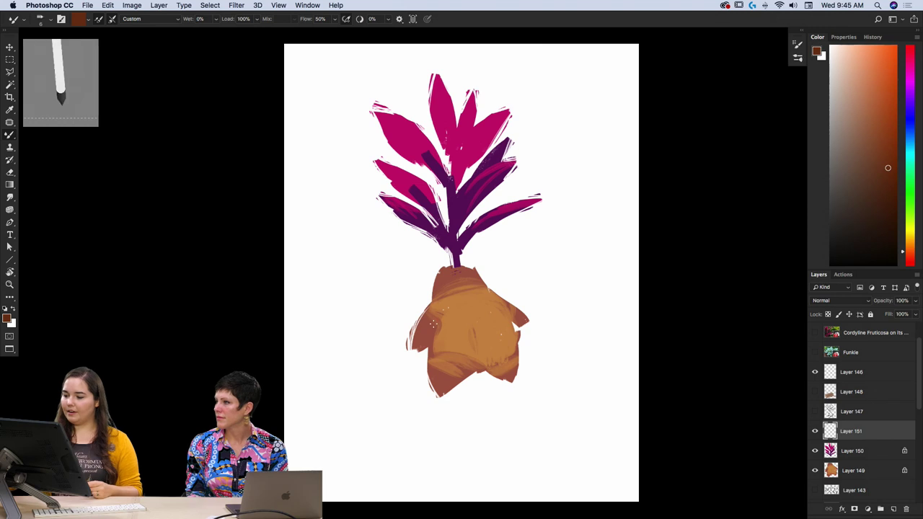
left_click(836, 470)
- Check the orange root layer's visibility, then lock its transparent pixels
left_click(815, 470)
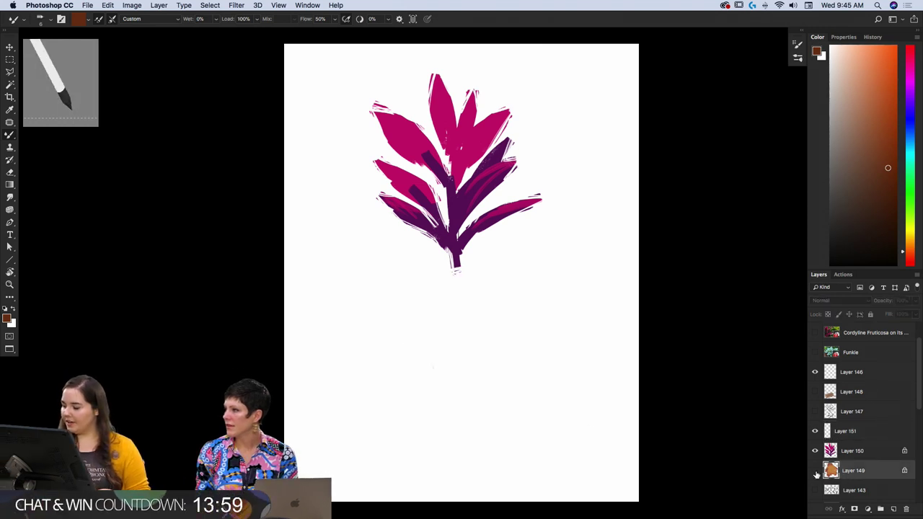
left_click(815, 471)
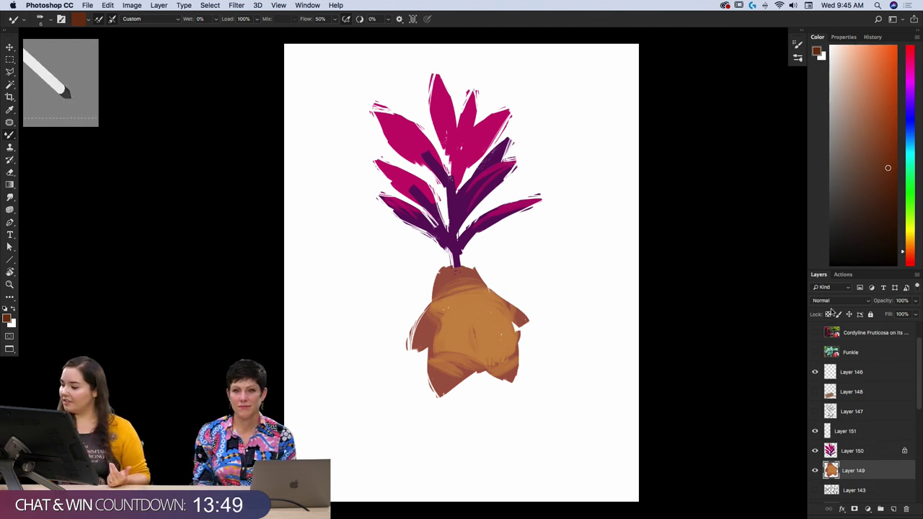
left_click(828, 314)
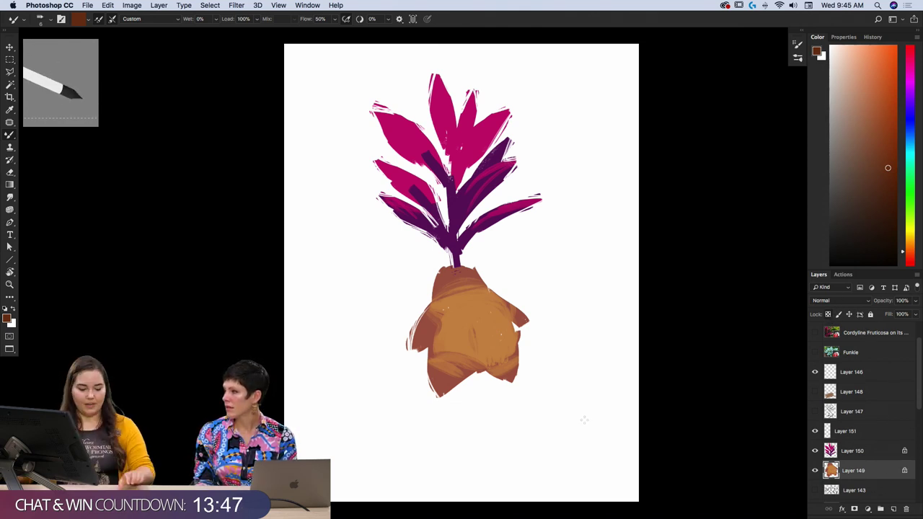
- Blend lighter streaks into the root's lower right with the Mixer Brush, then add a new layer above it
key("v")
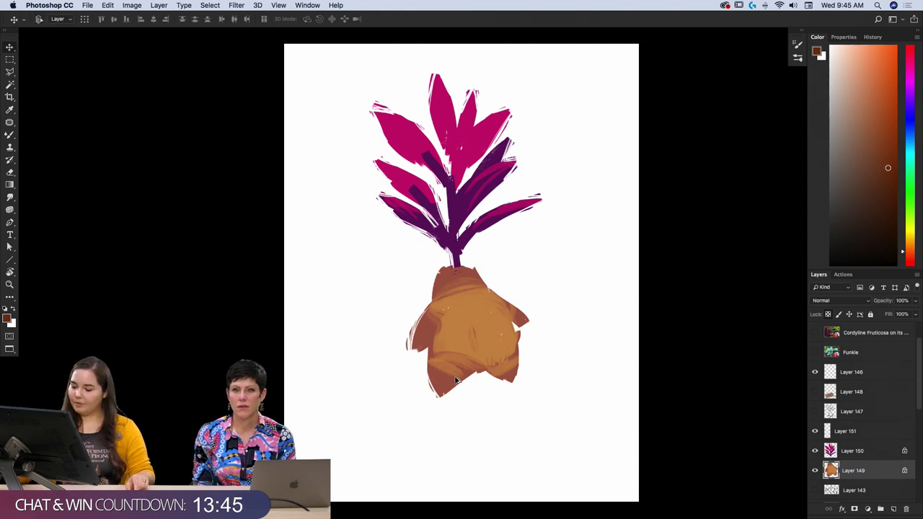
key("b")
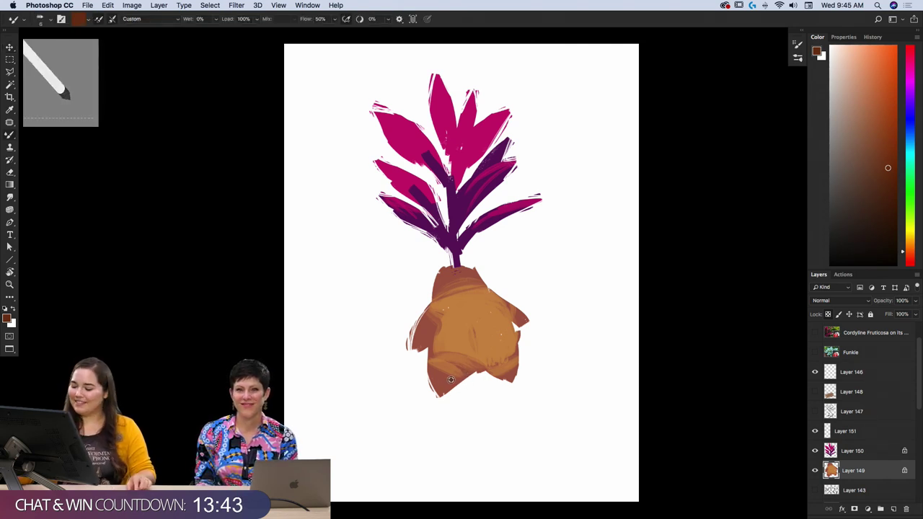
mouse_move(514, 345)
left_mouse_down()
mouse_move(477, 361)
mouse_move(485, 363)
left_mouse_up()
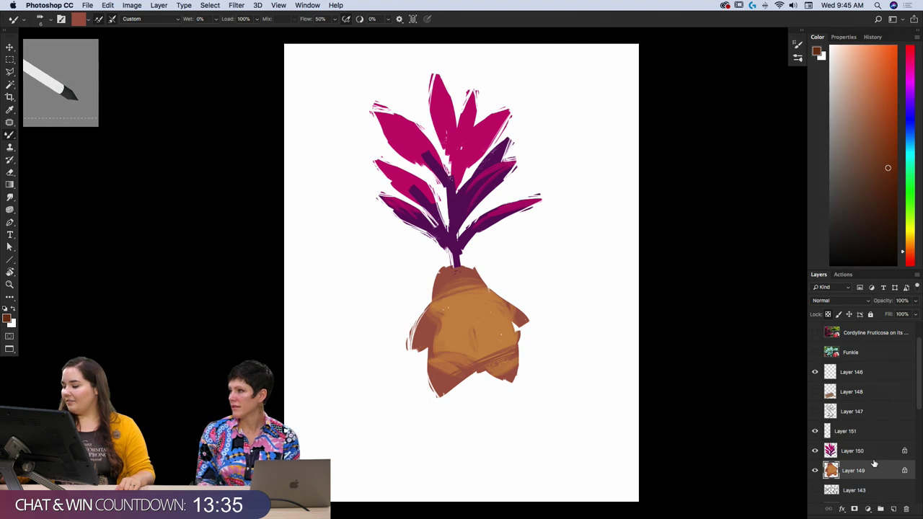
left_click(895, 509)
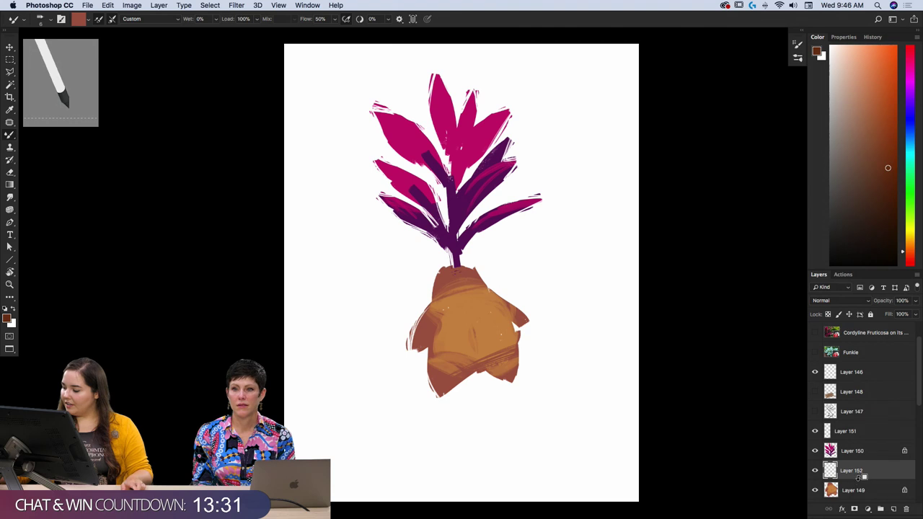
- Drop the extra clipped layer, paint dark strokes on the lower root on Layer 151, then pick darker brown
left_click_drag(856, 477, 821, 472)
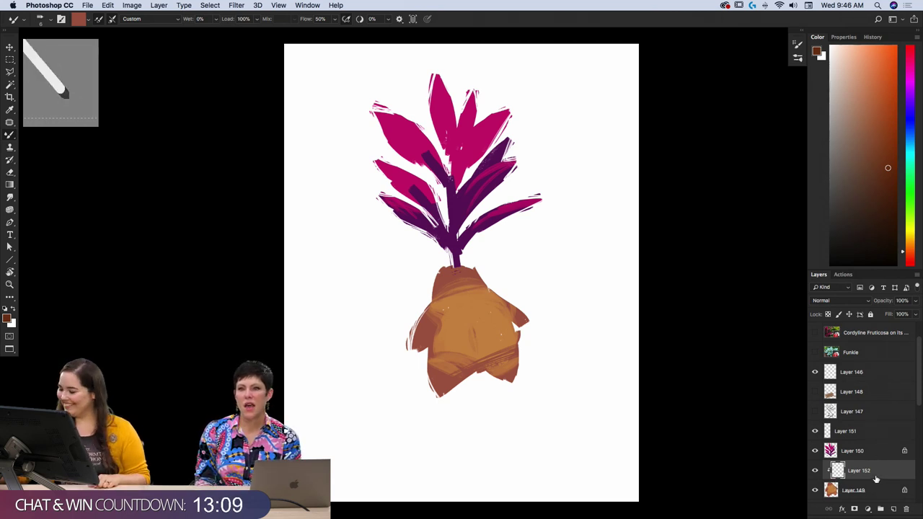
key("super+e")
left_click(845, 437)
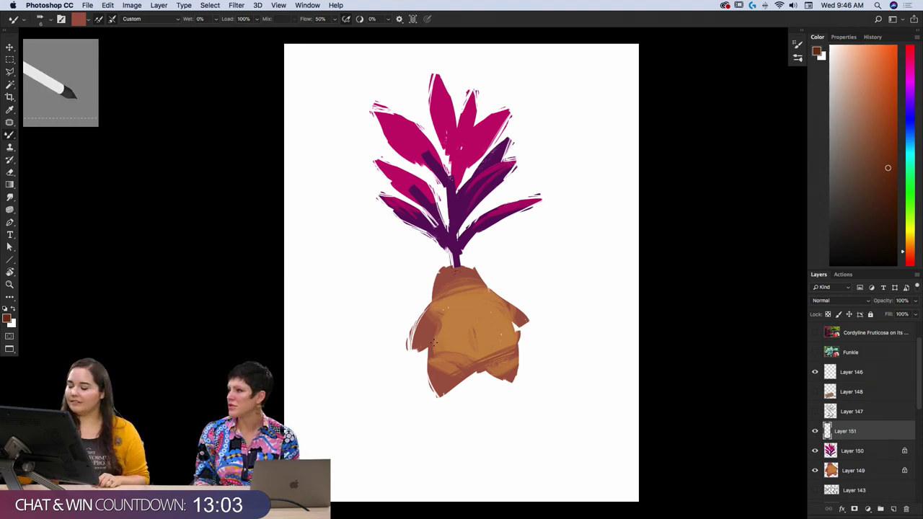
mouse_move(433, 359)
left_mouse_down()
mouse_move(516, 352)
mouse_move(457, 355)
left_mouse_up()
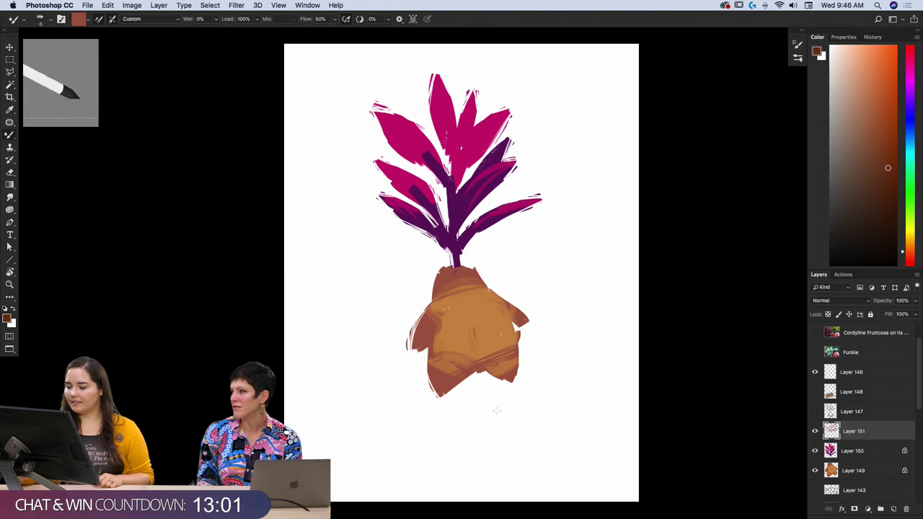
left_click(888, 185)
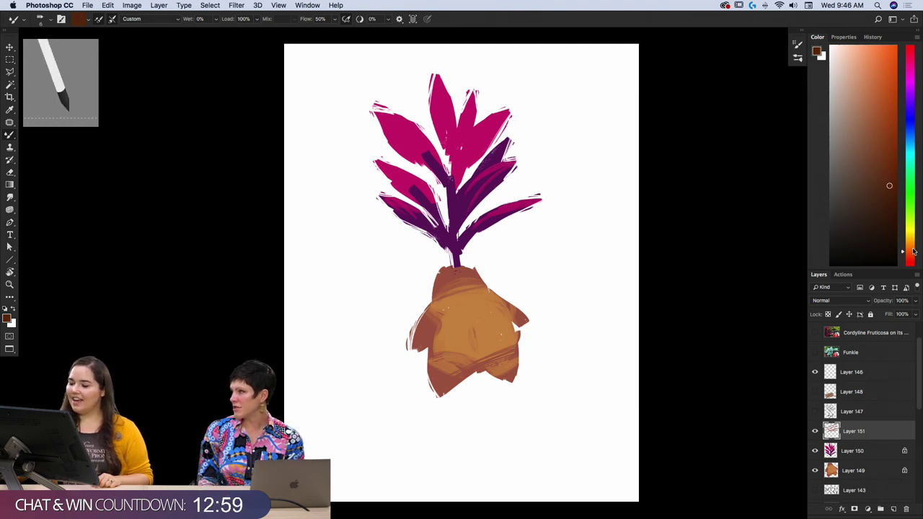
- Lock the line-art sketch layer's transparency and fill it with white, comparing it on and off
left_click(815, 431)
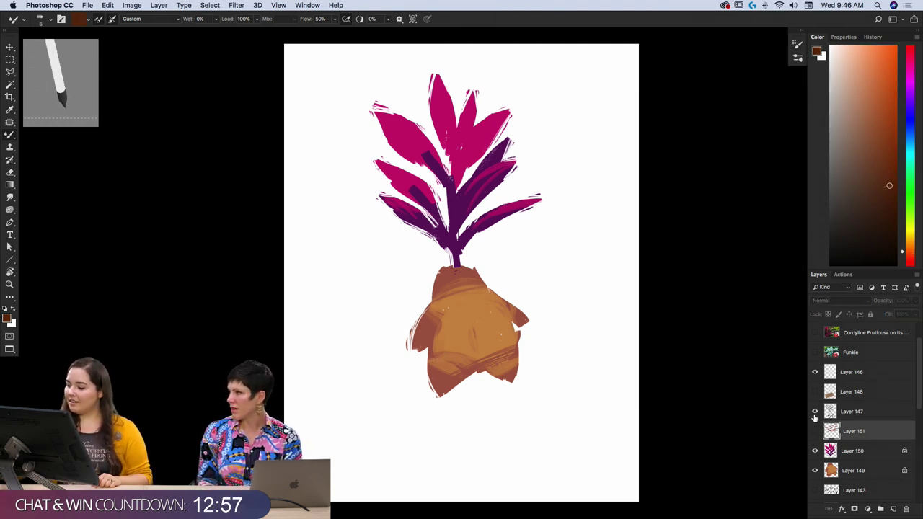
left_click(814, 411)
left_click(829, 411)
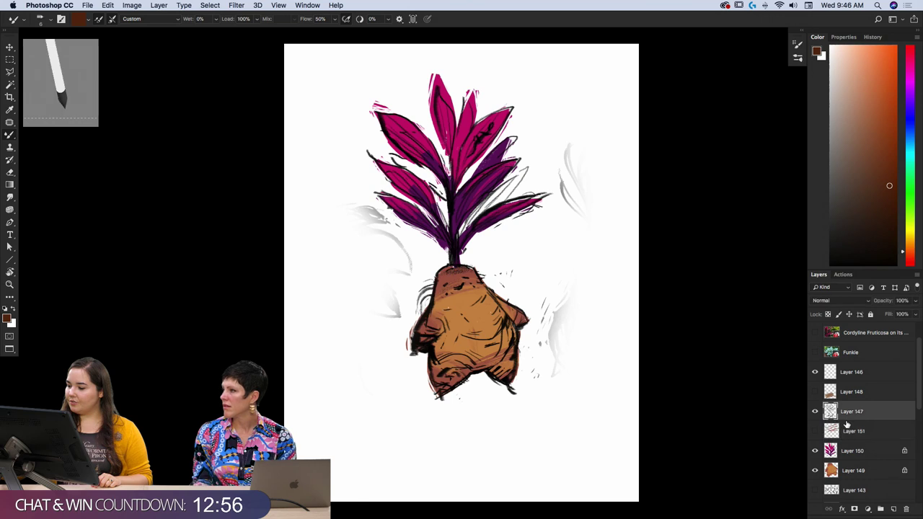
left_click(827, 314)
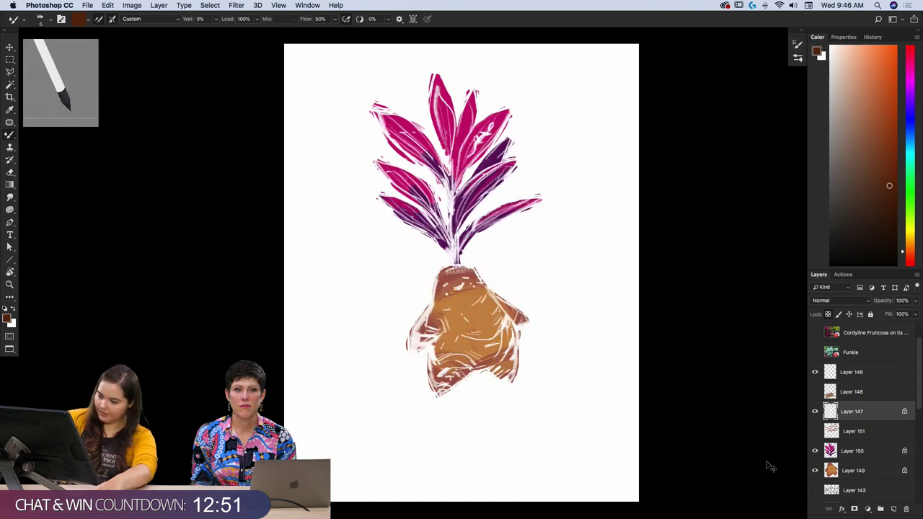
key("super+BackSpace")
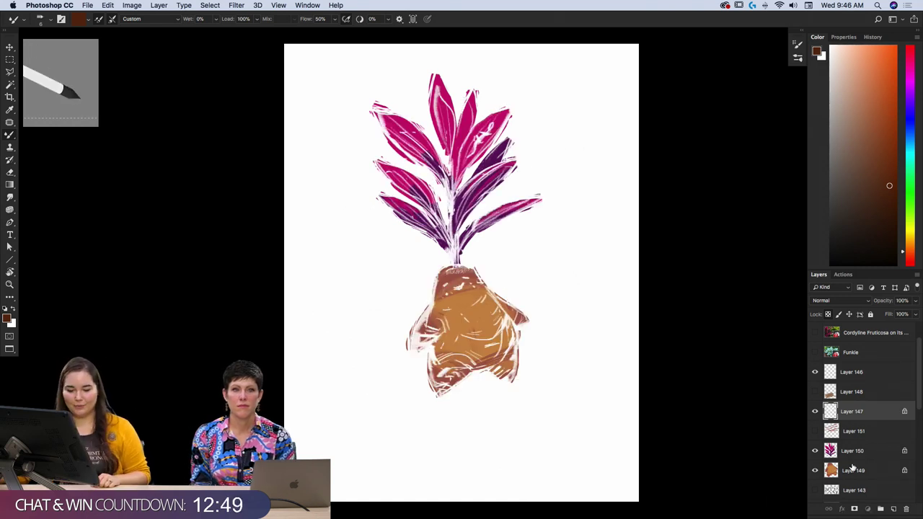
left_click(815, 411)
left_click(815, 411)
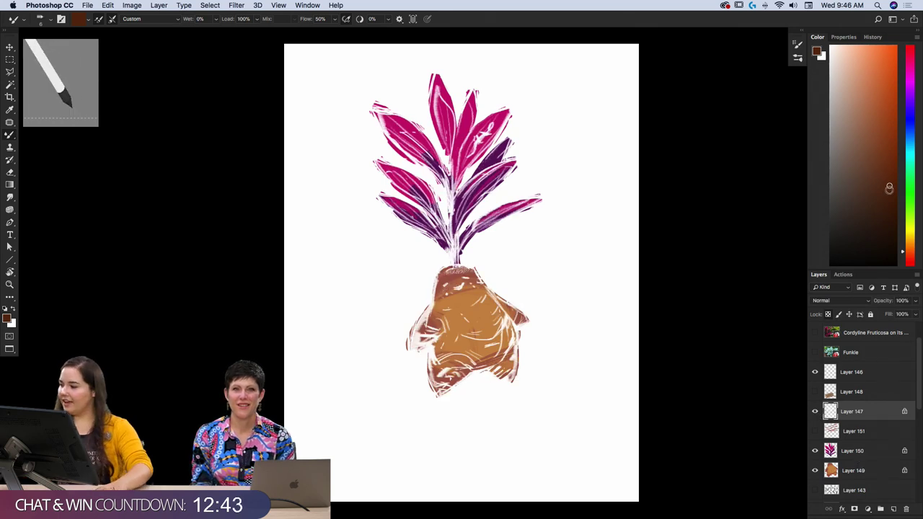
- Hide the white line art, switch back to Layer 151, and pick a slightly darker brown
left_click(890, 189)
left_click(815, 412)
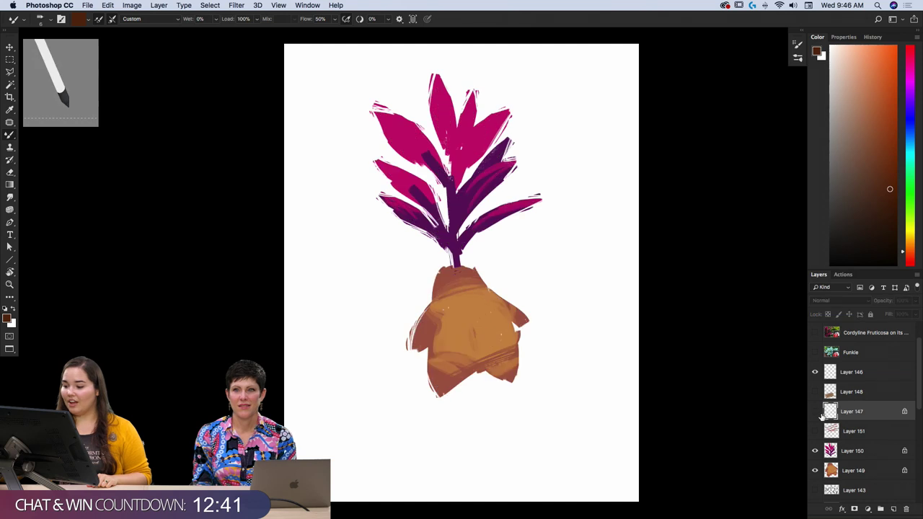
left_click(816, 431)
left_click(861, 431)
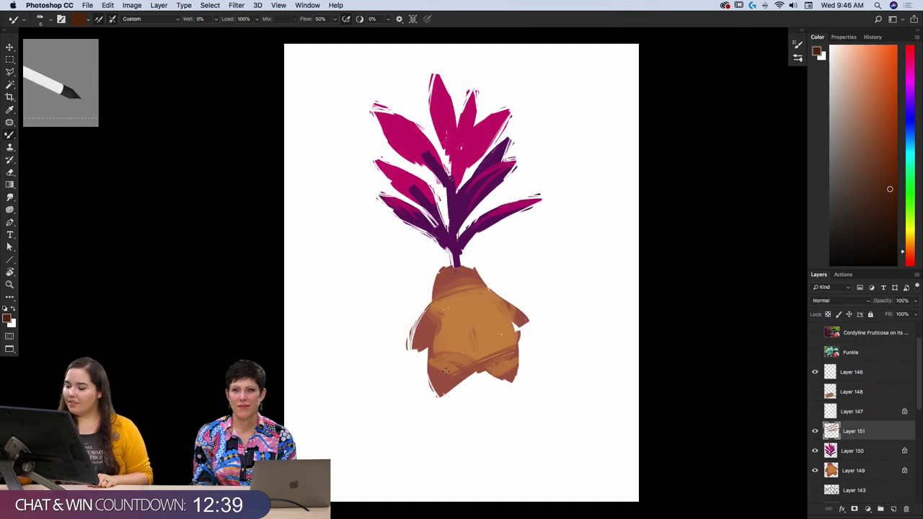
left_click(815, 412)
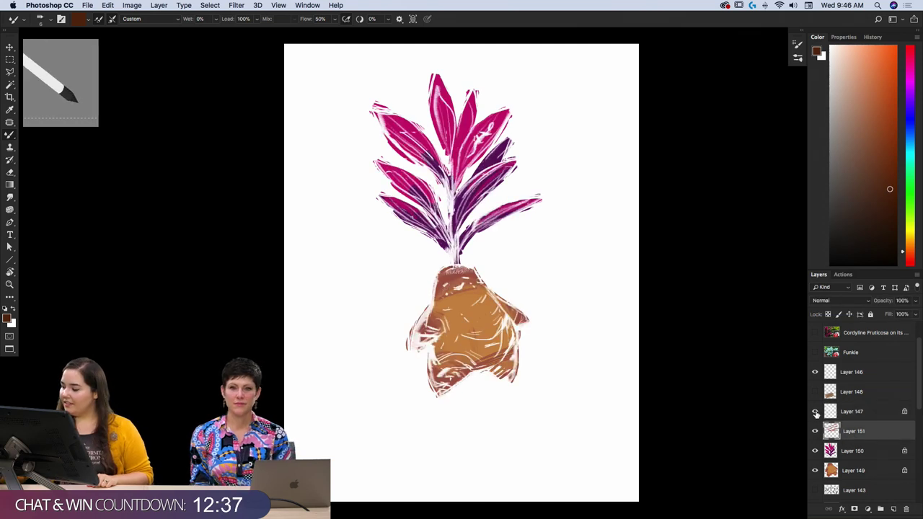
left_click(815, 412)
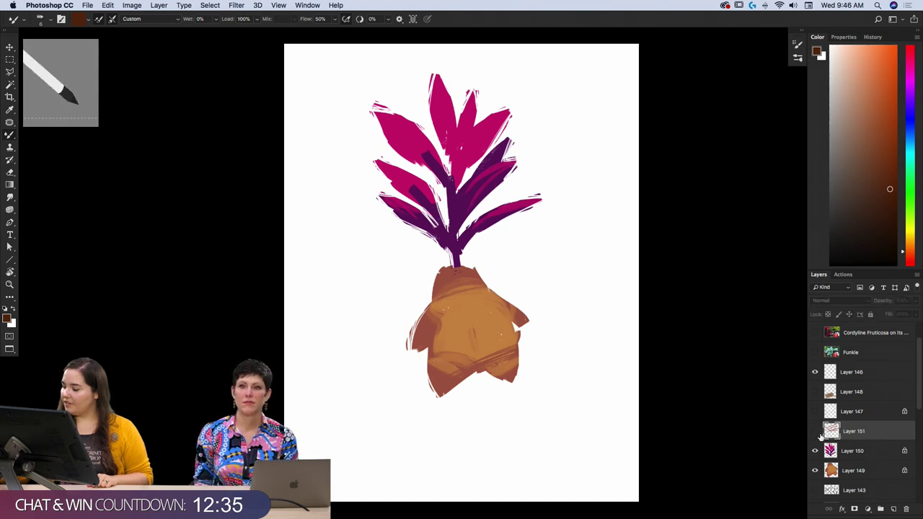
left_click(892, 194)
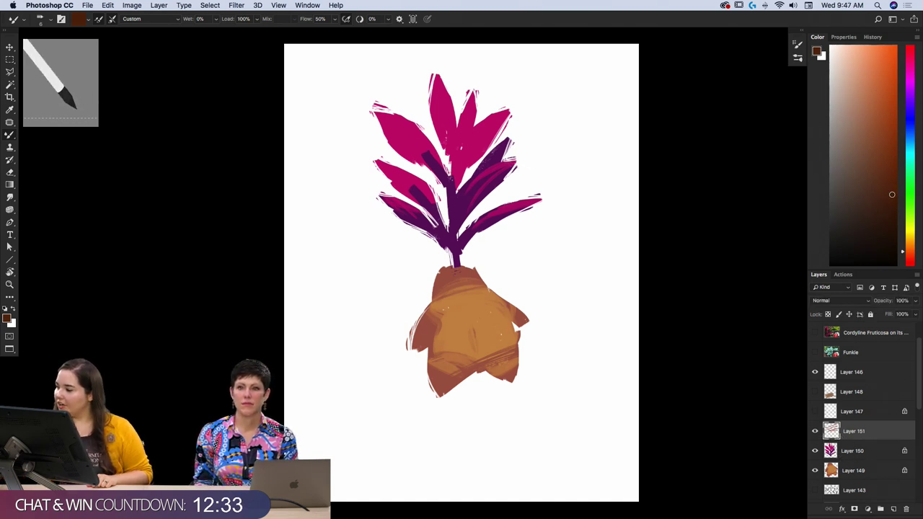
- Paint dark brown strokes on the root, briefly checking them against the white line art
left_click_drag(448, 344, 478, 335)
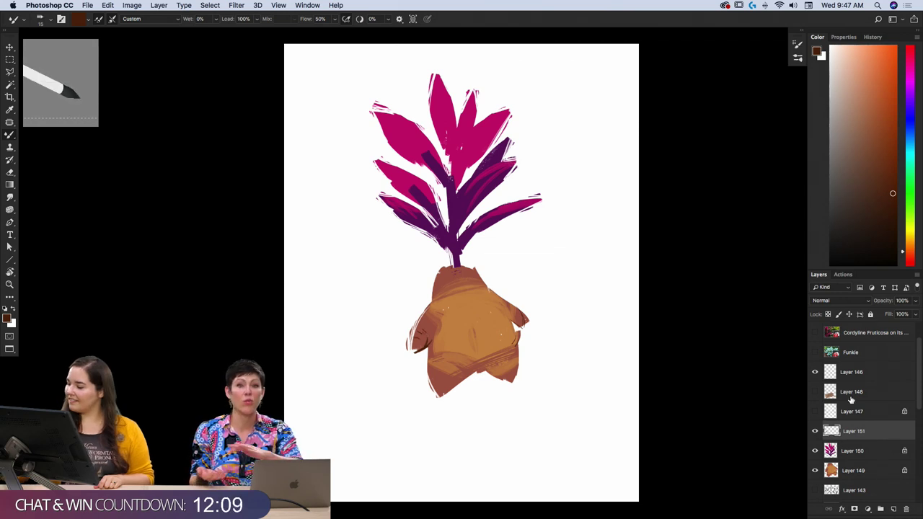
left_click(814, 410)
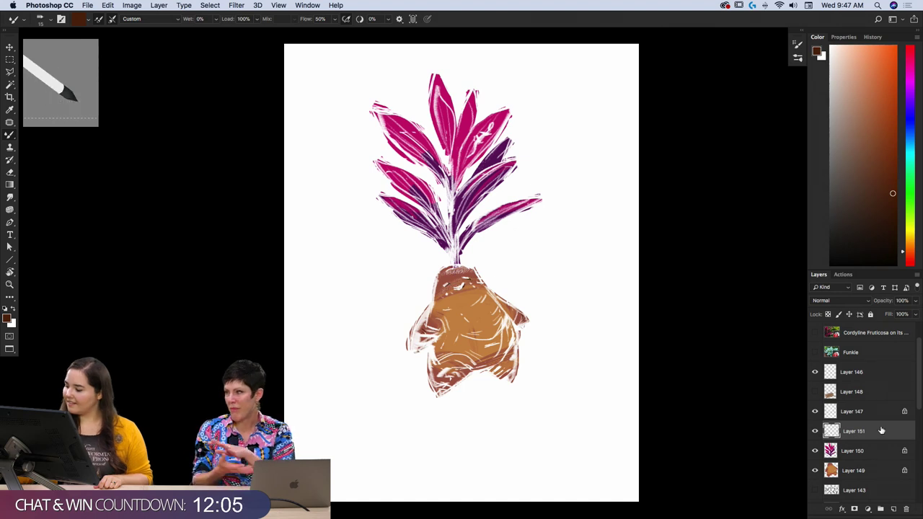
left_click(814, 410)
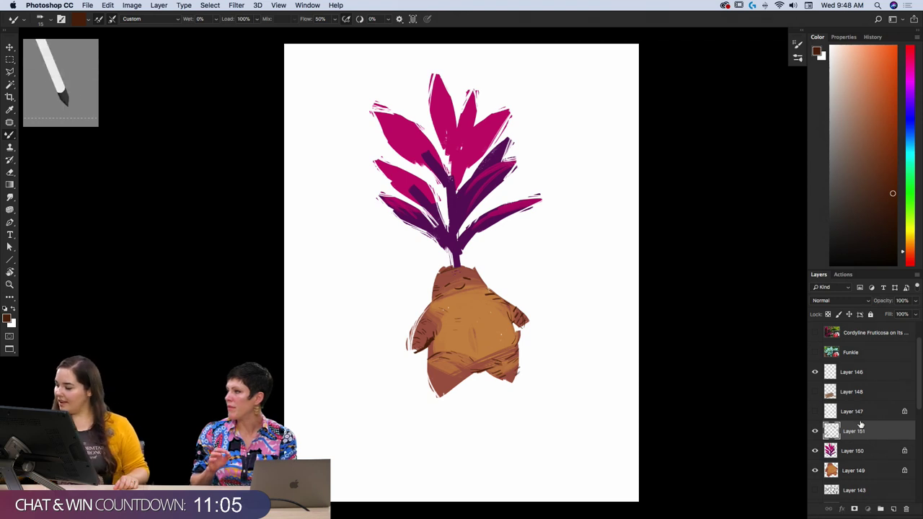
- Add a new layer, hide the mandrake layers 149–151, and choose the Bristle Bomb brush
left_click(893, 509)
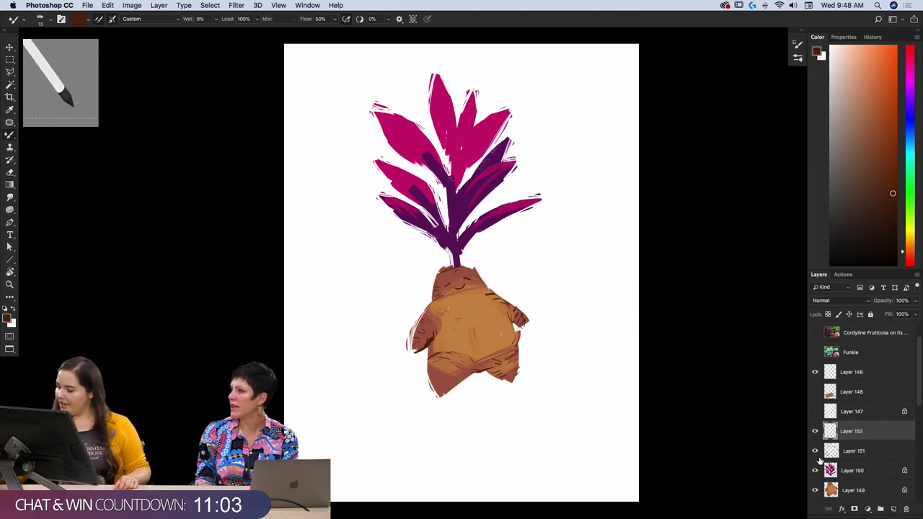
left_click_drag(814, 451, 814, 490)
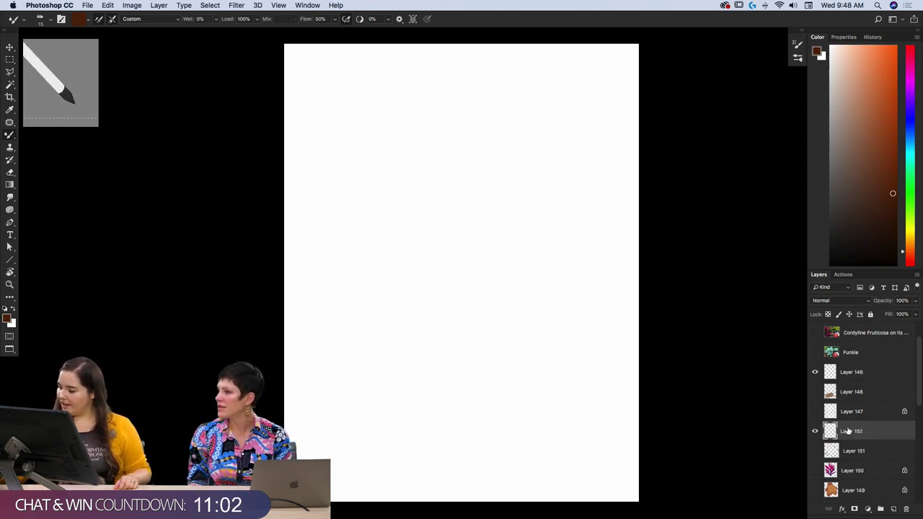
left_click(798, 47)
left_click(726, 252)
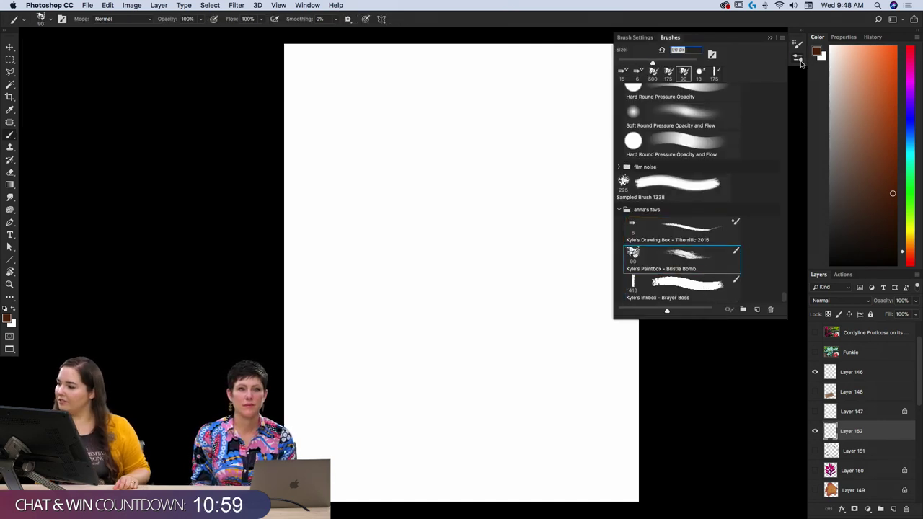
left_click(798, 46)
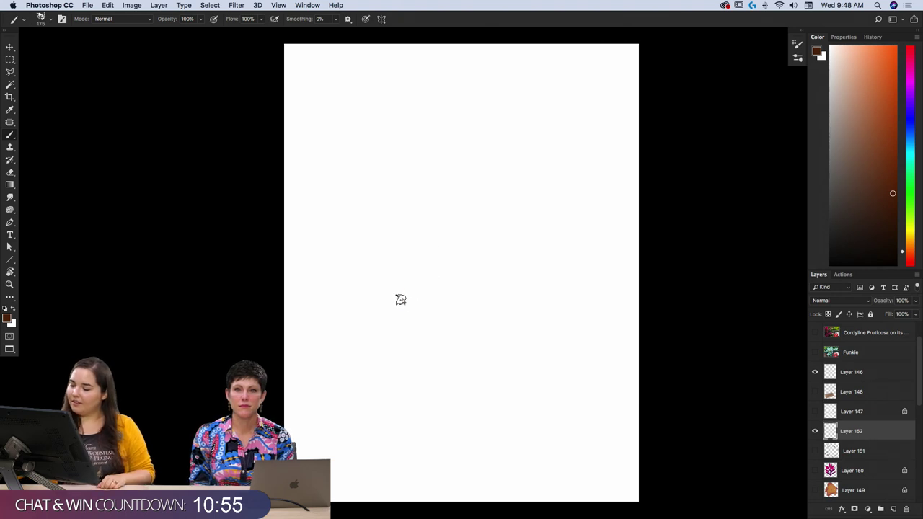
- Paint a dark brown elephant silhouette with back, legs, head, ear and curled trunk
mouse_move(401, 301)
left_mouse_down()
mouse_move(444, 236)
mouse_move(487, 276)
mouse_move(417, 326)
mouse_move(479, 288)
mouse_move(458, 302)
left_mouse_up()
mouse_move(491, 247)
left_mouse_down()
mouse_move(467, 269)
mouse_move(510, 266)
mouse_move(519, 285)
mouse_move(540, 294)
mouse_move(570, 247)
left_mouse_up()
mouse_move(497, 244)
left_mouse_down()
mouse_move(477, 270)
mouse_move(480, 286)
mouse_move(515, 274)
mouse_move(516, 287)
left_mouse_up()
mouse_move(441, 242)
left_mouse_down()
mouse_move(400, 283)
mouse_move(425, 280)
mouse_move(415, 321)
mouse_move(456, 243)
mouse_move(433, 273)
mouse_move(454, 270)
mouse_move(432, 295)
mouse_move(471, 285)
mouse_move(474, 253)
mouse_move(459, 276)
mouse_move(489, 307)
left_mouse_up()
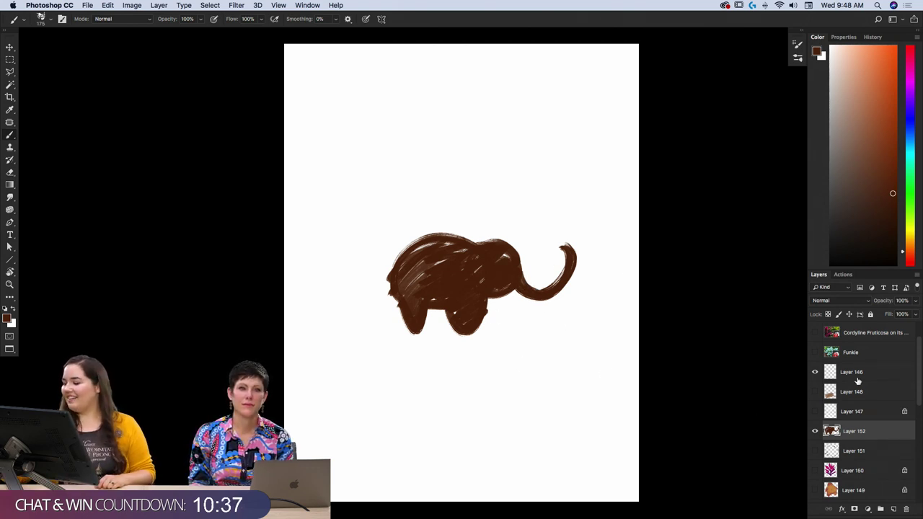
- Lock the elephant layer's transparent pixels and pick a light orange colour
left_click(829, 315)
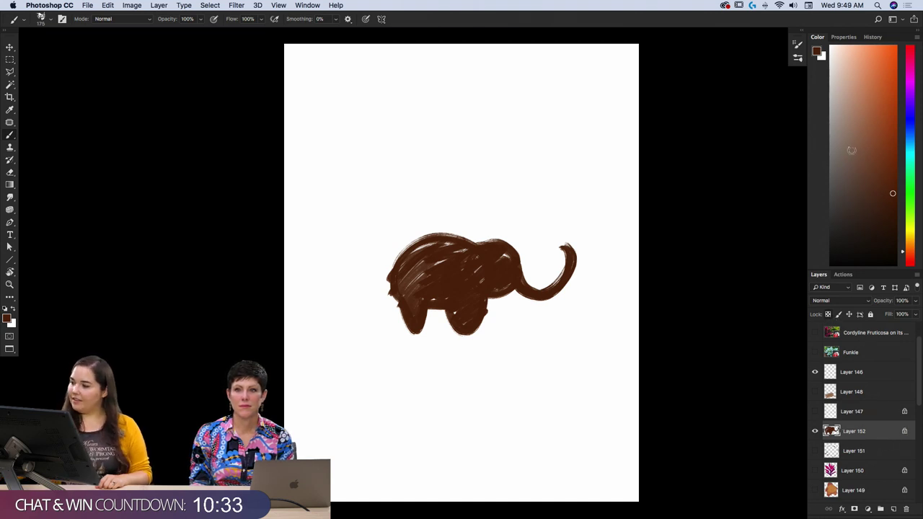
left_click(870, 81)
left_click(872, 75)
- Paint orange bands over the elephant's head, body and left edge, then add a clipped Layer 153
mouse_move(505, 240)
left_mouse_down()
mouse_move(492, 285)
mouse_move(512, 242)
mouse_move(497, 302)
mouse_move(516, 240)
mouse_move(509, 315)
left_mouse_up()
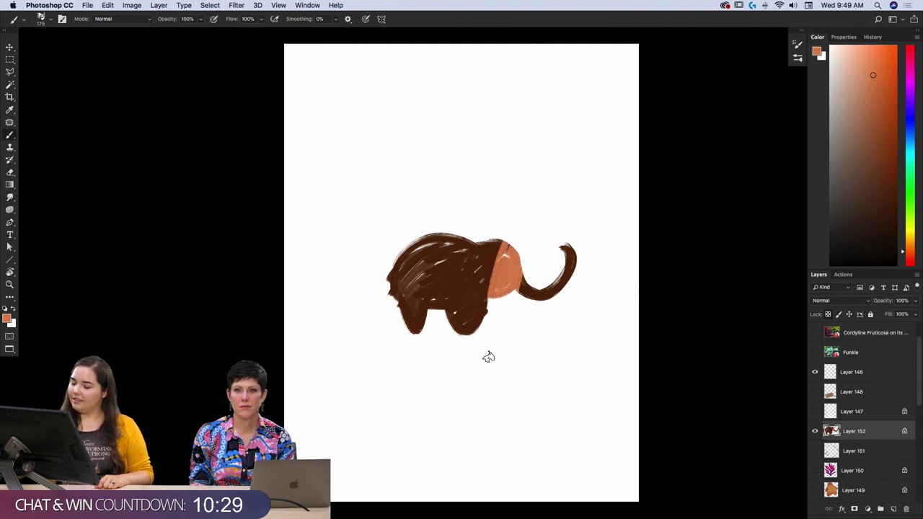
mouse_move(614, 131)
left_mouse_down()
mouse_move(394, 391)
mouse_move(570, 64)
left_mouse_up()
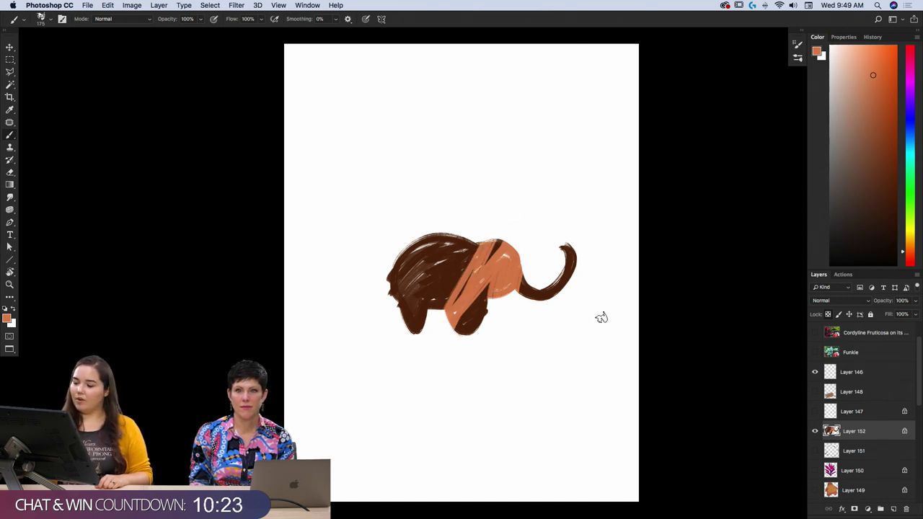
mouse_move(395, 265)
left_mouse_down()
mouse_move(419, 311)
mouse_move(390, 285)
mouse_move(402, 303)
left_mouse_up()
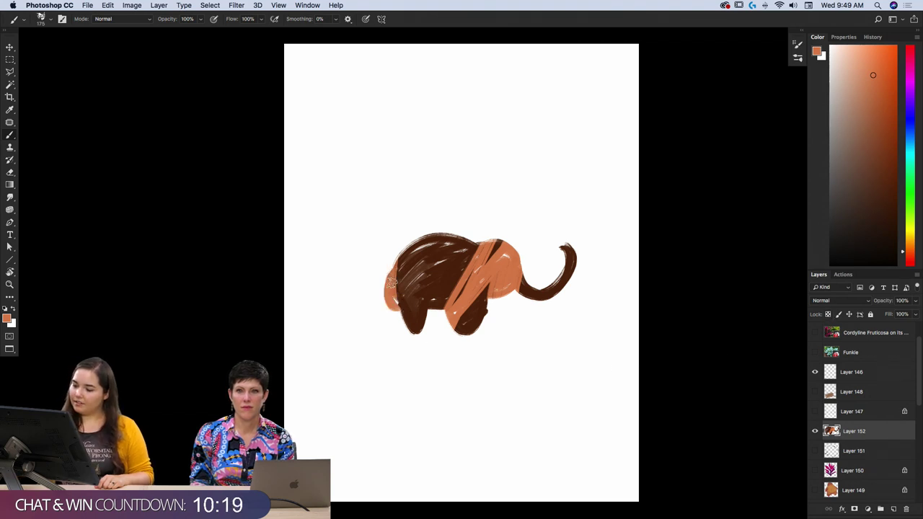
left_click_drag(401, 267, 403, 306)
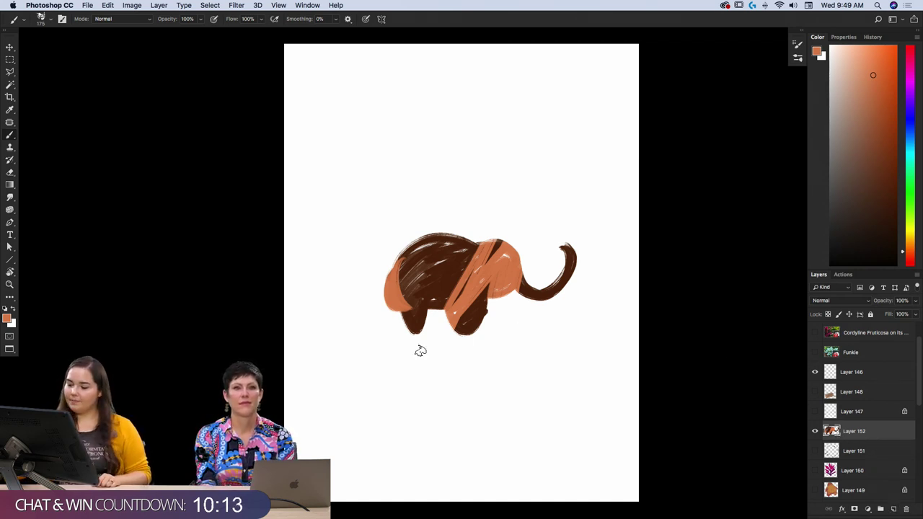
left_click(893, 510)
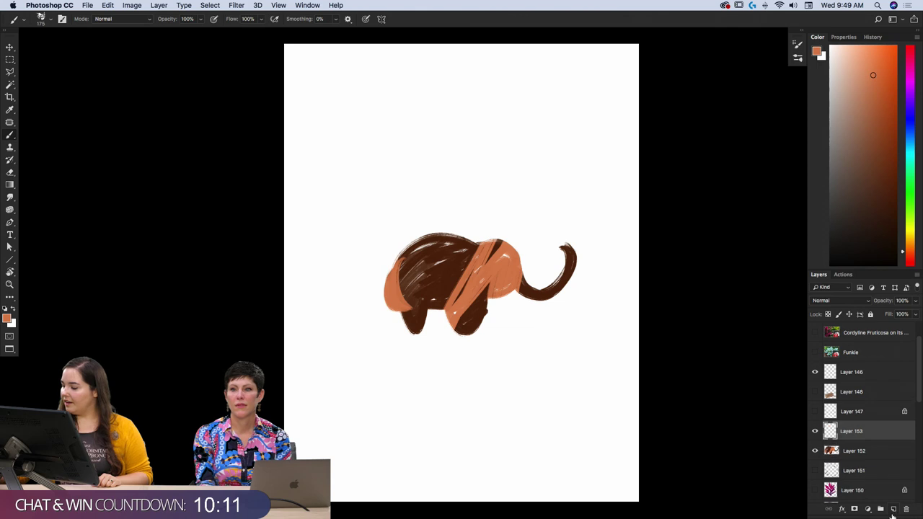
left_click(865, 440, "alt")
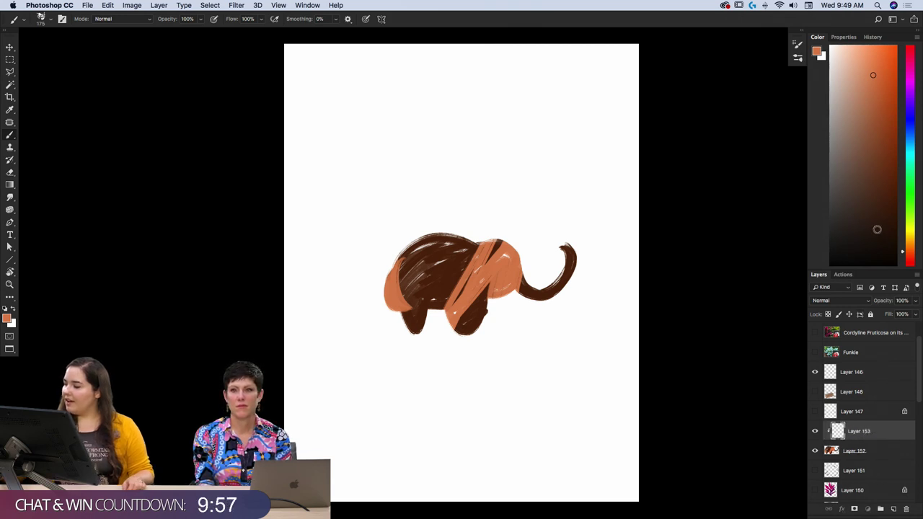
- Paint a wide bright pink diagonal stripe across the elephant on Layer 153
left_click(908, 52)
left_click(889, 50)
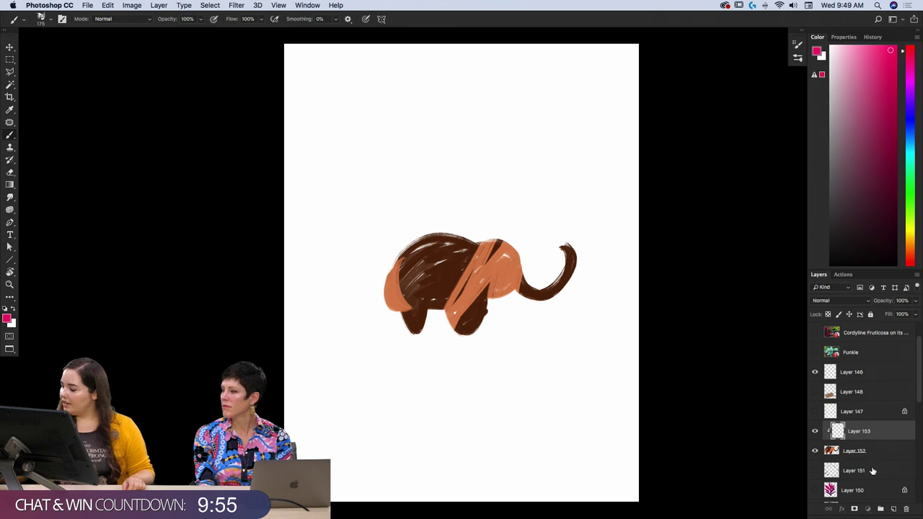
left_click_drag(435, 236, 471, 332)
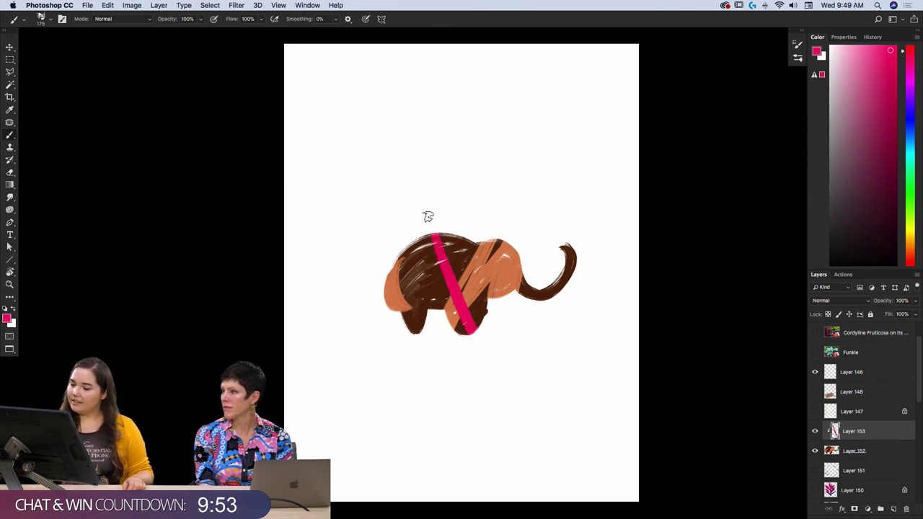
left_click_drag(442, 234, 479, 328)
left_click_drag(452, 235, 485, 317)
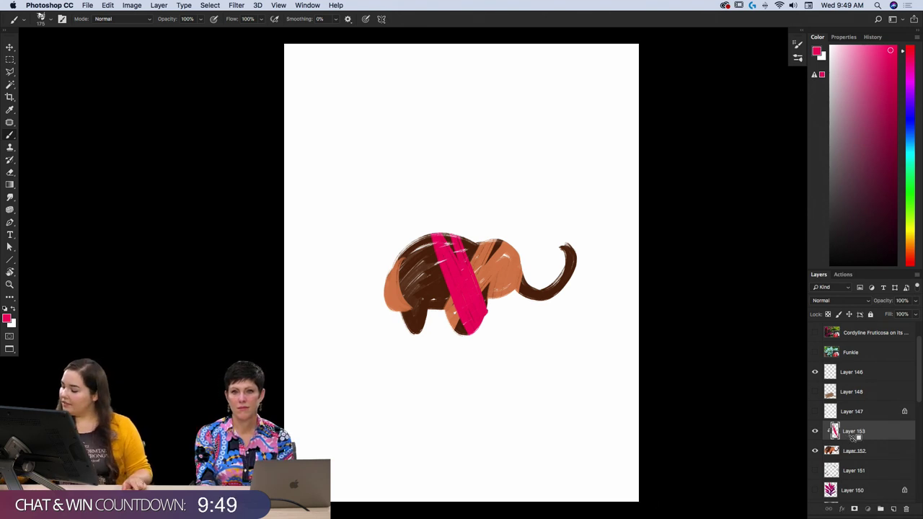
- Toggle the pink layer's clipping off and back on, then hide the elephant and reveal the mandrake
left_click_drag(855, 437, 858, 441)
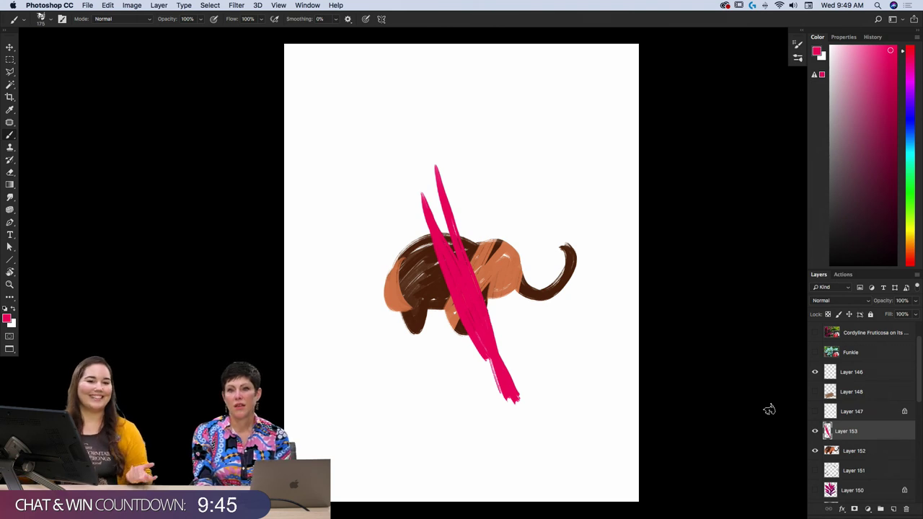
left_click(862, 443, "alt")
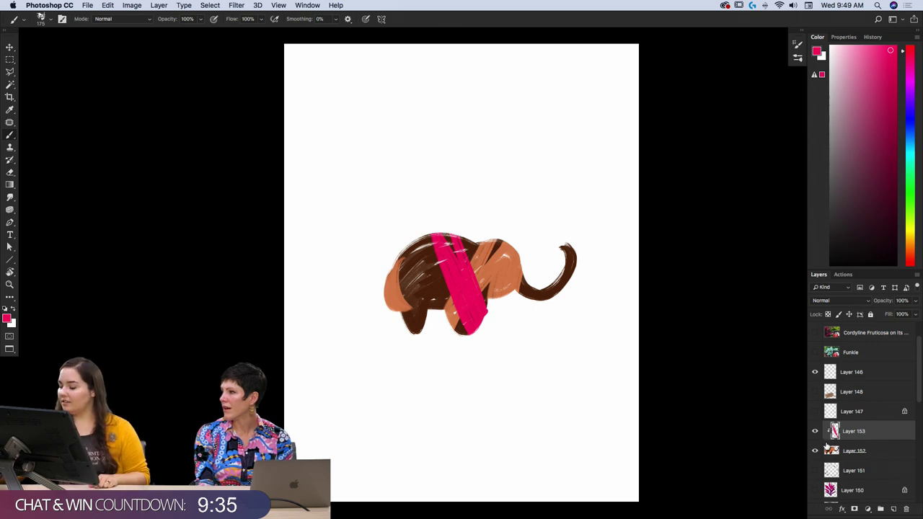
left_click_drag(814, 432, 815, 491)
scroll(919, 379, "down", 1)
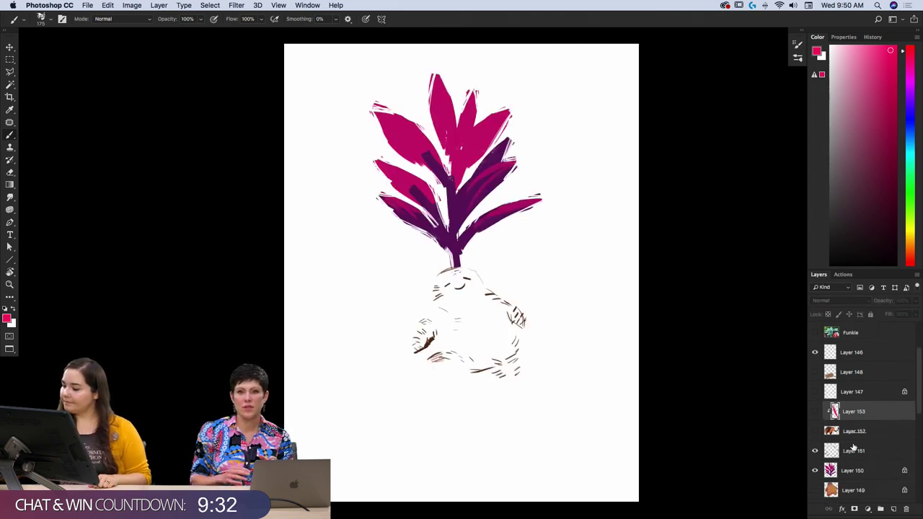
- Show root Layer 149, select Layer 151, and choose the Drawing Box brush
left_click(815, 489)
left_click(855, 452)
left_click(796, 61)
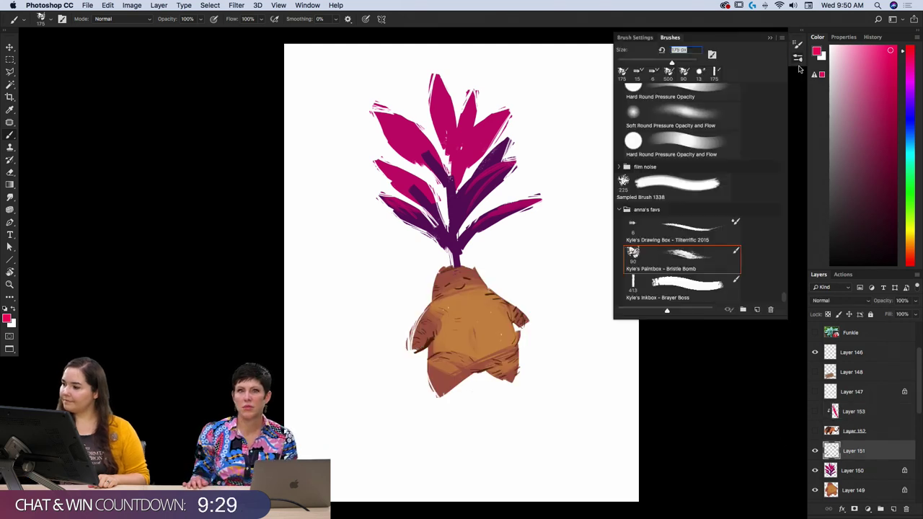
left_click(698, 229)
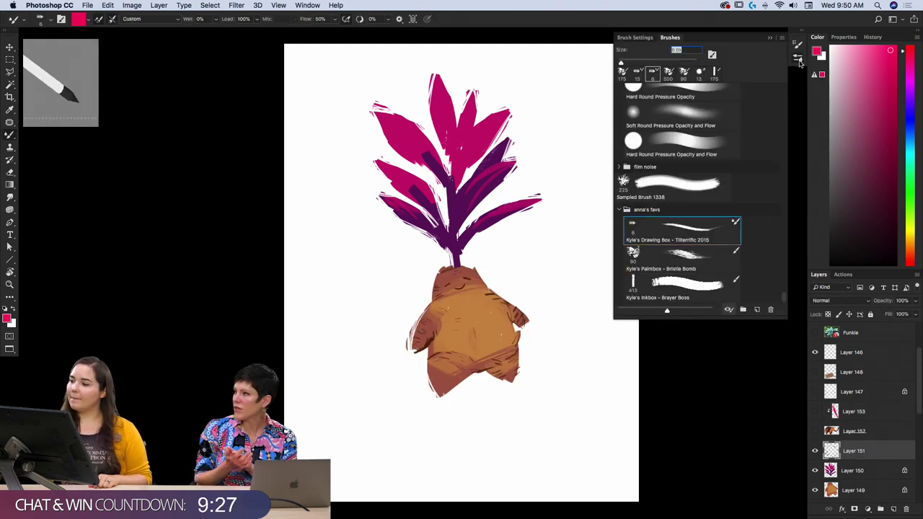
left_click(797, 60)
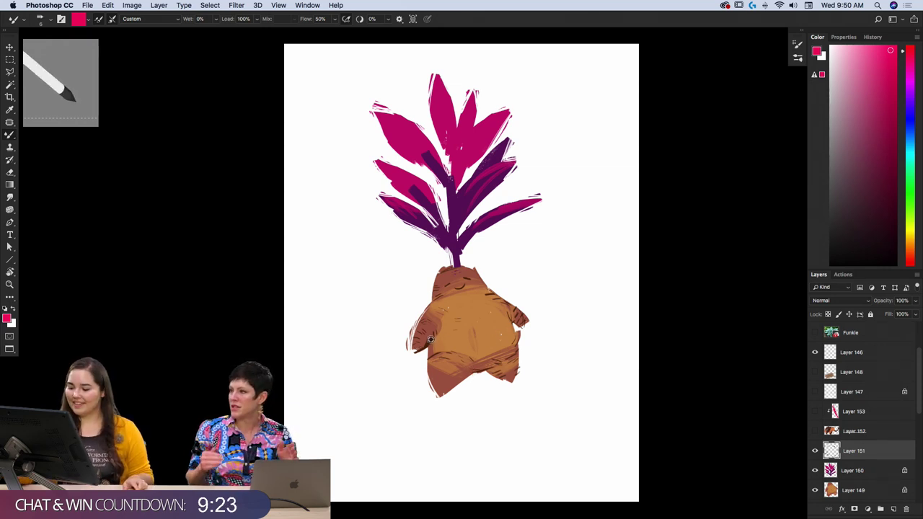
- Sample a dark brown from the root and shift it to a dark plum colour
left_click(496, 359, "alt")
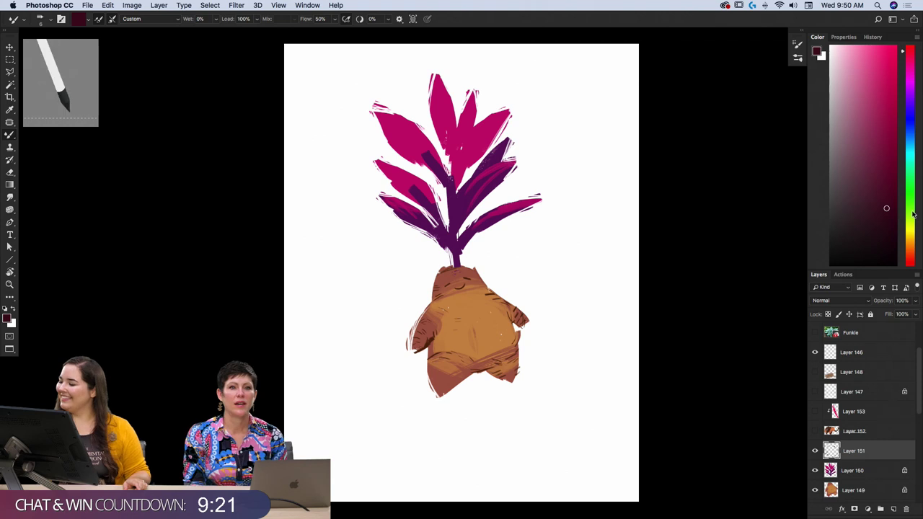
left_click(906, 71)
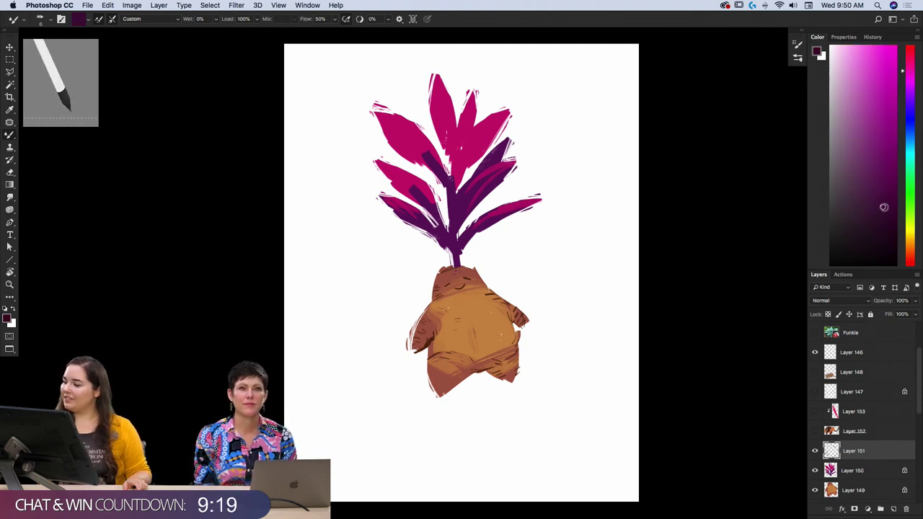
left_click(909, 62)
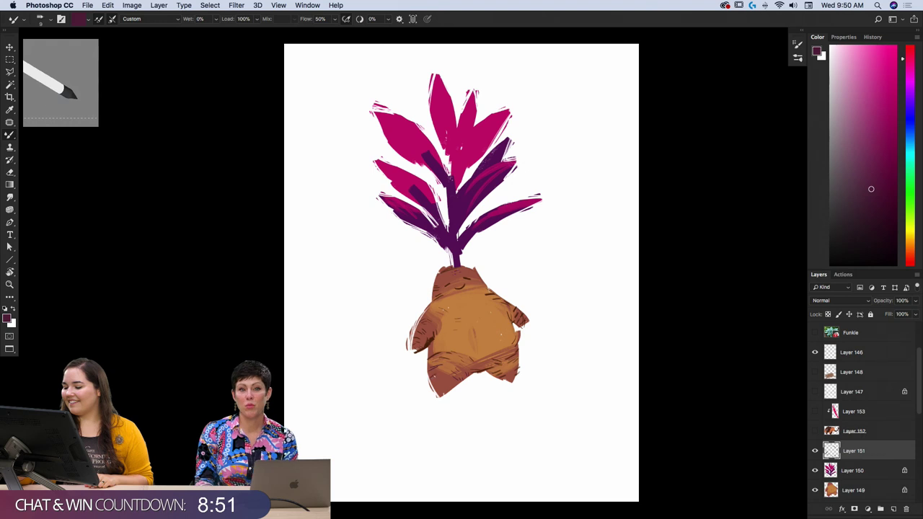
- Add small dark plum marks below and at the right edge of the root, undoing the last one
left_click(448, 398)
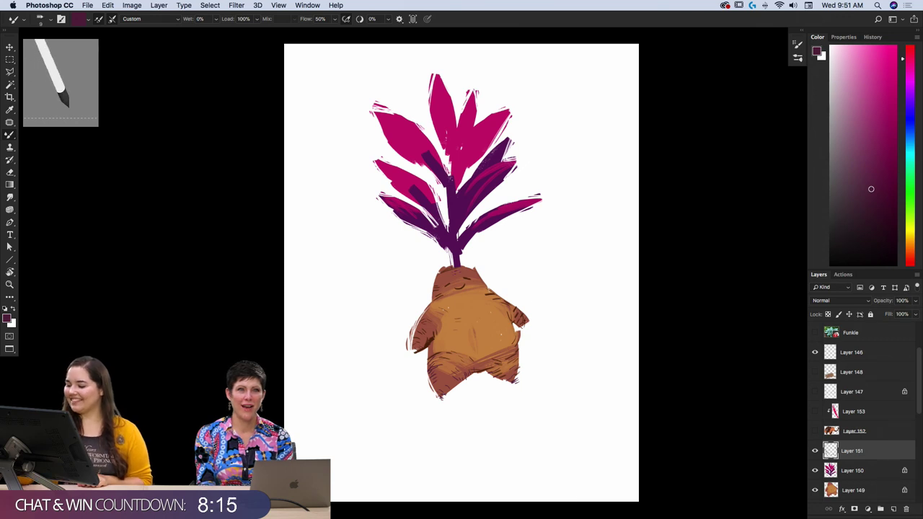
left_click_drag(524, 326, 526, 324)
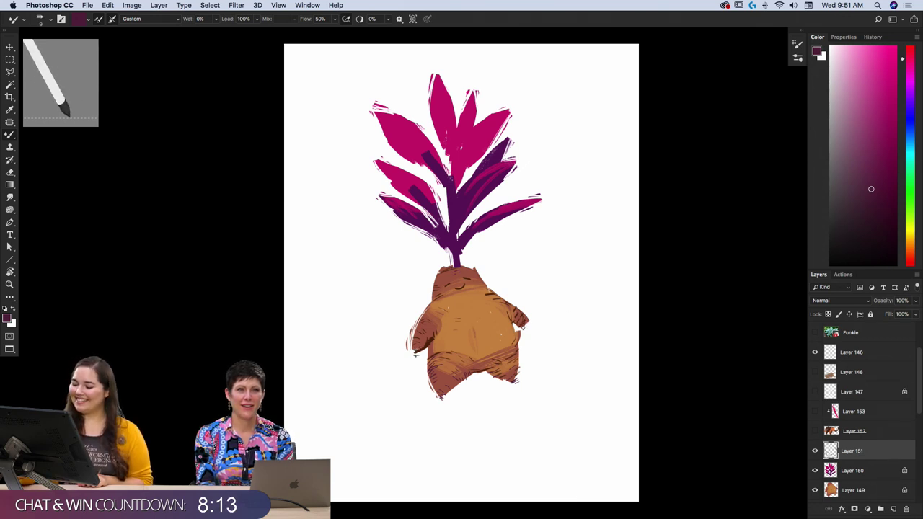
key("super+z")
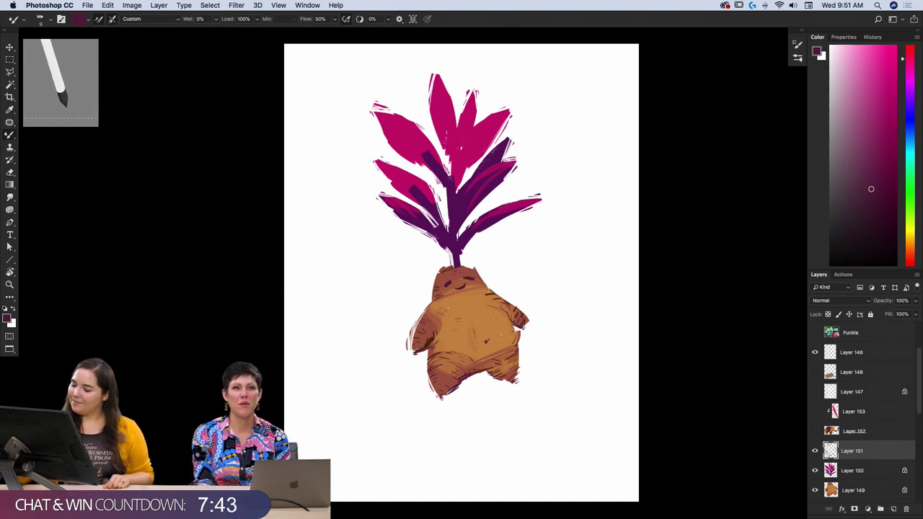
- Create Layer 154 above root Layer 149 and clip it to the root layer
left_click(862, 490)
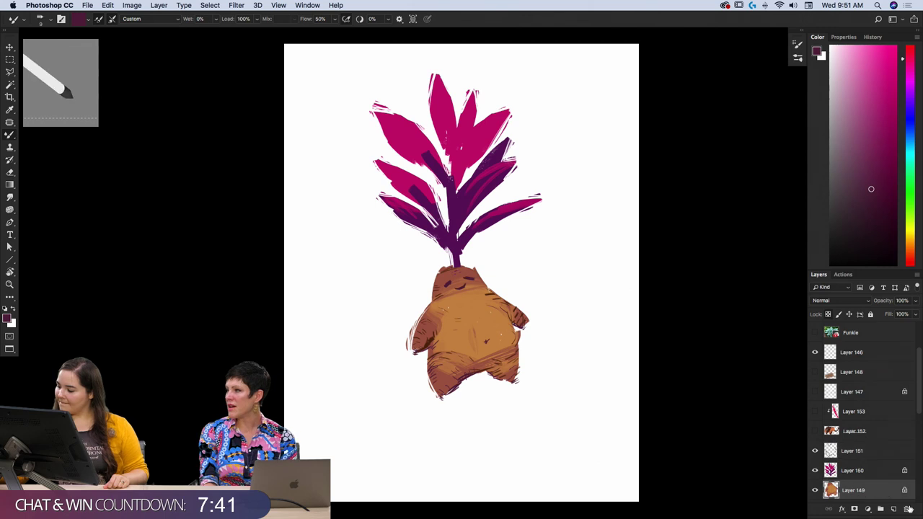
left_click(892, 509)
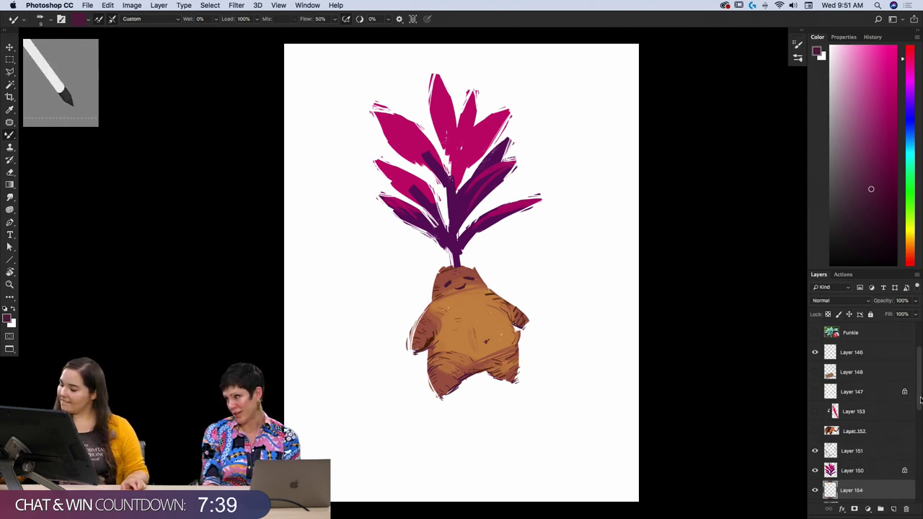
scroll(867, 447, "down", 1)
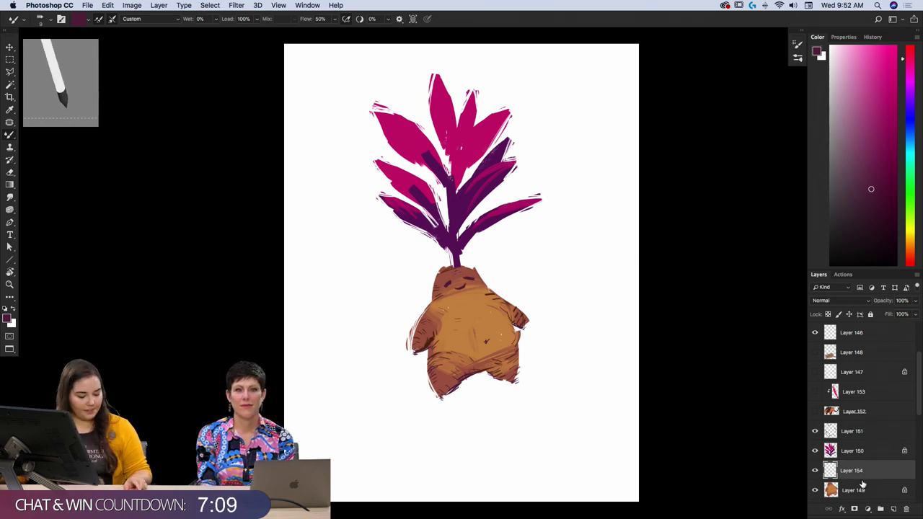
left_click_drag(867, 475, 873, 478)
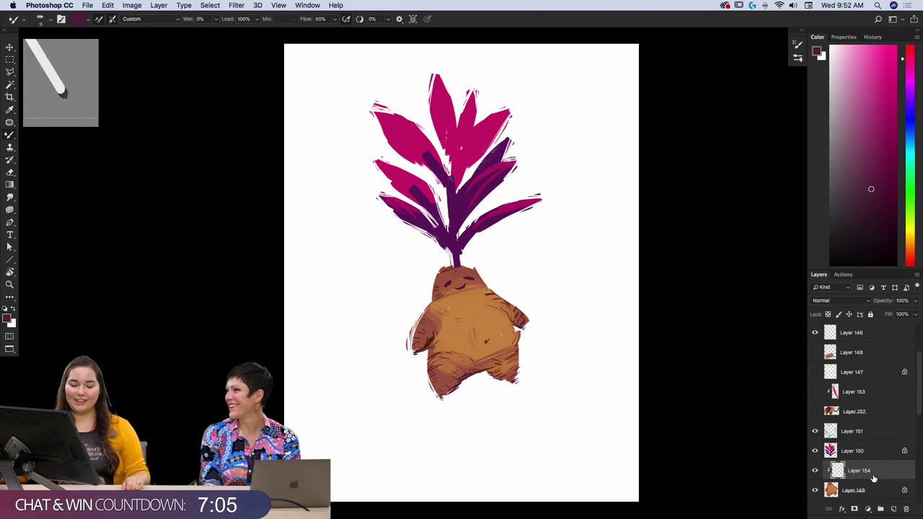
left_click(7, 319)
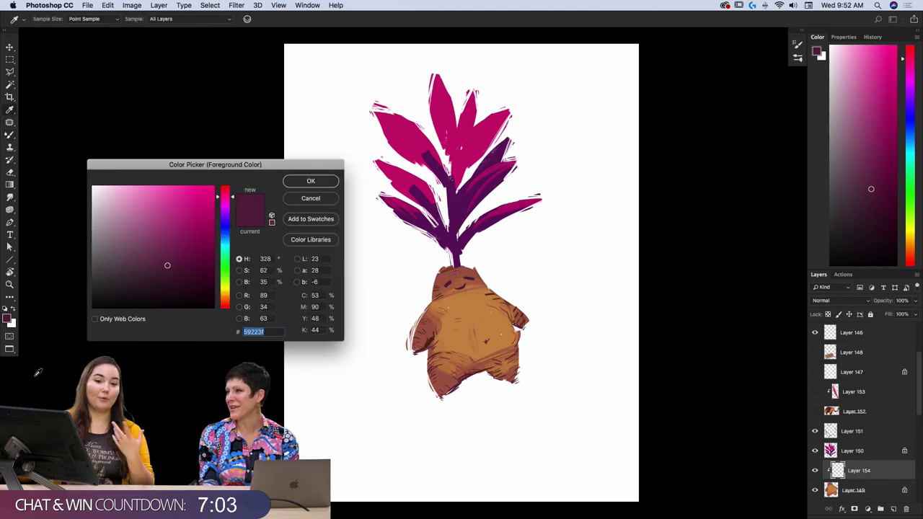
- Sample the orange of the root's body in the Color Picker and confirm it as foreground colour
left_click_drag(492, 323, 486, 324)
left_click(312, 181)
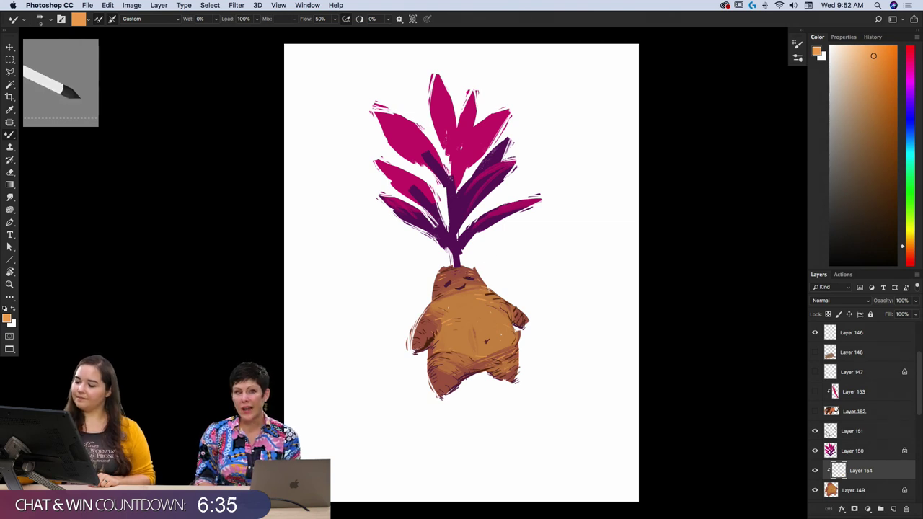
- Select Layer 150 and set the foreground colour to a bright pinkish magenta
left_click(852, 452)
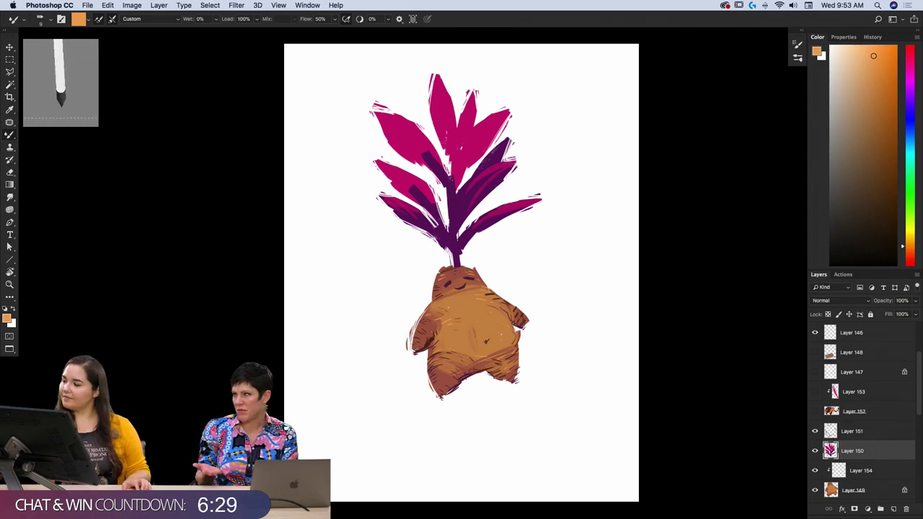
left_click(911, 73)
left_click_drag(912, 74, 911, 62)
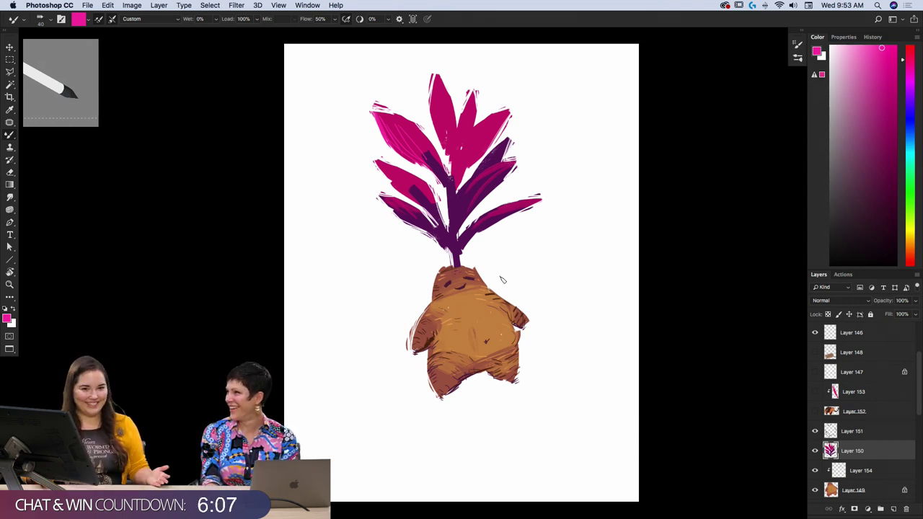
right_click(381, 112)
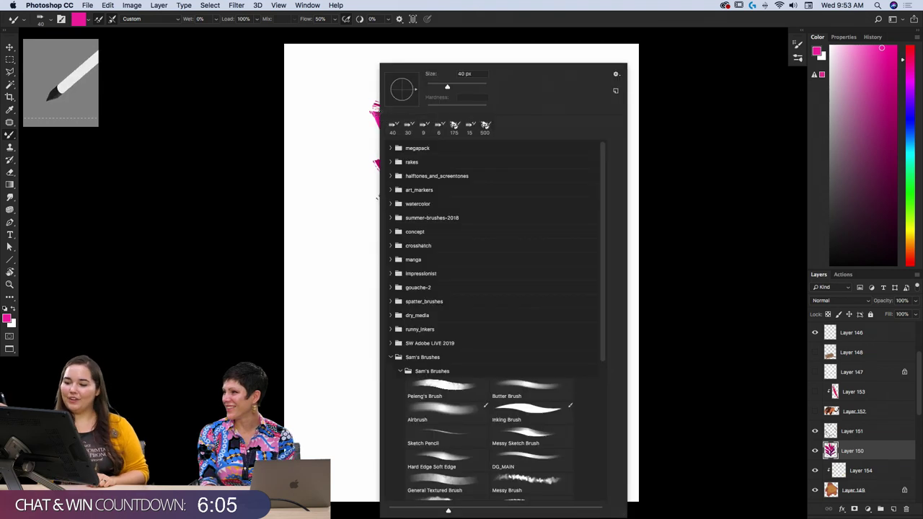
key("Escape")
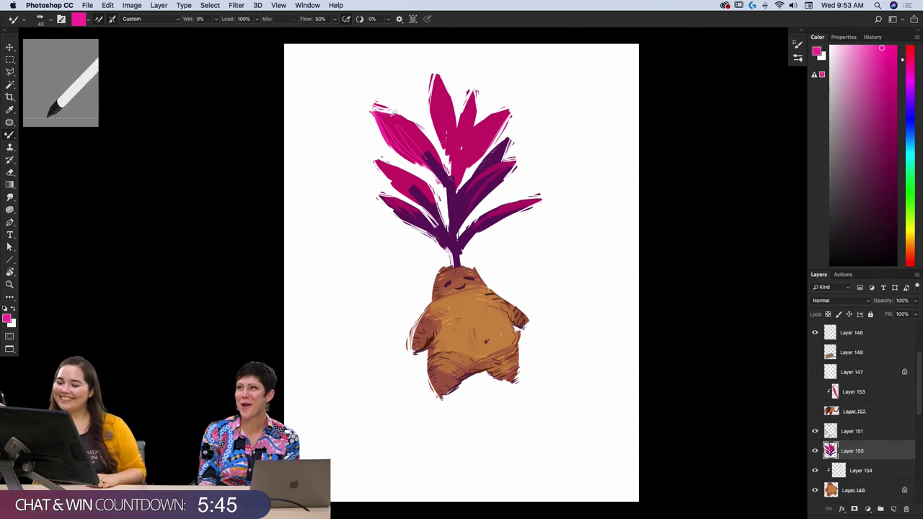
right_click(409, 124)
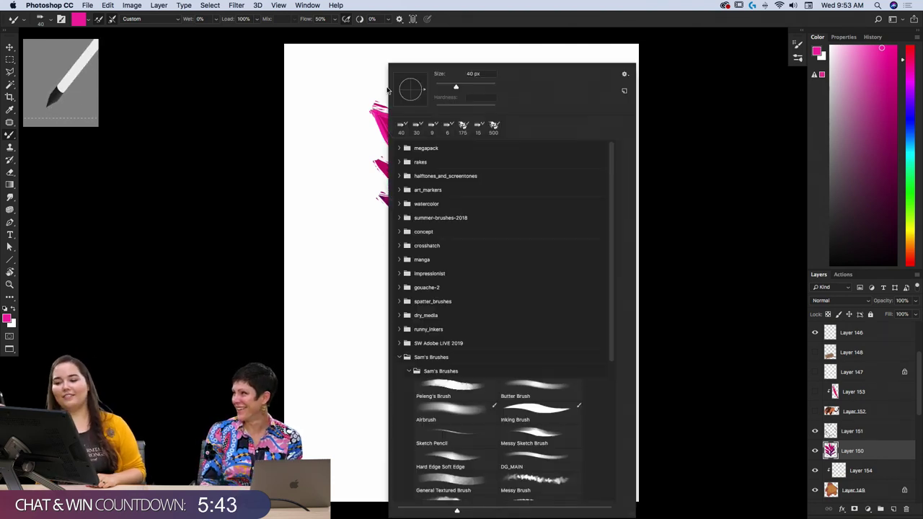
key("Escape")
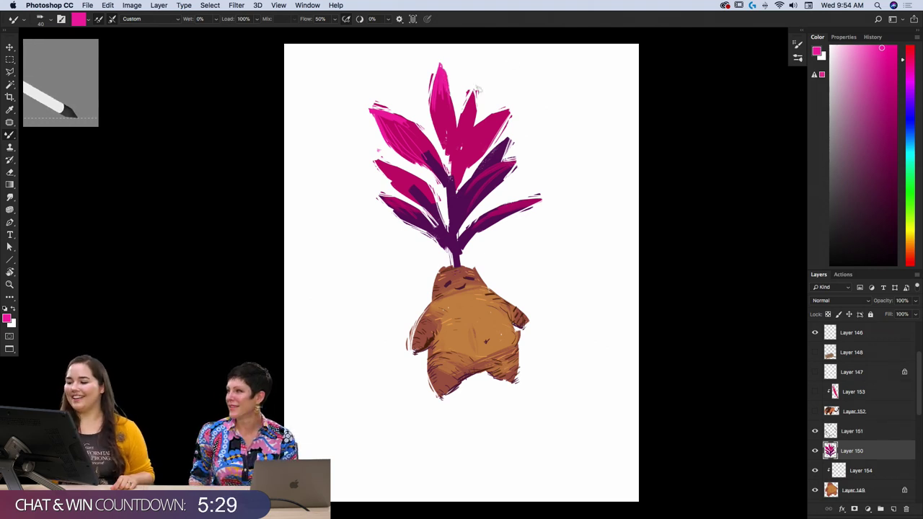
- Brush lighter pink over the top, centre and right leaves, then pick the stem's dark purple
mouse_move(478, 88)
left_mouse_down()
mouse_move(463, 128)
mouse_move(479, 99)
mouse_move(469, 131)
mouse_move(480, 99)
mouse_move(500, 106)
mouse_move(472, 147)
mouse_move(486, 131)
mouse_move(475, 133)
mouse_move(513, 111)
left_mouse_up()
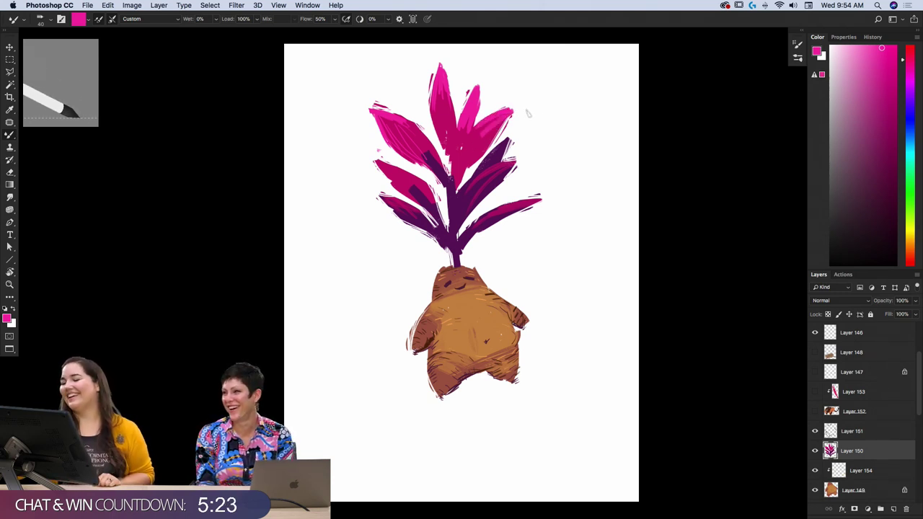
left_click_drag(476, 137, 460, 171)
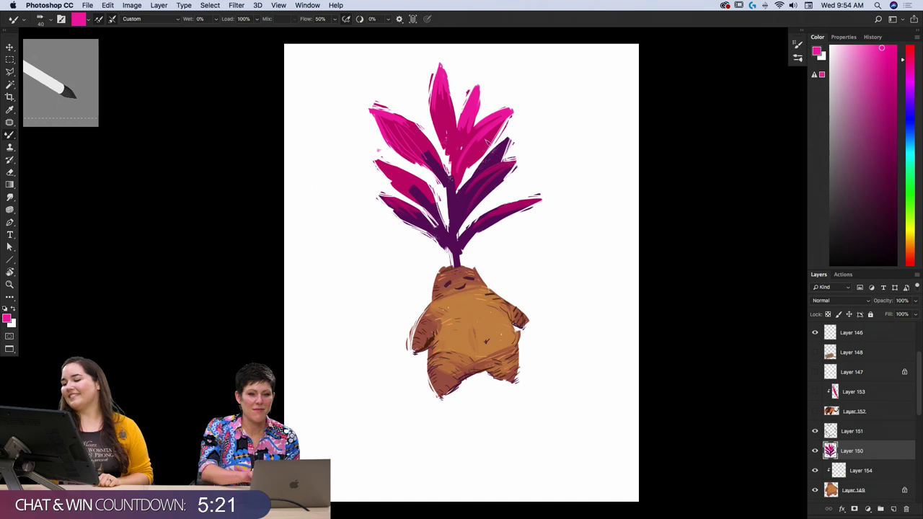
mouse_move(487, 142)
left_mouse_down()
mouse_move(515, 114)
mouse_move(491, 139)
mouse_move(499, 128)
left_mouse_up()
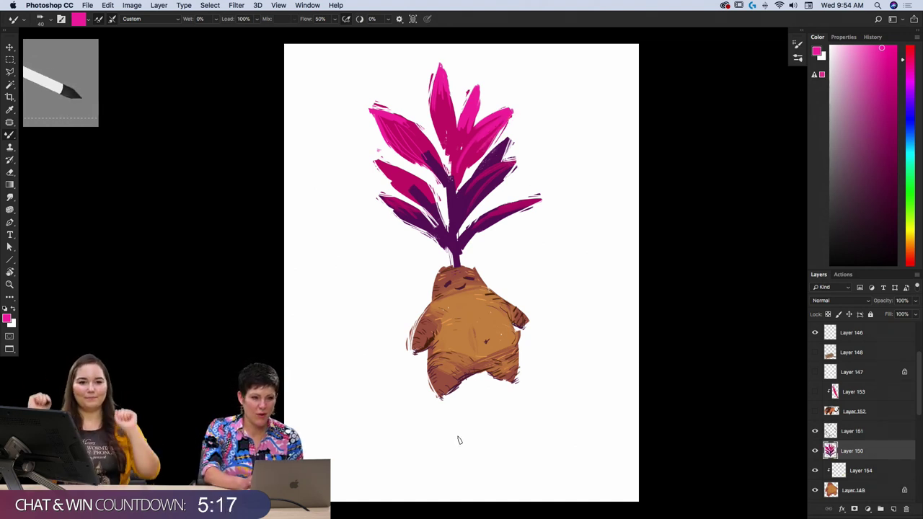
left_click(462, 206, "alt")
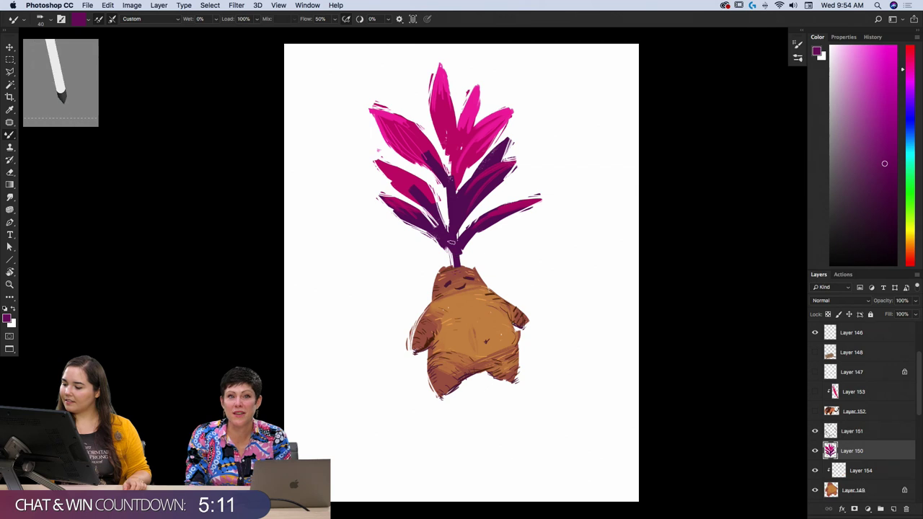
- Fill the stem below the leaves with dark purple Mixer Brush strokes
mouse_move(451, 245)
left_mouse_down()
mouse_move(510, 210)
mouse_move(498, 209)
mouse_move(498, 227)
mouse_move(522, 212)
left_mouse_up()
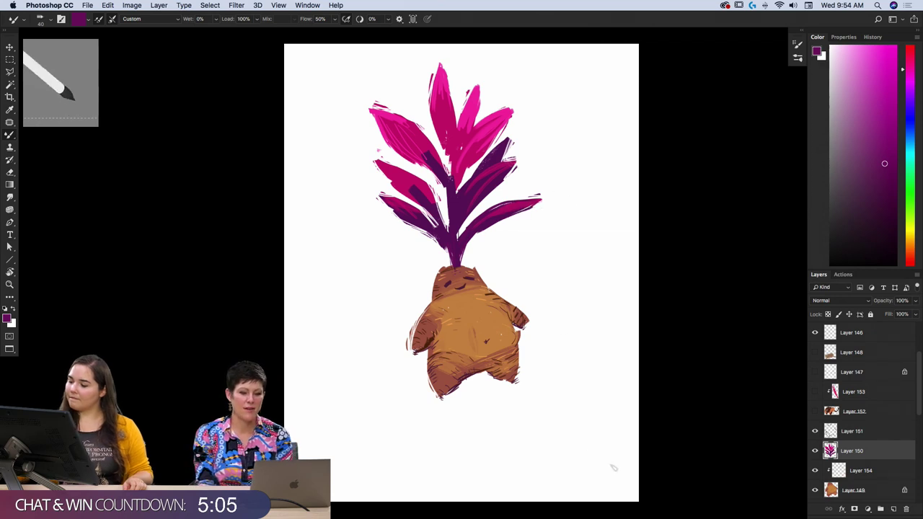
key("e")
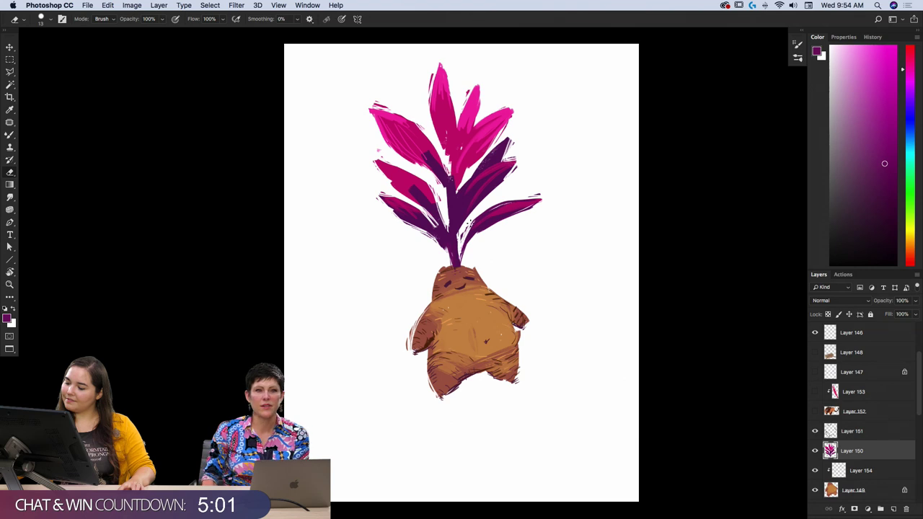
key("b")
left_click_drag(459, 250, 480, 209)
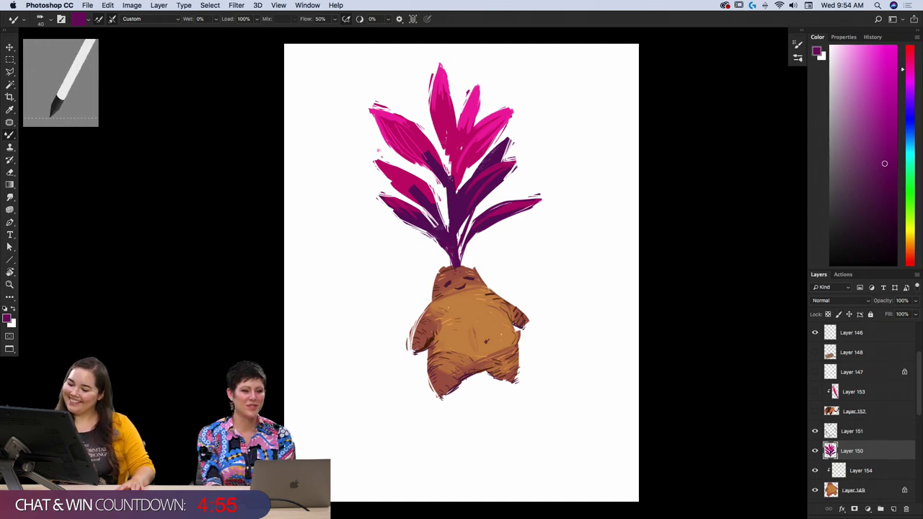
key("e")
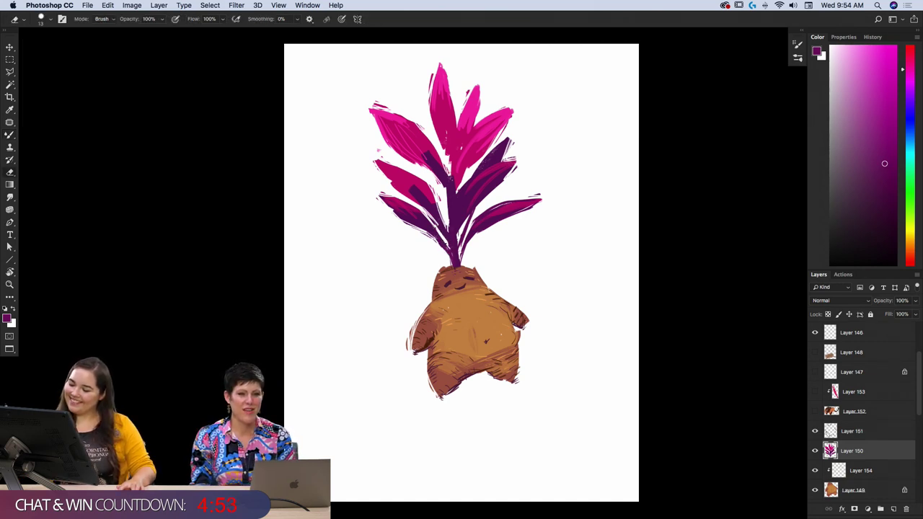
key("b")
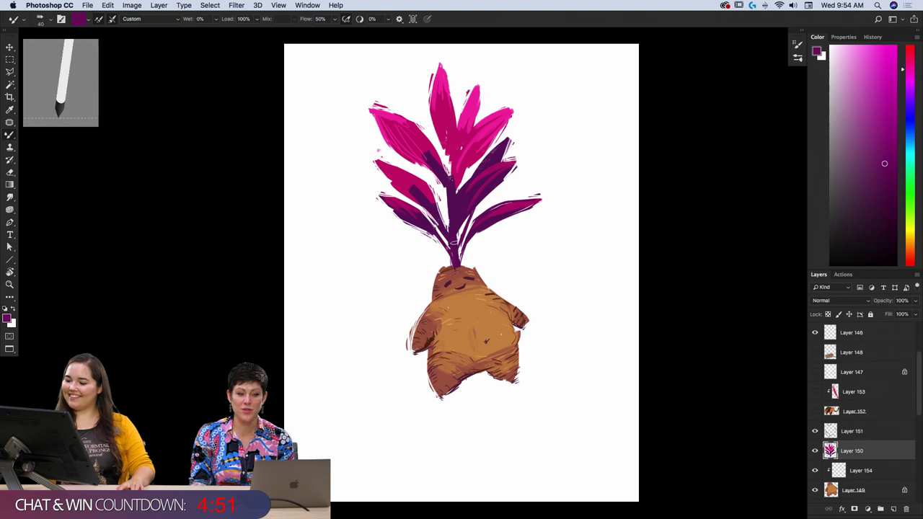
- Erase a thin lighter streak down the length of the stem
key("e")
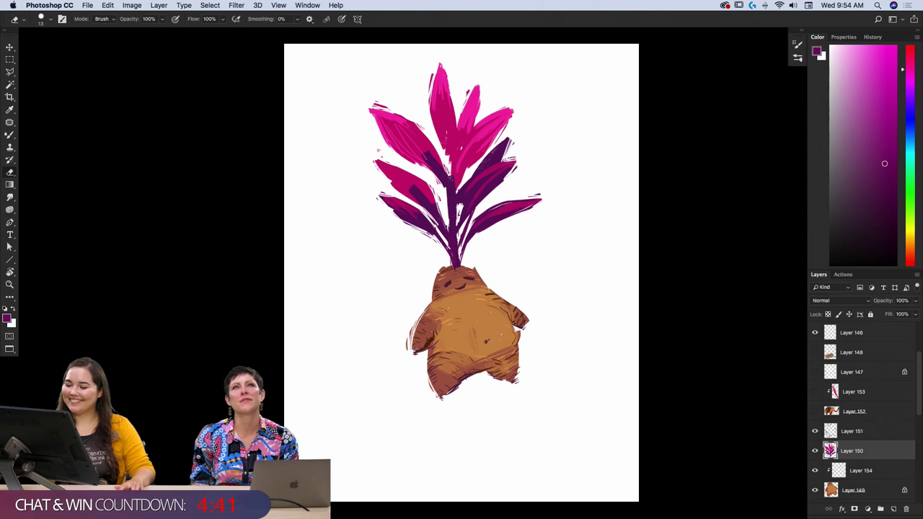
key("b")
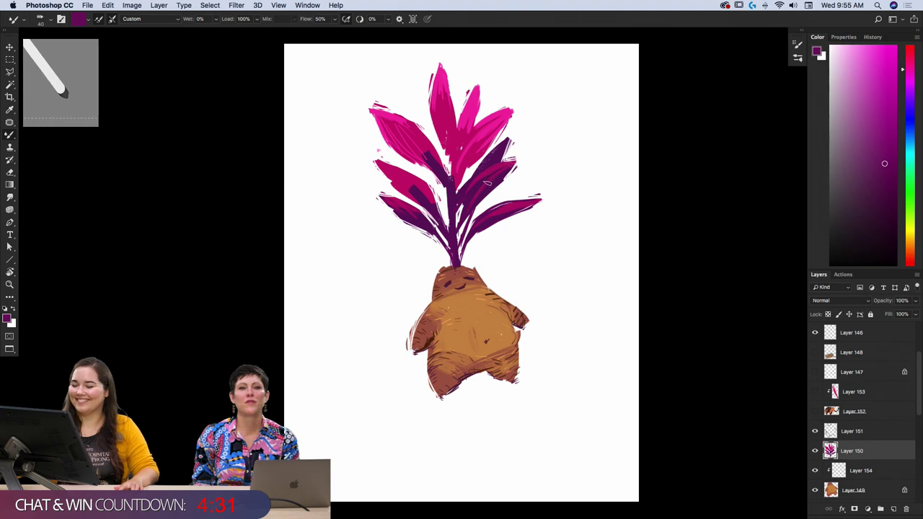
key("e")
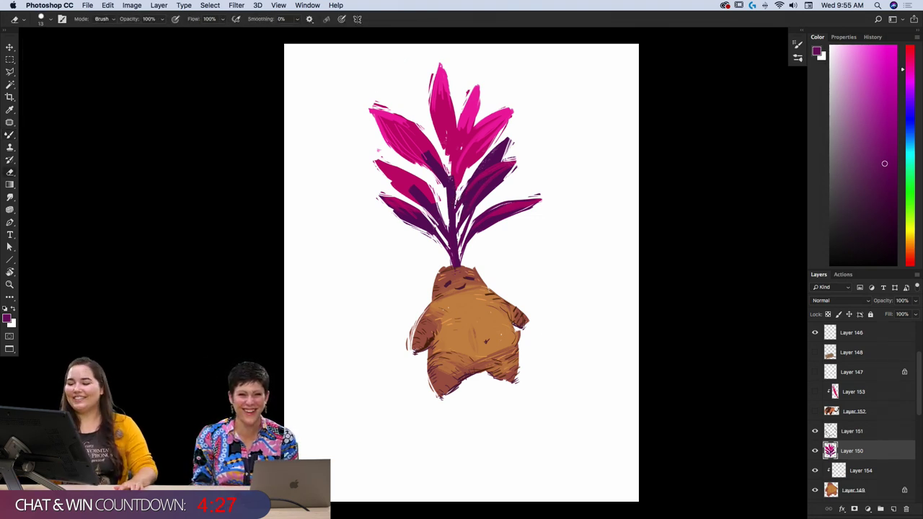
key("b")
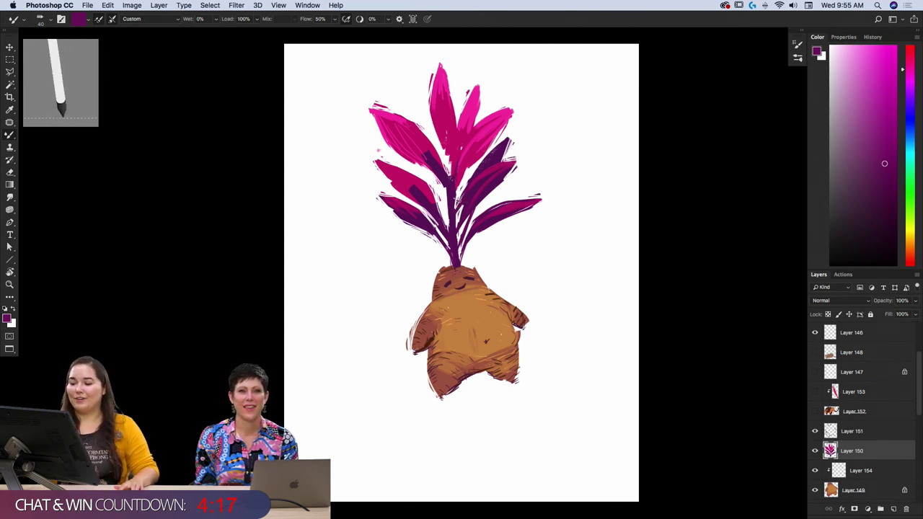
key("e")
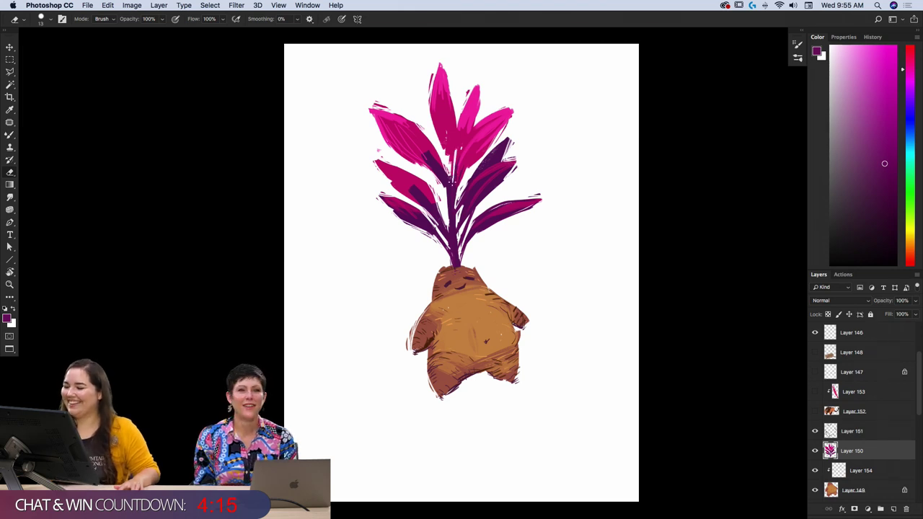
left_click_drag(458, 149, 457, 192)
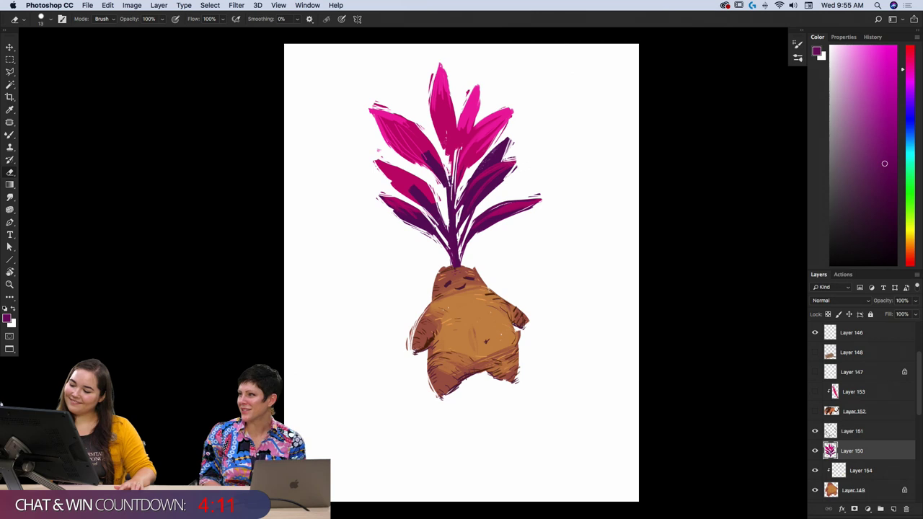
key("b")
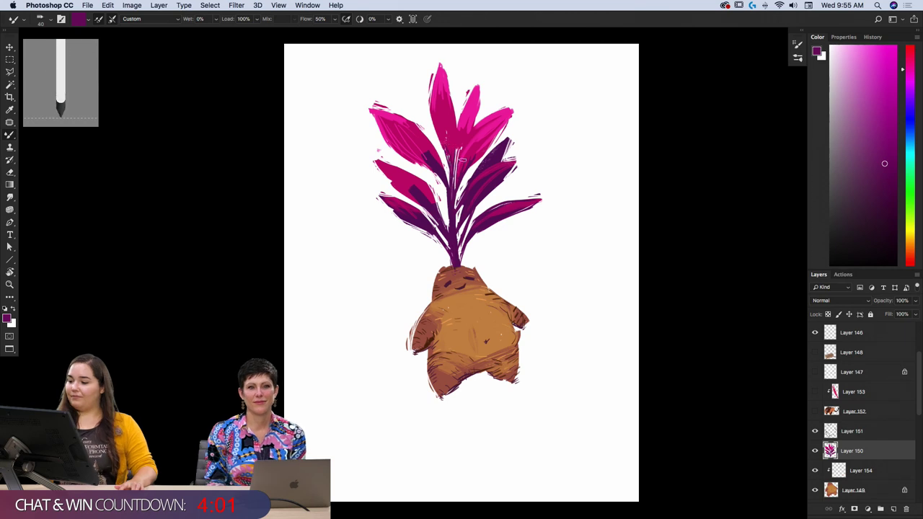
- Add a new layer above Layer 150 with Soft Light blend mode
left_click(892, 509)
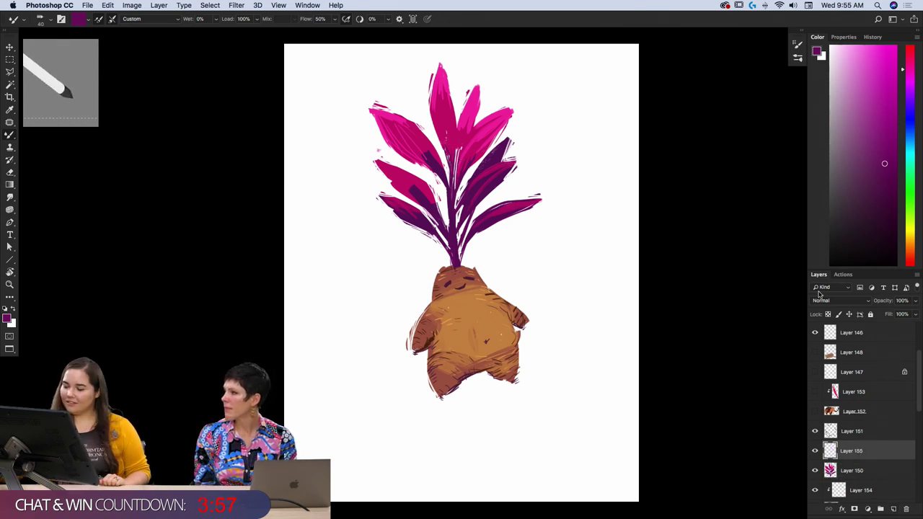
left_click(856, 301)
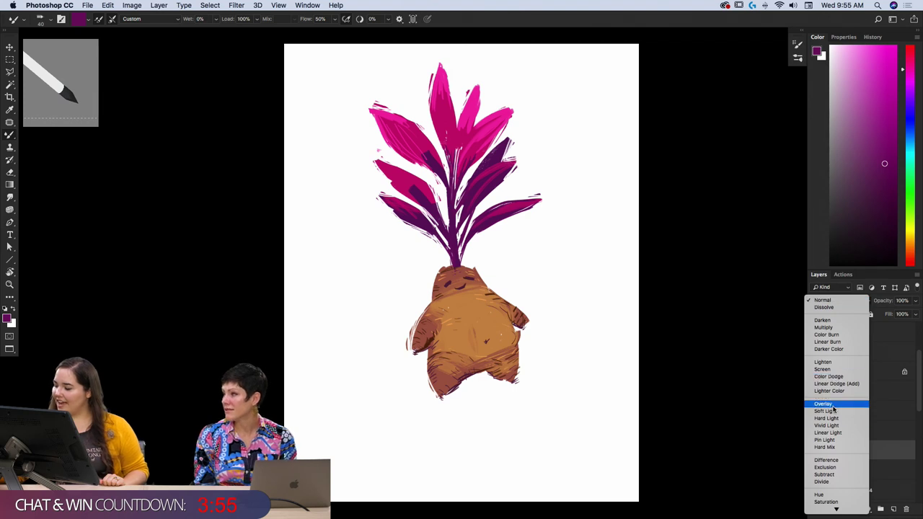
left_click(829, 410)
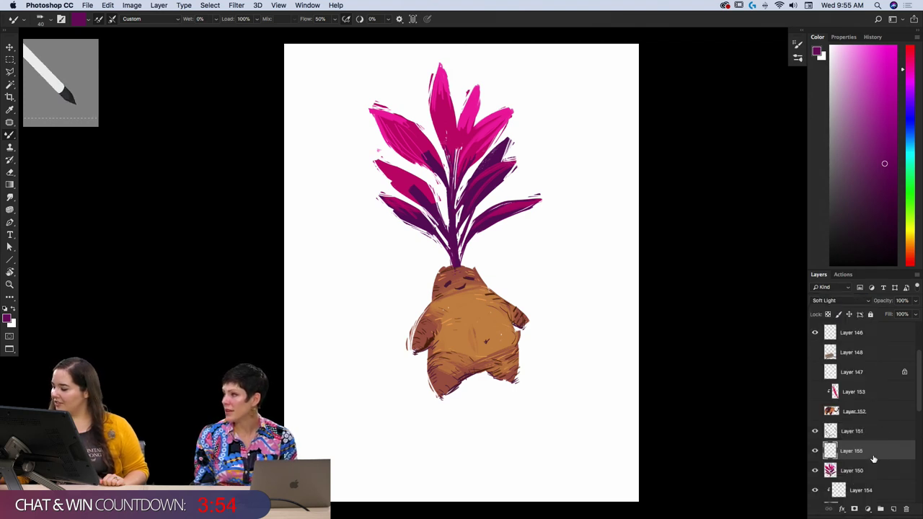
- Choose the broad Kyle's Inkbox Brayer Boss brush preset
left_click(797, 58)
left_click(713, 285)
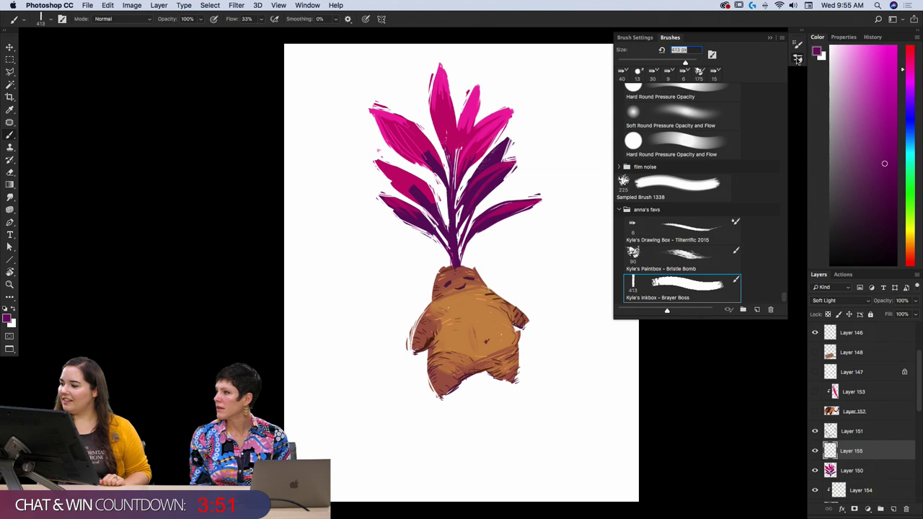
left_click(797, 59)
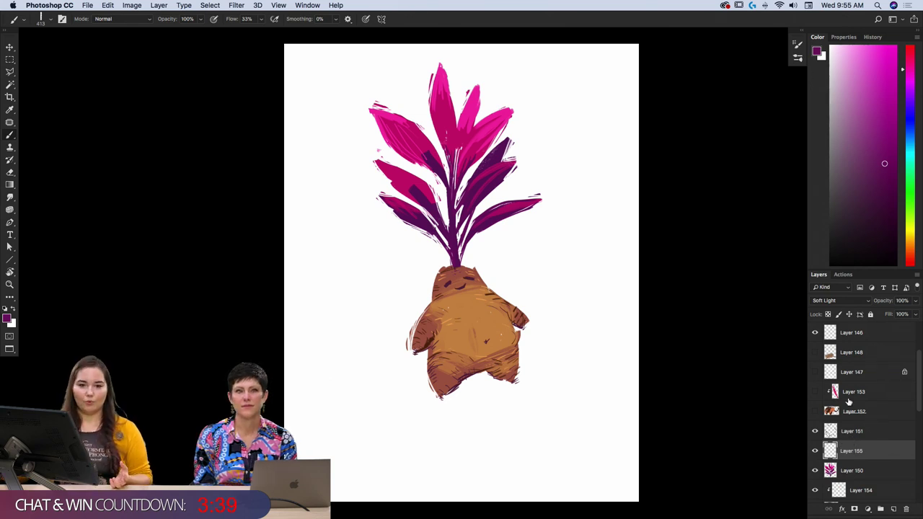
- Paint reddish tones down the right and left sides of the root
left_click(882, 152)
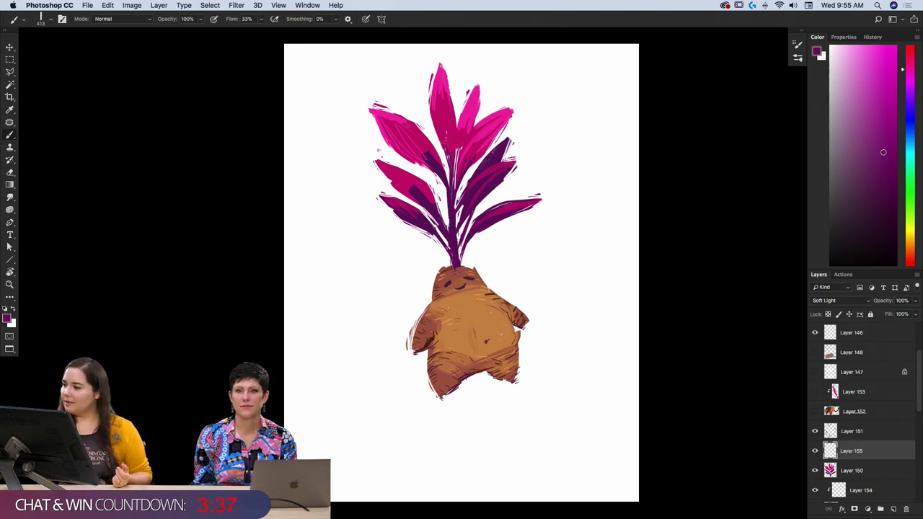
left_click(885, 149)
left_click_drag(496, 330, 510, 356)
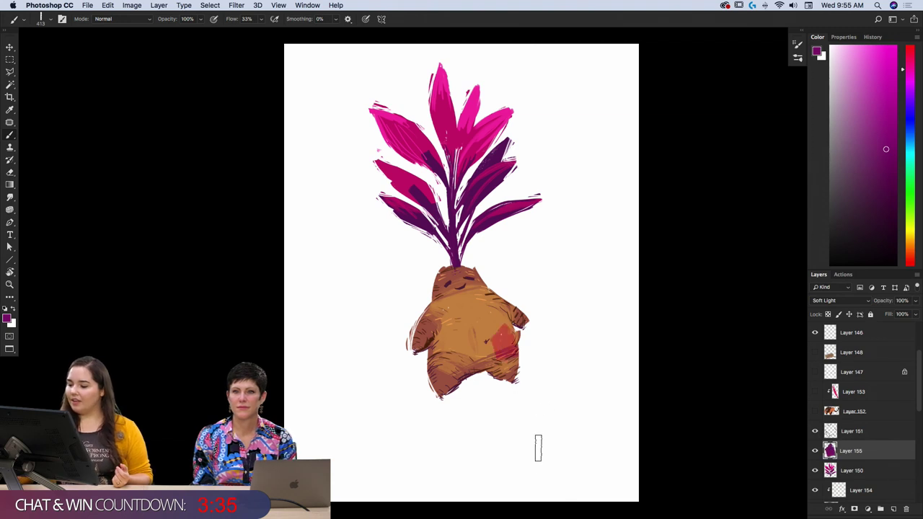
key("super+z")
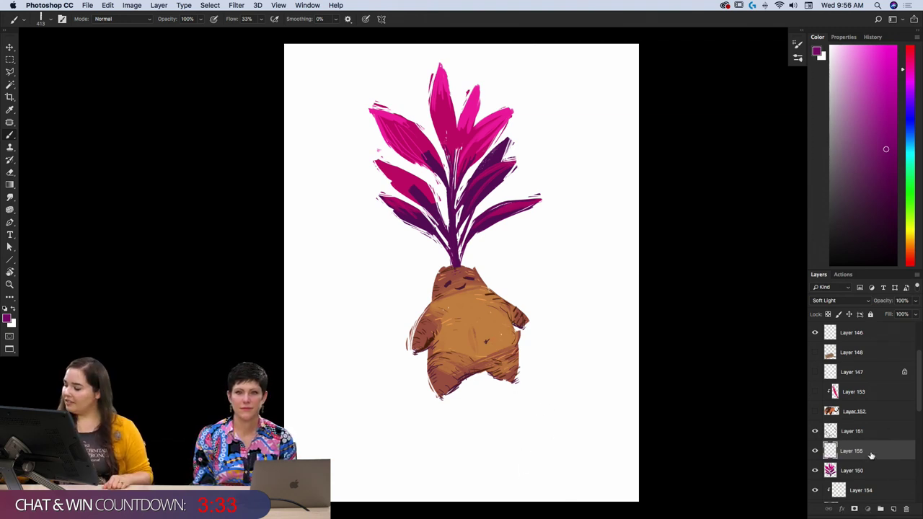
left_click_drag(500, 309, 517, 390)
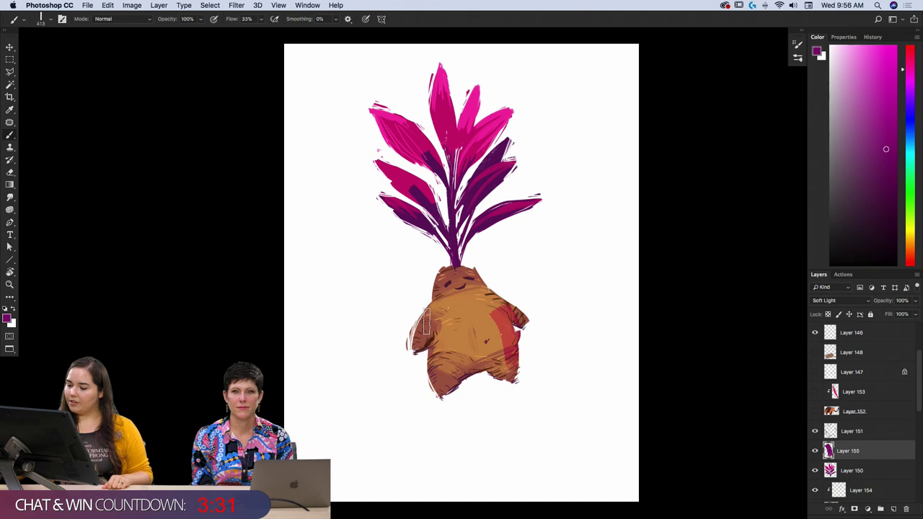
left_click_drag(426, 322, 417, 340)
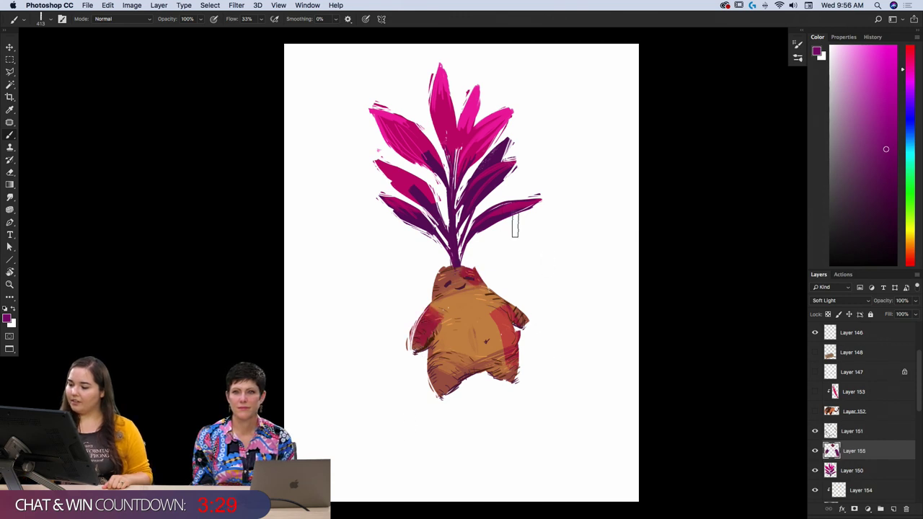
- Add a dark stroke among the upper leaves and green-tinted streaks down the leaf stem
left_click_drag(483, 118, 498, 138)
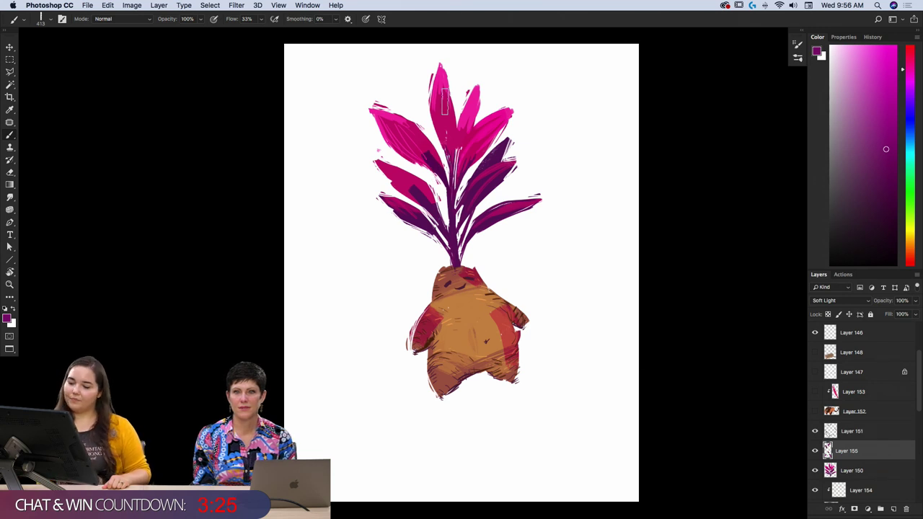
left_click(912, 203)
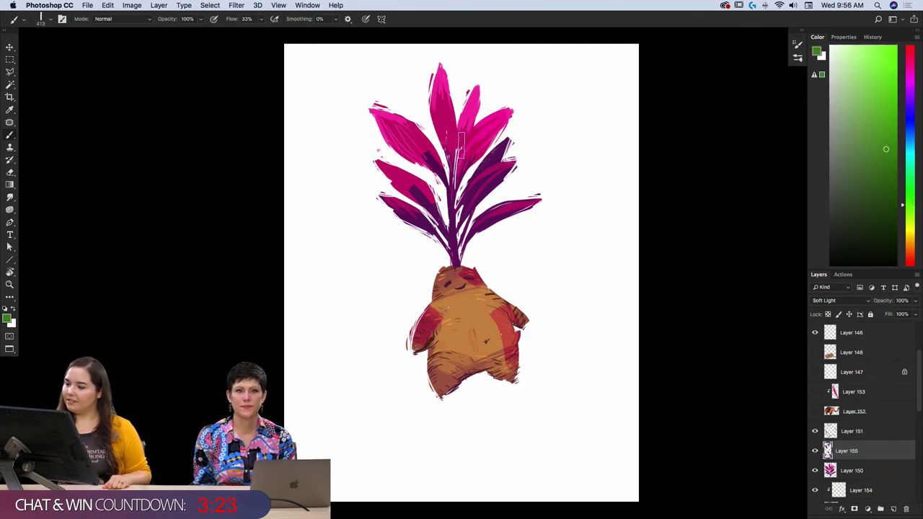
left_click_drag(461, 144, 457, 189)
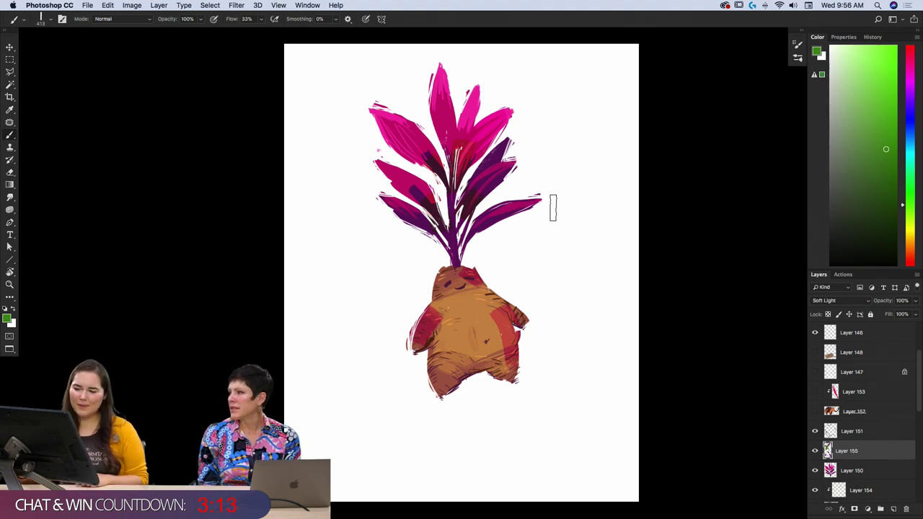
- Pick a light yellow and paint a glow on the root's left side
left_click(910, 236)
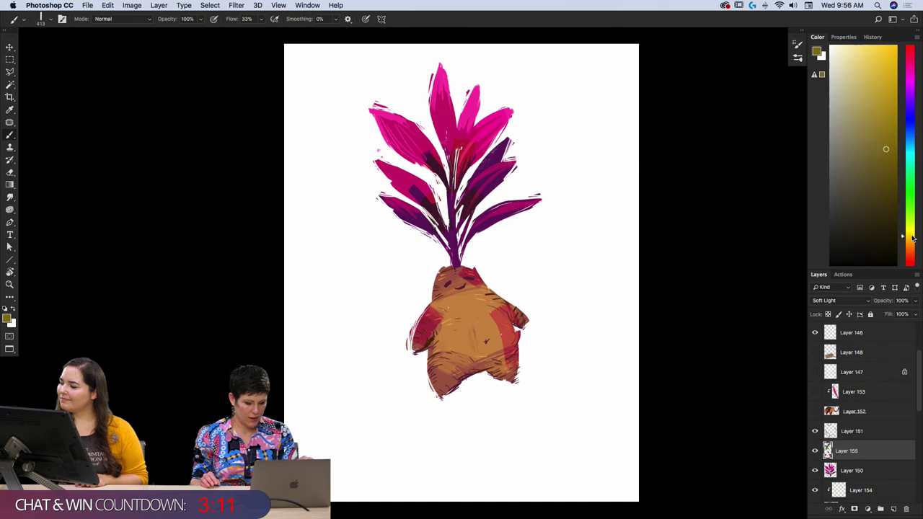
left_click(866, 78)
left_click_drag(456, 331, 441, 306)
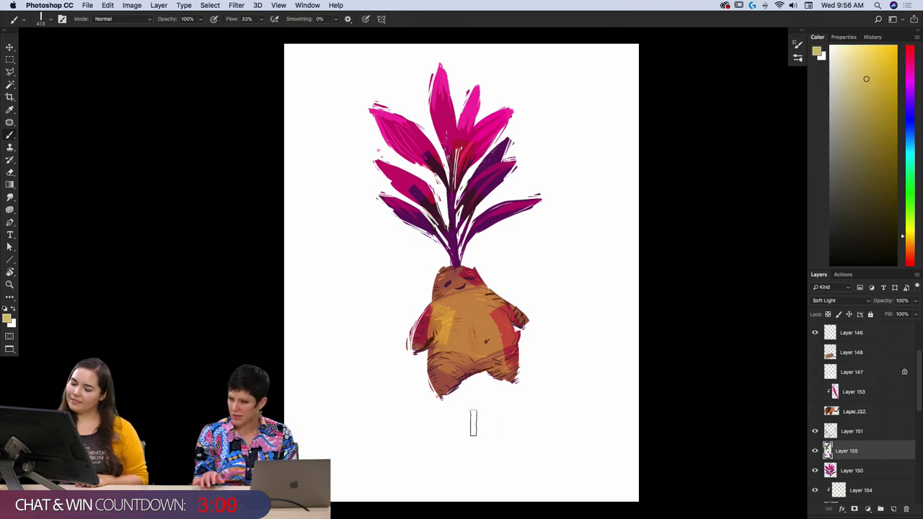
mouse_move(513, 506)
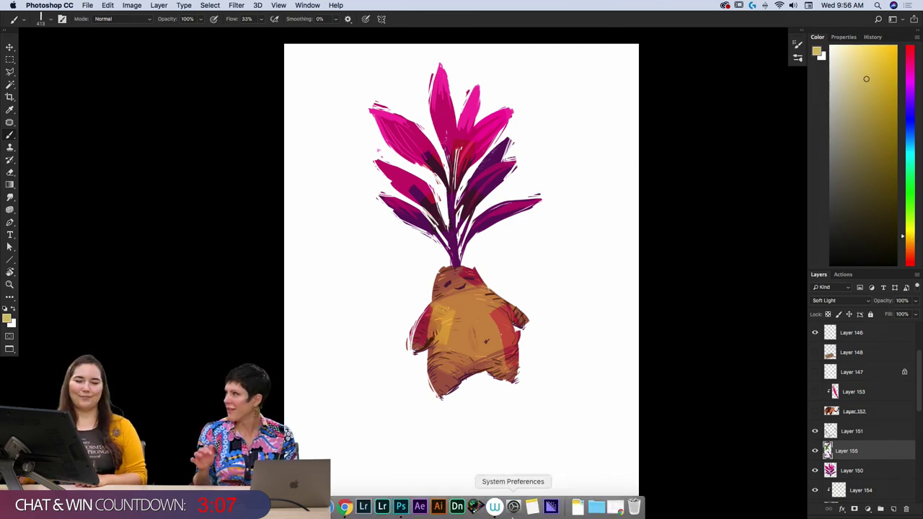
- Try Lighten and Screen blending on Layer 155 and lower its opacity to 97%
left_click(838, 300)
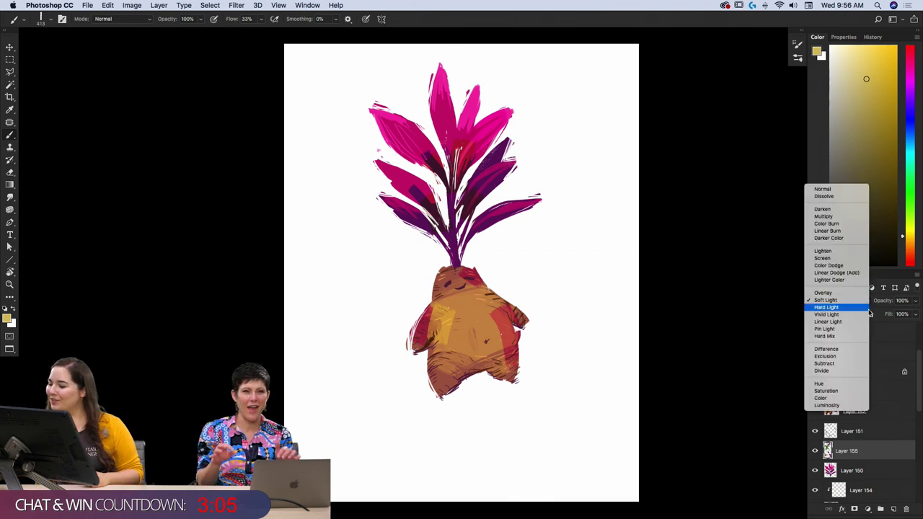
left_click(834, 251)
left_click(856, 301)
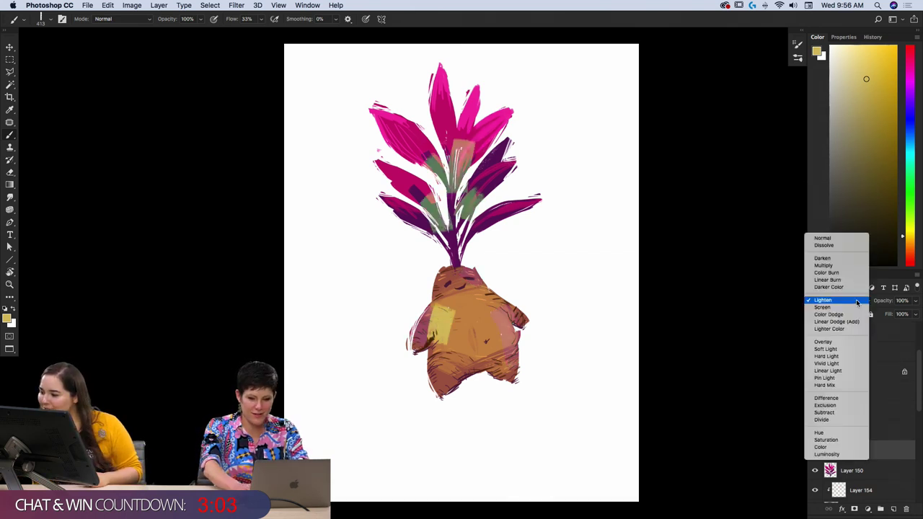
left_click(844, 307)
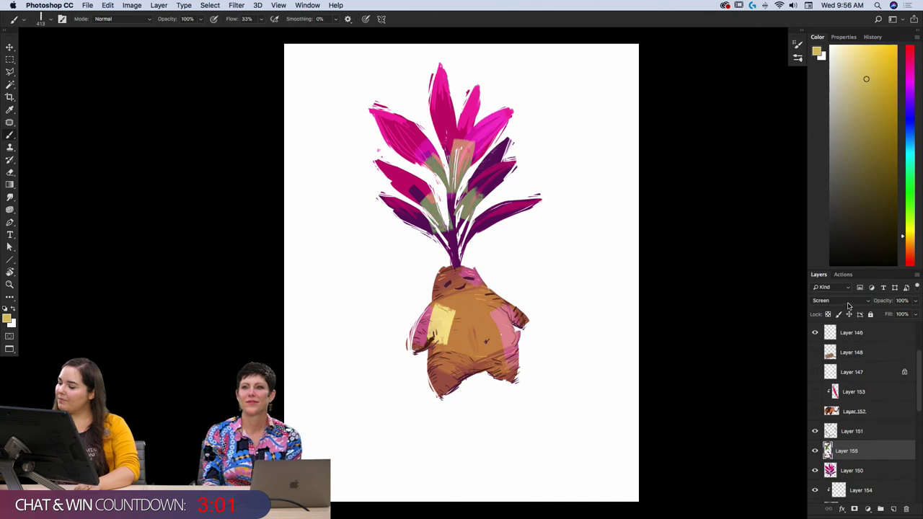
left_click(848, 302)
left_click(850, 300)
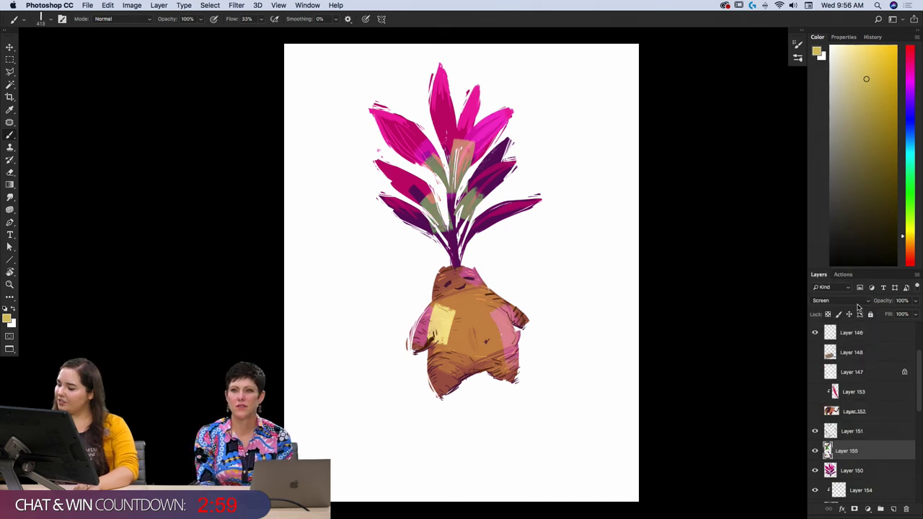
left_click_drag(881, 303, 874, 303)
- Try Darker Color, return Layer 155 to Soft Light, and toggle its visibility to compare
left_click(869, 301)
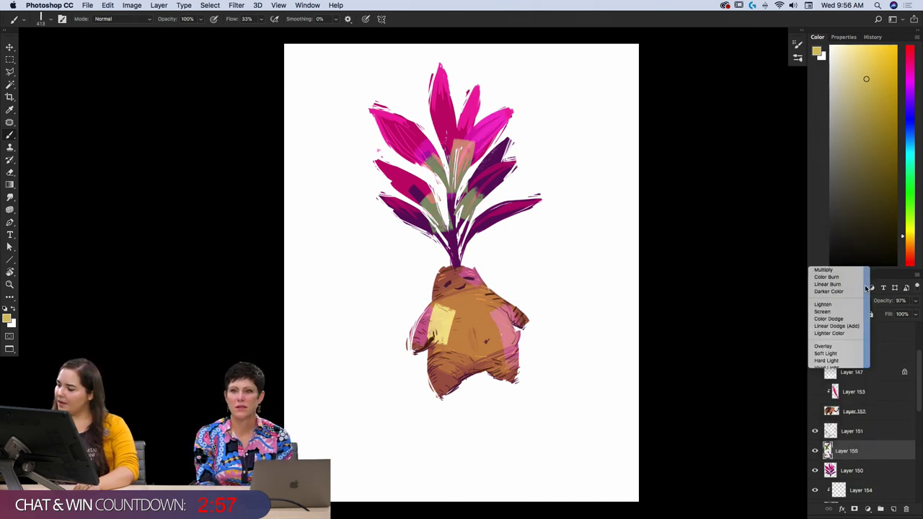
left_click(867, 291)
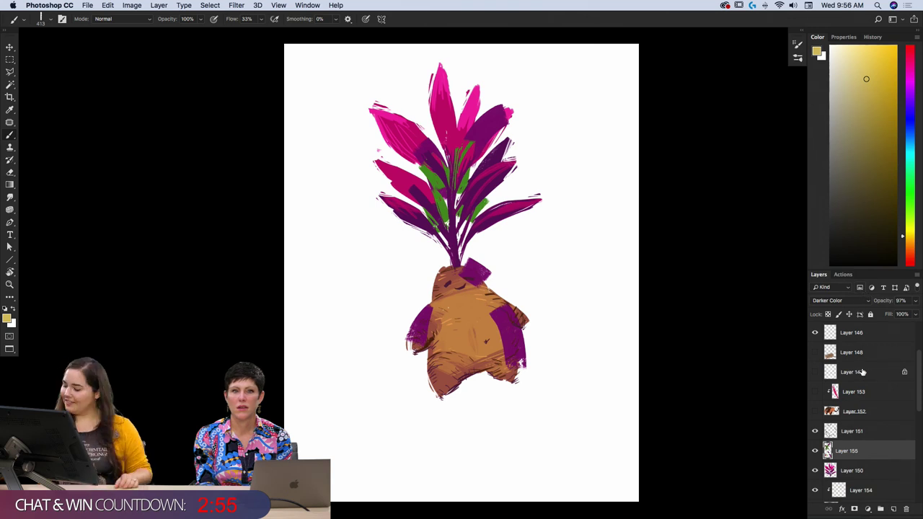
left_click(847, 300)
left_click(828, 363)
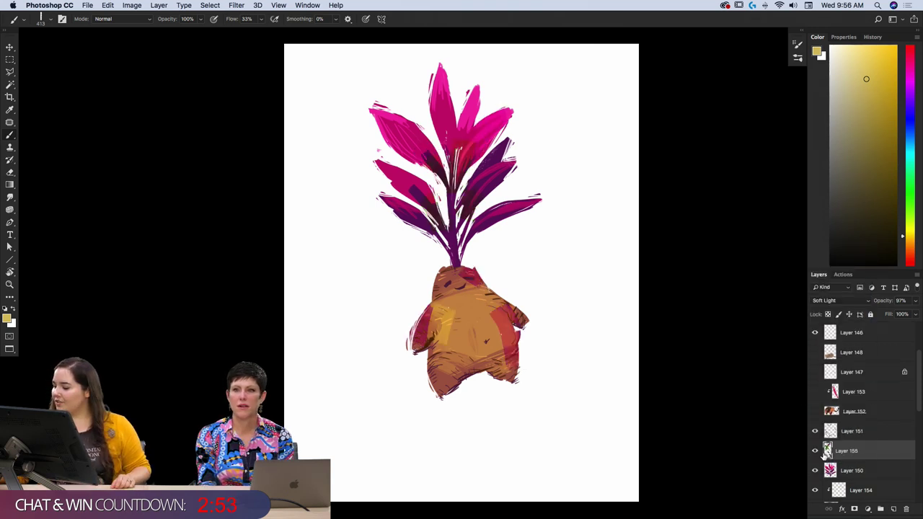
left_click(815, 451)
left_click(816, 450)
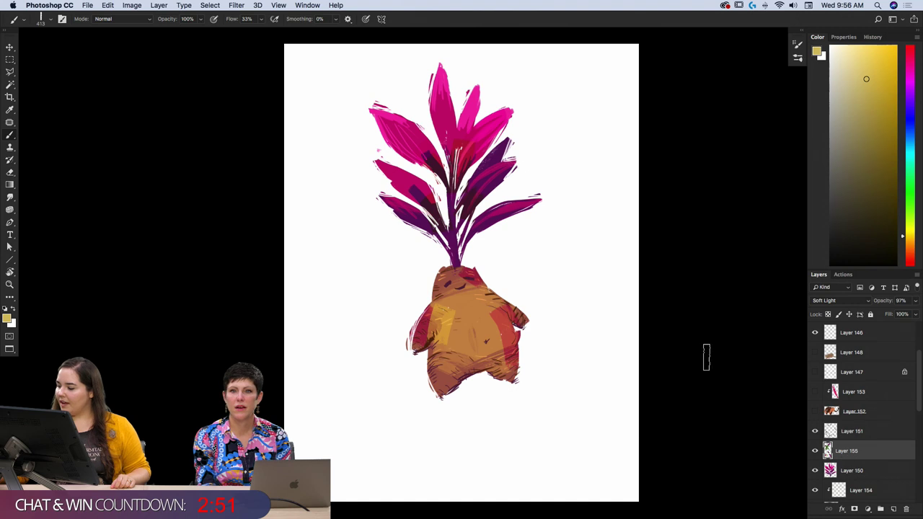
key("e")
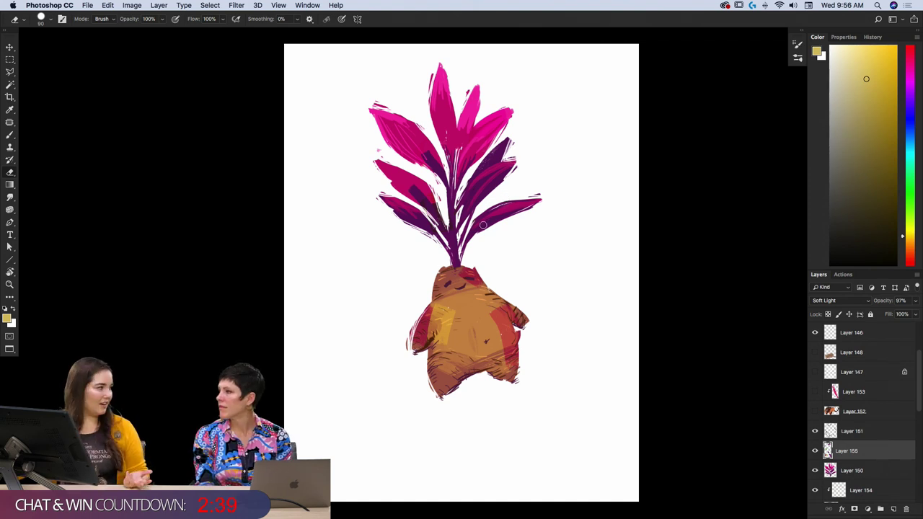
- Lock Layer 150's transparency and brush muted green accents over the lower leaf stems
left_click(849, 469)
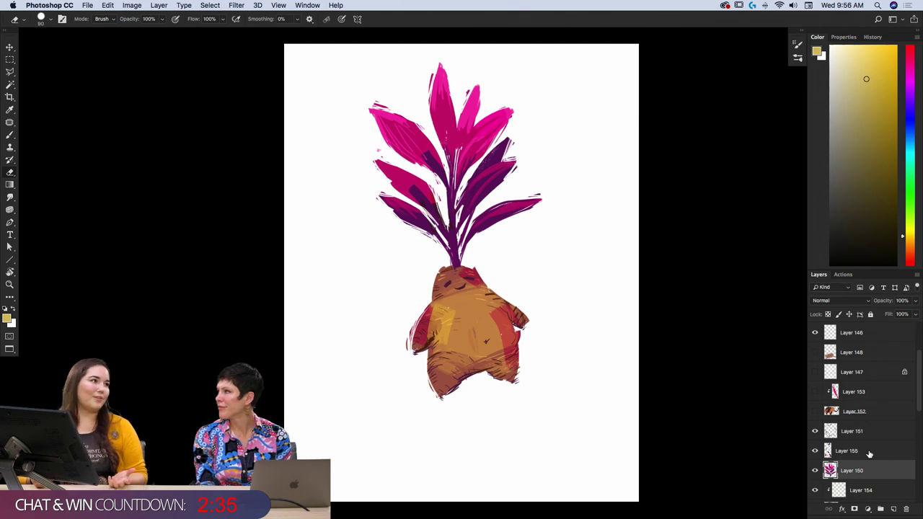
left_click(827, 315)
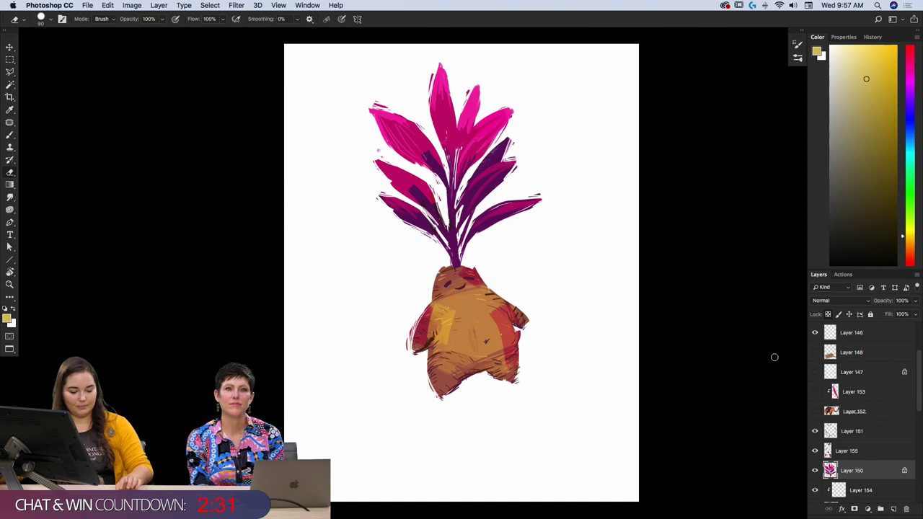
key("b")
left_click(910, 216)
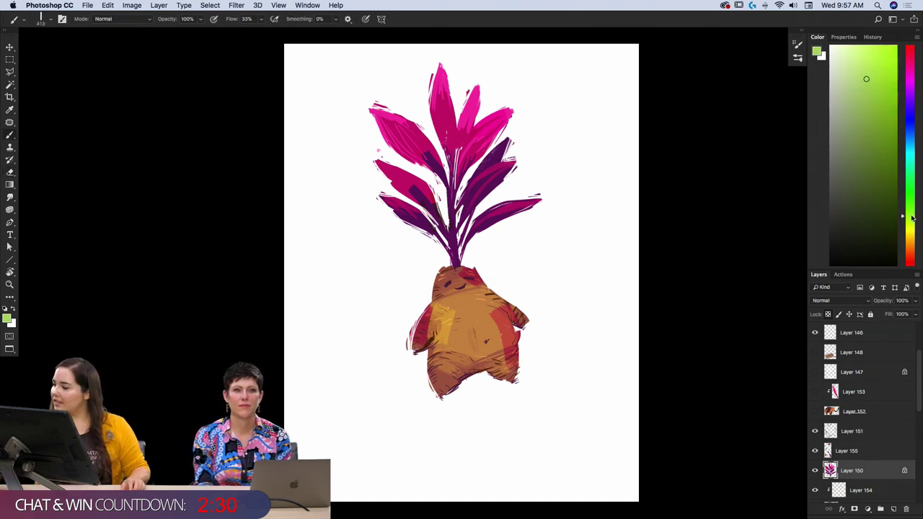
left_click(848, 139)
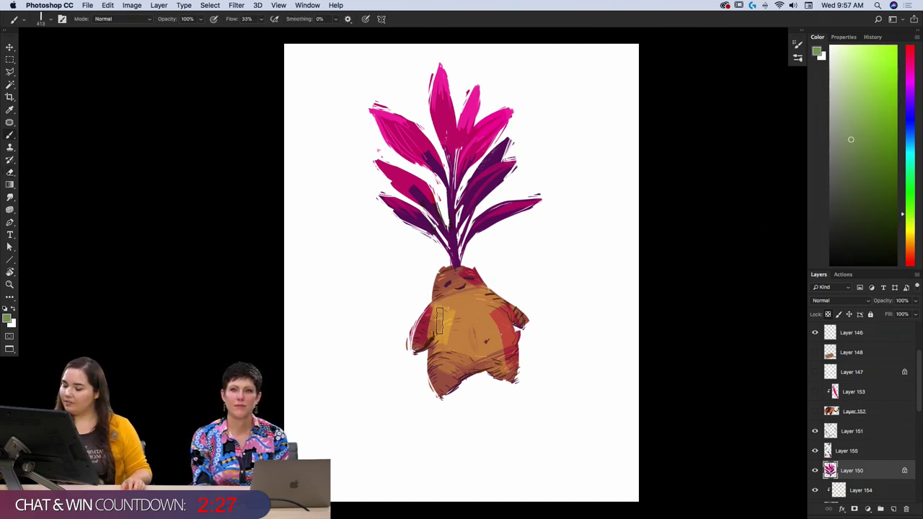
mouse_move(428, 220)
left_mouse_down()
mouse_move(407, 211)
mouse_move(453, 274)
left_mouse_up()
key("super+z")
mouse_move(454, 208)
left_mouse_down()
mouse_move(454, 182)
mouse_move(438, 165)
left_mouse_up()
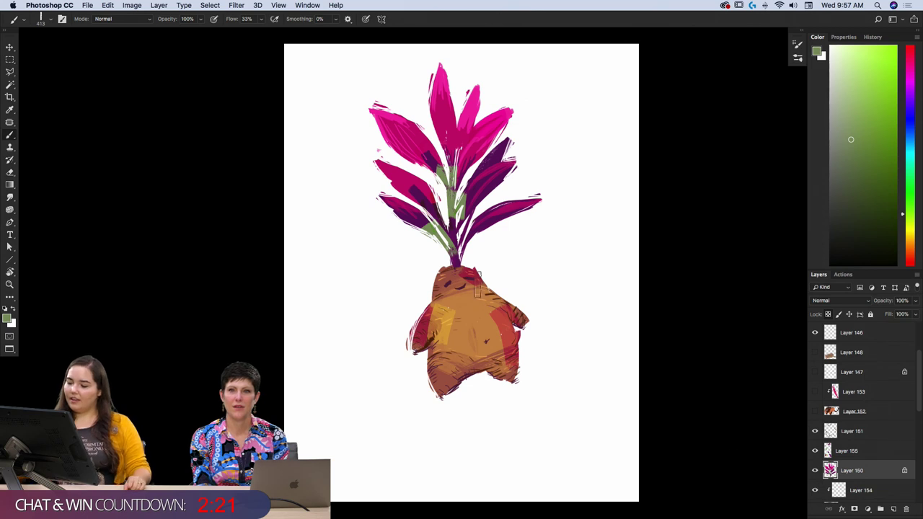
left_click_drag(454, 206, 476, 235)
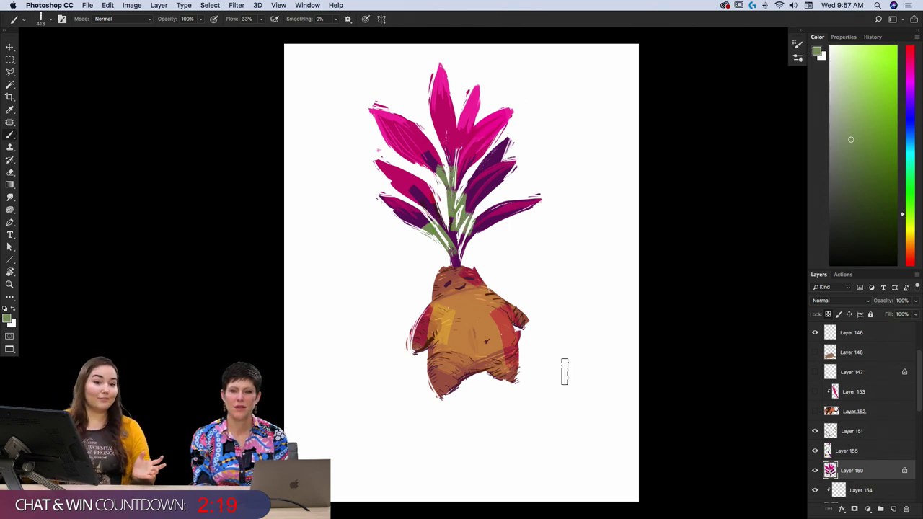
- Select Layer 155 and reduce its opacity to 68%
left_click(854, 435)
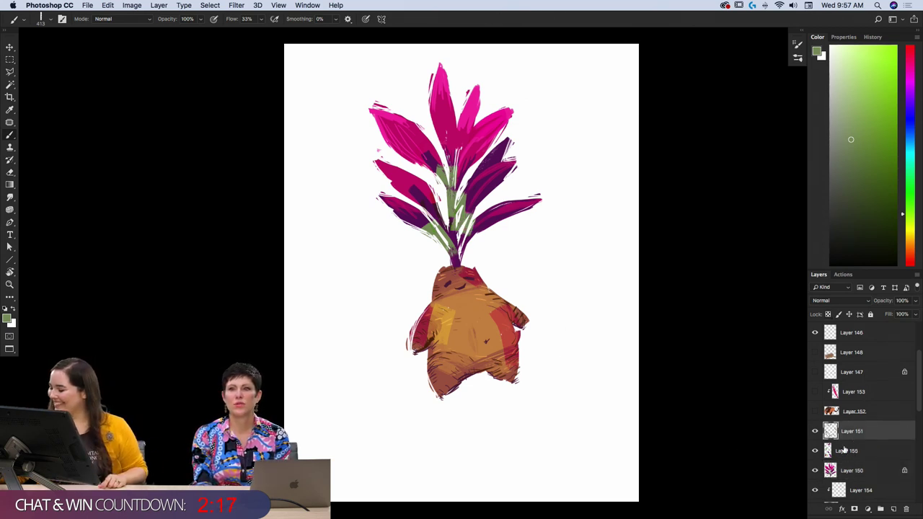
left_click(859, 452)
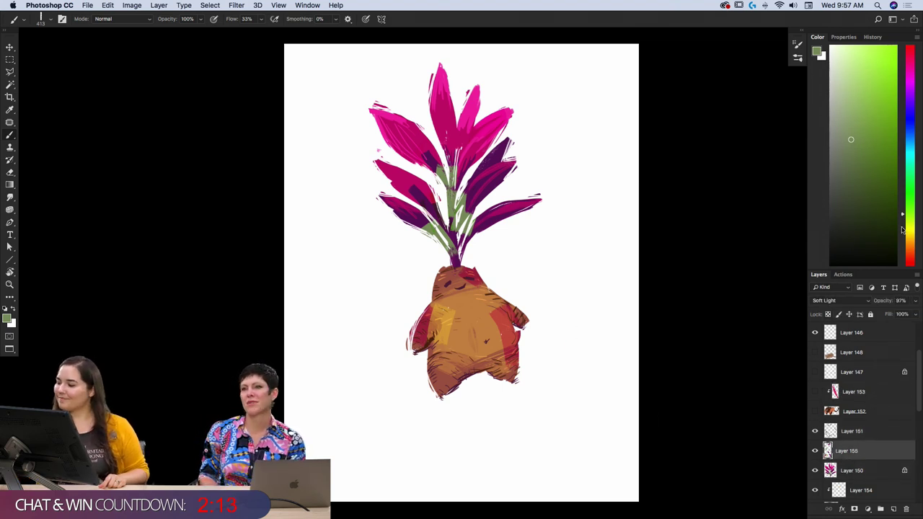
left_click_drag(884, 304, 883, 305)
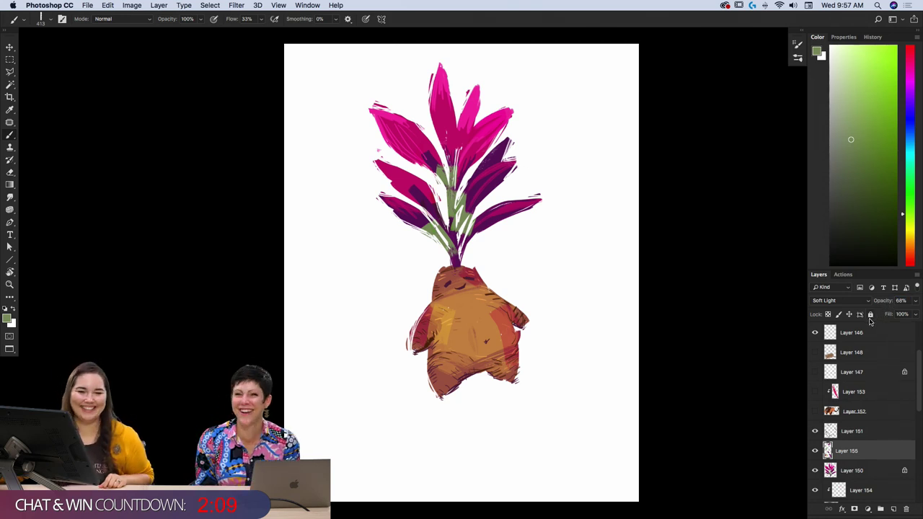
left_click_drag(908, 141, 910, 97)
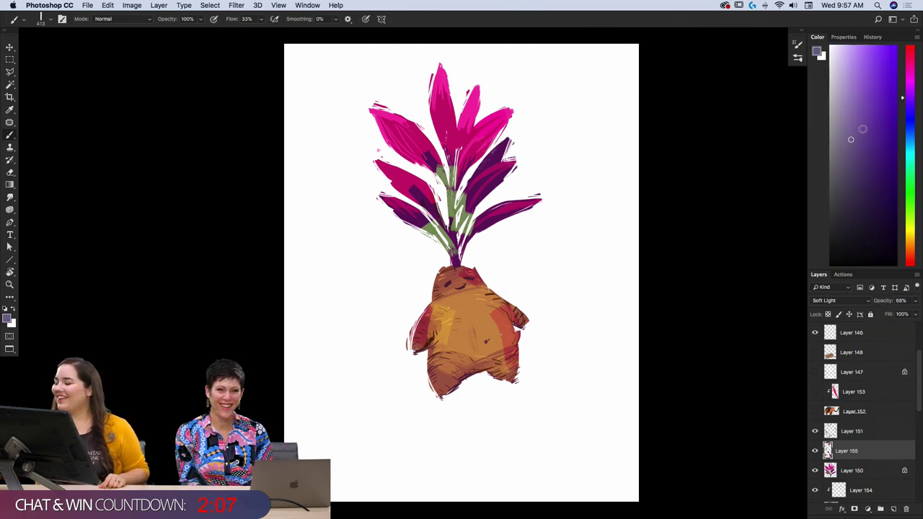
- Cycle the painting colour through purple, bright green, orange and finally light blue for root strokes
left_click(858, 108)
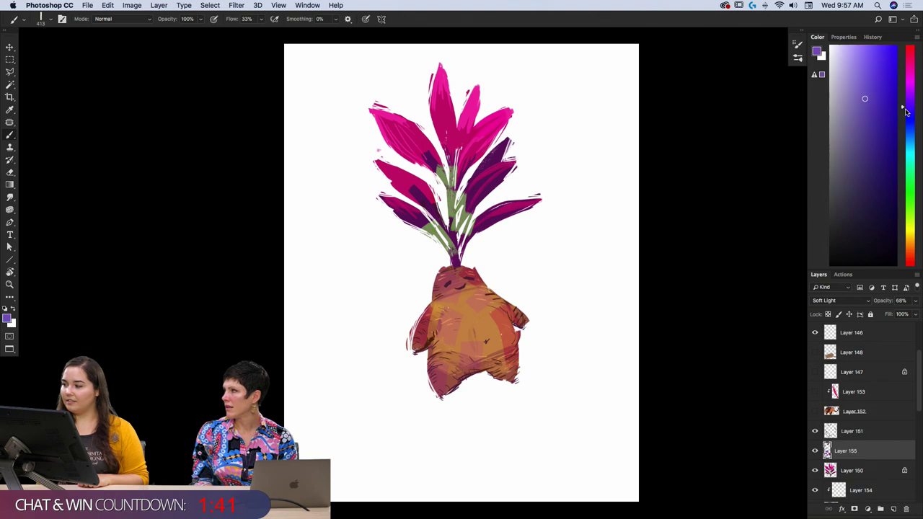
left_click_drag(906, 112, 906, 180)
left_click_drag(862, 98, 858, 80)
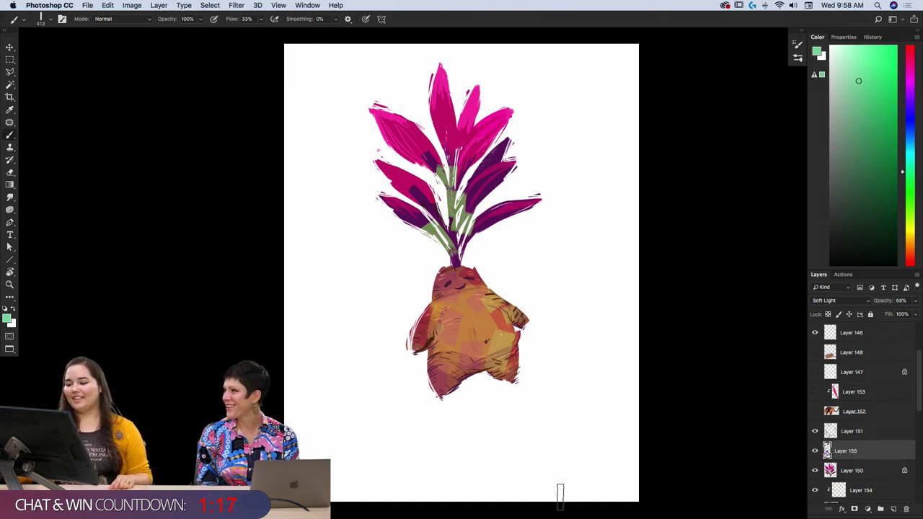
left_click_drag(908, 229, 909, 247)
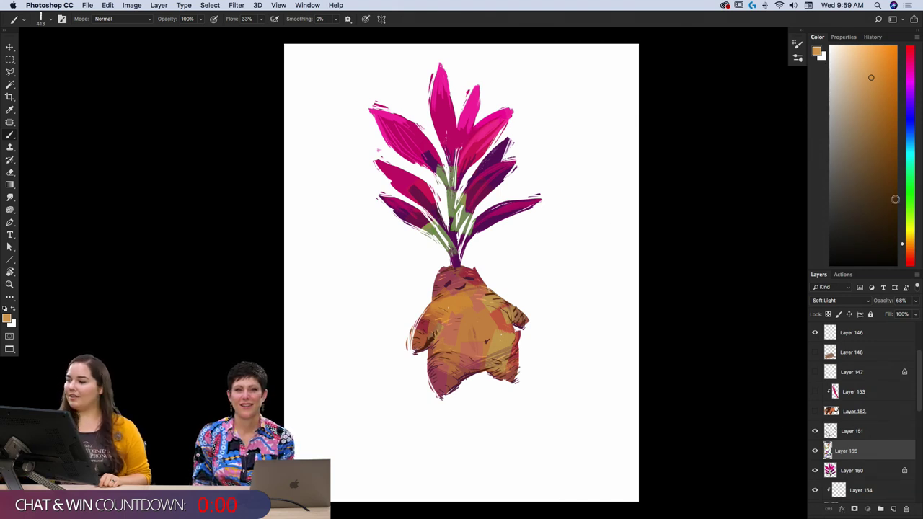
left_click(911, 137)
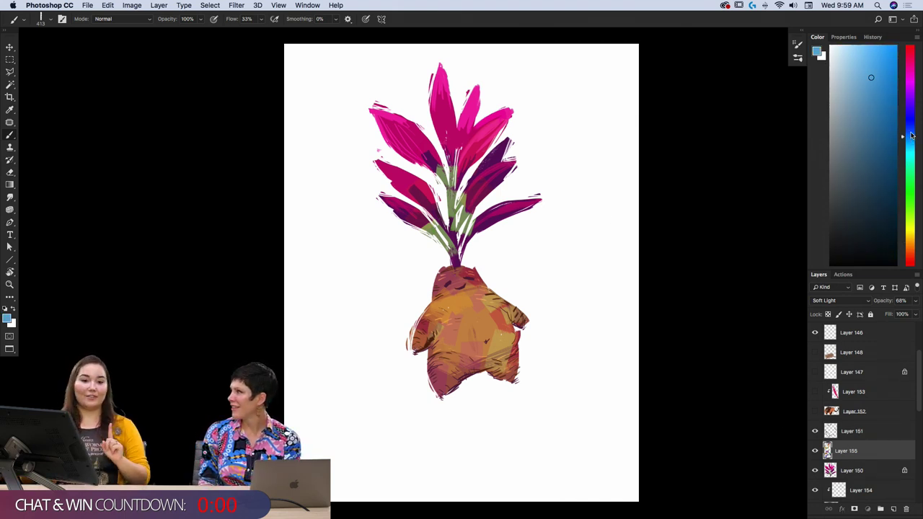
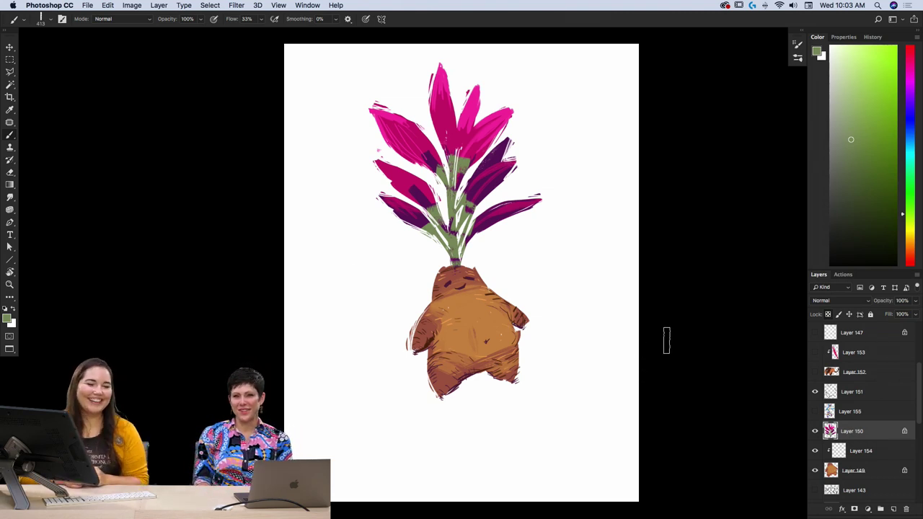
- Toggle the orange-and-pink body paint-over on and off to compare it with the plain body
left_click(817, 411)
left_click(817, 411)
left_click(818, 410)
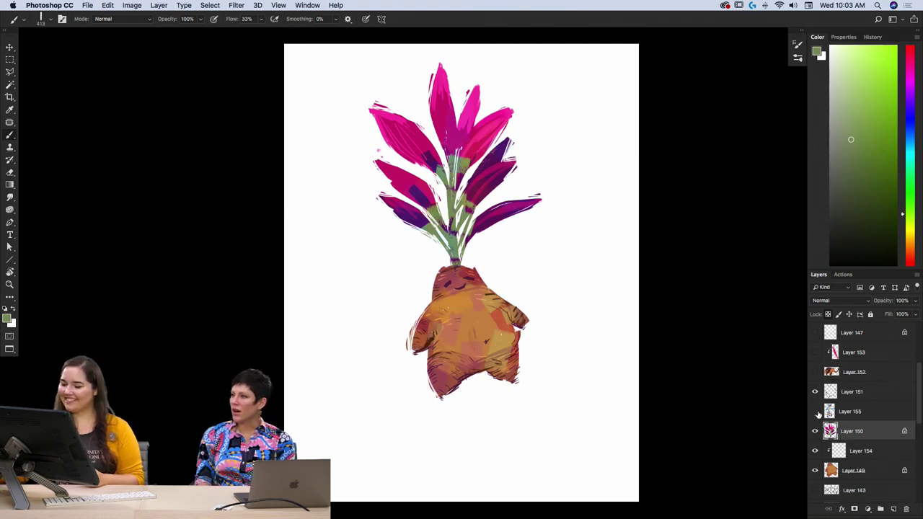
left_click(818, 411)
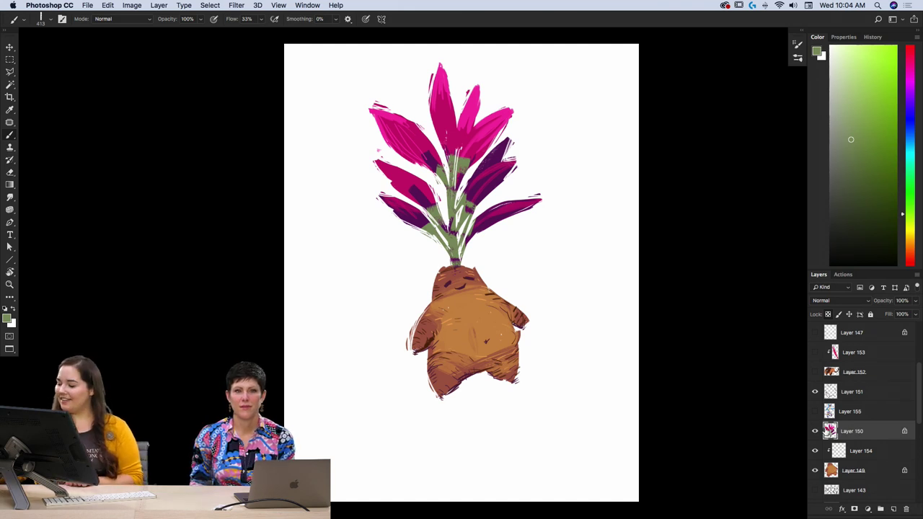
- Leave the paint-over visible, briefly hide the pink leaves, and bring up the brush presets
left_click(815, 411)
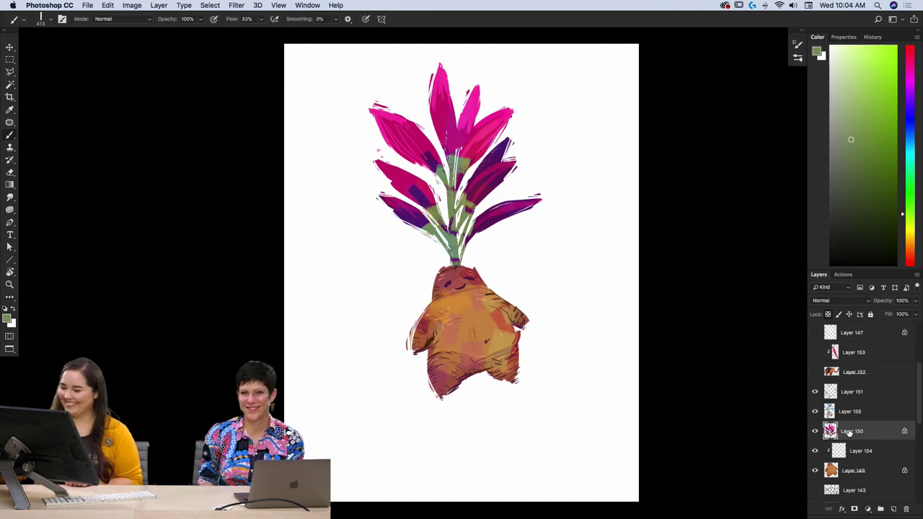
left_click(815, 431)
left_click(815, 430)
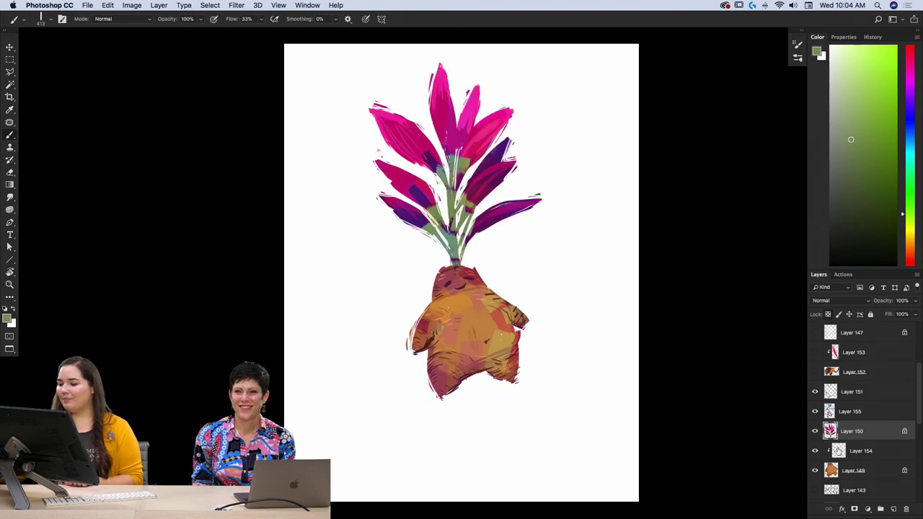
left_click(798, 58)
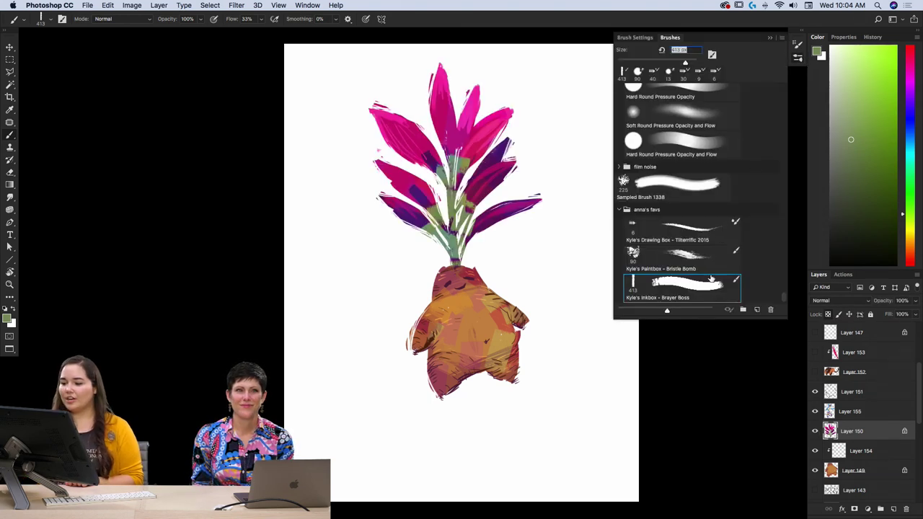
- Select the Kyle's Drawing Box mixer brush preset and close the floating Brushes panel
left_click(706, 235)
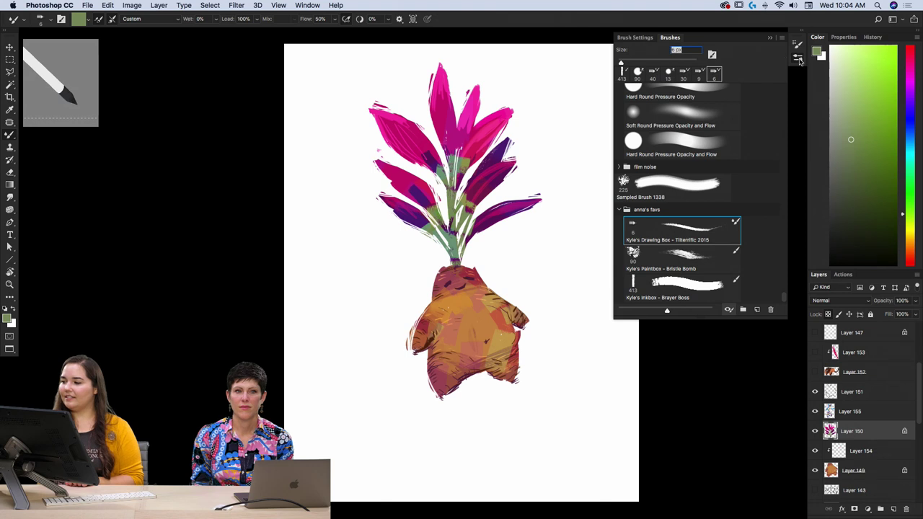
left_click(752, 200)
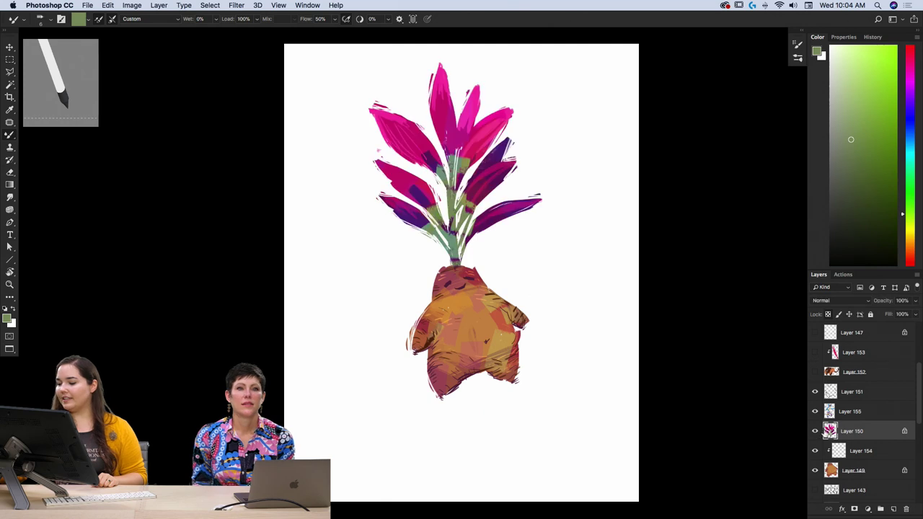
- Toggle Layer 155's colour paint-over off, on and off again, leaving the body plain brown
left_click(815, 412)
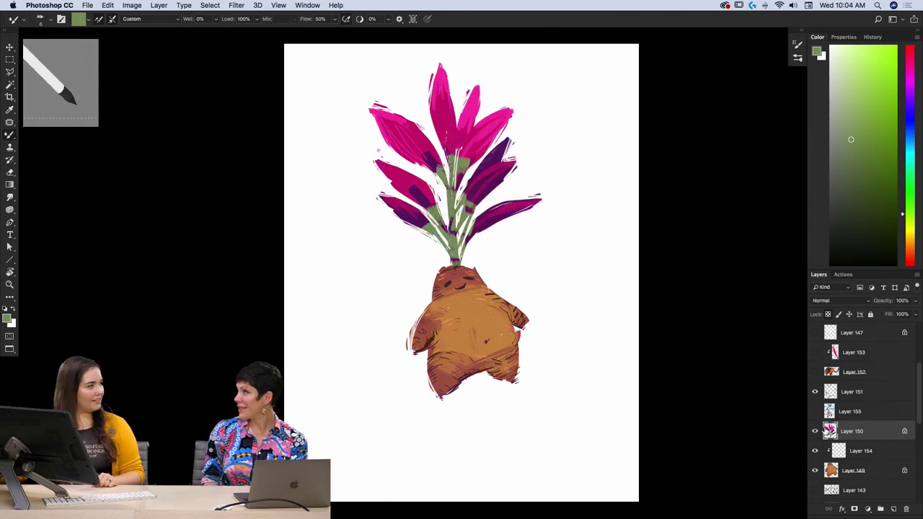
left_click(814, 411)
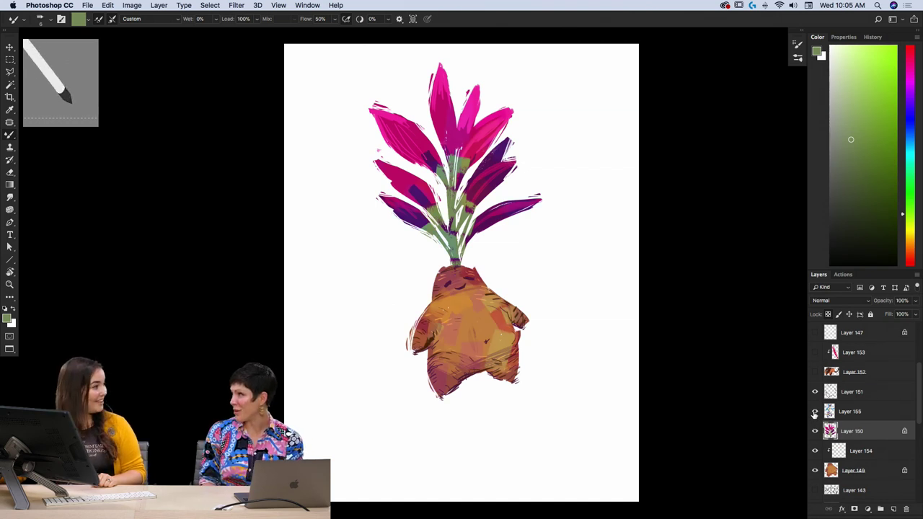
left_click(814, 413)
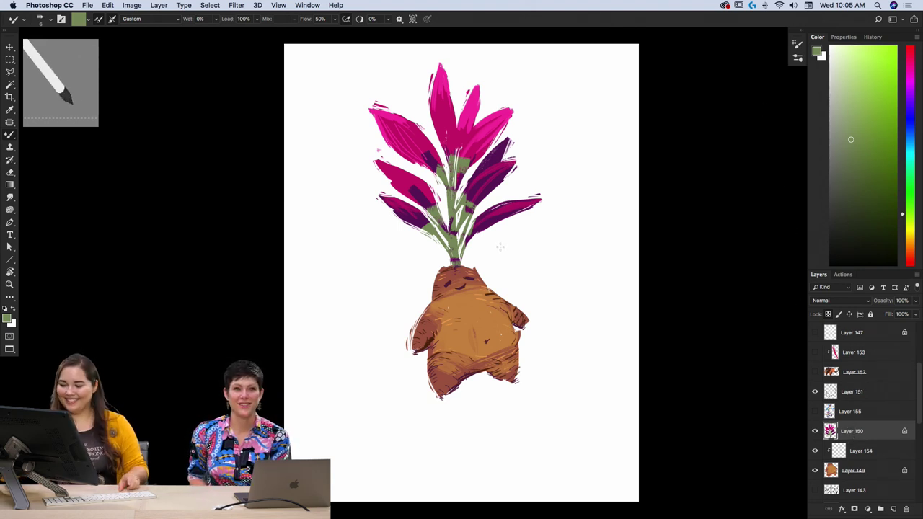
- Sample purple from a leaf, then shift the hue to purple and pick a darker shade
left_click(483, 221, "alt")
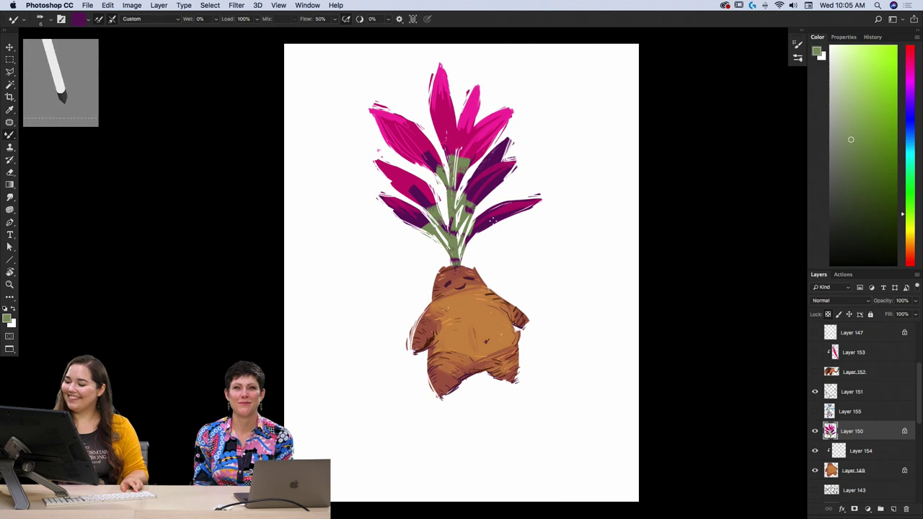
left_click_drag(908, 139, 910, 91)
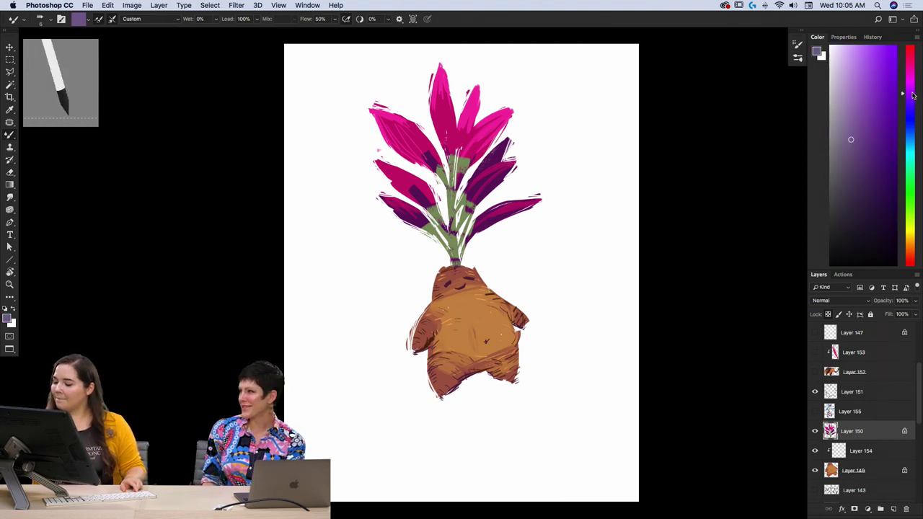
left_click(863, 178)
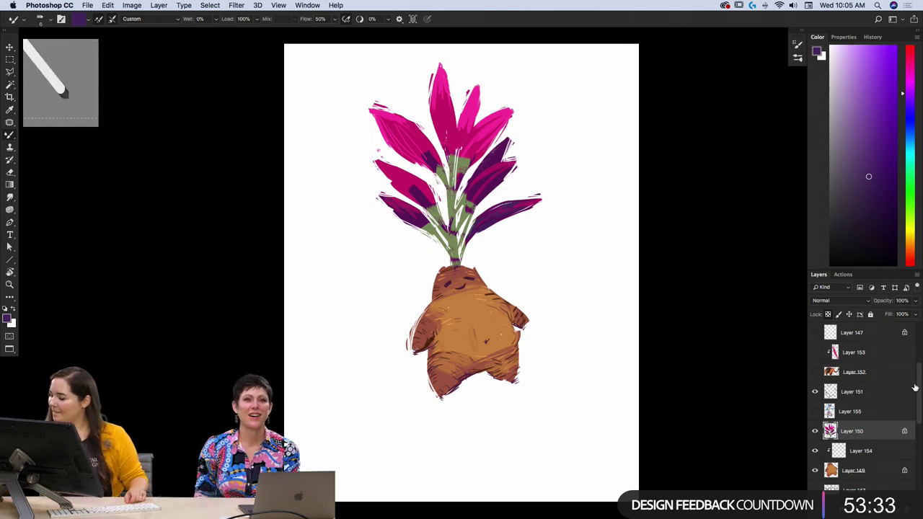
scroll(865, 403, "up", 5)
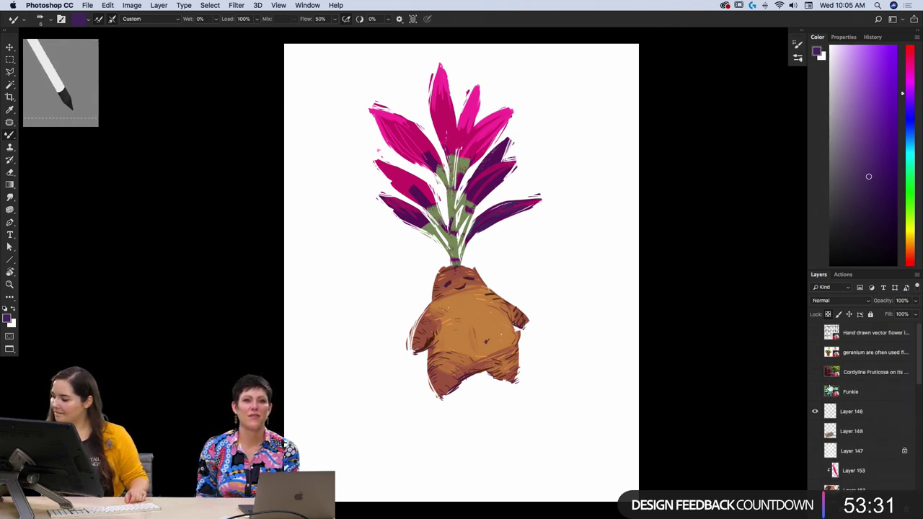
left_click(815, 372)
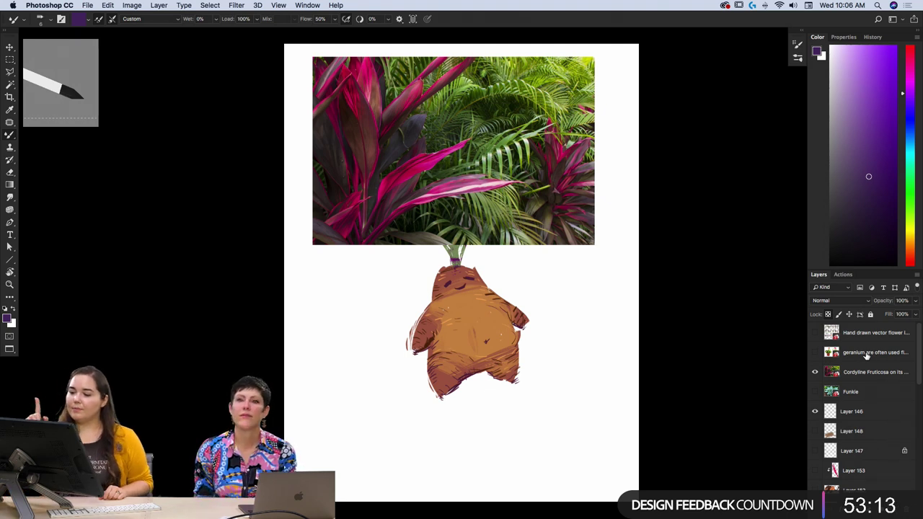
left_click(814, 372)
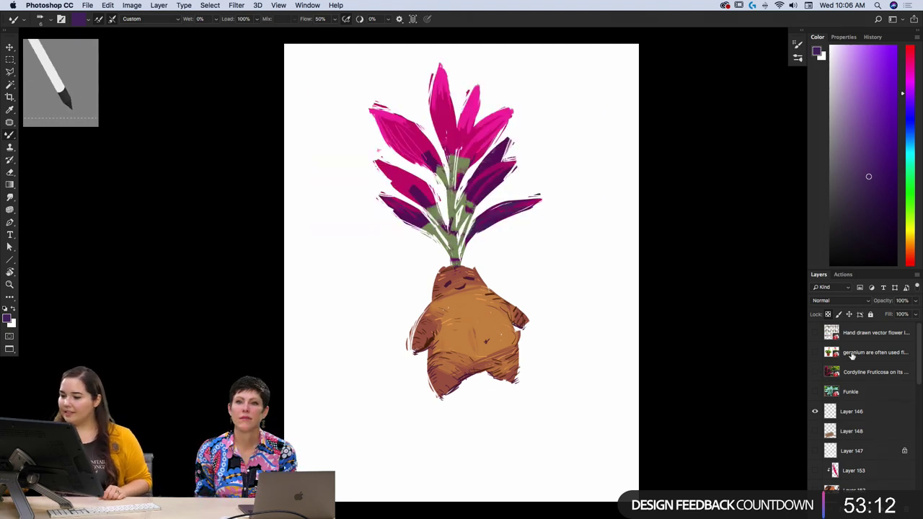
left_click(869, 468)
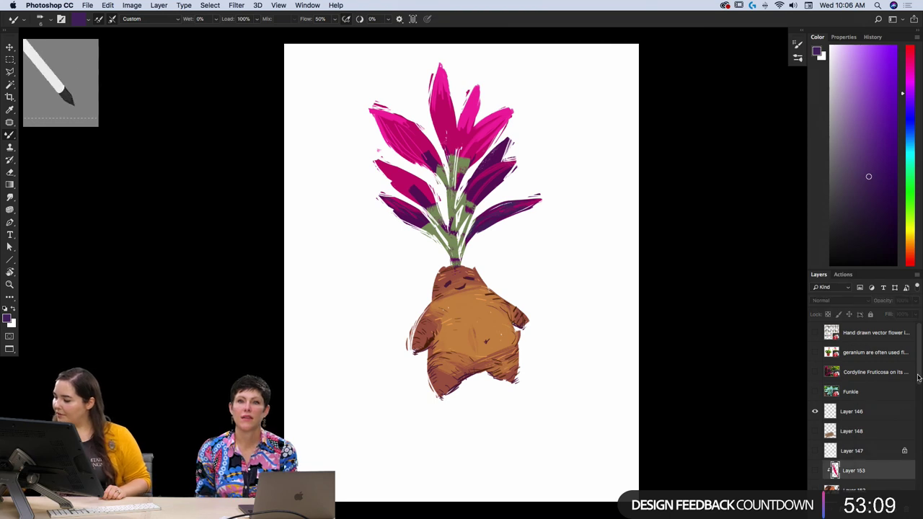
scroll(889, 424, "down", 2)
left_click(851, 470)
left_click(850, 488)
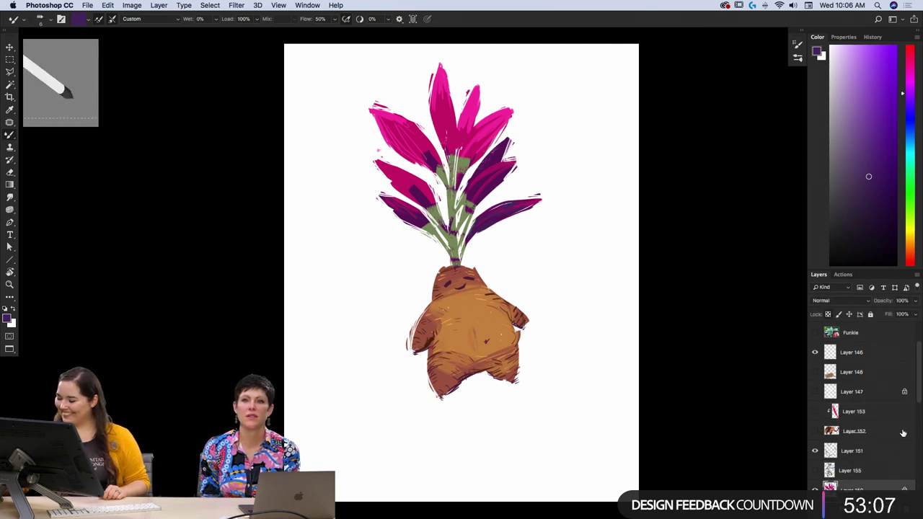
left_click(814, 470)
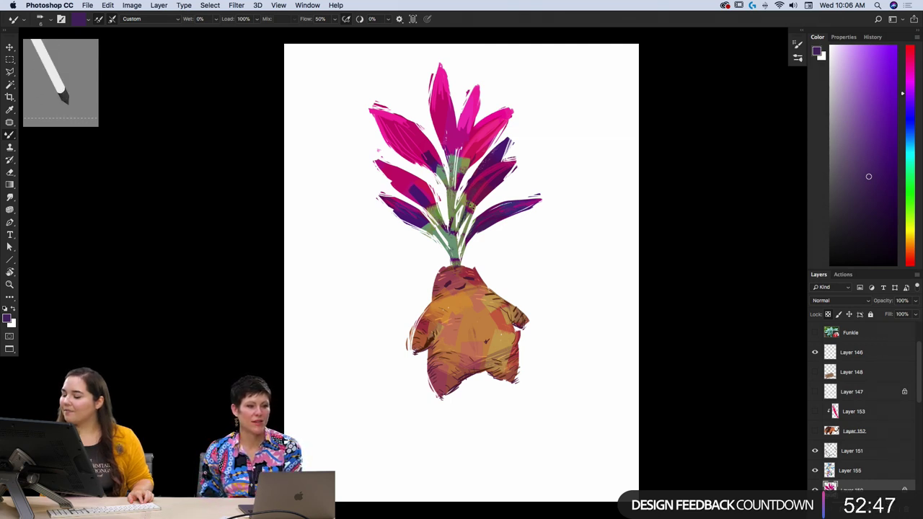
left_click(815, 470)
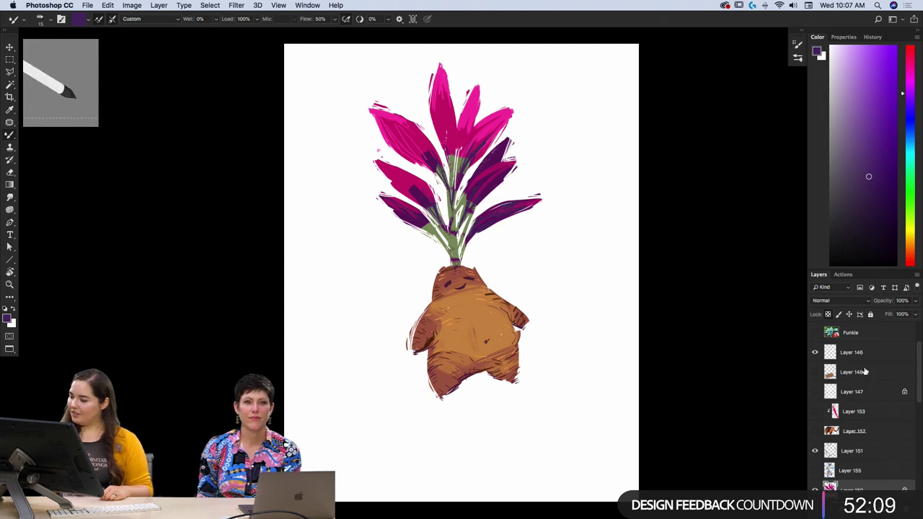
left_click_drag(914, 400, 914, 413)
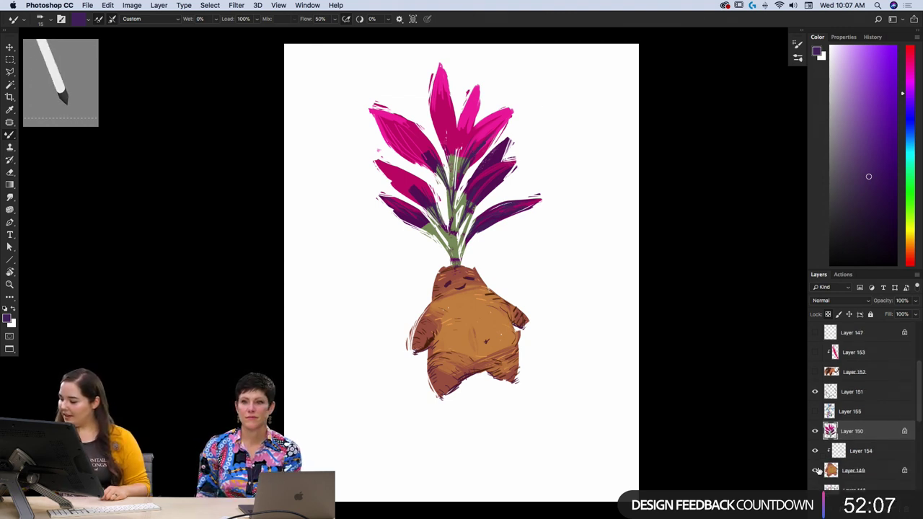
- Reveal Layer 143's four-mandrake ink sketch, then show the coloured mandrake layers over it
scroll(919, 430, "down", 2)
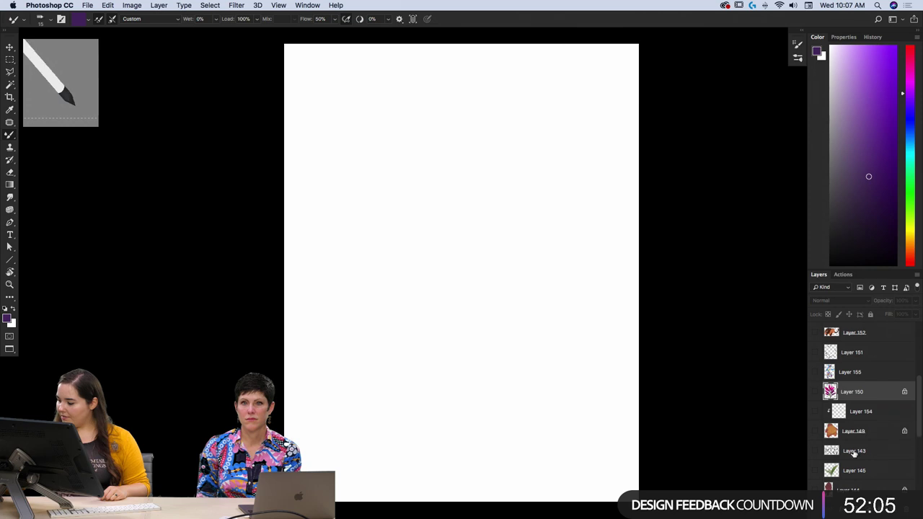
left_click(815, 450)
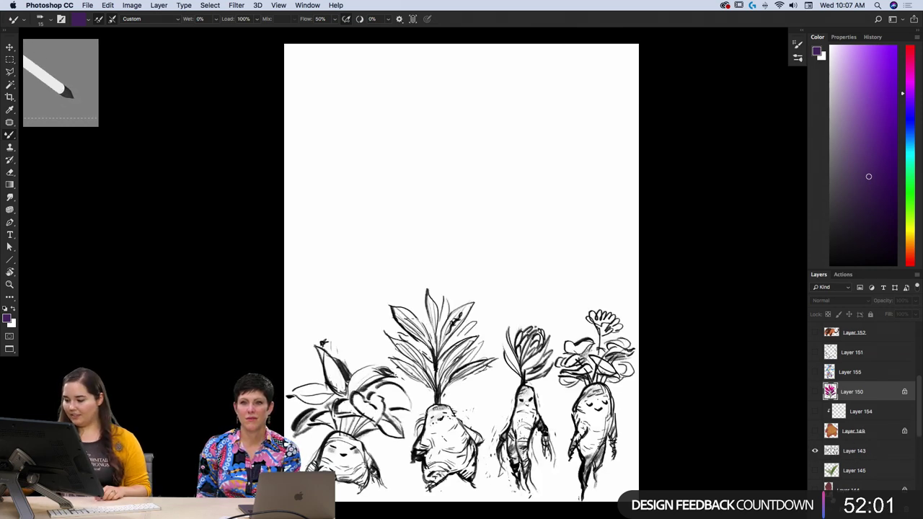
left_click(815, 451)
left_click(814, 450)
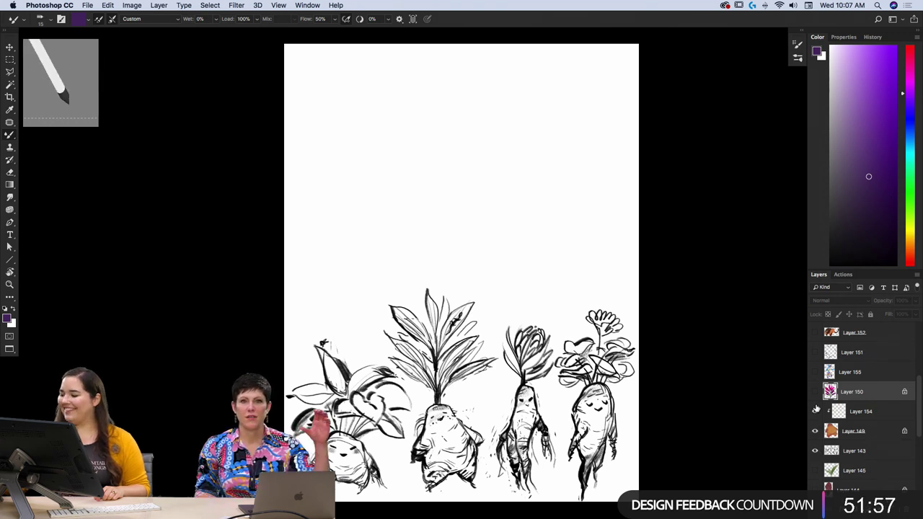
left_click_drag(814, 391, 815, 431)
- Move Layer 155 above Layer 151, select Layer 150, and show only Layer 151's face and shading
left_click(815, 371)
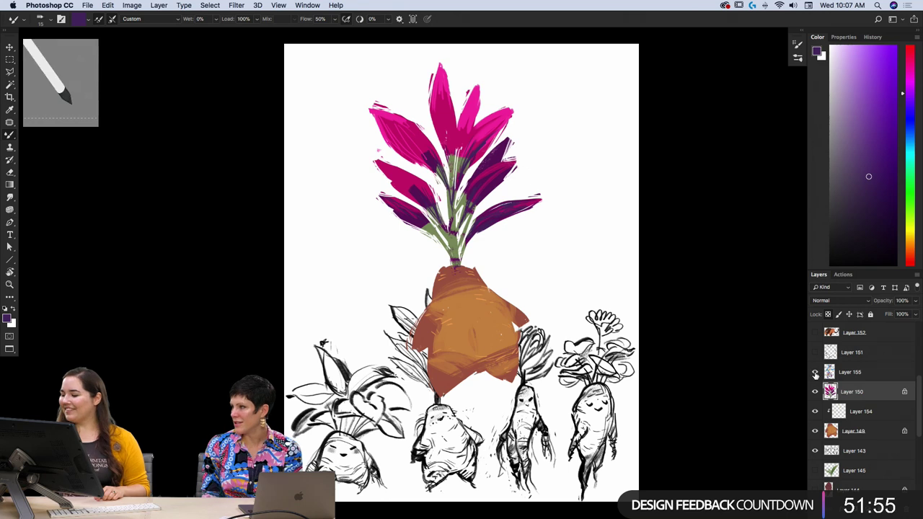
left_click(814, 352)
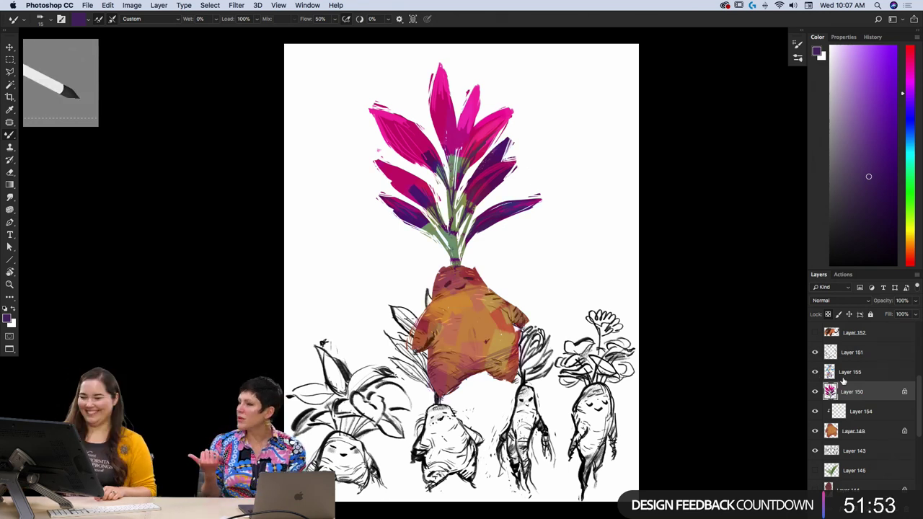
left_click_drag(834, 353, 845, 353)
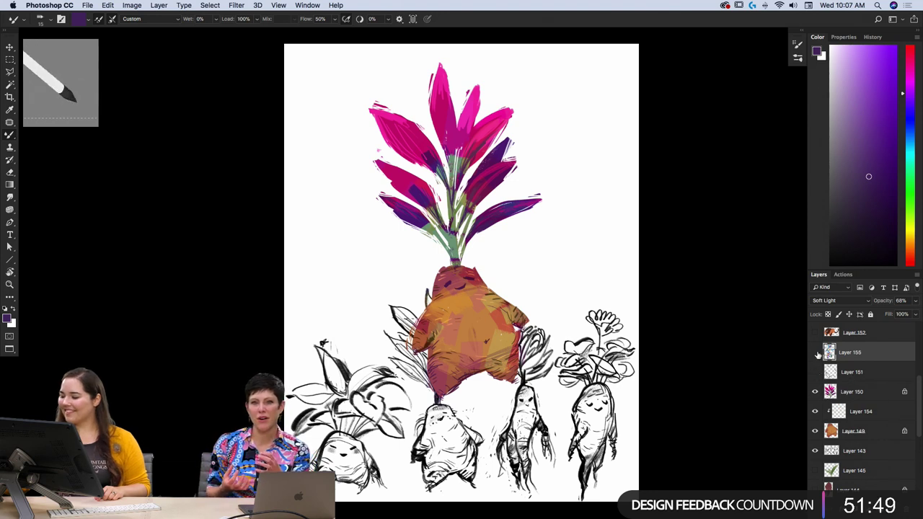
left_click(814, 352)
left_click(815, 371)
left_click(844, 391)
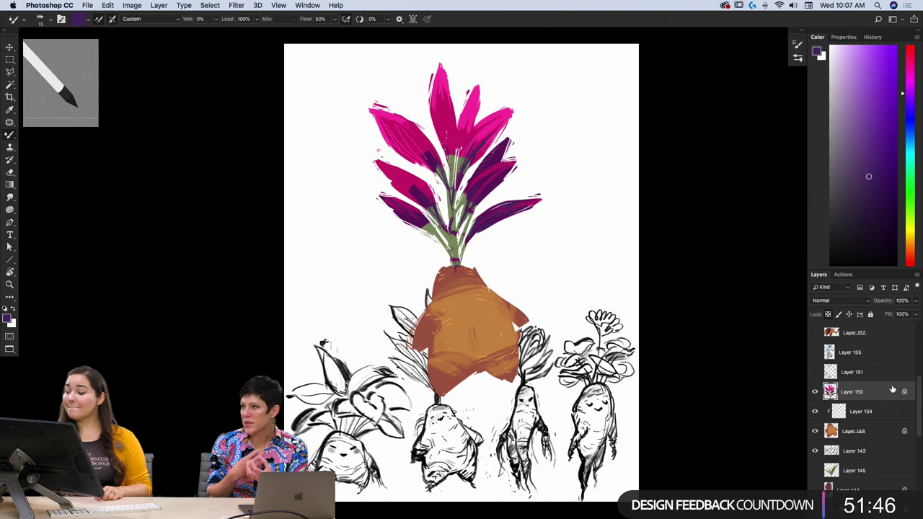
left_click(814, 372)
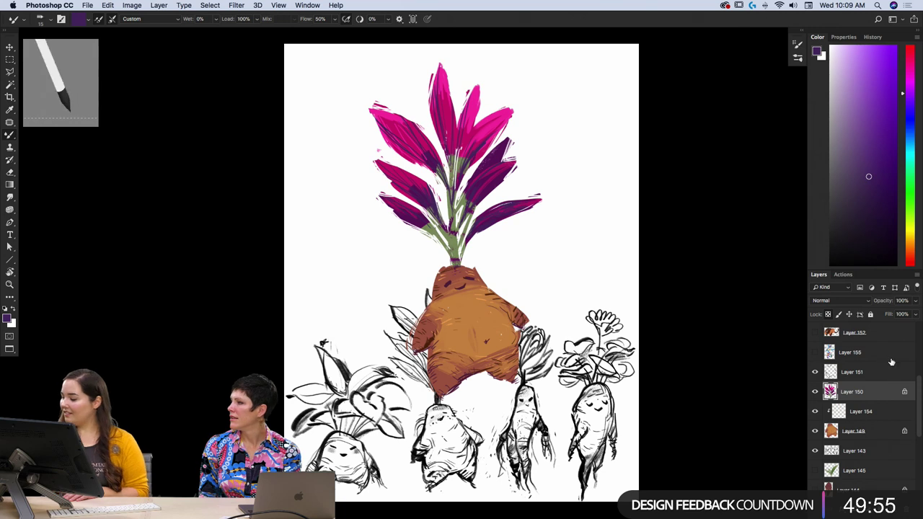
left_click(816, 372, "alt")
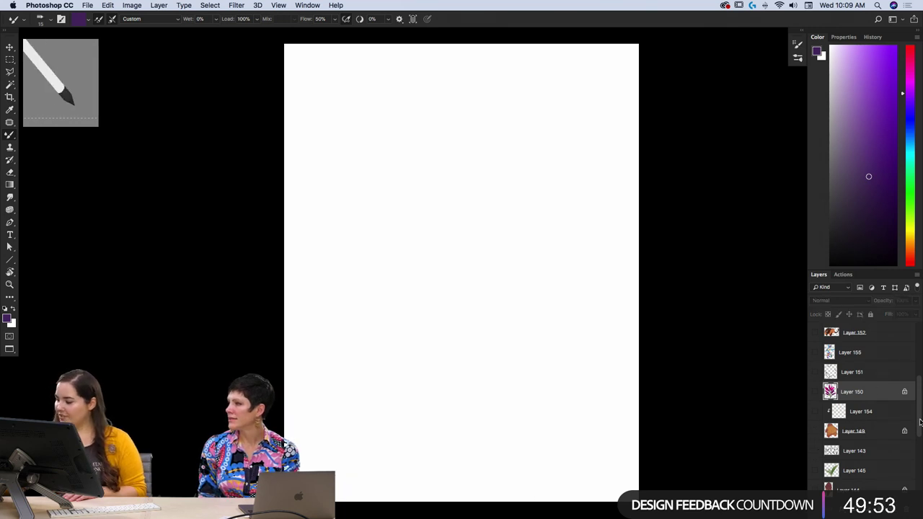
left_click_drag(919, 421, 918, 461)
left_click(815, 410)
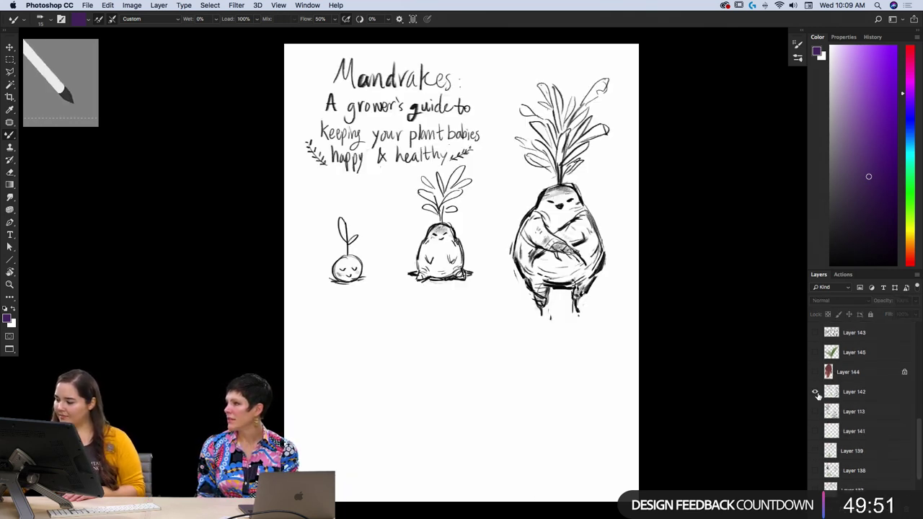
left_click(815, 410)
left_click(816, 411)
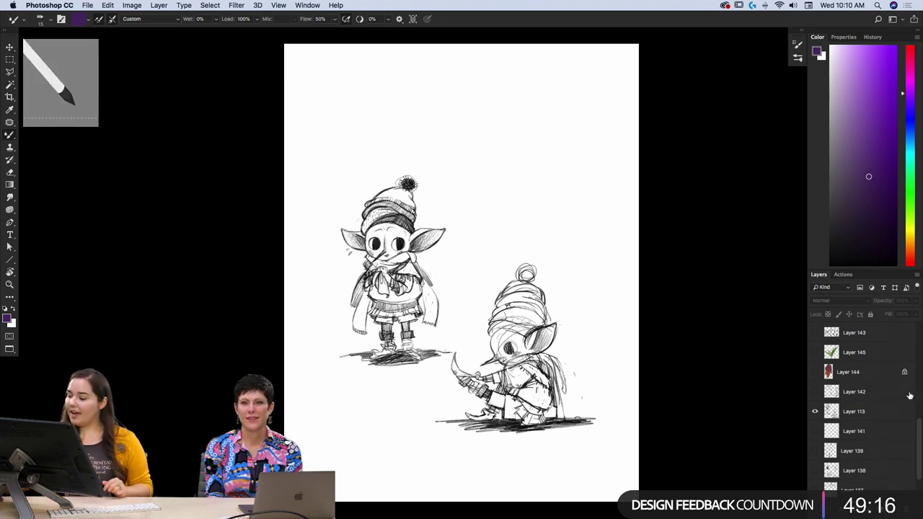
left_click(814, 411)
scroll(920, 390, "up", 4)
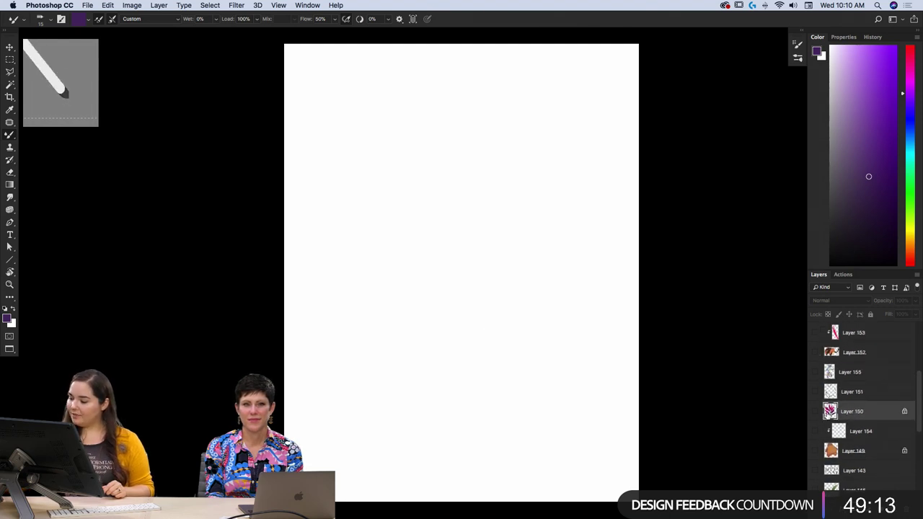
- Turn the mandrake painting layers' visibility back on in the Layers panel
left_click(814, 411, "alt")
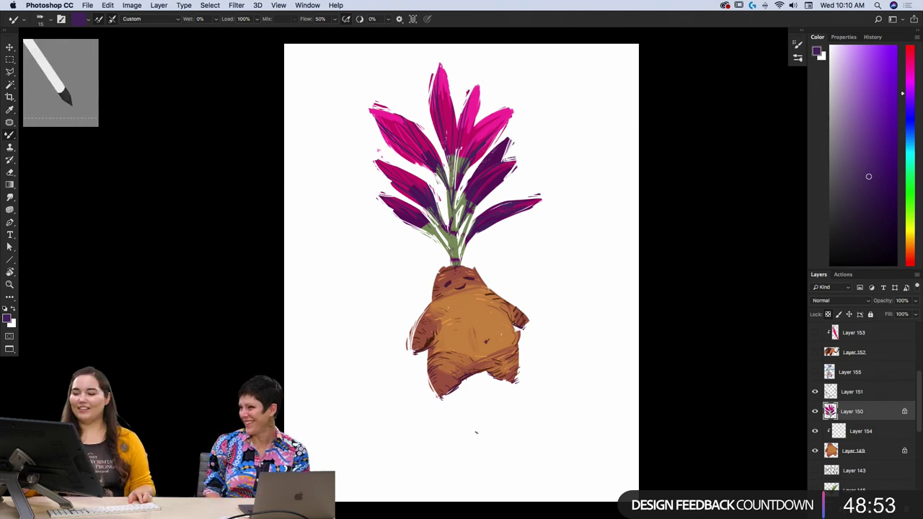
- Mix a lighter magenta-pink in the Color panel and lock Layer 150's transparent pixels with /
mouse_move(907, 88)
left_mouse_down()
mouse_move(869, 58)
mouse_move(907, 70)
left_mouse_up()
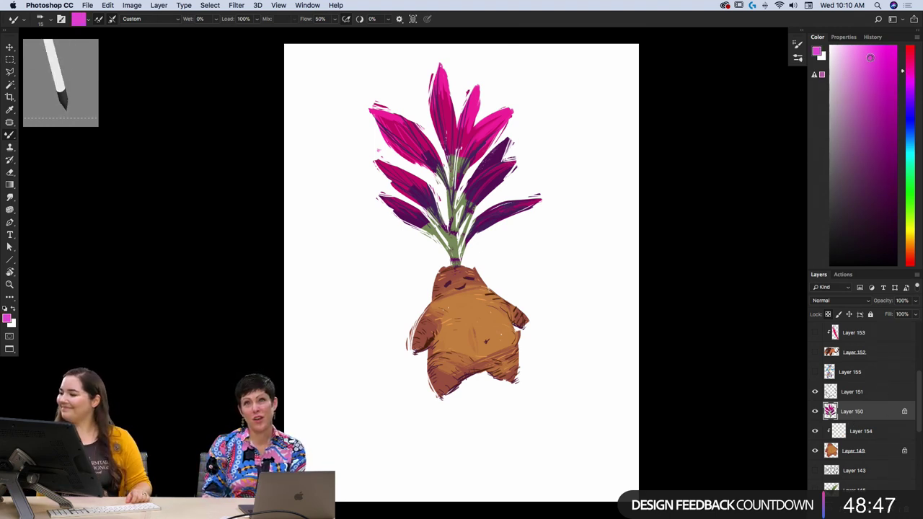
left_click(873, 53)
left_click(867, 50)
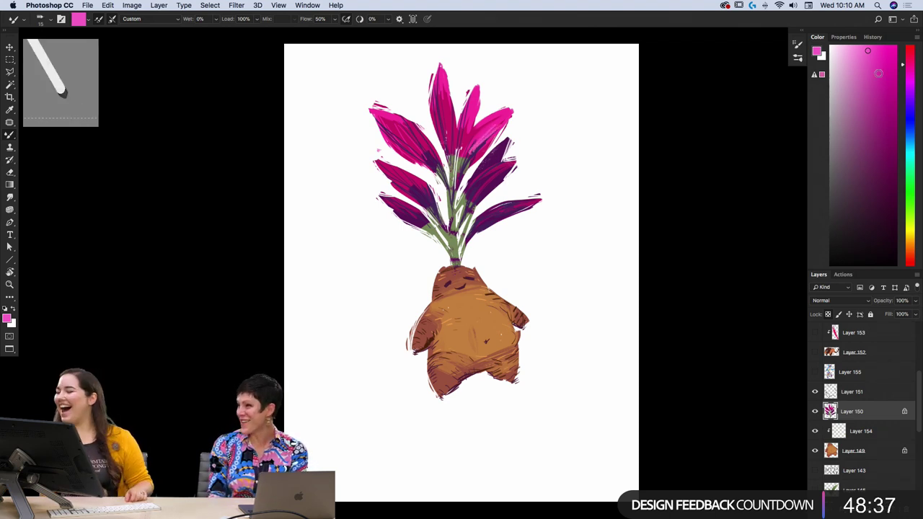
left_click(877, 63)
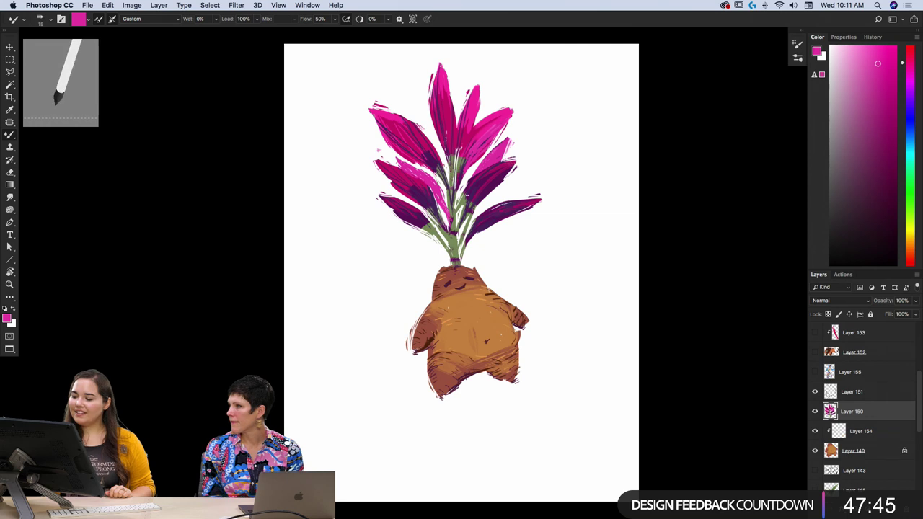
key("slash")
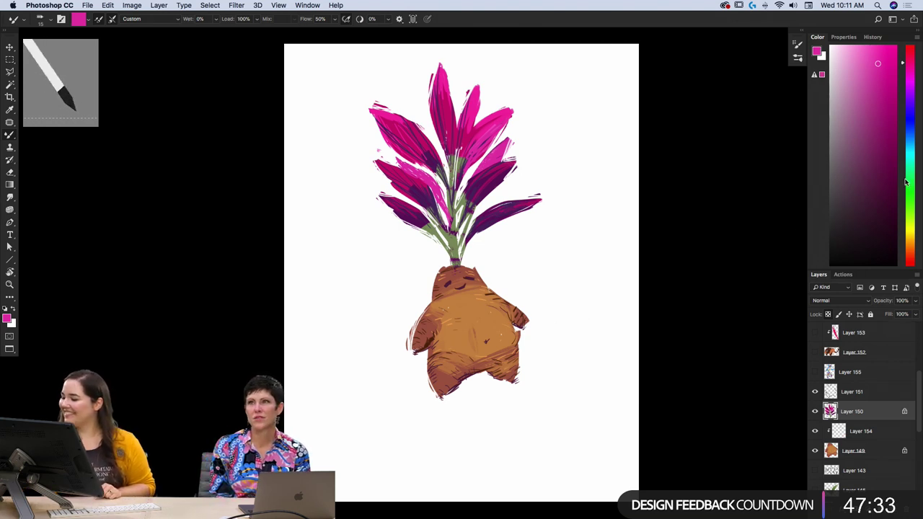
left_click(6, 318)
- Sample the stem's sage green as the paint colour and brush a green stroke along the stems
left_click(457, 241)
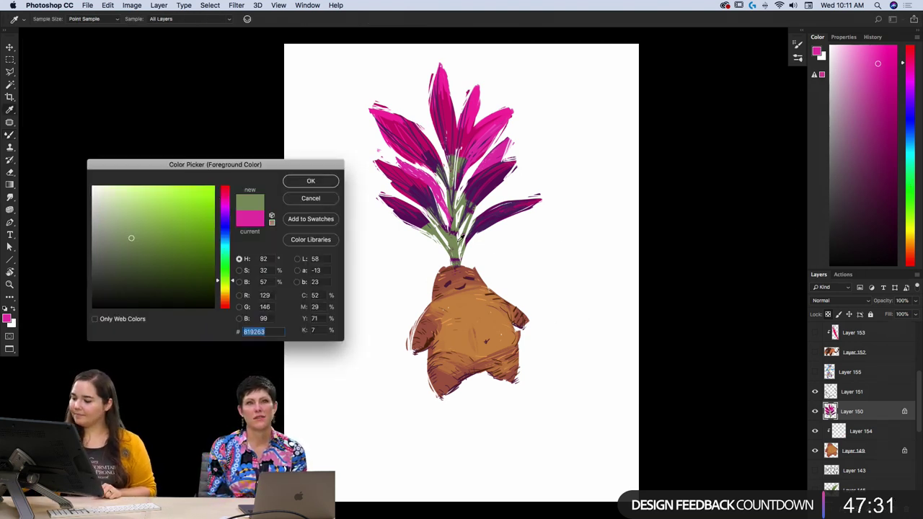
left_click(310, 181)
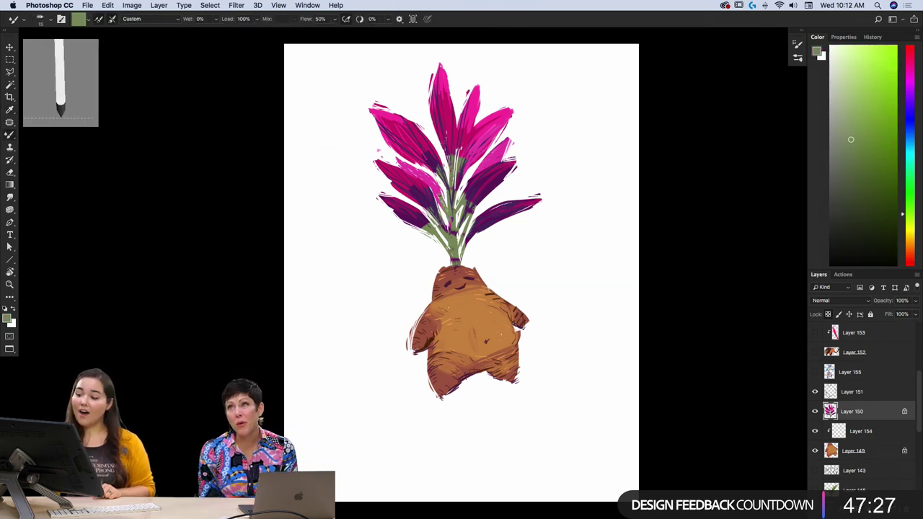
left_click_drag(435, 183, 436, 196)
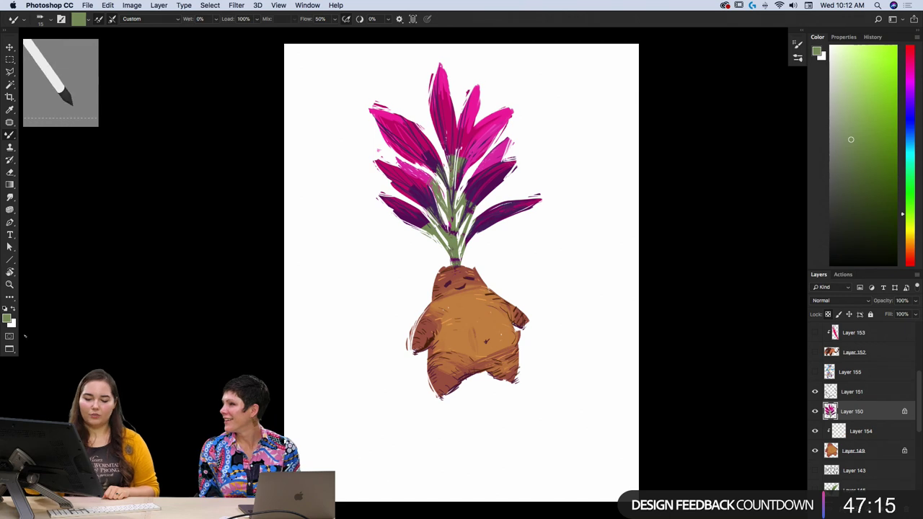
left_click(7, 318)
- Sample the leaves' dark purple and paint darker marks on the right leaves
left_click(424, 221)
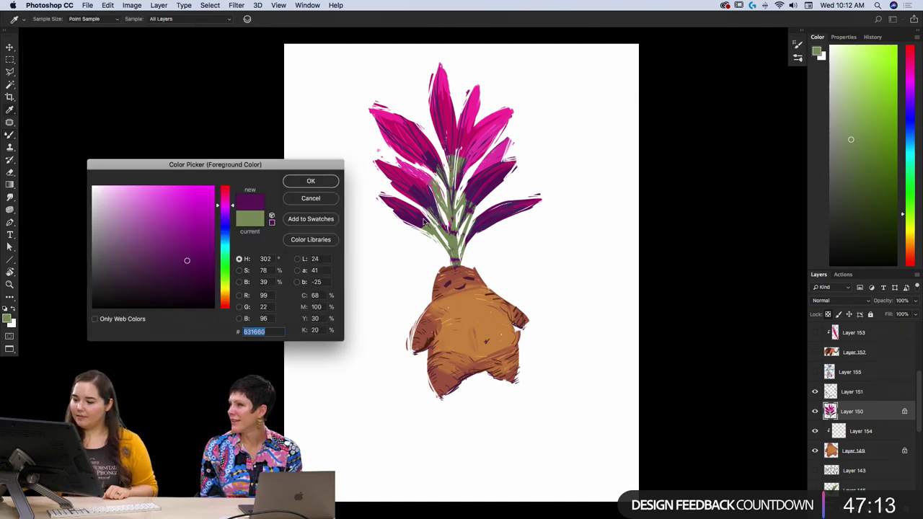
left_click(322, 180)
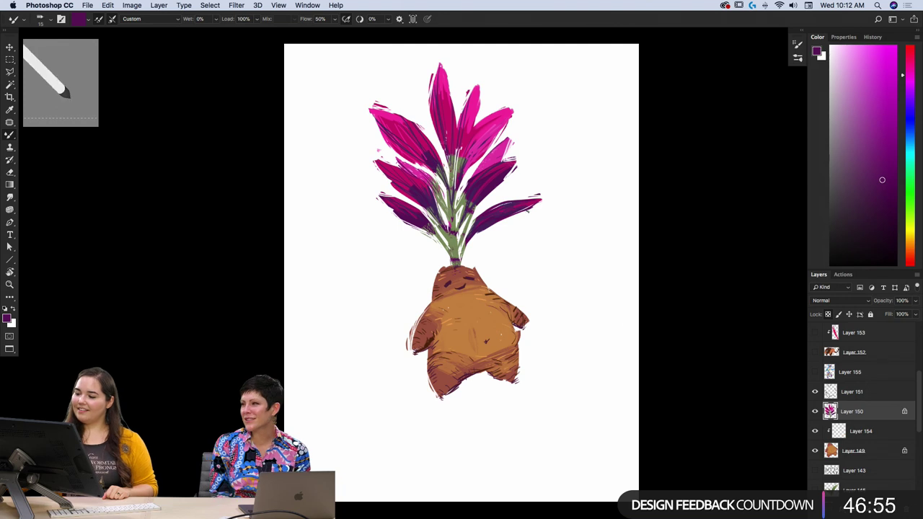
mouse_move(471, 143)
left_mouse_down()
mouse_move(482, 153)
mouse_move(497, 142)
left_mouse_up()
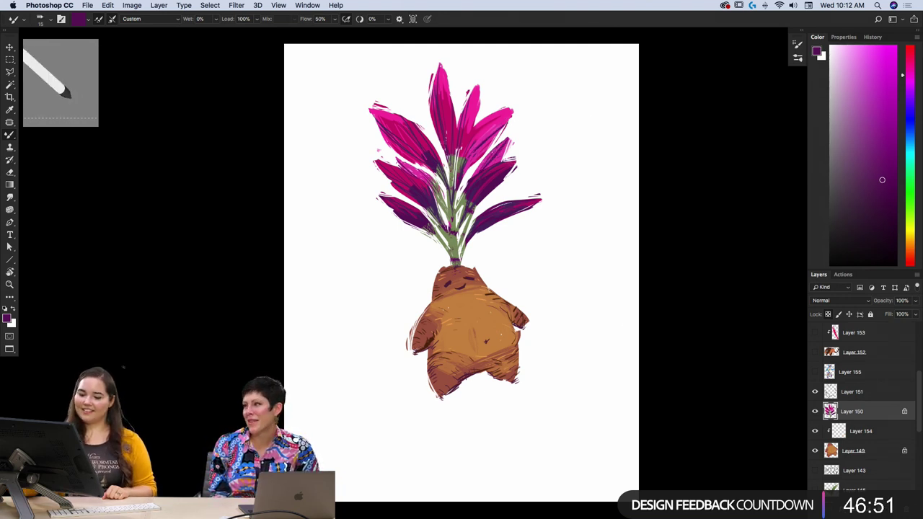
- Sample a brighter pink from the leaves and add two strokes to the upper-right leaves
left_click(8, 318)
left_click(506, 168)
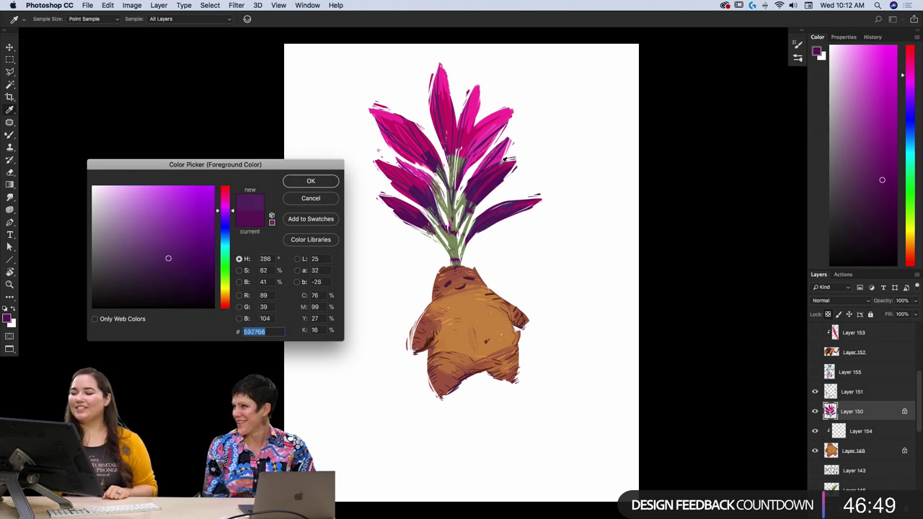
left_click(513, 163)
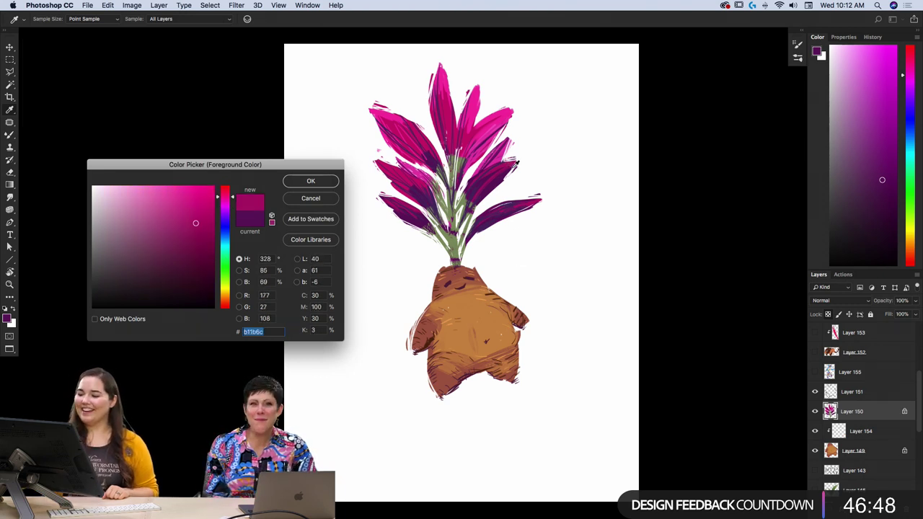
left_click(311, 181)
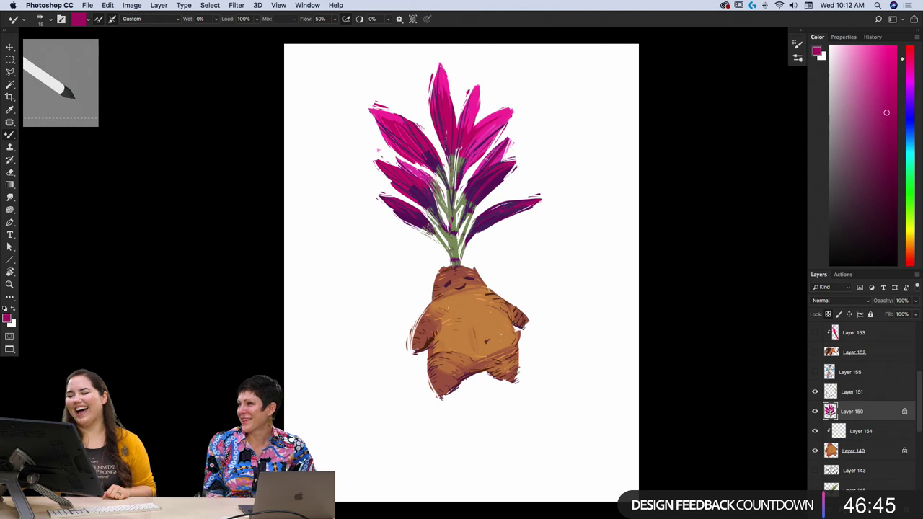
left_click_drag(505, 127, 470, 159)
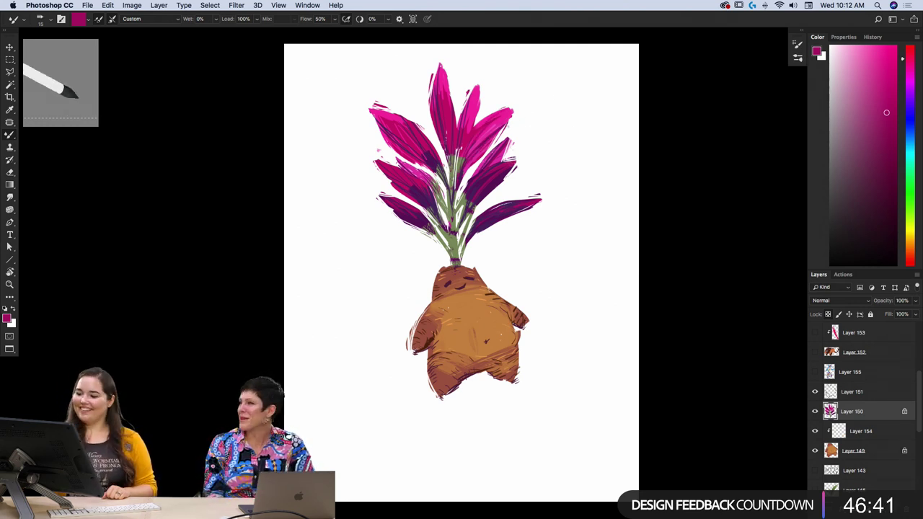
left_click_drag(497, 112, 484, 121)
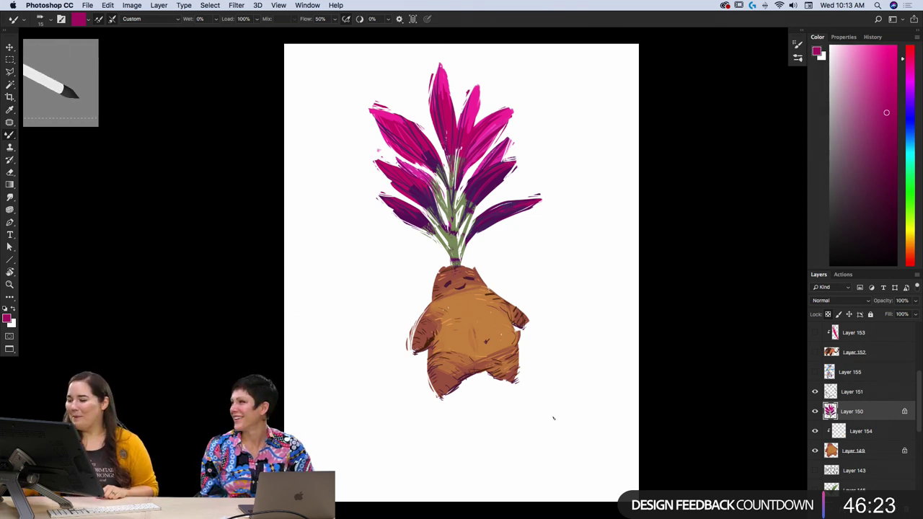
- Sample the stem's green again and paint another green stroke up the stem
left_click(7, 318)
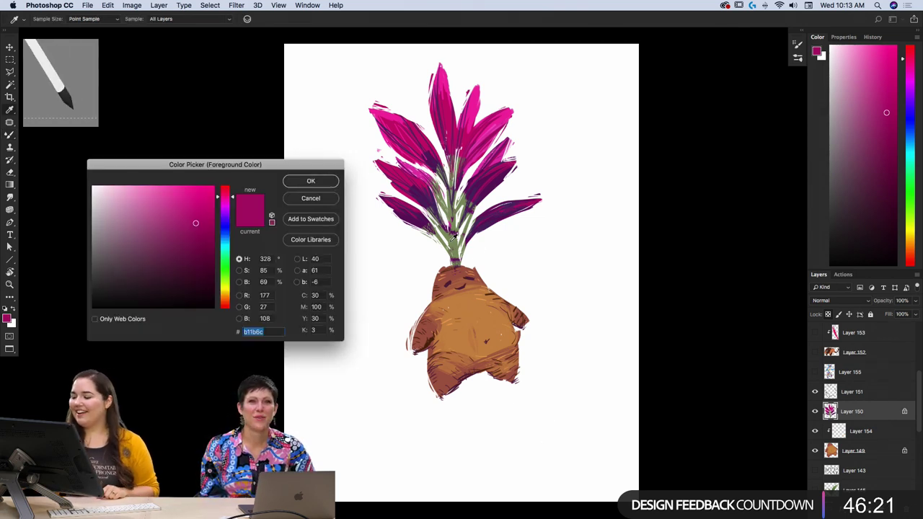
left_click(454, 236)
left_click(324, 180)
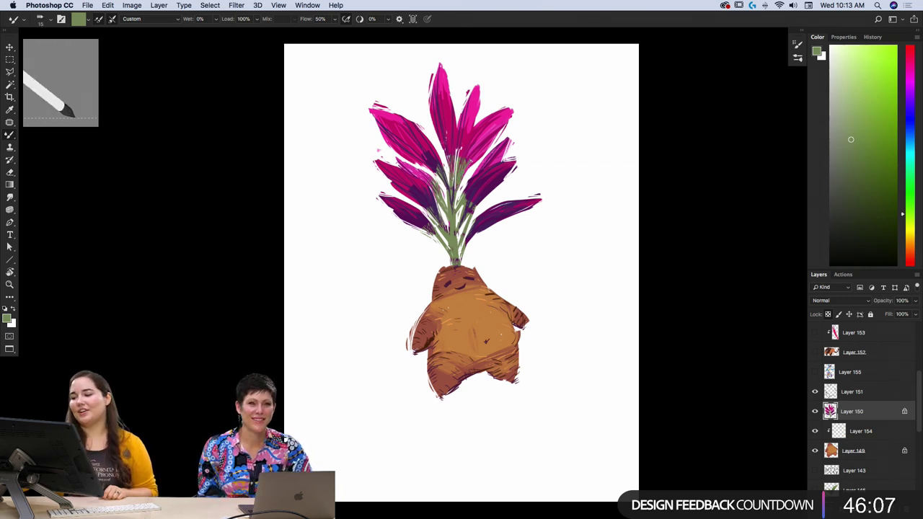
left_click_drag(463, 169, 470, 148)
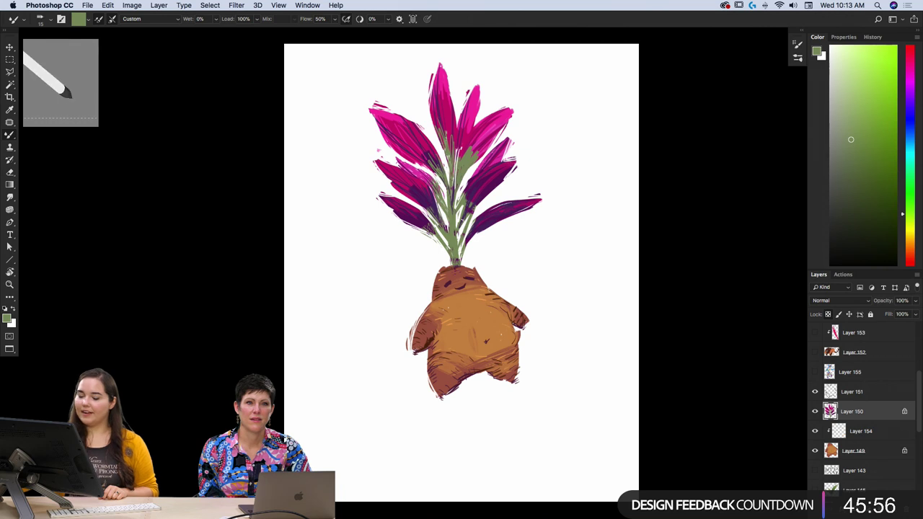
left_click(8, 317)
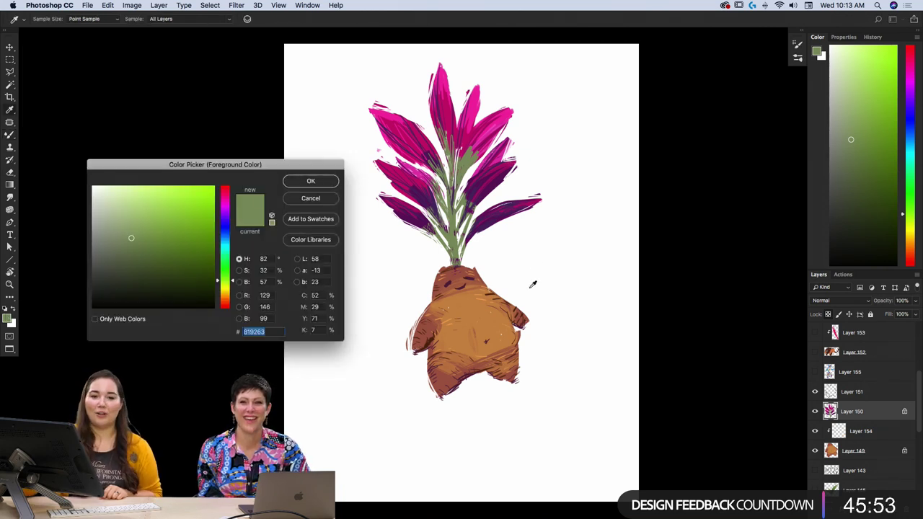
- Sample dark purple 631660 from a leaf for the stems, then switch to leaf pink ce1d70
left_click(493, 216)
left_click(310, 180)
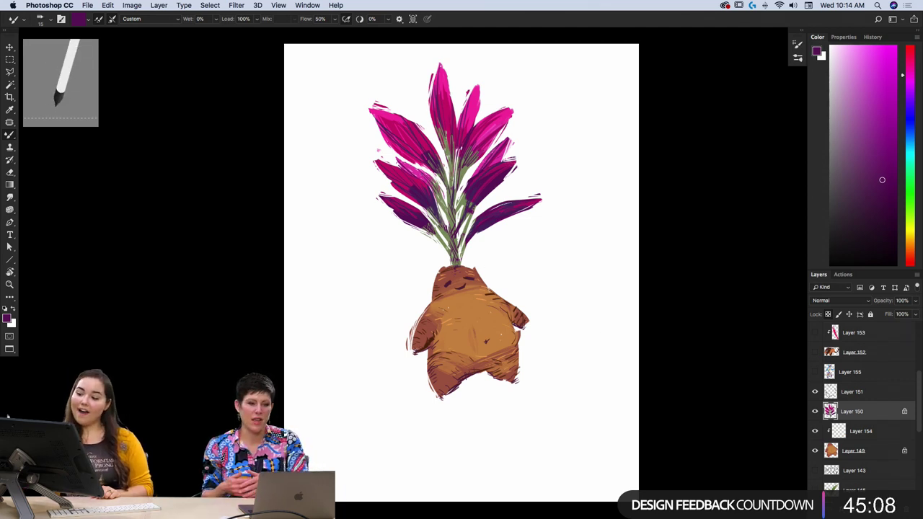
left_click(8, 318)
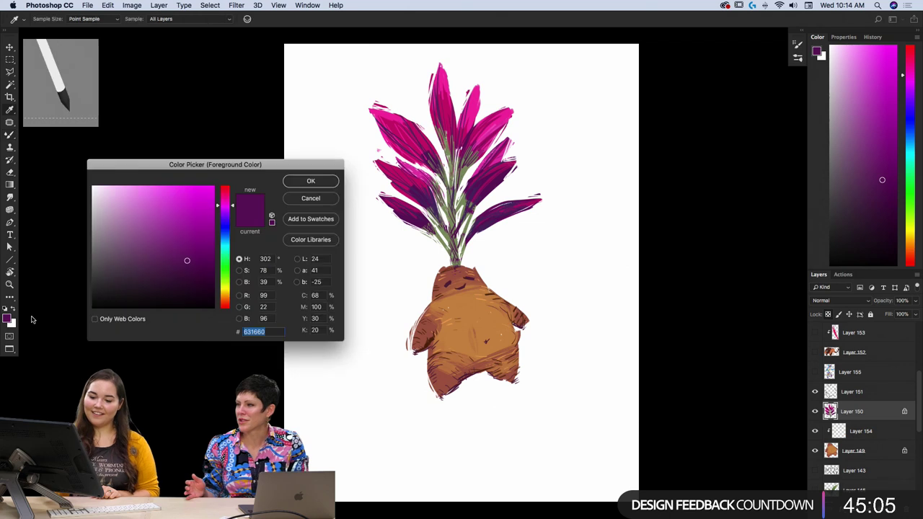
left_click(410, 135)
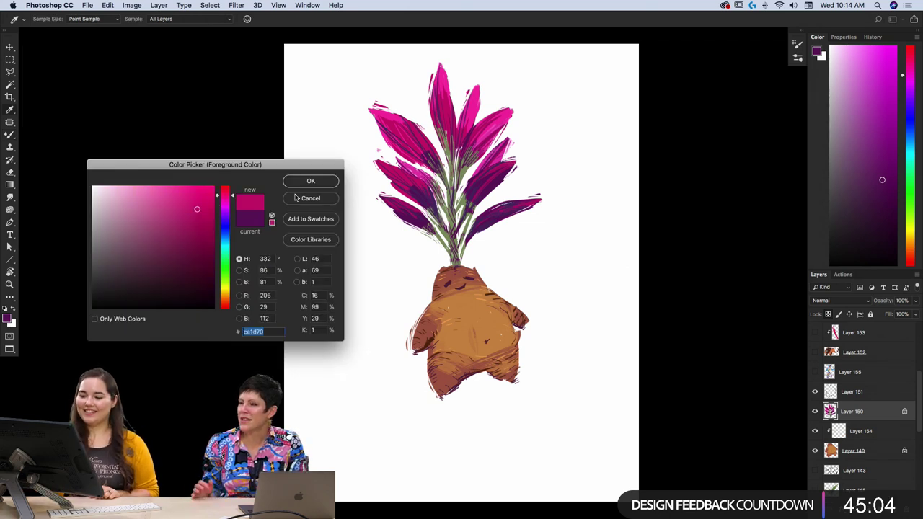
key("Return")
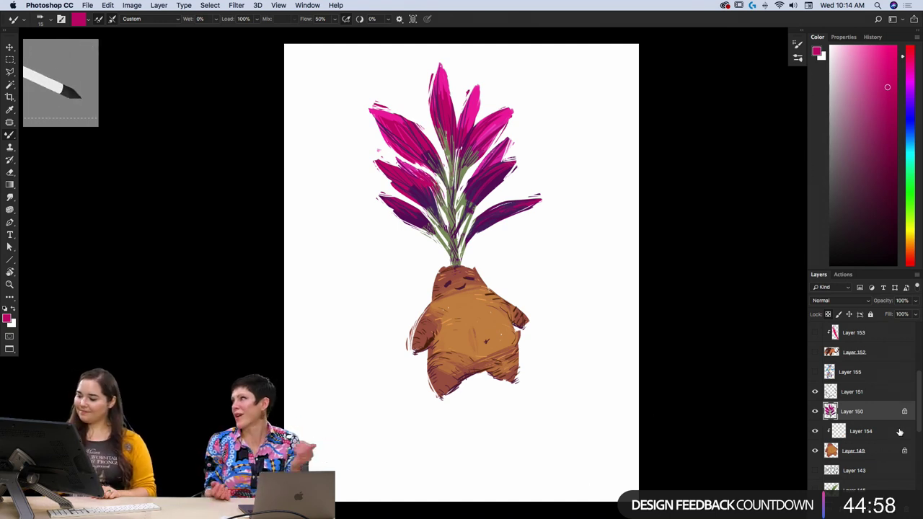
- Check the body by toggling Layer 151's visibility, then make Layer 151 the working layer
left_click(814, 392)
left_click(815, 391)
left_click(830, 392)
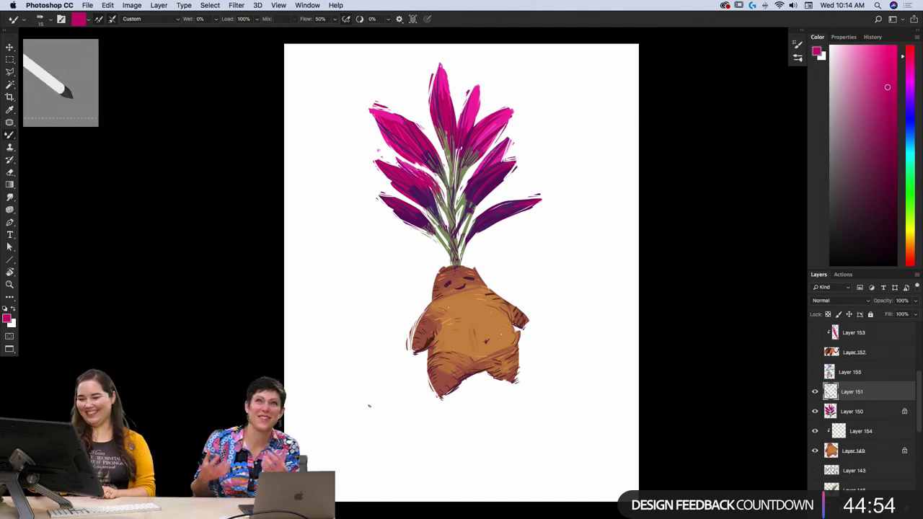
- Resample the leaf pink, brush brighter pink onto the leaf tips, and select Layer 150
key("i")
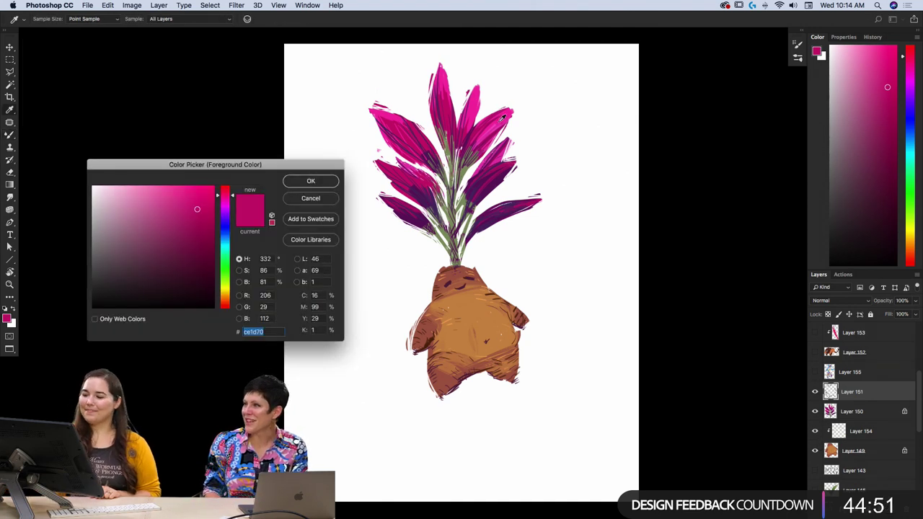
key("Return")
key("b")
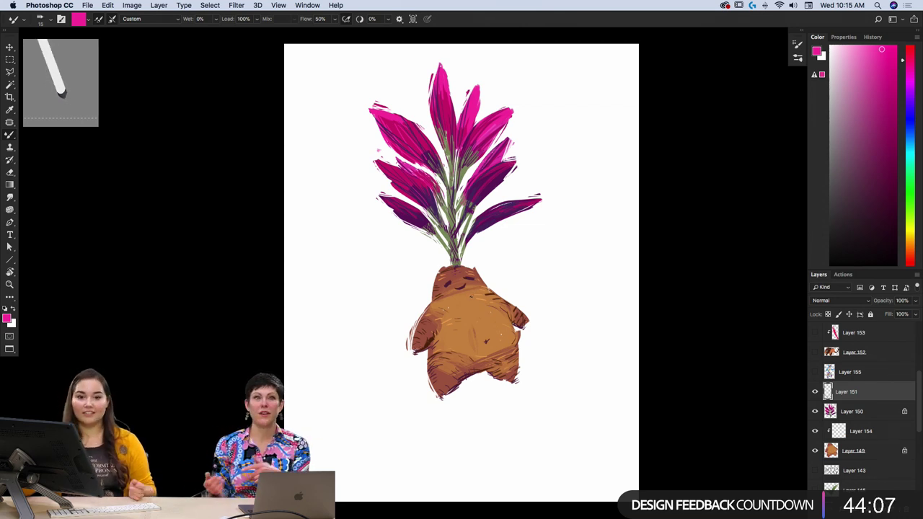
left_click(854, 410)
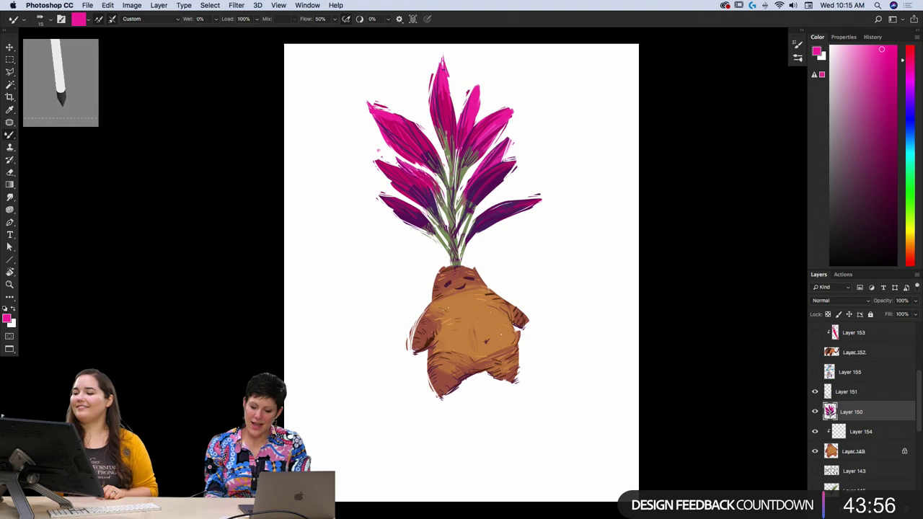
- Return to the brush and select Layer 149 holding the orange body
key("e")
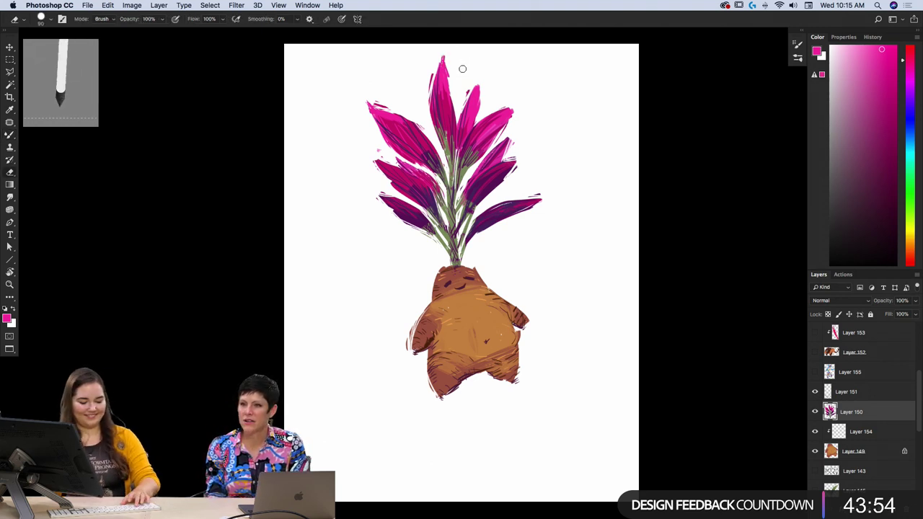
key("b")
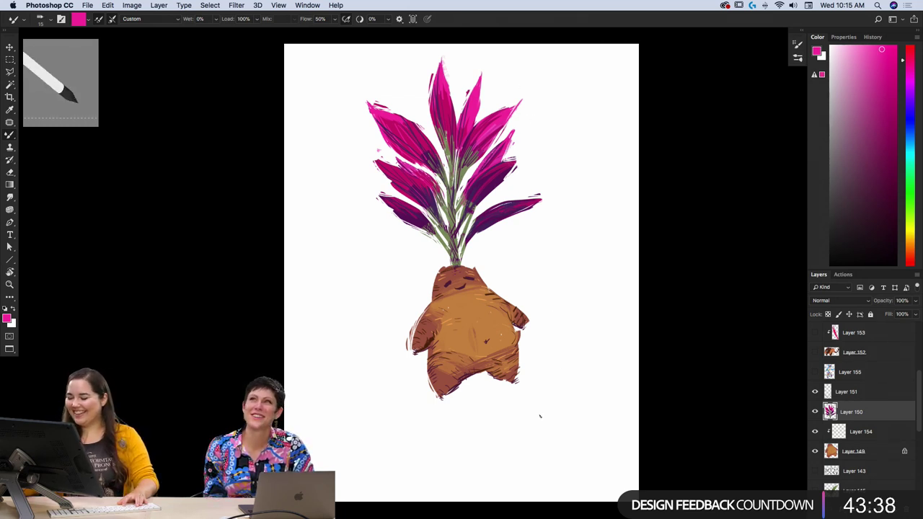
left_click(843, 393)
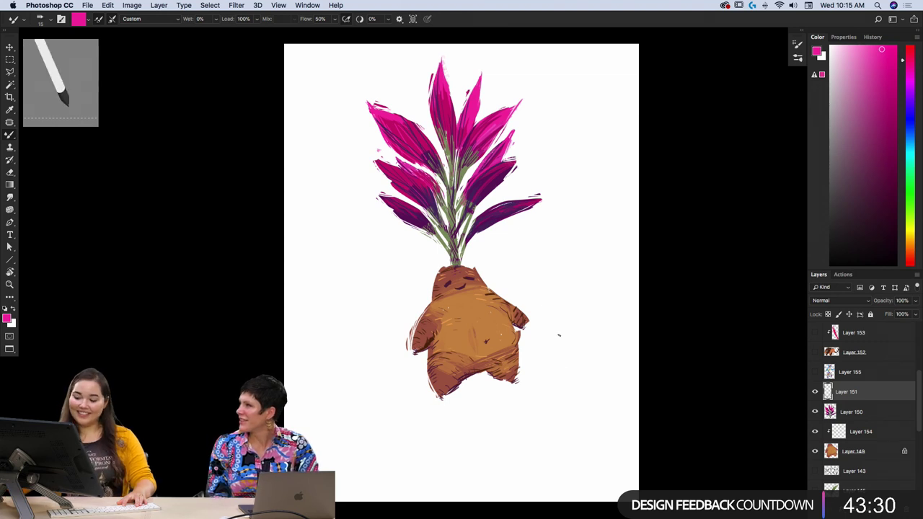
left_click(883, 454)
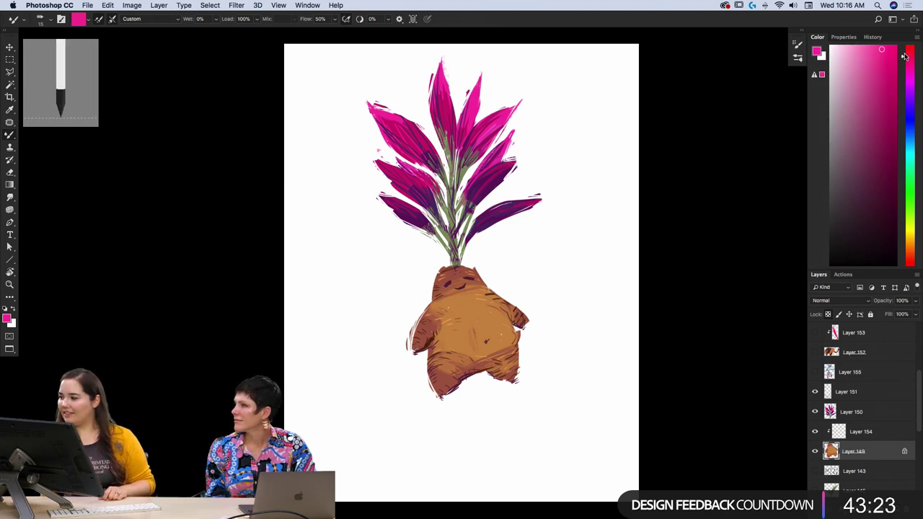
- Pick a deeper, slightly darkened crimson-pink in the Color panel
left_click(905, 55)
left_click(877, 94)
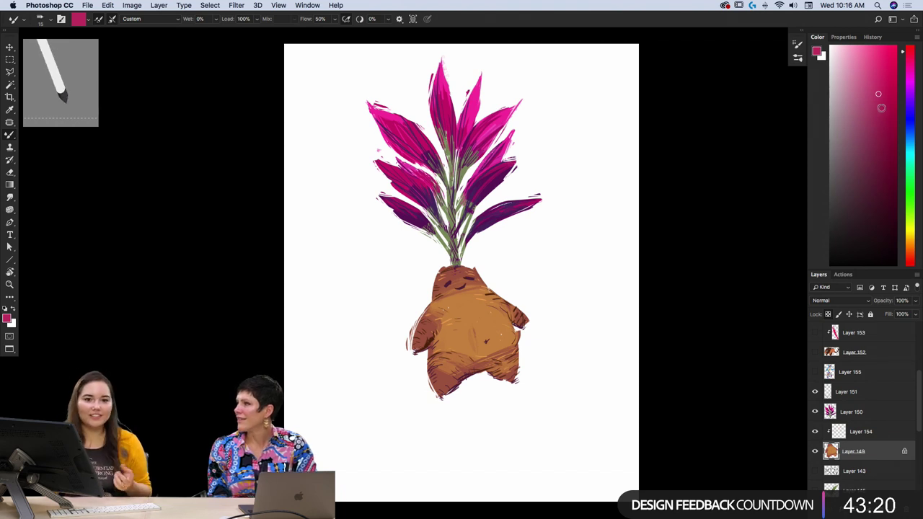
left_click(875, 101)
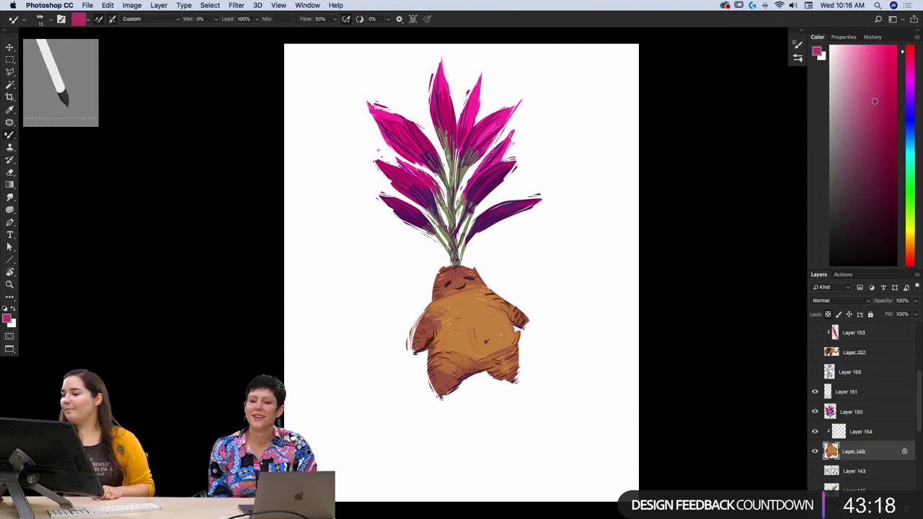
left_click(869, 139)
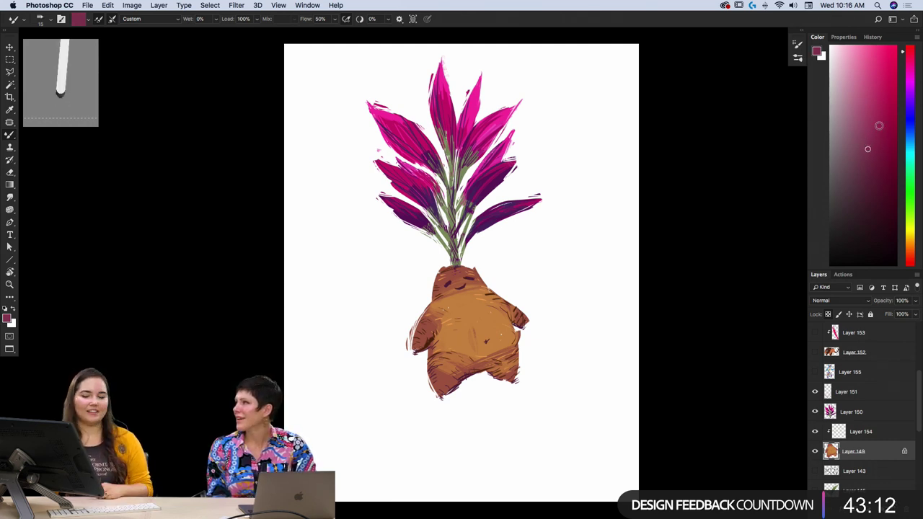
left_click(797, 60)
- Choose the Bristle Bomb brush, brighten the pink, and undo a trial stroke on the body
left_click(761, 242)
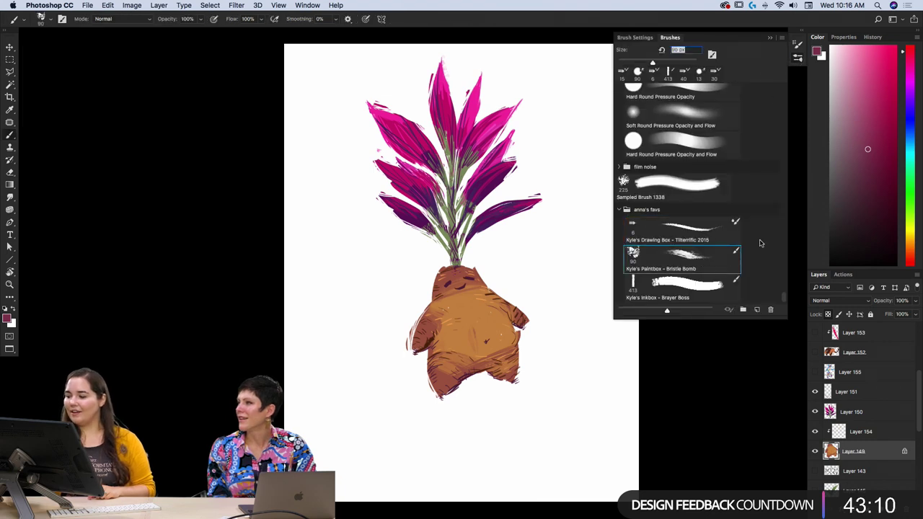
left_click_drag(885, 148, 884, 98)
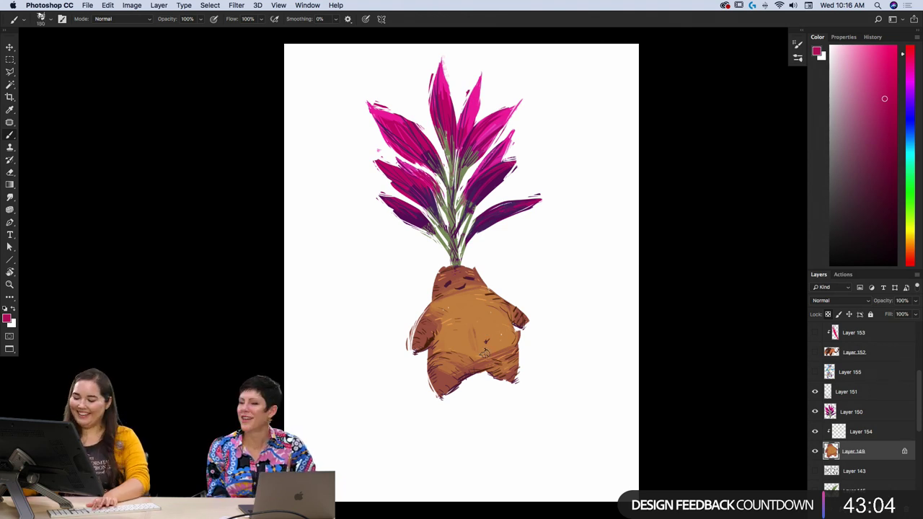
left_click_drag(447, 356, 518, 344)
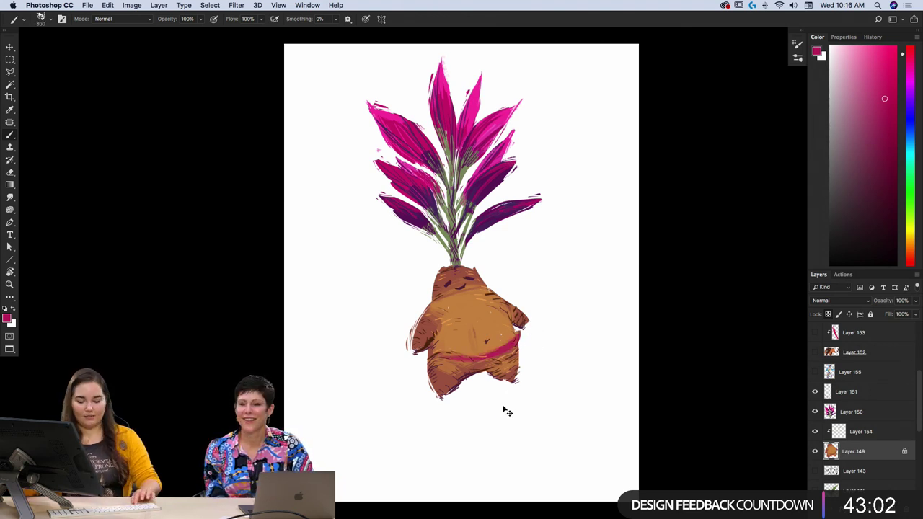
key("super+z")
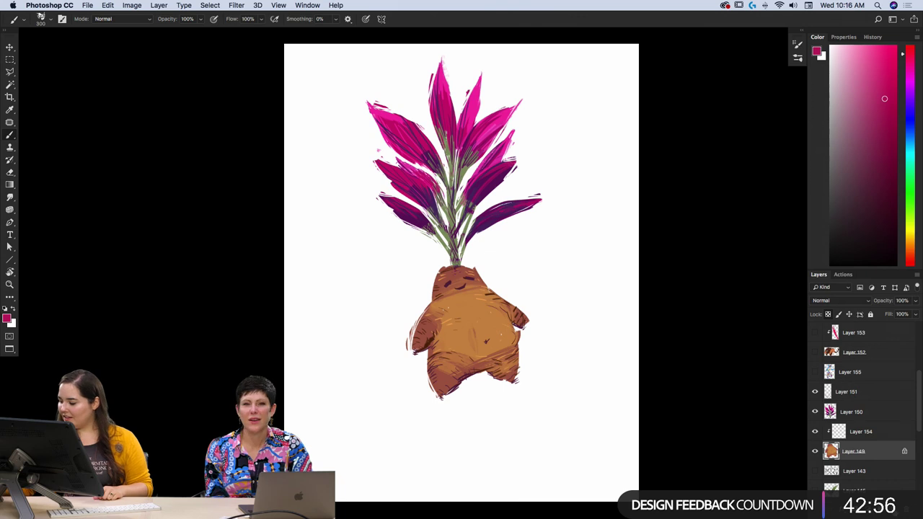
- Paint pink blush on the body's lower and upper-left edges on a new layer, at 62% opacity
key("super+shift+alt+n")
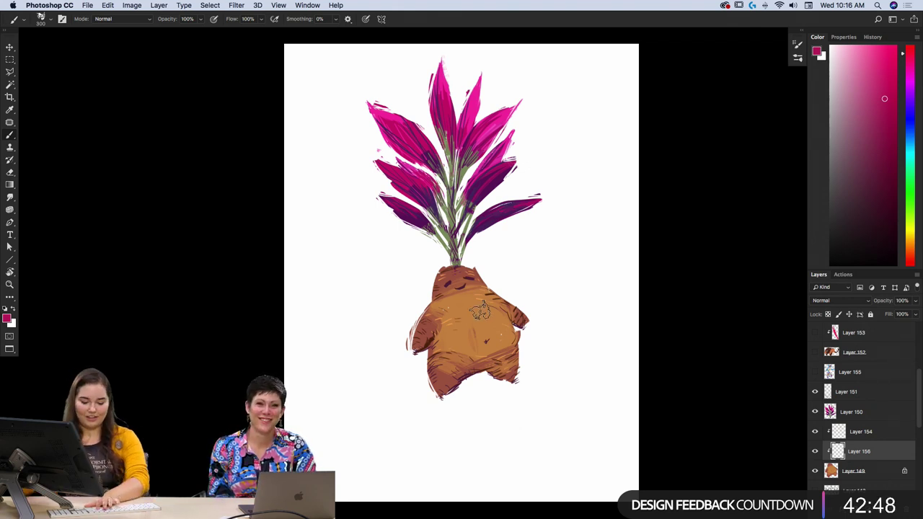
mouse_move(435, 349)
left_mouse_down()
mouse_move(514, 339)
mouse_move(507, 345)
mouse_move(513, 324)
mouse_move(526, 356)
mouse_move(516, 389)
left_mouse_up()
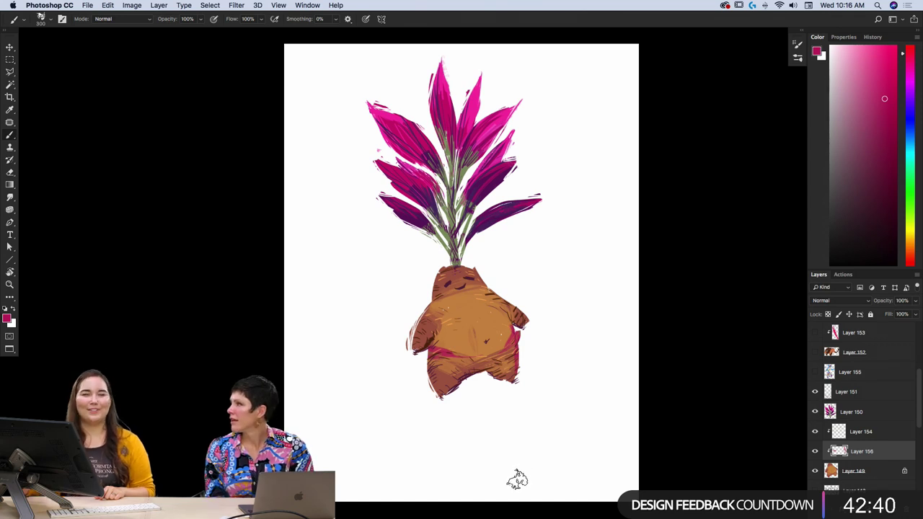
mouse_move(421, 317)
left_mouse_down()
mouse_move(440, 262)
mouse_move(450, 282)
left_mouse_up()
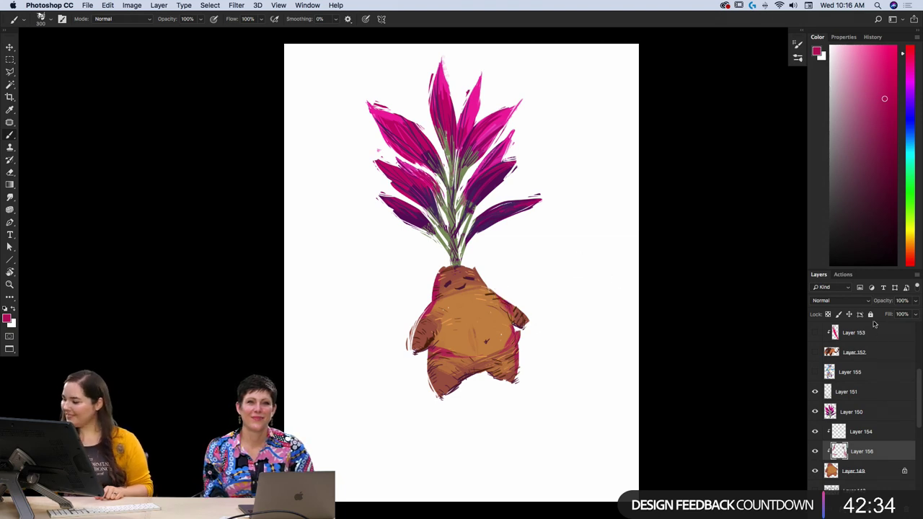
left_click_drag(891, 306, 886, 306)
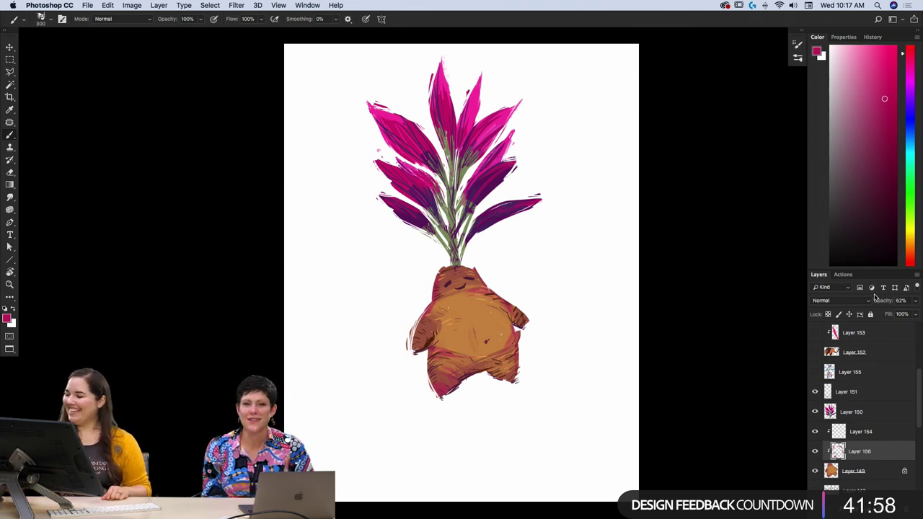
- Fade Layer 156 to 33%, select Layer 149, and pick a lighter pink for cheek blush
left_click_drag(885, 301, 878, 302)
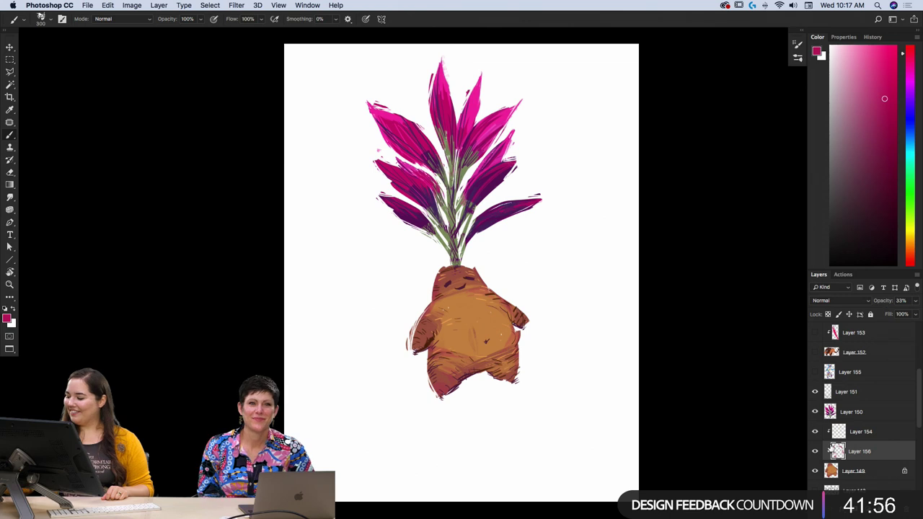
left_click(854, 471)
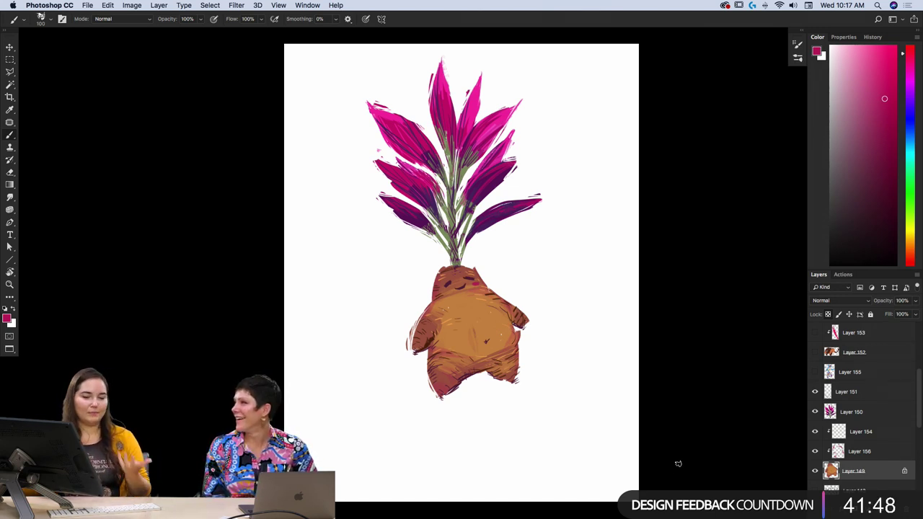
left_click_drag(884, 98, 879, 71)
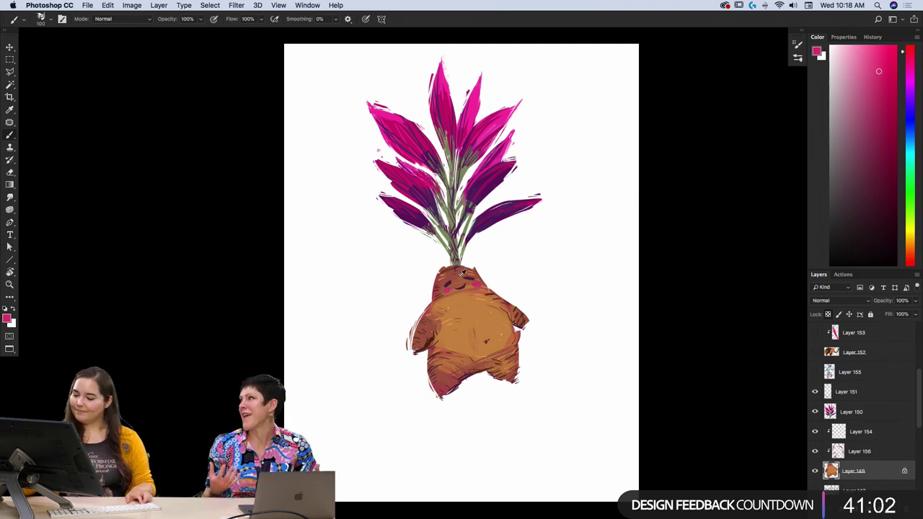
- Sample a reddish brown and then a pinkish red from the face, then switch to the Eraser
left_click(459, 276, "alt")
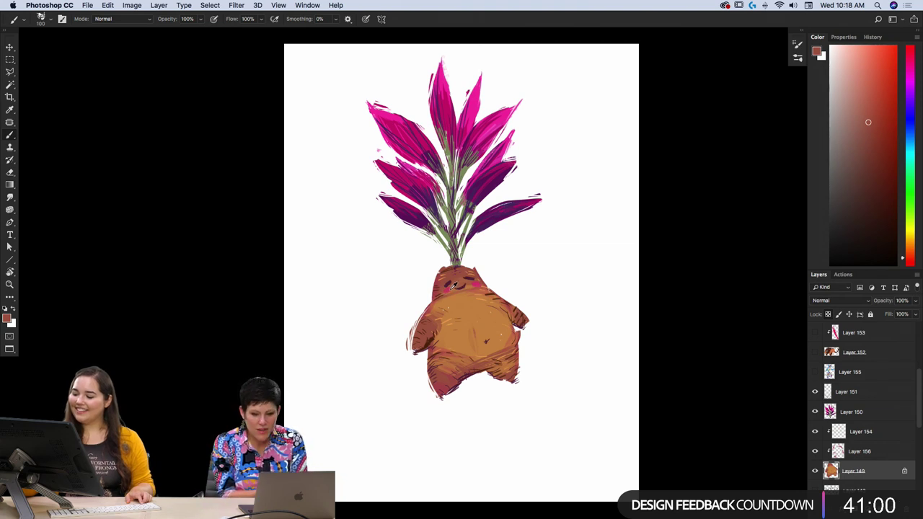
left_click(452, 285, "alt")
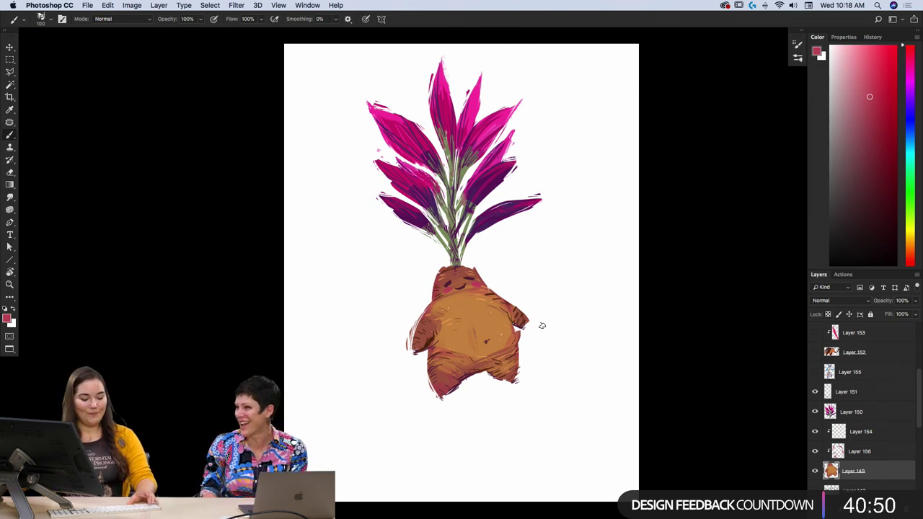
key("e")
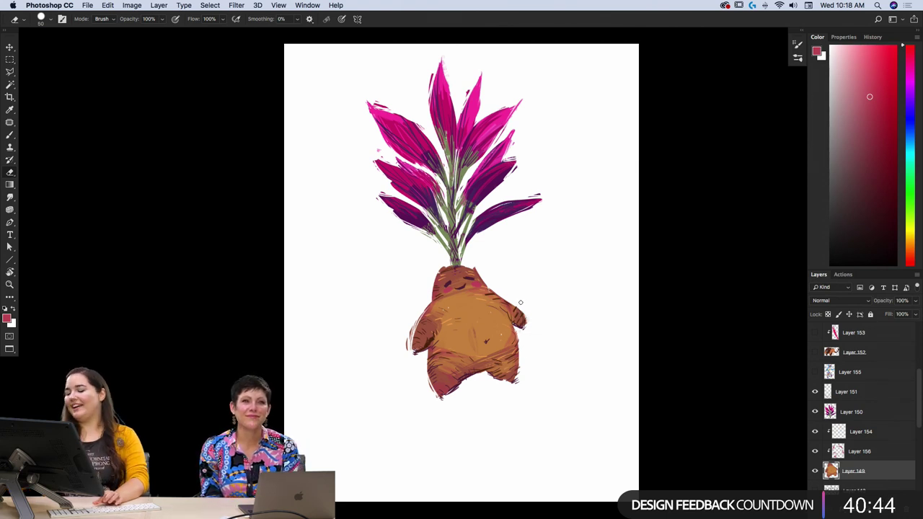
- Erase stray dark strokes along the body's left edge and select Layer 154
left_click_drag(413, 320, 412, 350)
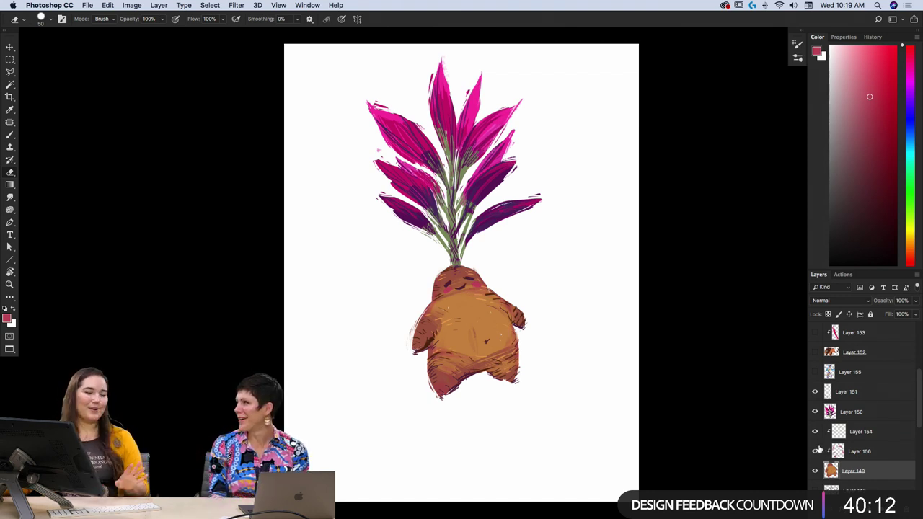
left_click(845, 434)
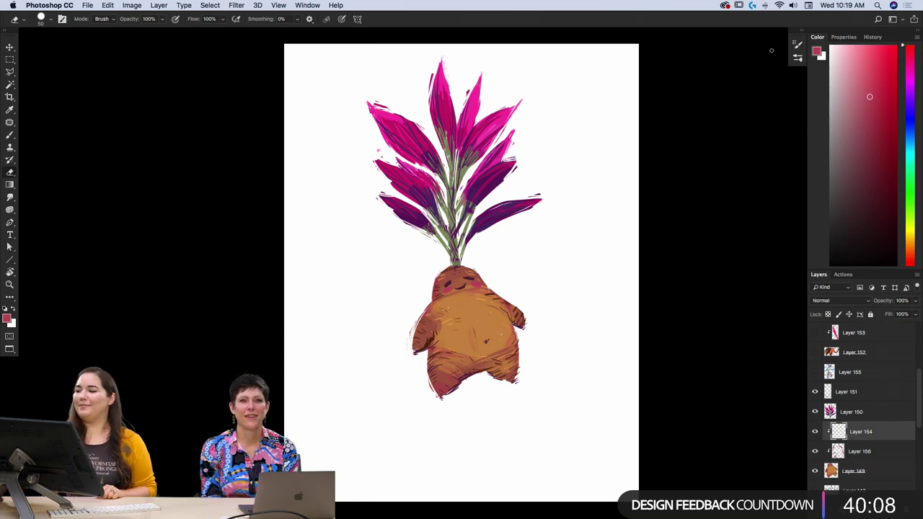
- Choose the Tilterrific brush, pick a dark red in the Color panel, and select Layer 150
left_click(796, 58)
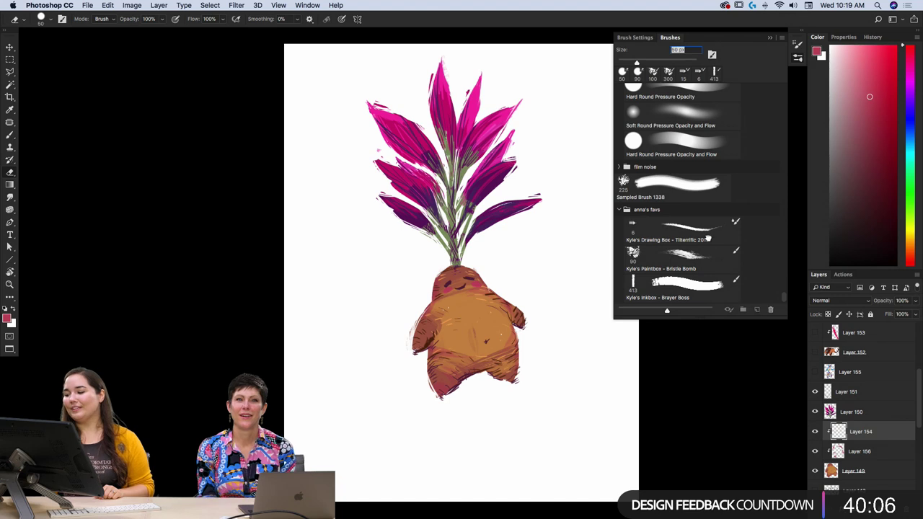
left_click(708, 238)
left_click(796, 58)
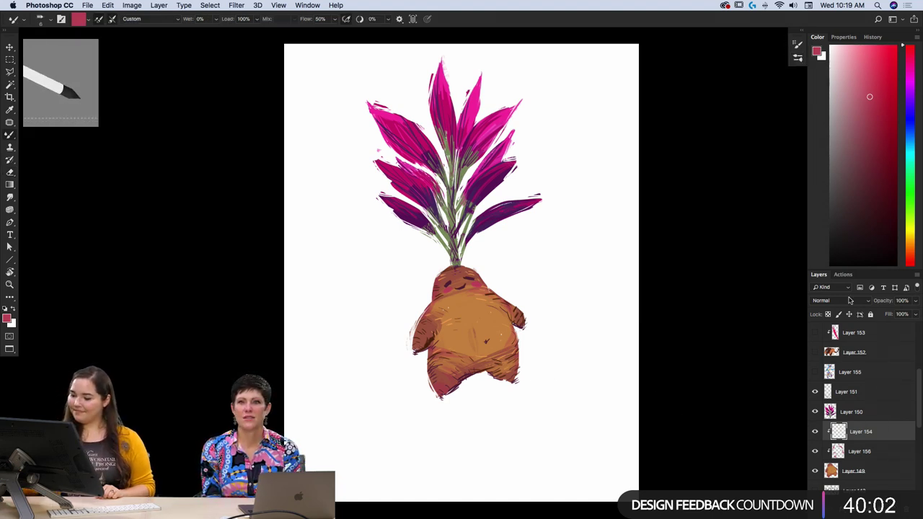
left_click(867, 164)
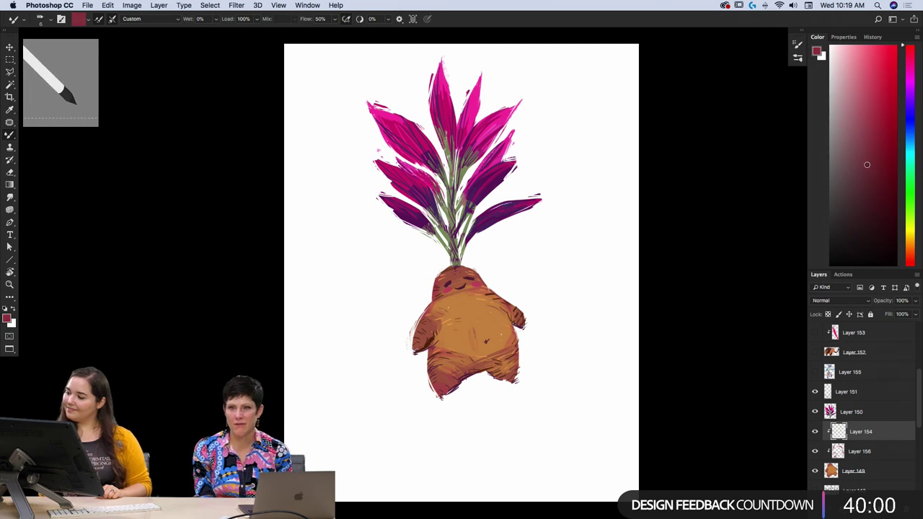
left_click(873, 193)
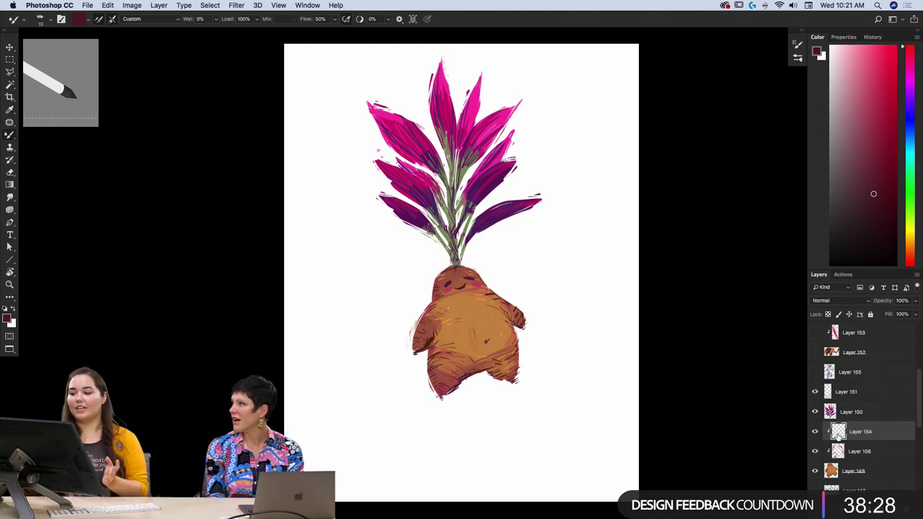
left_click(851, 412)
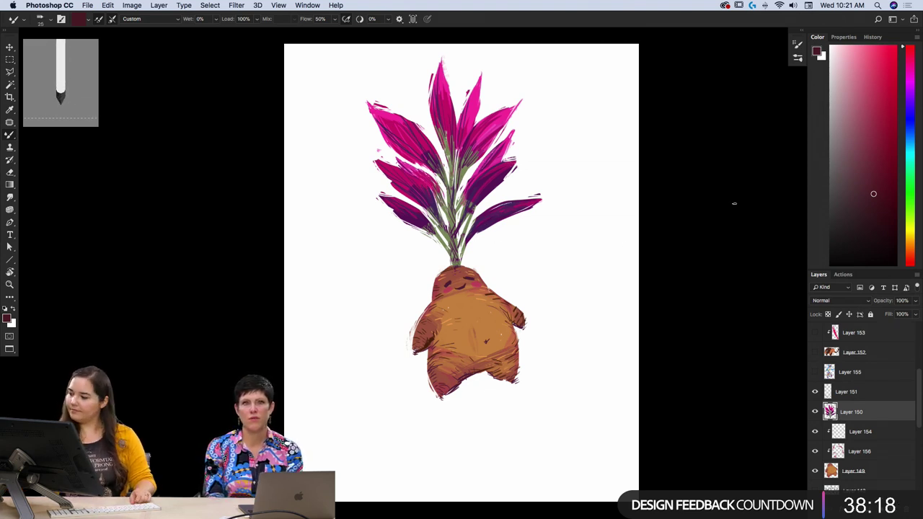
- Sample the leaves' pink and paint strokes down among the stems and over the leaves
left_click(7, 317)
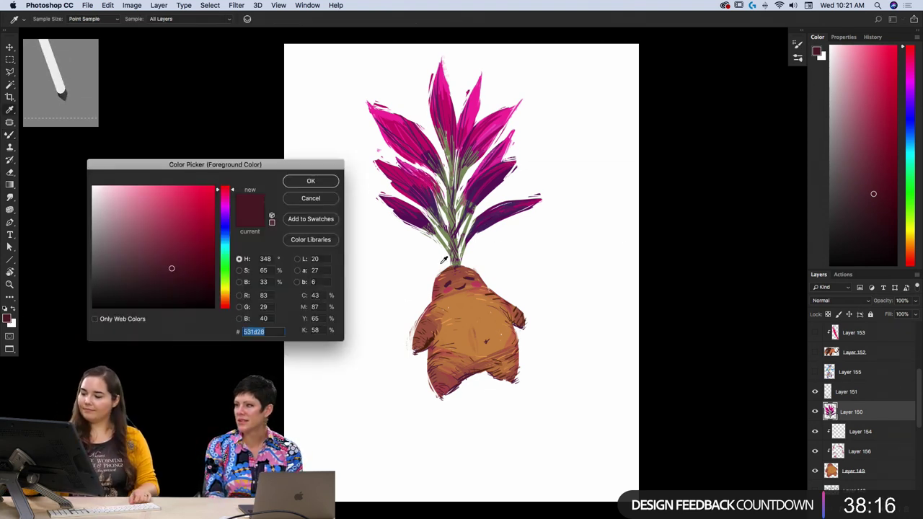
left_click(425, 178)
left_click(317, 181)
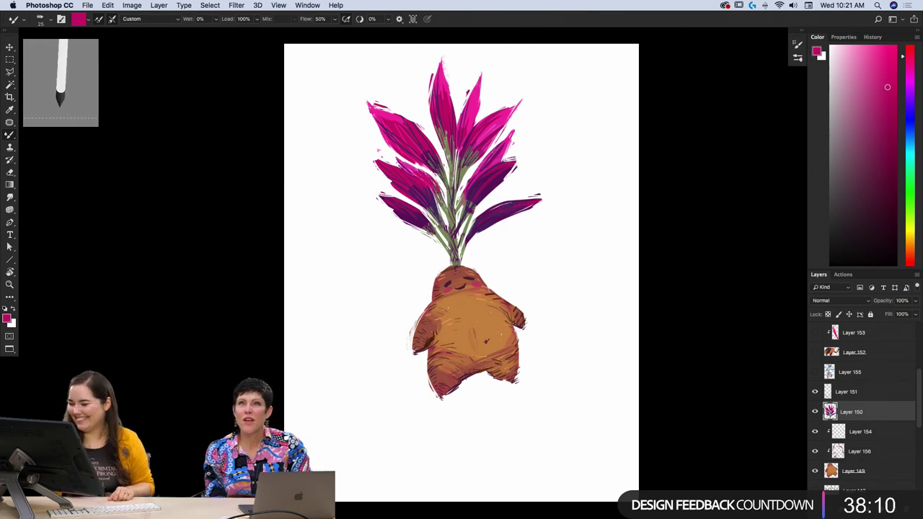
mouse_move(446, 202)
left_mouse_down()
mouse_move(442, 218)
mouse_move(461, 248)
left_mouse_up()
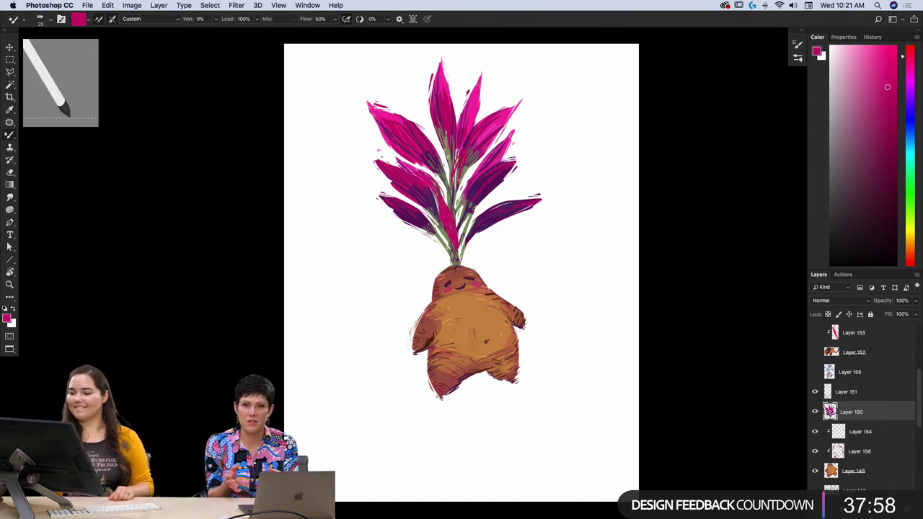
left_click_drag(452, 183, 457, 191)
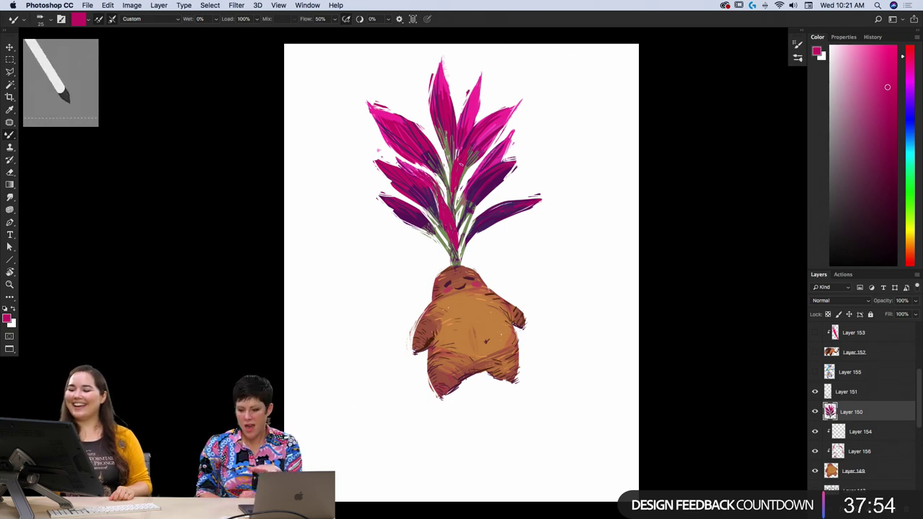
left_click_drag(462, 178, 471, 158)
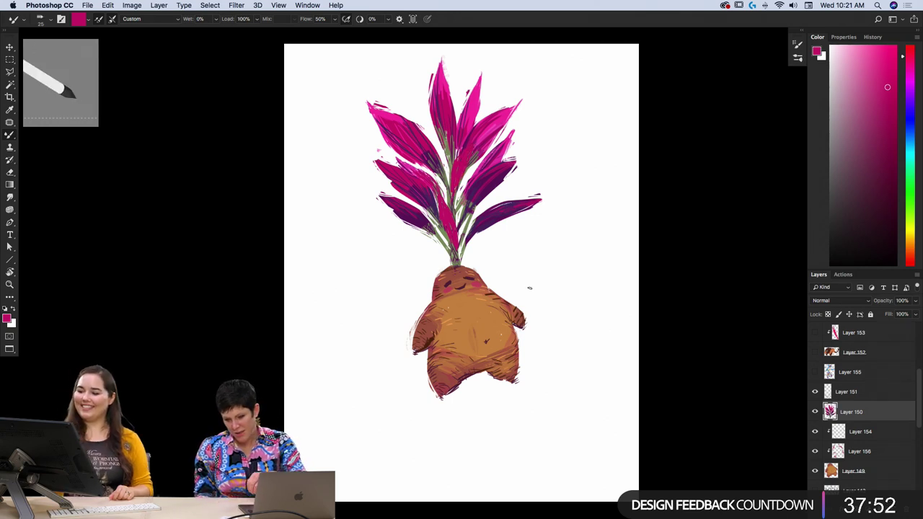
- Set a lighter leaf pink as background colour and bright pink fa38a6 as foreground
left_click(12, 321)
left_click(504, 122)
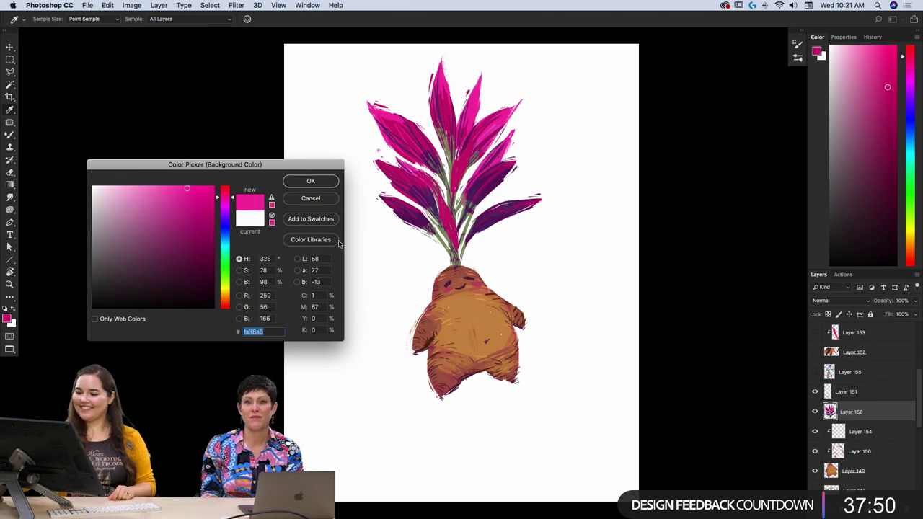
key("Return")
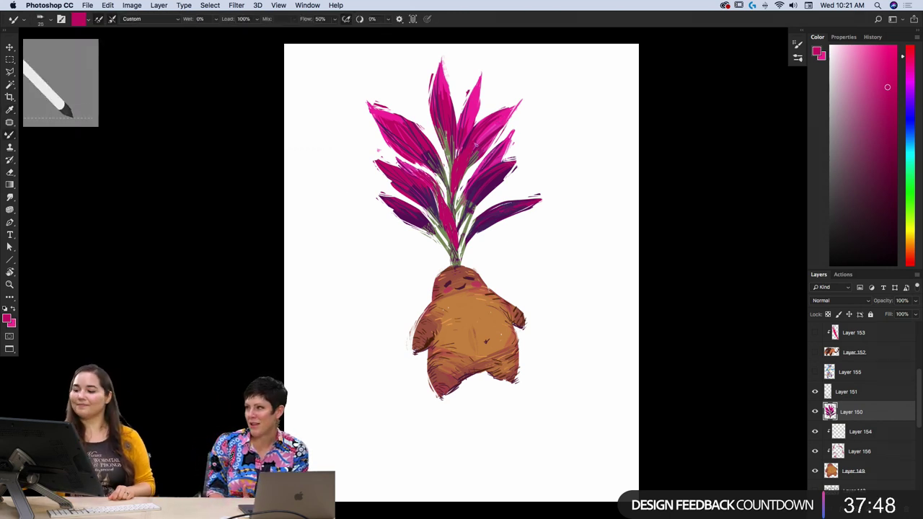
left_click(9, 318)
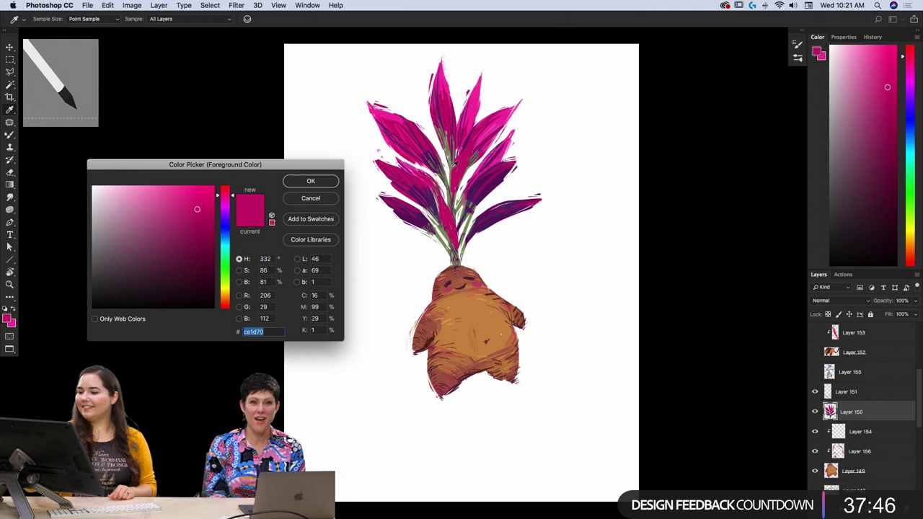
left_click(506, 115)
left_click(331, 181)
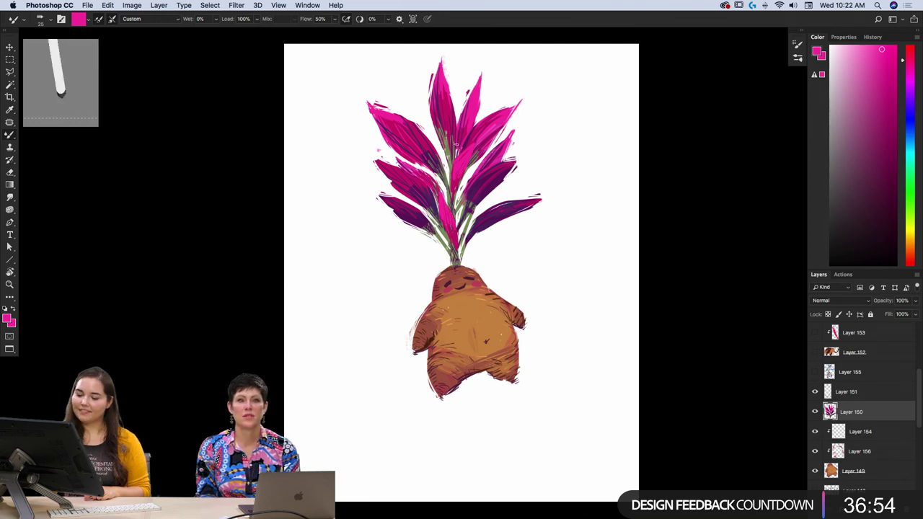
- Set the foreground colour to dark purple 522666 sampled from the leaves
left_click(8, 318)
left_click(499, 220)
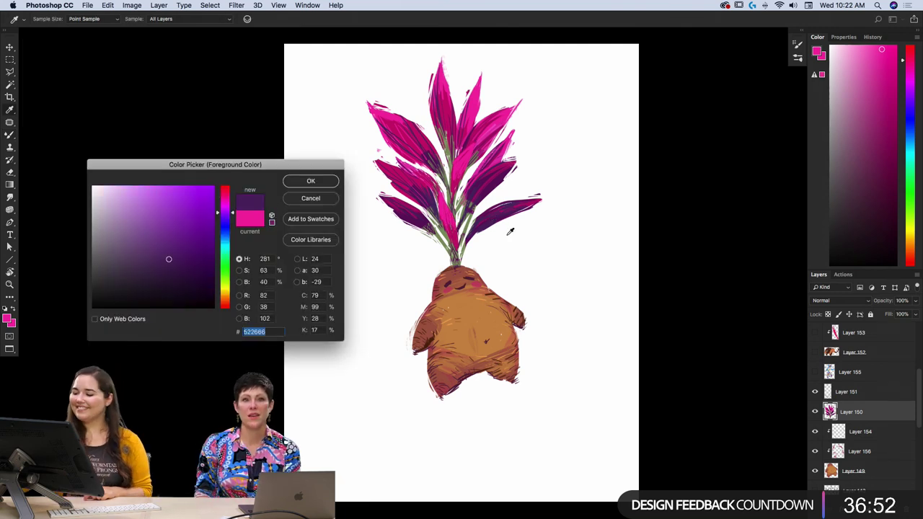
left_click(310, 181)
right_click(447, 65)
key("Escape")
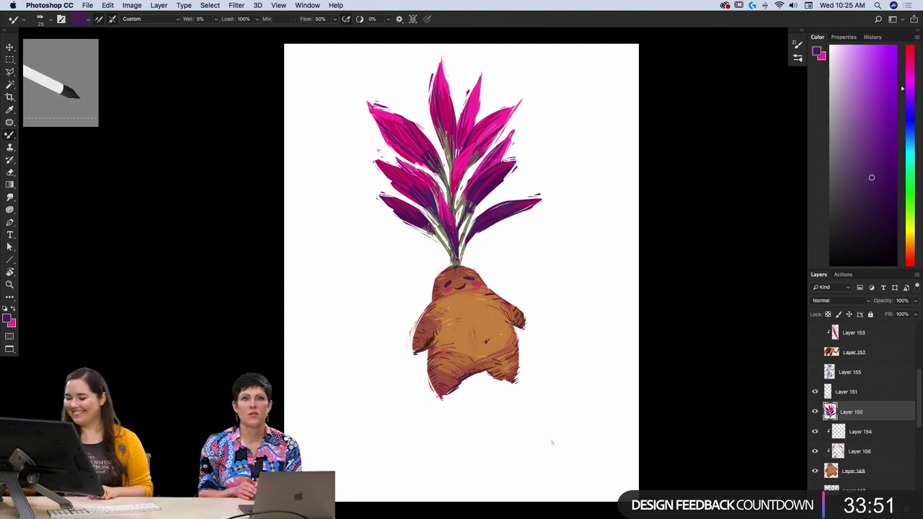
- Sample the stems' green from the canvas as the foreground colour
left_click(8, 319)
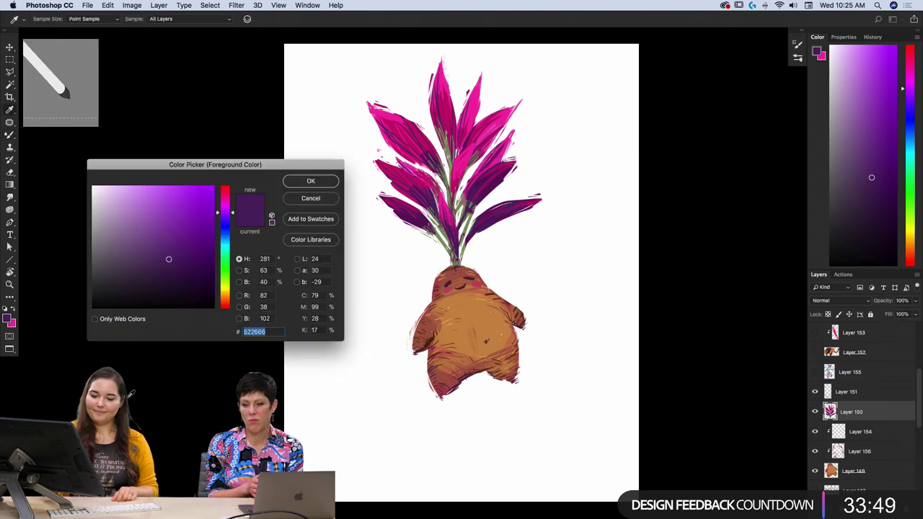
left_click(448, 227)
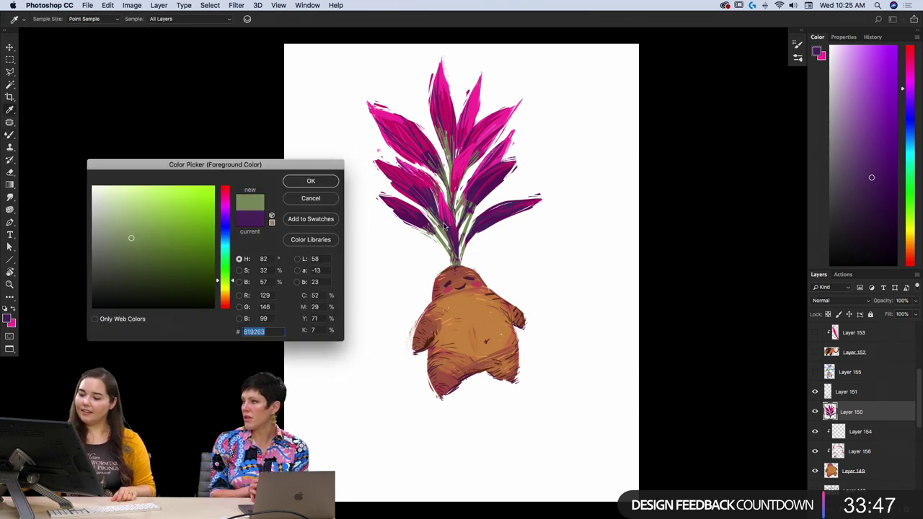
left_click(311, 181)
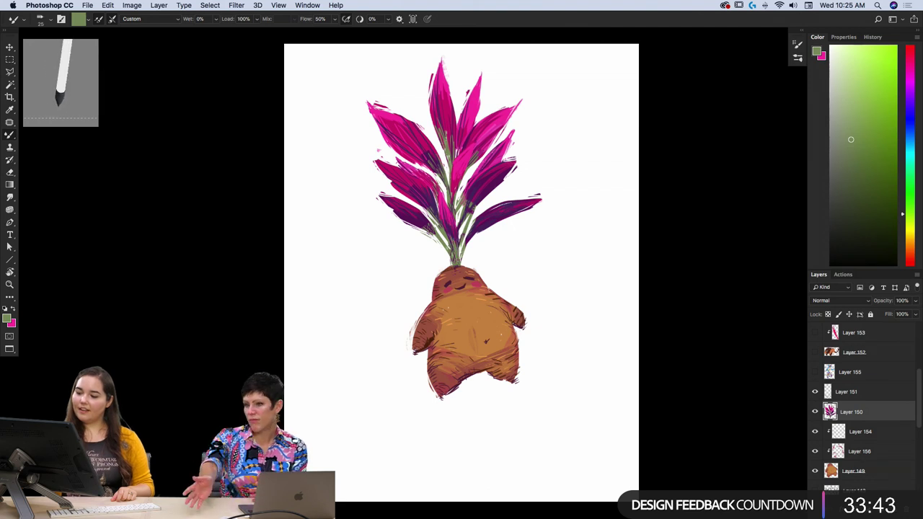
- Sample a leaf's dark purple 4d2a66 as the new paint colour
left_click(8, 318)
left_click(491, 220)
left_click(312, 183)
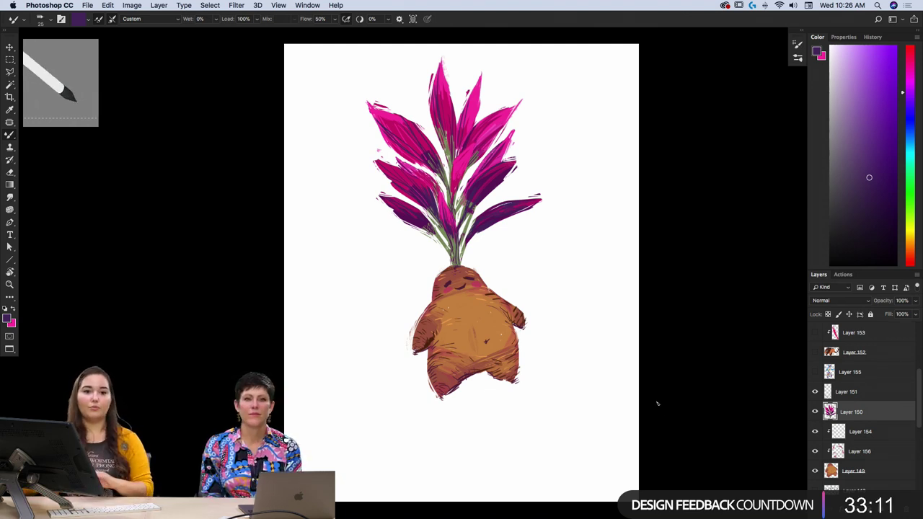
- Select Layer 154 instead of Layer 156, then switch from the eraser back to the blending brush
left_click(855, 451)
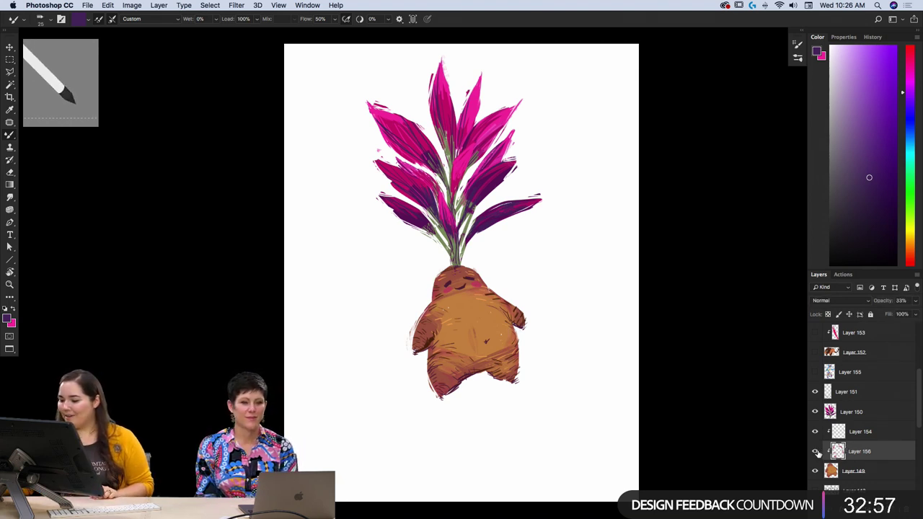
left_click(865, 434)
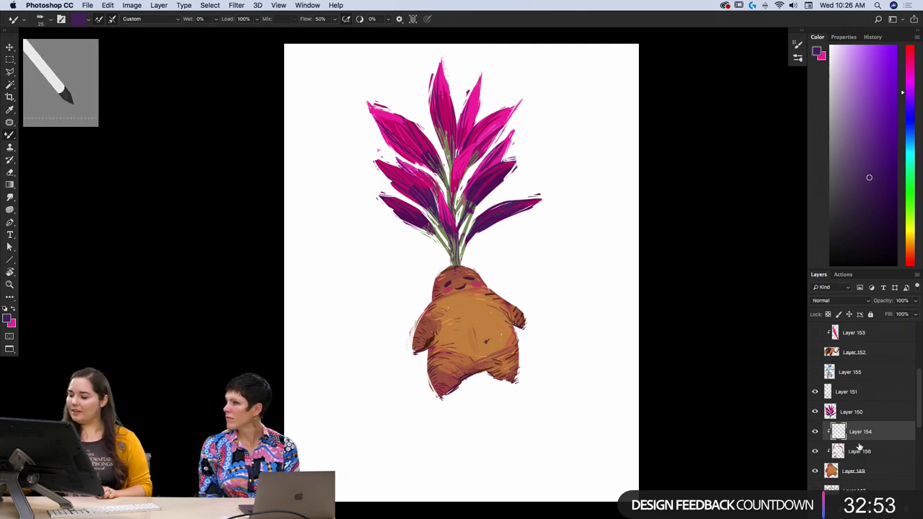
key("e")
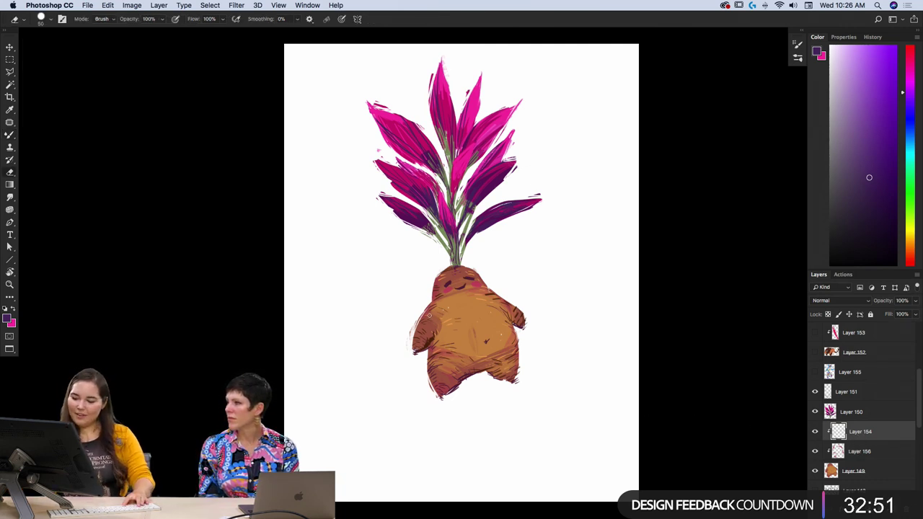
key("b")
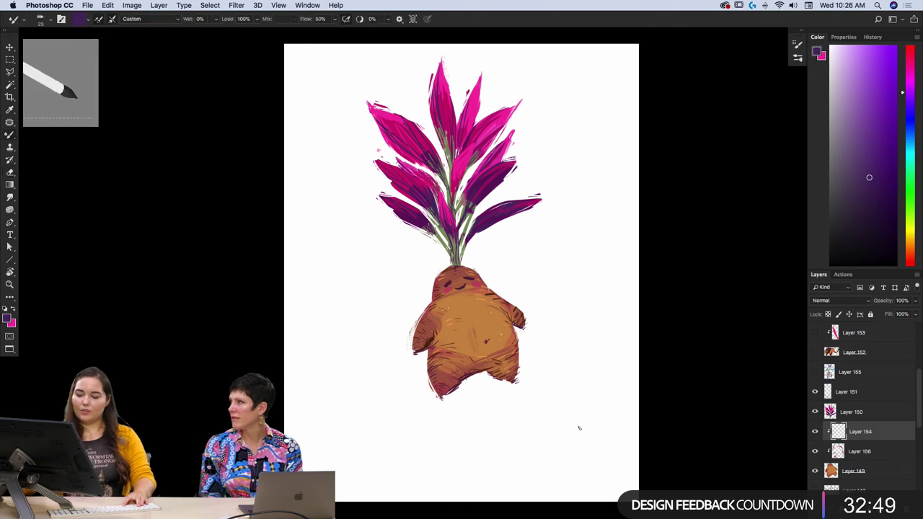
- Eyedrop the root body to set orange cc8b46 as the foreground colour
left_click(9, 317)
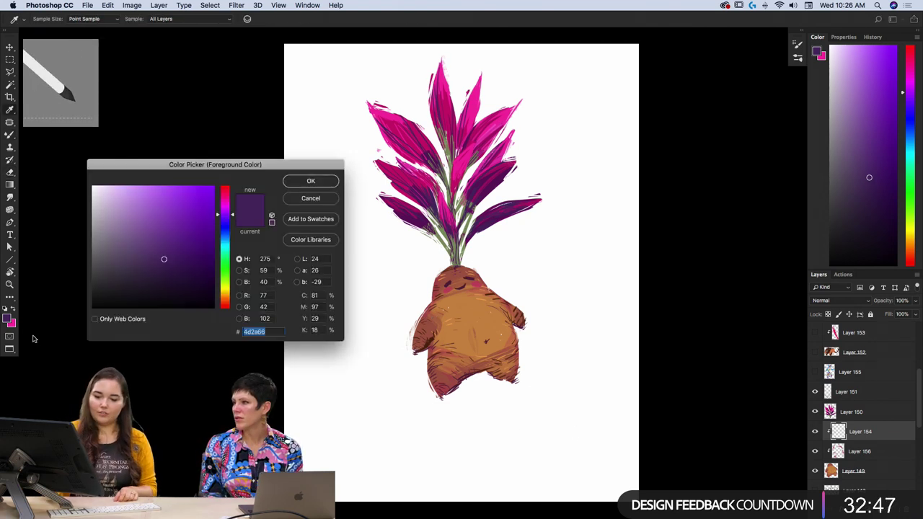
left_click(454, 317)
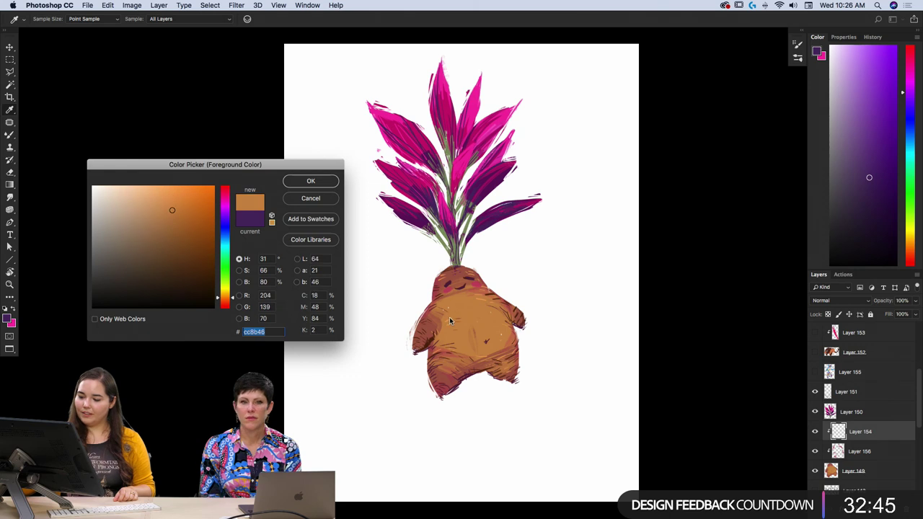
left_click(326, 184)
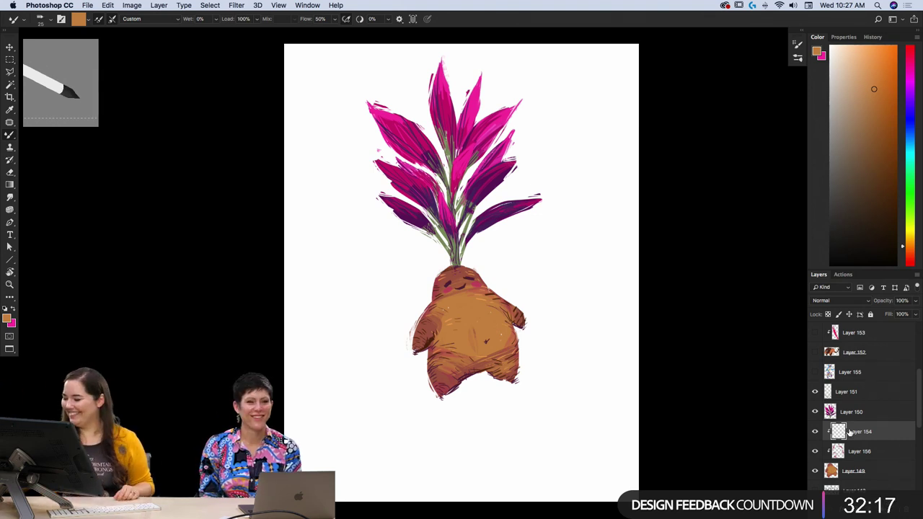
- On Layer 151, set the foreground colour to pink f93f74
left_click(833, 396)
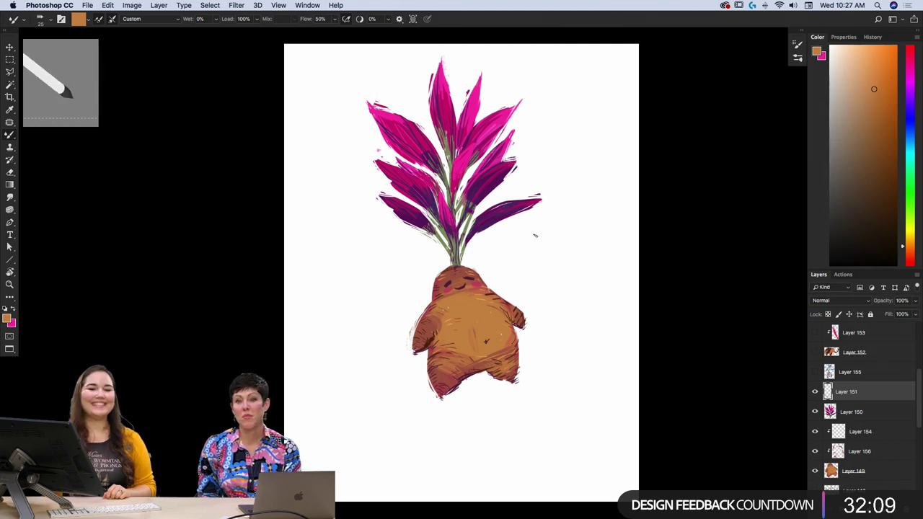
left_click(8, 319)
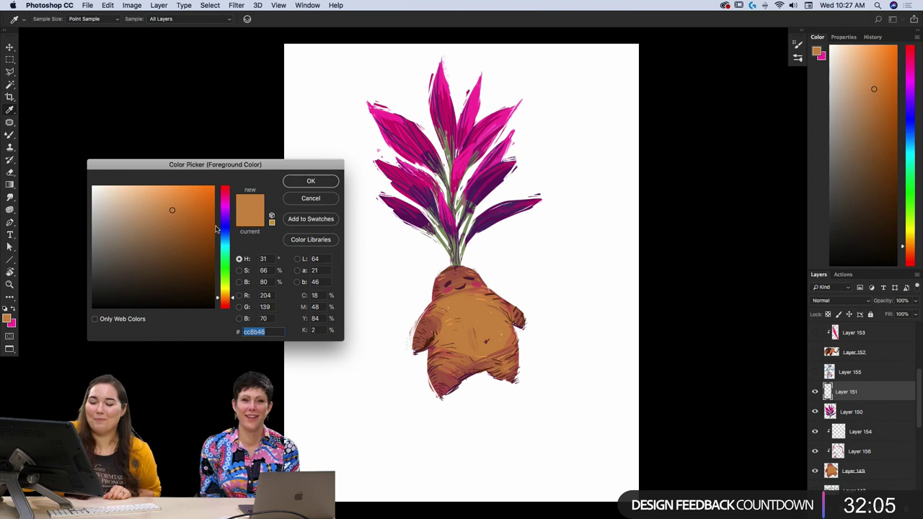
left_click(464, 162)
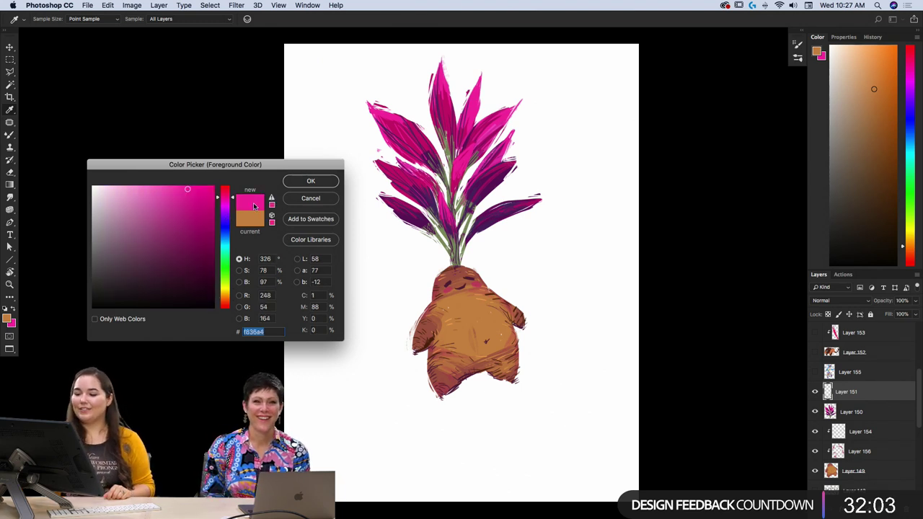
left_click(310, 181)
key("b")
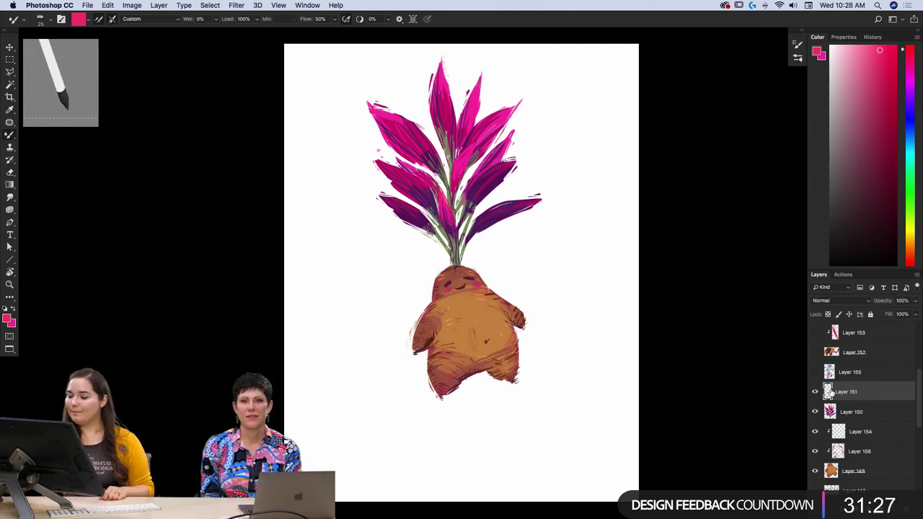
- Toggle Layer 151 off and on to compare the body, then try dark brown 542406
left_click(817, 392)
left_click(816, 392)
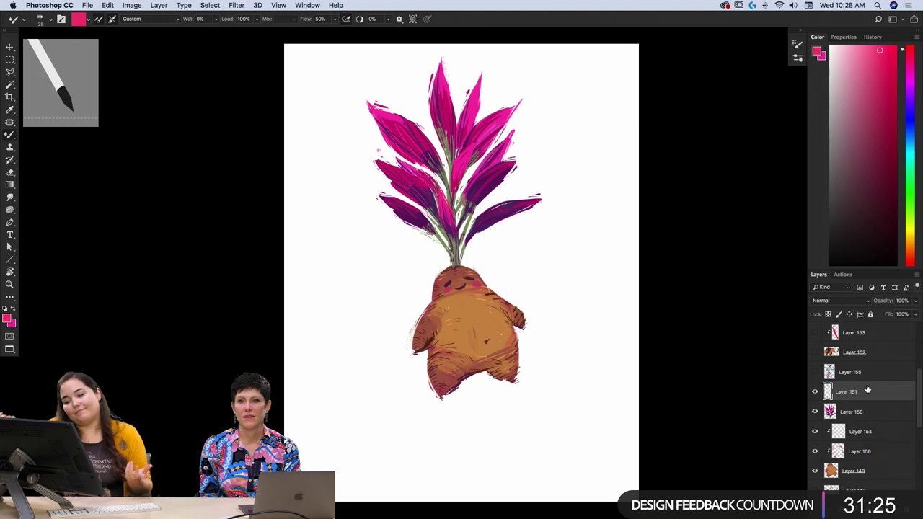
left_click(7, 317)
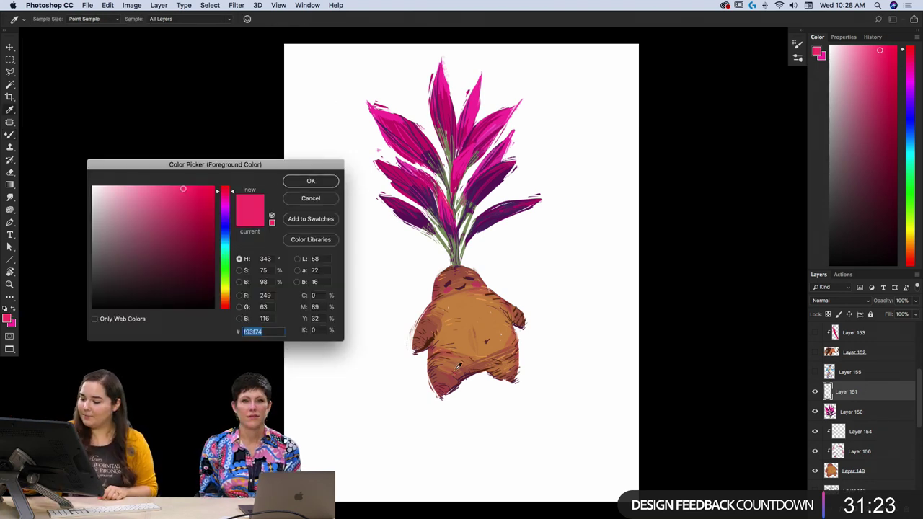
left_click(436, 325)
key("Return")
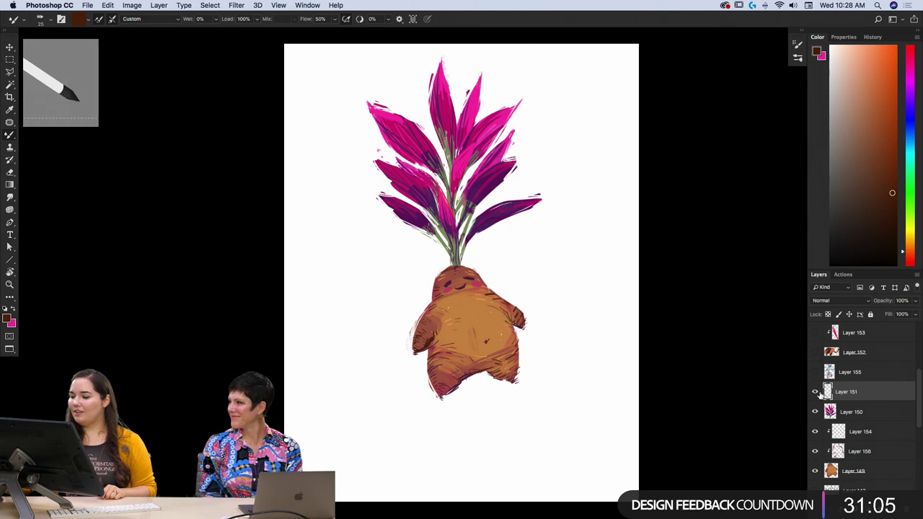
- Try magenta f546ce, then settle on dark purple 631660 as the paint colour
left_click(10, 318)
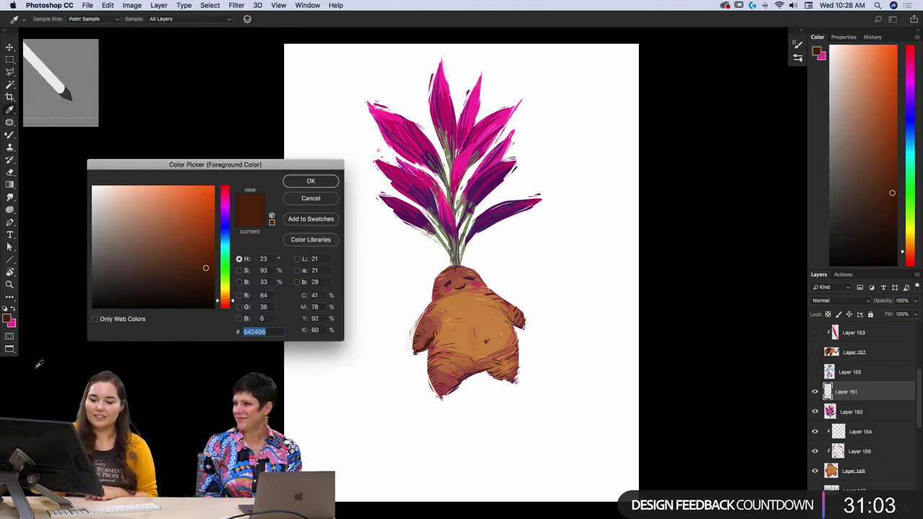
left_click(432, 116)
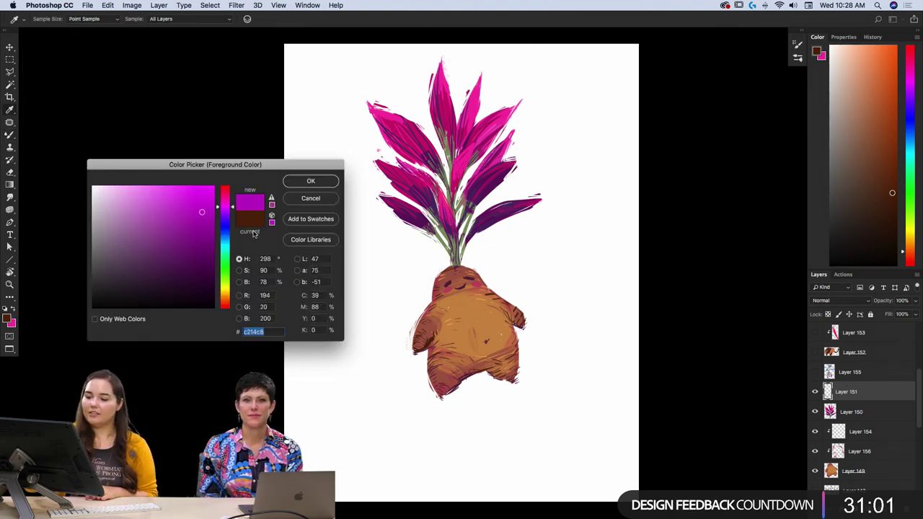
left_click_drag(230, 207, 179, 190)
left_click(311, 181)
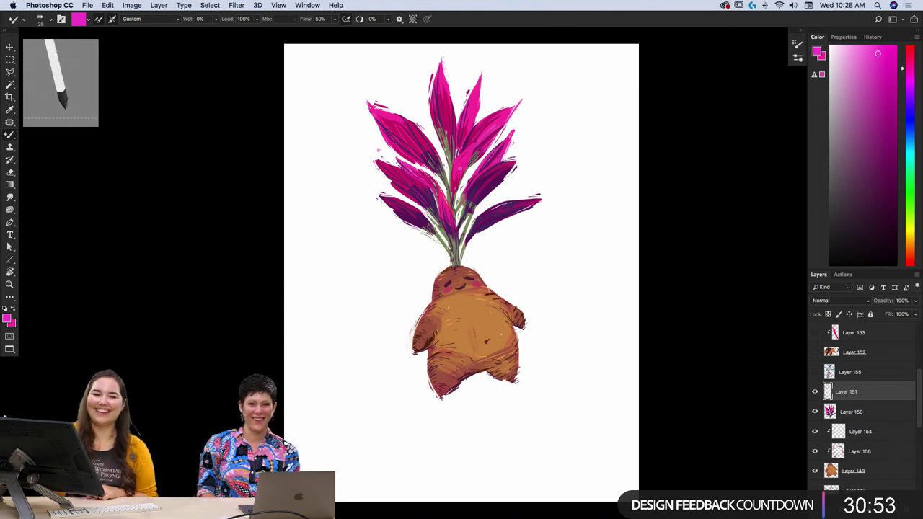
left_click(9, 322)
left_click(185, 259)
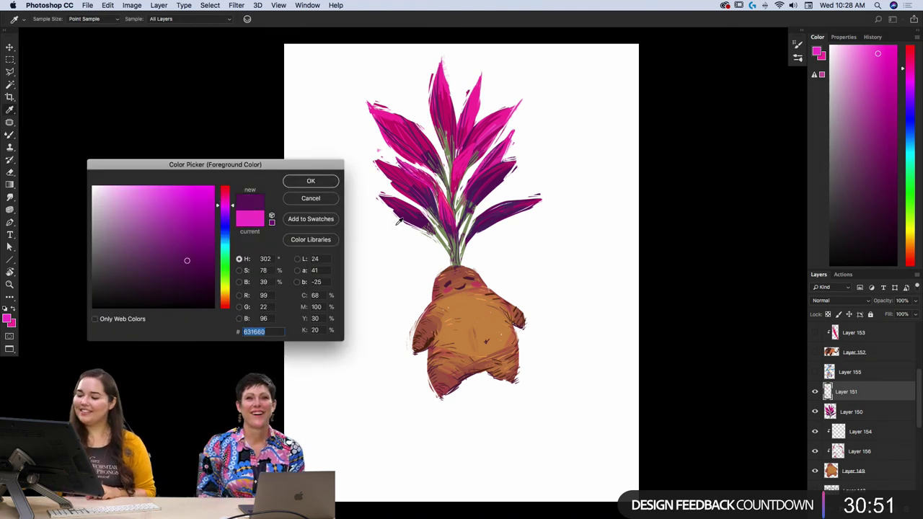
left_click(311, 180)
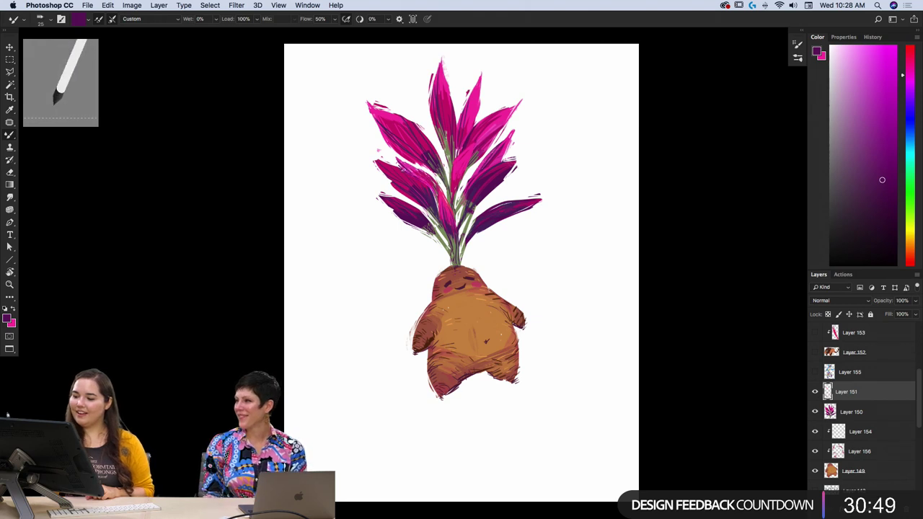
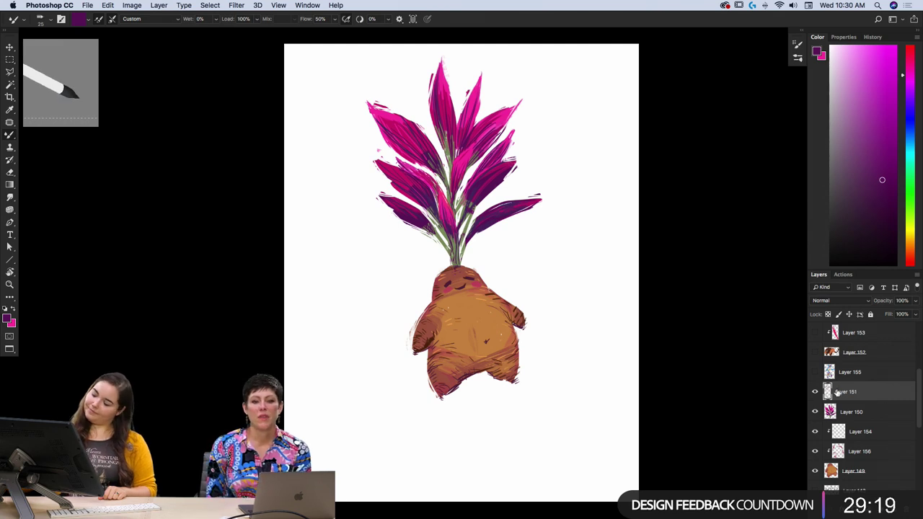
- Show and then hide the Cordyline Fruticosa reference photo
scroll(915, 378, "up", 4)
left_click(815, 372)
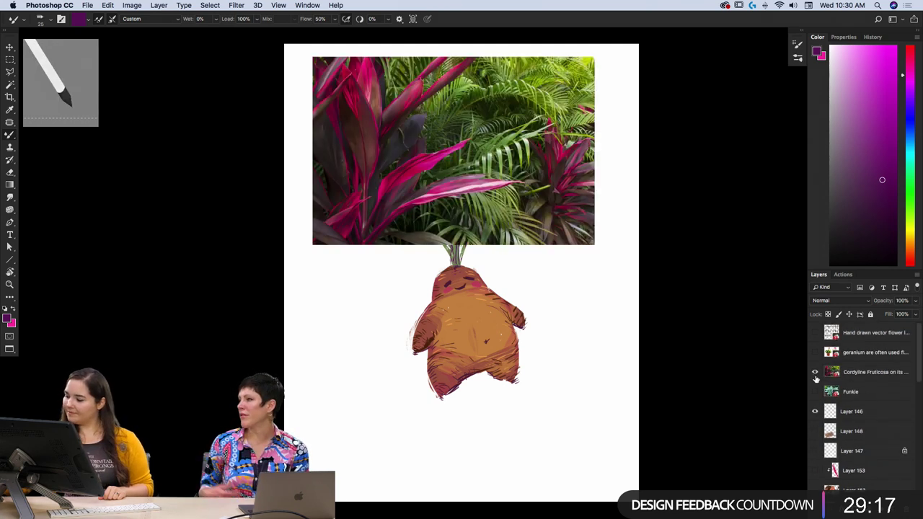
left_click(813, 372)
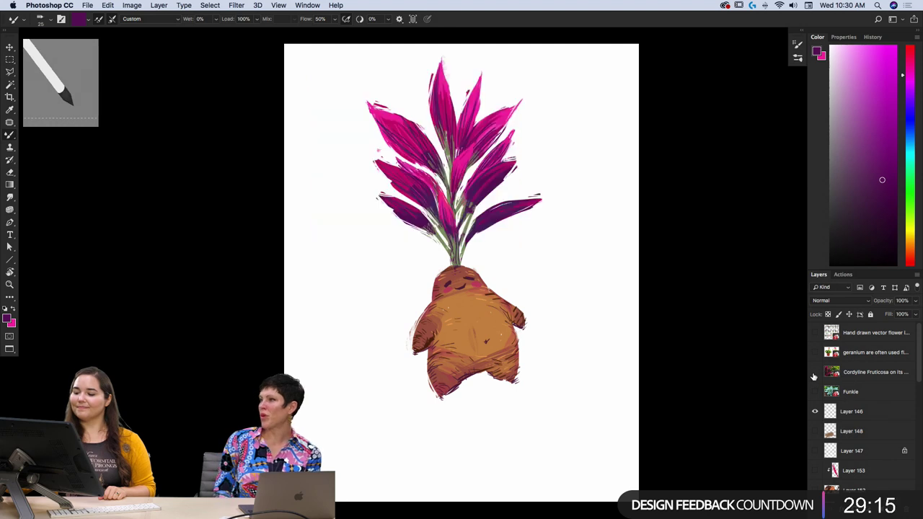
- Show Layer 155, lower its opacity to 45%, hide it again, and select Layer 150
scroll(859, 462, "down", 4)
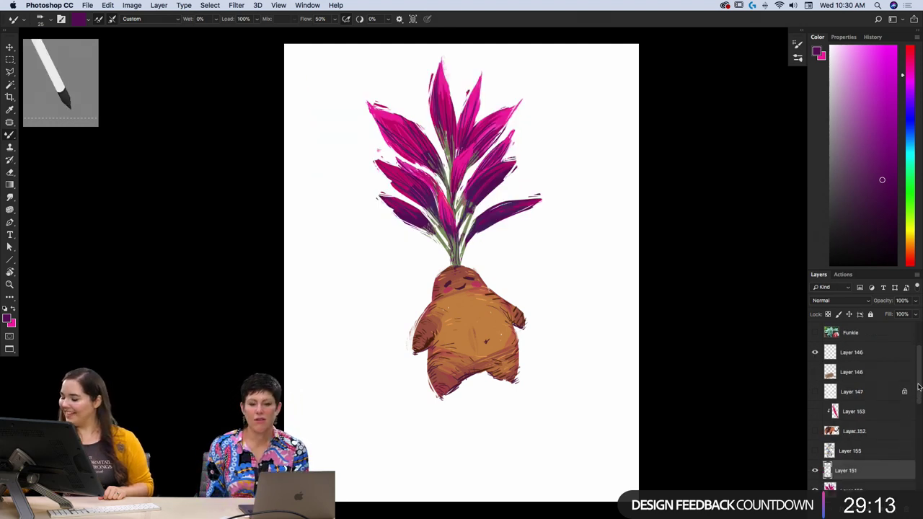
left_click(815, 431)
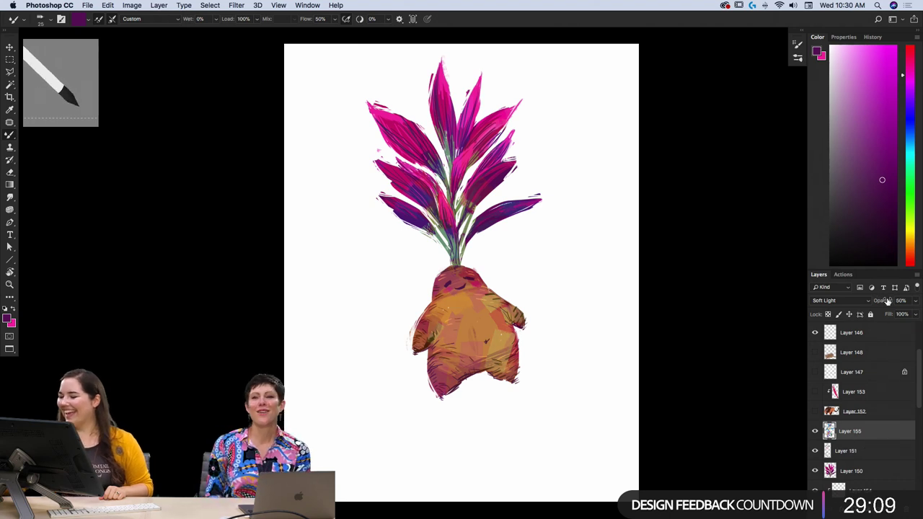
left_click_drag(888, 300, 885, 300)
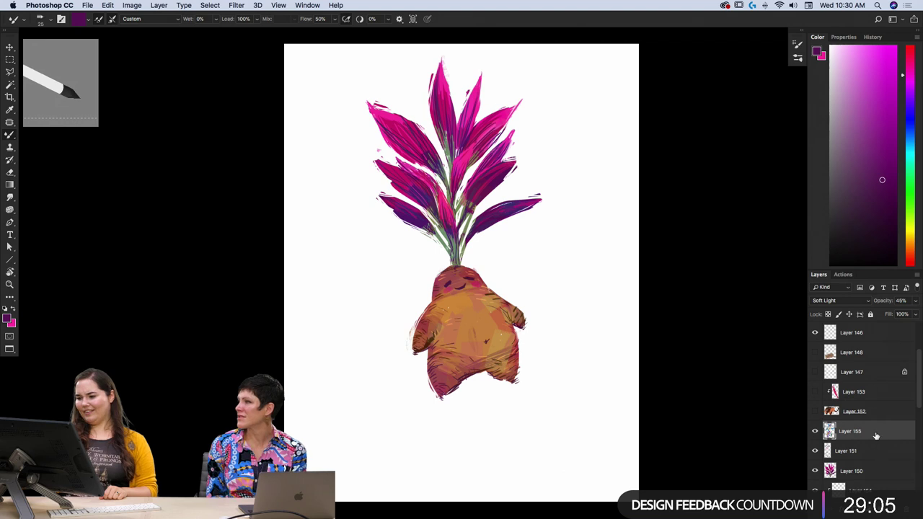
left_click(851, 470)
left_click(815, 431)
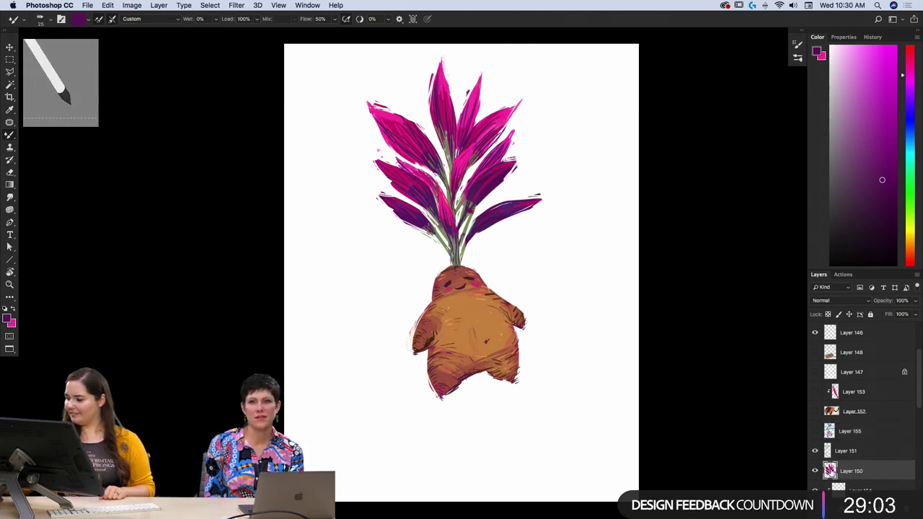
- Erase back parts of the purple leaf, the upper-right pink leaf and the top-left leaves
key("e")
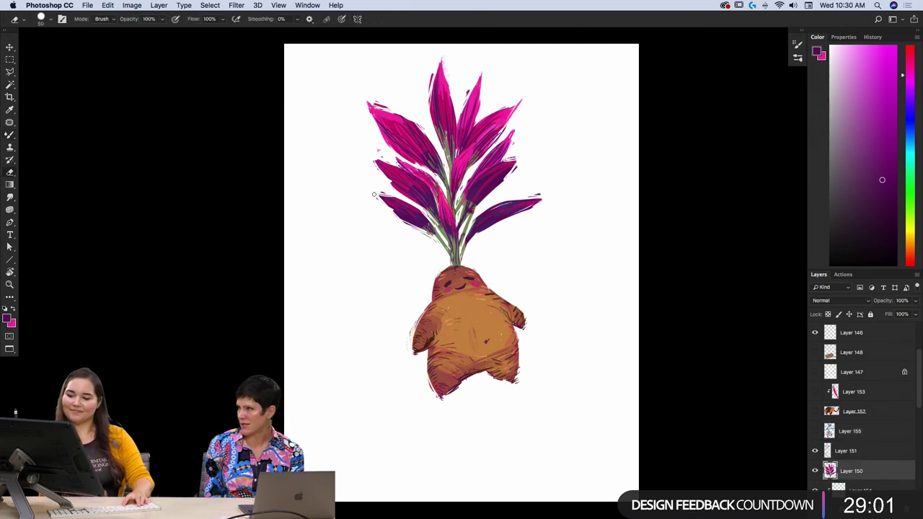
left_click_drag(372, 194, 426, 216)
left_click_drag(376, 199, 412, 206)
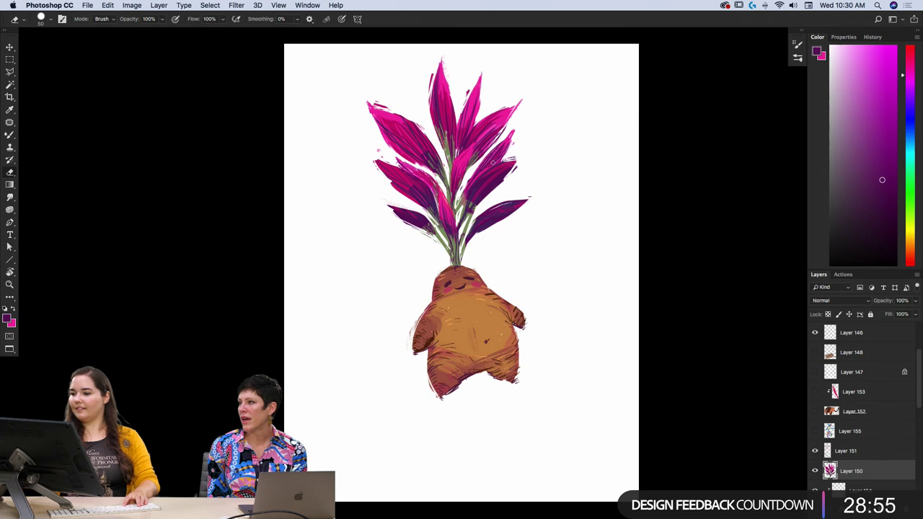
left_click_drag(481, 163, 499, 145)
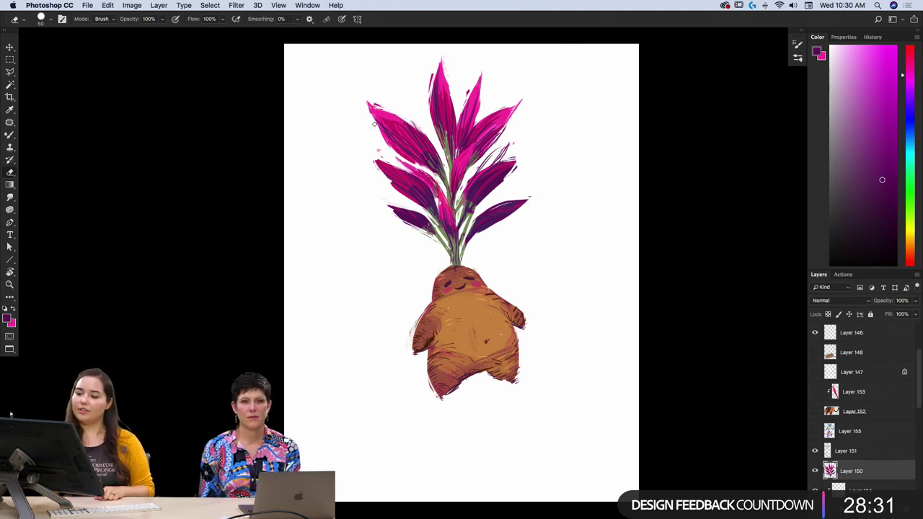
left_click_drag(374, 124, 429, 167)
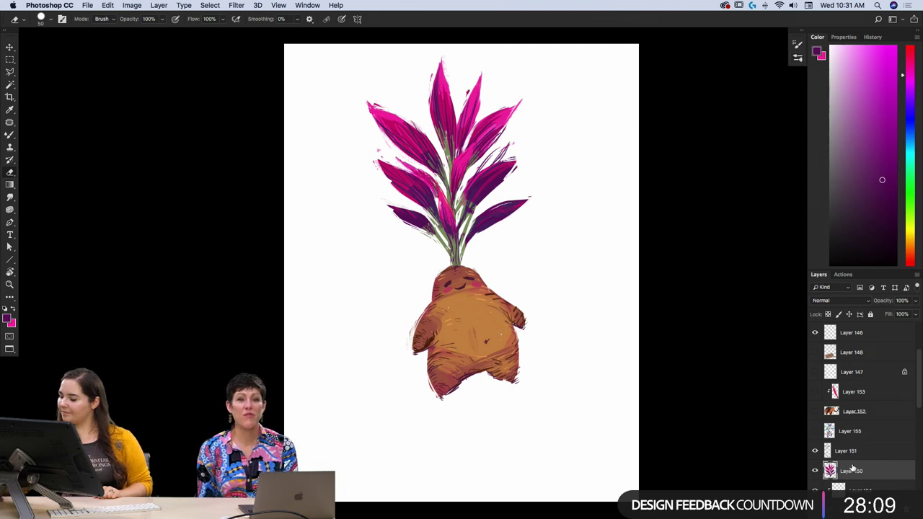
key("b")
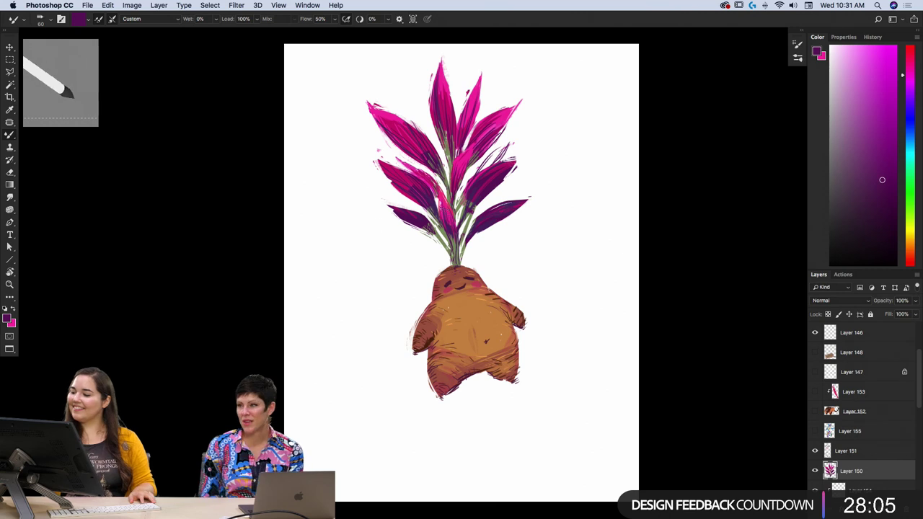
- Sample a leaf's pink as the foreground colour in the Color Picker
key("alt+shift+c")
left_click(506, 113)
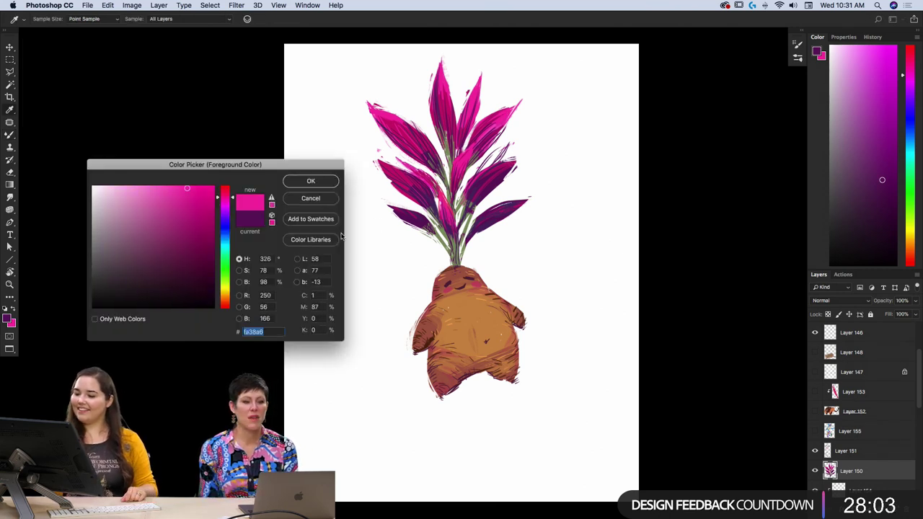
left_click(330, 180)
- Lengthen and fill out the top-left, top and top-right leaves with pink Mixer Brush strokes
mouse_move(532, 88)
left_mouse_down()
mouse_move(509, 107)
mouse_move(505, 128)
left_mouse_up()
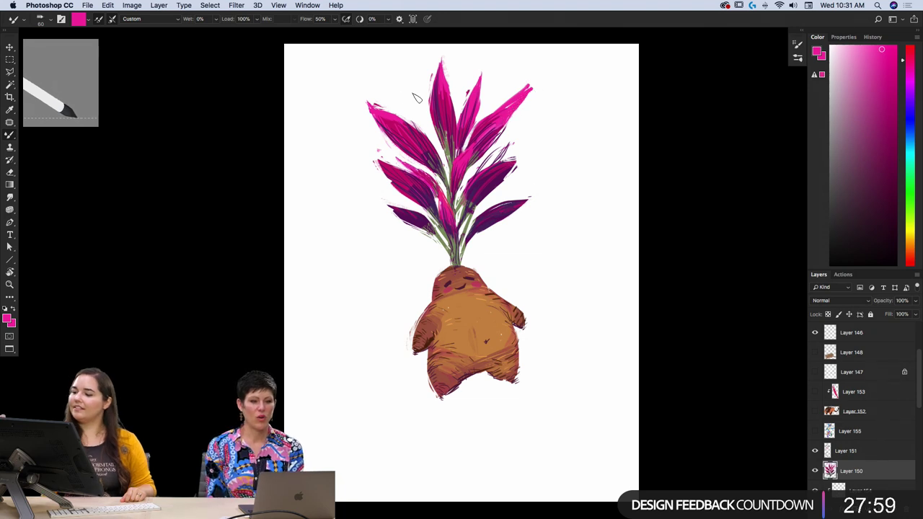
mouse_move(361, 90)
left_mouse_down()
mouse_move(395, 112)
mouse_move(385, 110)
left_mouse_up()
left_click_drag(441, 52, 441, 71)
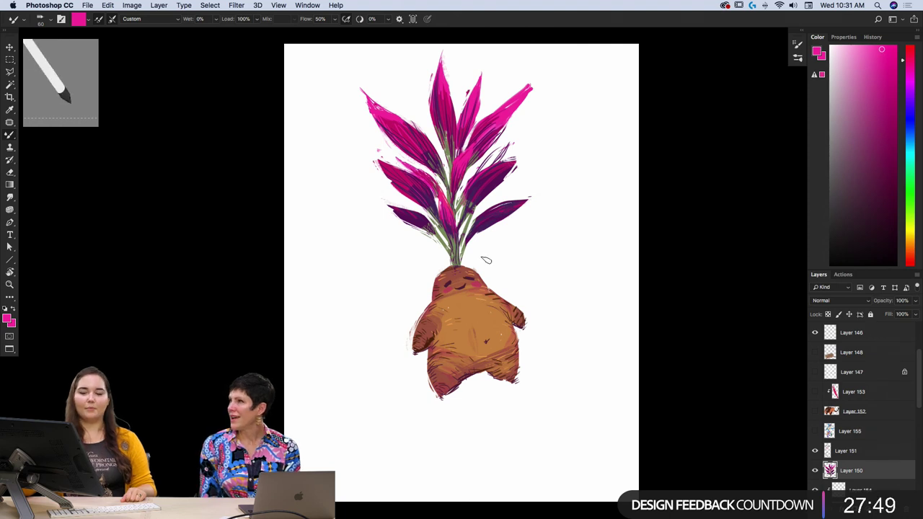
mouse_move(444, 52)
left_mouse_down()
mouse_move(451, 80)
mouse_move(450, 70)
mouse_move(494, 55)
mouse_move(482, 105)
left_mouse_up()
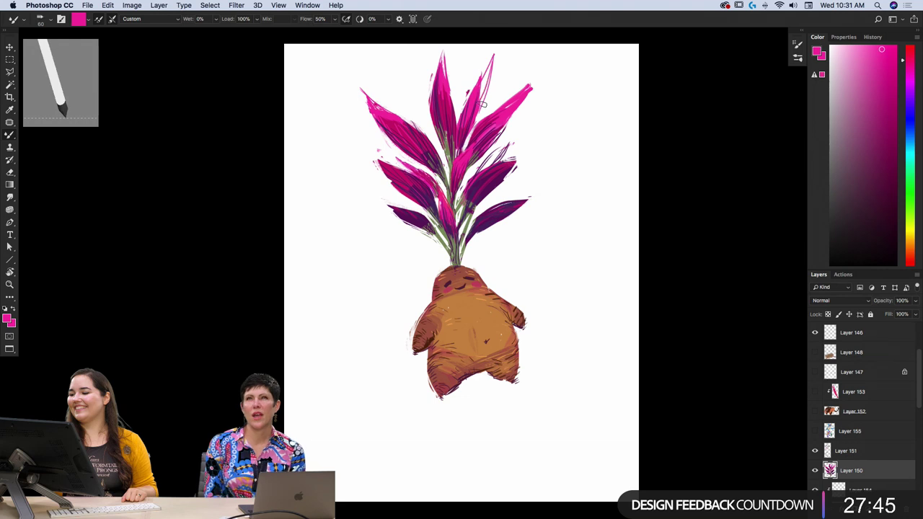
left_click_drag(493, 60, 484, 110)
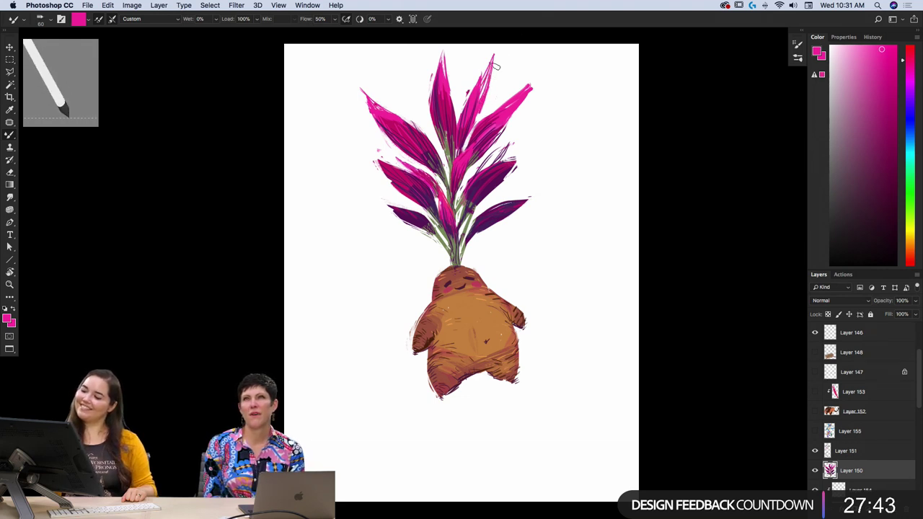
left_click_drag(421, 77, 430, 107)
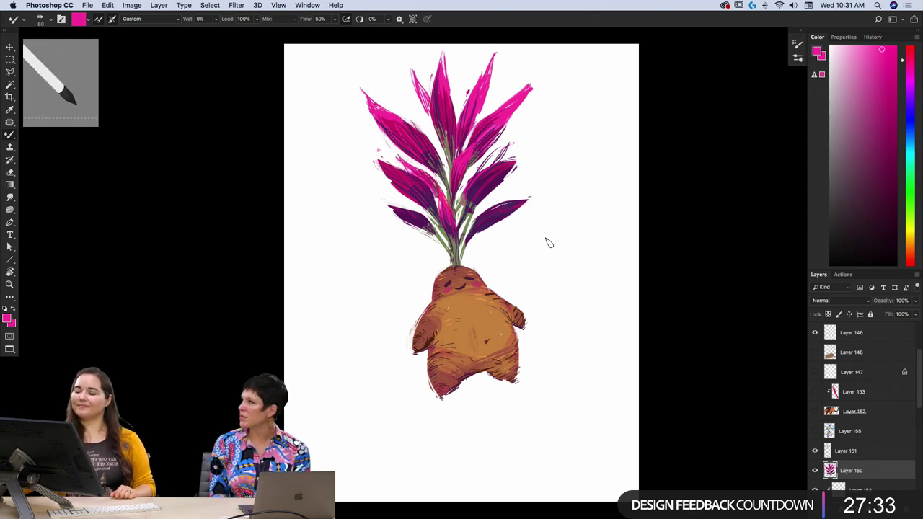
mouse_move(491, 161)
left_mouse_down()
mouse_move(510, 144)
mouse_move(485, 167)
mouse_move(493, 162)
left_mouse_up()
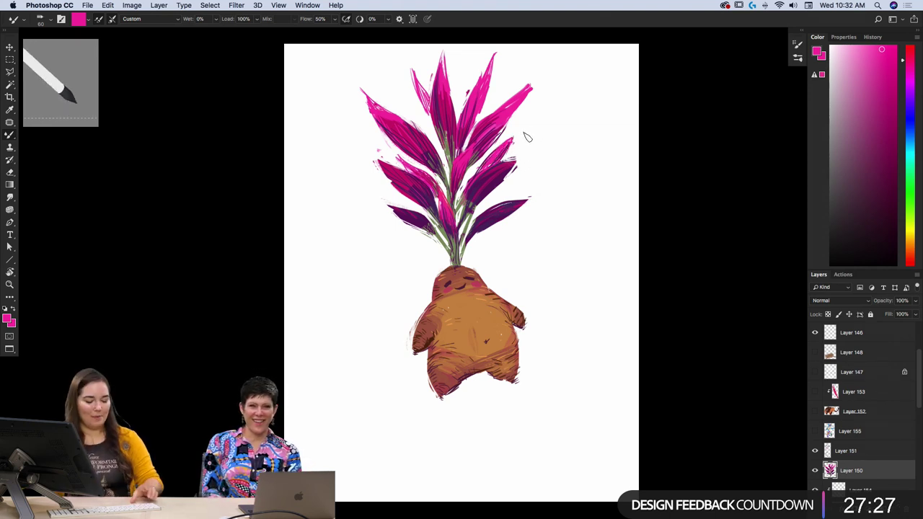
key("e")
key("b")
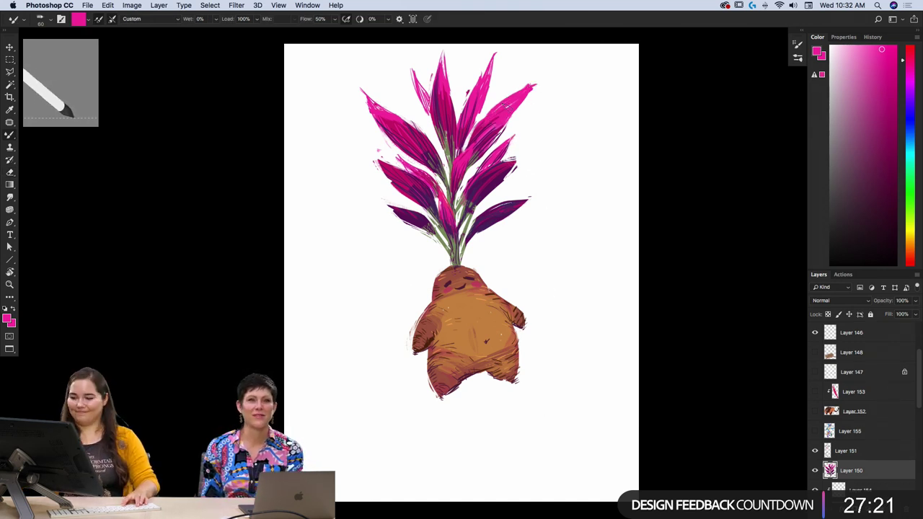
- Darken the left leaf, extend the right-side leaves, and paint two small pink leaves beside the stem
key("e")
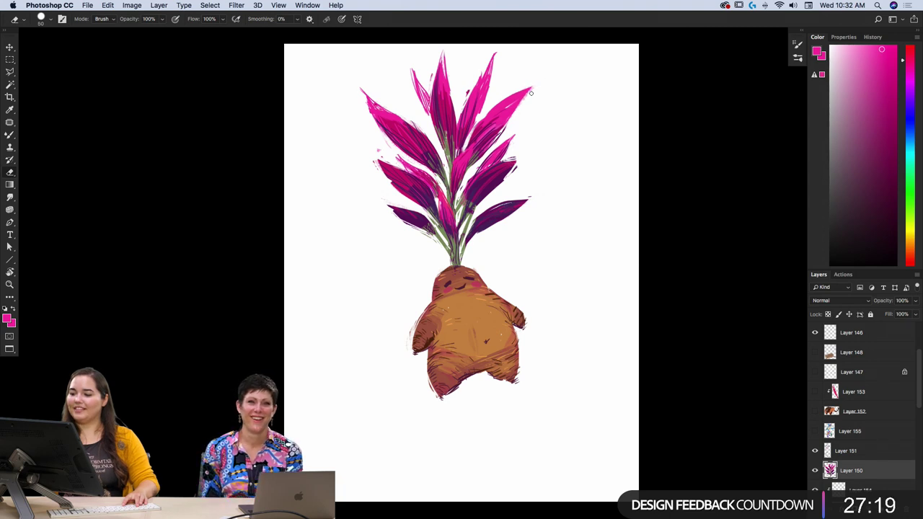
key("b")
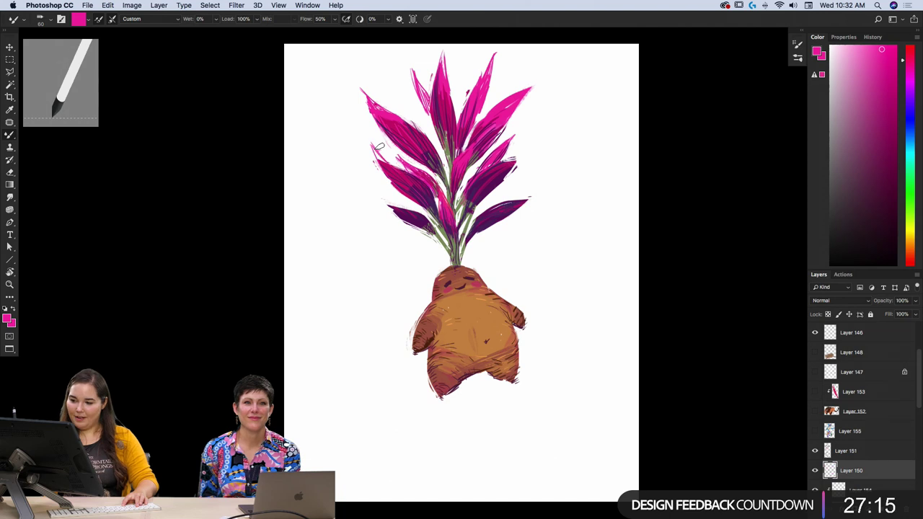
left_click_drag(378, 148, 387, 158)
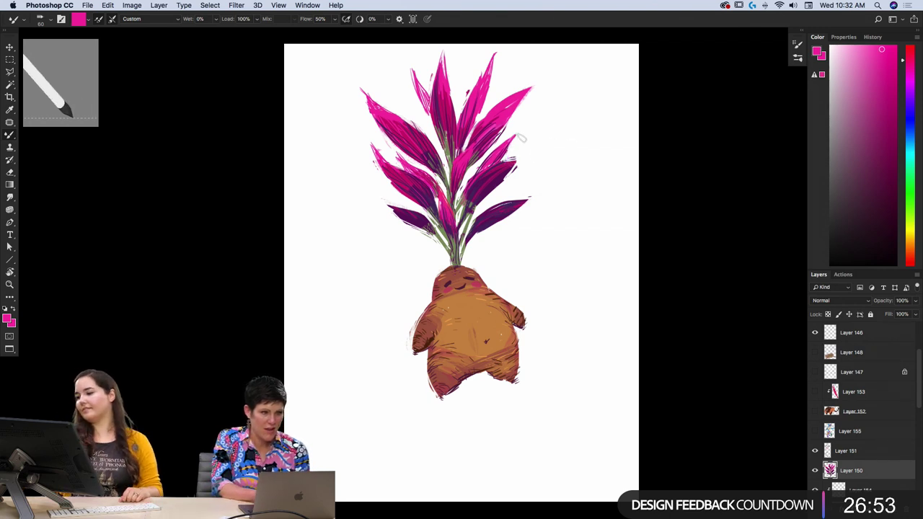
left_click_drag(508, 162, 522, 131)
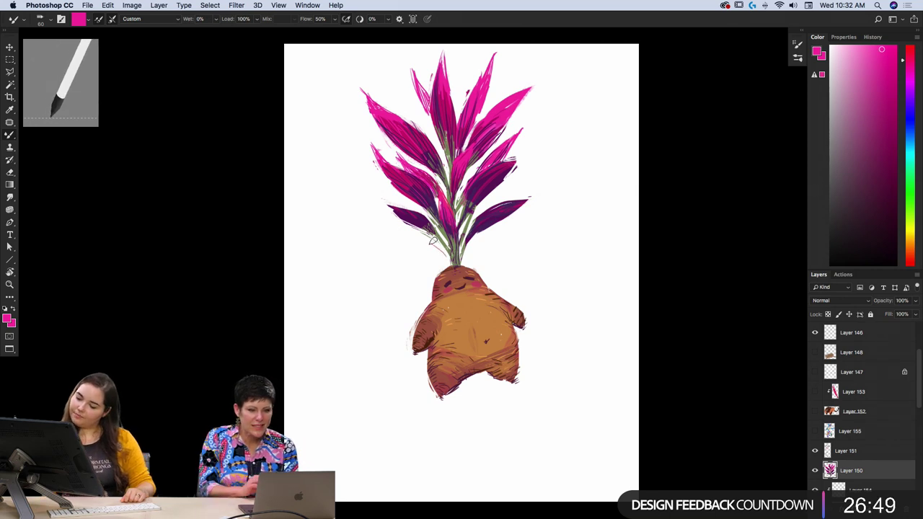
left_click_drag(429, 246, 446, 256)
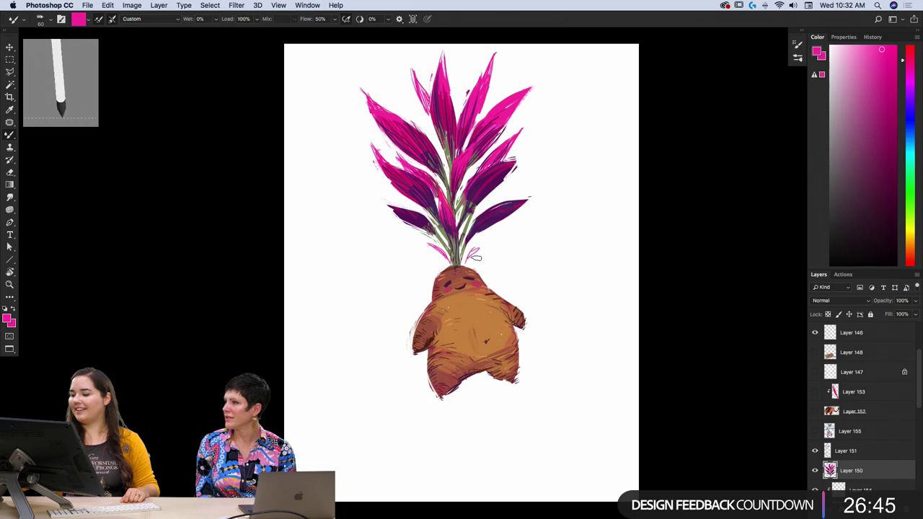
left_click_drag(469, 258, 479, 249)
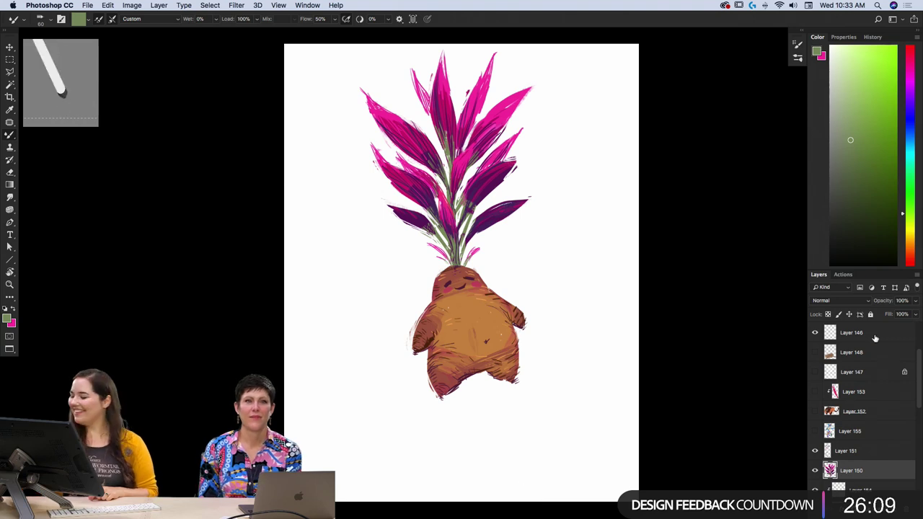
- Show and select Layer 155, then choose the Bristle Bomb brush preset
left_click(815, 432)
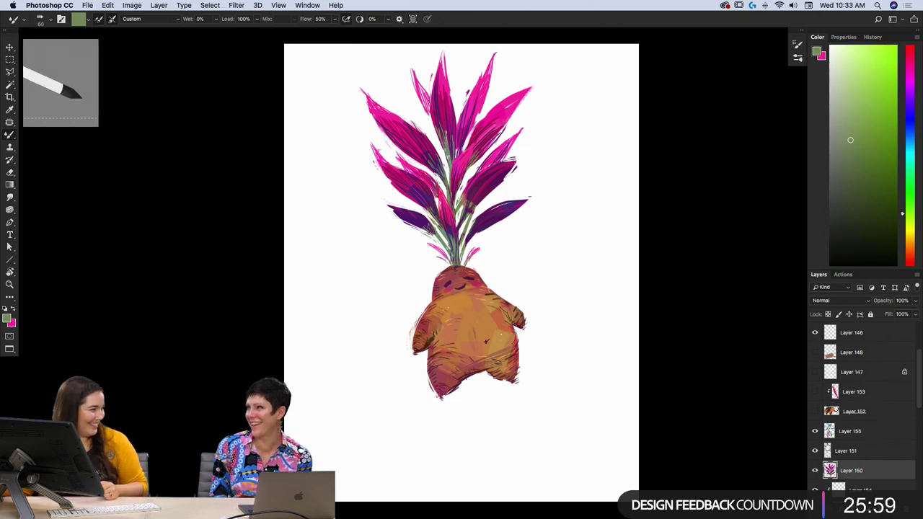
left_click(850, 434)
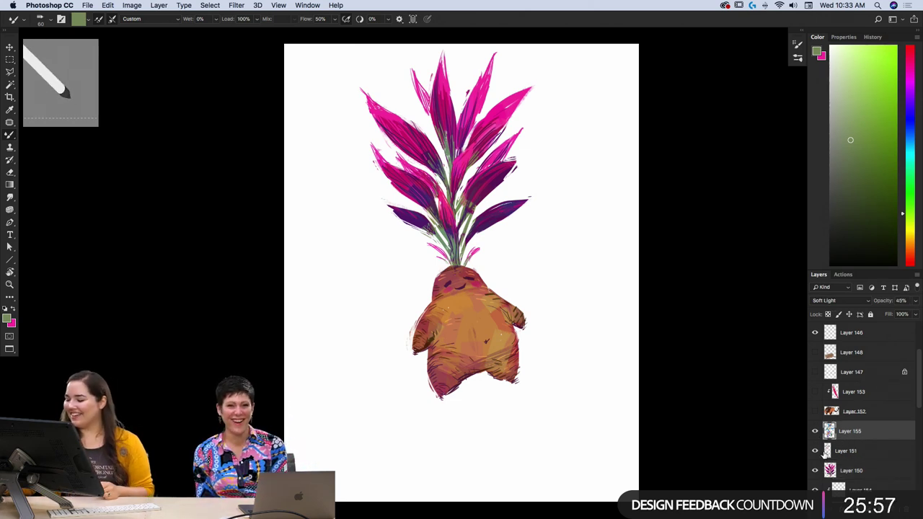
left_click(797, 45)
key("b")
left_click(798, 44)
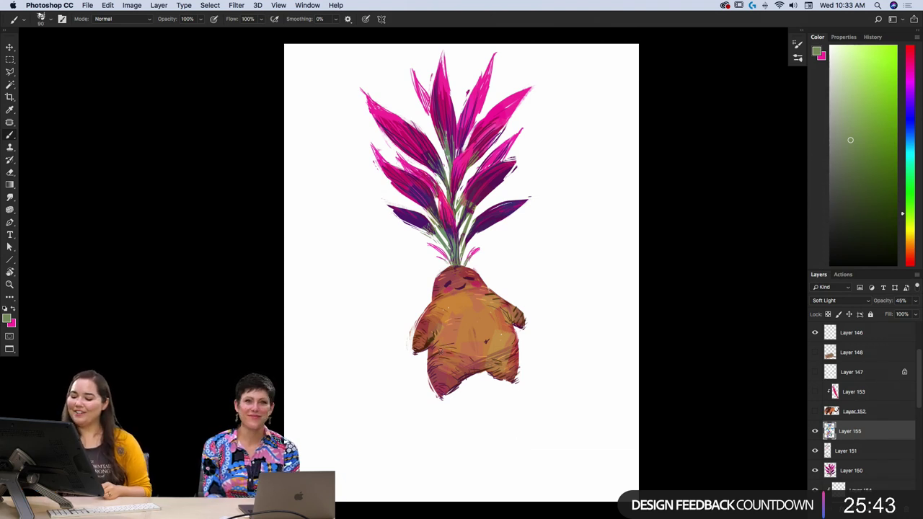
mouse_move(495, 508)
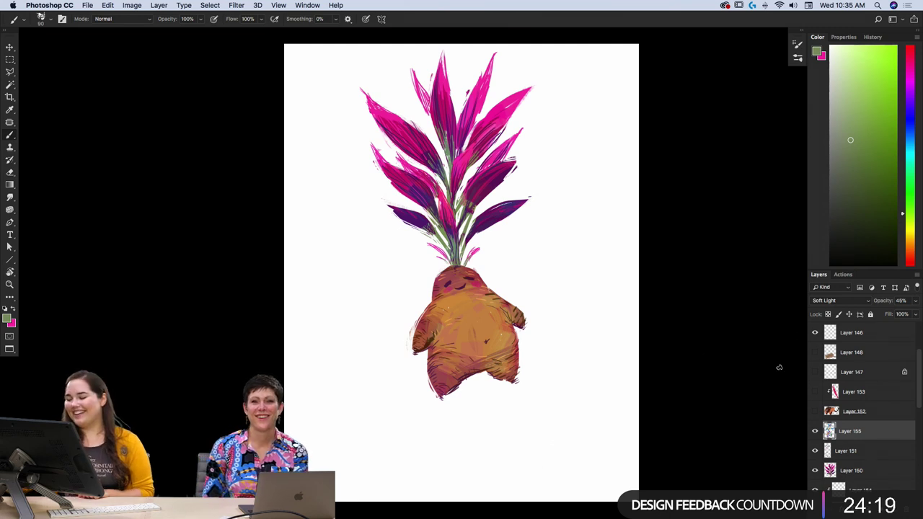
- Select Layer 150, the leaf painting, and toggle Layer 151's face strokes to compare
left_click(867, 412)
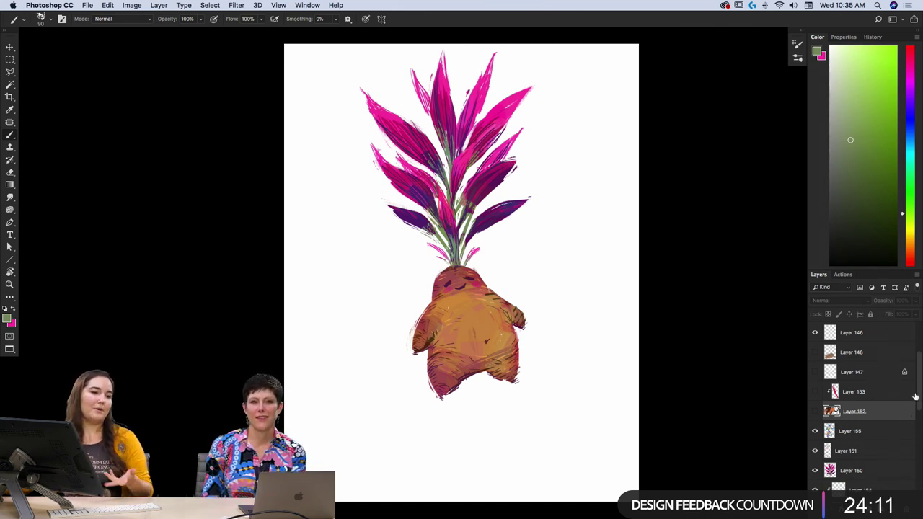
scroll(915, 398, "down", 3)
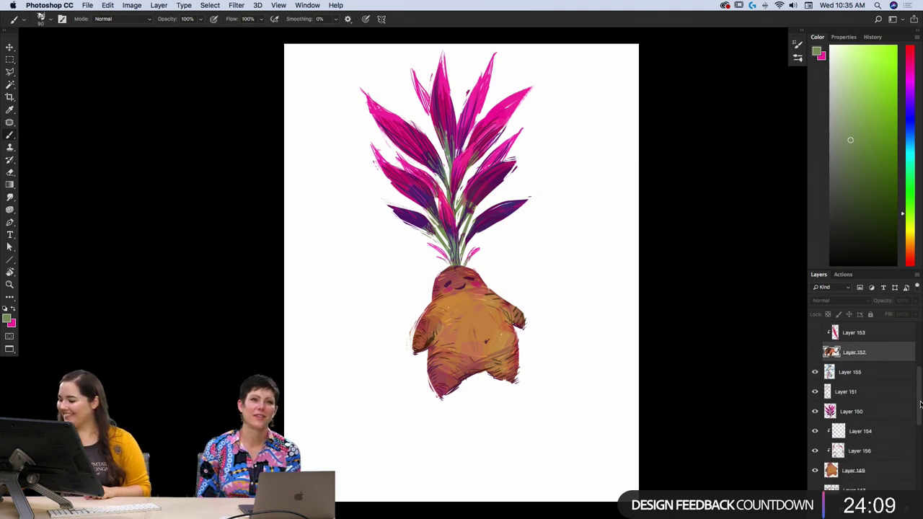
left_click(839, 412)
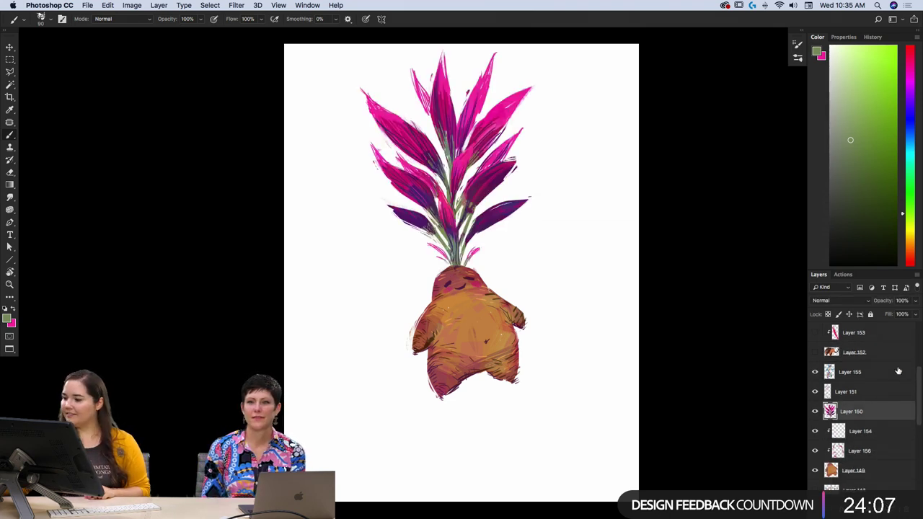
scroll(915, 393, "up", 3)
left_click(816, 451)
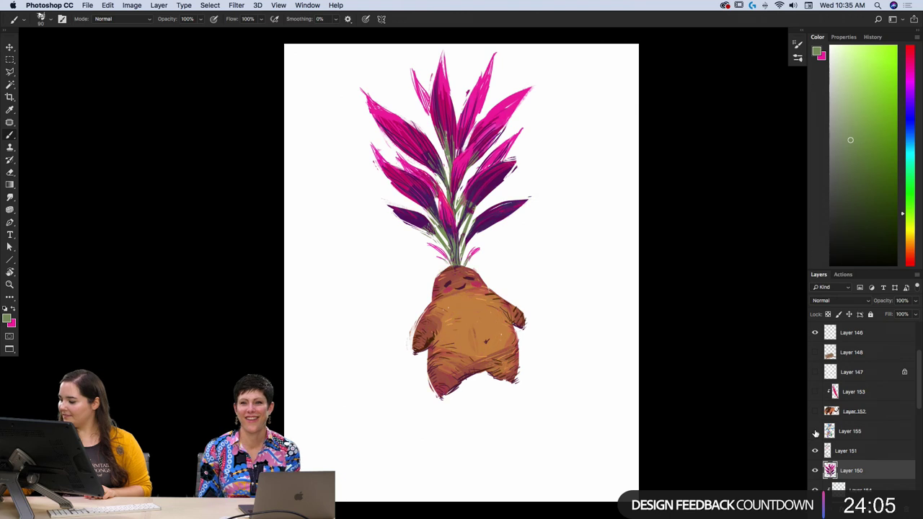
left_click(815, 450)
left_click(815, 451)
left_click(815, 451)
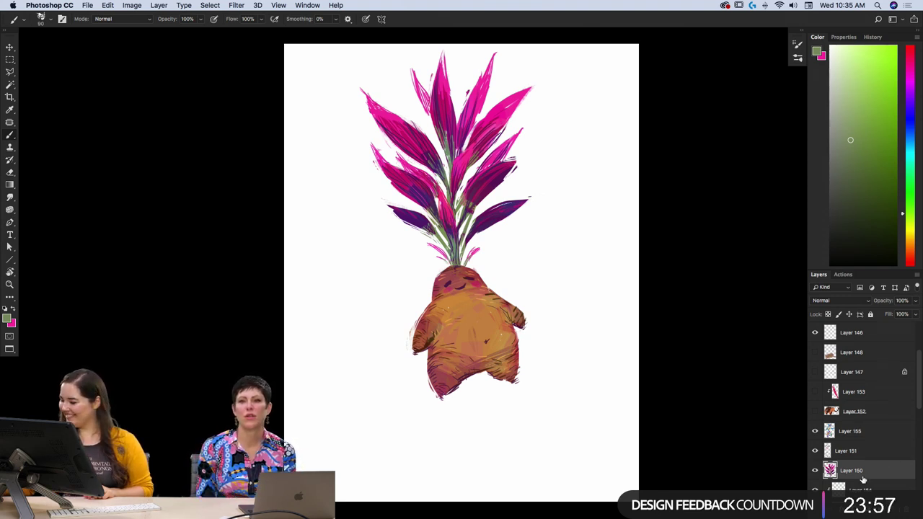
- Add a new empty layer above Layer 150 and hide Layer 154's body shading
key("super+shift+alt+n")
scroll(872, 439, "down", 3)
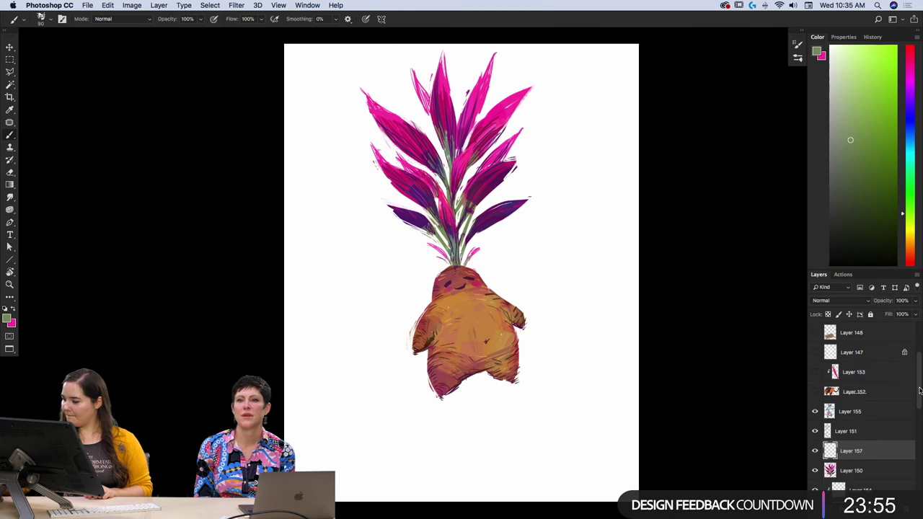
left_click(879, 447)
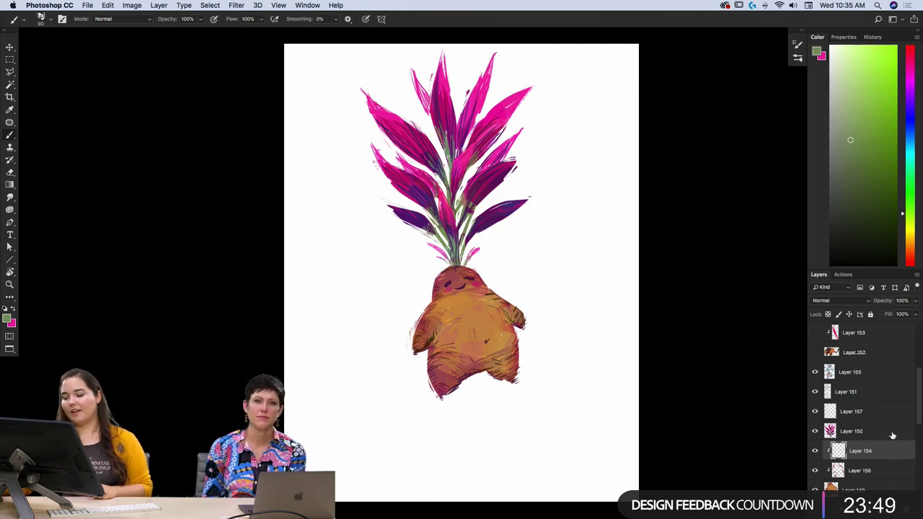
scroll(914, 407, "down", 1)
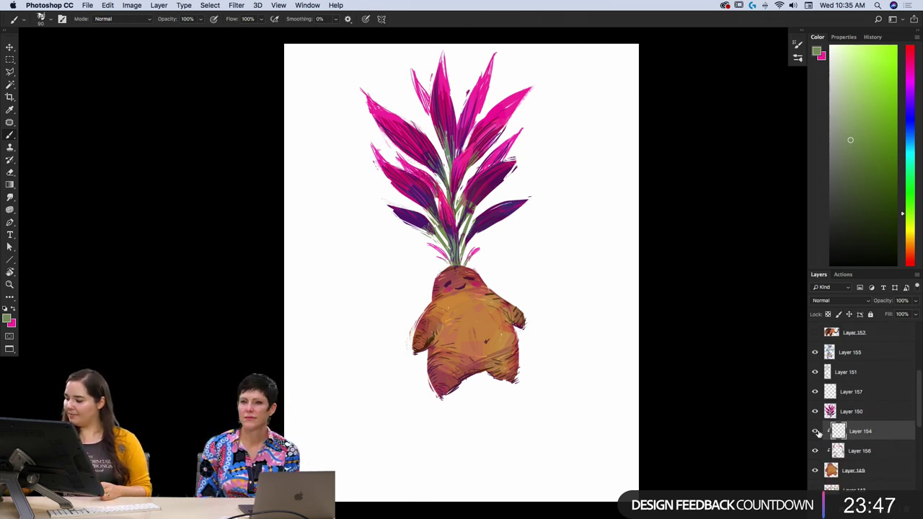
left_click(817, 431)
scroll(920, 399, "up", 3)
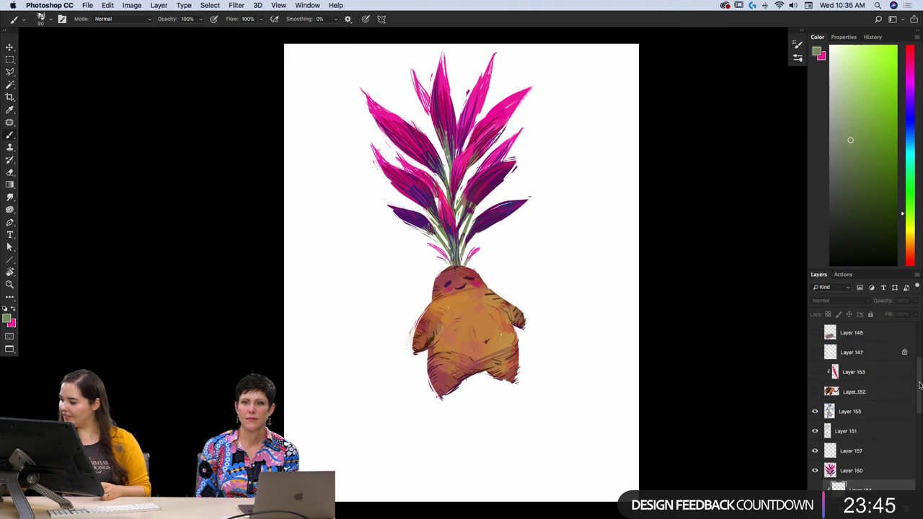
scroll(908, 399, "down", 4)
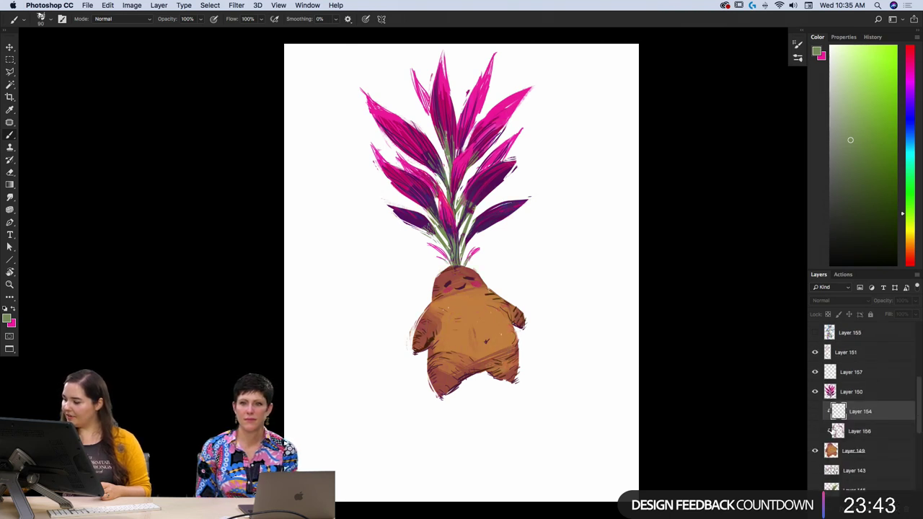
- Select Layer 156 and soften its body shading to about 33% opacity
left_click(816, 431)
left_click(816, 431)
left_click(815, 432)
left_click(835, 437)
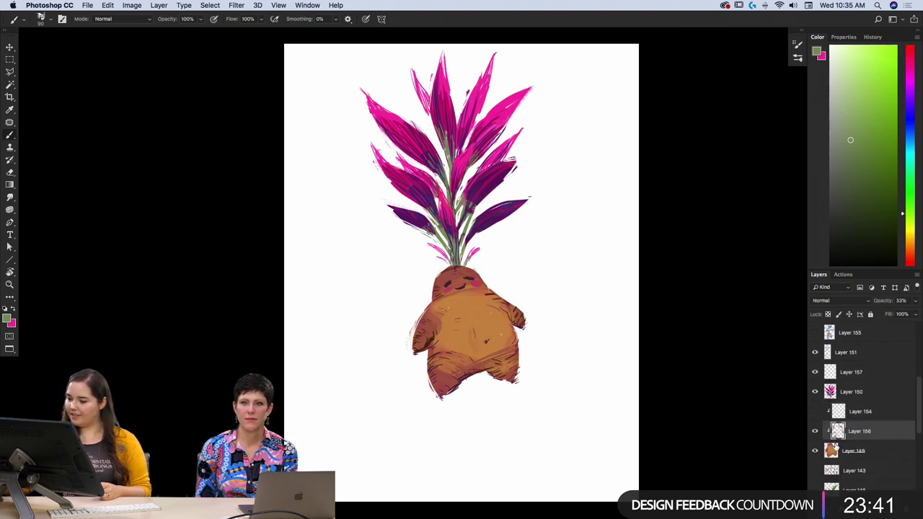
left_click(813, 436)
left_click(813, 436)
left_click(814, 435)
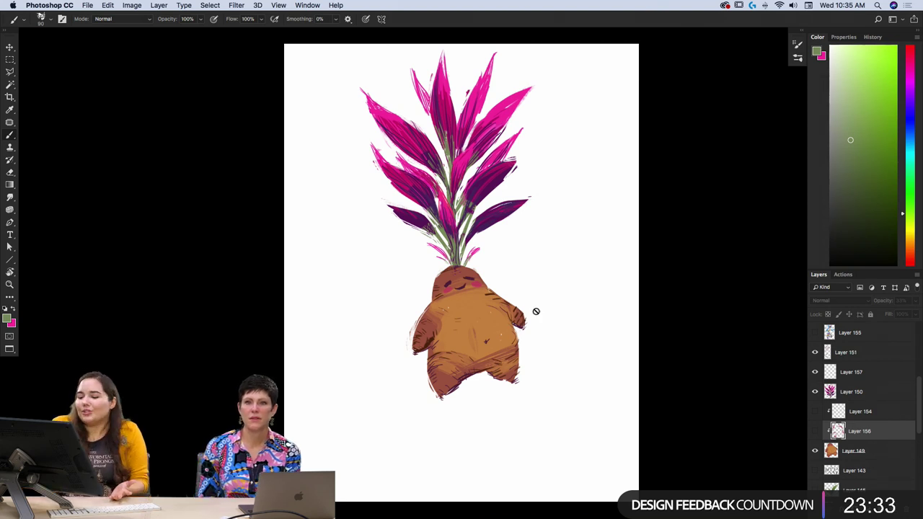
key("super+comma")
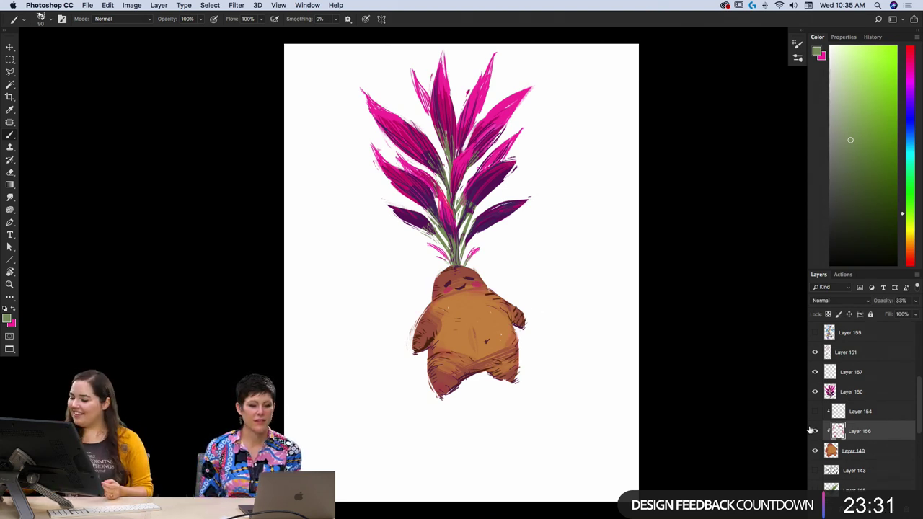
key("super+comma")
key("super+comma")
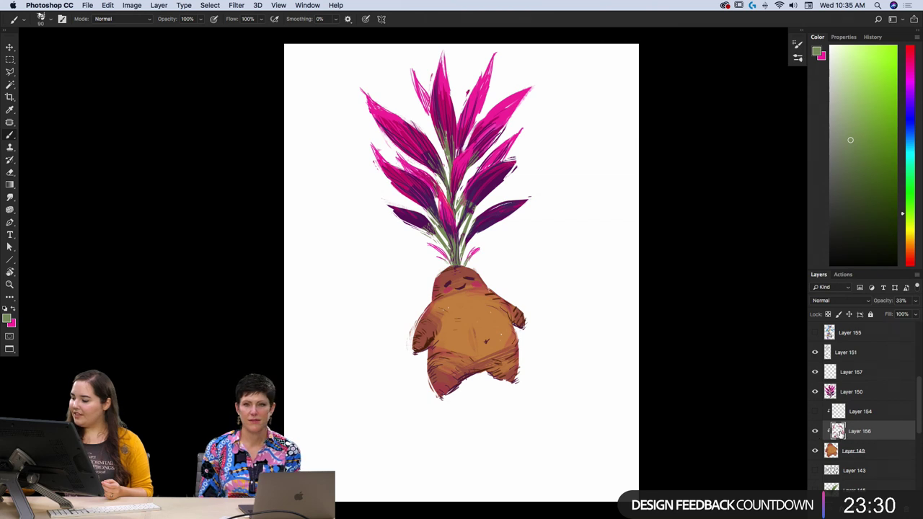
left_click(899, 301)
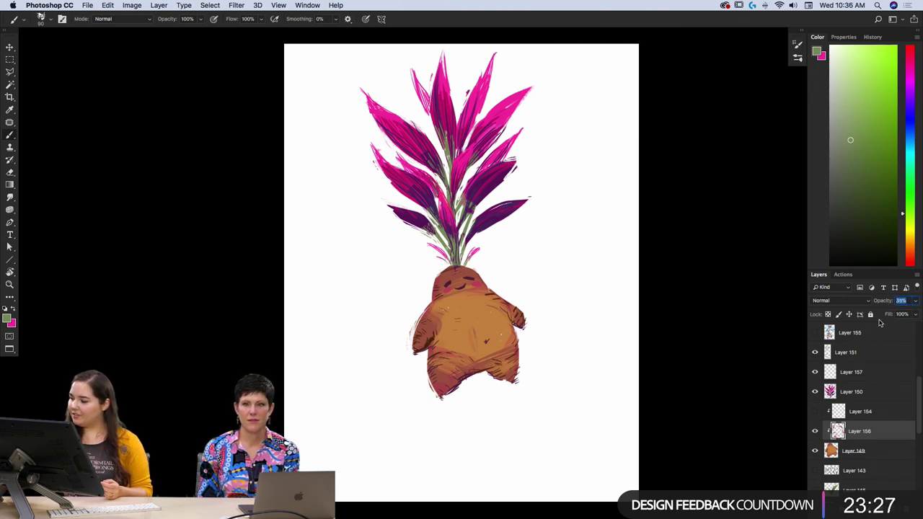
- Toggle Layer 154's shading and the pink leaf painting to compare, leaving both visible
left_click(816, 412)
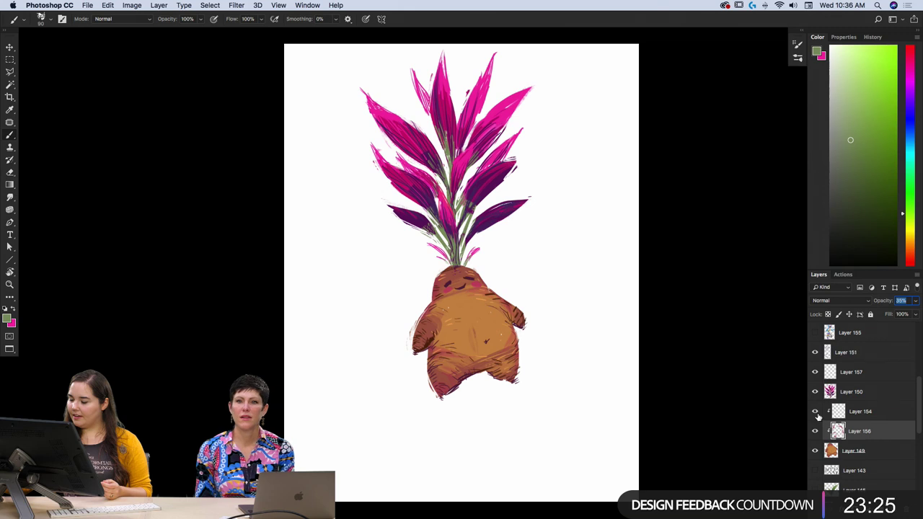
left_click(815, 412)
left_click(815, 411)
left_click(815, 413)
left_click(815, 412)
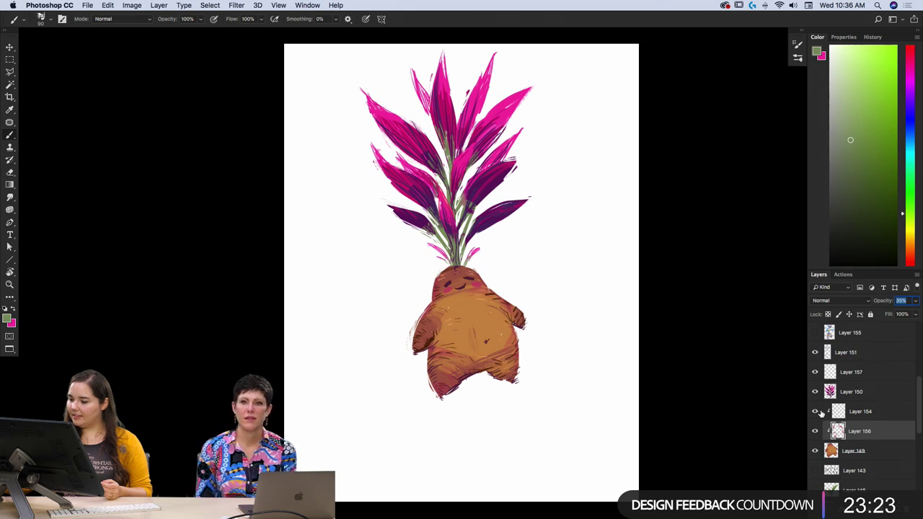
left_click(815, 412)
left_click(815, 412)
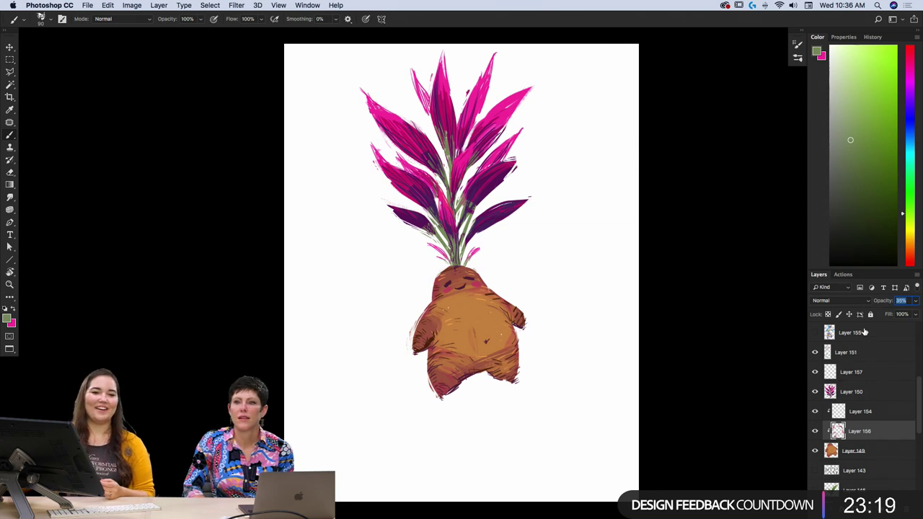
left_click(816, 392)
left_click(815, 392)
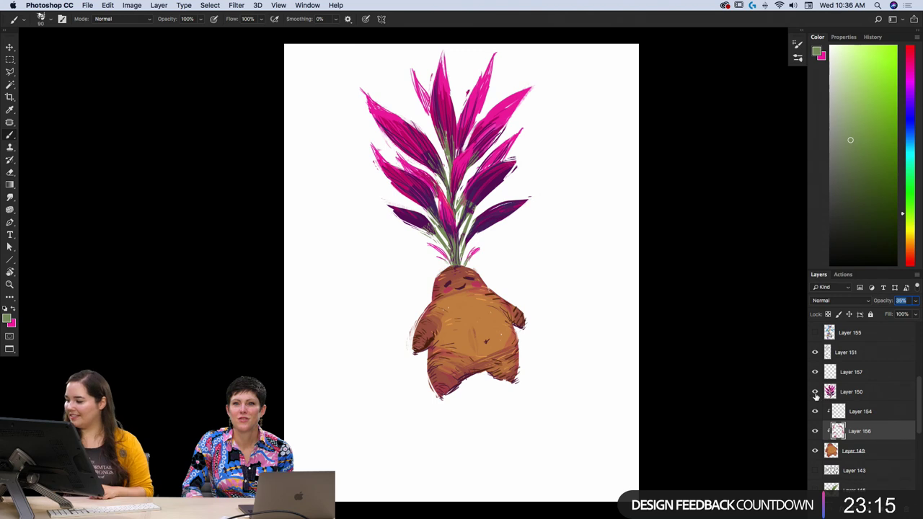
left_click(815, 392)
left_click(816, 392)
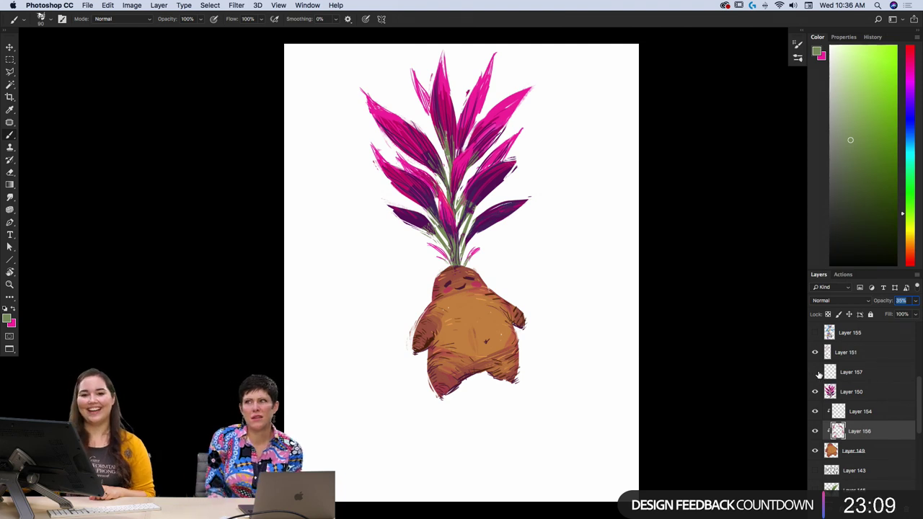
- Toggle the pink leaves to compare with the sketch, then show and select Layer 150
left_click(814, 391)
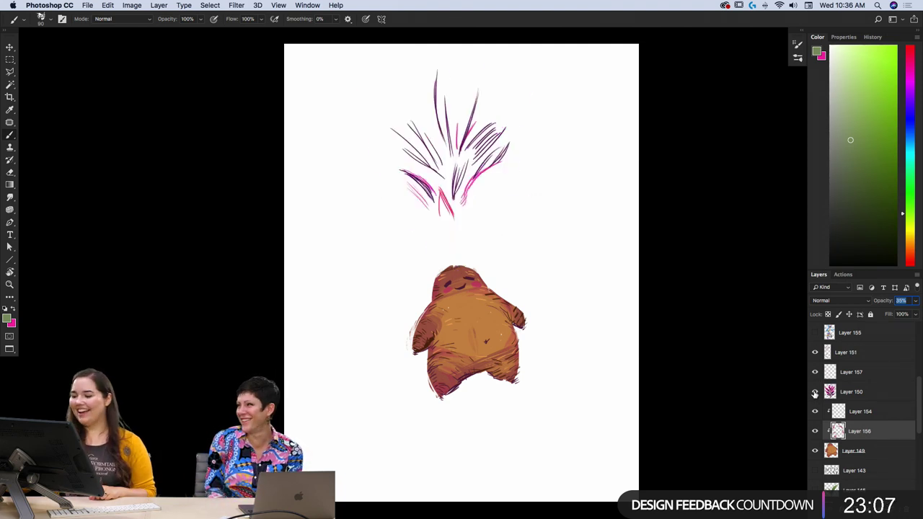
left_click(816, 391)
left_click(816, 392)
left_click(817, 392)
left_click(818, 392)
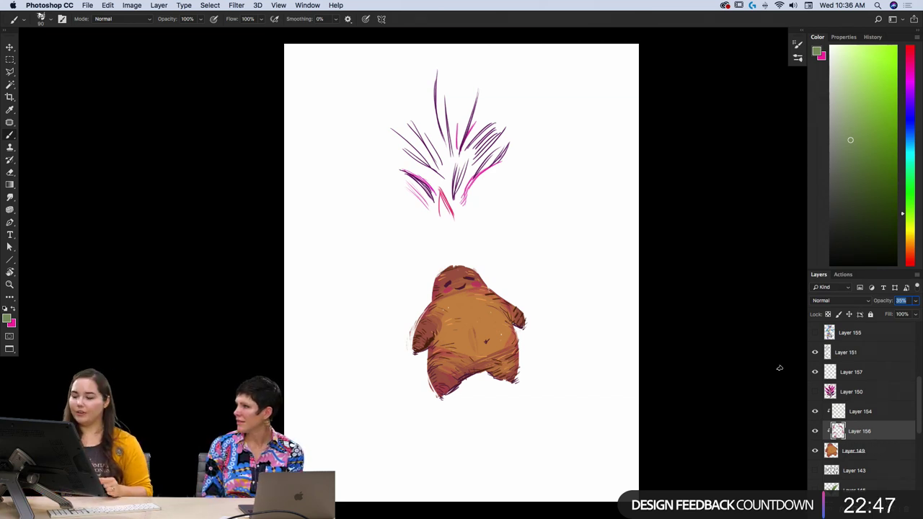
left_click(814, 391)
left_click(843, 393)
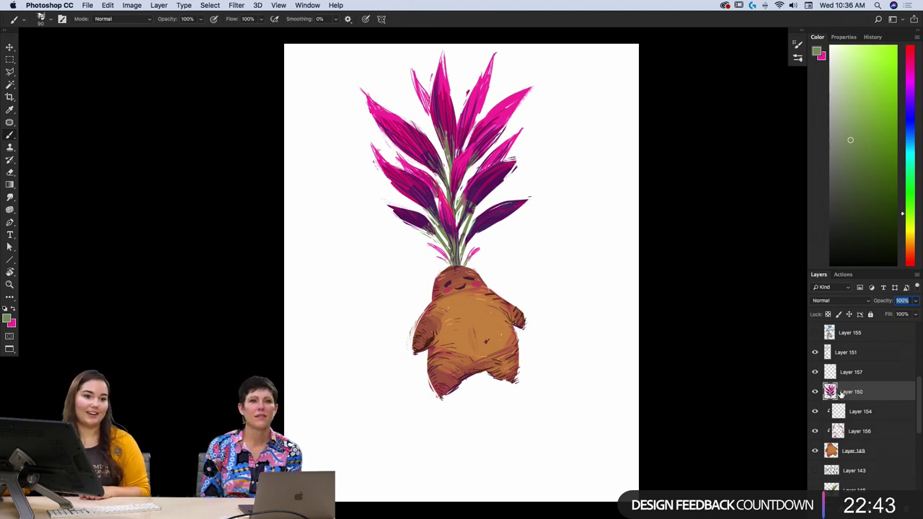
- Check Layer 157 and the leaves, reselect Layer 150, and add a new empty Layer 158
left_click(815, 372)
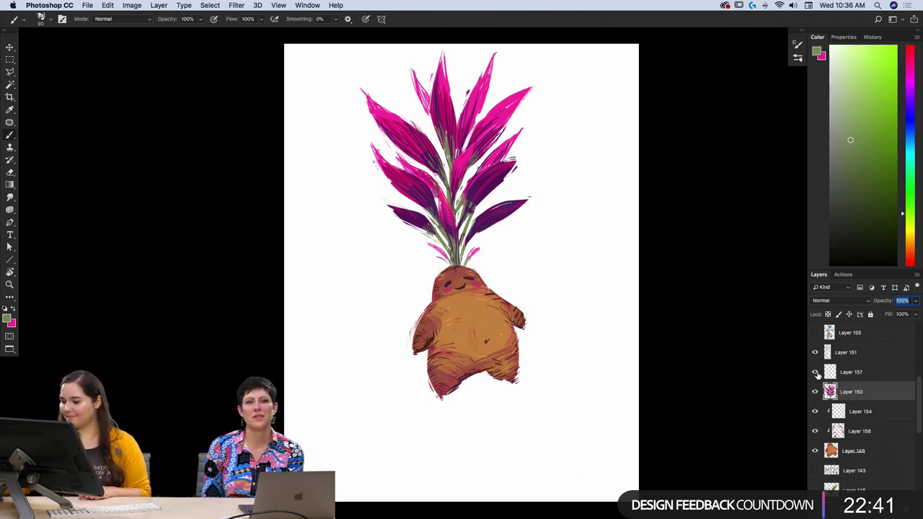
left_click(815, 391)
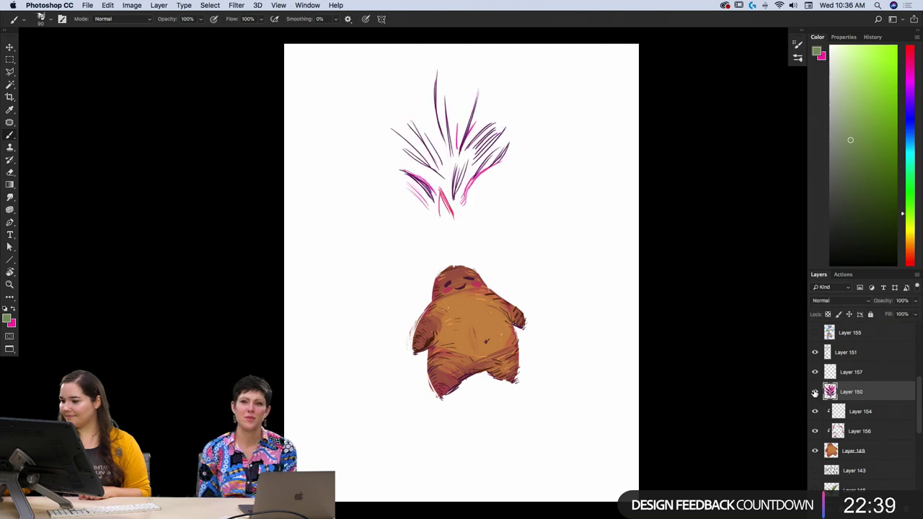
left_click(815, 391)
left_click(856, 378)
left_click(853, 391)
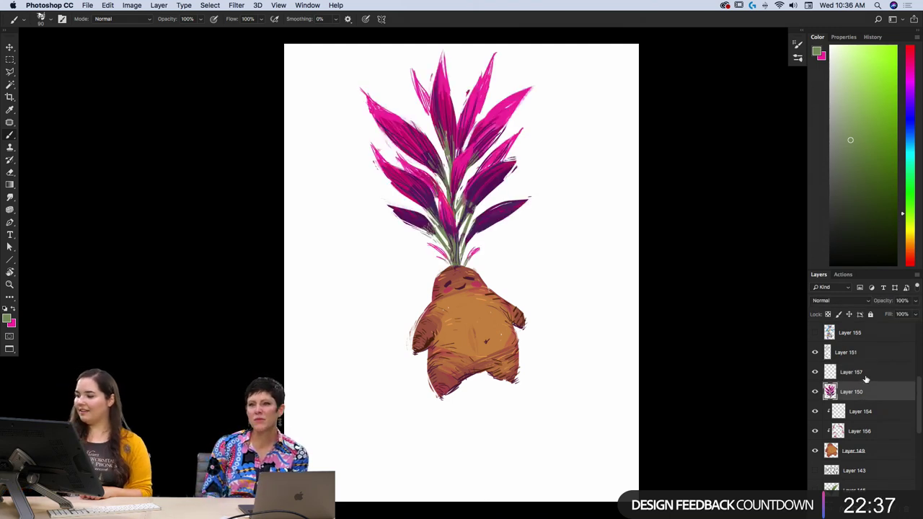
key("super+shift+alt+n")
- Move Layer 158 beneath the leaf painting and set the foreground colour to light pink e39ae2
left_click_drag(860, 400, 861, 421)
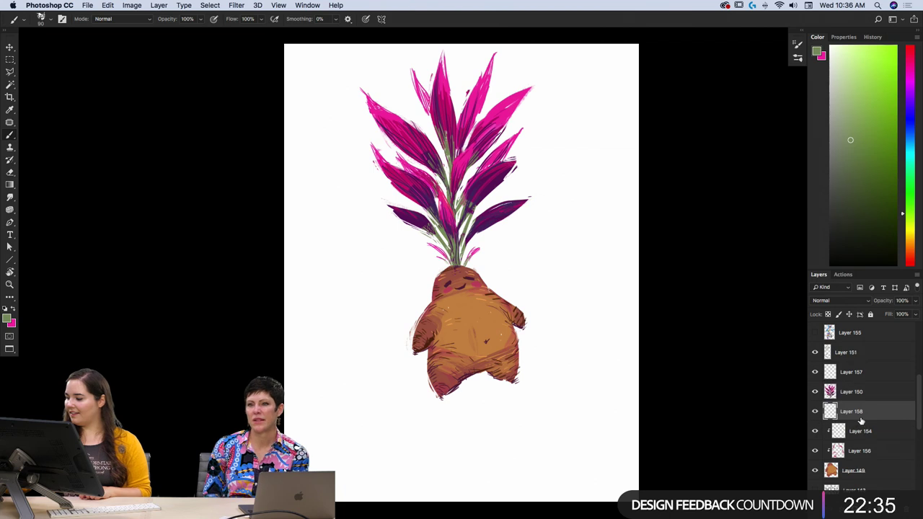
left_click(7, 318)
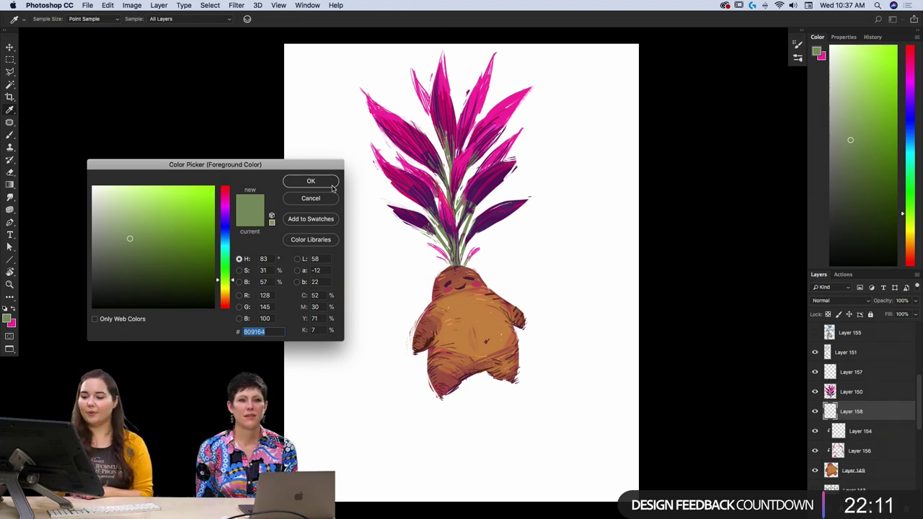
left_click(465, 159)
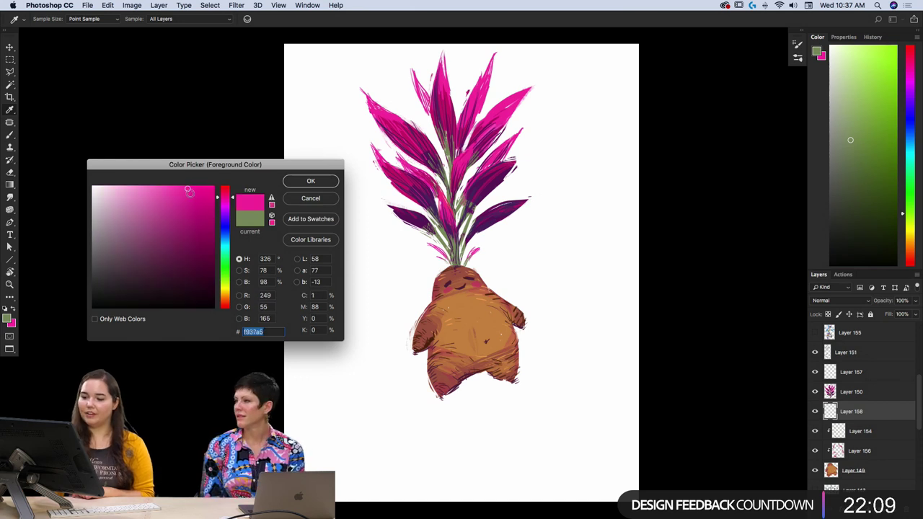
left_click(465, 158)
left_click_drag(233, 201, 233, 206)
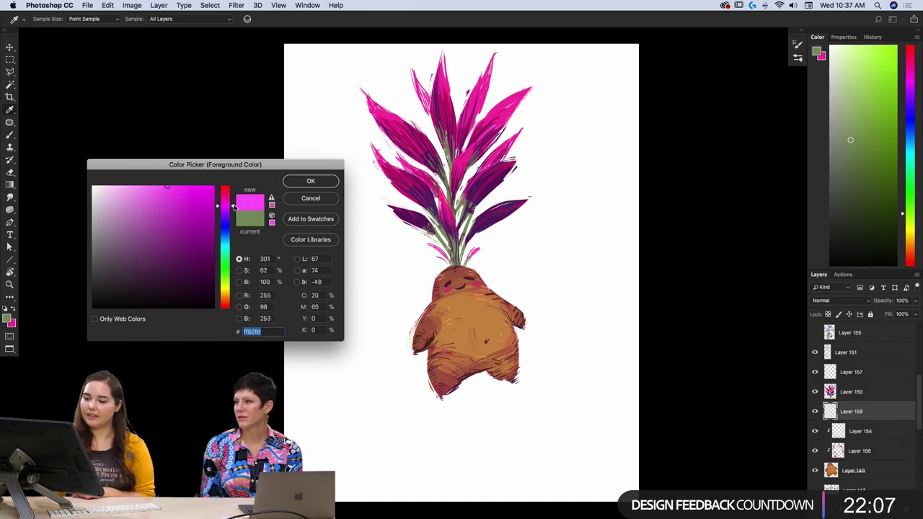
left_click_drag(166, 210, 131, 199)
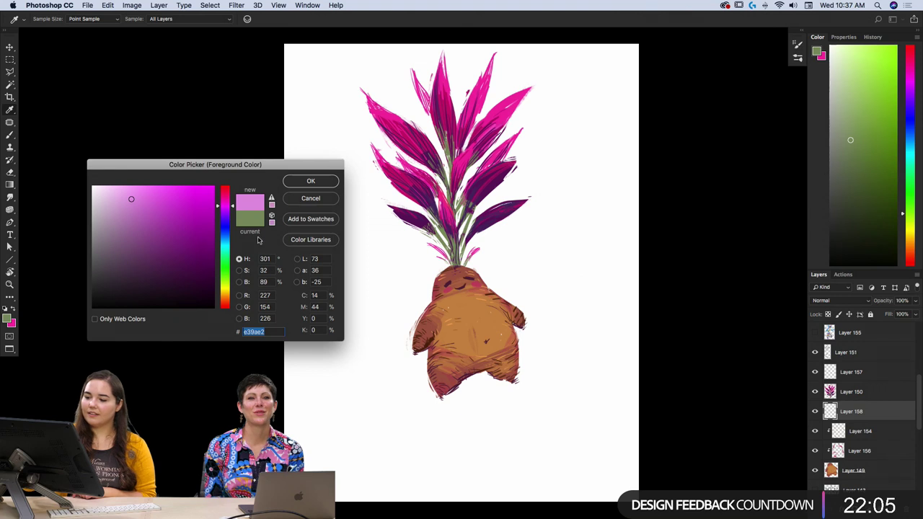
left_click(311, 180)
- Paint light pink strokes over the right and upper leaves on Layer 158
key("b")
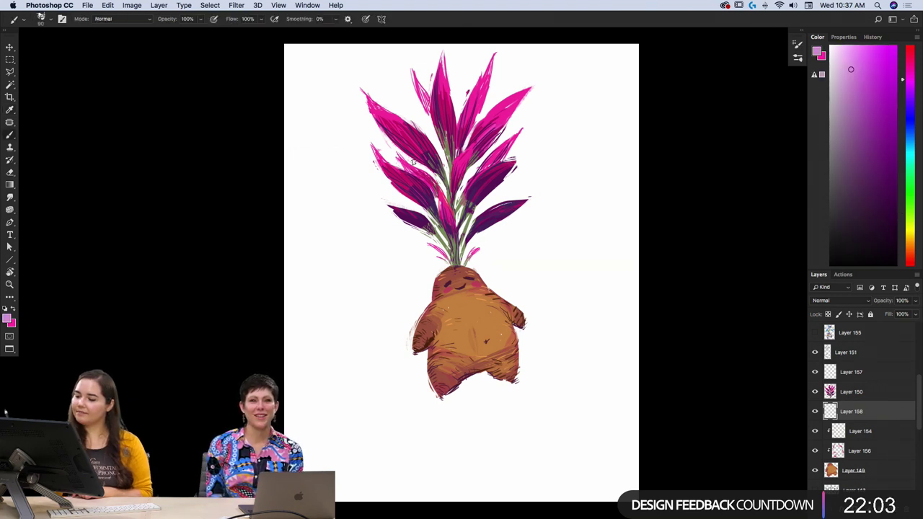
left_click_drag(411, 161, 439, 189)
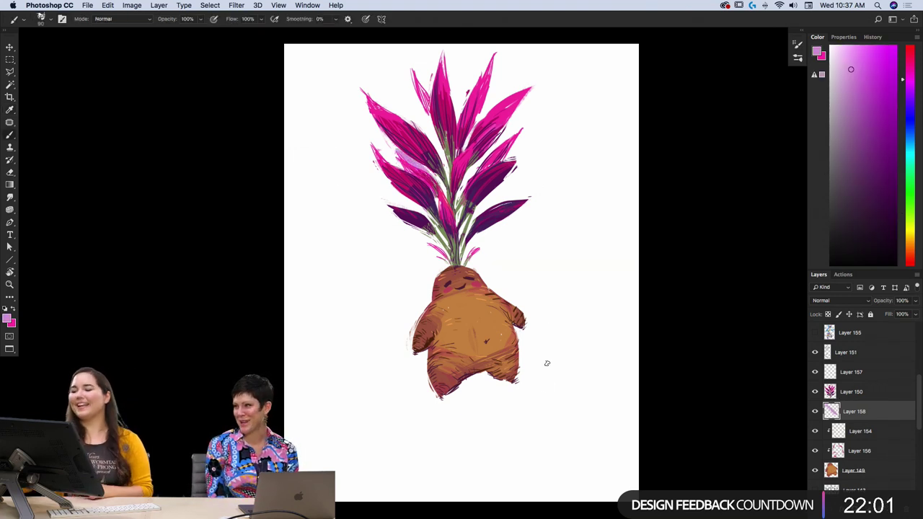
key("super+z")
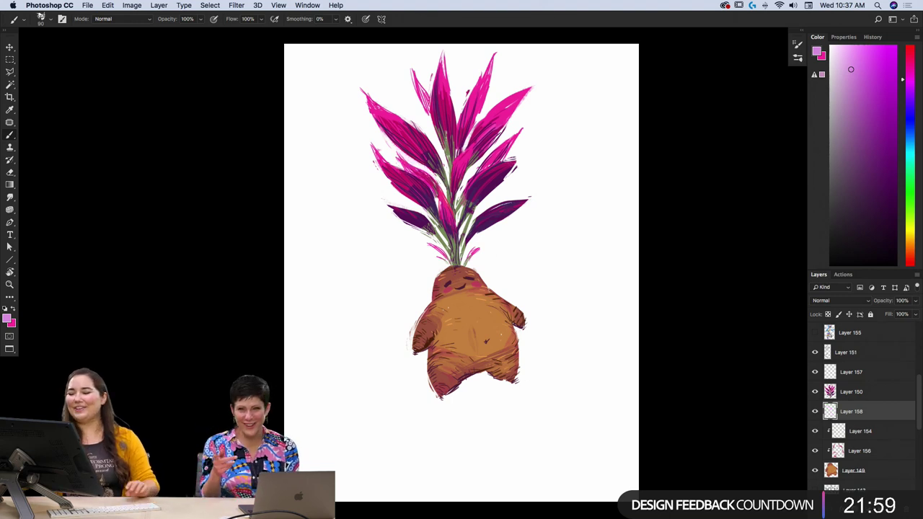
left_click_drag(431, 170, 436, 181)
left_click_drag(428, 130, 441, 189)
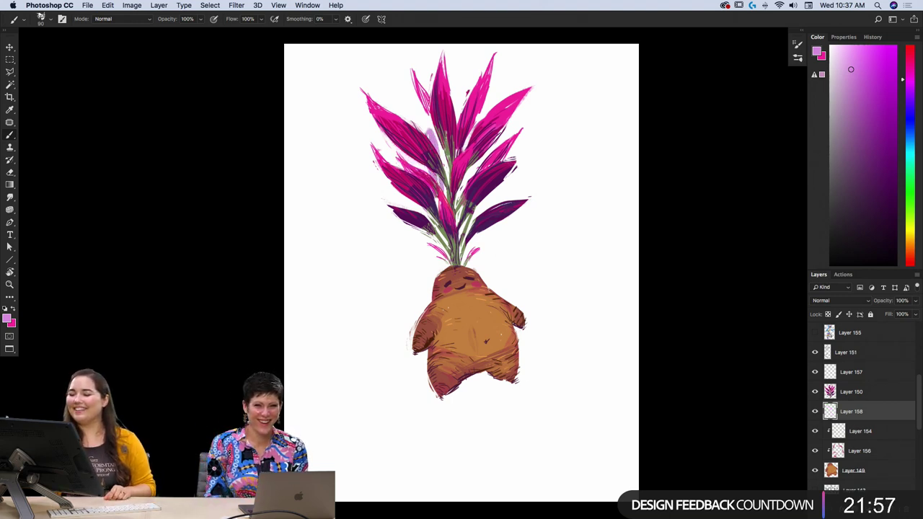
left_click_drag(422, 121, 432, 144)
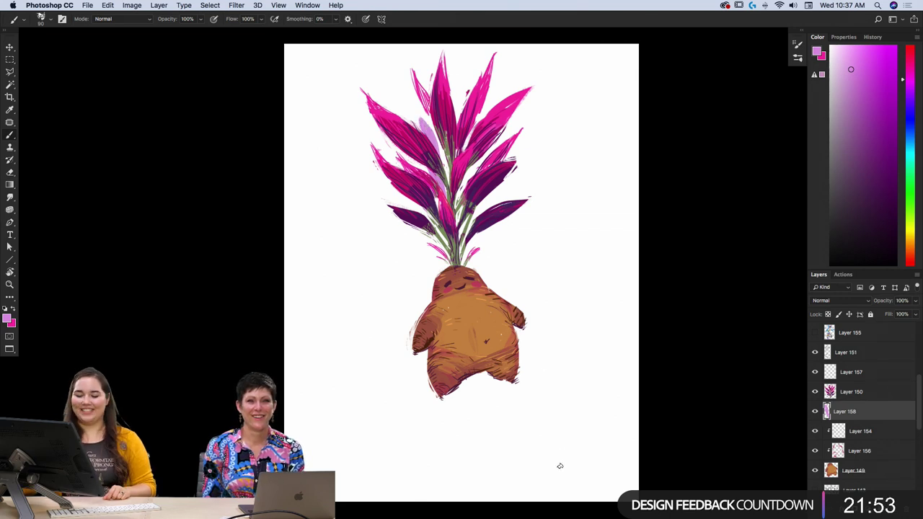
key("e")
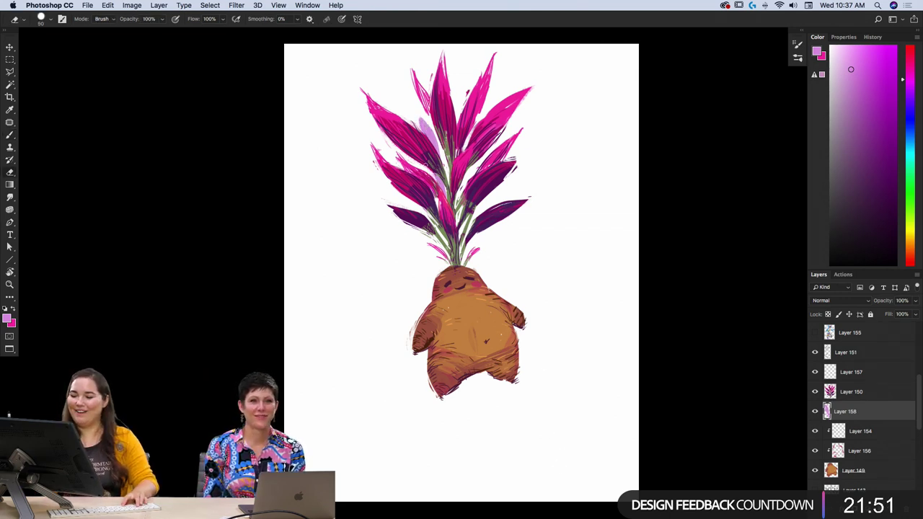
key("b")
- Add lavender highlights on the upper, central and right leaves, plus thin stem strokes at the base
mouse_move(423, 128)
left_mouse_down()
mouse_move(415, 109)
mouse_move(438, 154)
mouse_move(416, 111)
left_mouse_up()
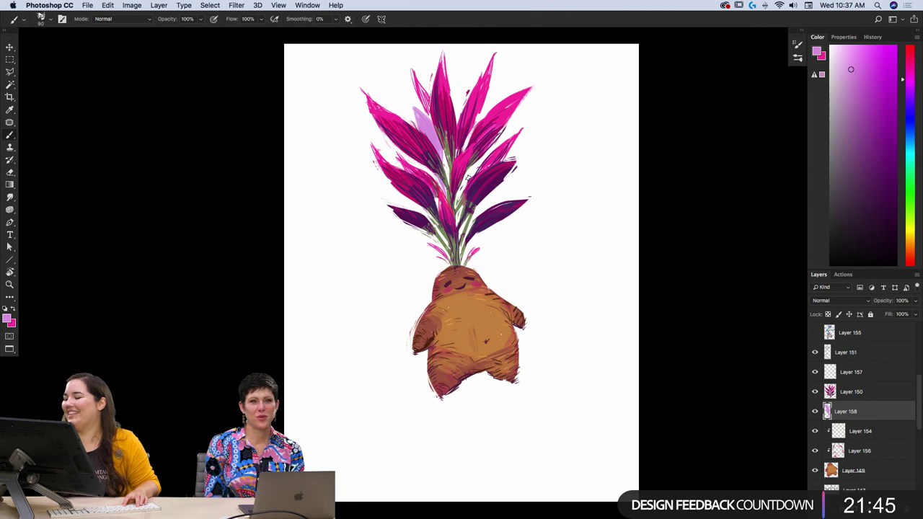
left_click_drag(467, 176, 456, 206)
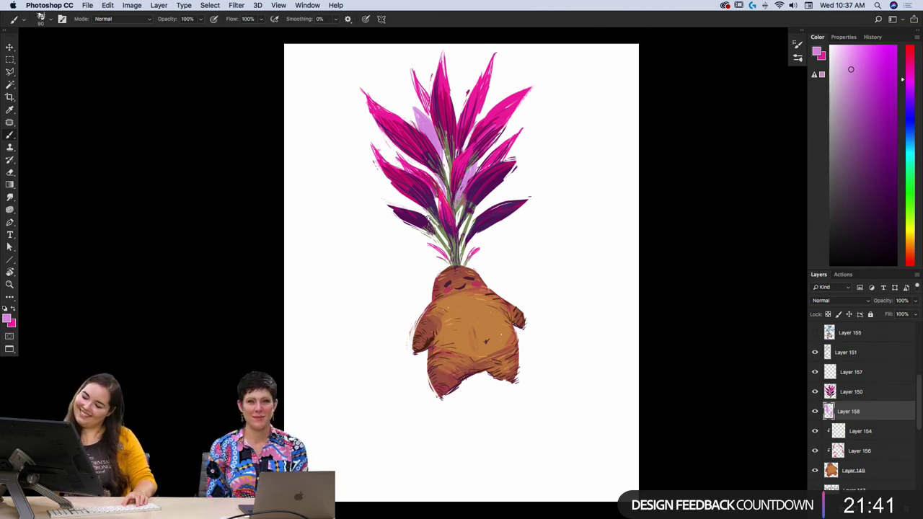
left_click_drag(420, 214, 445, 237)
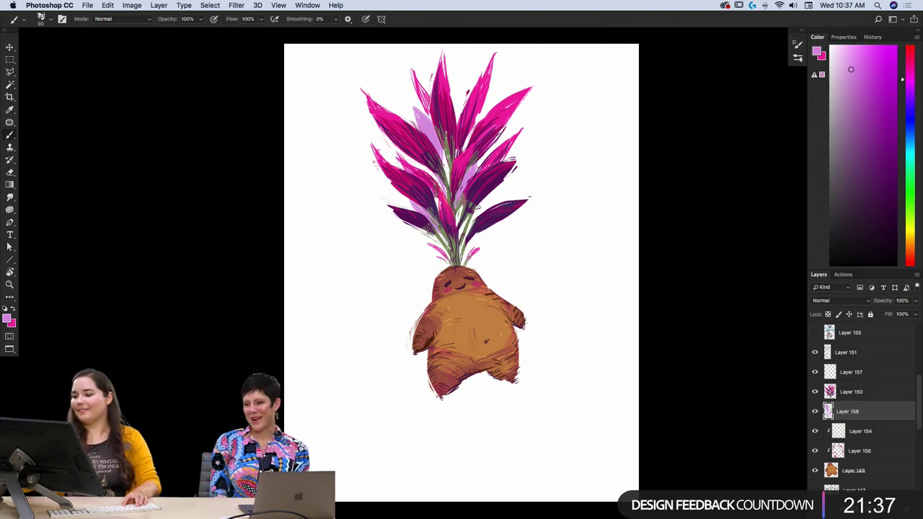
mouse_move(482, 205)
left_mouse_down()
mouse_move(504, 189)
mouse_move(476, 217)
left_mouse_up()
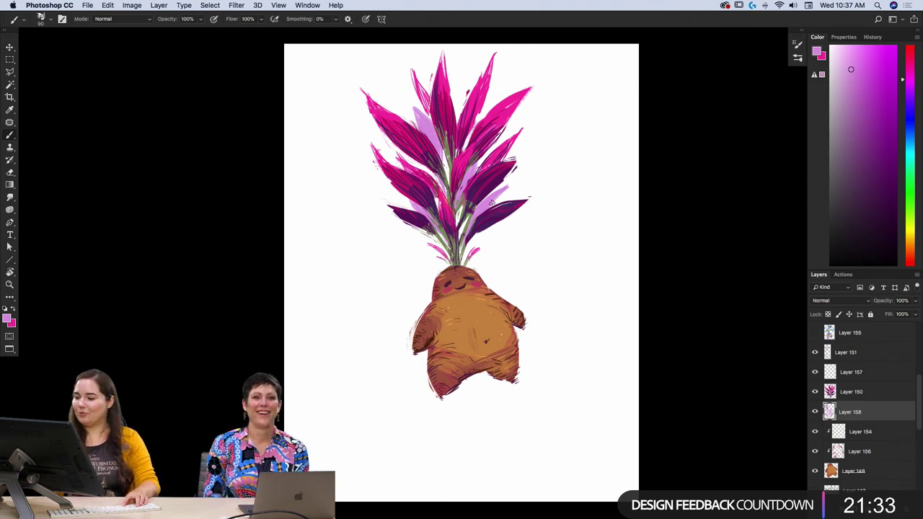
mouse_move(514, 186)
left_mouse_down()
mouse_move(492, 207)
mouse_move(485, 200)
left_mouse_up()
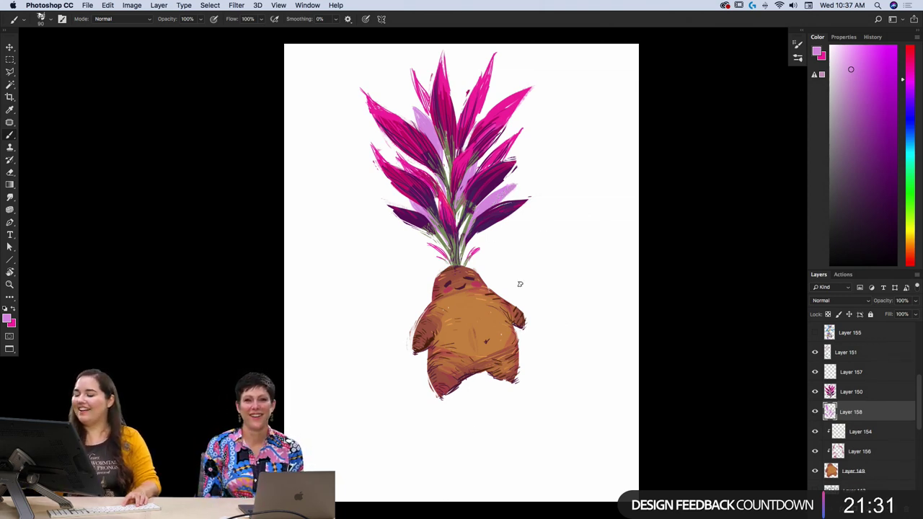
- Add light purple to the top centre leaves and fade the layer to 78% opacity
key("e")
key("b")
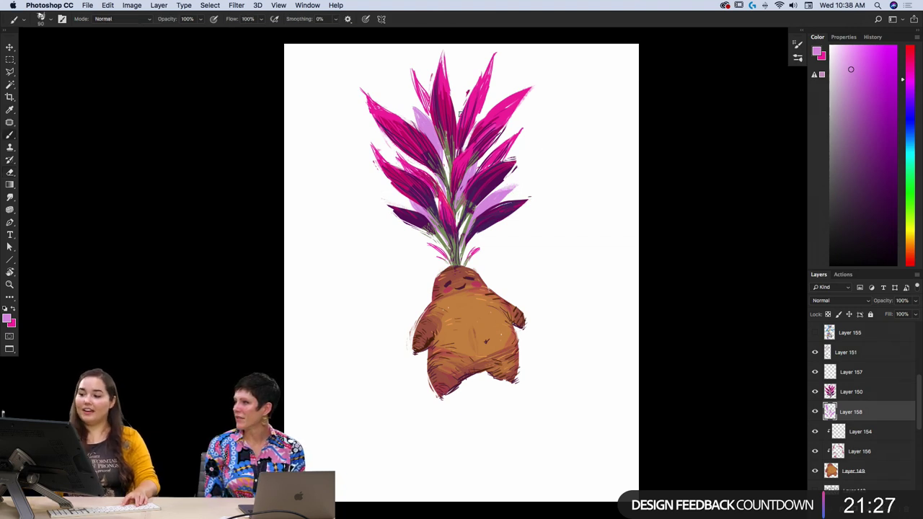
mouse_move(460, 97)
left_mouse_down()
mouse_move(464, 73)
mouse_move(455, 124)
left_mouse_up()
mouse_move(457, 125)
left_mouse_down()
mouse_move(464, 70)
mouse_move(457, 123)
left_mouse_up()
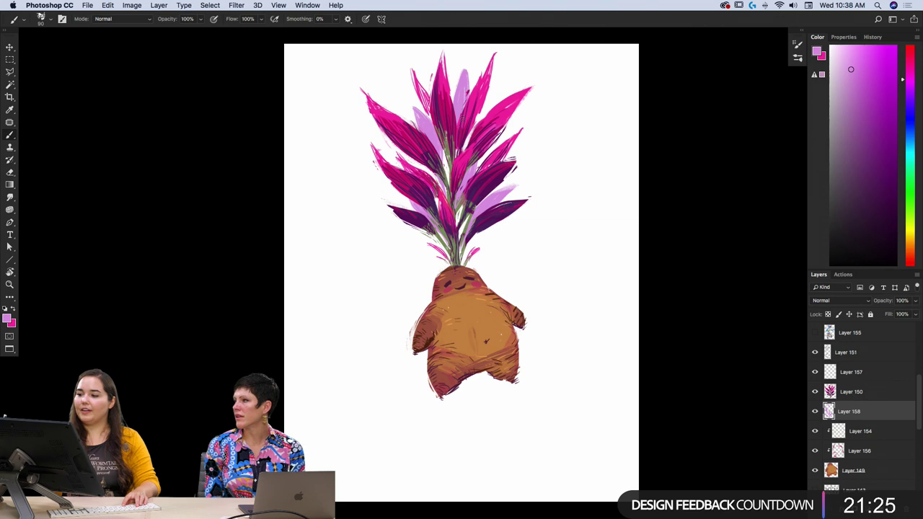
left_click_drag(467, 63, 463, 95)
key("e")
key("b")
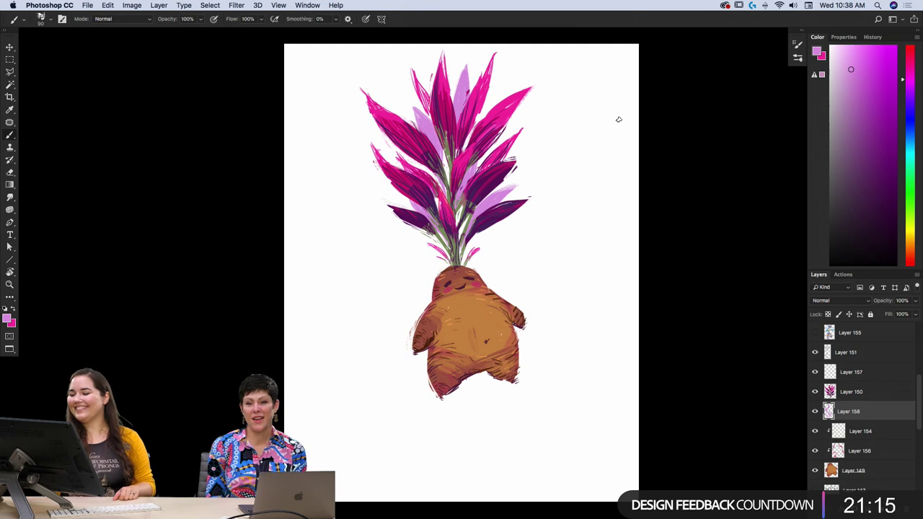
left_click_drag(883, 301, 878, 302)
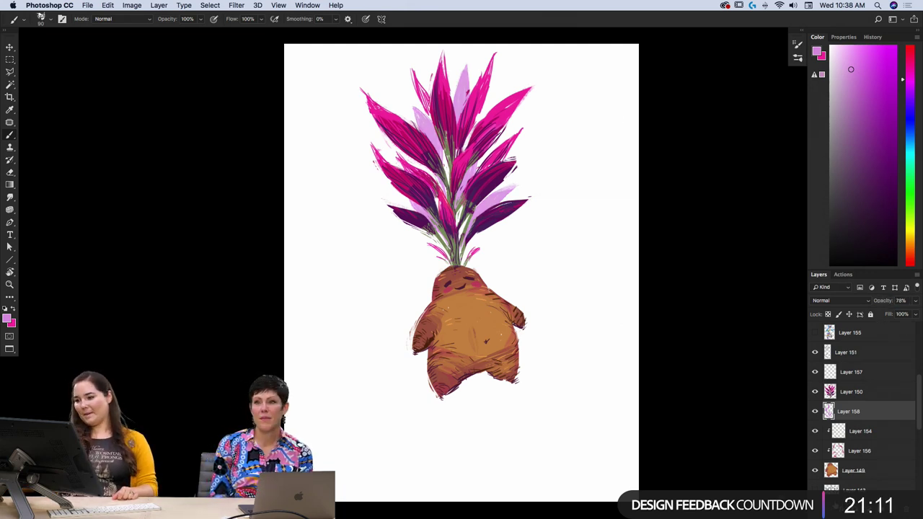
- Select Layers 155 through 156, group them with Cmd+G, and start renaming the group
left_click(893, 353)
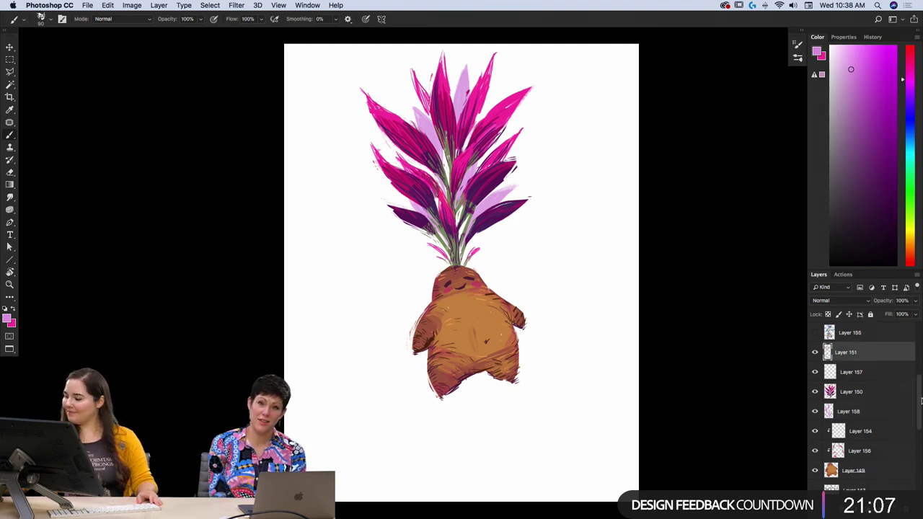
left_click(861, 470, "shift")
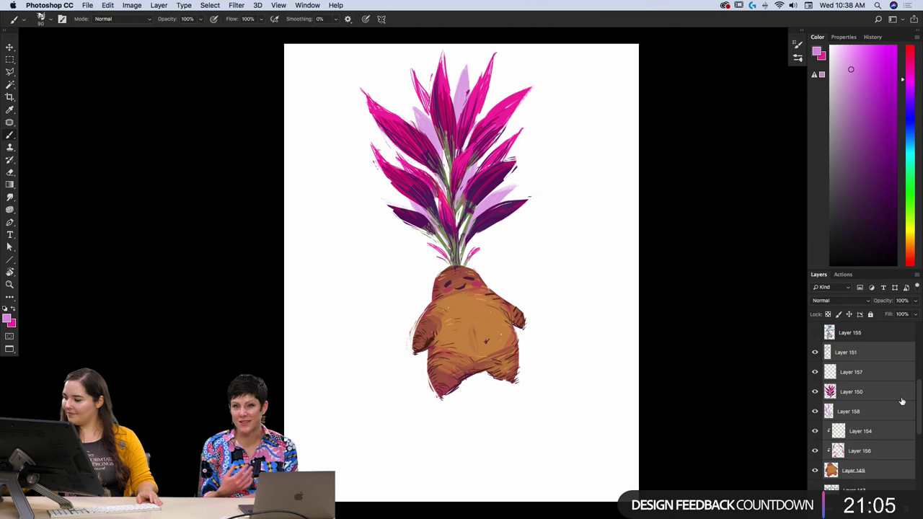
scroll(918, 402, "up", 1)
left_click(844, 354)
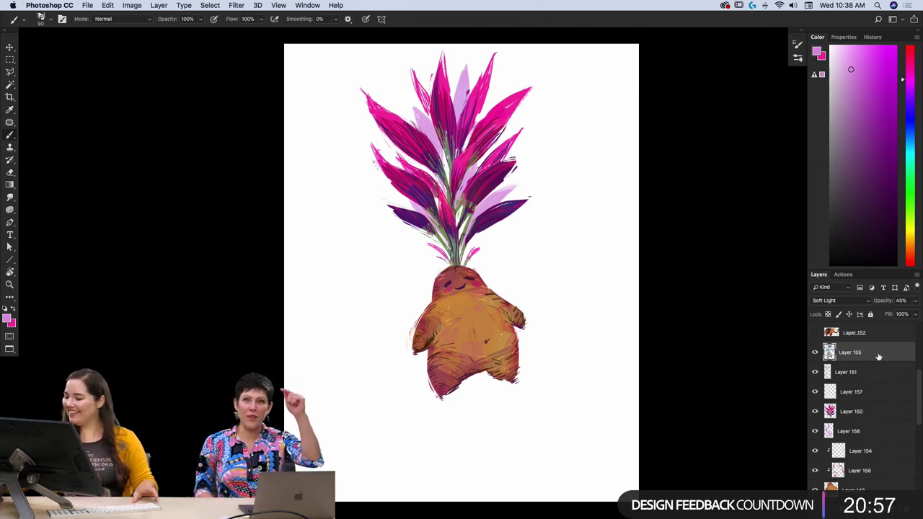
left_click(888, 470, "shift")
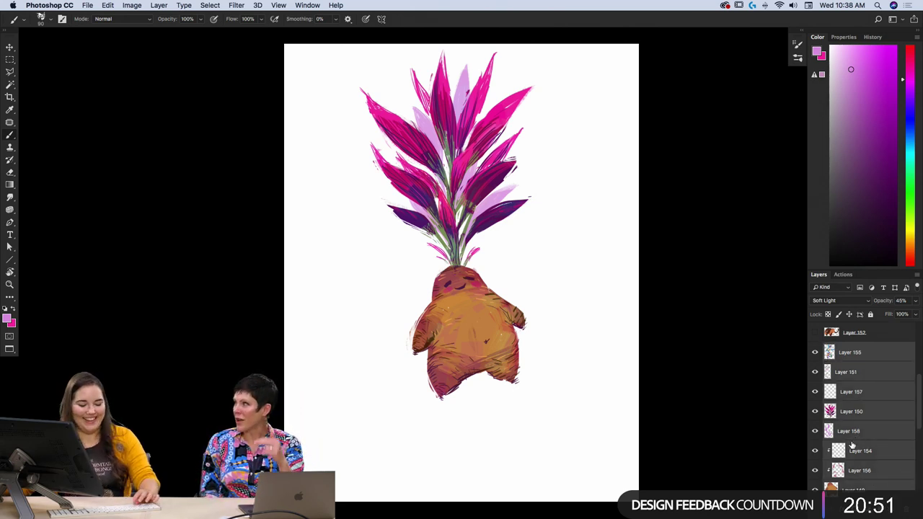
key("super+g")
double_click(852, 348)
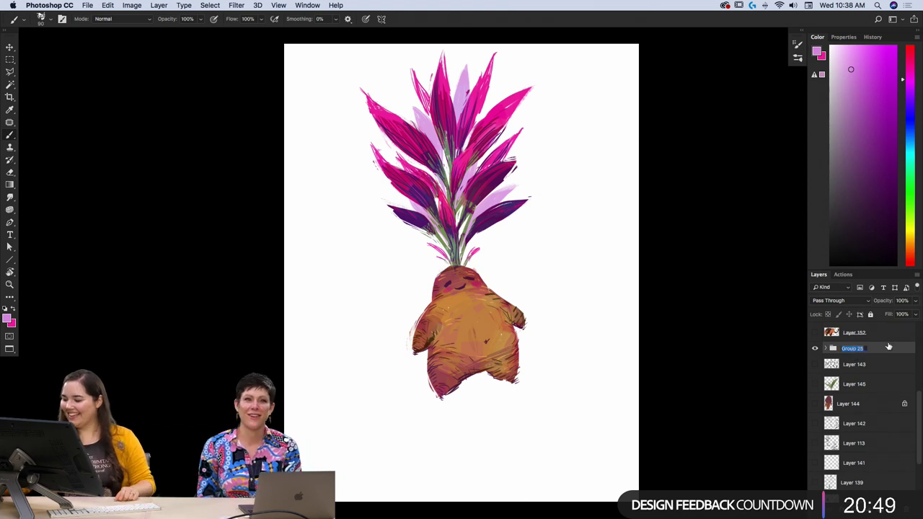
- Name the group 'mandrake 1' and check it by toggling its visibility and expanding it
type("mand")
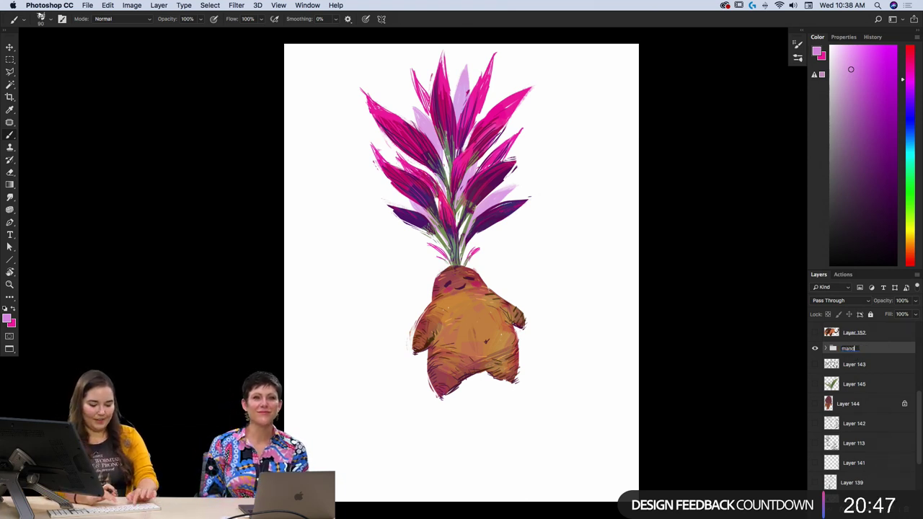
type("rake 1")
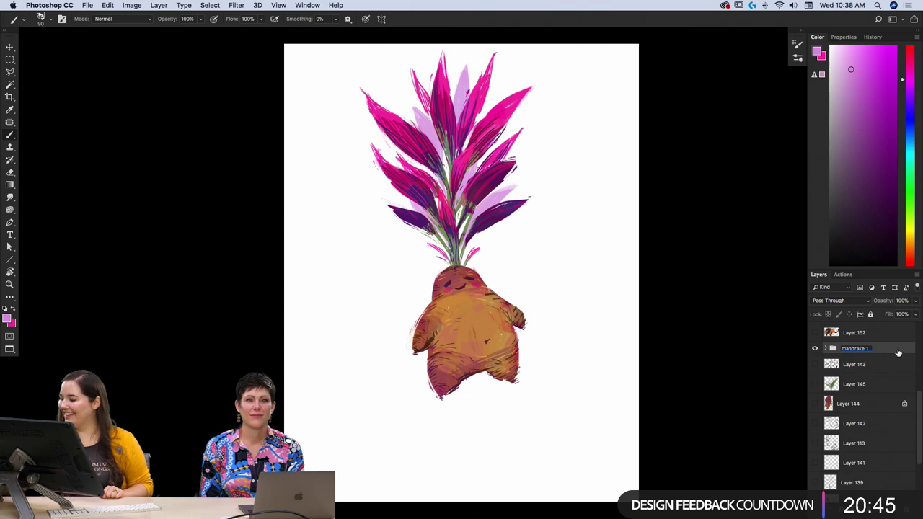
key("Return")
left_click(815, 348)
left_click(815, 348)
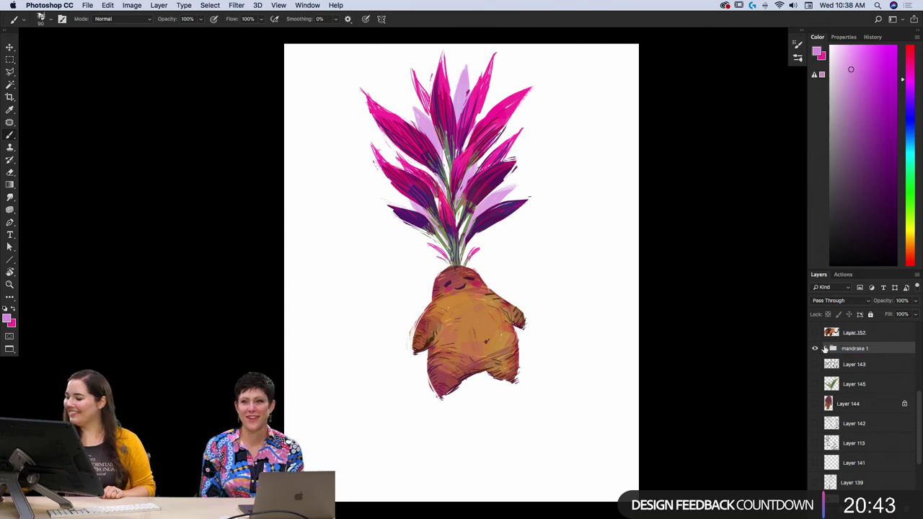
left_click(826, 349)
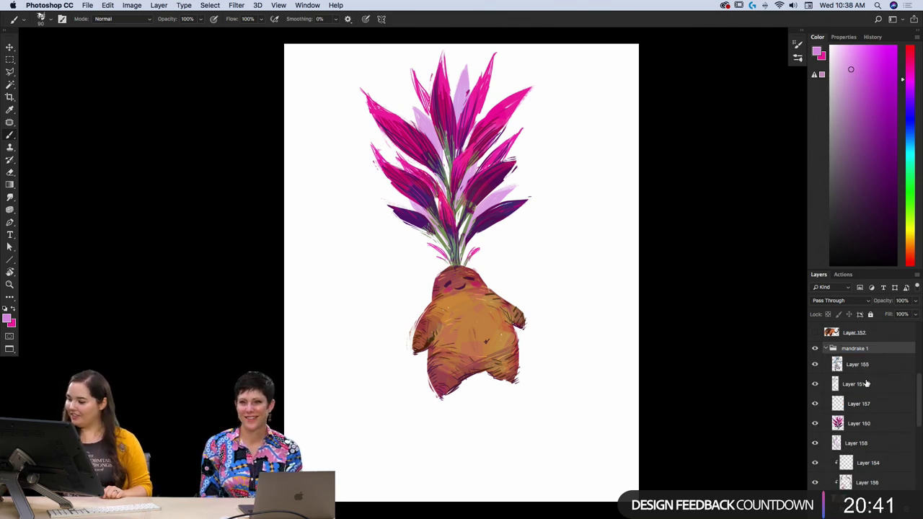
left_click(825, 348)
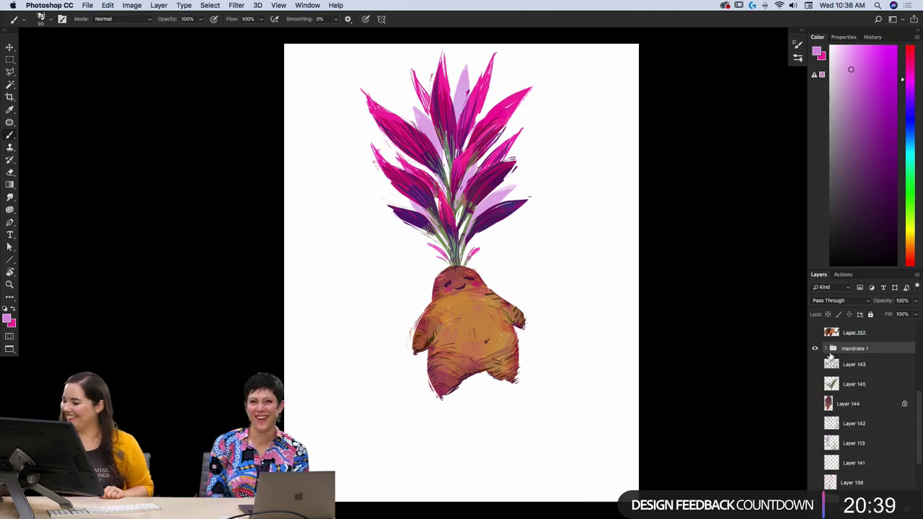
left_click(815, 349)
left_click(816, 349)
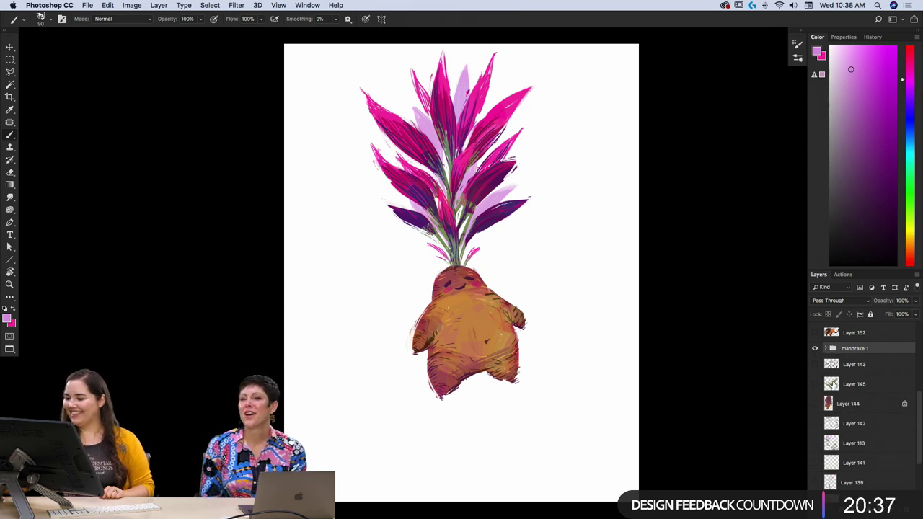
- Move the mandrake drawing about 55 px lower and add a new empty layer
key("v")
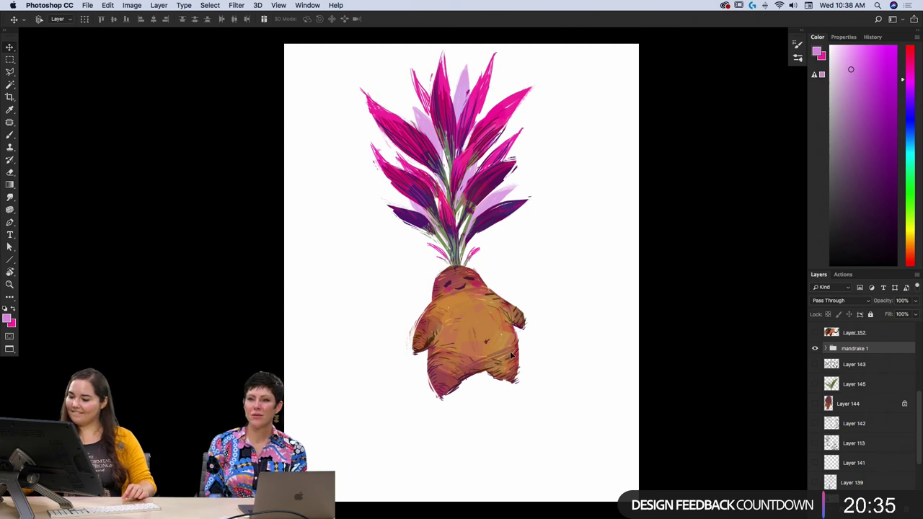
left_click_drag(507, 343, 508, 383)
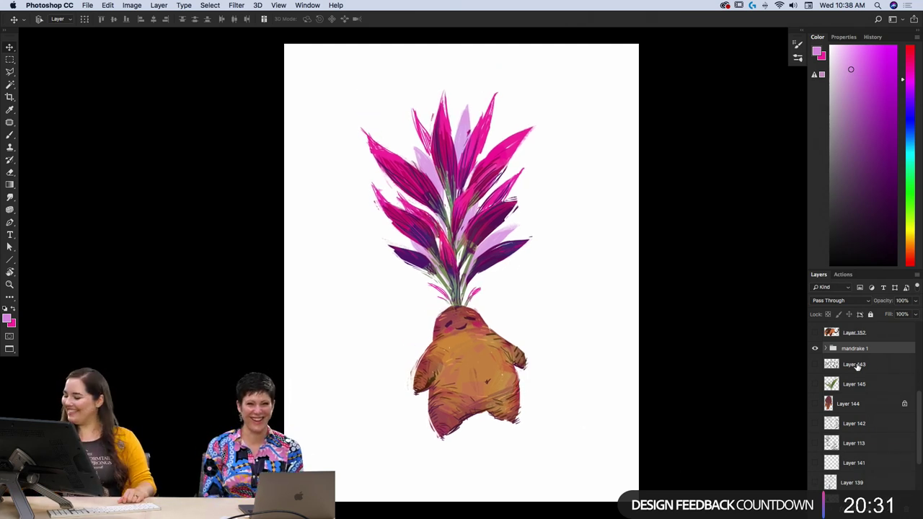
key("super+shift+alt+n")
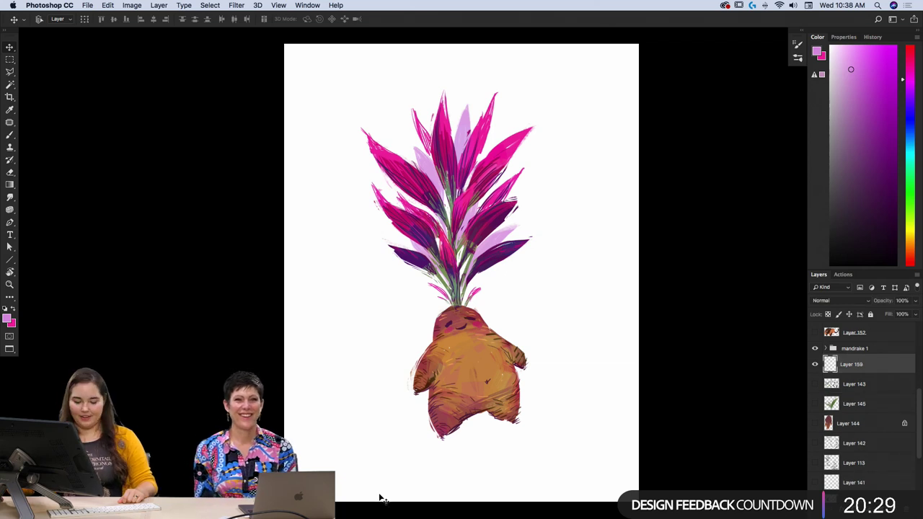
- Sample dark magenta #59223f from the mandrake body as the brush colour
key("b")
left_click(10, 319)
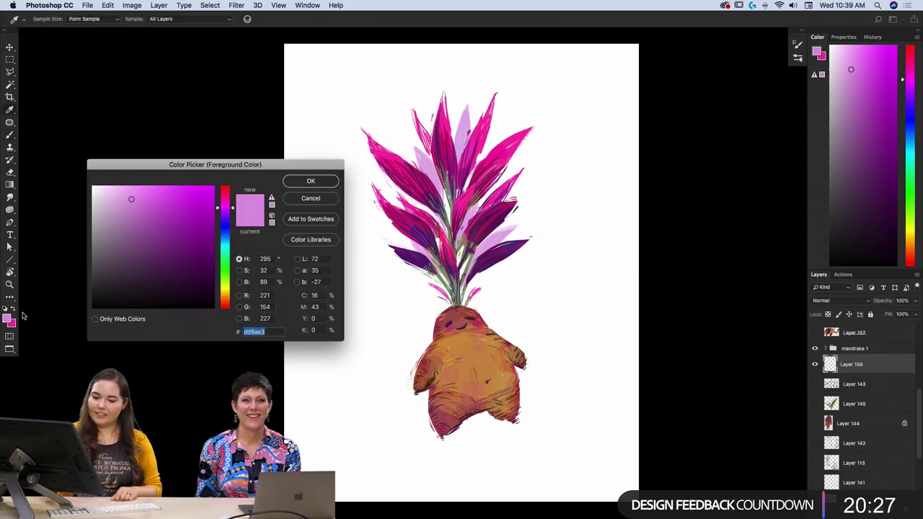
left_click(464, 408)
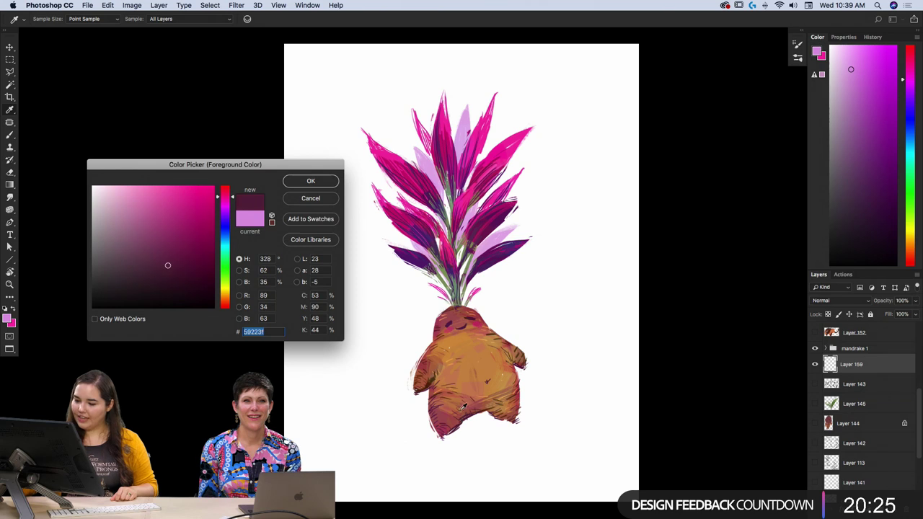
left_click(311, 182)
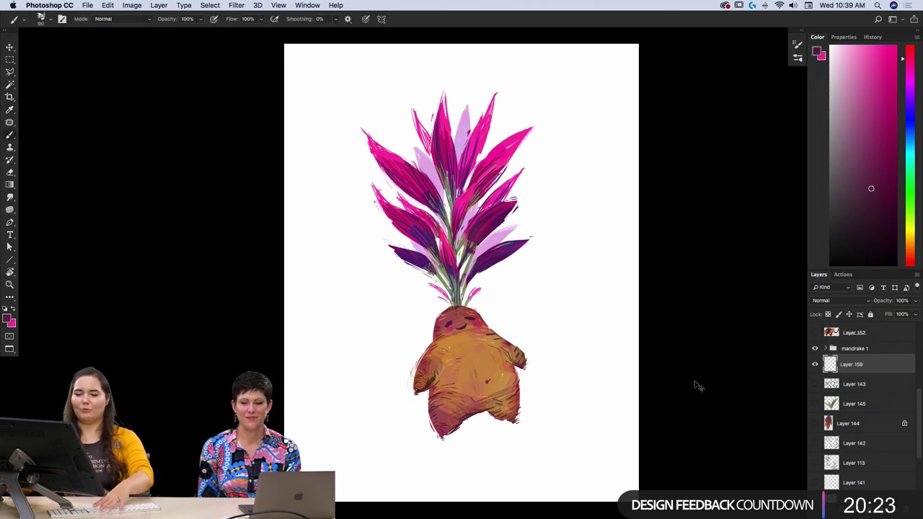
- Fill Layer 159 with dark maroon after comparing pink, then select Layer 155 inside mandrake 1
key("alt+BackSpace")
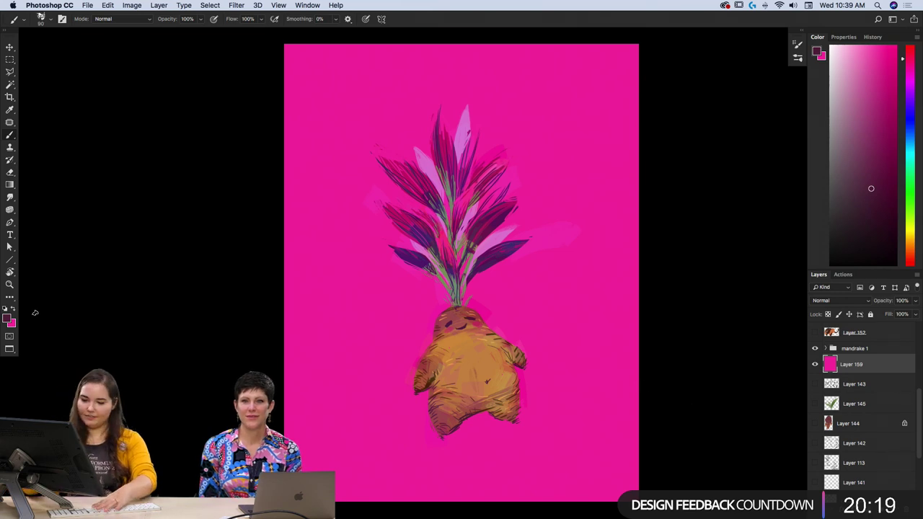
key("x")
key("super+BackSpace")
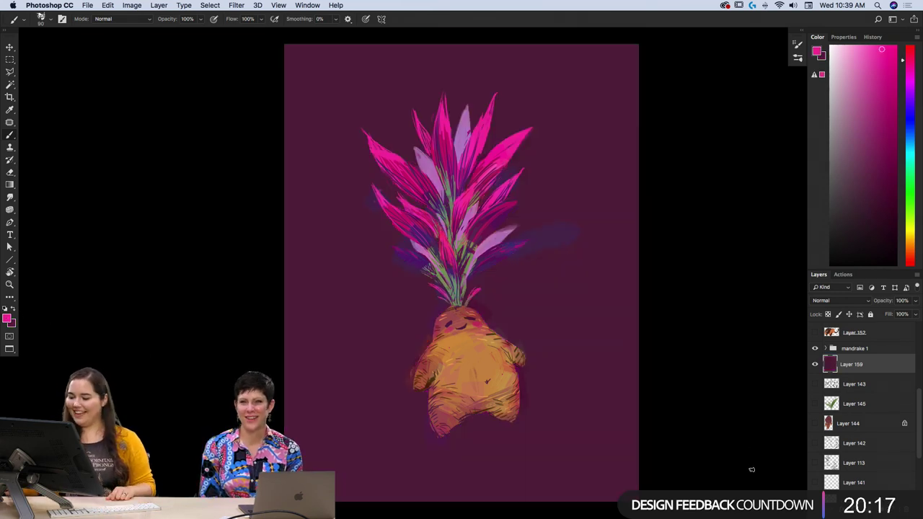
key("alt+BackSpace")
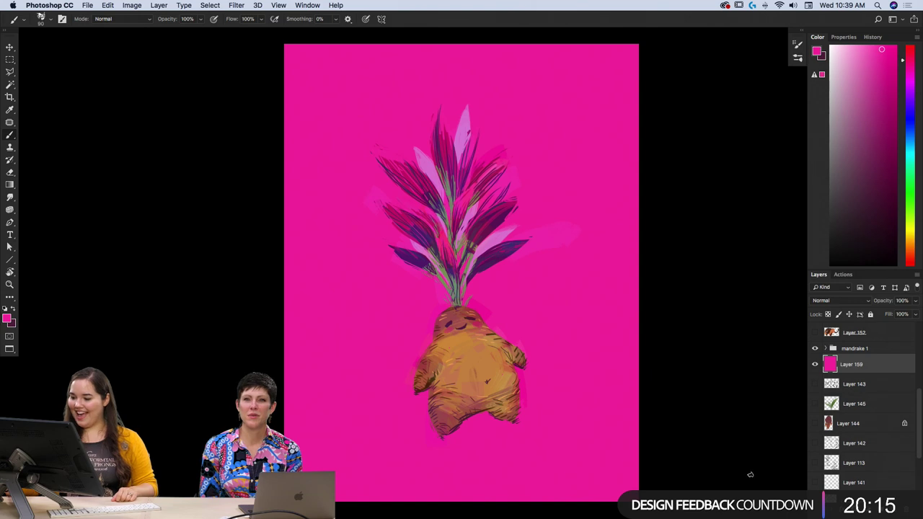
key("super+z")
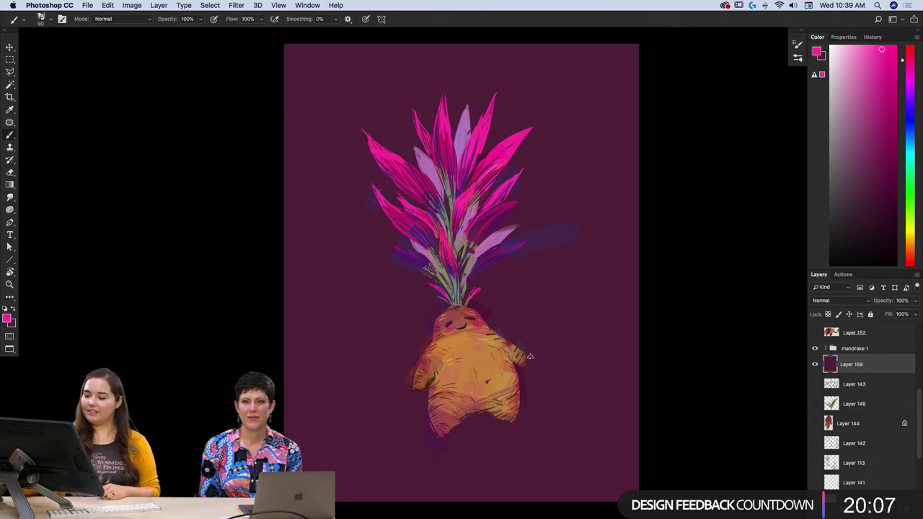
left_click(828, 348)
left_click(855, 366)
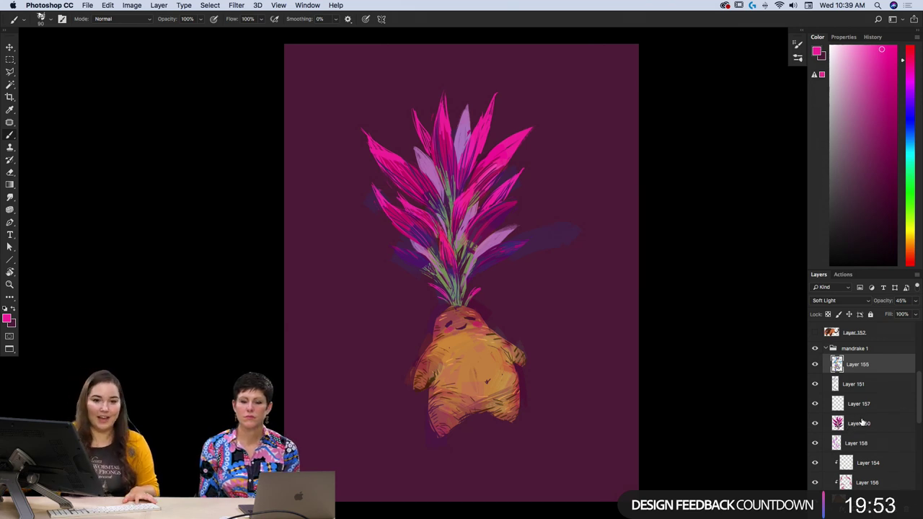
left_click(838, 424, "super")
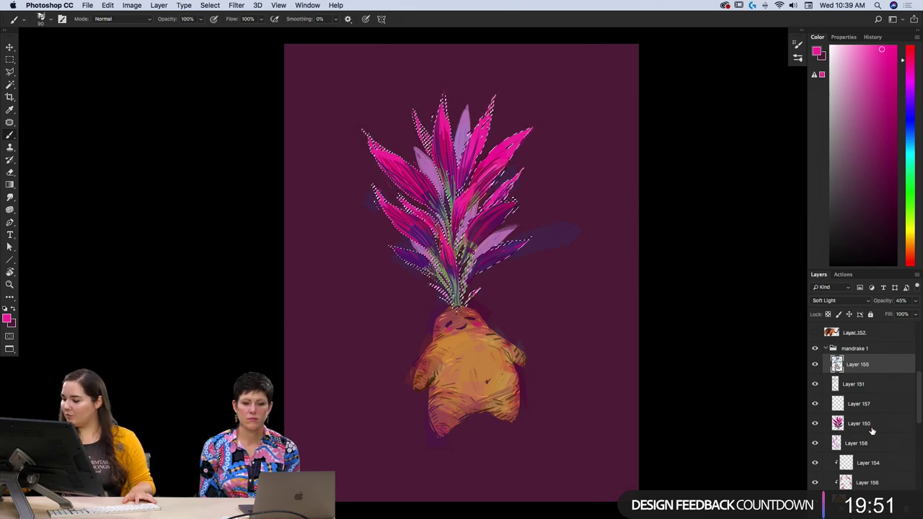
scroll(840, 404, "down", 2)
left_click(836, 406, "super")
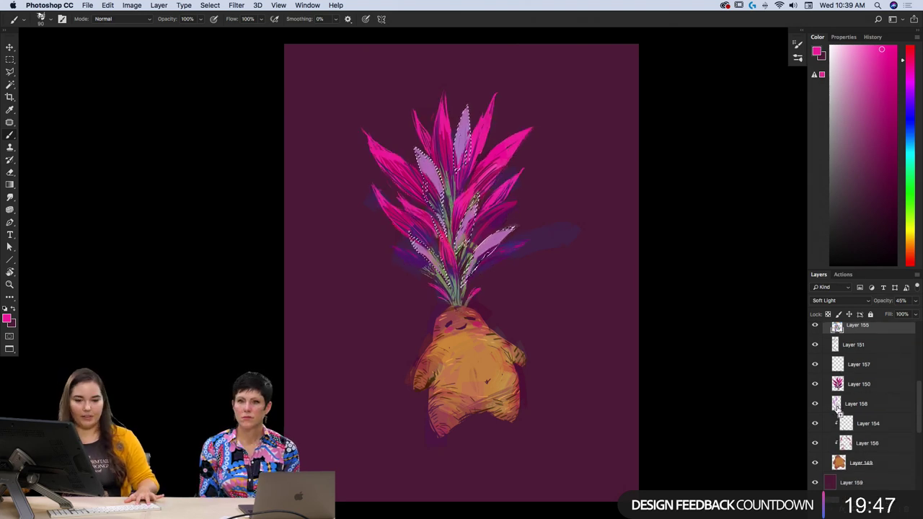
left_click(837, 350, "super")
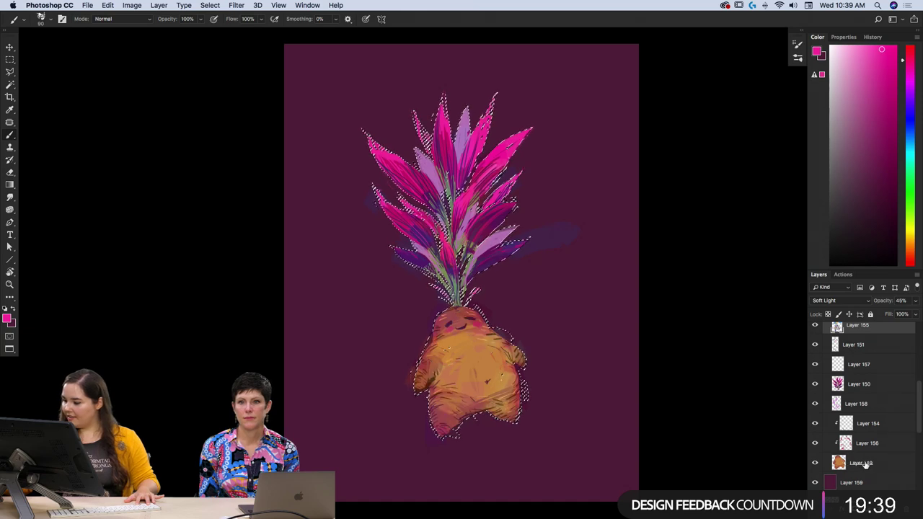
left_click(858, 405)
key("super+d")
key("shift+super+d")
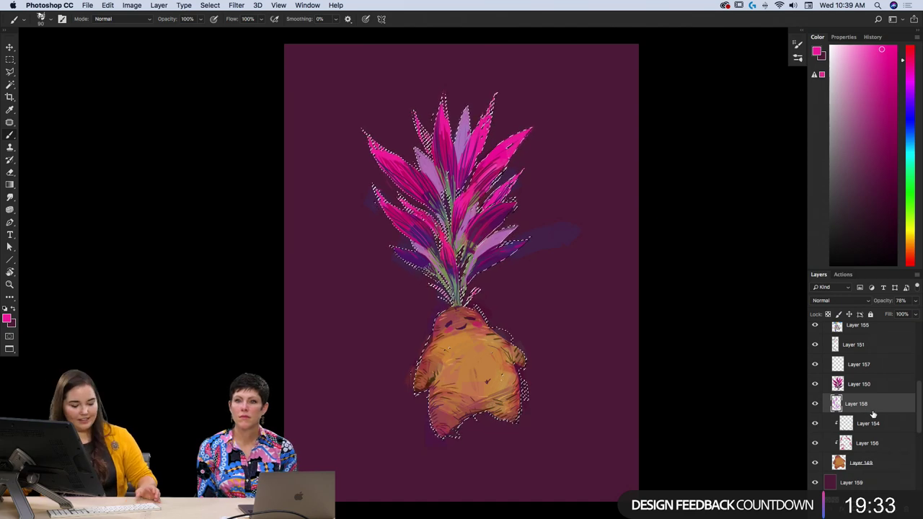
key("super+d")
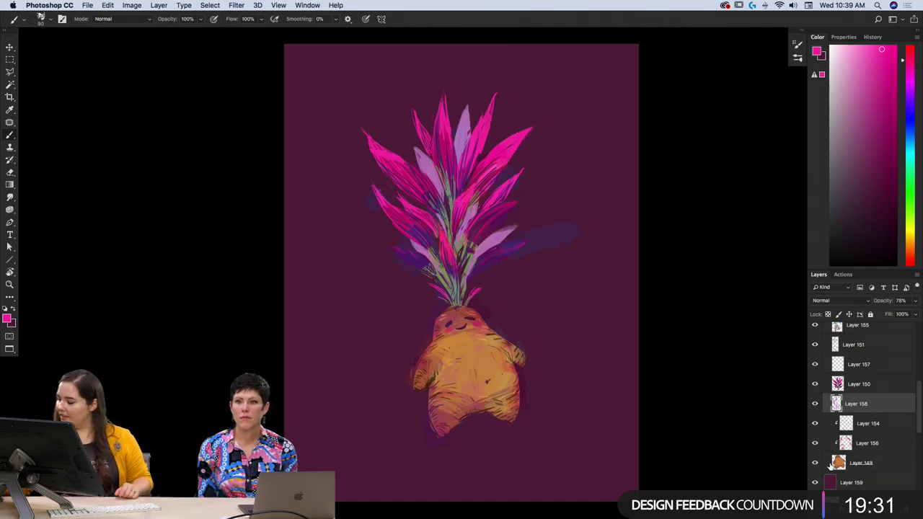
left_click(815, 463)
left_click(815, 462)
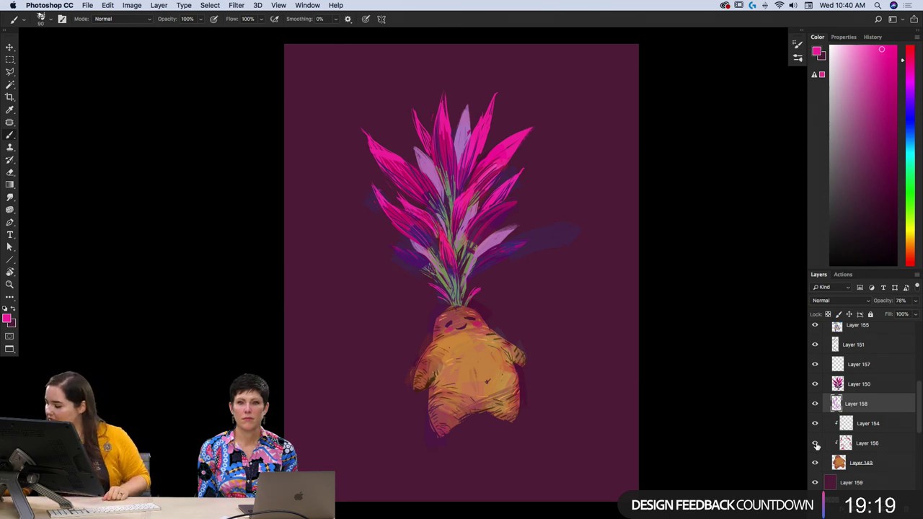
- Compare Layers 150 and 151, then load Layer 157's pixels as the leaves-and-body selection
left_click(815, 383)
left_click(815, 383)
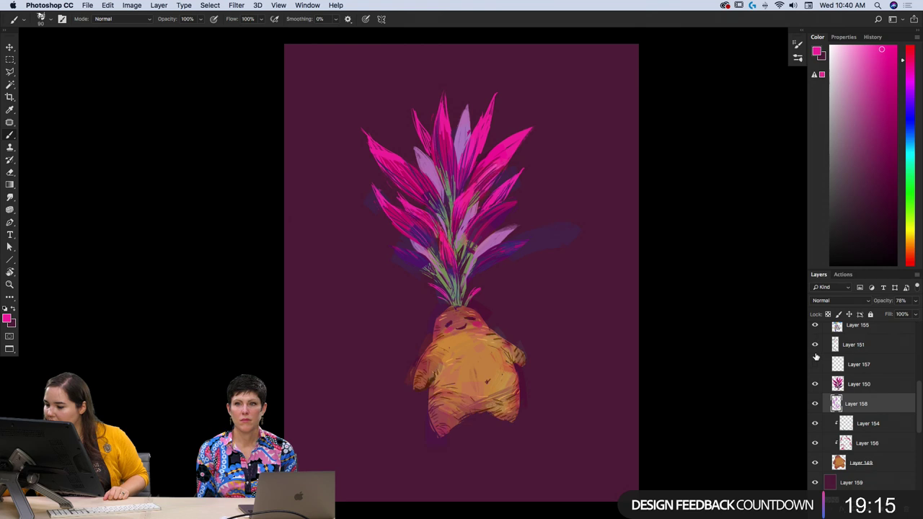
left_click(814, 345)
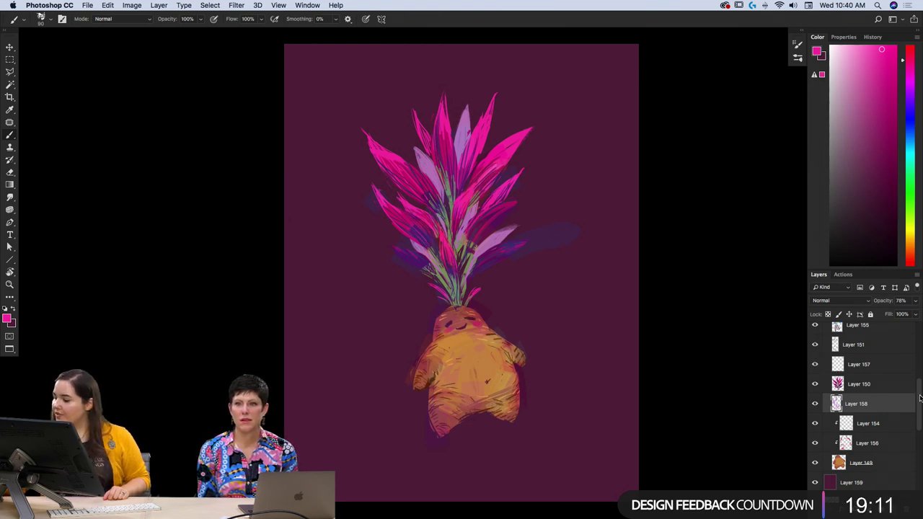
scroll(913, 397, "up", 1)
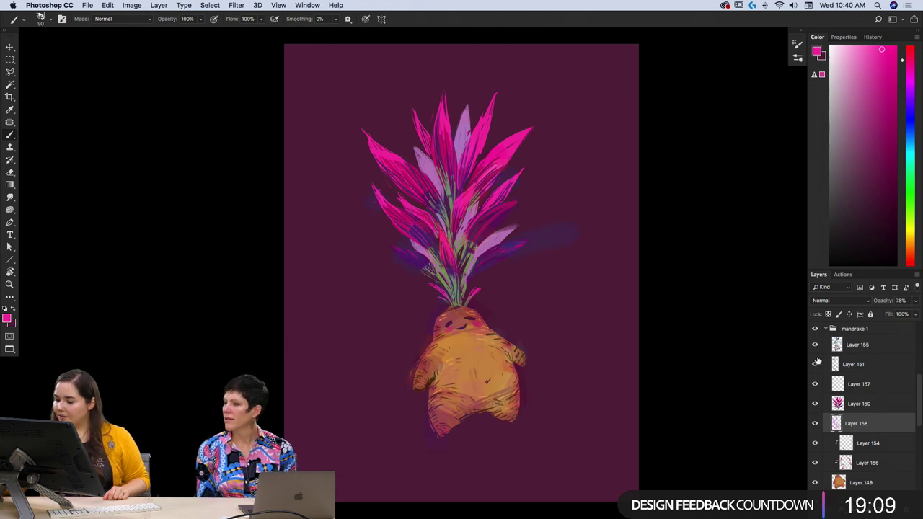
left_click(838, 368)
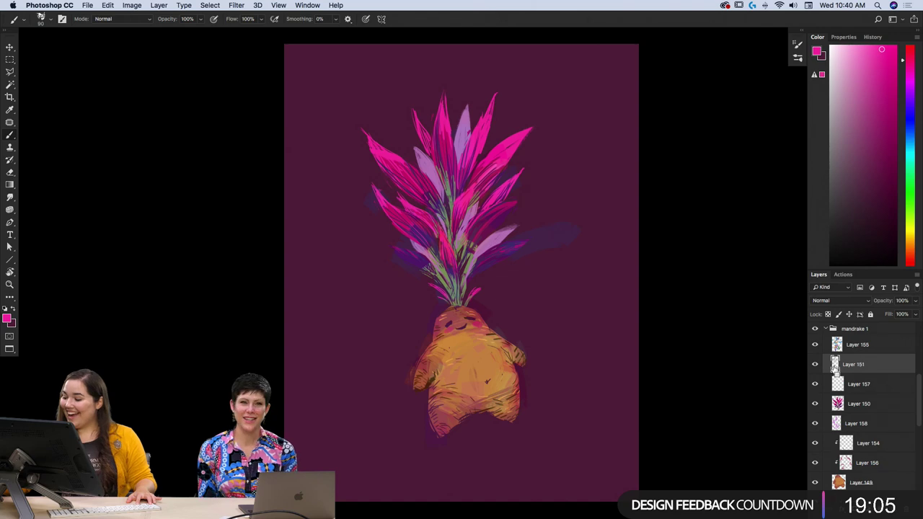
left_click(837, 384, "super")
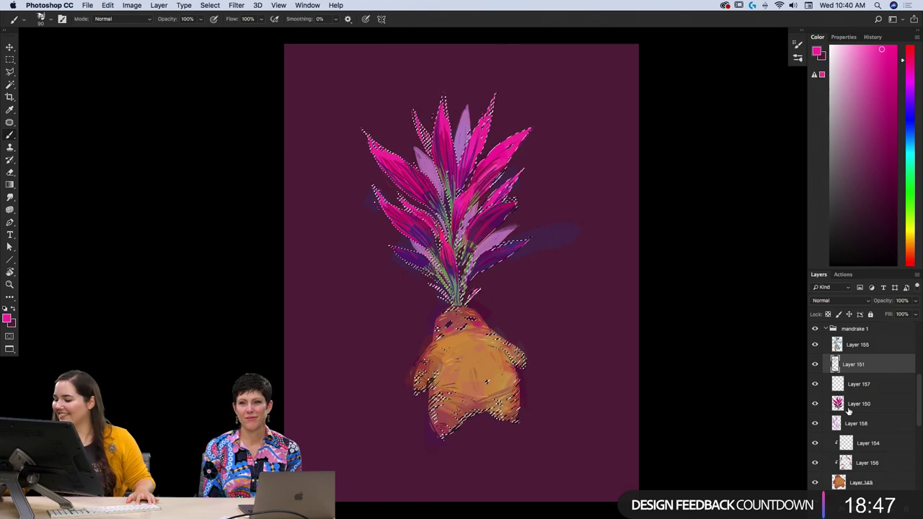
- Clear the leaf selection and delete Layer 156
left_click(838, 404, "super")
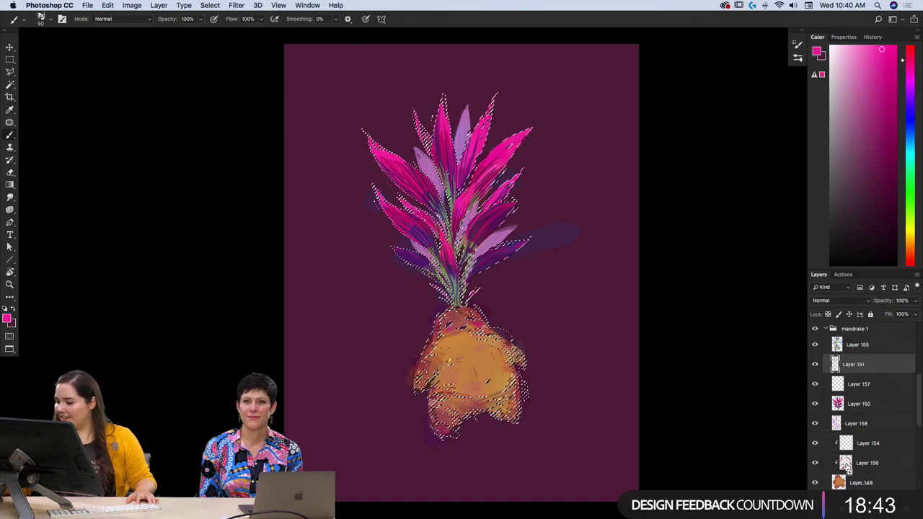
key("super+d")
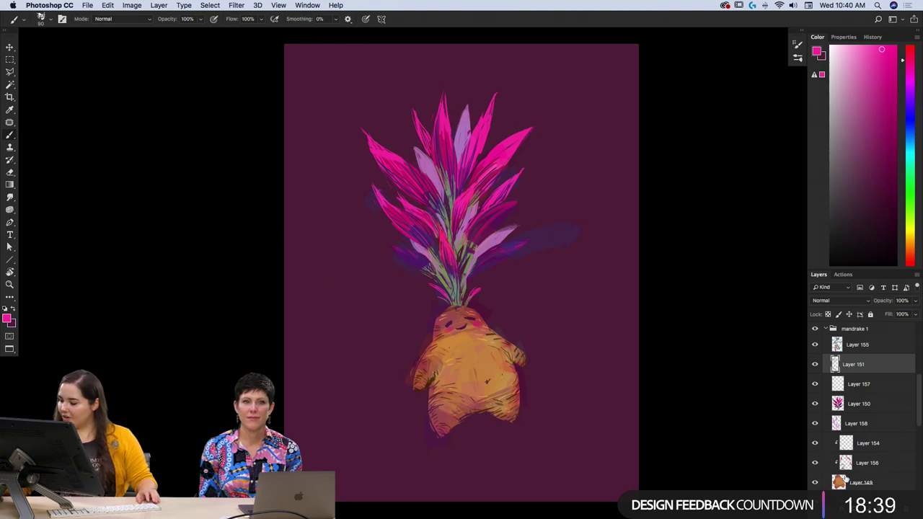
left_click(861, 463)
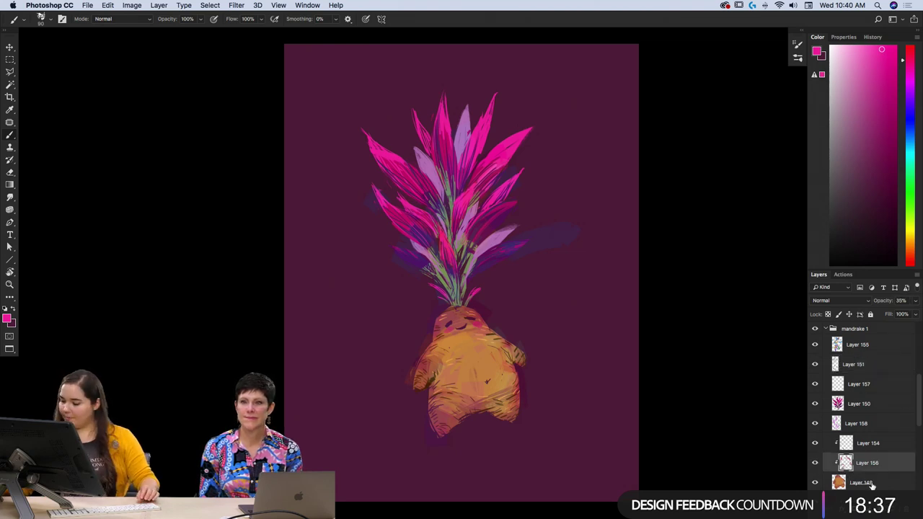
key("super+e")
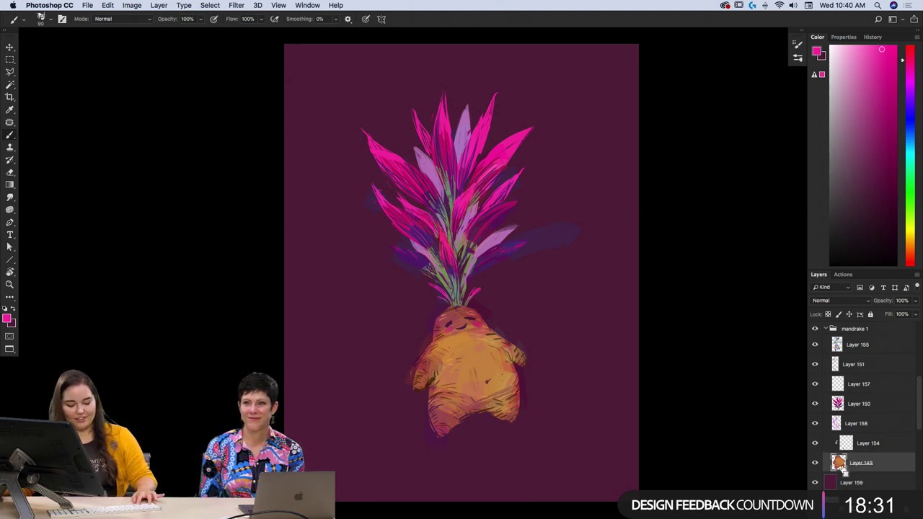
- Load Layer 149's outline as a selection and add new Layer 160 beneath Layer 149
left_click(838, 463, "super")
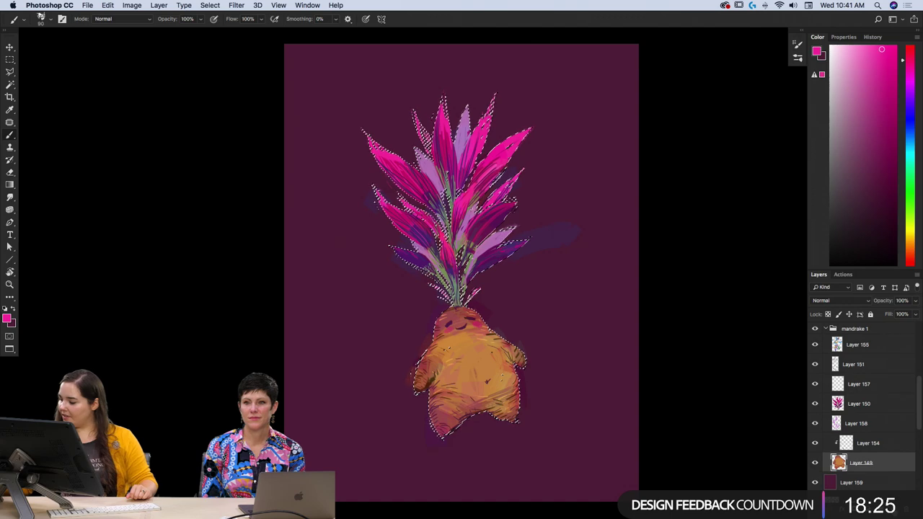
key("super+shift+alt+n")
left_click_drag(877, 469, 863, 489)
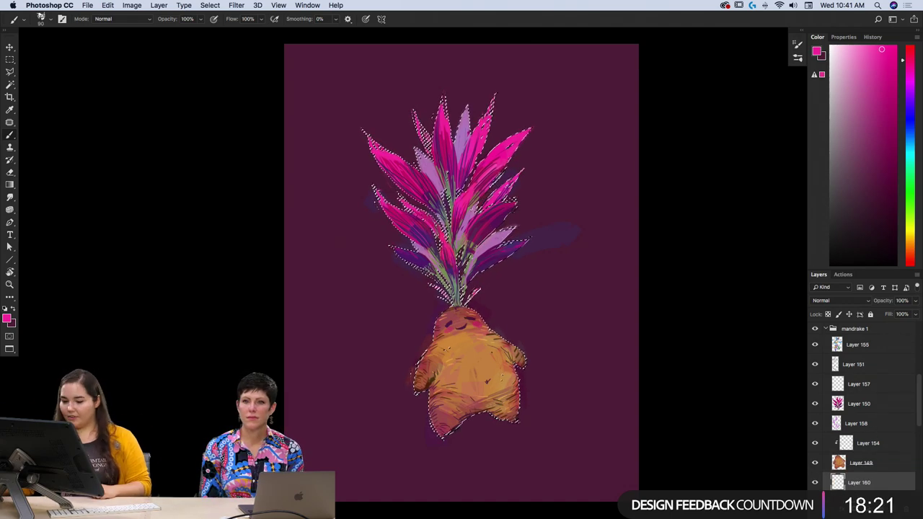
- On Layer 160, bring maroon to the front, deselect, and clip Layer 149 onto Layer 160
left_click(870, 480)
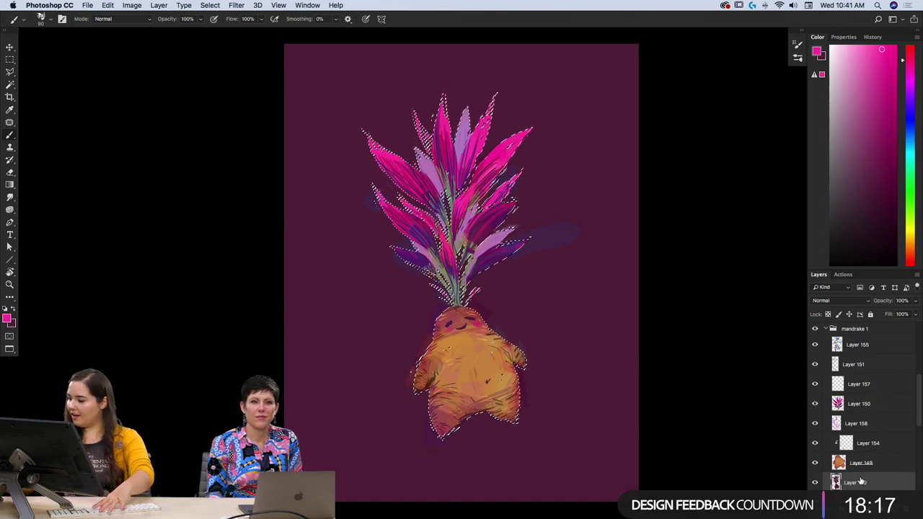
key("x")
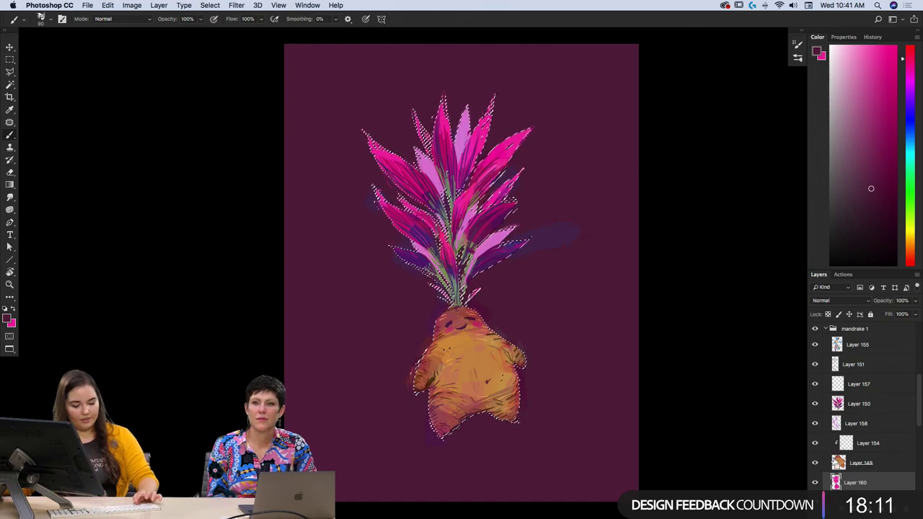
key("super+d")
left_click(815, 462)
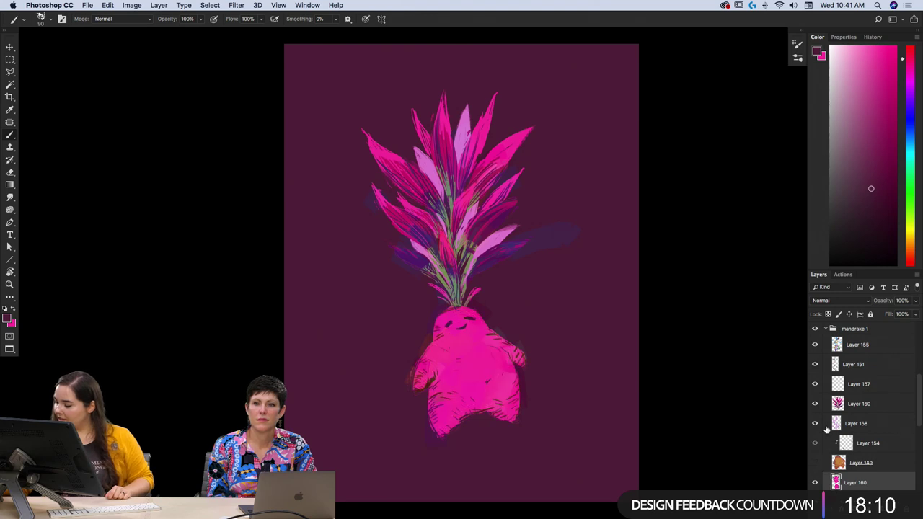
left_click(854, 472, "alt")
left_click(815, 463)
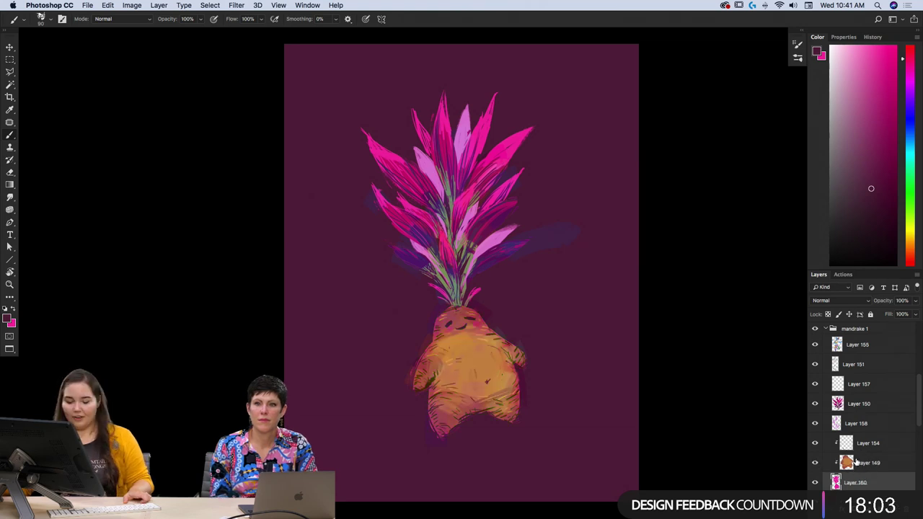
- Clip Layers 158, 150, 157, 151 and 155 to their layers below, undoing an accidental duplicate
left_click(863, 425)
left_click(854, 433, "alt")
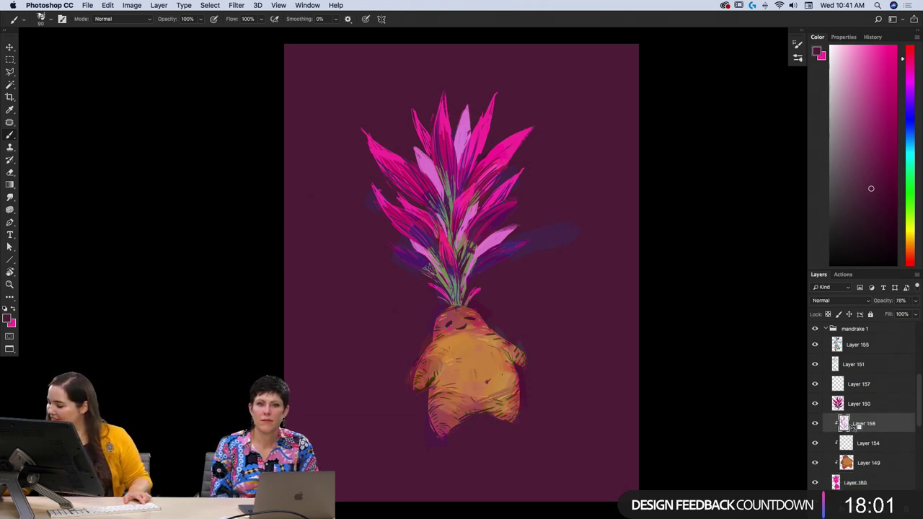
left_click(860, 413, "alt")
left_click_drag(856, 366, 865, 394)
left_click(865, 394, "alt")
key("super+z")
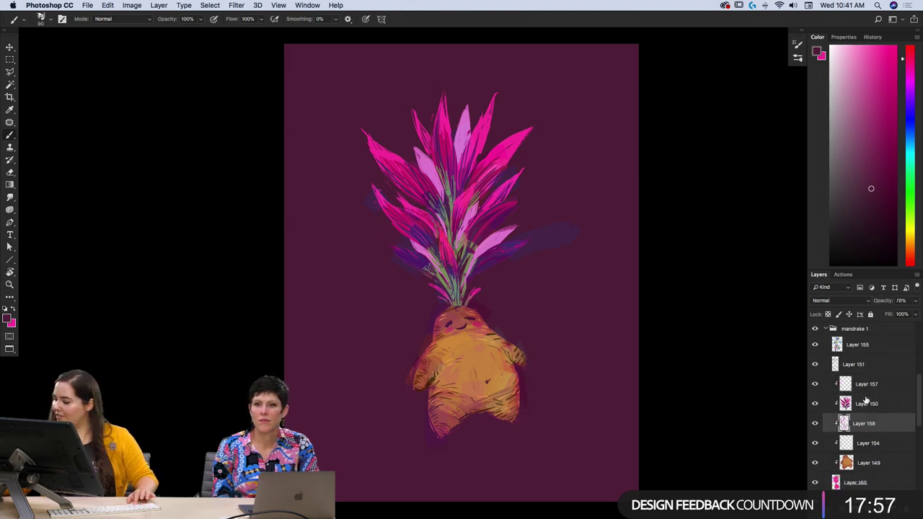
left_click(871, 372, "alt")
left_click(874, 354, "alt")
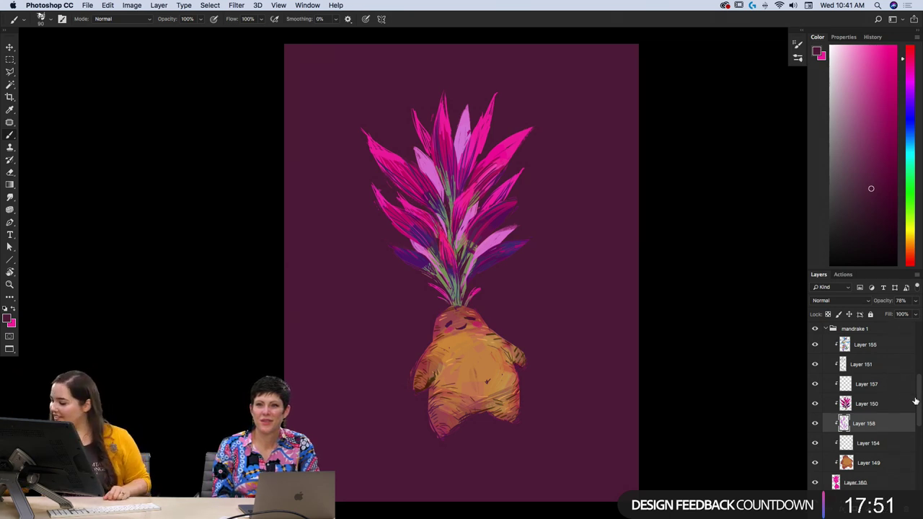
- Toggle Layer 155 to check the clipping, then select background Layer 159
scroll(919, 398, "up", 1)
left_click(815, 364)
left_click(814, 364)
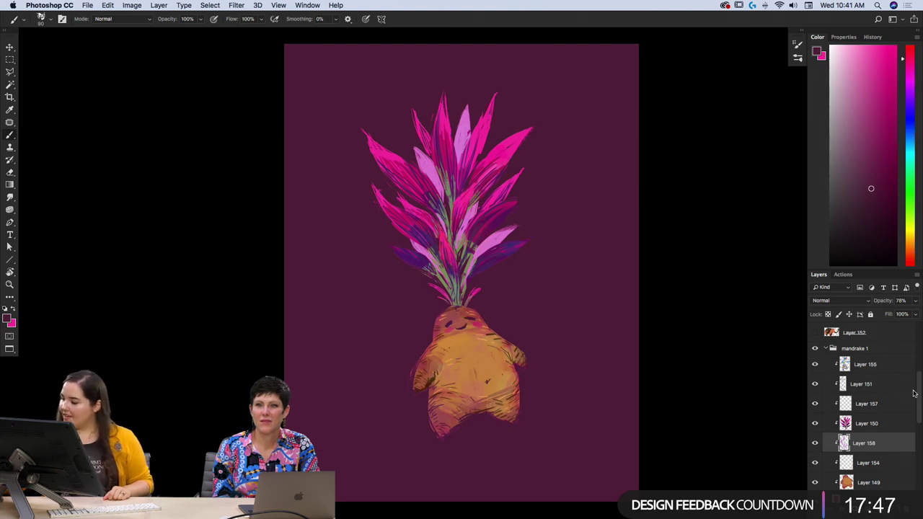
scroll(919, 396, "down", 2)
scroll(919, 406, "down", 1)
left_click(847, 445)
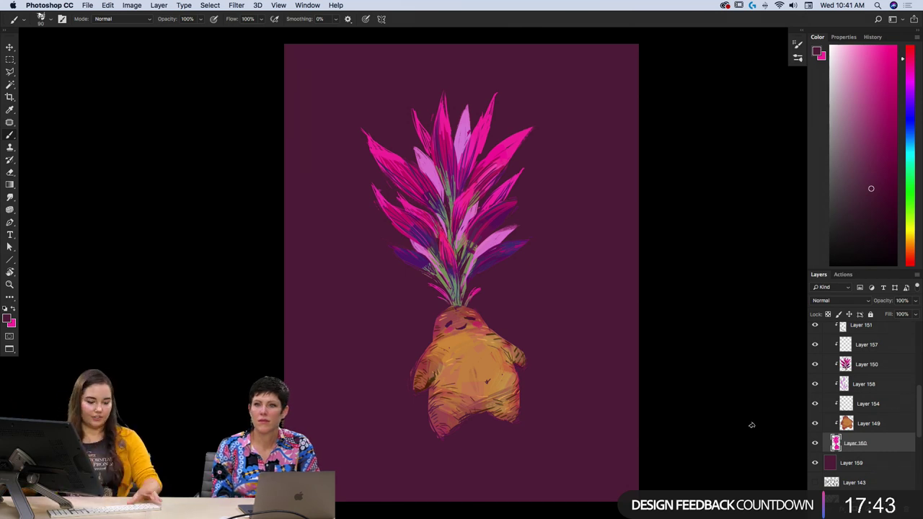
key("e")
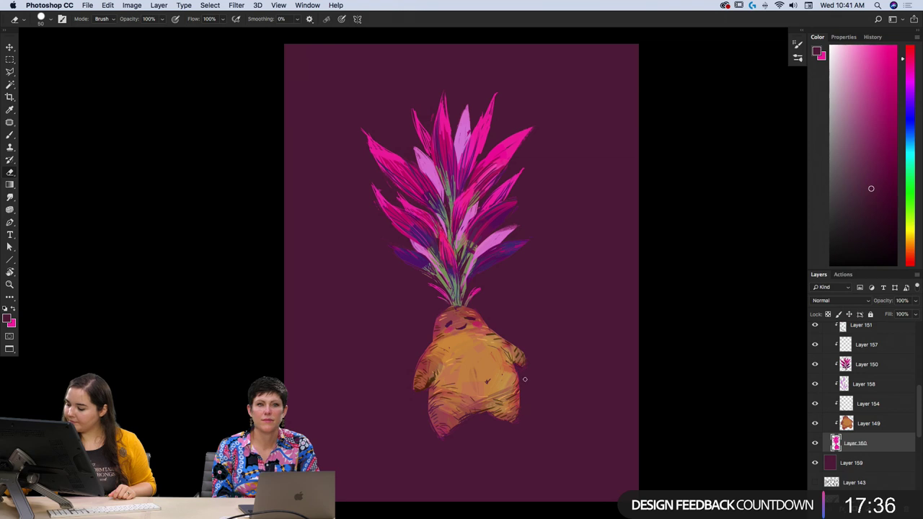
left_click(857, 467)
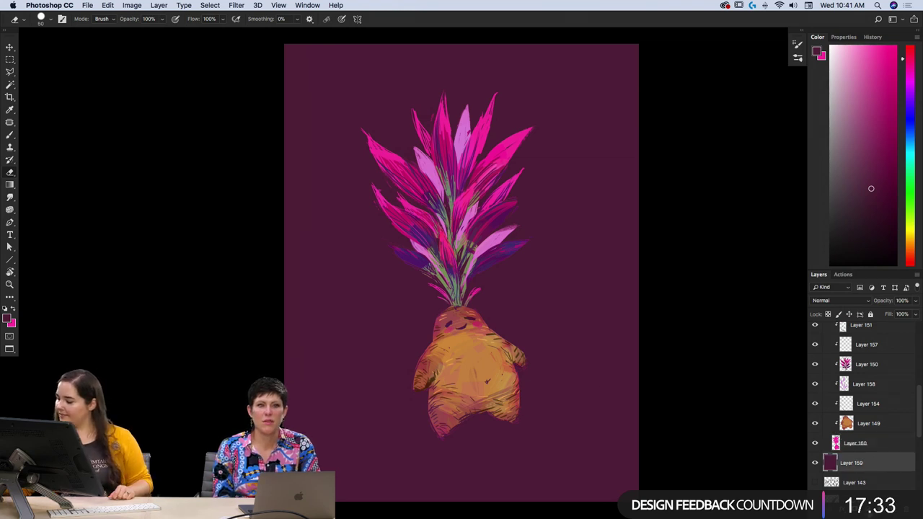
left_click(869, 509)
- Add a Hue/Saturation adjustment layer above Layer 159 and target its settings rather than its mask
left_click(865, 406)
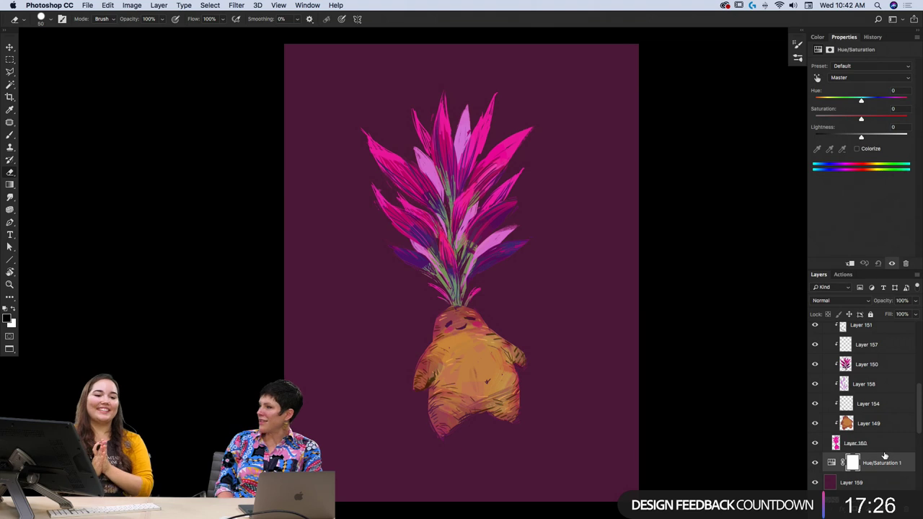
left_click(833, 465)
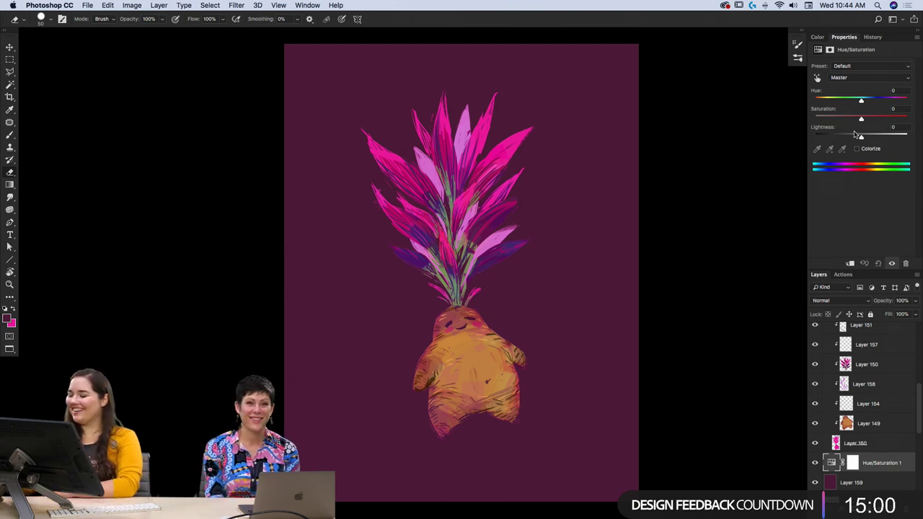
- Set the Hue/Saturation adjustment to Hue +16, Saturation -23, Lightness -19
left_click_drag(860, 100, 852, 137)
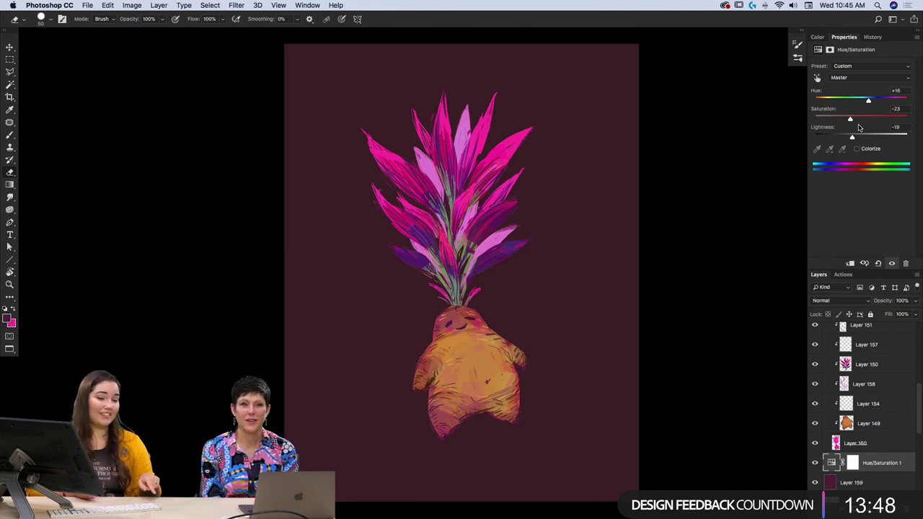
left_click(874, 361)
scroll(917, 405, "up", 5)
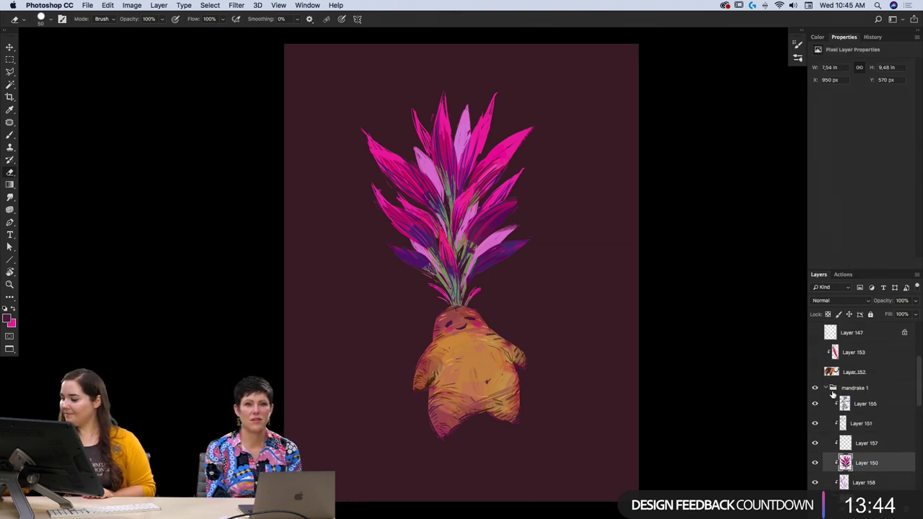
left_click(829, 391)
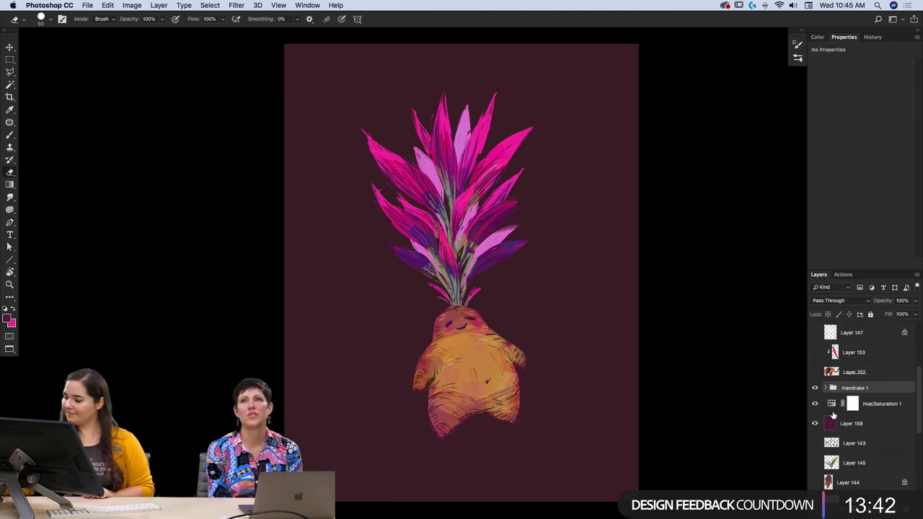
left_click(826, 388)
scroll(913, 404, "down", 4)
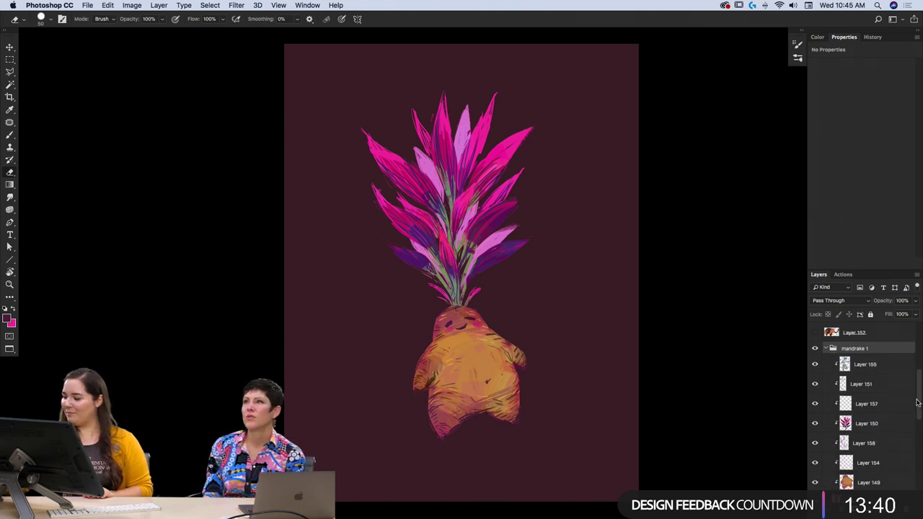
left_click(884, 464)
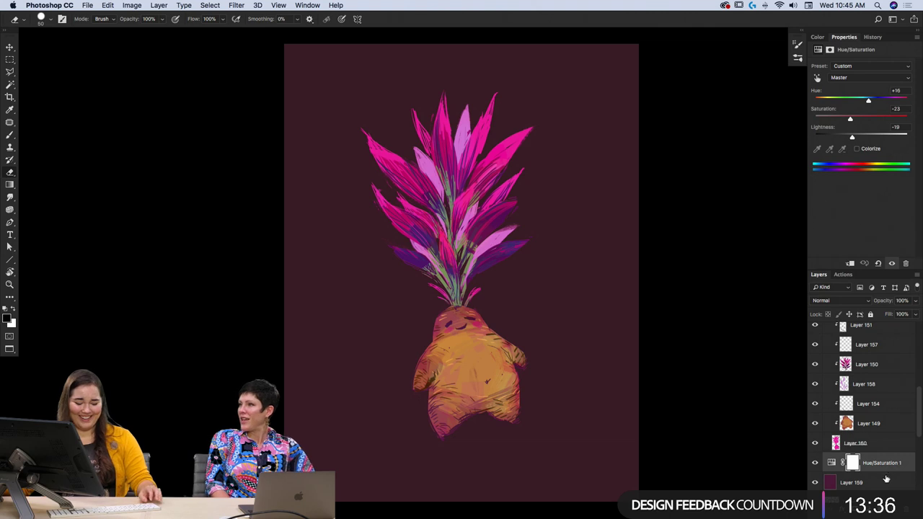
left_click(885, 463)
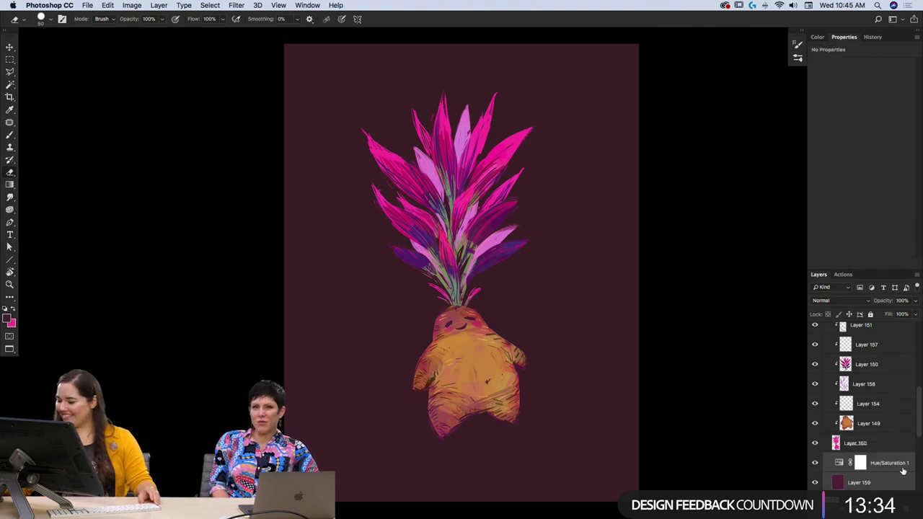
scroll(920, 404, "up", 2)
scroll(921, 405, "up", 2)
left_click(826, 388)
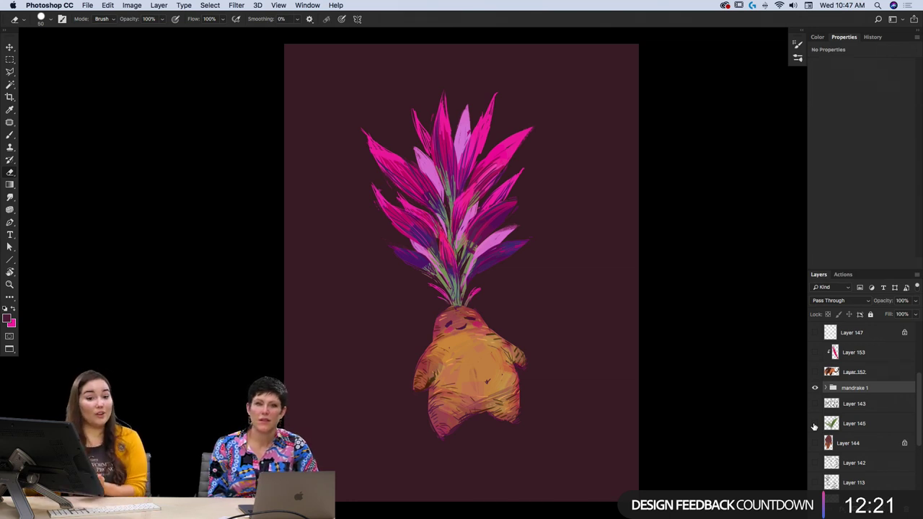
- Hide the maroon background Layer 159 and the grey layer, leaving white behind the mandrake
left_click(815, 388)
left_click(815, 387)
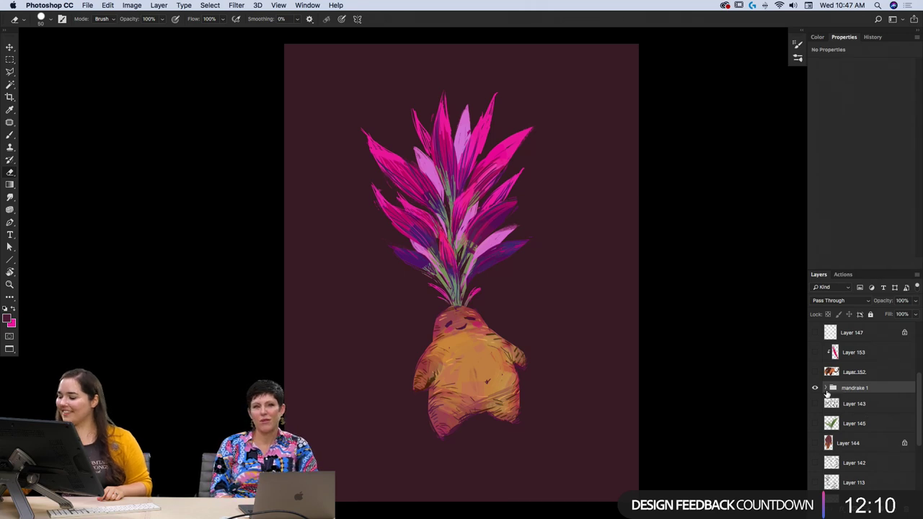
left_click(814, 388)
left_click(815, 388)
left_click(826, 388)
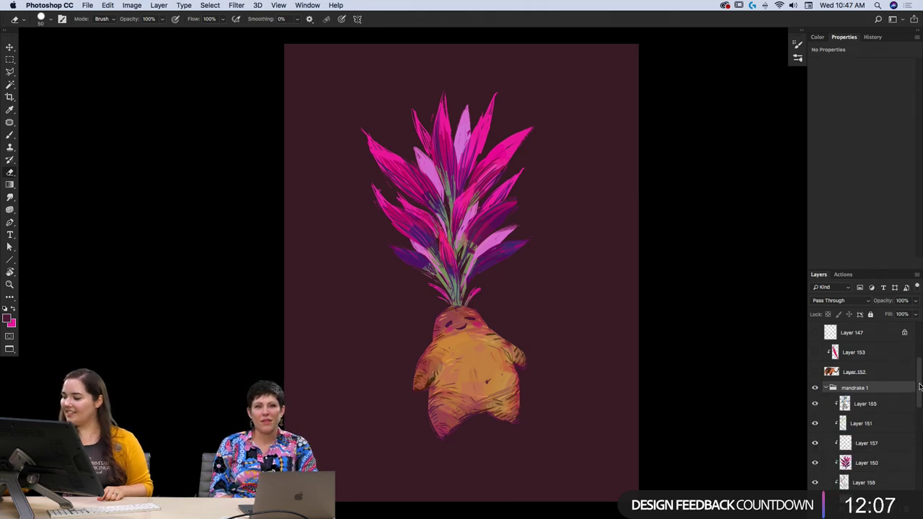
scroll(868, 403, "down", 4)
left_click(814, 482)
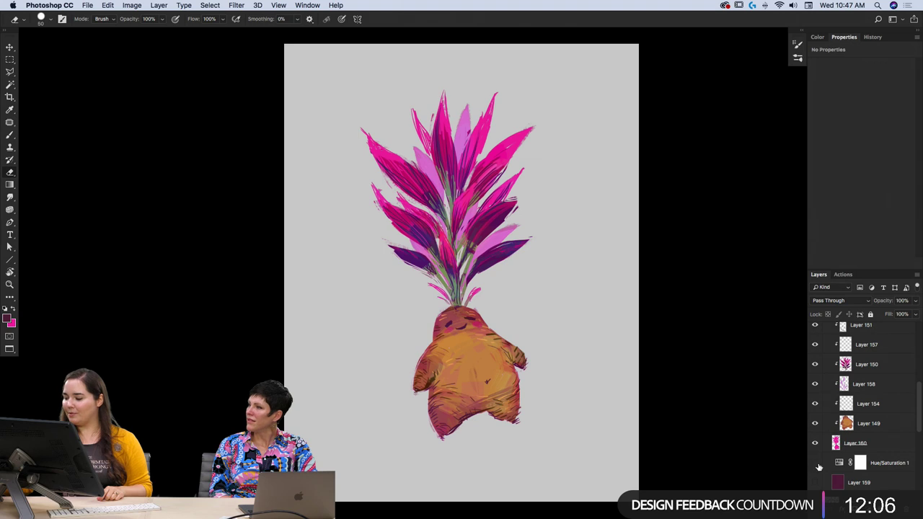
left_click(814, 462)
scroll(872, 393, "up", 5)
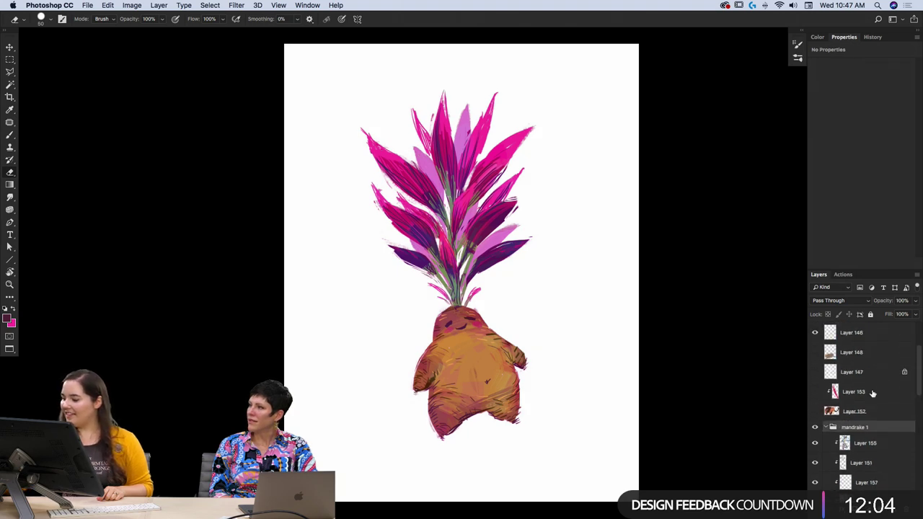
left_click(826, 426)
- Show the Layer 143 line sketches, hide mandrake 1, and lasso the third mandrake
left_click(814, 443)
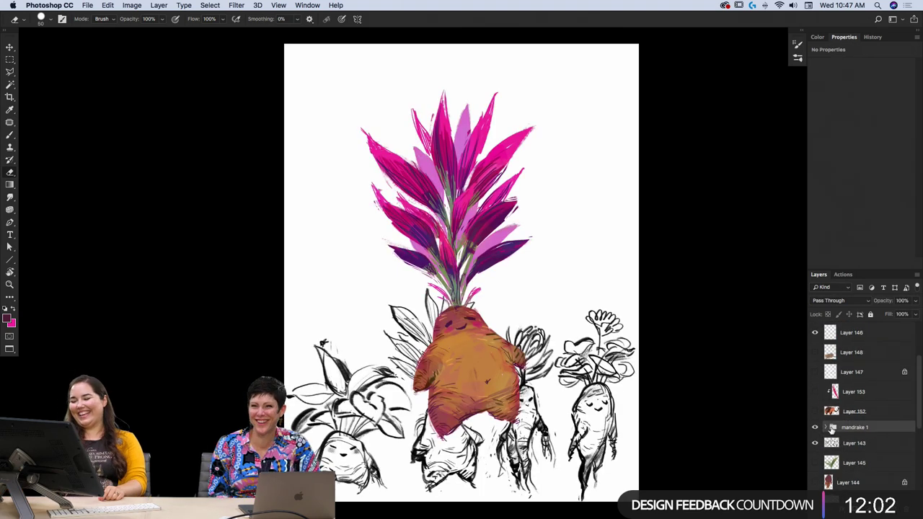
left_click(815, 426)
left_click(854, 446)
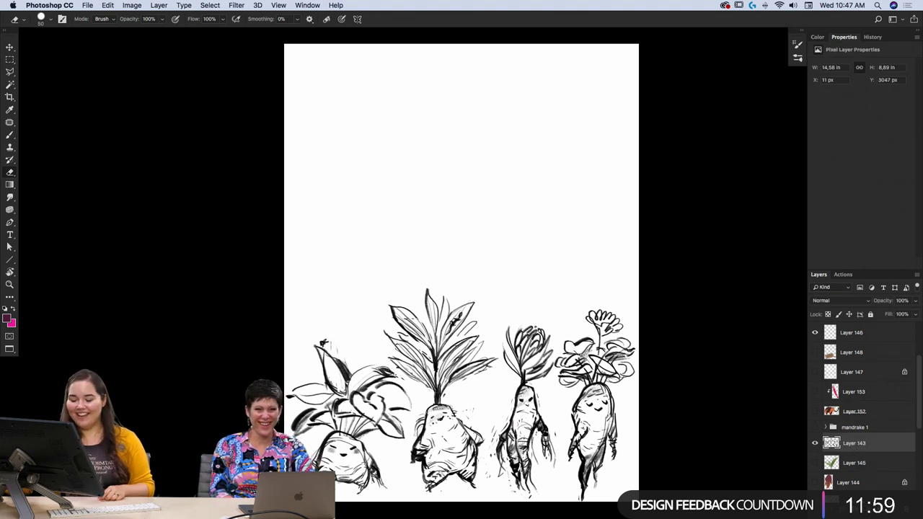
key("l")
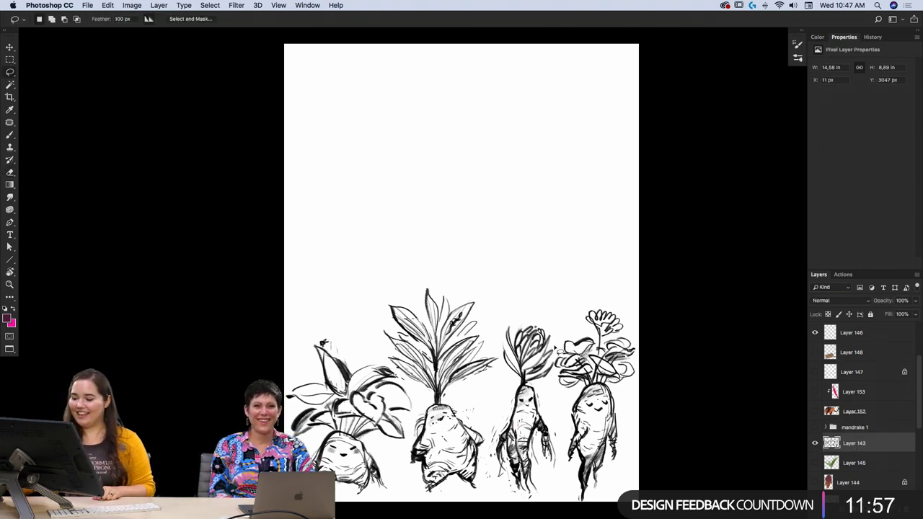
mouse_move(550, 389)
left_mouse_down()
mouse_move(555, 329)
mouse_move(530, 315)
mouse_move(507, 326)
mouse_move(503, 387)
mouse_move(484, 444)
mouse_move(497, 486)
mouse_move(520, 504)
mouse_move(552, 501)
mouse_move(551, 393)
left_mouse_up()
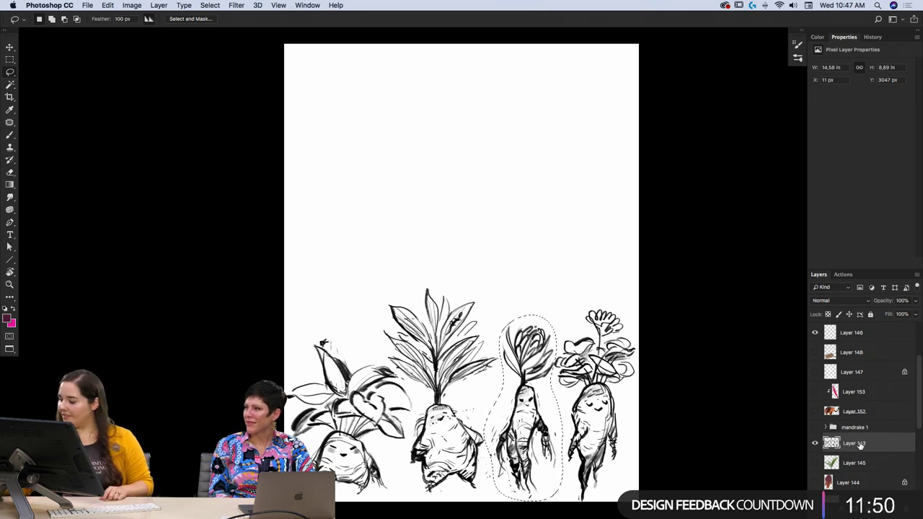
- Copy the lassoed mandrake to Layer 161 above mandrake 1 and retry enlarging it after undoing
key("super+j")
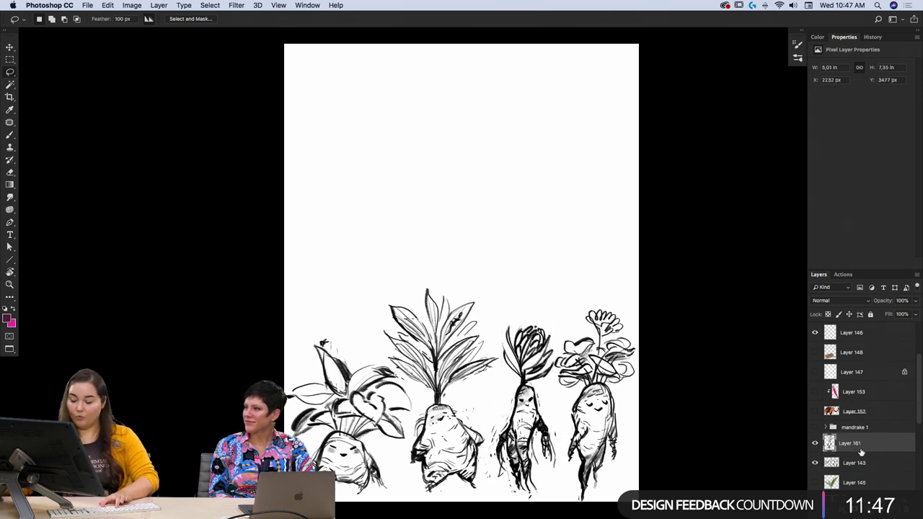
left_click_drag(854, 445, 850, 430)
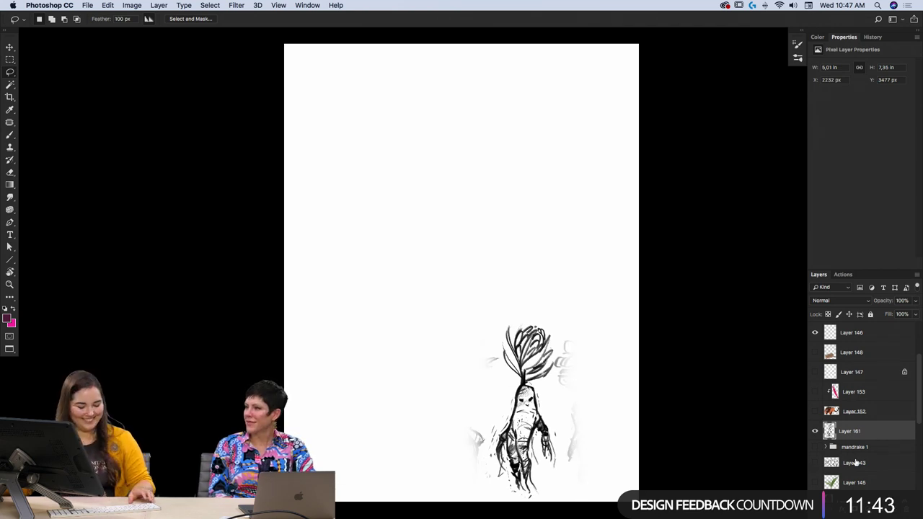
key("ctrl+t")
mouse_move(584, 323)
left_mouse_down()
mouse_move(673, 190)
mouse_move(690, 183)
left_mouse_up()
key("Return")
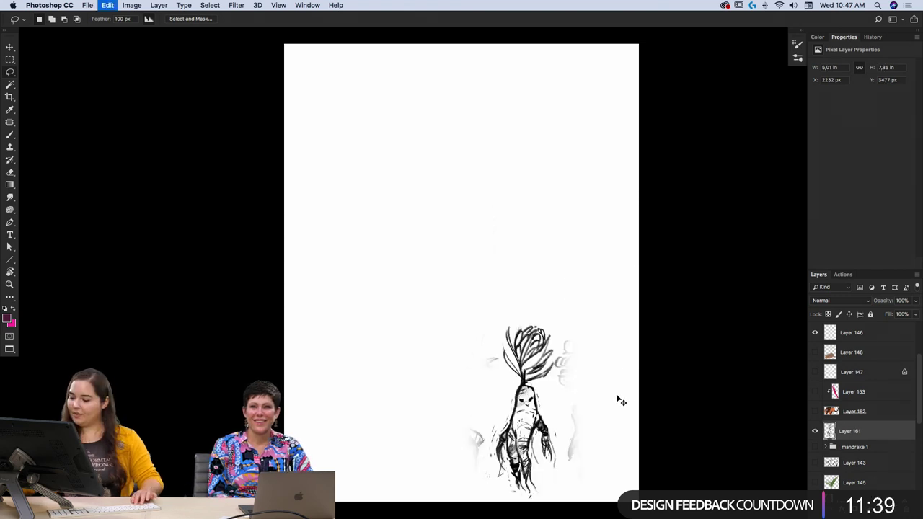
key("ctrl+z")
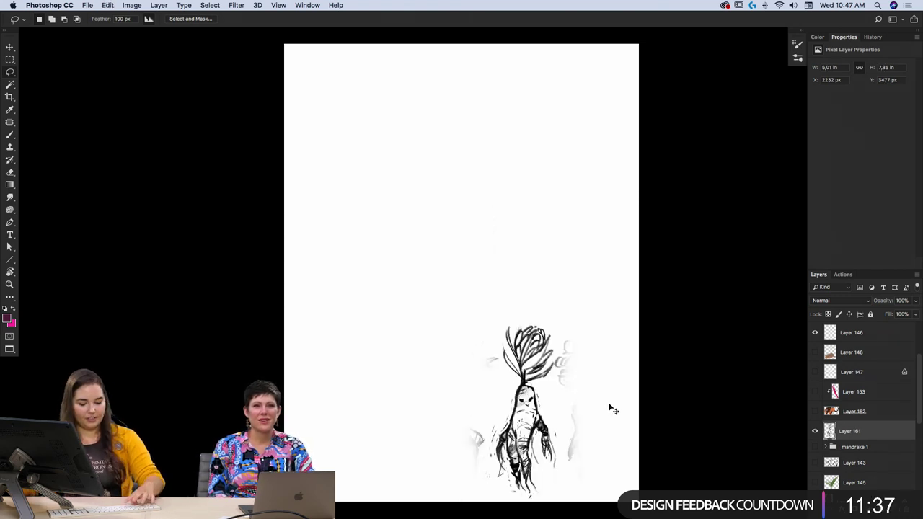
key("ctrl+t")
- Scale the mandrake sketch to about 214%, position it, and add new Layer 162 above
left_click_drag(583, 322, 703, 146)
left_click_drag(635, 364, 526, 317)
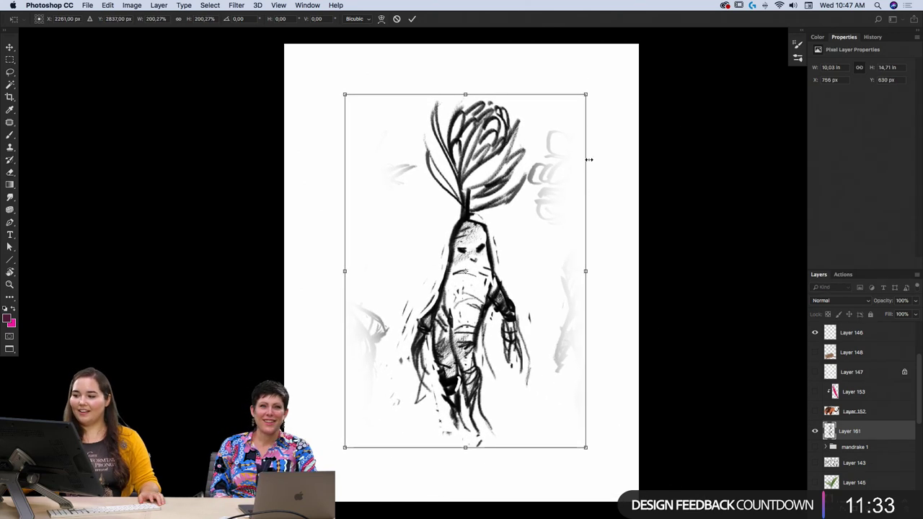
left_click_drag(586, 94, 601, 72)
left_click_drag(533, 309, 535, 330)
key("Return")
key("l")
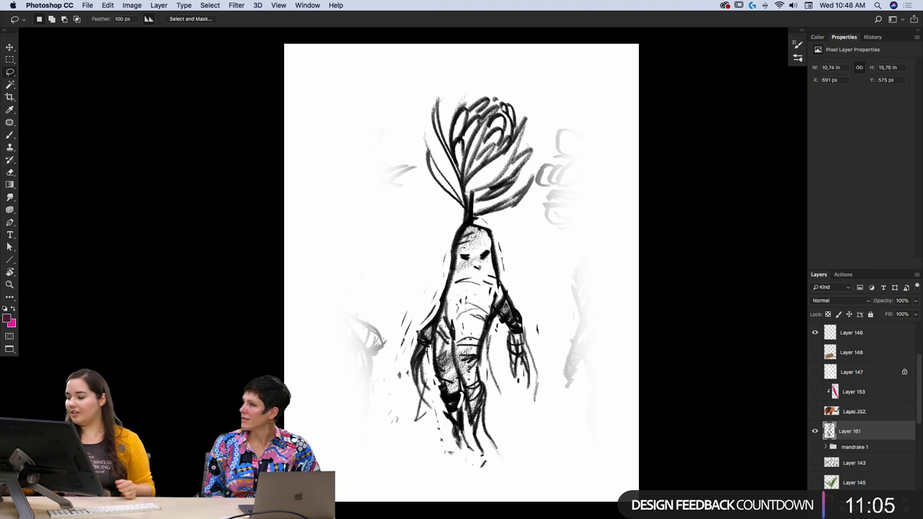
key("ctrl+shift+alt+n")
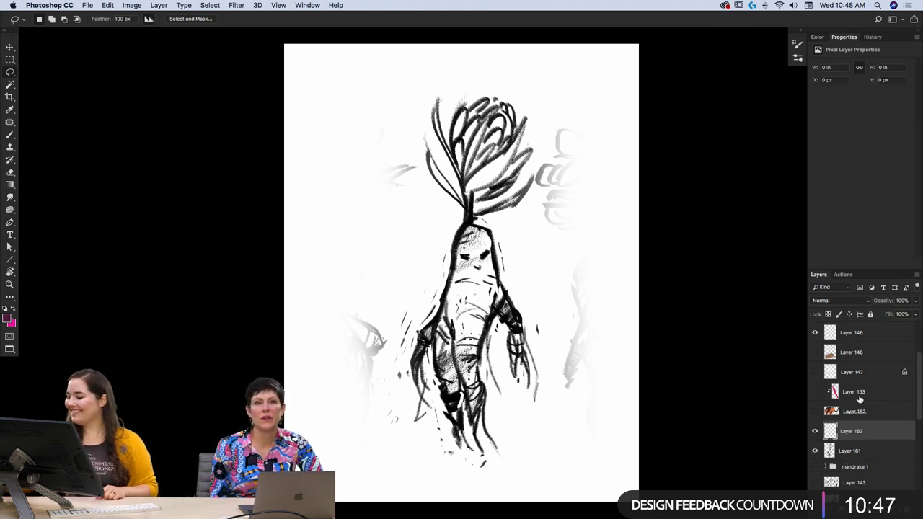
- Select the Kyle's Inkbox - Brayer Boss brush and shrink it to size 175
left_click(800, 58)
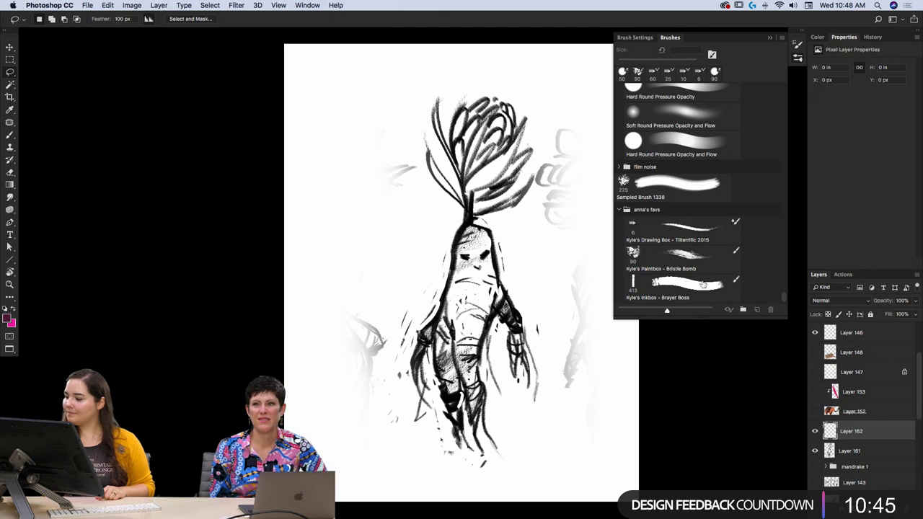
left_click(677, 284)
left_click(798, 58)
key("bracketleft")
key("bracketleft")
key("bracketleft")
key("bracketleft")
key("bracketleft")
key("bracketleft")
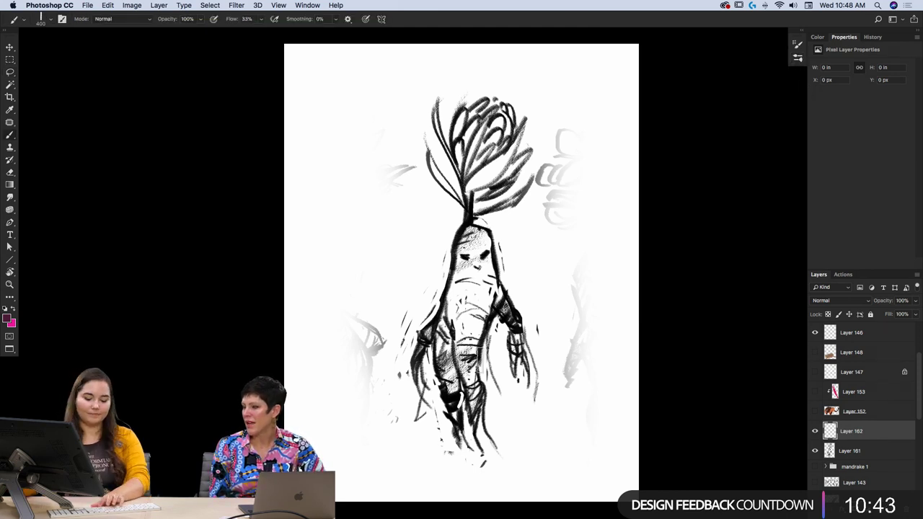
- Set the foreground colour to a warm tan, #c48f51
left_click(10, 320)
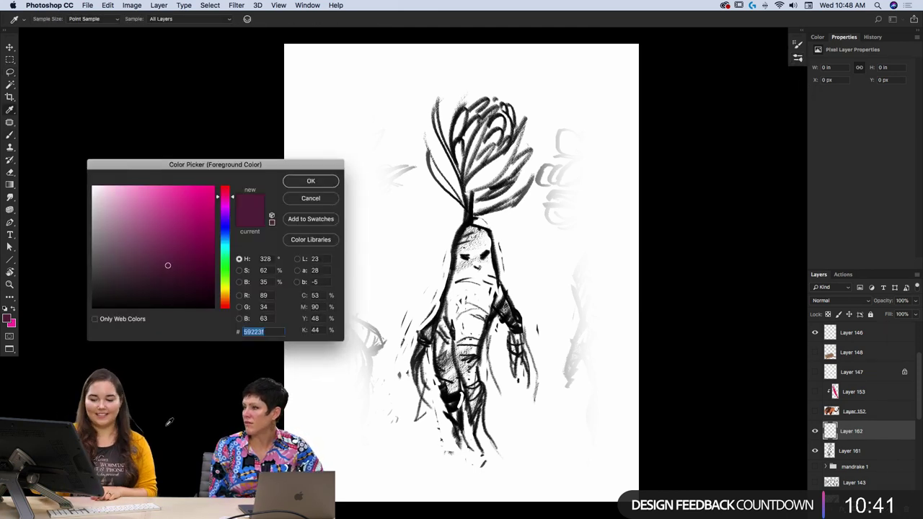
left_click(227, 294)
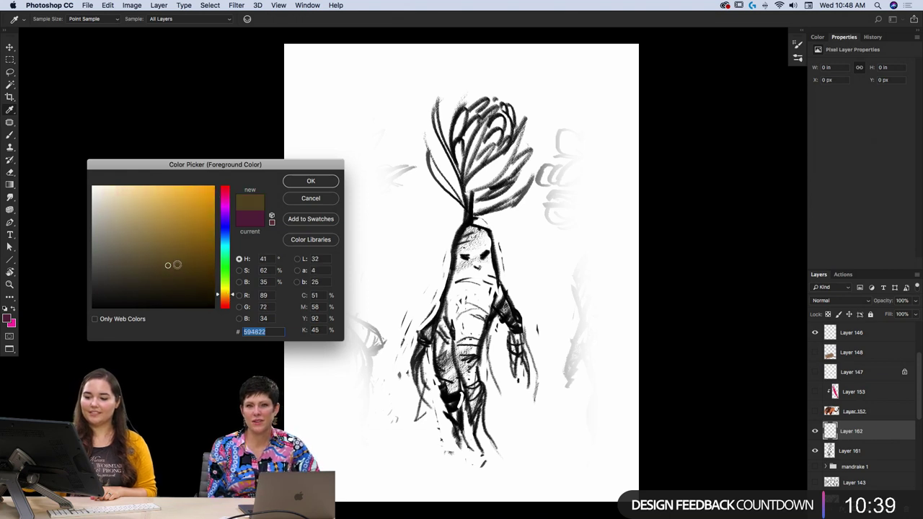
mouse_move(177, 264)
left_mouse_down()
mouse_move(157, 236)
mouse_move(166, 232)
left_mouse_up()
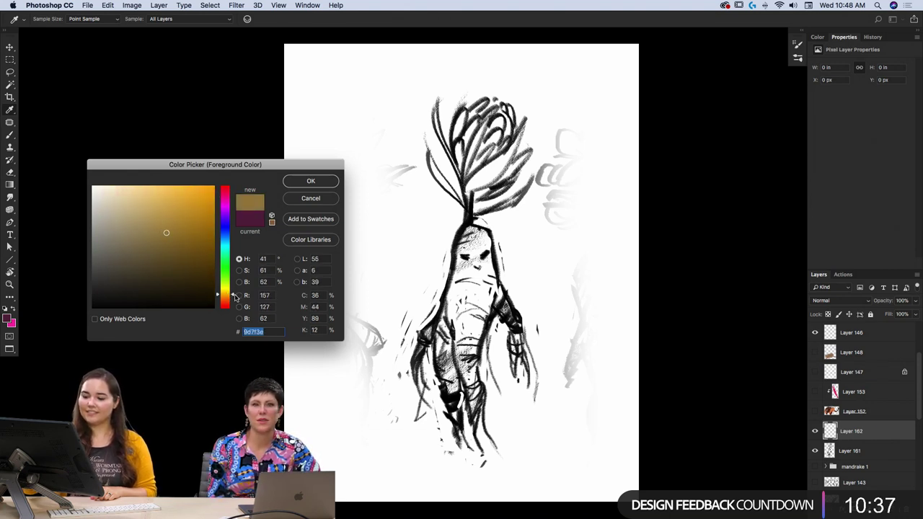
left_click_drag(236, 294, 234, 299)
left_click(160, 227)
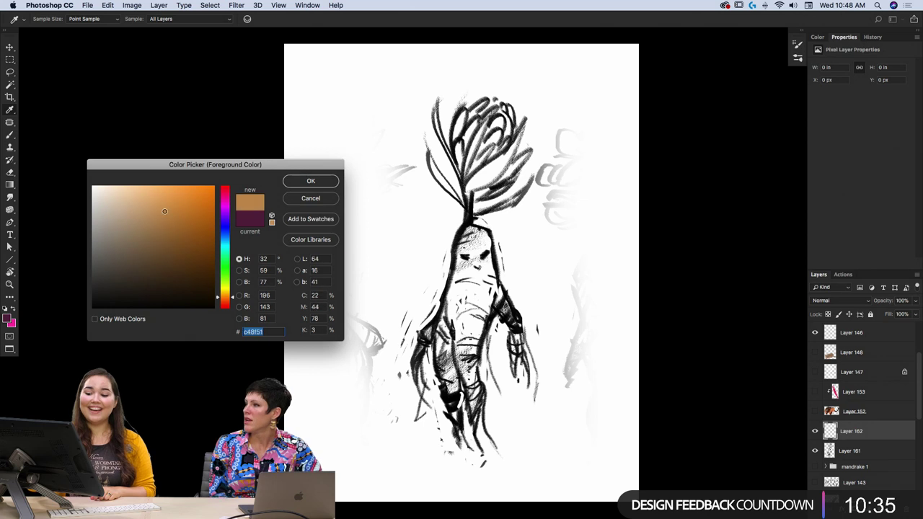
left_click(313, 184)
- Paint broad tan strokes down the mandrake's body and legs on Layer 162
mouse_move(476, 243)
left_mouse_down()
mouse_move(470, 340)
mouse_move(453, 341)
left_mouse_up()
left_click_drag(470, 245, 461, 324)
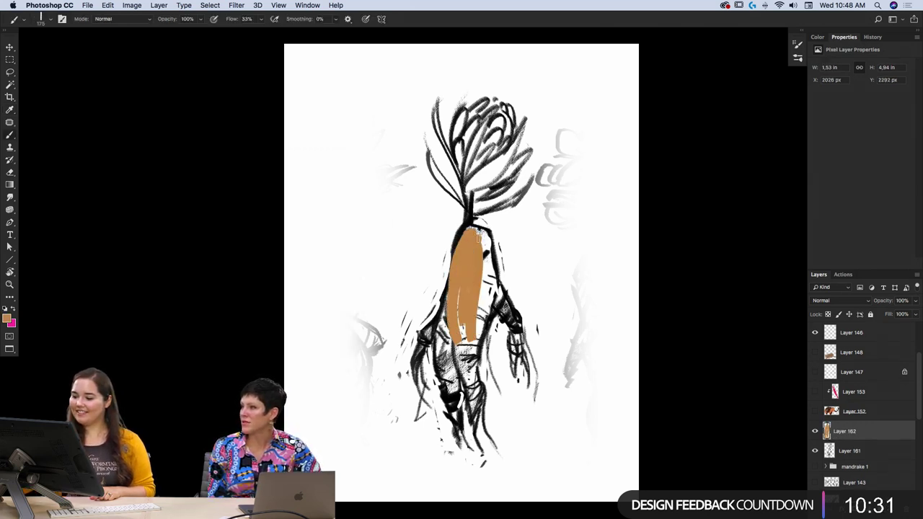
mouse_move(472, 225)
left_mouse_down()
mouse_move(493, 259)
mouse_move(518, 381)
mouse_move(516, 360)
mouse_move(529, 376)
left_mouse_up()
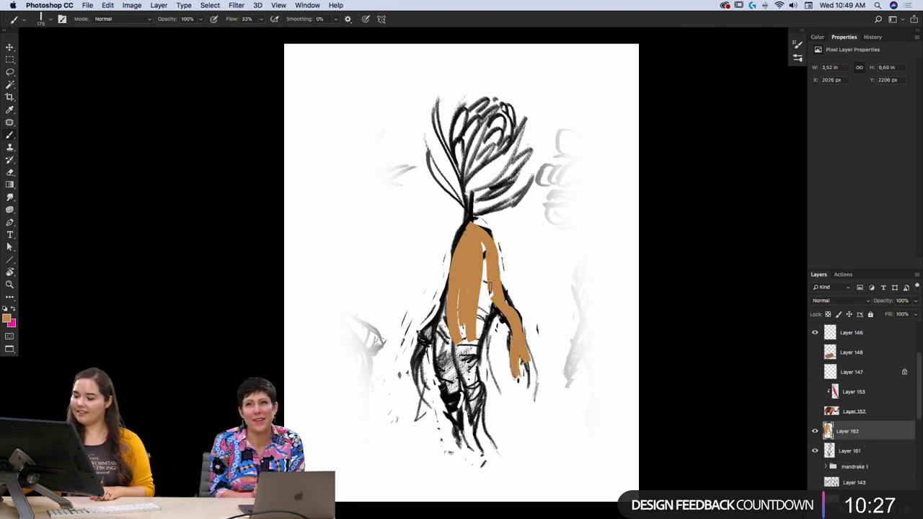
left_click_drag(491, 288, 480, 353)
left_click_drag(486, 261, 475, 371)
mouse_move(443, 283)
left_mouse_down()
mouse_move(443, 397)
mouse_move(460, 443)
left_mouse_up()
mouse_move(453, 340)
left_mouse_down()
mouse_move(455, 398)
mouse_move(446, 388)
left_mouse_up()
mouse_move(464, 311)
left_mouse_down()
mouse_move(468, 367)
mouse_move(460, 333)
left_mouse_up()
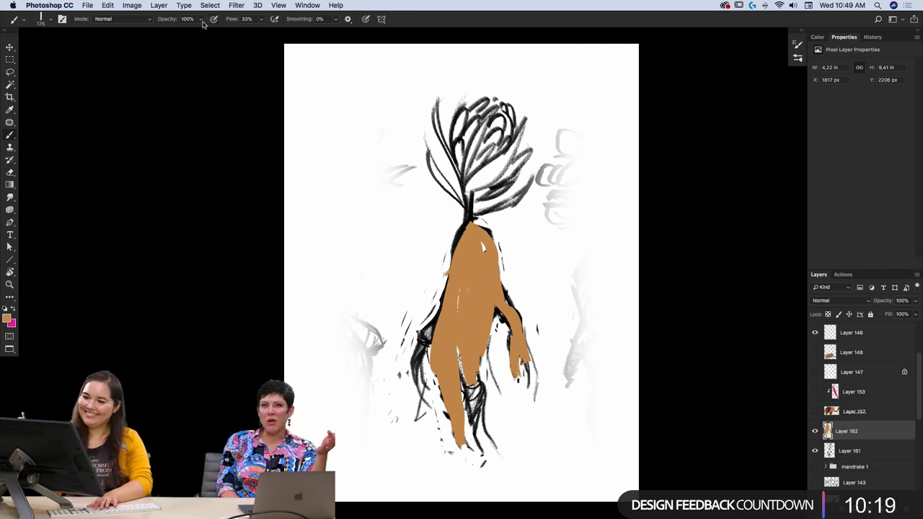
- At 85% opacity, fill the lower-right body, left edge, top and right arm with tan
key("8")
key("5")
mouse_move(458, 353)
left_mouse_down()
mouse_move(477, 400)
mouse_move(477, 378)
left_mouse_up()
mouse_move(445, 306)
left_mouse_down()
mouse_move(416, 358)
mouse_move(437, 333)
left_mouse_up()
mouse_move(455, 248)
left_mouse_down()
mouse_move(483, 255)
mouse_move(493, 235)
left_mouse_up()
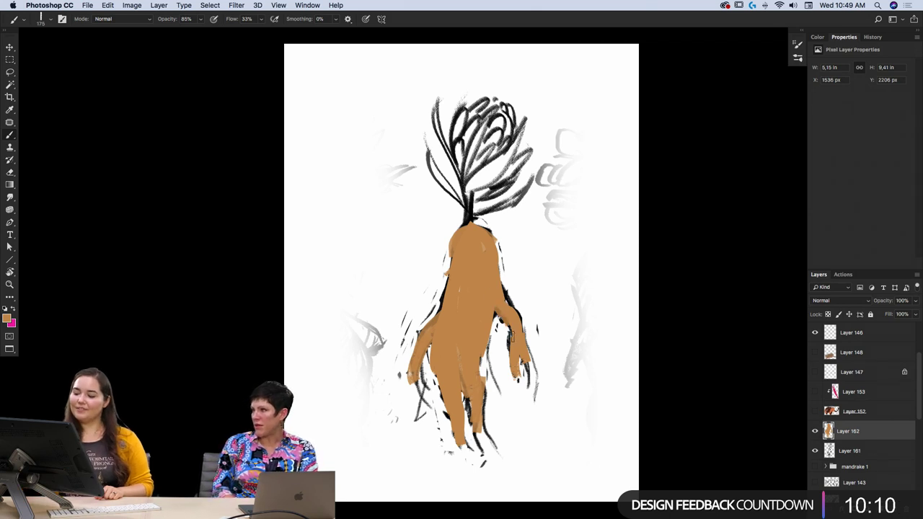
mouse_move(513, 336)
left_mouse_down()
mouse_move(504, 295)
mouse_move(517, 333)
left_mouse_up()
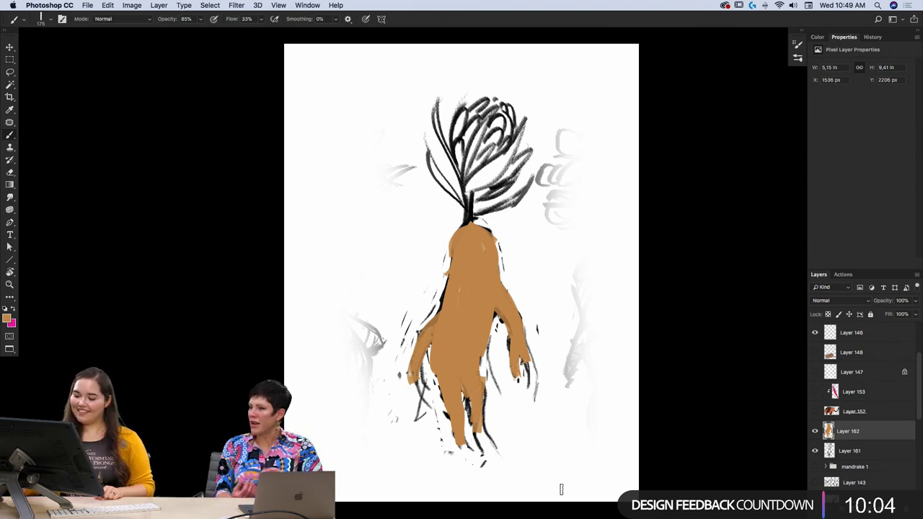
- Erase stray tan along the right leg and move Layer 162 beneath Layer 161
key("e")
left_click_drag(483, 374, 478, 446)
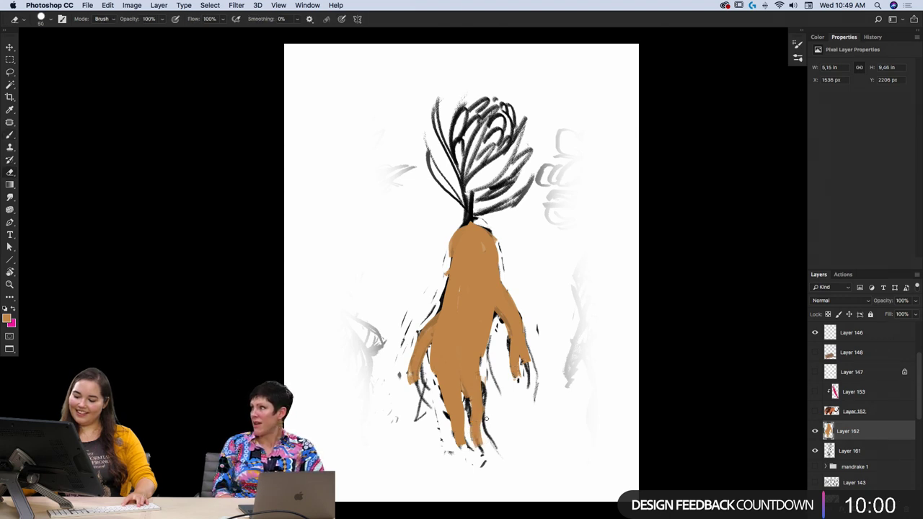
left_click_drag(482, 407, 484, 441)
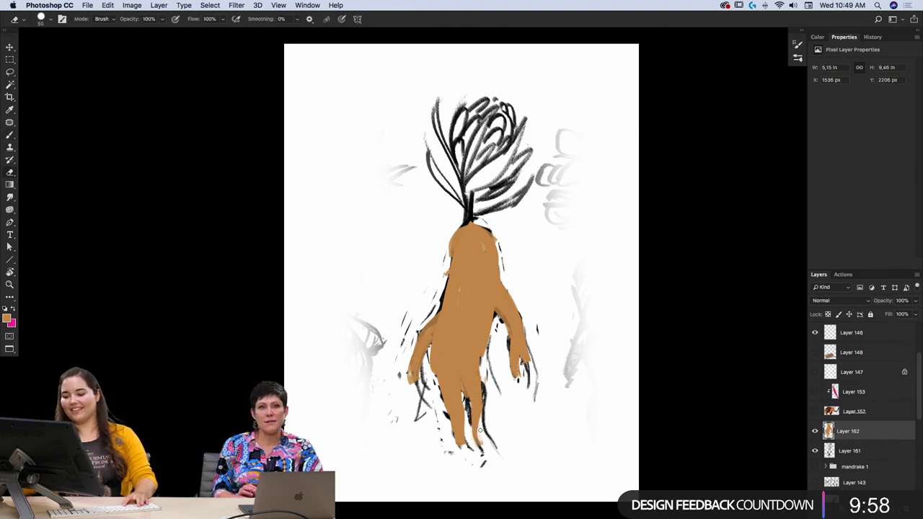
key("b")
left_click_drag(851, 431, 860, 454)
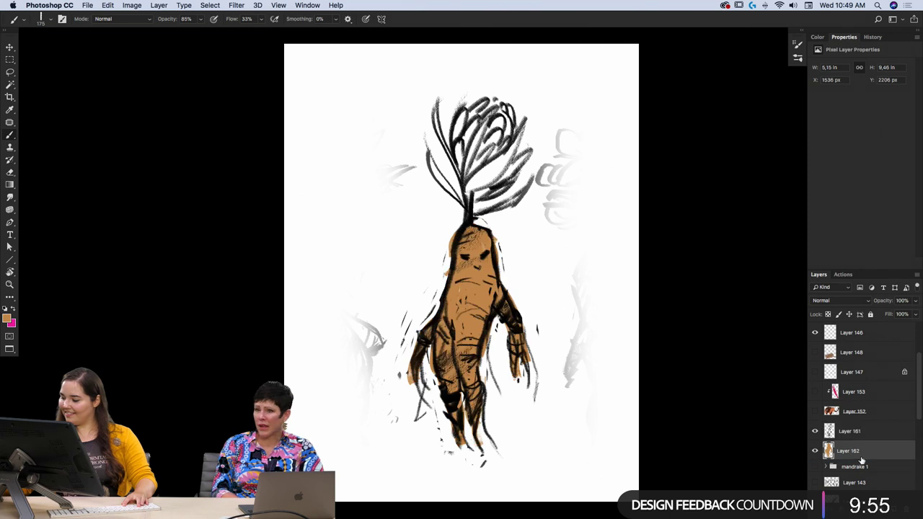
- Erase excess tan along the mandrake's right outline
key("e")
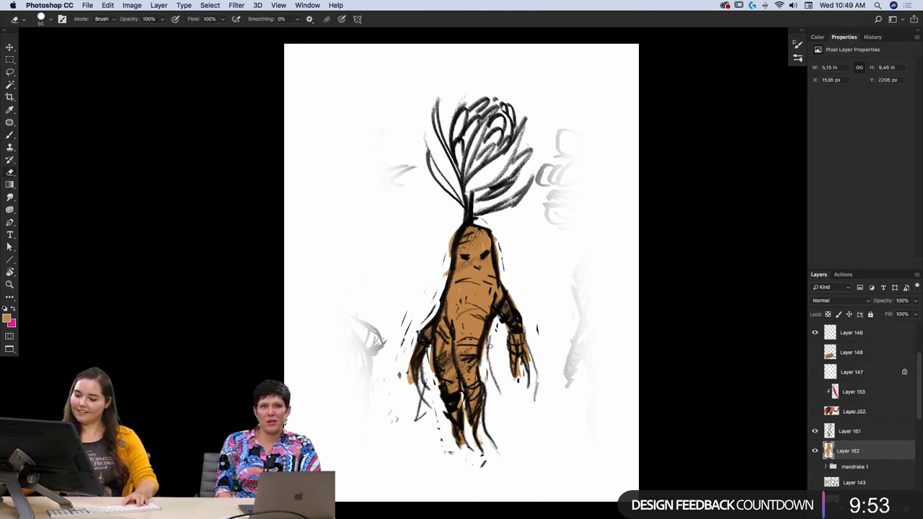
key("b")
key("e")
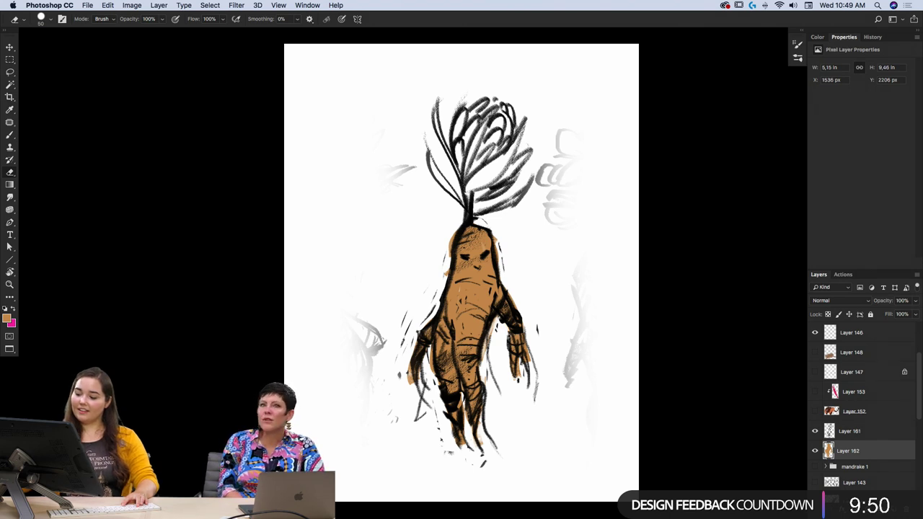
key("b")
key("e")
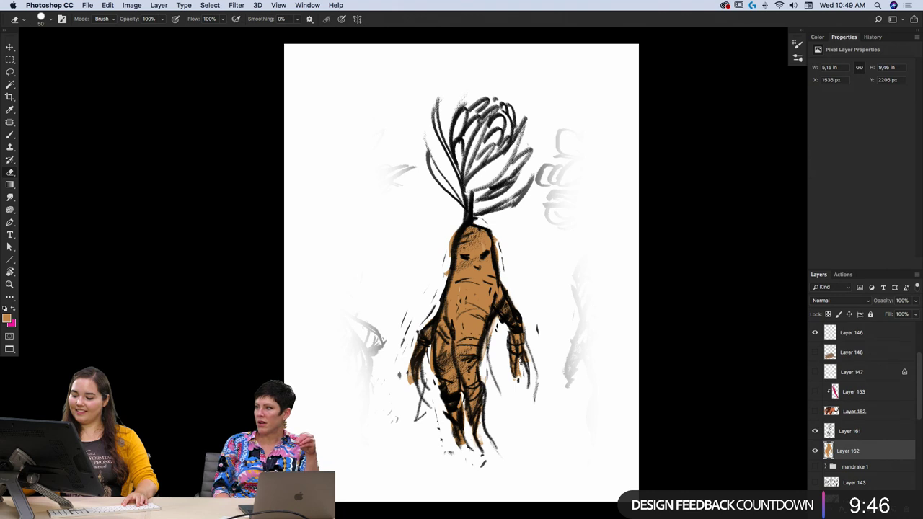
key("b")
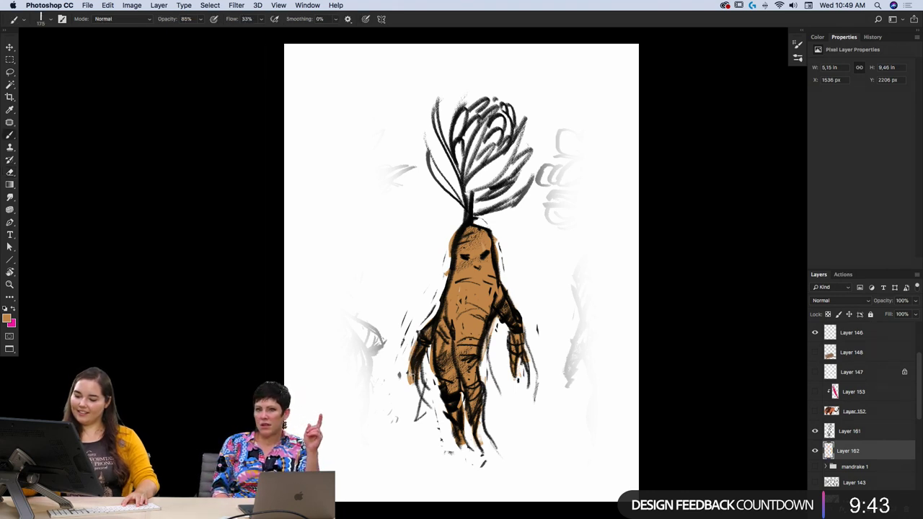
key("e")
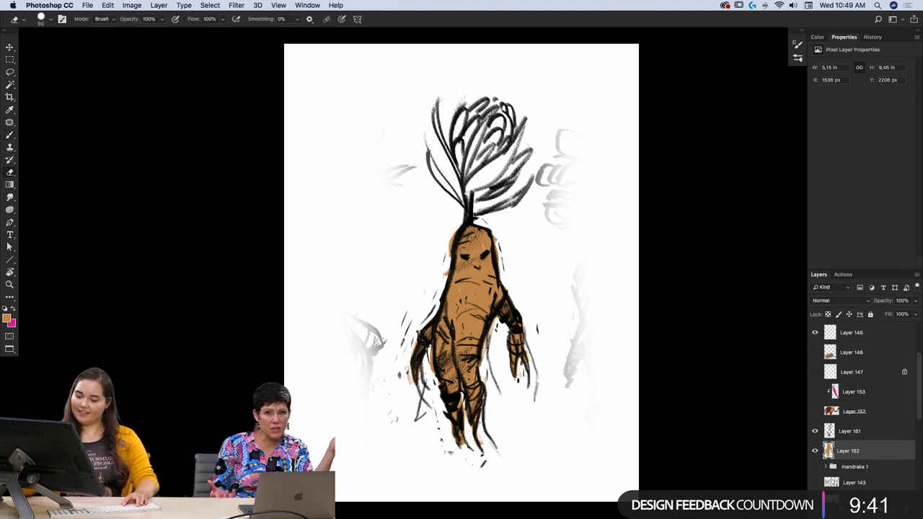
key("b")
key("e")
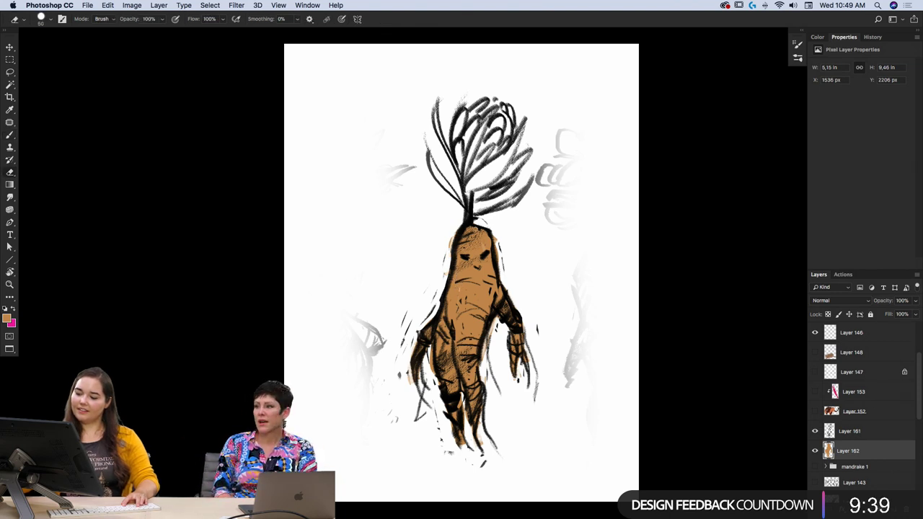
left_click_drag(496, 237, 499, 279)
- Add a new empty Layer 163 above the tan fill
key("b")
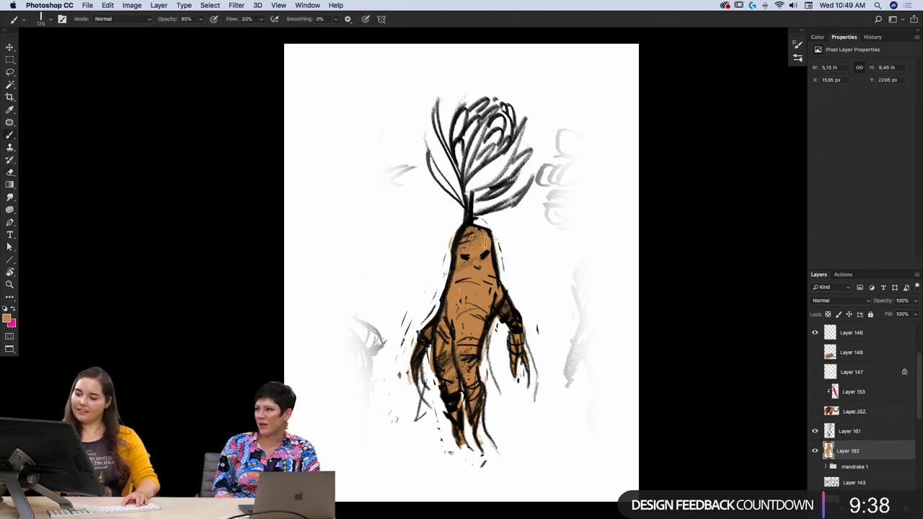
key("e")
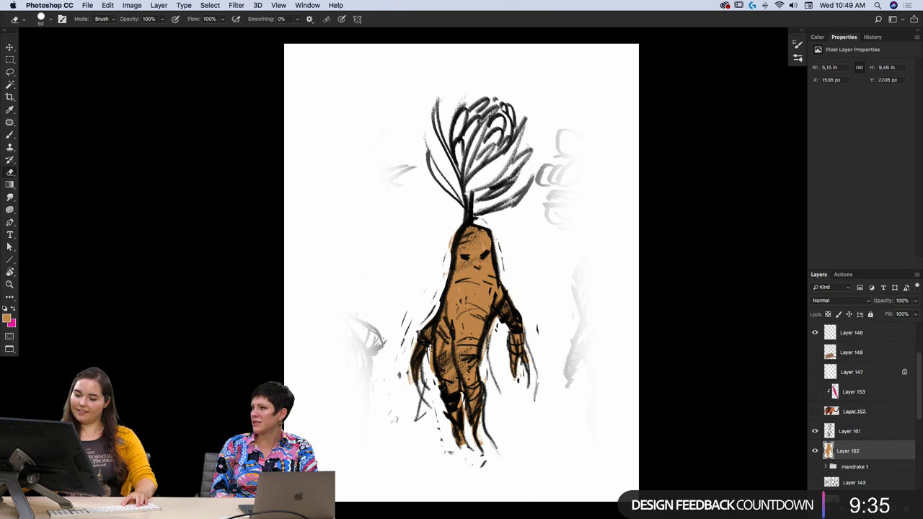
key("b")
key("super+shift+alt+n")
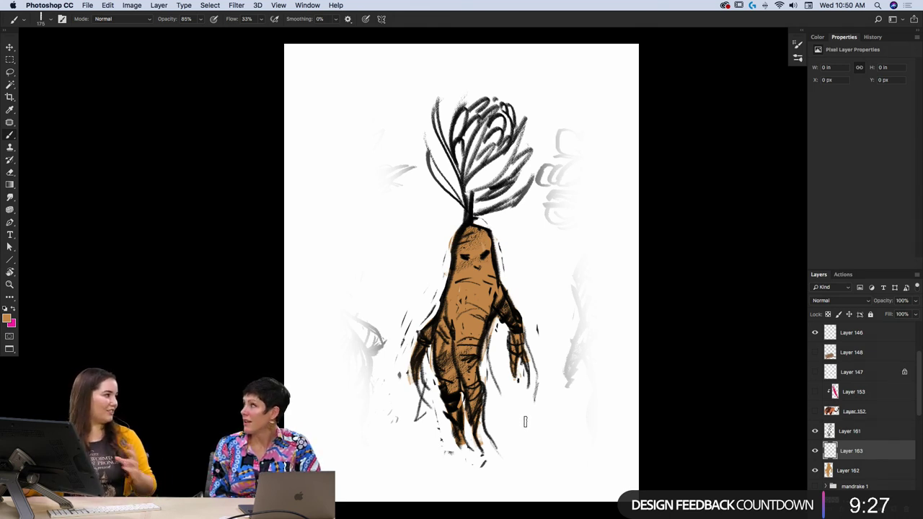
- Reveal the Protea flower reference sheet and select the empty Layer 163
scroll(918, 401, "up", 3)
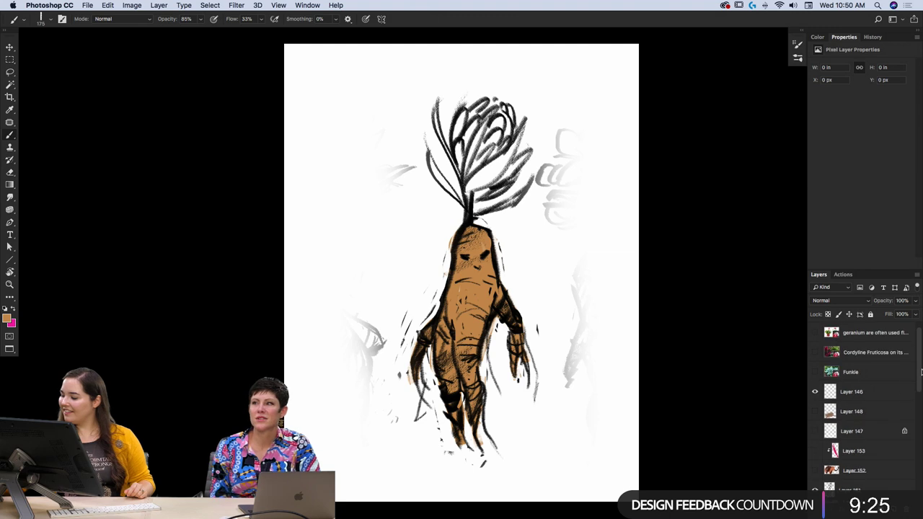
left_click(815, 333)
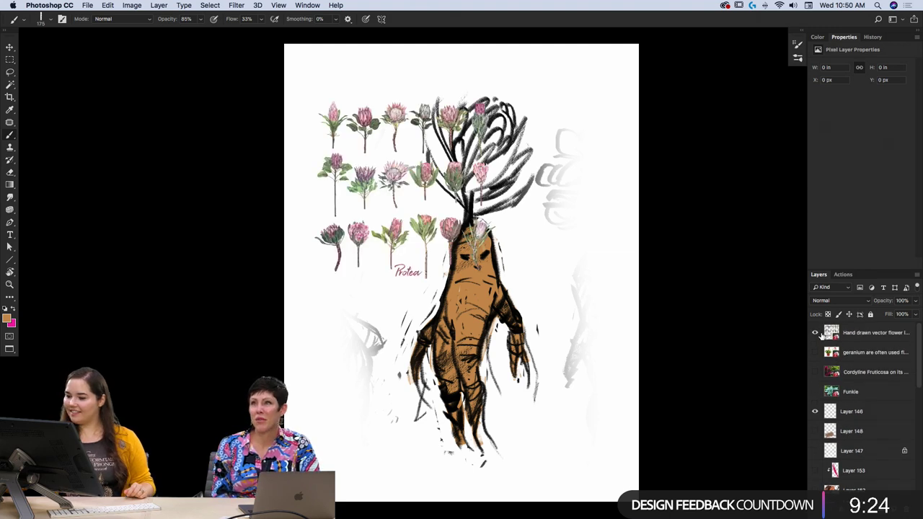
scroll(858, 432, "down", 3)
left_click(859, 479)
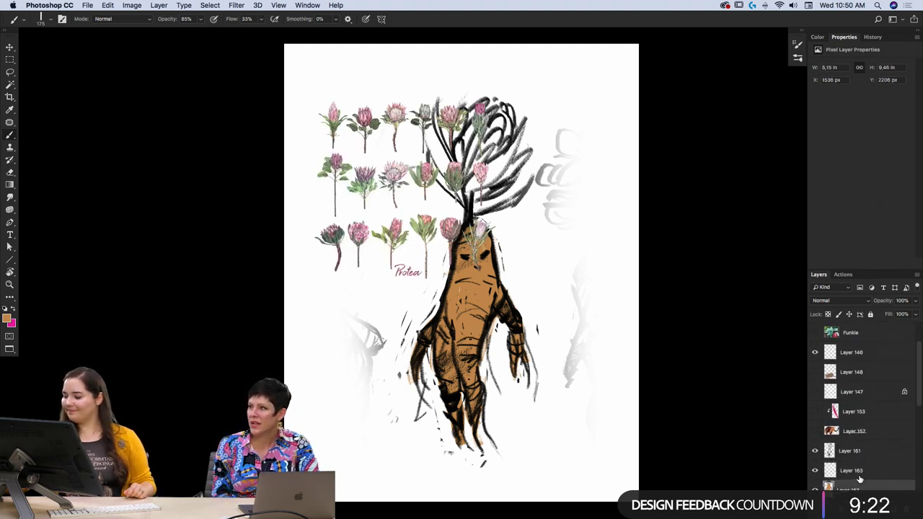
left_click(858, 474)
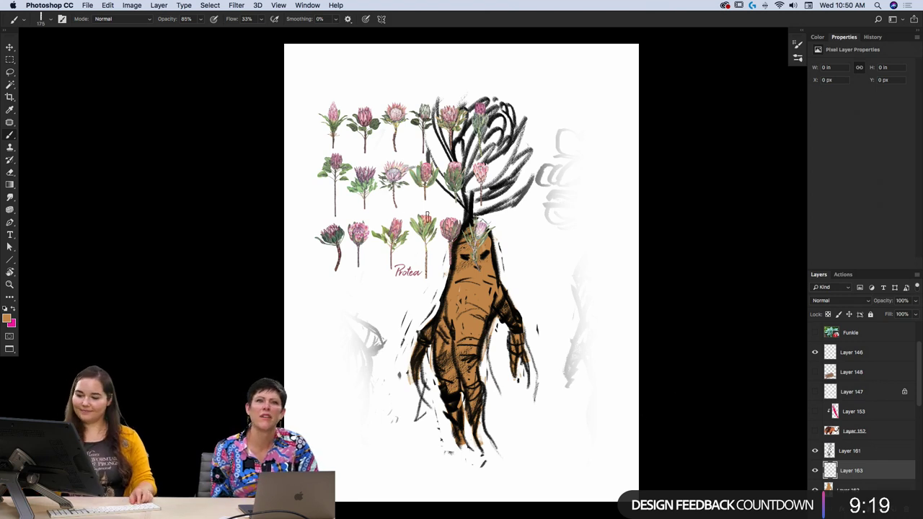
- Set the foreground colour to muted green #a0c077, sampled from the reference leaves
left_click(7, 318)
left_click(431, 228)
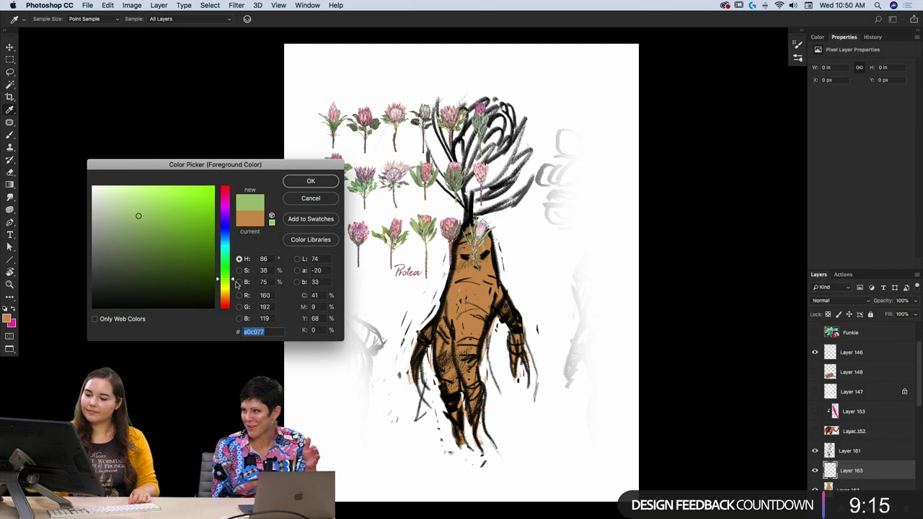
left_click_drag(224, 279, 224, 269)
left_click(333, 185)
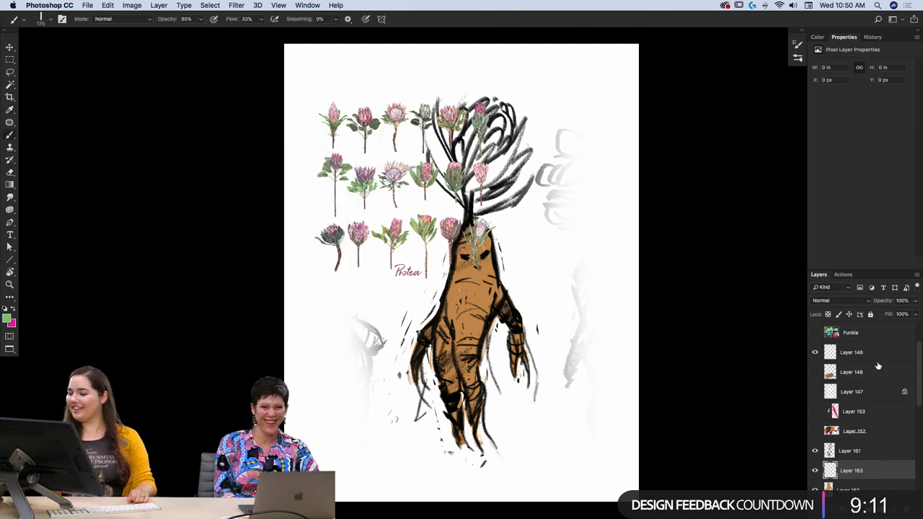
scroll(916, 393, "up", 3)
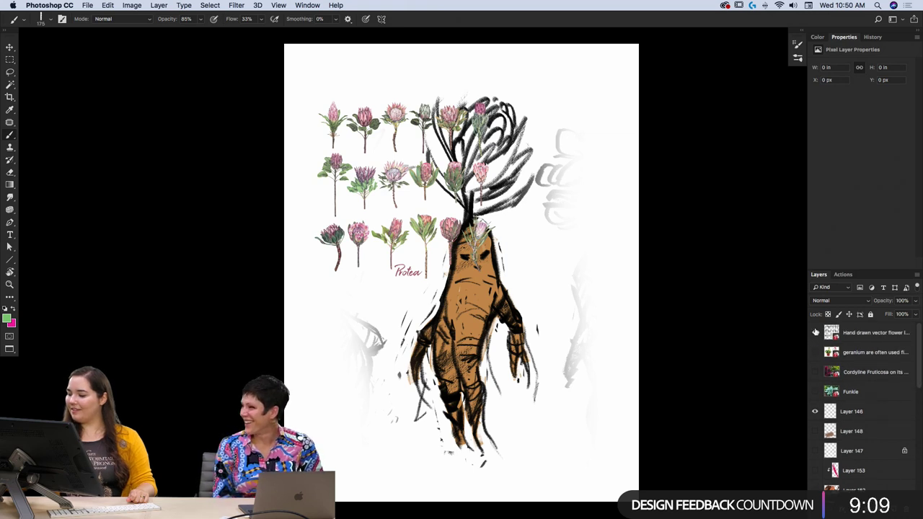
scroll(908, 404, "down", 3)
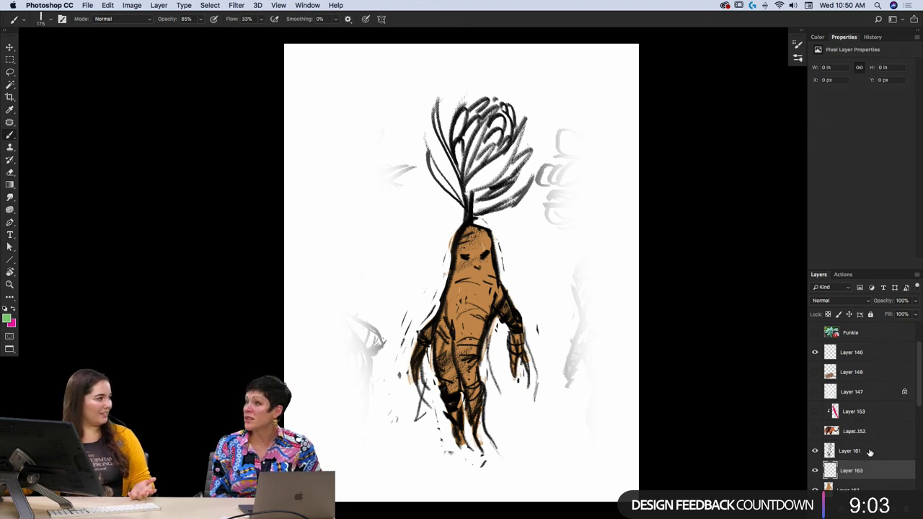
- Paint the first two green leaf strokes in the sprout and trim their tops
left_click_drag(427, 153, 461, 203)
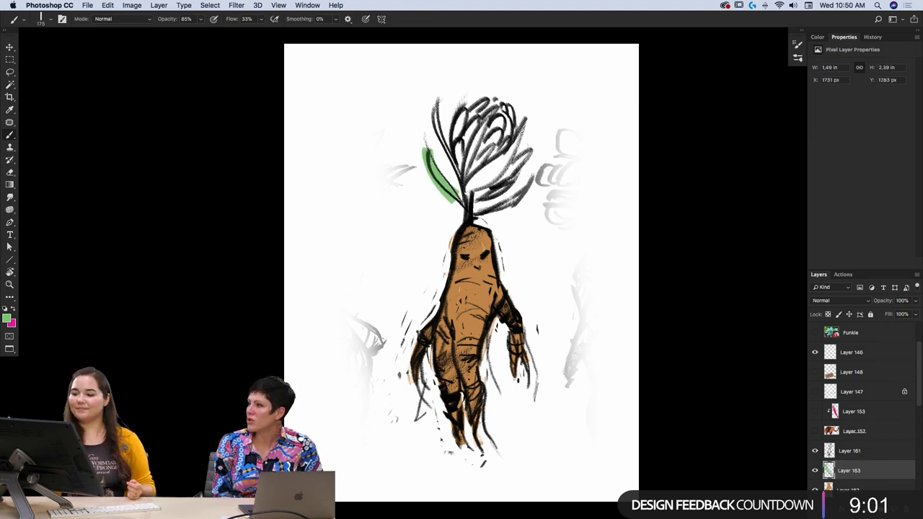
key("e")
mouse_move(427, 140)
left_mouse_down()
mouse_move(427, 187)
mouse_move(438, 143)
mouse_move(452, 183)
mouse_move(430, 136)
mouse_move(455, 181)
mouse_move(440, 195)
mouse_move(463, 204)
left_mouse_up()
key("b")
mouse_move(436, 101)
left_mouse_down()
mouse_move(442, 152)
mouse_move(461, 184)
left_mouse_up()
key("e")
mouse_move(442, 92)
left_mouse_down()
mouse_move(435, 115)
mouse_move(450, 144)
left_mouse_up()
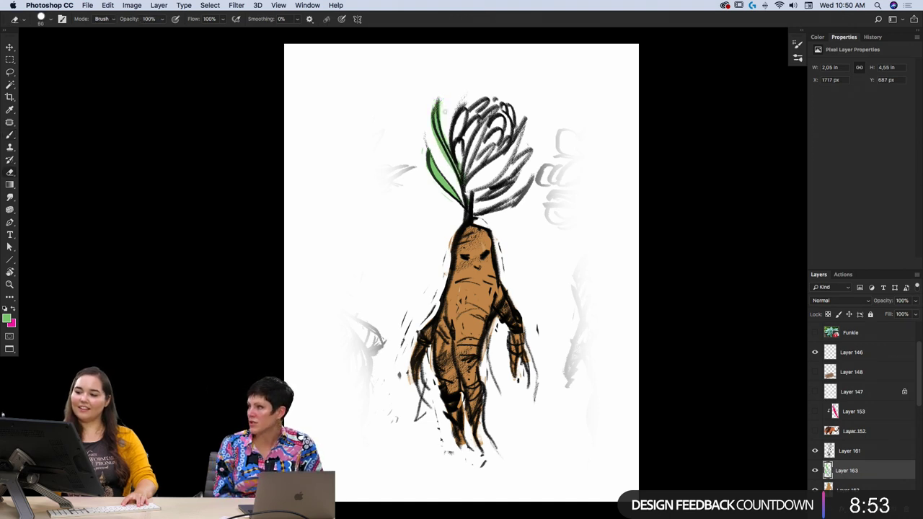
key("b")
- Extend green across the right-hand leaves
mouse_move(467, 190)
left_mouse_down()
mouse_move(511, 167)
mouse_move(509, 147)
mouse_move(473, 189)
mouse_move(522, 128)
left_mouse_up()
key("e")
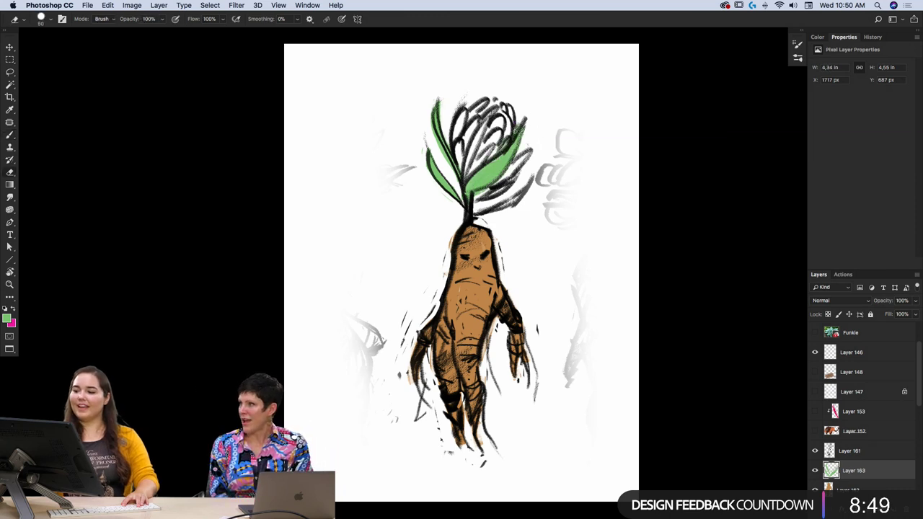
key("b")
mouse_move(490, 184)
left_mouse_down()
mouse_move(540, 145)
mouse_move(516, 152)
mouse_move(542, 145)
left_mouse_up()
key("e")
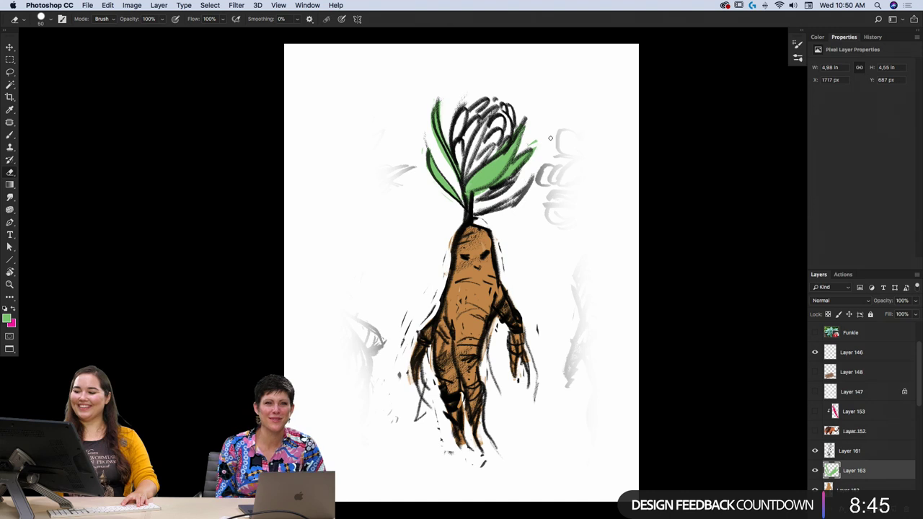
key("b")
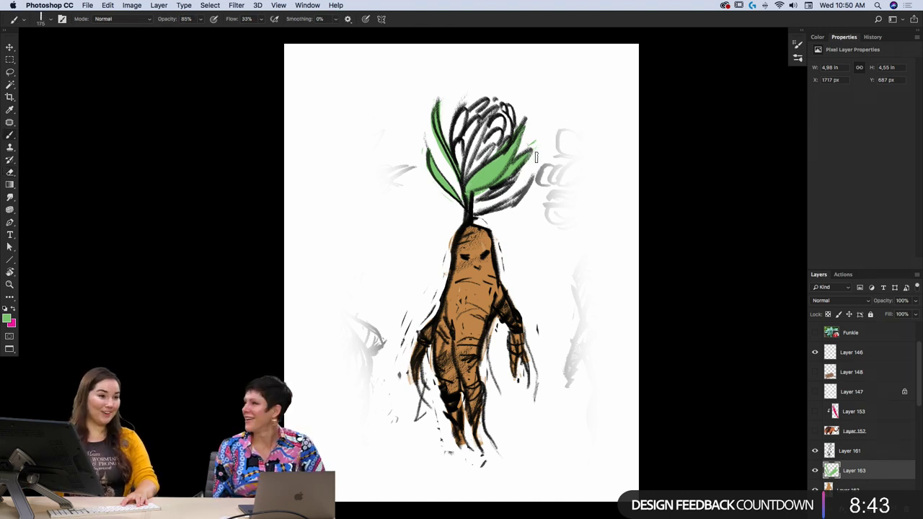
- Brush green onto the lower leaves and erase stray marks at the right edge and stem
mouse_move(487, 196)
left_mouse_down()
mouse_move(506, 193)
mouse_move(475, 210)
left_mouse_up()
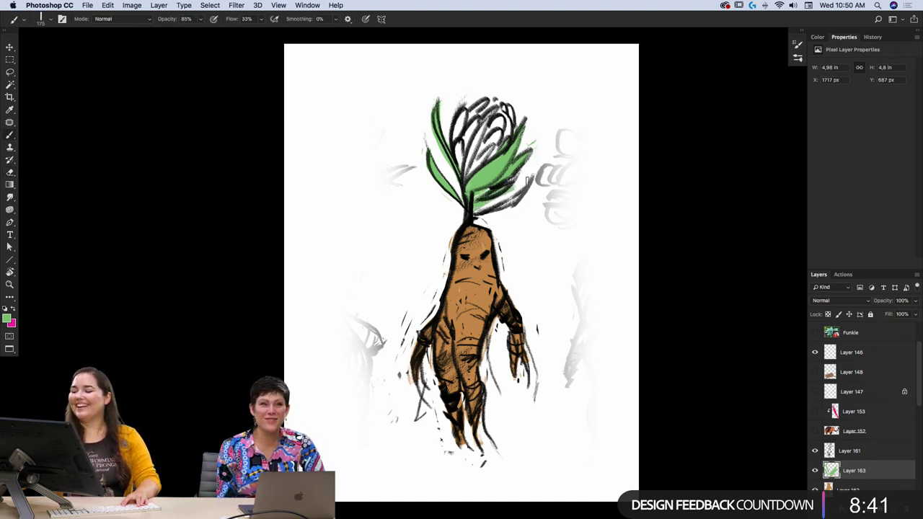
key("e")
mouse_move(521, 175)
left_mouse_down()
mouse_move(510, 194)
mouse_move(483, 194)
mouse_move(521, 194)
mouse_move(521, 211)
mouse_move(531, 176)
mouse_move(521, 187)
mouse_move(532, 189)
left_mouse_up()
key("b")
key("e")
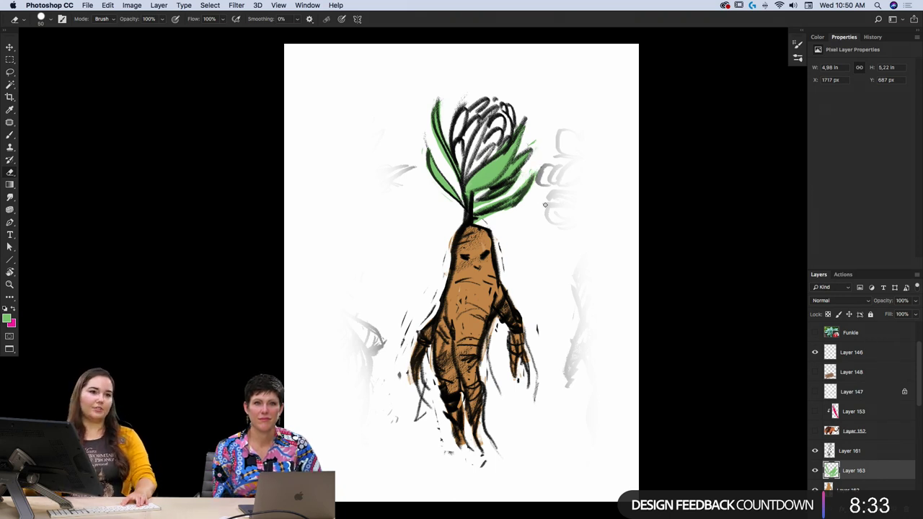
key("b")
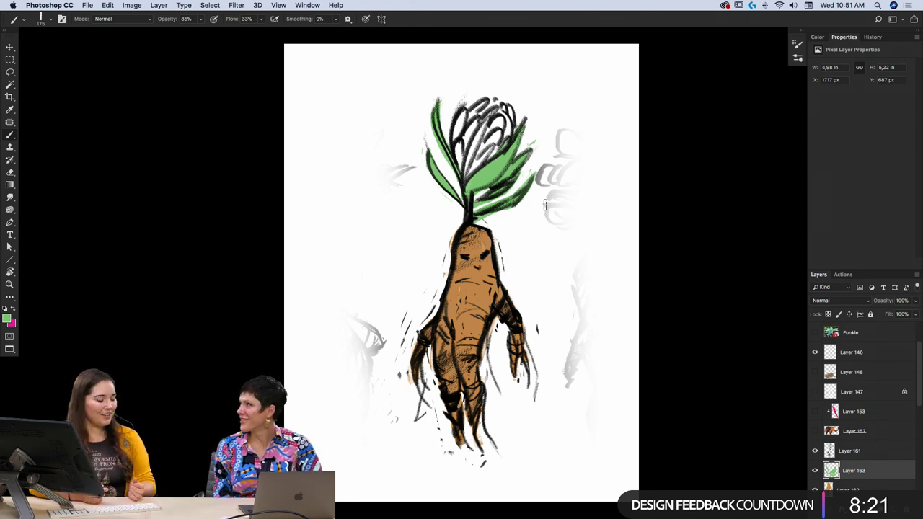
key("e")
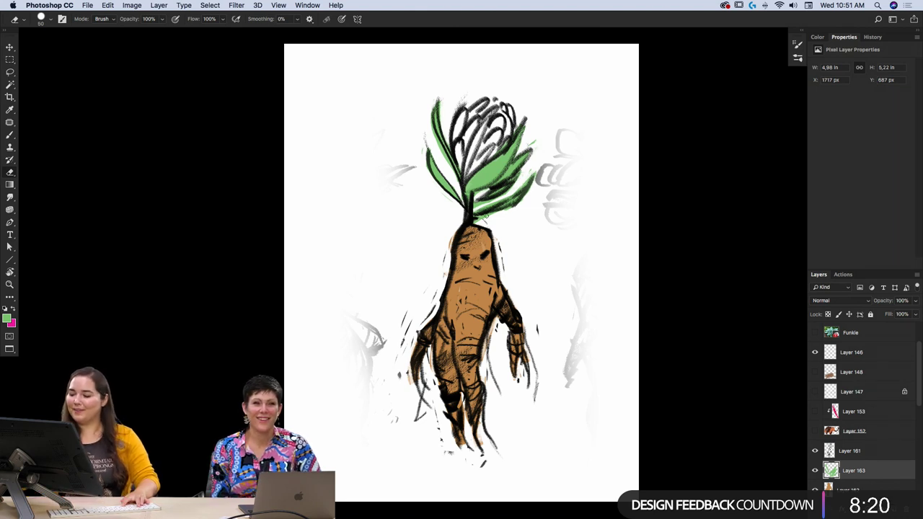
mouse_move(486, 214)
left_mouse_down()
mouse_move(479, 225)
mouse_move(528, 227)
left_mouse_up()
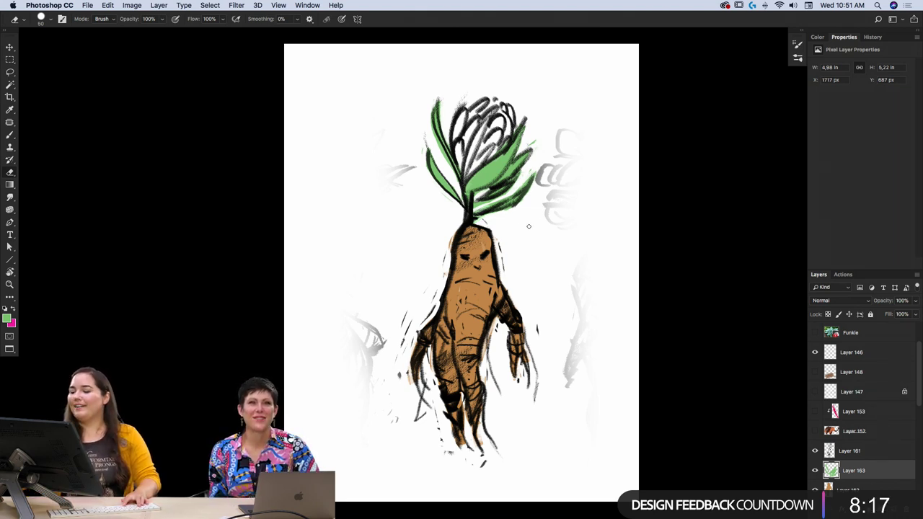
- Hide the Layer 161 line art and paint green down the stem
key("b")
left_click(814, 450)
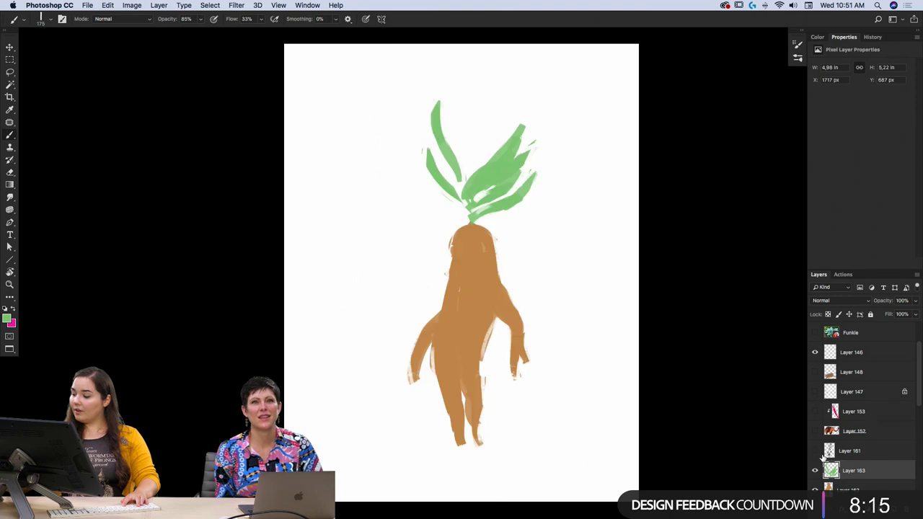
left_click_drag(470, 220, 472, 189)
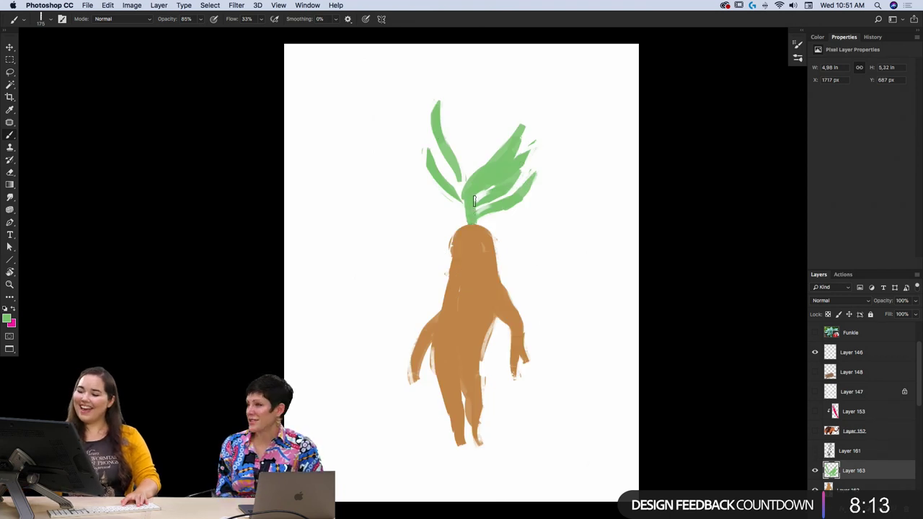
- Erase stray green around the leaf junction
key("e")
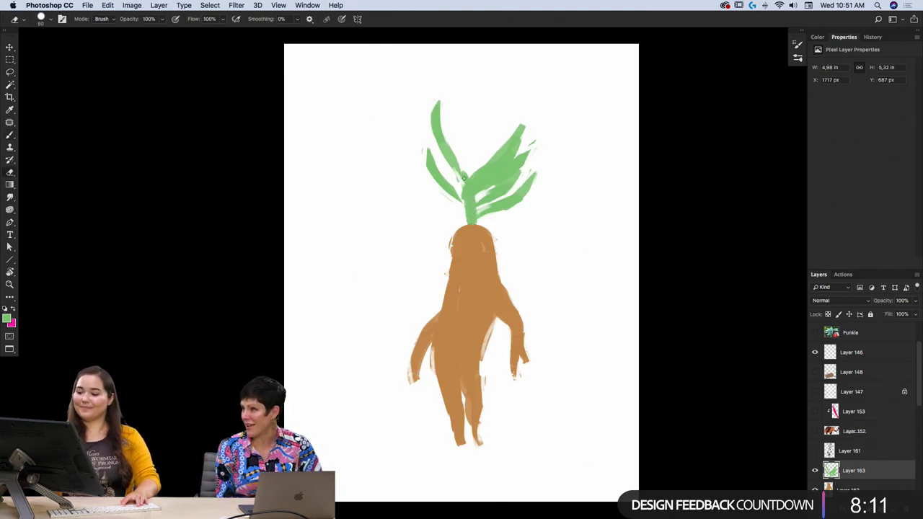
left_click_drag(467, 180, 474, 193)
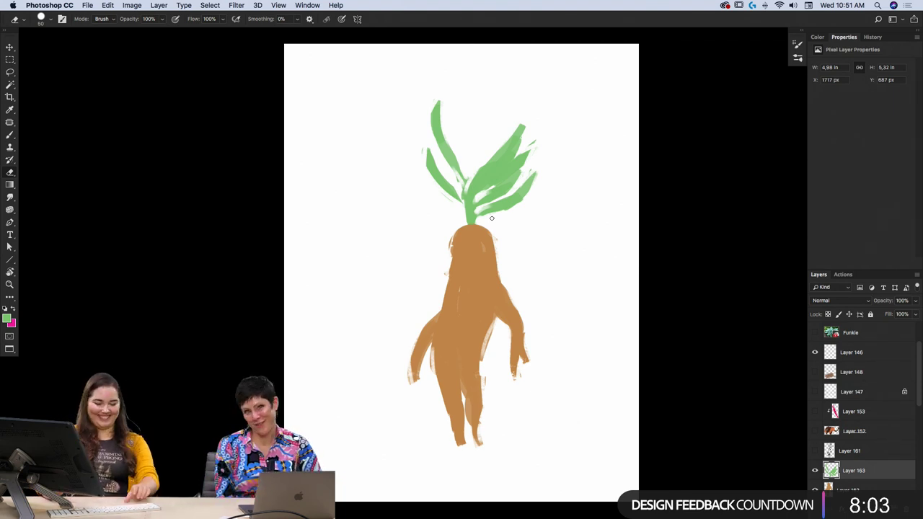
key("b")
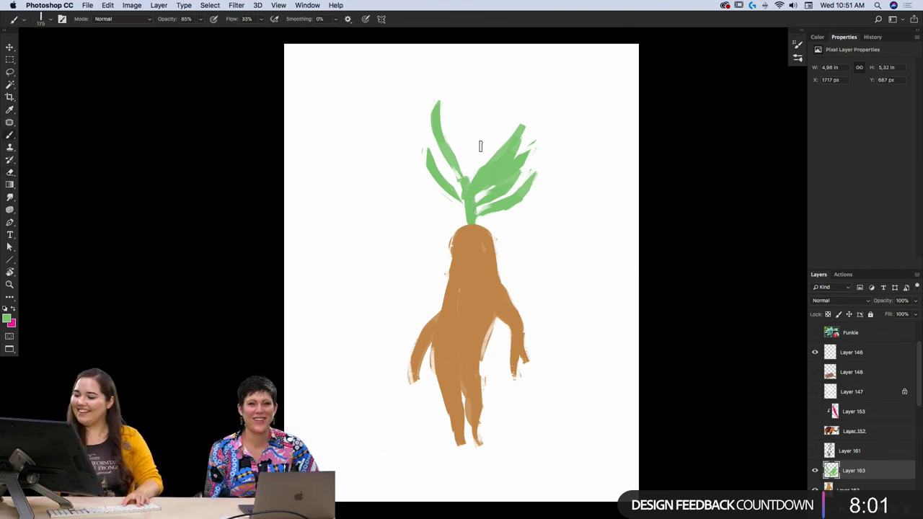
key("e")
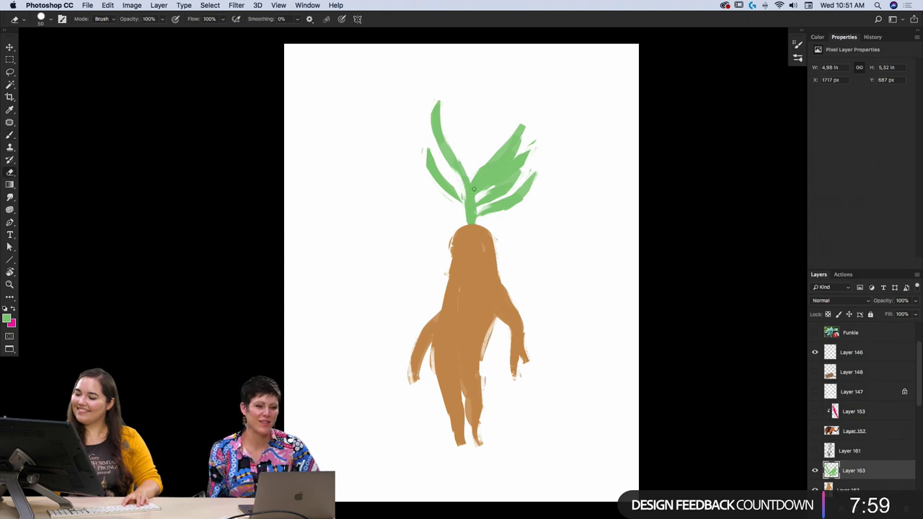
key("b")
key("e")
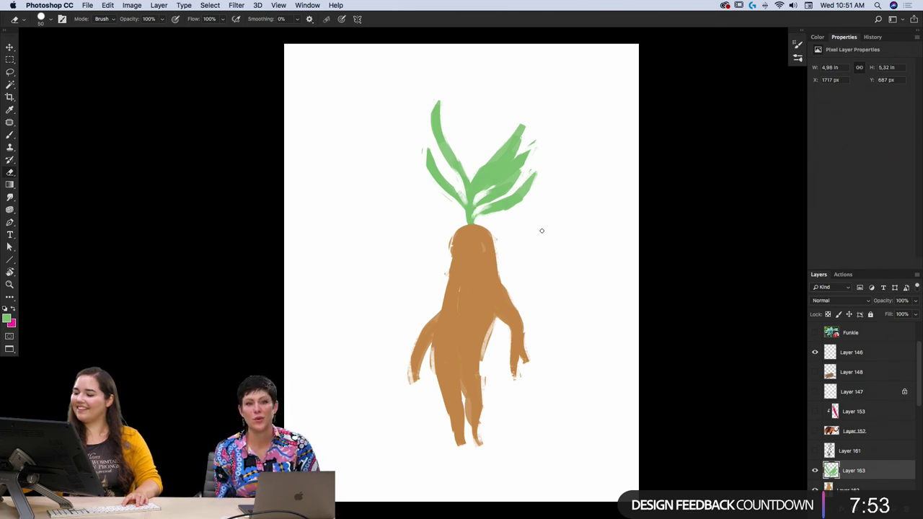
key("b")
key("e")
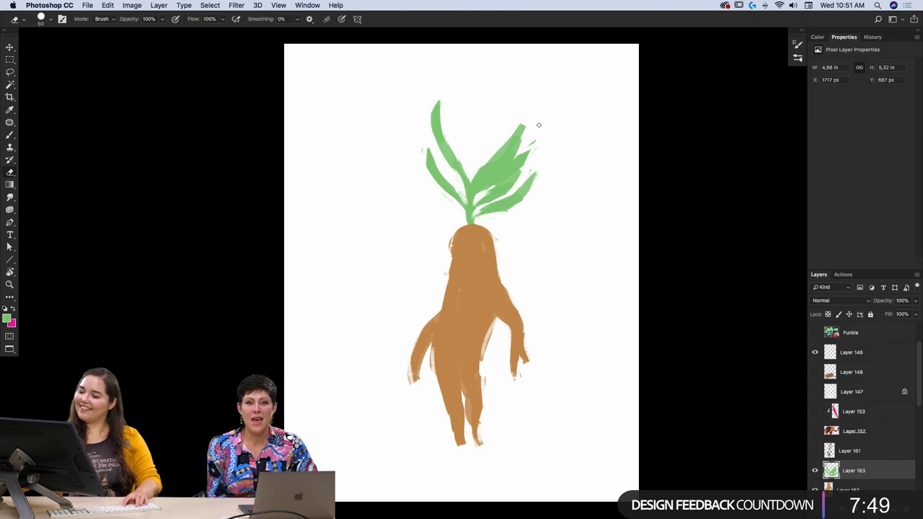
- Set the foreground colour to dark brown 974d29, starting from the body's tan
key("b")
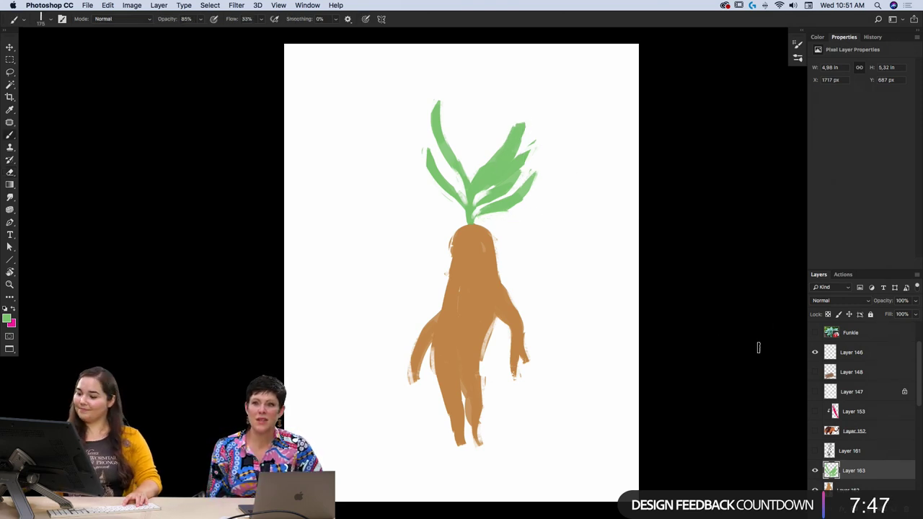
key("e")
key("b")
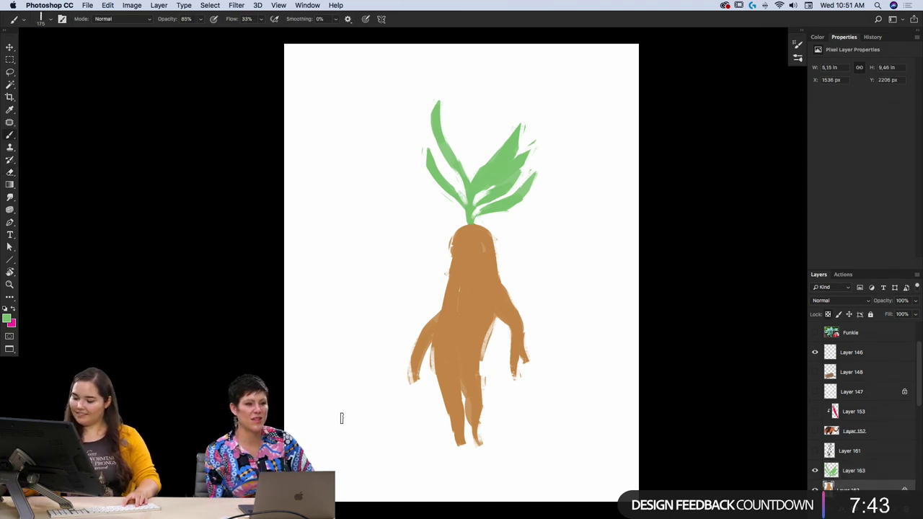
left_click(8, 319)
left_click(471, 405)
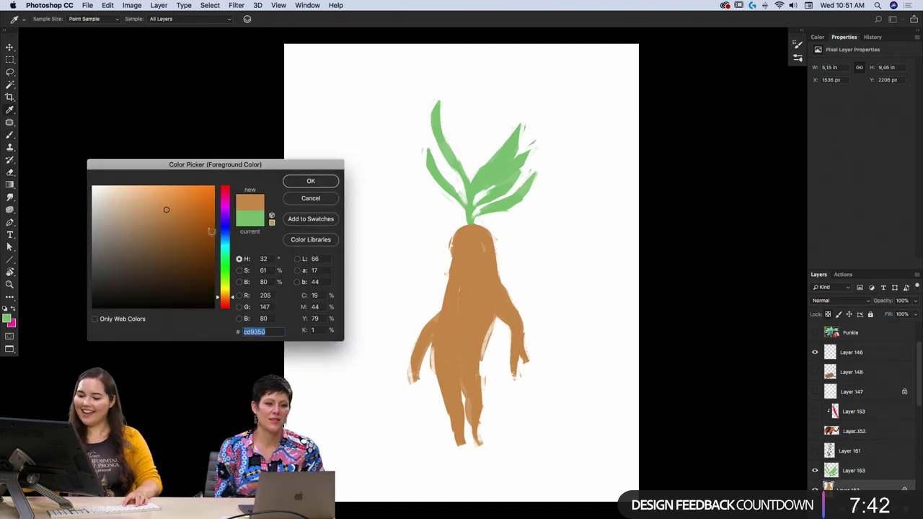
left_click(180, 232)
left_click_drag(224, 297, 224, 301)
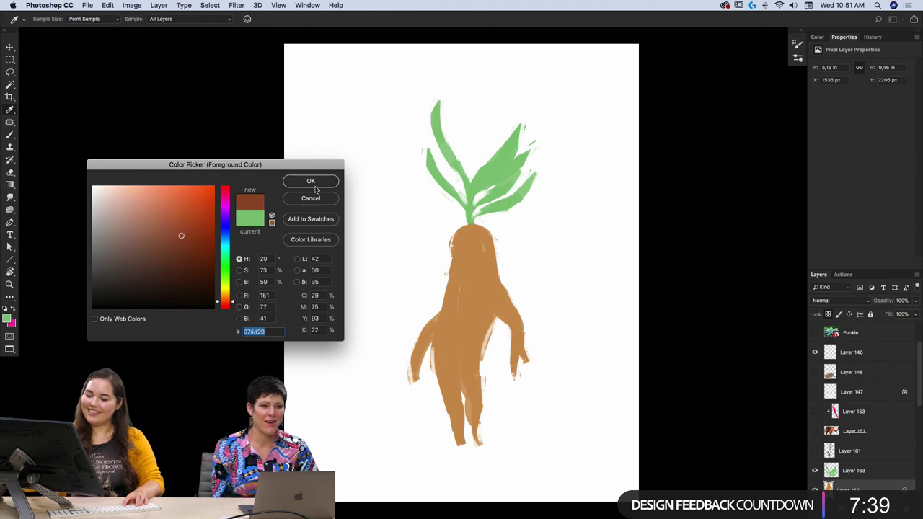
left_click(314, 185)
- Shade the mandrake's lower legs with dark brown strokes
key("b")
left_click_drag(462, 391, 459, 444)
left_click_drag(454, 412, 452, 441)
left_click_drag(443, 382, 450, 441)
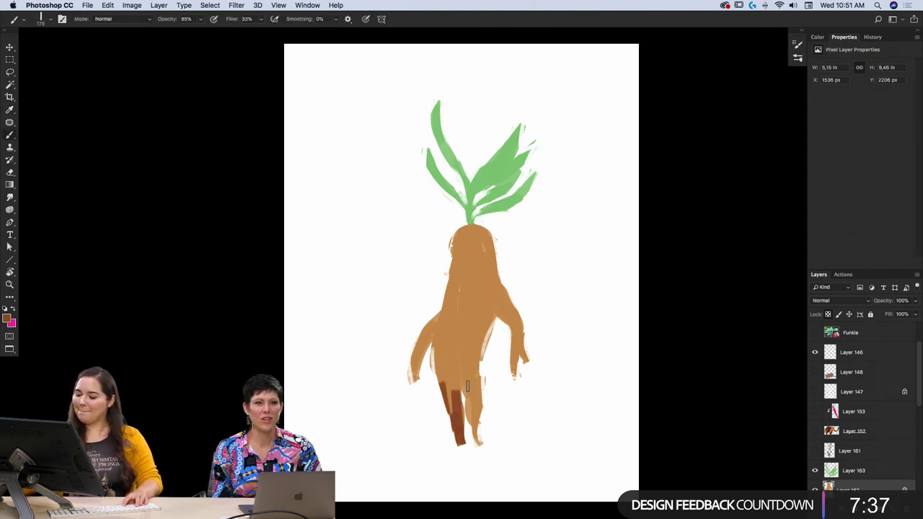
left_click_drag(468, 393, 479, 447)
mouse_move(465, 375)
left_mouse_down()
mouse_move(461, 425)
mouse_move(477, 421)
mouse_move(450, 416)
left_mouse_up()
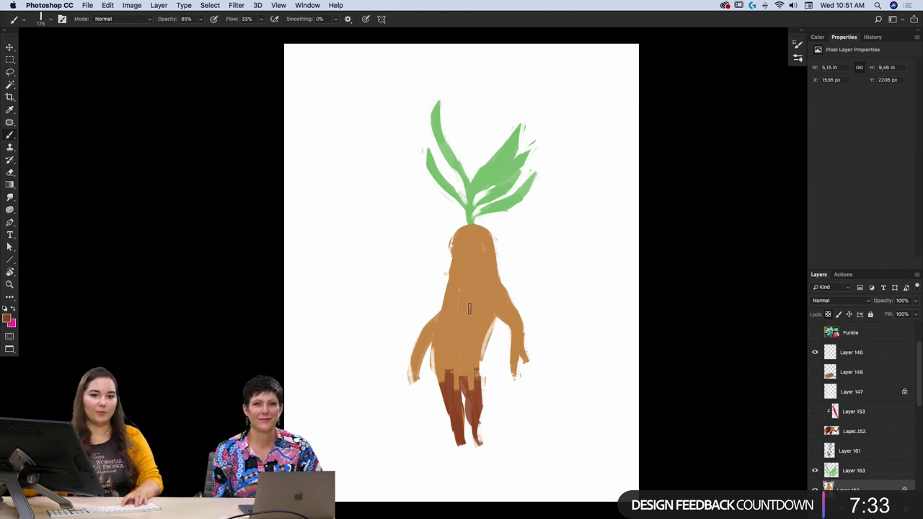
- With a larger brush, shade both arms and the top of the head brown
key("]")
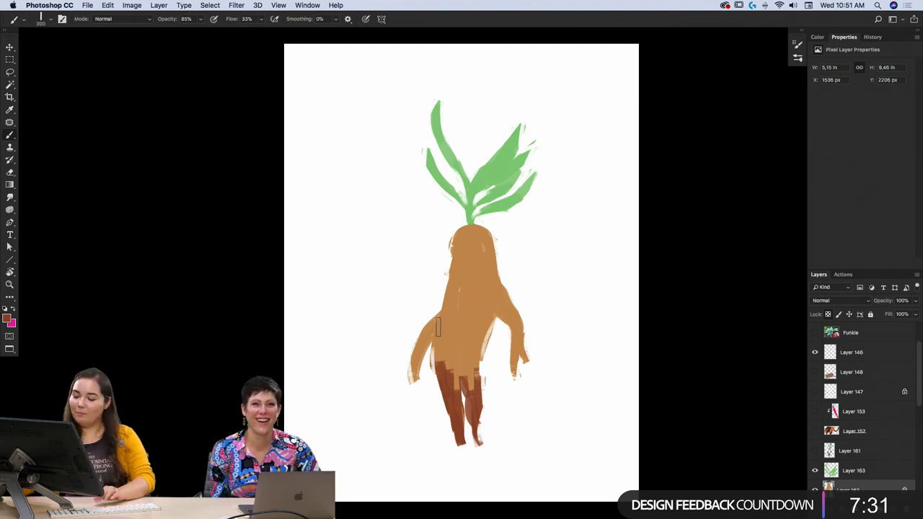
mouse_move(413, 382)
left_mouse_down()
mouse_move(425, 336)
mouse_move(425, 348)
left_mouse_up()
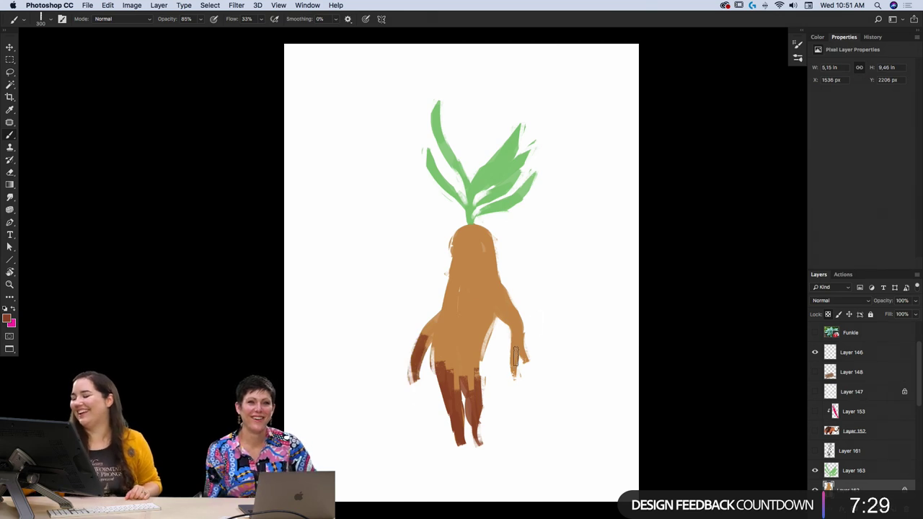
mouse_move(515, 371)
left_mouse_down()
mouse_move(505, 299)
mouse_move(532, 359)
mouse_move(509, 299)
left_mouse_up()
mouse_move(476, 229)
left_mouse_down()
mouse_move(451, 242)
mouse_move(496, 245)
left_mouse_up()
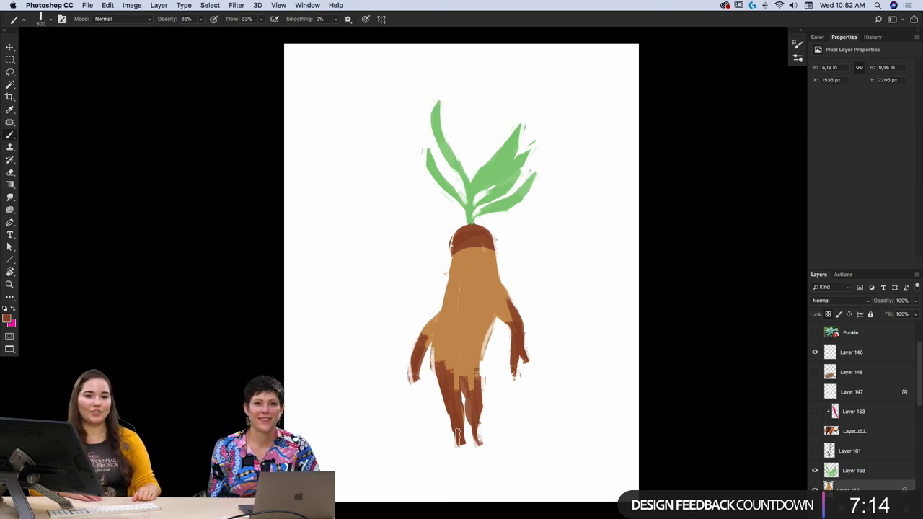
- Darken the head and shoulders, then sample brown #a66034 from the painting
left_click(8, 318)
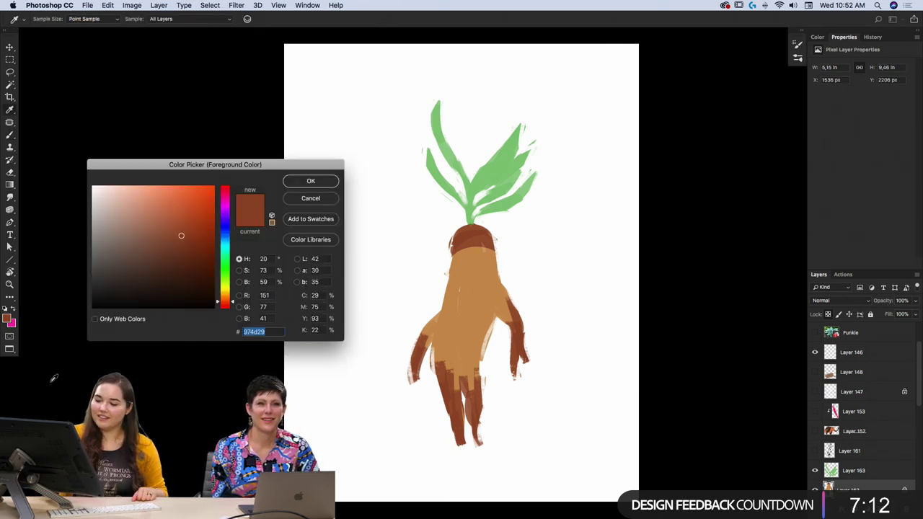
left_click(311, 181)
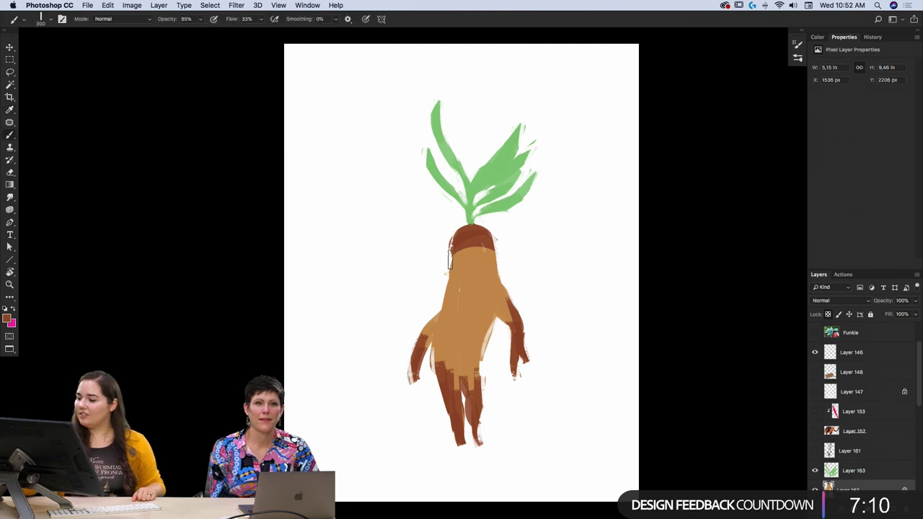
left_click_drag(450, 259, 514, 287)
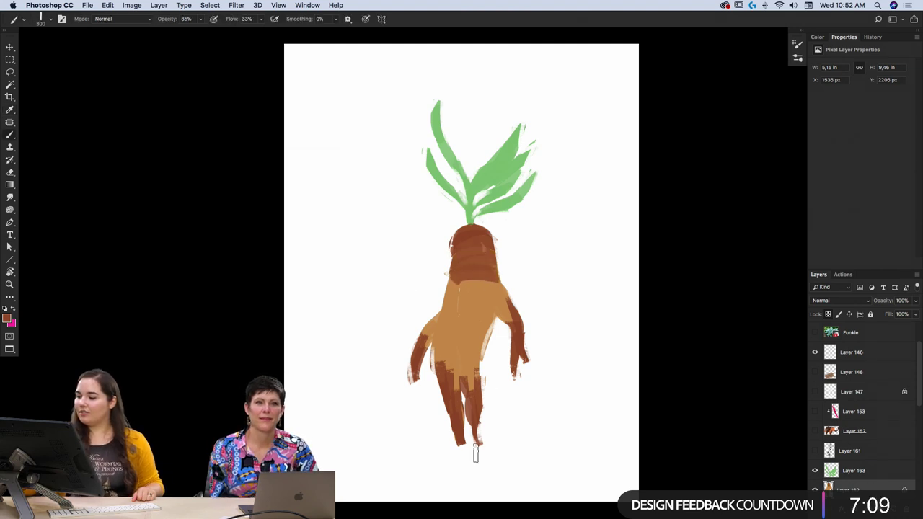
left_click(9, 319)
left_click(435, 341)
left_click(322, 183)
- Shade the shoulders, lower body and legs darker, then add a new layer lower in the stack
mouse_move(455, 282)
left_mouse_down()
mouse_move(462, 297)
mouse_move(498, 289)
mouse_move(500, 321)
mouse_move(458, 311)
mouse_move(457, 397)
left_mouse_up()
left_click_drag(470, 357, 472, 403)
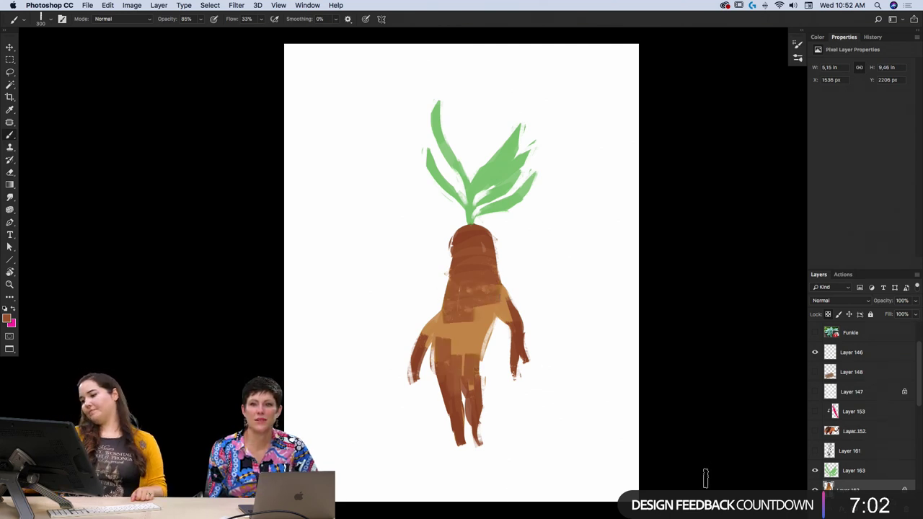
key("super+shift+alt+n")
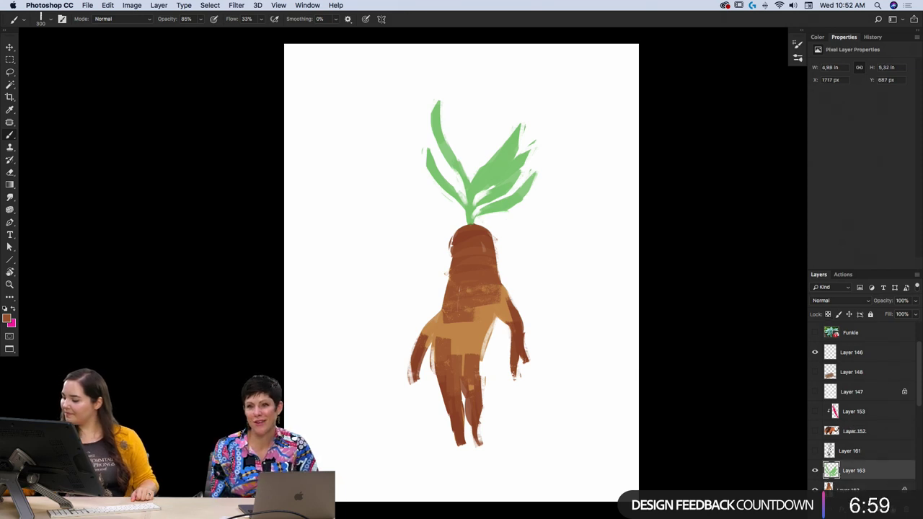
left_click_drag(872, 471, 876, 493)
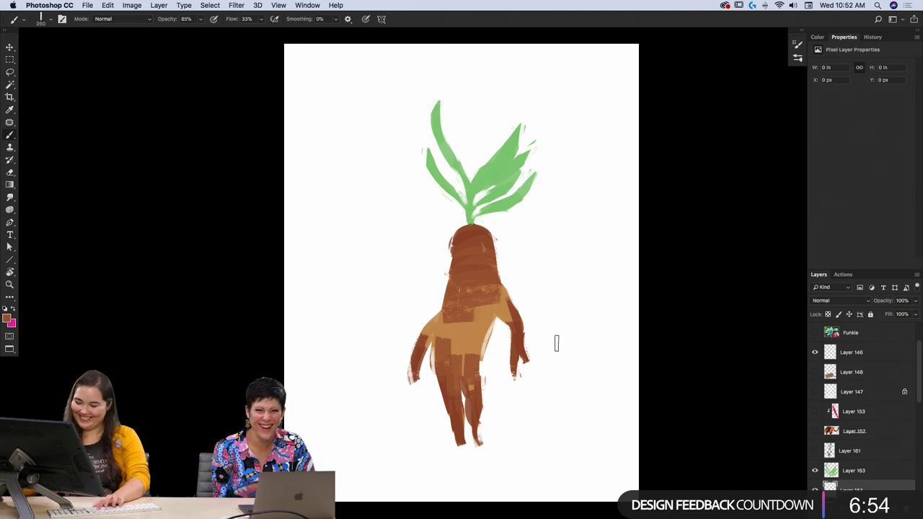
- Turn on the Hand drawn vector flower layer with the protea illustrations
scroll(918, 386, "up", 2)
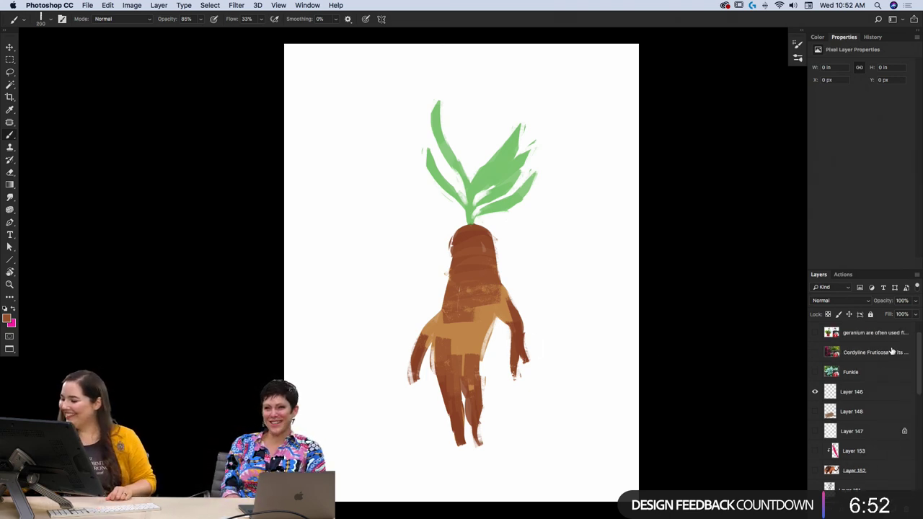
scroll(865, 360, "up", 1)
left_click(814, 332)
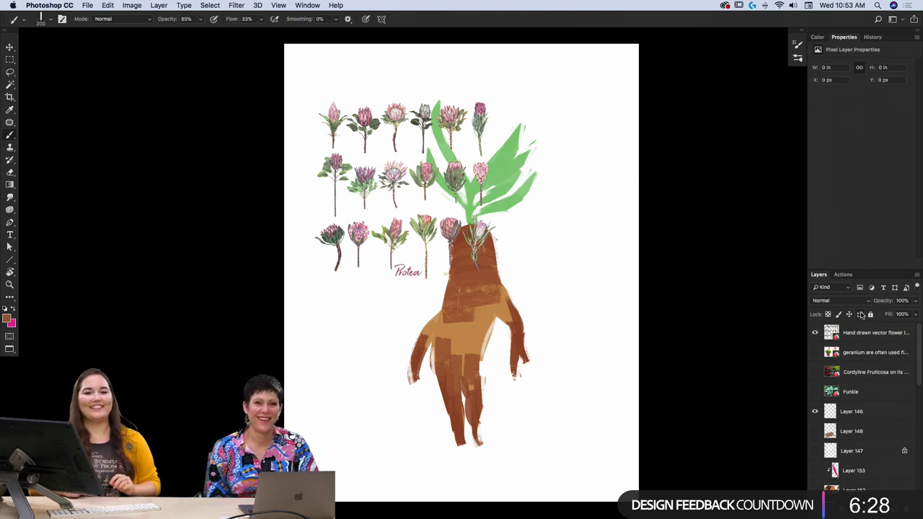
- Toggle Layer 146's visibility and make it the active painting layer
left_click(814, 411)
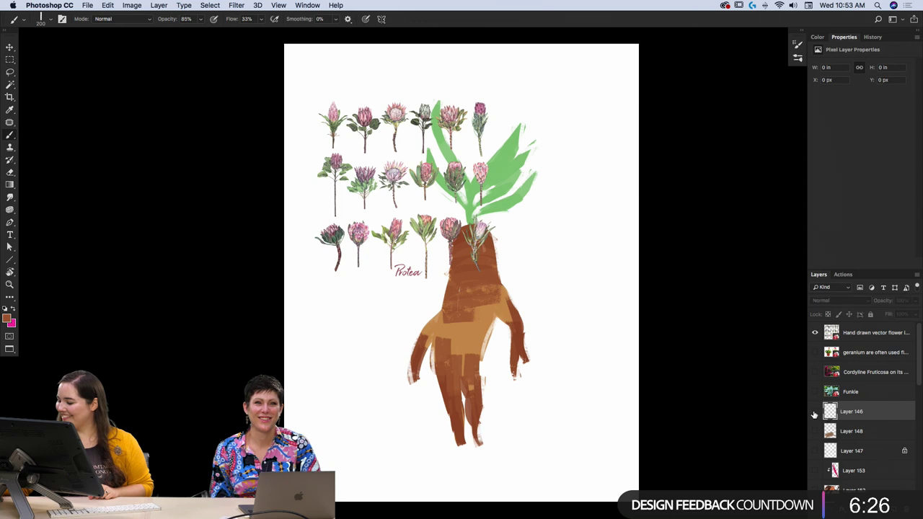
left_click(897, 422)
left_click(861, 415)
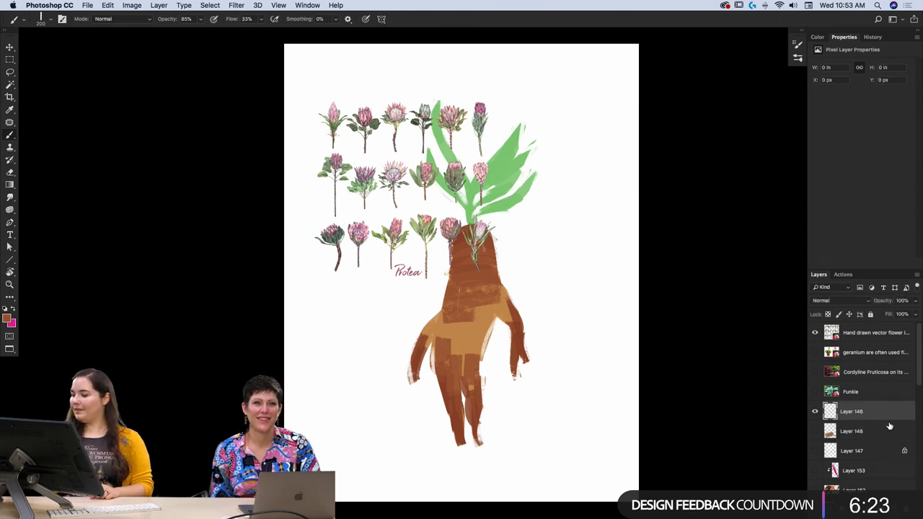
left_click_drag(914, 385, 919, 395)
scroll(918, 396, "up", 1)
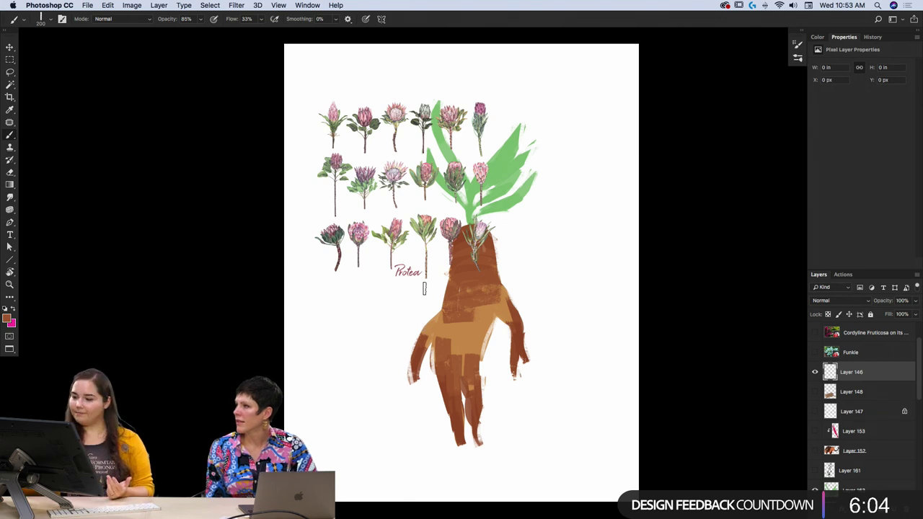
- Set the foreground colour to a brighter pink sampled from the protea reference
left_click(9, 317)
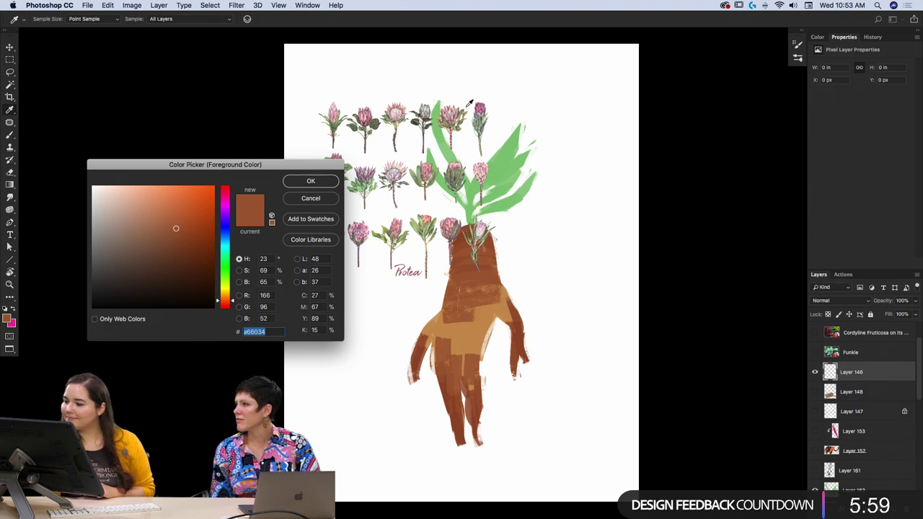
left_click_drag(366, 107, 372, 112)
left_click_drag(139, 211, 145, 202)
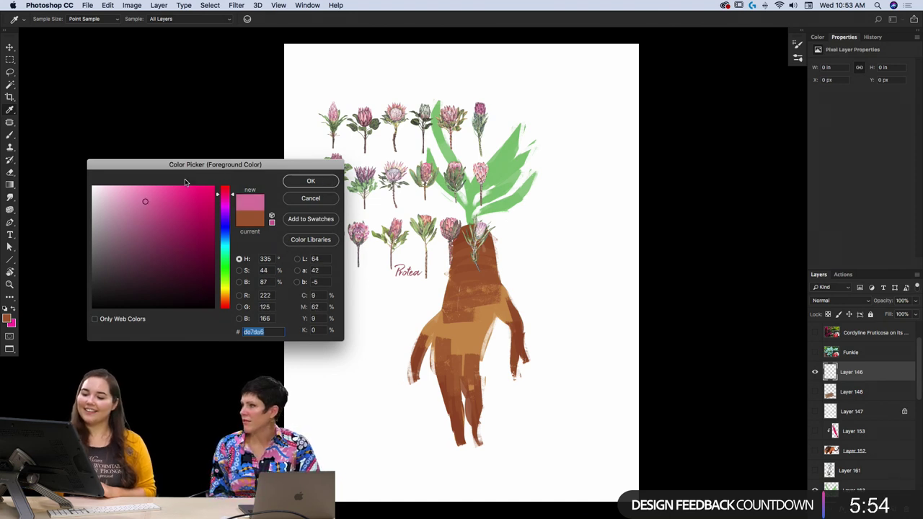
left_click(328, 181)
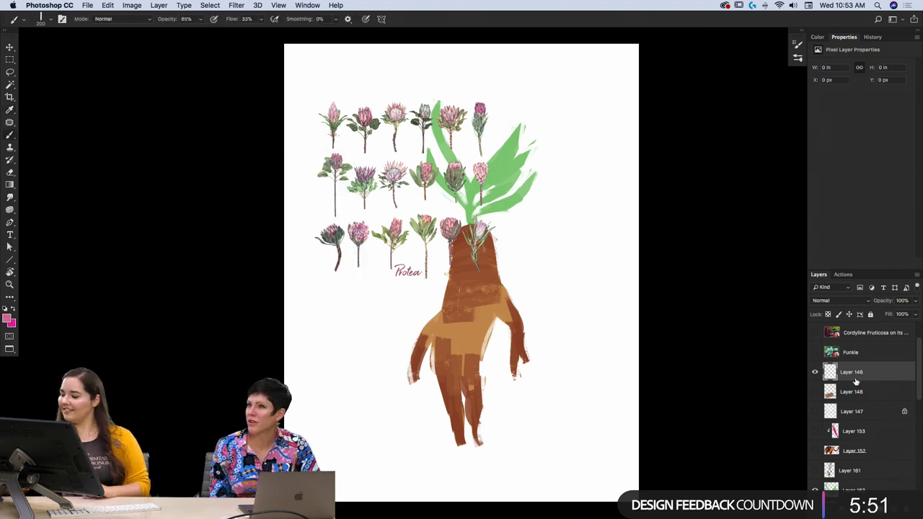
- Hide the protea reference sheet while keeping Layer 146 visible
left_click(814, 372)
left_click(815, 372)
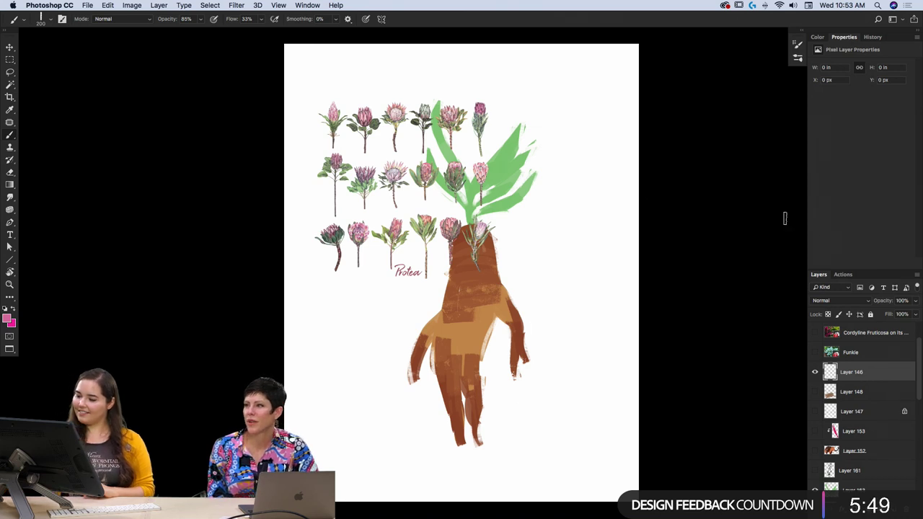
scroll(856, 404, "up", 2)
left_click(815, 333)
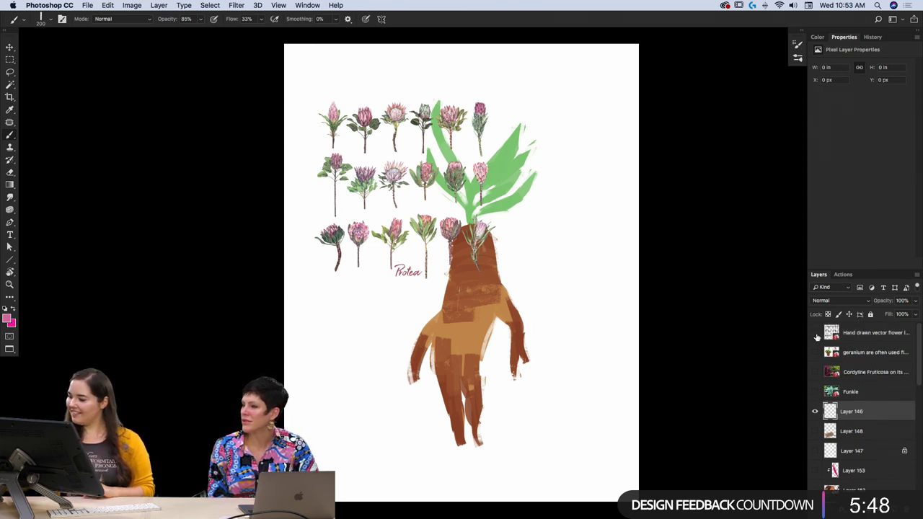
left_click(814, 333)
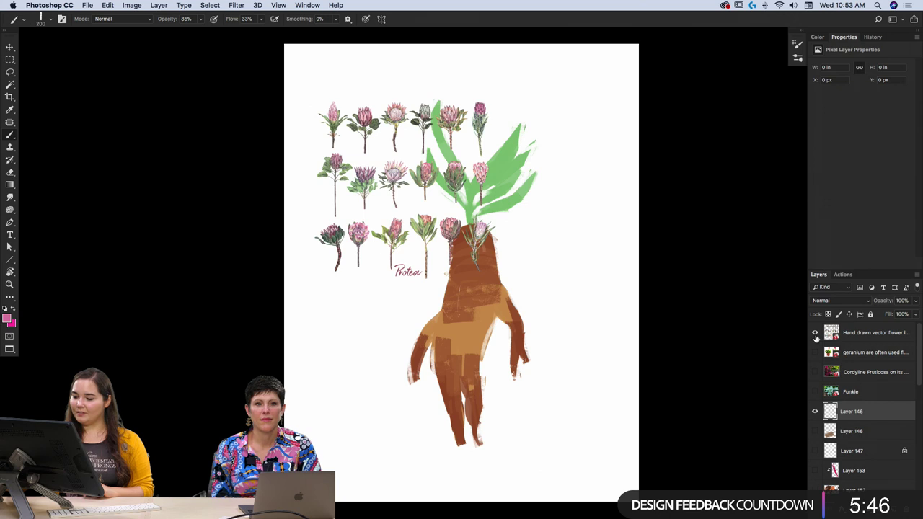
left_click(814, 333)
- Paint a pink protea flower head above the green leaves on Layer 146
scroll(862, 375, "down", 2)
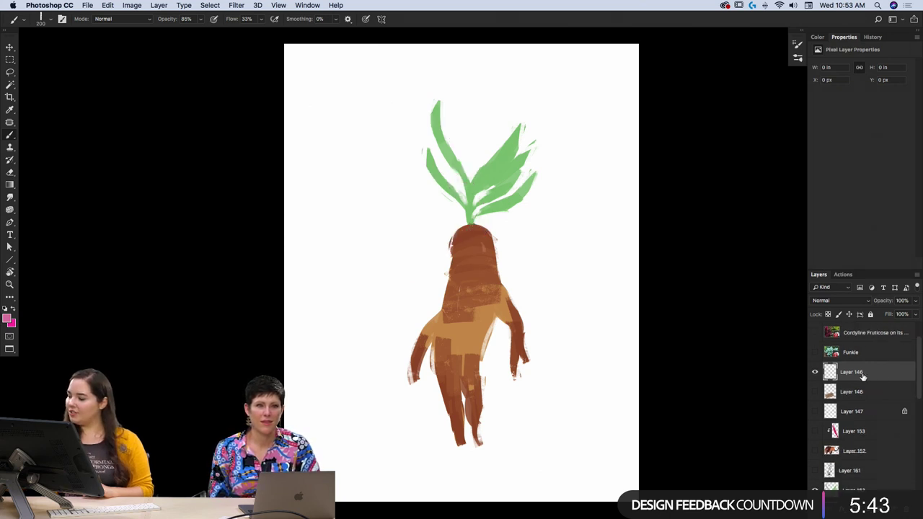
mouse_move(472, 95)
left_mouse_down()
mouse_move(453, 145)
mouse_move(470, 136)
mouse_move(487, 102)
mouse_move(487, 148)
left_mouse_up()
mouse_move(505, 88)
left_mouse_down()
mouse_move(500, 143)
mouse_move(523, 141)
left_mouse_up()
left_click_drag(477, 98, 468, 178)
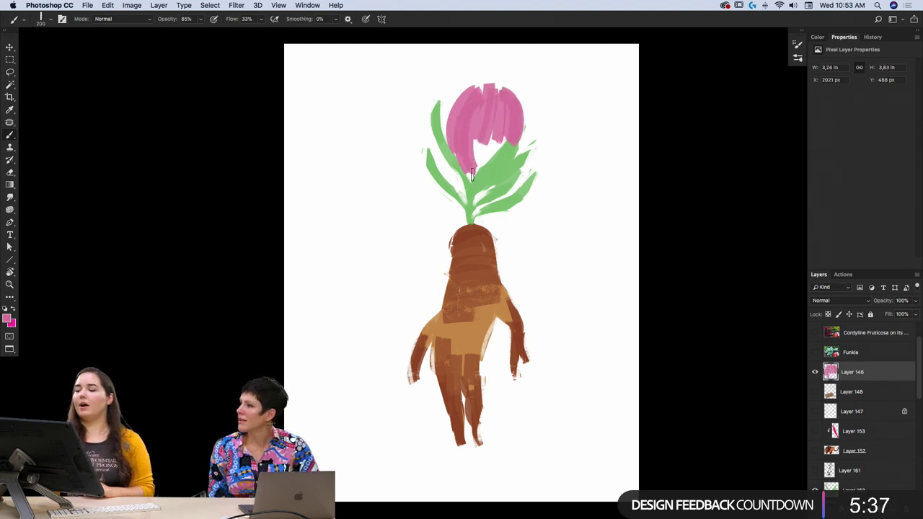
left_click_drag(461, 137, 473, 182)
mouse_move(486, 124)
left_mouse_down()
mouse_move(497, 150)
mouse_move(512, 136)
mouse_move(514, 146)
mouse_move(507, 117)
mouse_move(493, 162)
left_mouse_up()
mouse_move(482, 104)
left_mouse_down()
mouse_move(476, 147)
mouse_move(454, 141)
left_mouse_up()
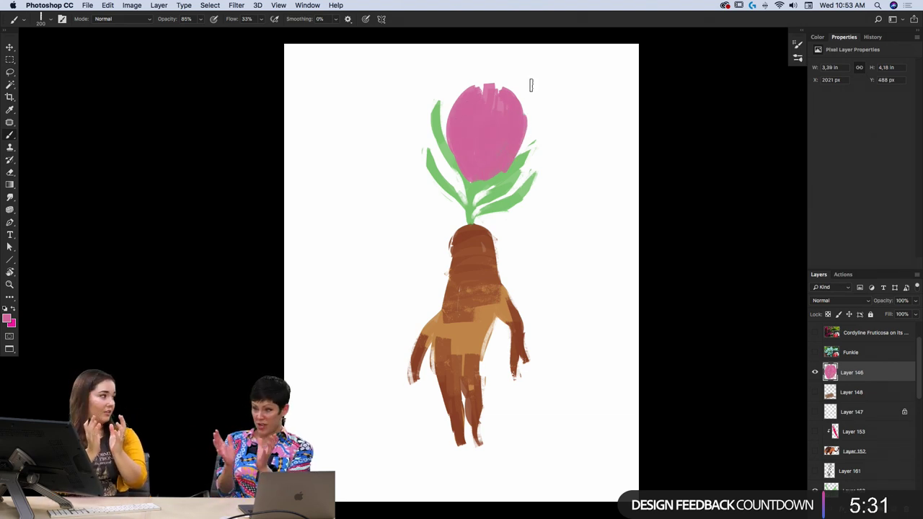
- Move the flower layer beneath the leaves, widen its edges, and show the reference
scroll(865, 393, "down", 2)
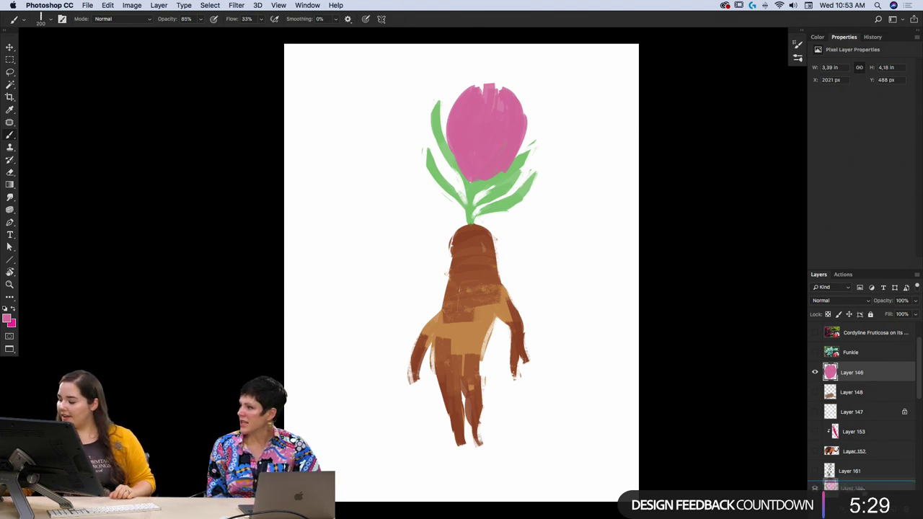
left_click_drag(851, 335, 869, 466)
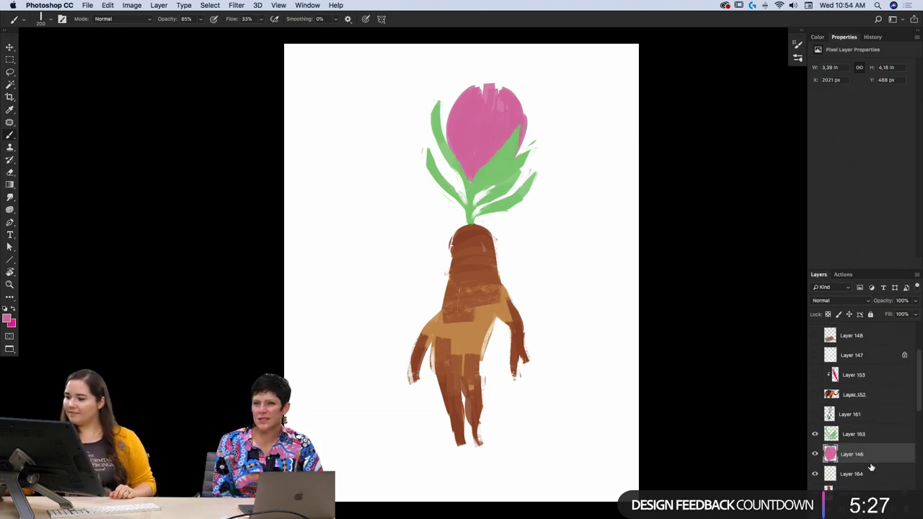
left_click_drag(445, 101, 457, 155)
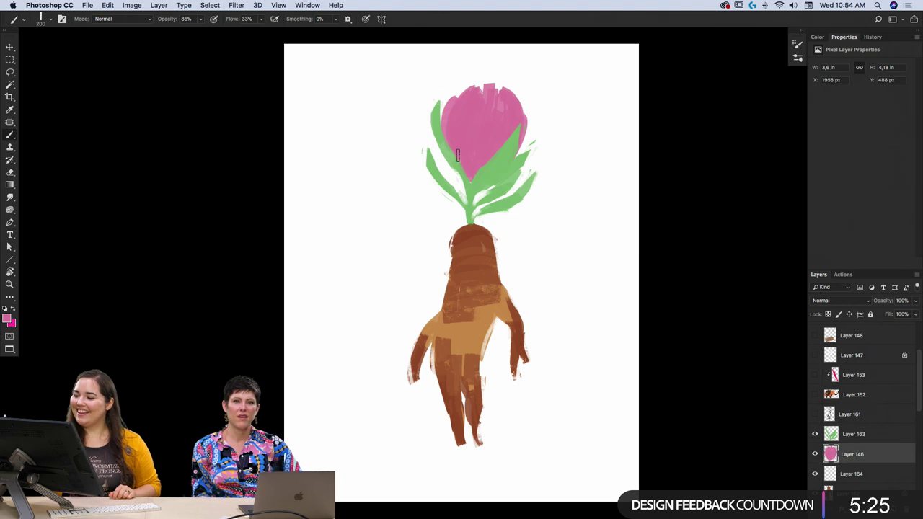
left_click_drag(475, 120, 479, 135)
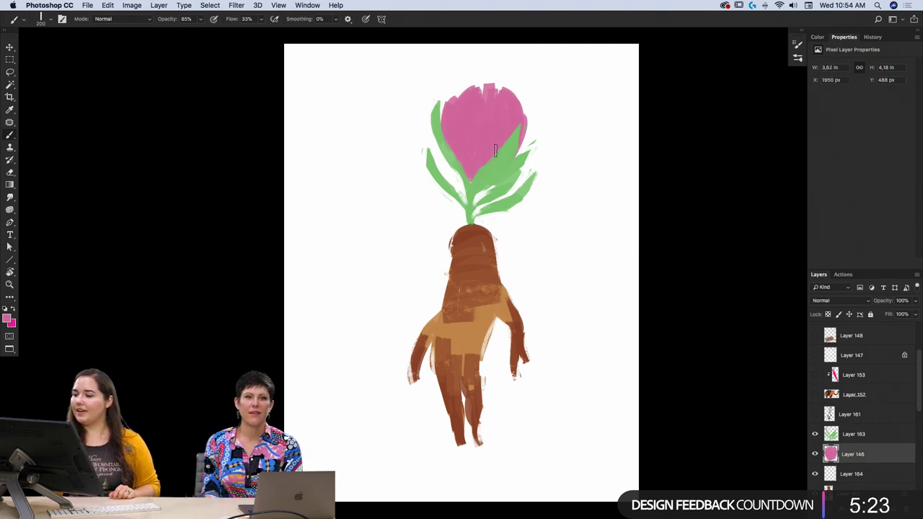
mouse_move(527, 108)
left_mouse_down()
mouse_move(522, 143)
mouse_move(508, 160)
left_mouse_up()
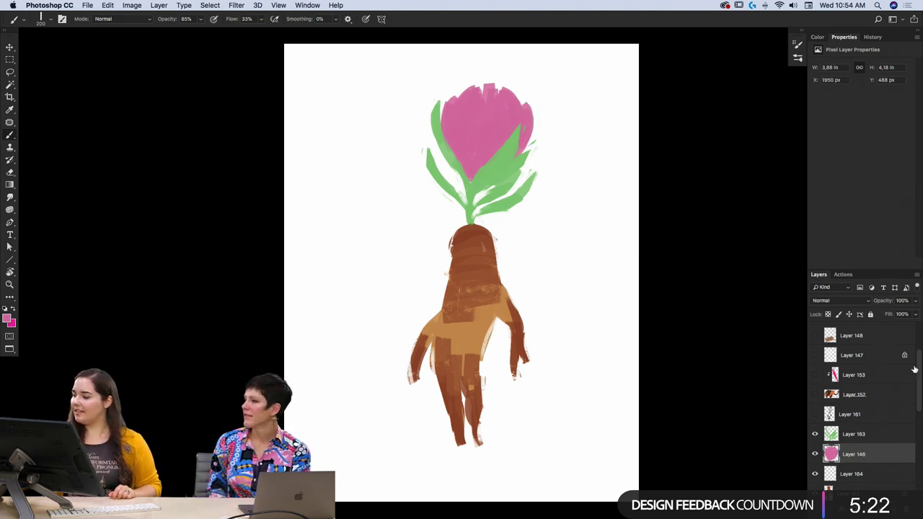
scroll(864, 367, "up", 4)
left_click(815, 332)
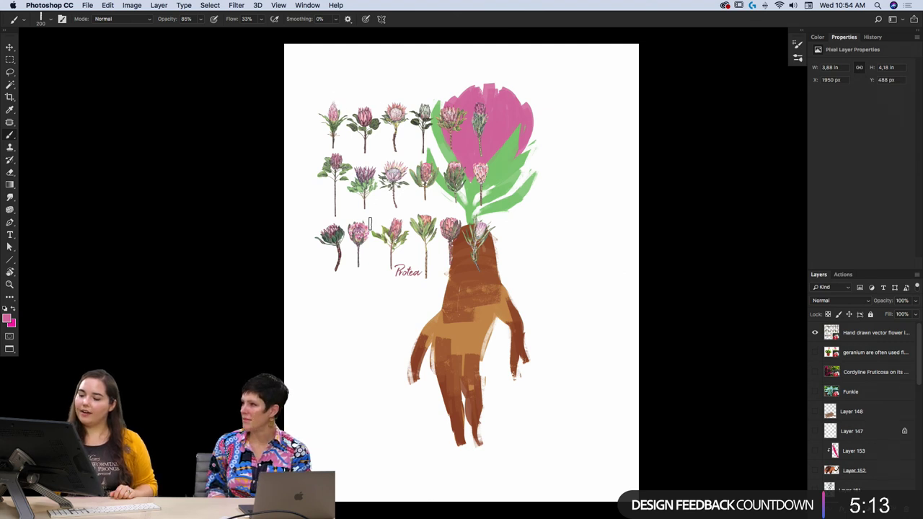
- Turn off the Hand drawn vector flower layer's visibility to hide the protea reference
left_click(815, 333)
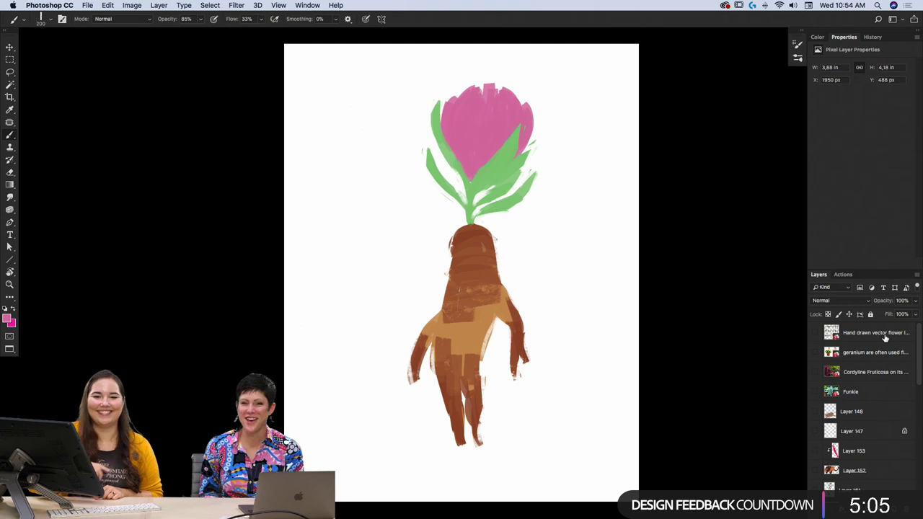
left_click_drag(919, 380, 919, 397)
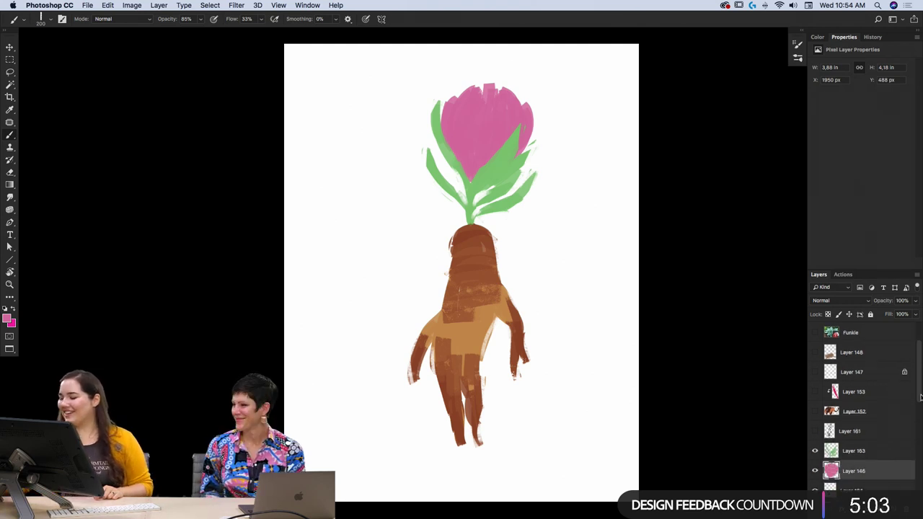
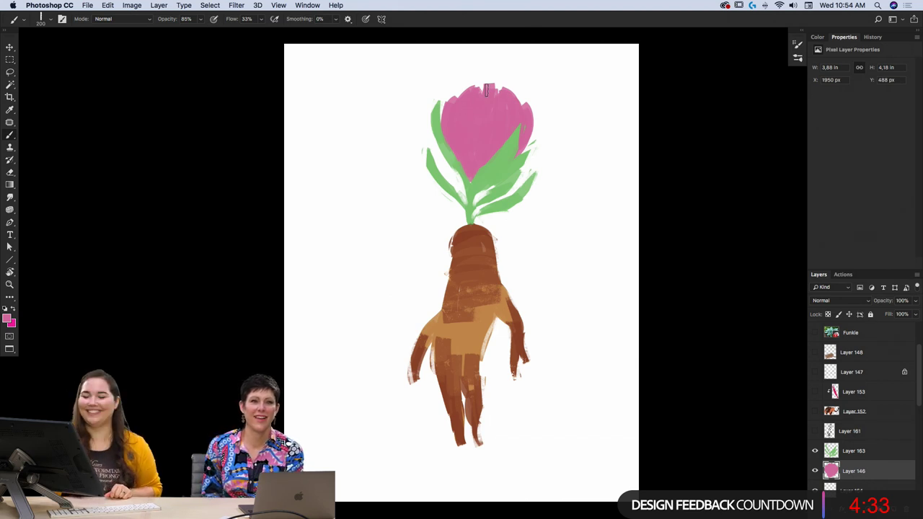
- Reshape the pink flower head by painting and erasing its right edge and painting its left edge
mouse_move(523, 104)
left_mouse_down()
mouse_move(533, 119)
mouse_move(529, 139)
left_mouse_up()
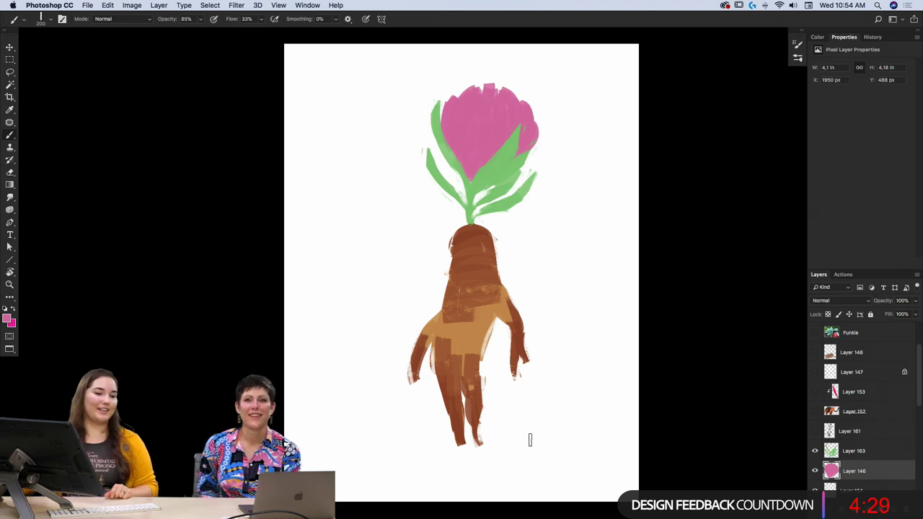
key("e")
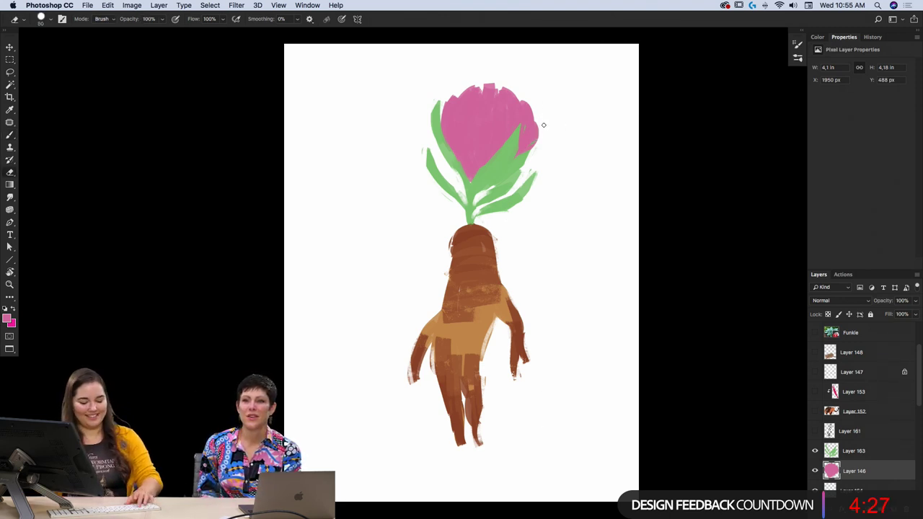
mouse_move(537, 130)
left_mouse_down()
mouse_move(533, 155)
mouse_move(551, 153)
left_mouse_up()
key("b")
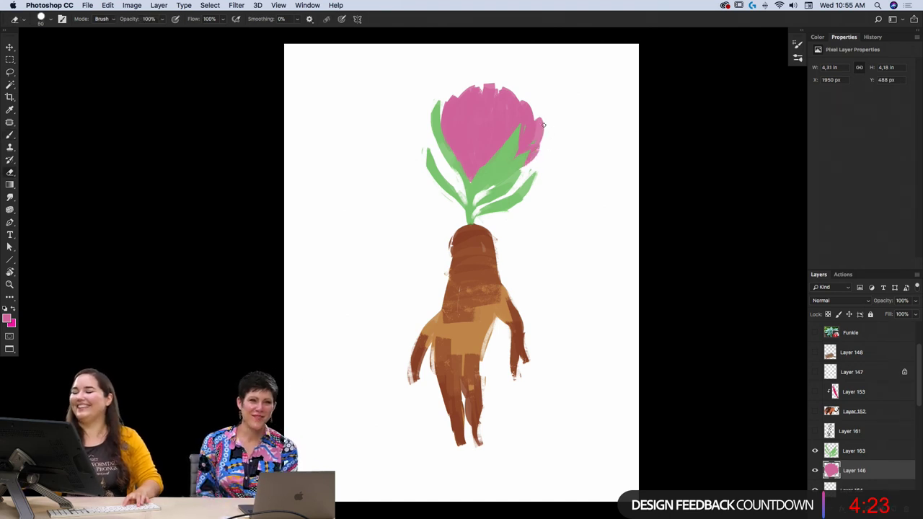
left_click_drag(443, 101, 456, 153)
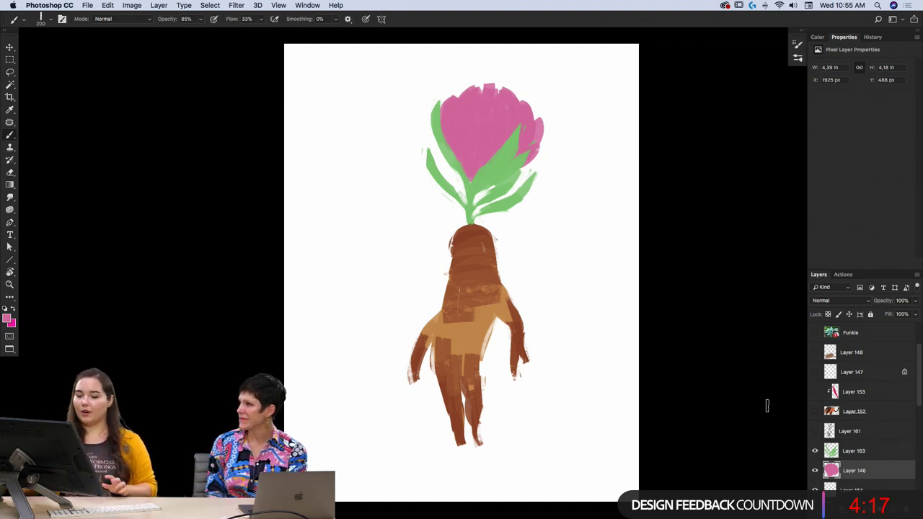
- Switch to lighter pink fba2c8 and brush petal strokes down the flower head
left_click(8, 318)
left_click_drag(144, 201, 135, 188)
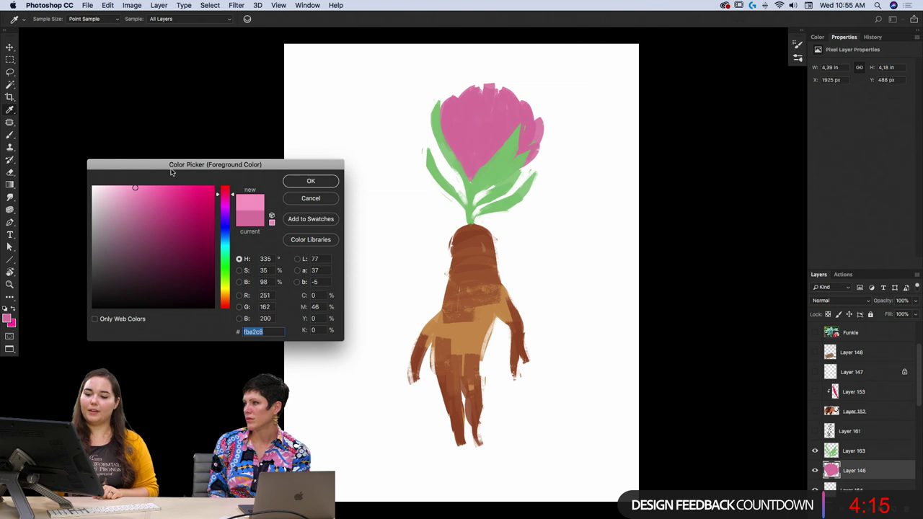
left_click(309, 182)
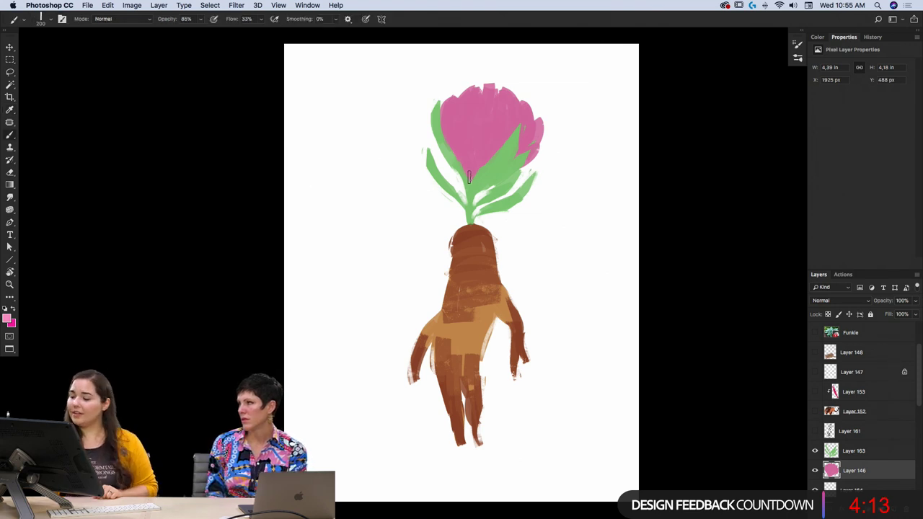
left_click_drag(496, 129, 475, 173)
left_click_drag(483, 107, 494, 165)
mouse_move(502, 121)
left_mouse_down()
mouse_move(495, 171)
mouse_move(465, 114)
mouse_move(476, 115)
mouse_move(450, 124)
left_mouse_up()
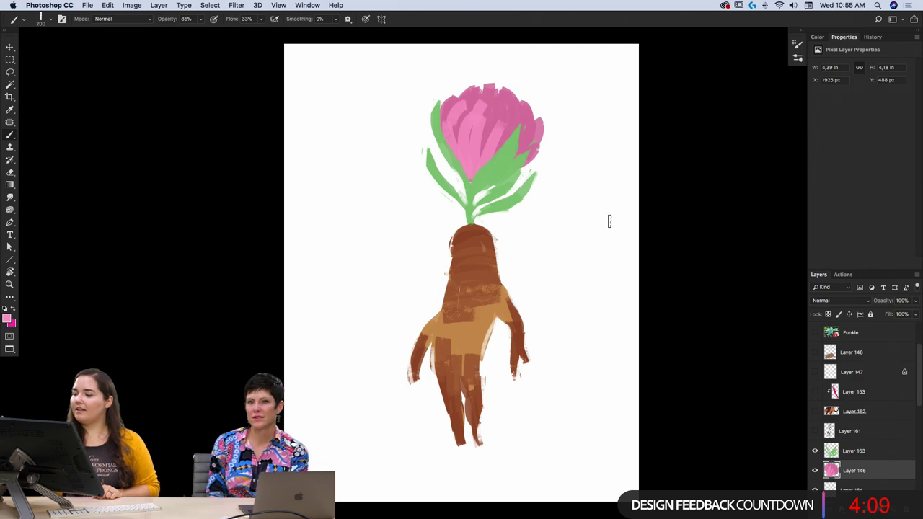
left_click_drag(918, 384, 918, 443)
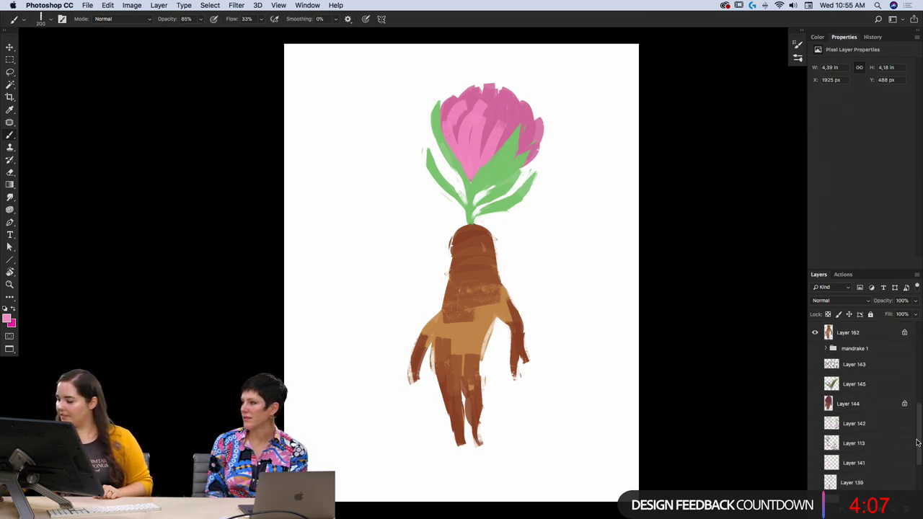
left_click(815, 443)
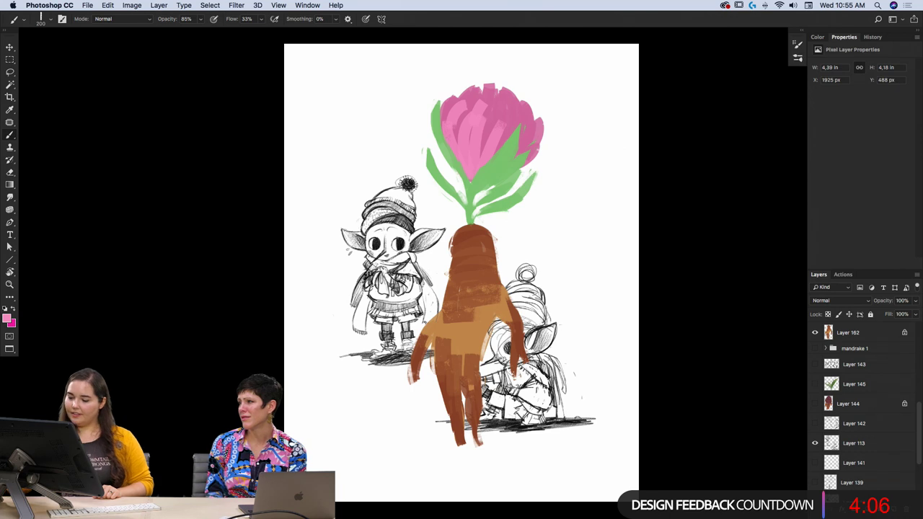
left_click(840, 437)
key("v")
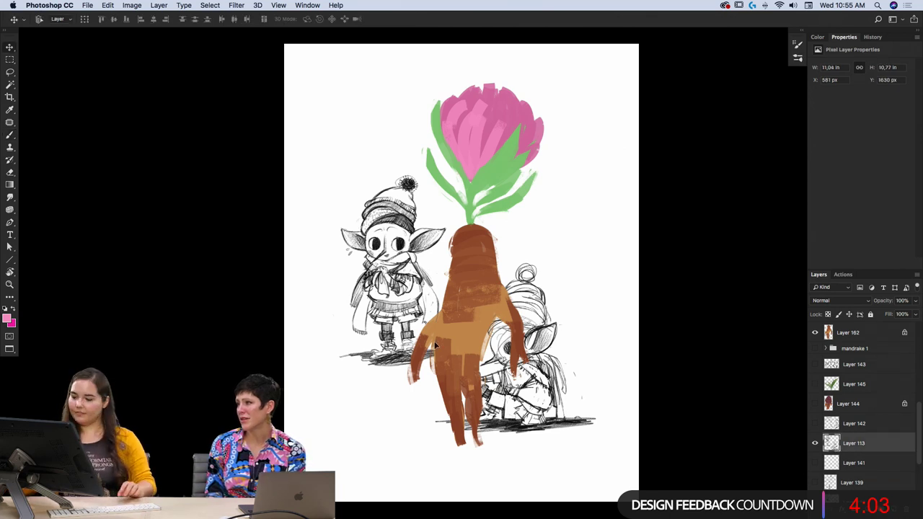
left_click_drag(439, 324, 414, 288)
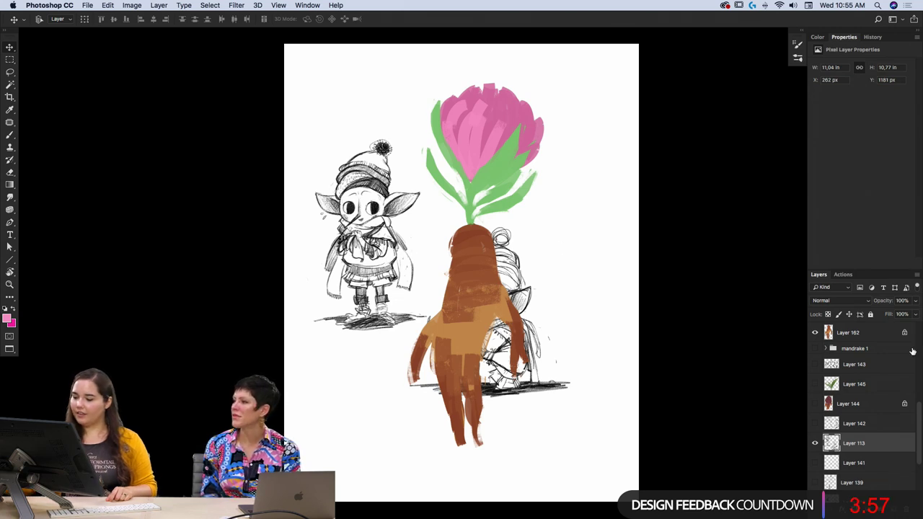
left_click(815, 442)
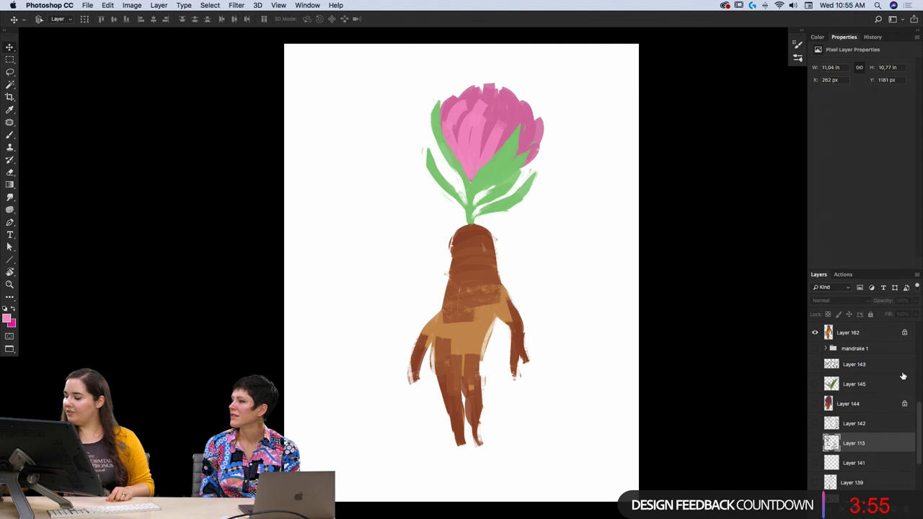
left_click(814, 364)
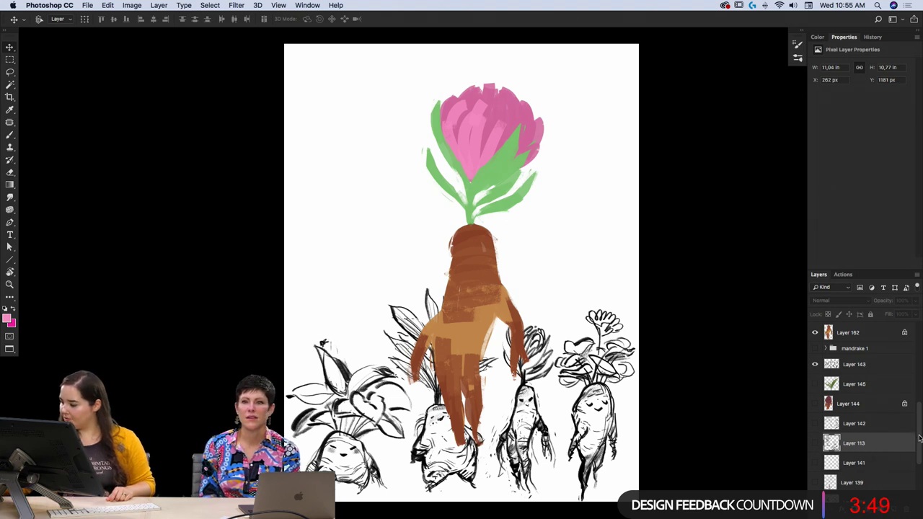
scroll(899, 461, "down", 5)
scroll(909, 472, "up", 5)
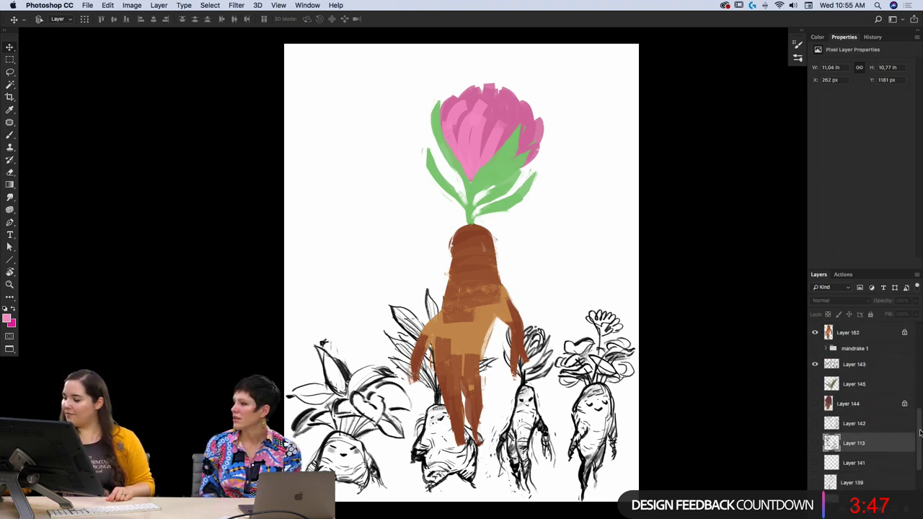
left_click(815, 442)
scroll(905, 421, "up", 3)
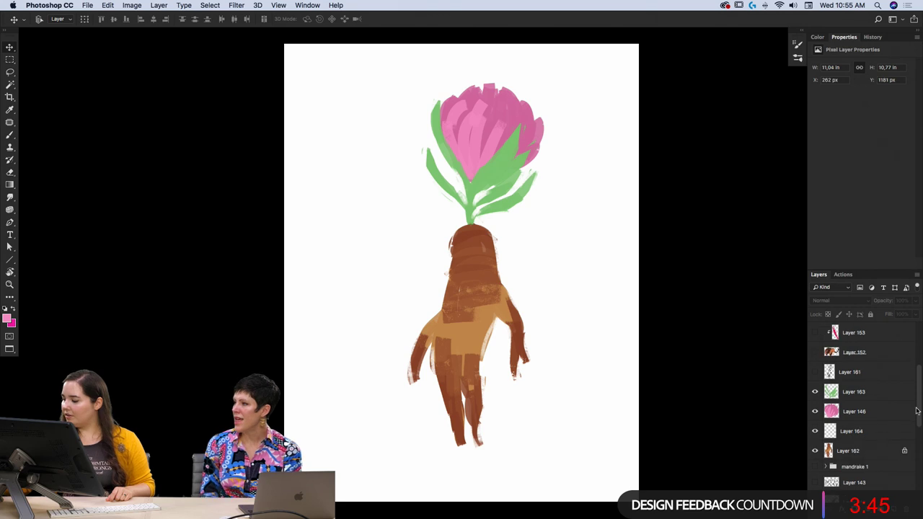
left_click(854, 431)
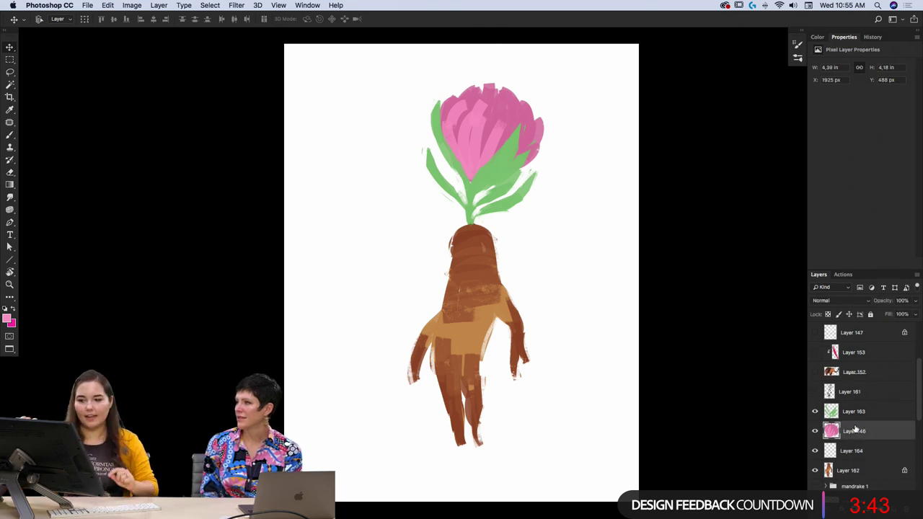
- Set the foreground colour to light pink ffb3d3 and return to the brush
left_click(8, 319)
left_click(128, 186)
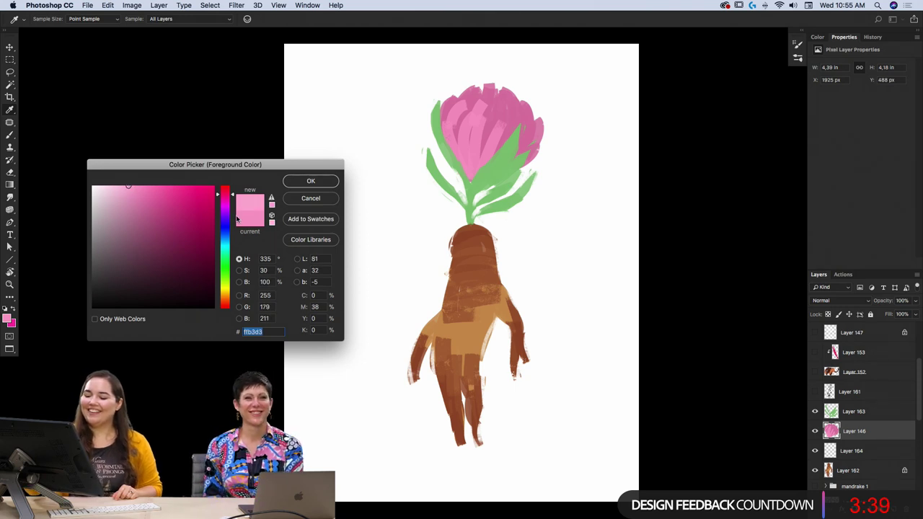
left_click(311, 181)
key("v")
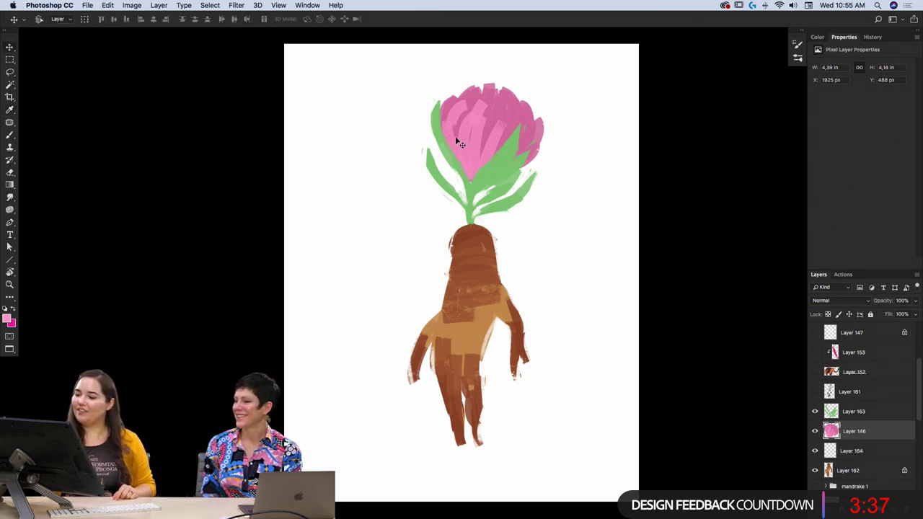
key("b")
- Brush light-pink strokes down the flower's centre and darker pink marks on its left and top
left_click_drag(451, 129, 470, 169)
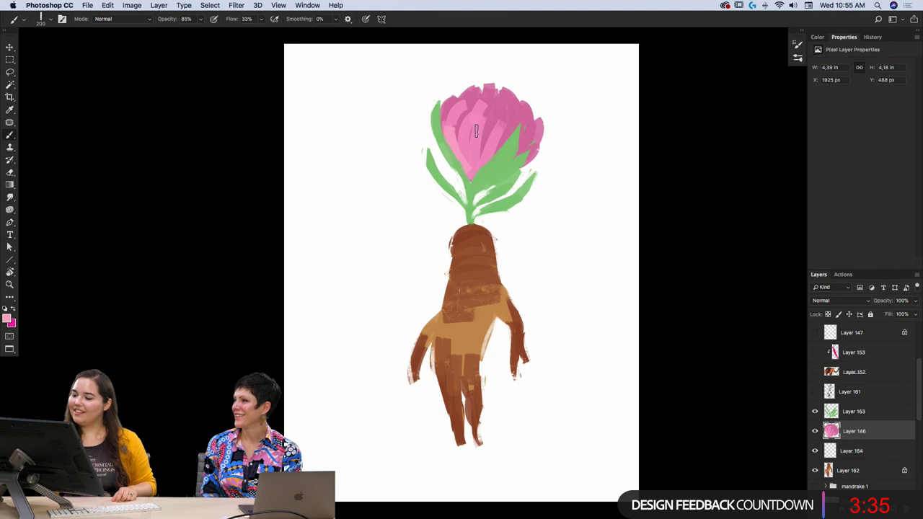
left_click_drag(475, 131, 478, 170)
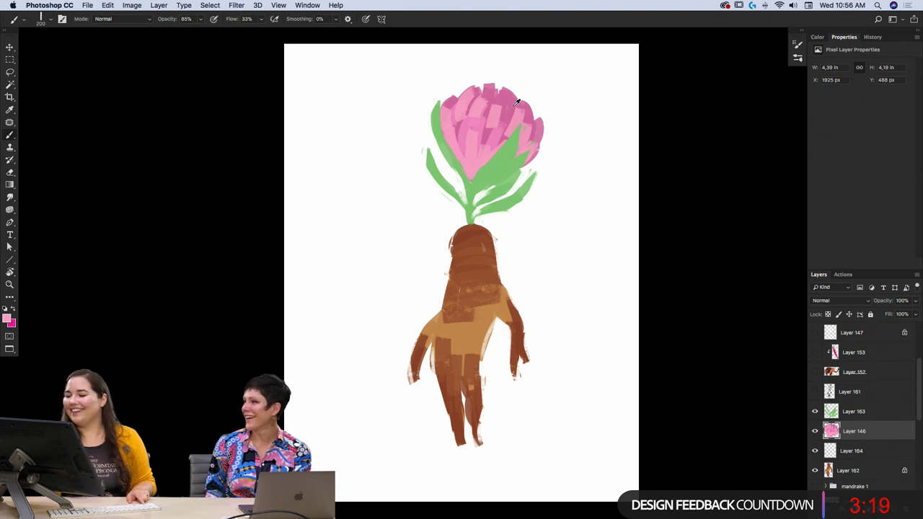
mouse_move(449, 129)
left_mouse_down()
mouse_move(473, 148)
mouse_move(474, 126)
mouse_move(463, 123)
mouse_move(470, 120)
mouse_move(486, 137)
mouse_move(500, 123)
mouse_move(499, 142)
mouse_move(488, 137)
mouse_move(516, 129)
mouse_move(502, 143)
mouse_move(531, 119)
left_mouse_up()
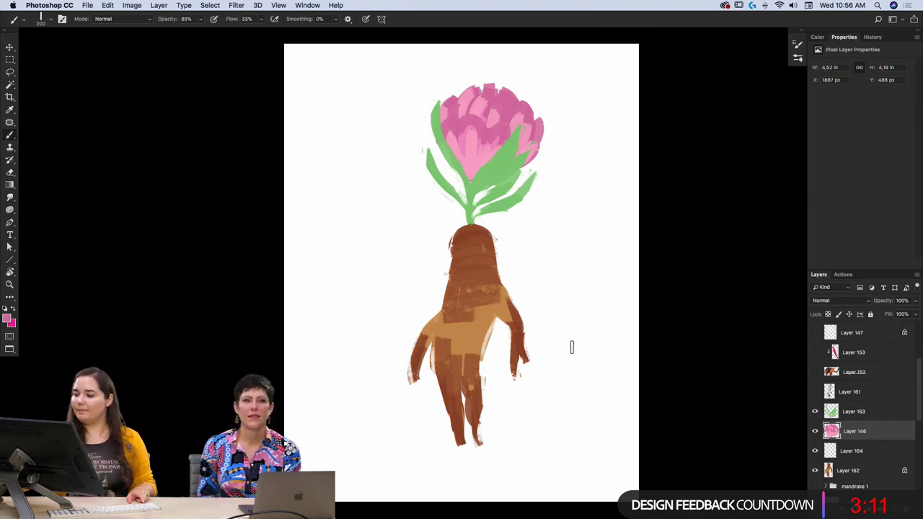
left_click_drag(486, 101, 489, 110)
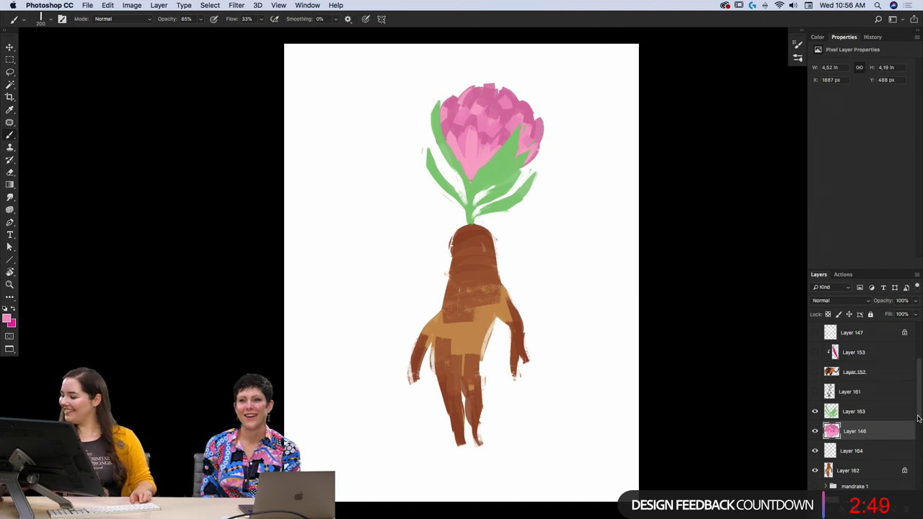
- Briefly show the protea reference sheet, then hide it again
left_click_drag(921, 417, 921, 372)
left_click(815, 332)
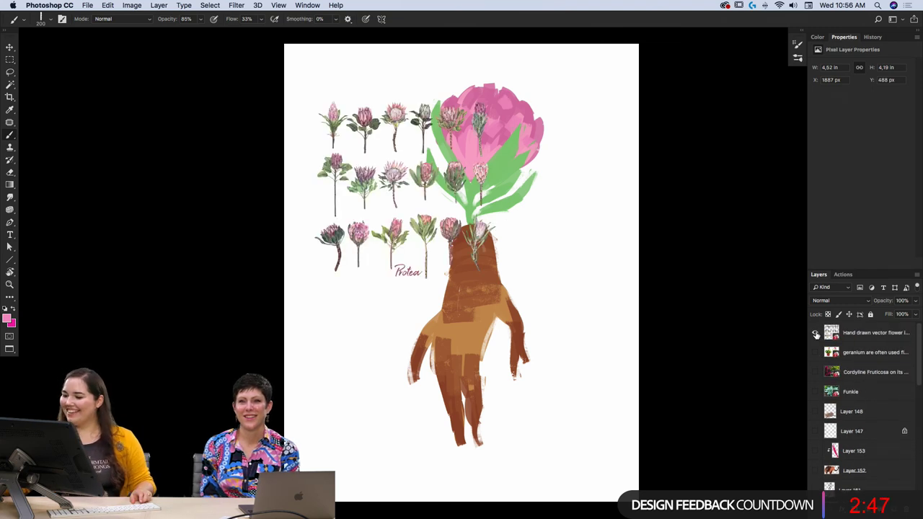
left_click(815, 333)
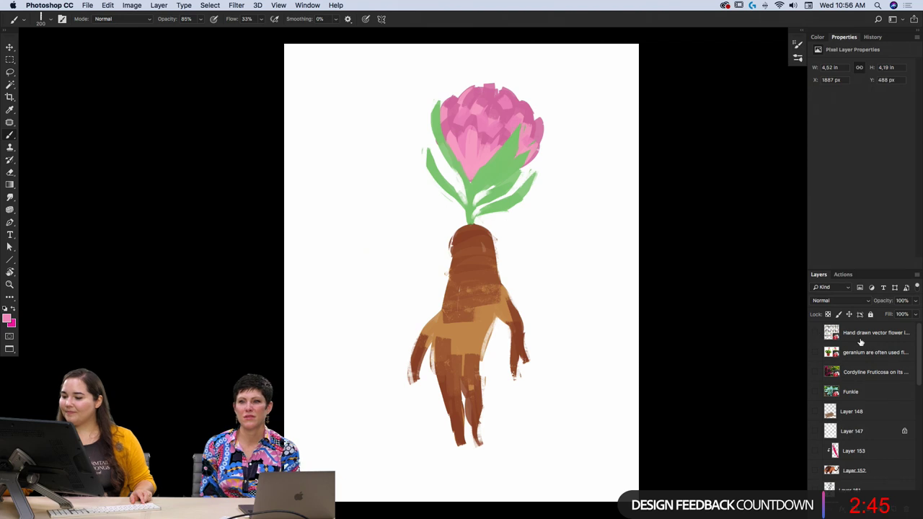
scroll(915, 364, "down", 2)
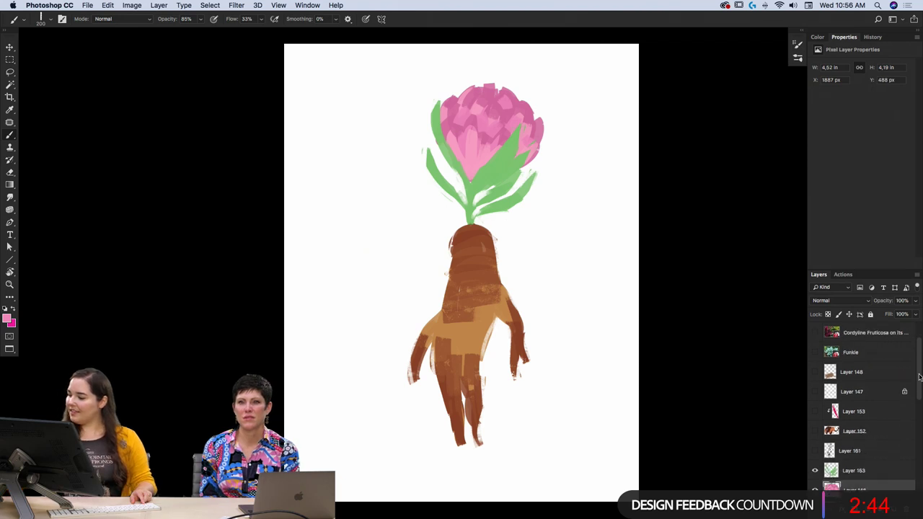
- Try the Bristle Bomb and Tilterrific 2015 presets, then settle on Kyle's Inkbox Brayer Boss brush
left_click(797, 59)
left_click(676, 300)
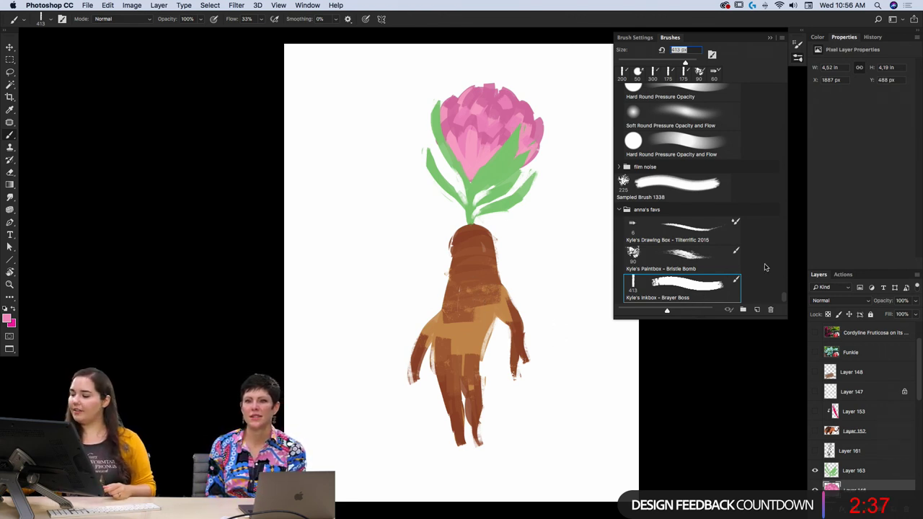
left_click(719, 271)
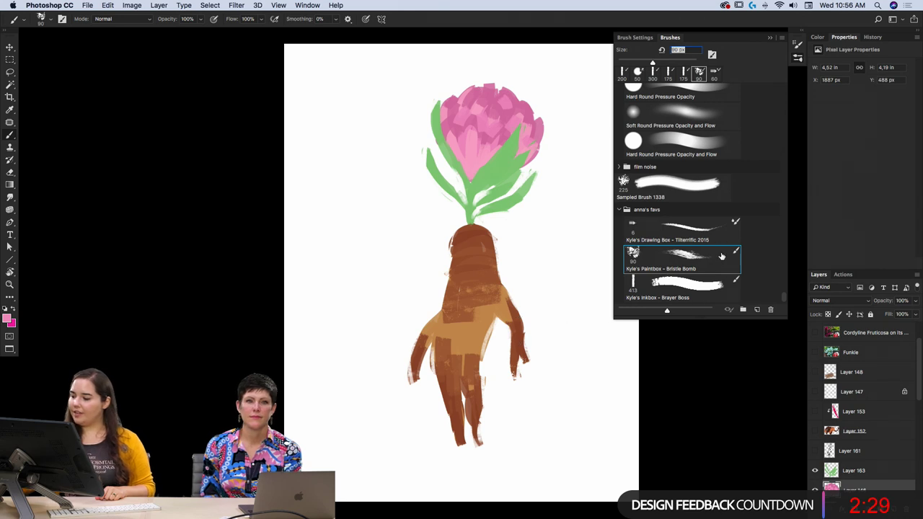
left_click(731, 226)
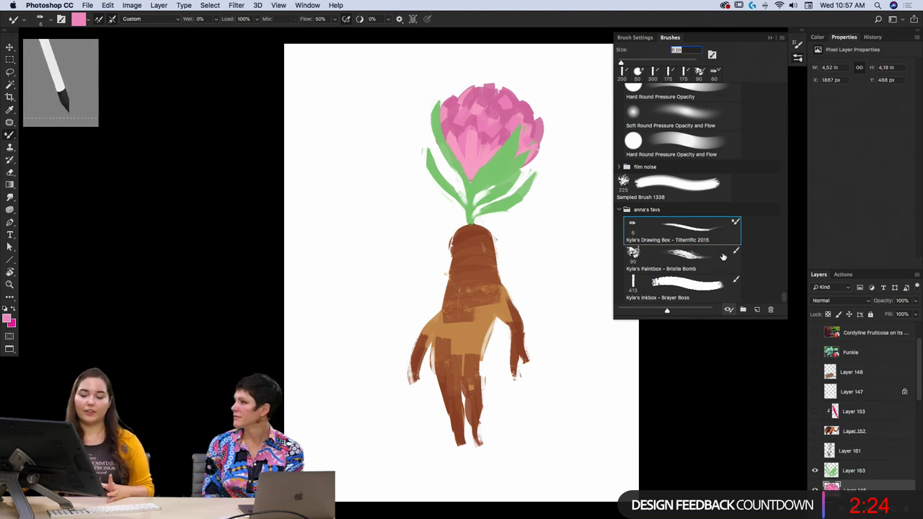
left_click(730, 296)
left_click(798, 58)
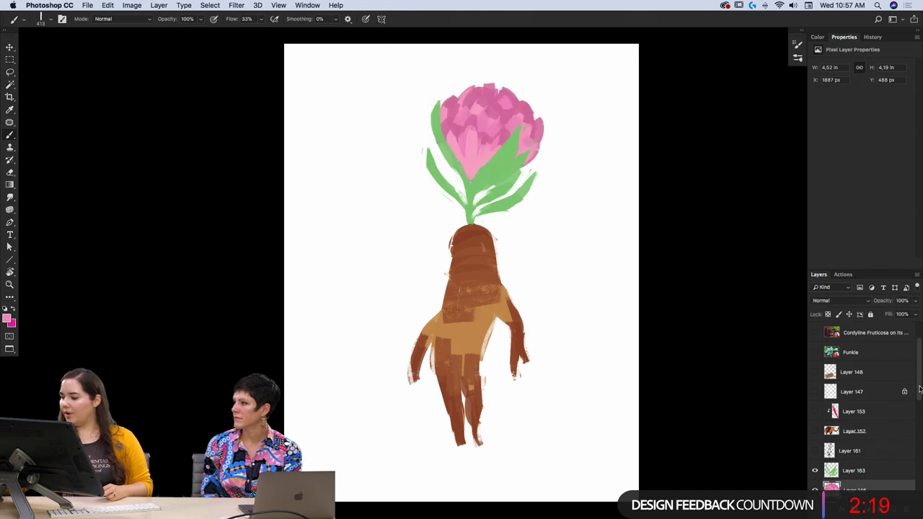
- Make sketch Layer 161 visible and active, and set its opacity to 47%
scroll(920, 403, "down", 2)
scroll(916, 402, "down", 2)
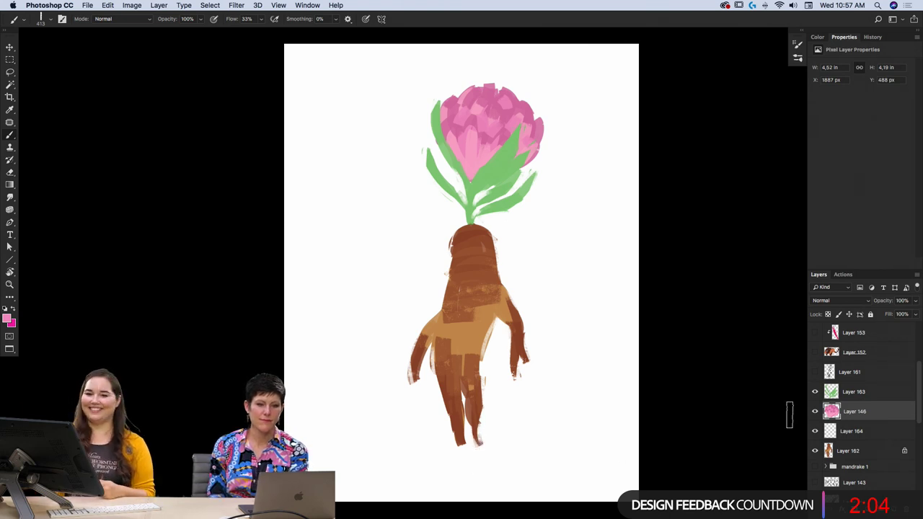
left_click(846, 450)
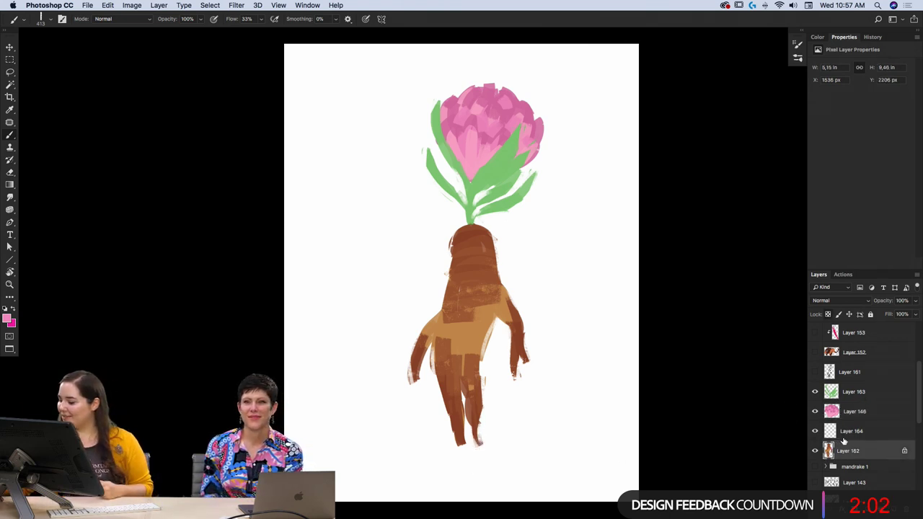
left_click(814, 371)
left_click(864, 368)
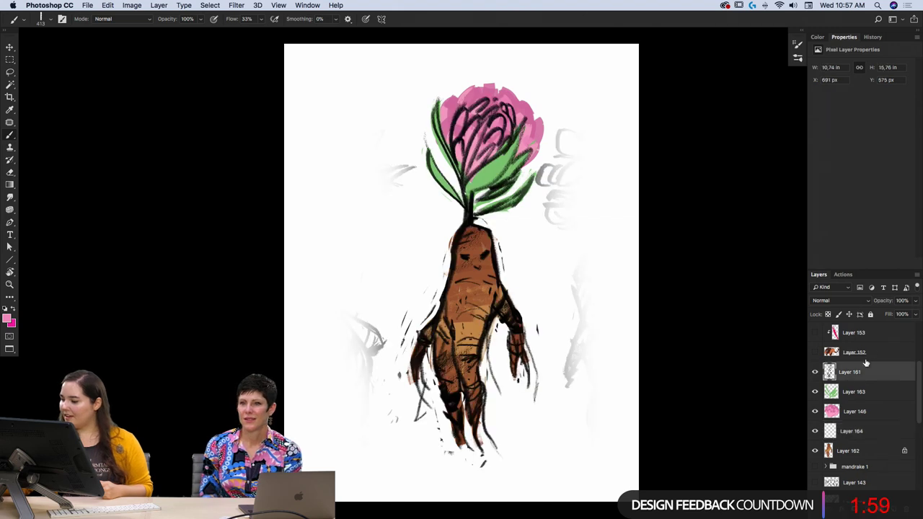
left_click_drag(885, 301, 880, 304)
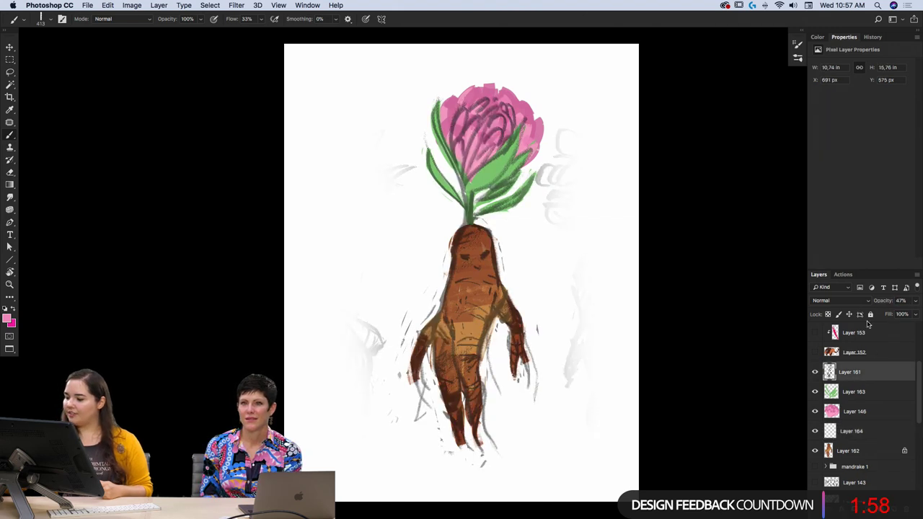
- Add a new empty Layer 165 above the sketch and load the Tilterrific 2015 brush
key("alt+shift+super+n")
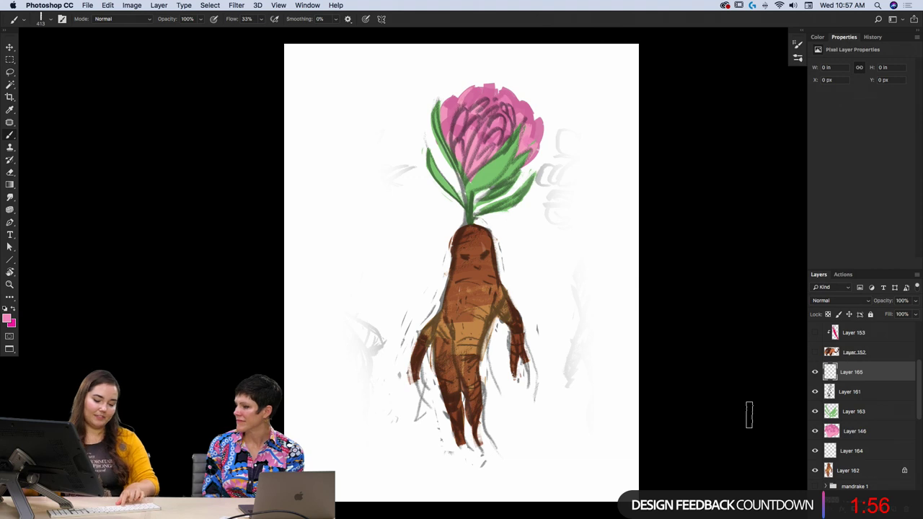
left_click(797, 45)
left_click(685, 229)
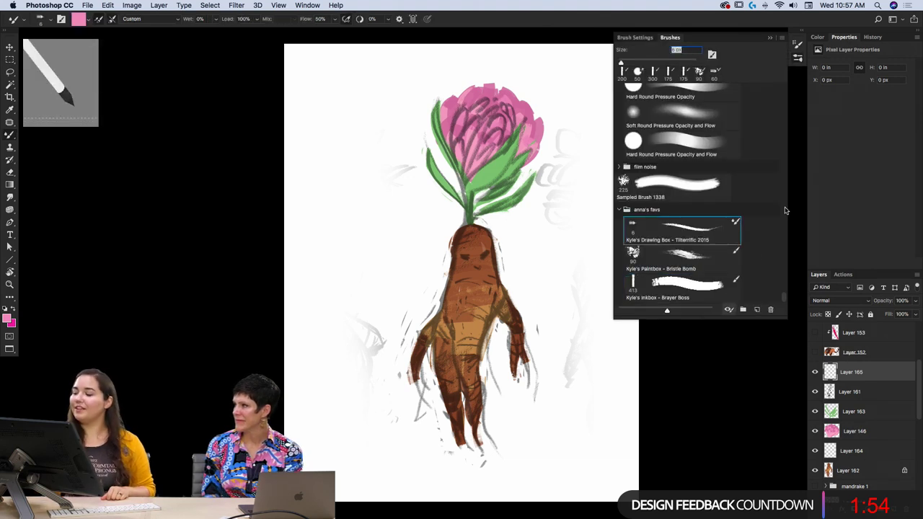
left_click(785, 211)
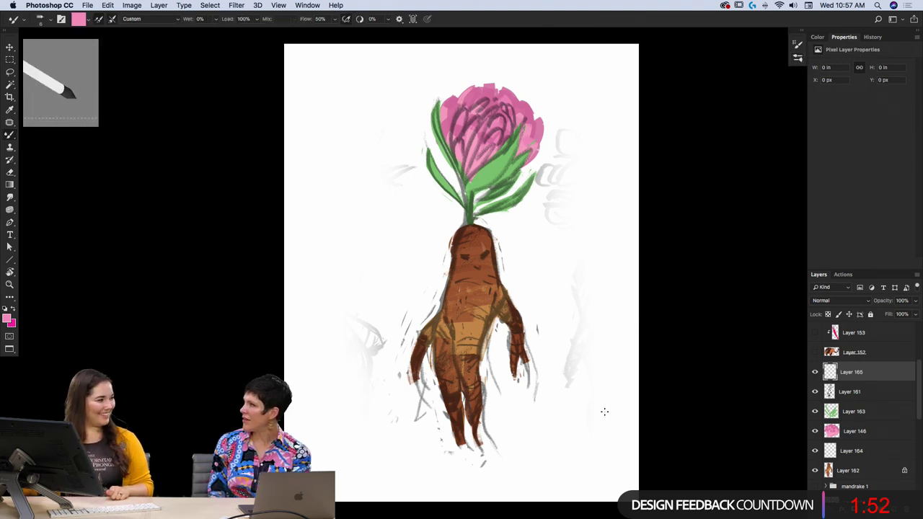
- Hide the sketch and set a darker brown foreground colour sampled from the mandrake's root
left_click(814, 391)
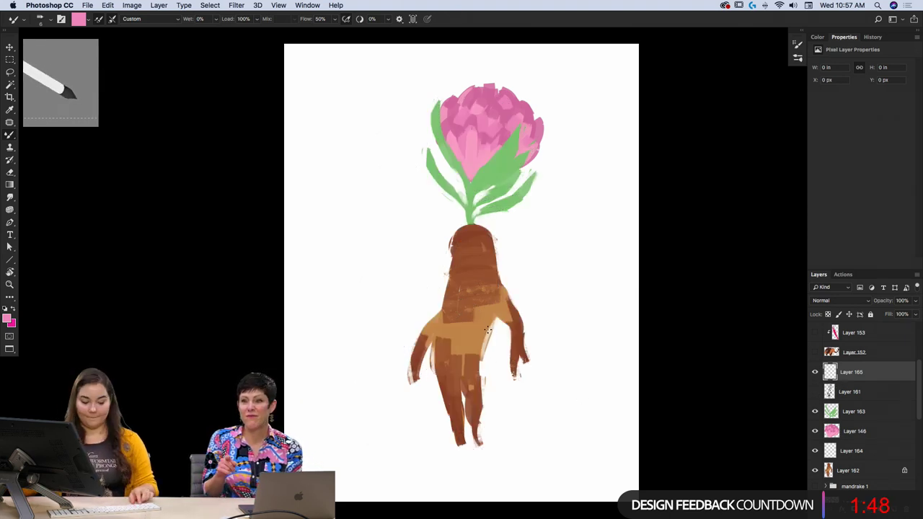
left_click(10, 319)
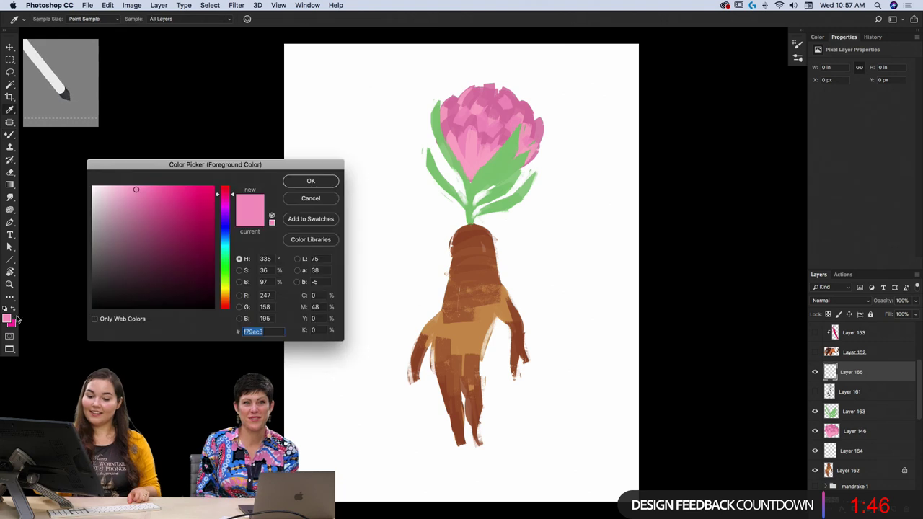
left_click(478, 230)
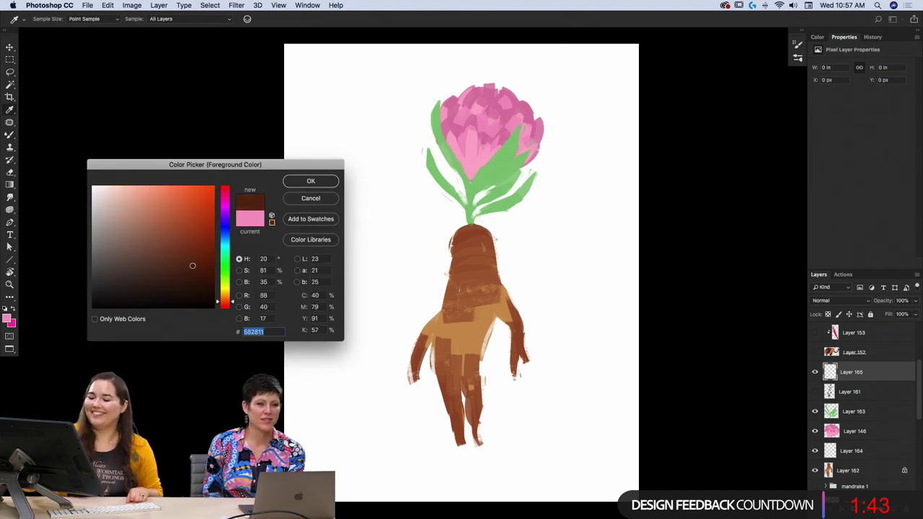
left_click_drag(192, 265, 194, 269)
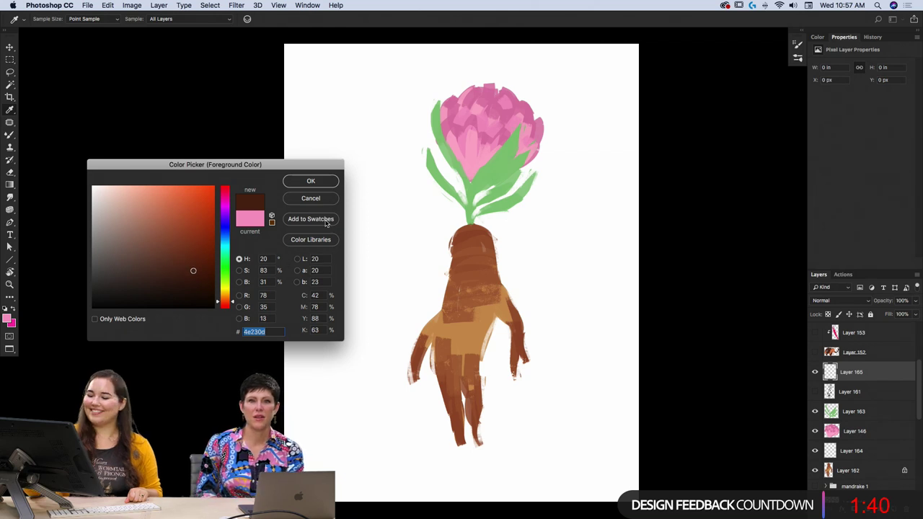
left_click(320, 184)
- Paint two dark brown eyes and a small mark on the face, checking against the sketch
left_click(814, 391)
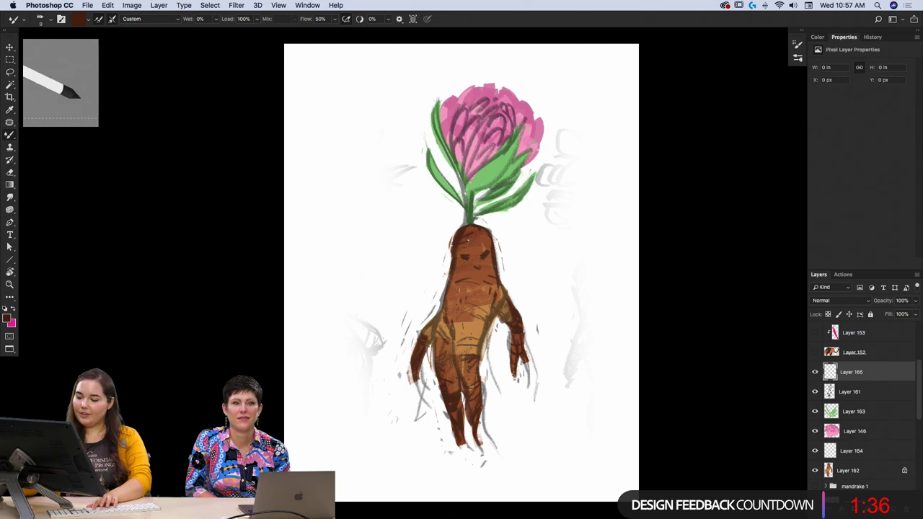
left_click_drag(463, 255, 475, 257)
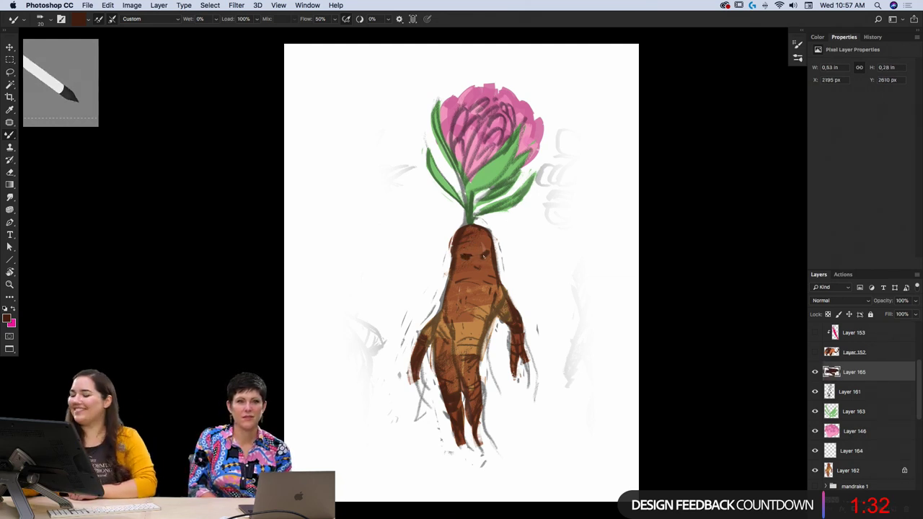
mouse_move(484, 254)
left_mouse_down()
mouse_move(490, 260)
mouse_move(482, 271)
left_mouse_up()
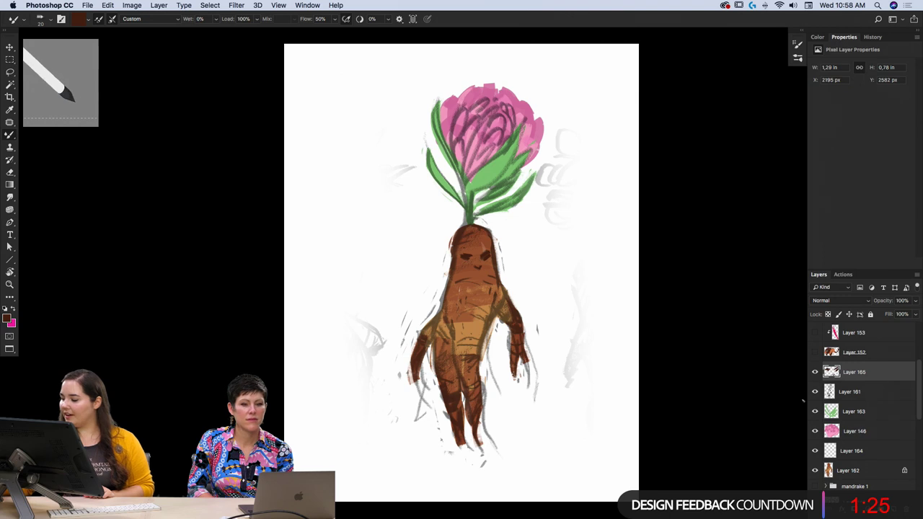
left_click(814, 391)
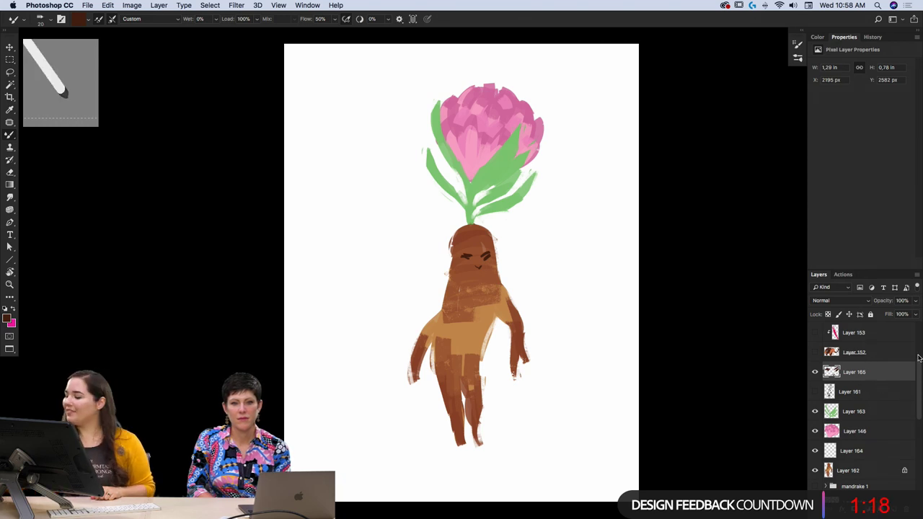
left_click(516, 229)
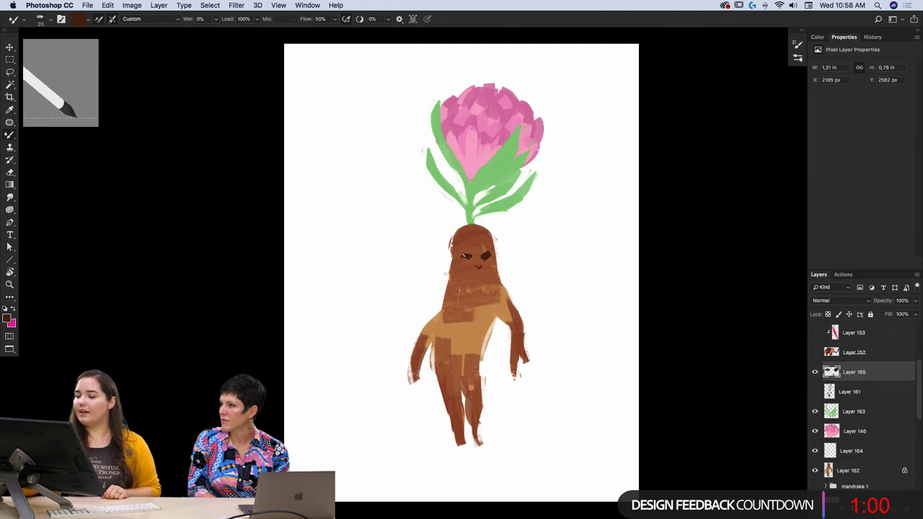
- Paint three faint dark brown strokes down the mandrake's torso over the sketch guide, then hide the sketch
key("e")
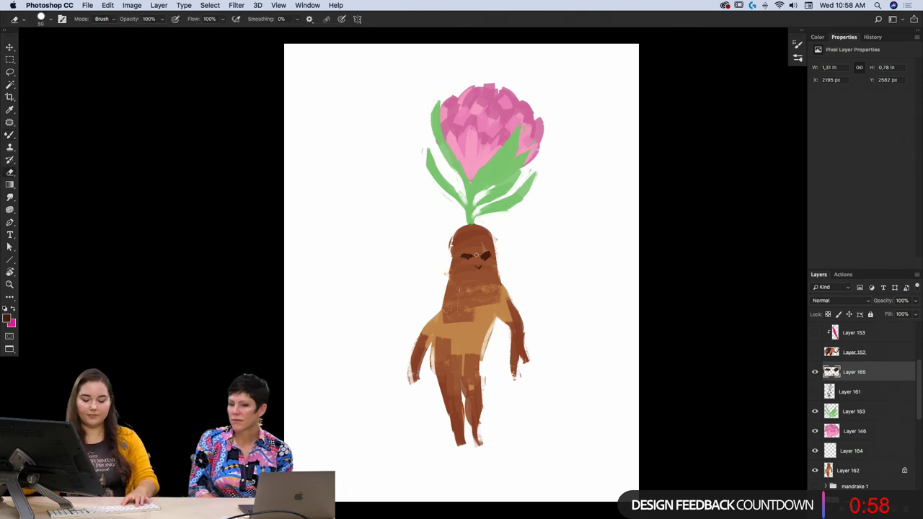
key("b")
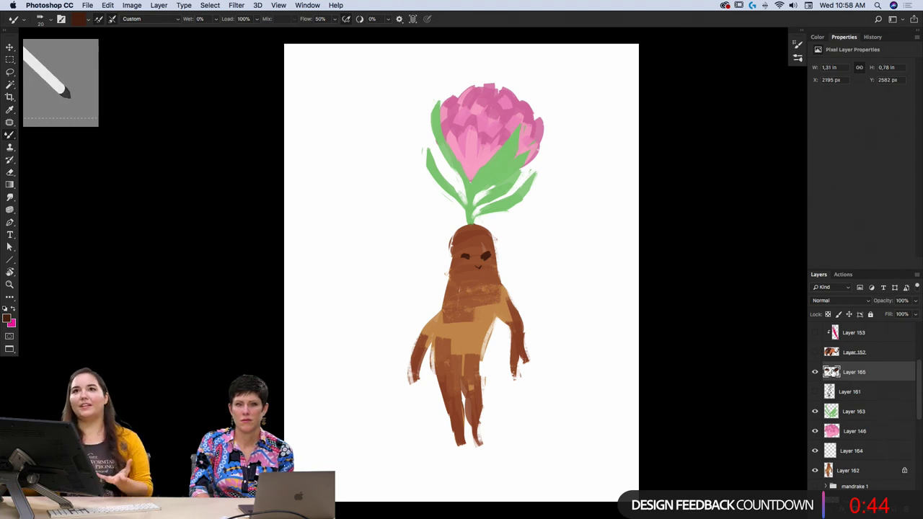
left_click(814, 392)
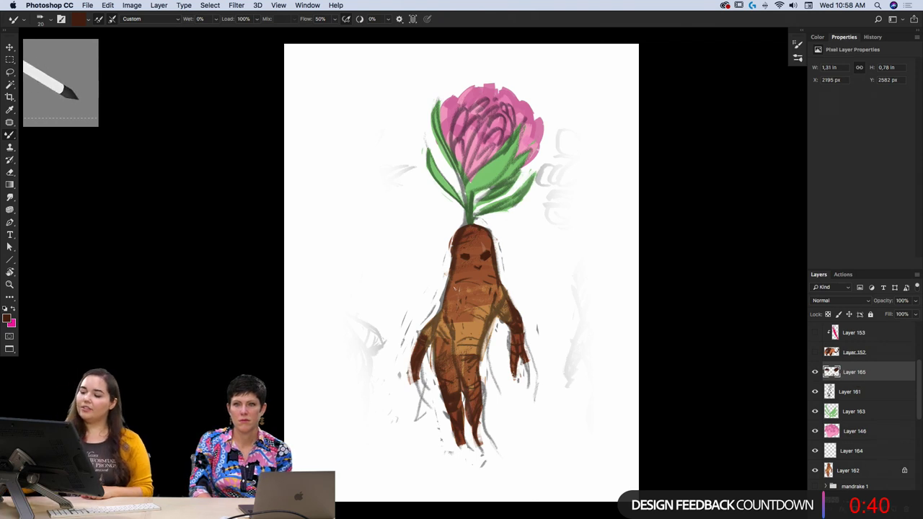
left_click_drag(461, 292, 481, 283)
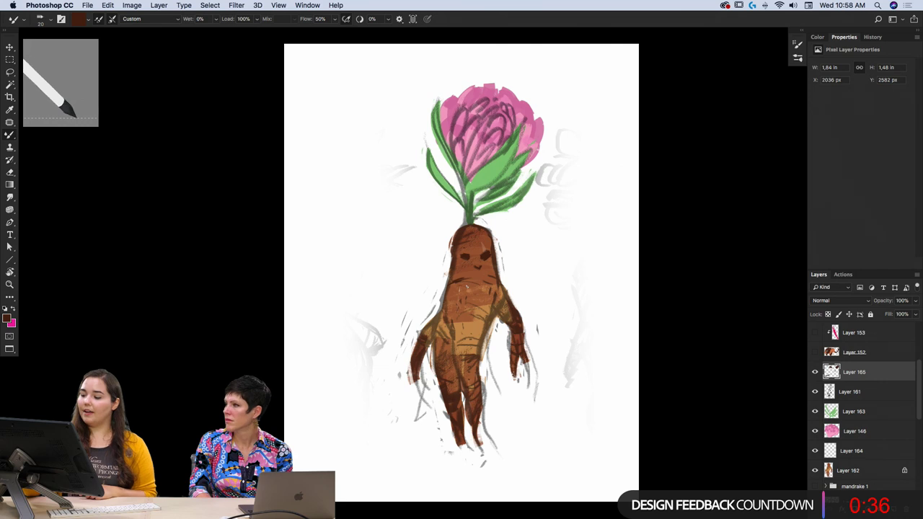
left_click_drag(454, 303, 497, 296)
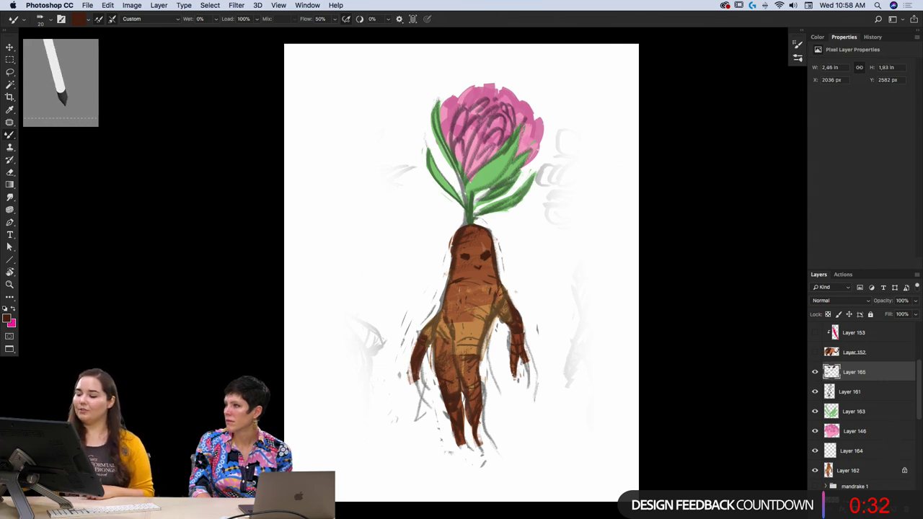
left_click_drag(433, 324, 475, 375)
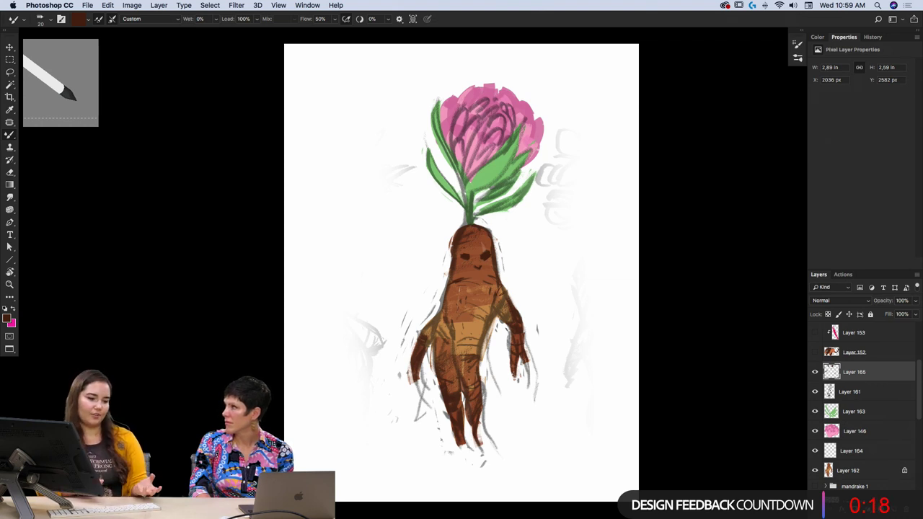
mouse_move(374, 509)
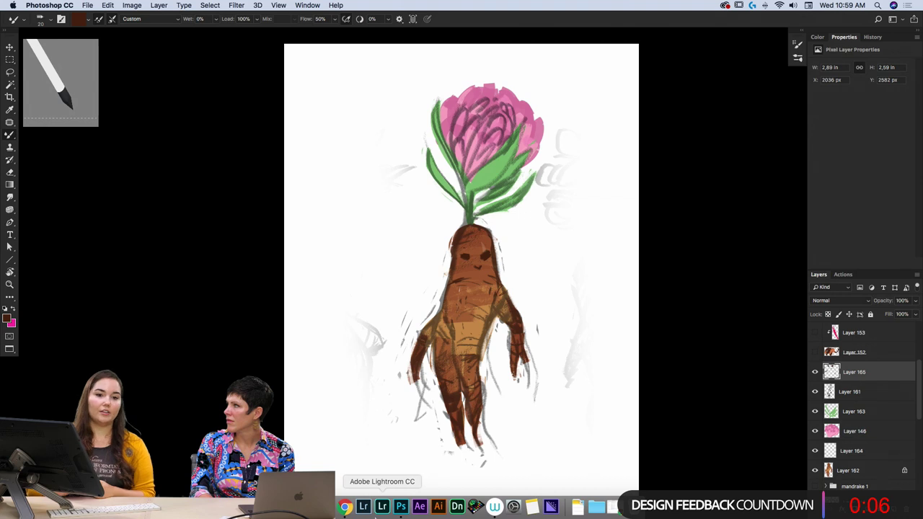
left_click(814, 391)
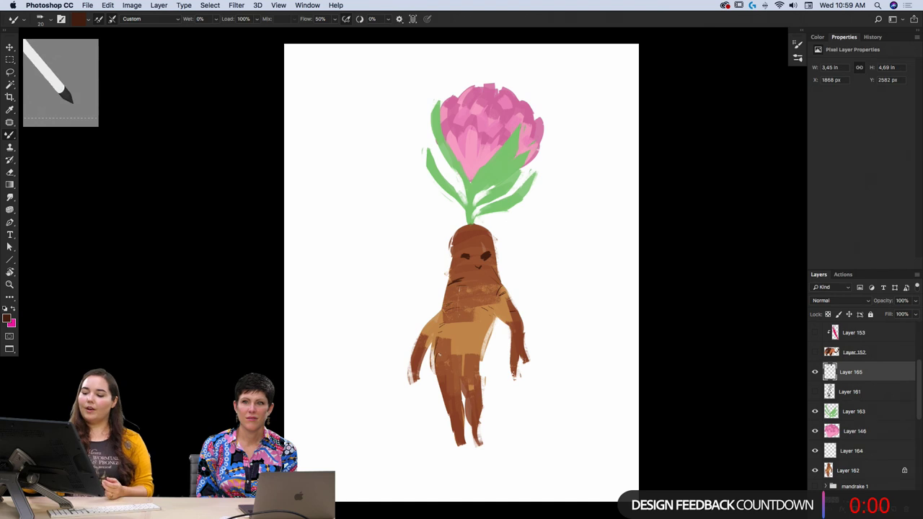
- Reselect paint Layer 165 and turn sketch Layer 161's visibility off
left_click(815, 391)
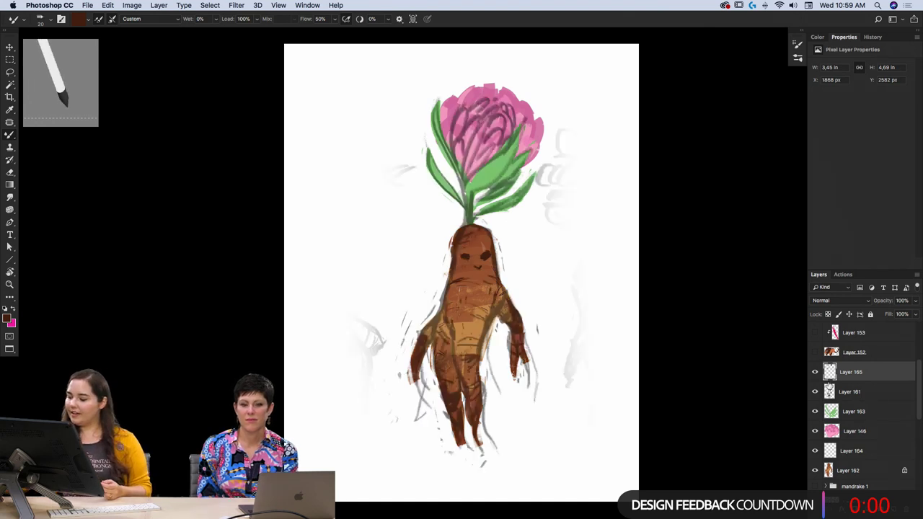
left_click(849, 391)
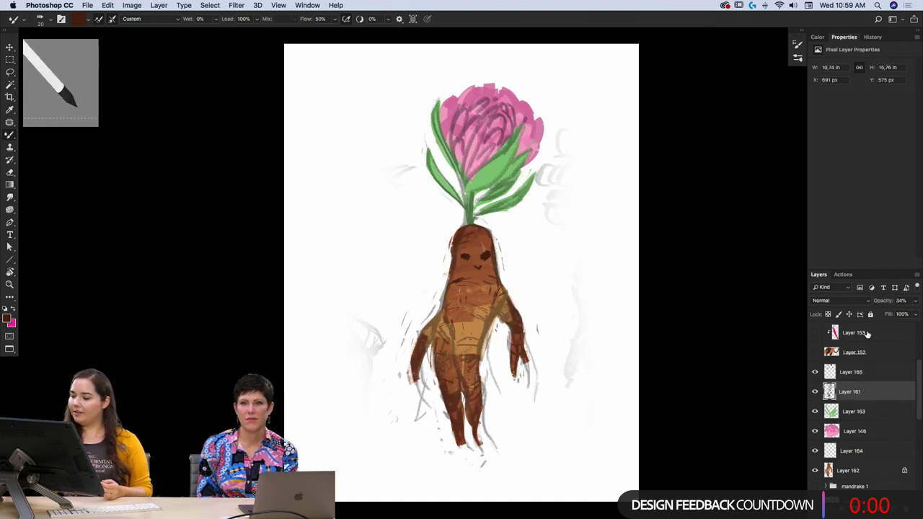
left_click(874, 369)
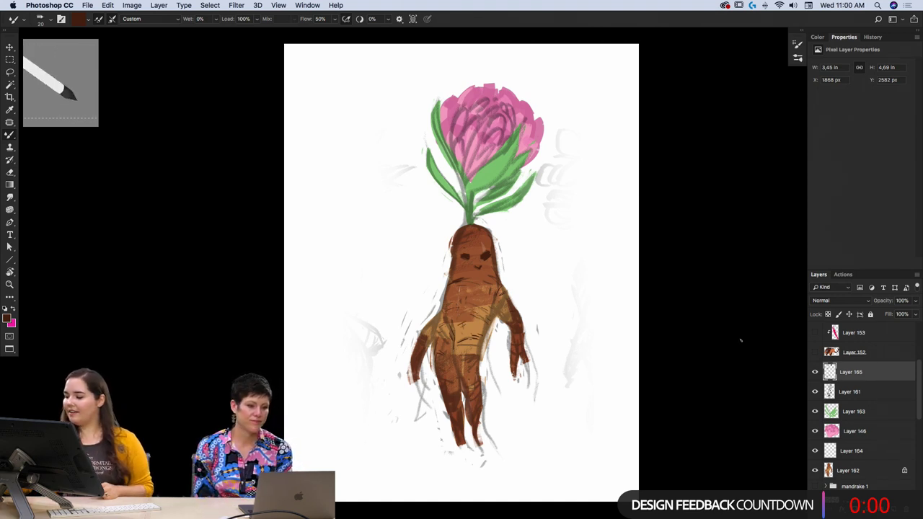
left_click(814, 391)
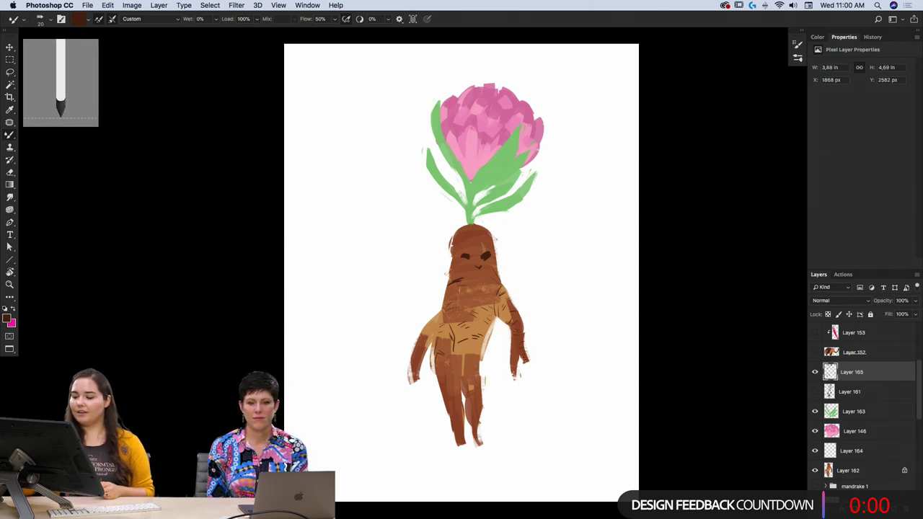
- Add small dark brown strokes to the mandrake's right hand and body
right_click(532, 64)
key("Escape")
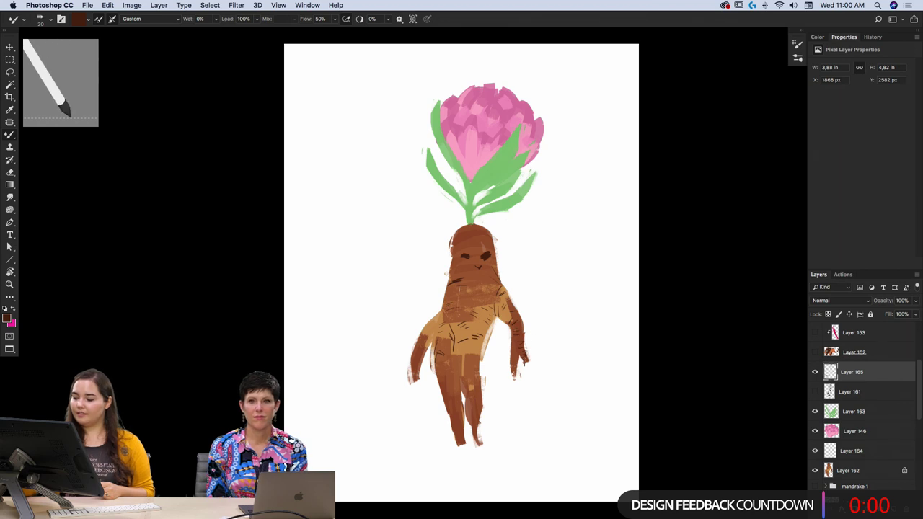
mouse_move(513, 366)
left_mouse_down()
mouse_move(515, 379)
mouse_move(523, 376)
mouse_move(517, 389)
mouse_move(519, 374)
left_mouse_up()
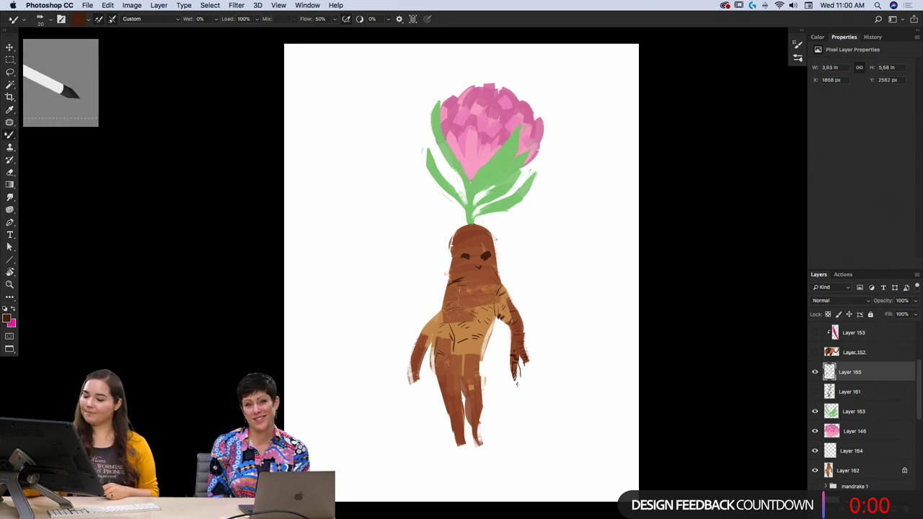
left_click_drag(431, 330, 436, 336)
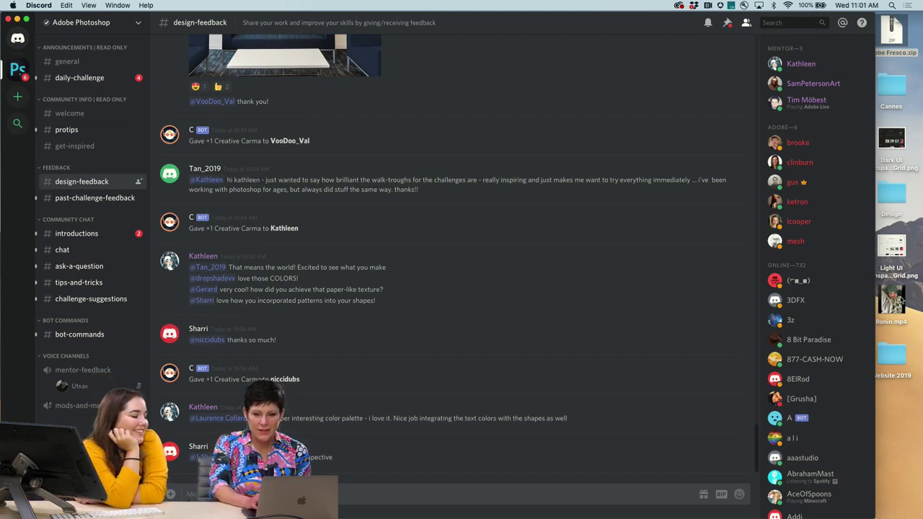
- Widen the Discord window, scroll up, and view the Two Hearts poster enlarged
left_click_drag(873, 300, 921, 310)
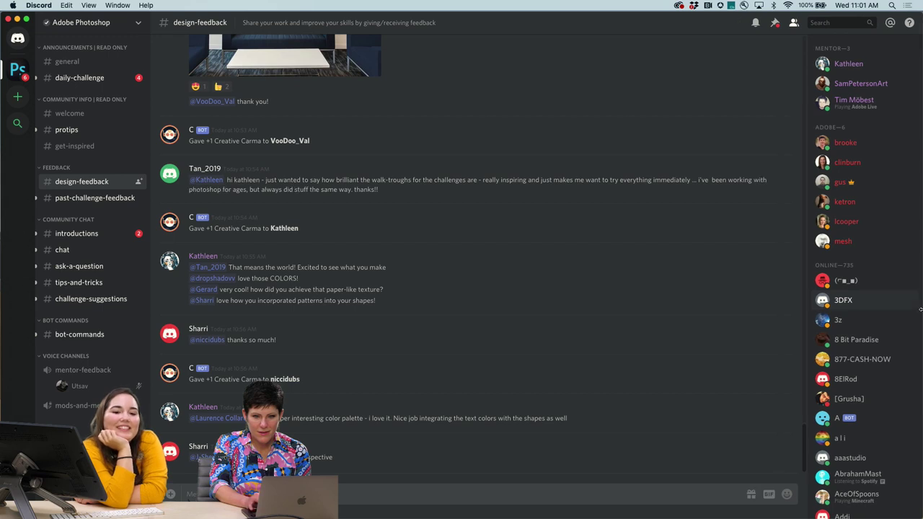
scroll(478, 247, "up", 5)
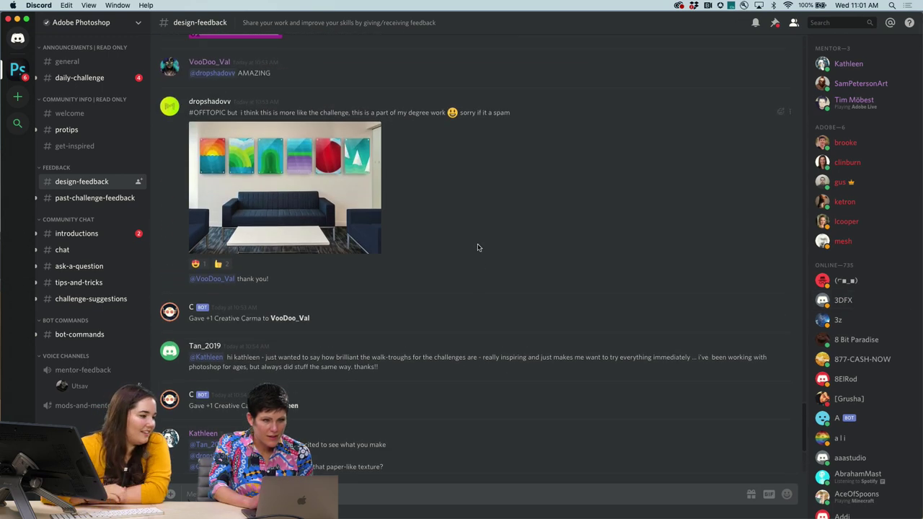
scroll(315, 228, "up", 1)
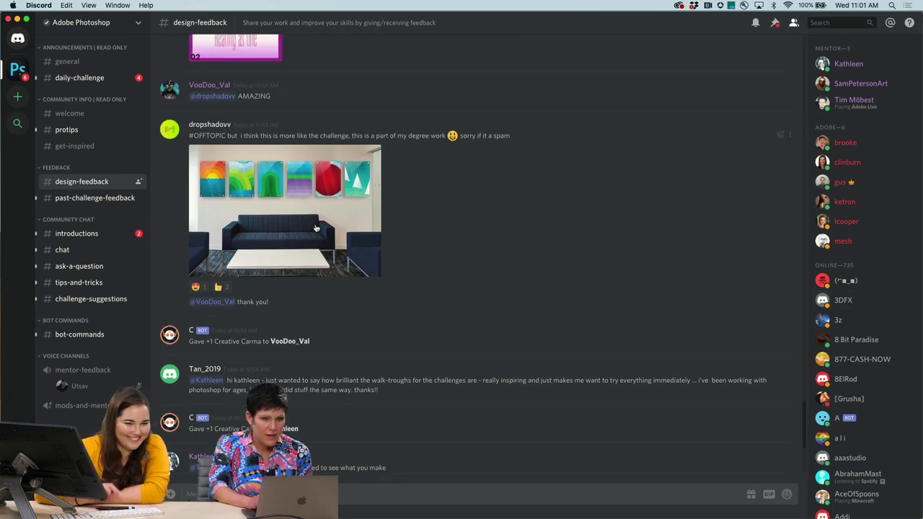
scroll(315, 228, "up", 1)
scroll(315, 228, "up", 3)
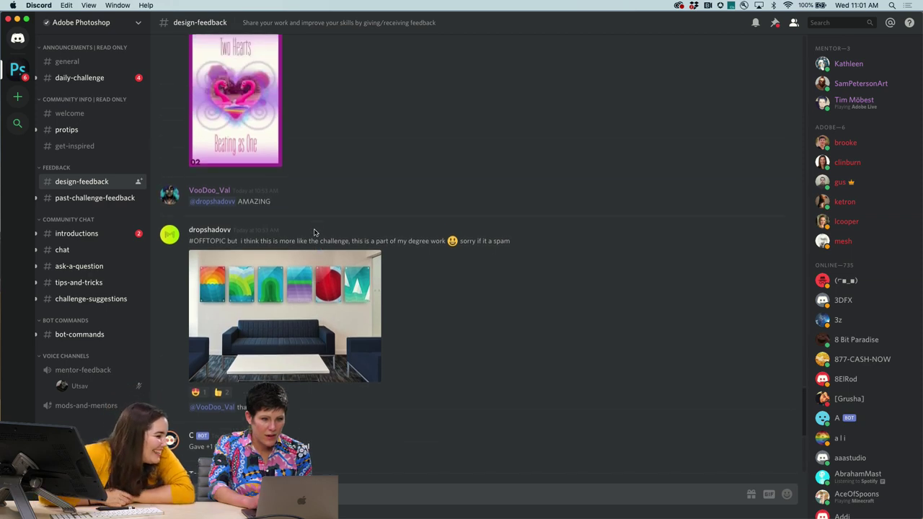
scroll(299, 288, "up", 4)
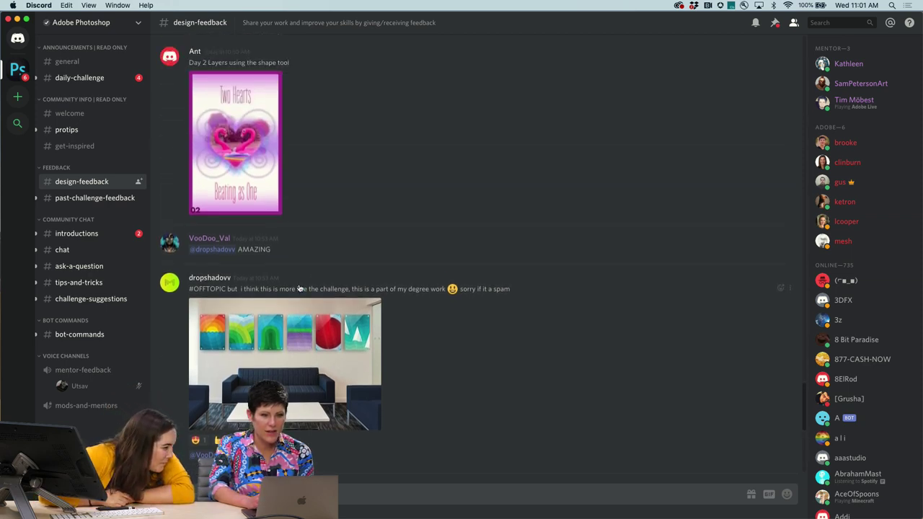
left_click(243, 222)
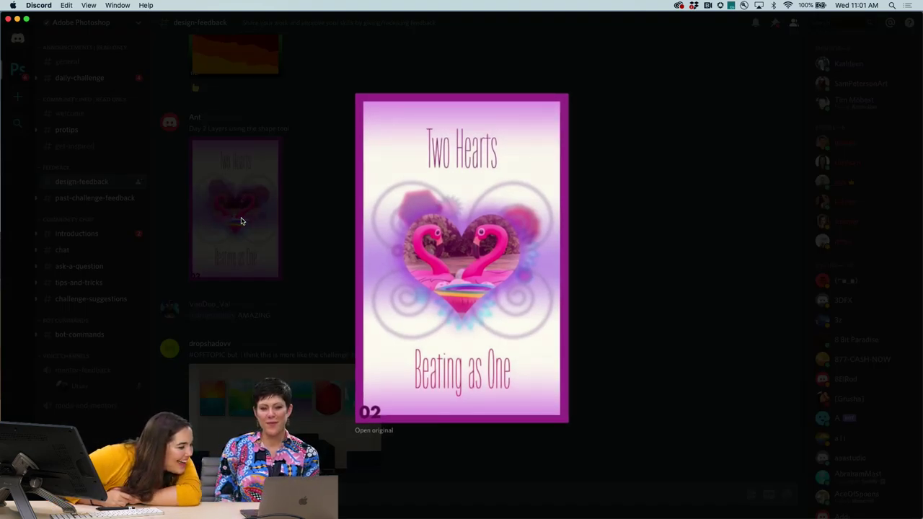
left_click(242, 222)
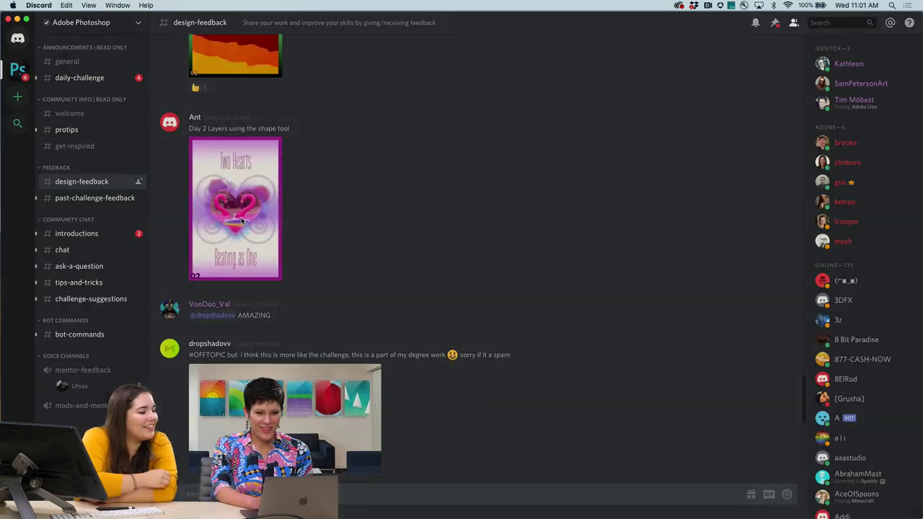
- Scroll further up and look at the Inspiration poster full size
scroll(276, 223, "up", 4)
scroll(275, 224, "up", 3)
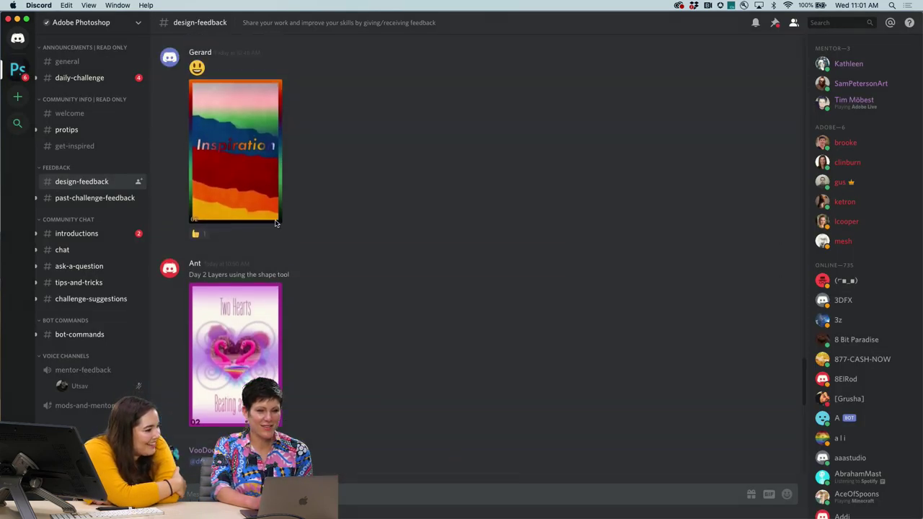
left_click(256, 222)
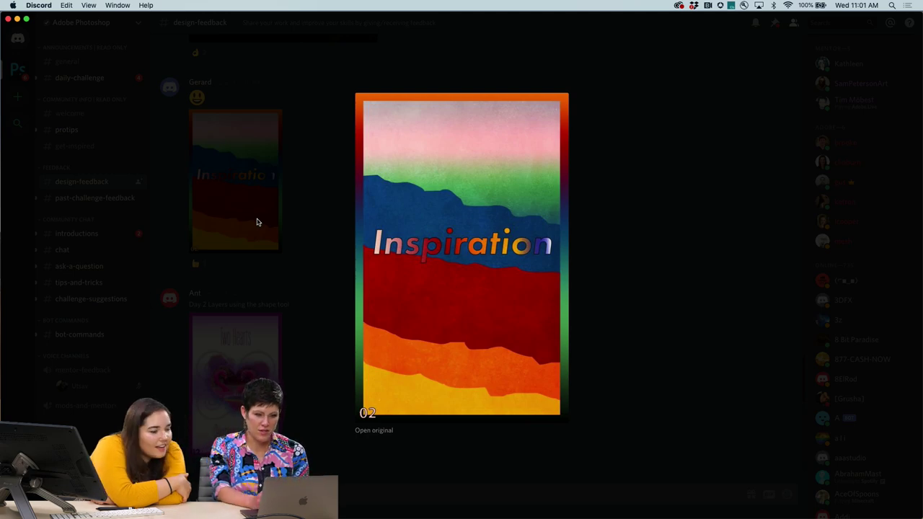
left_click(306, 217)
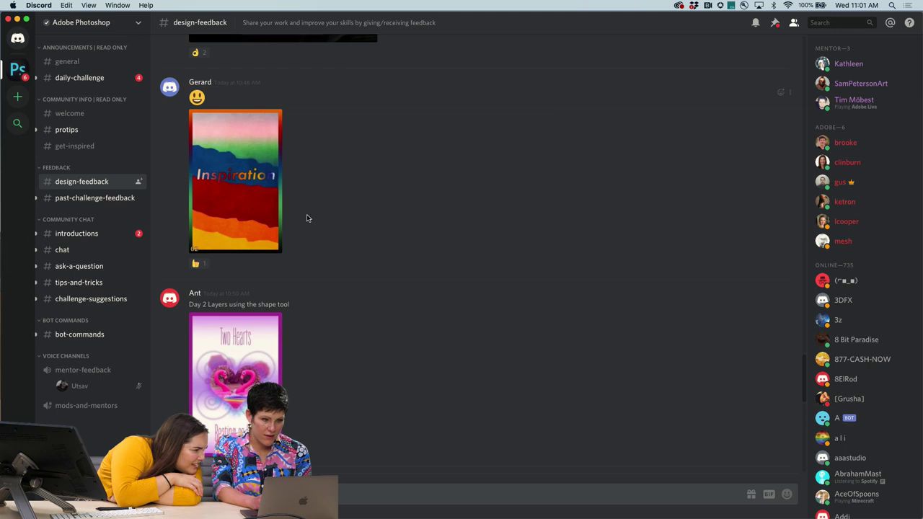
- Enlarge the DAY 02 Full framed poster and open its original in the browser
scroll(307, 217, "up", 1)
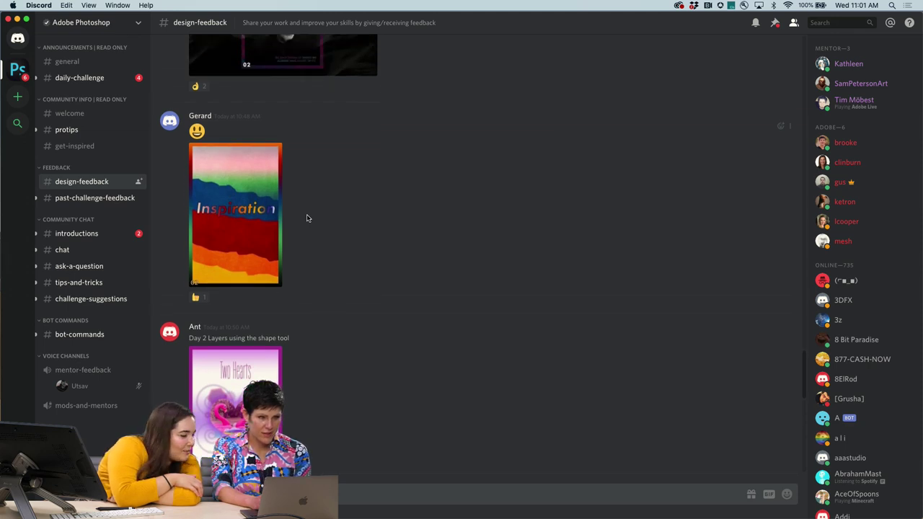
scroll(306, 218, "up", 7)
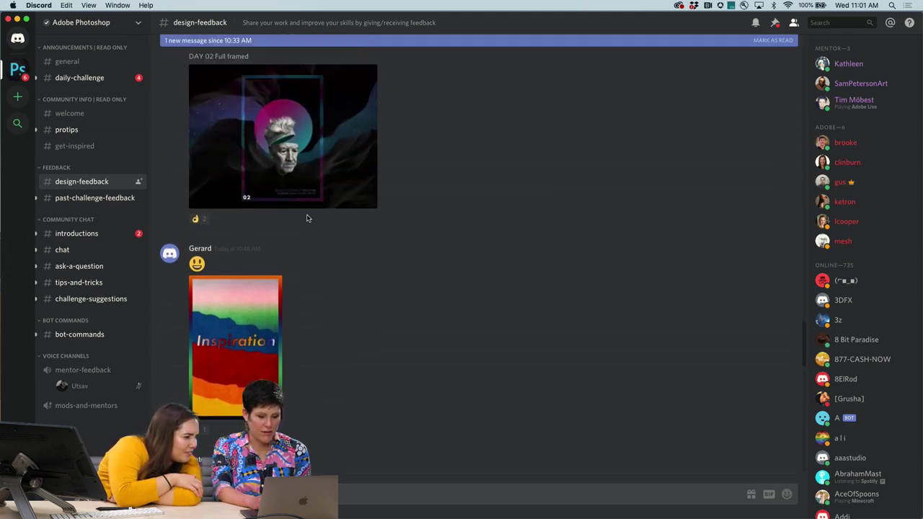
left_click(293, 235)
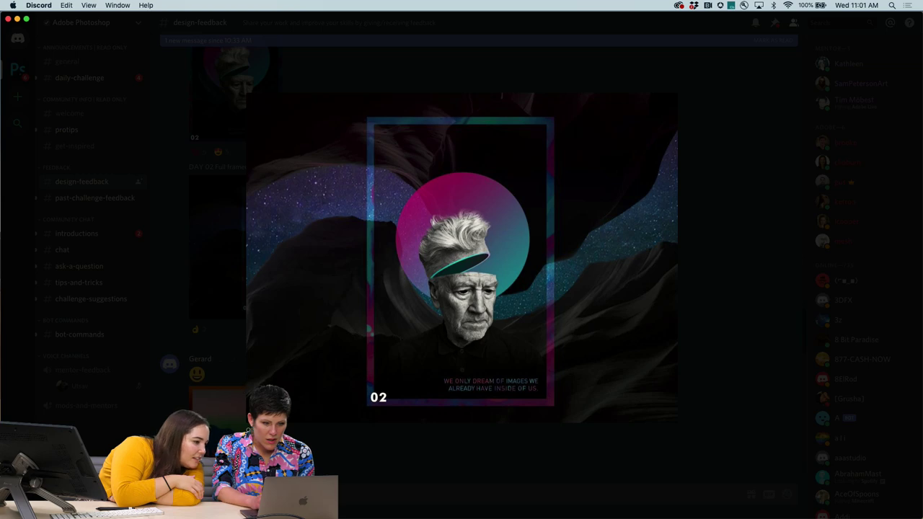
left_click(269, 429)
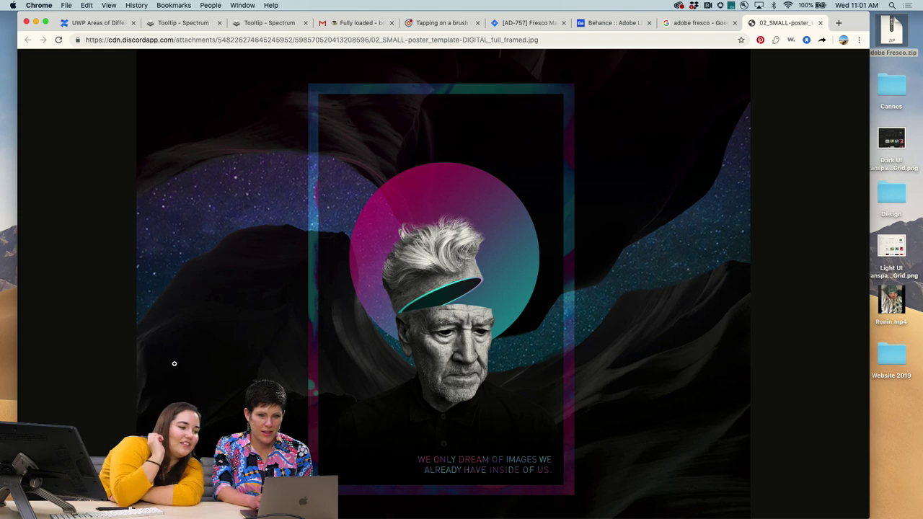
key("ctrl+Right")
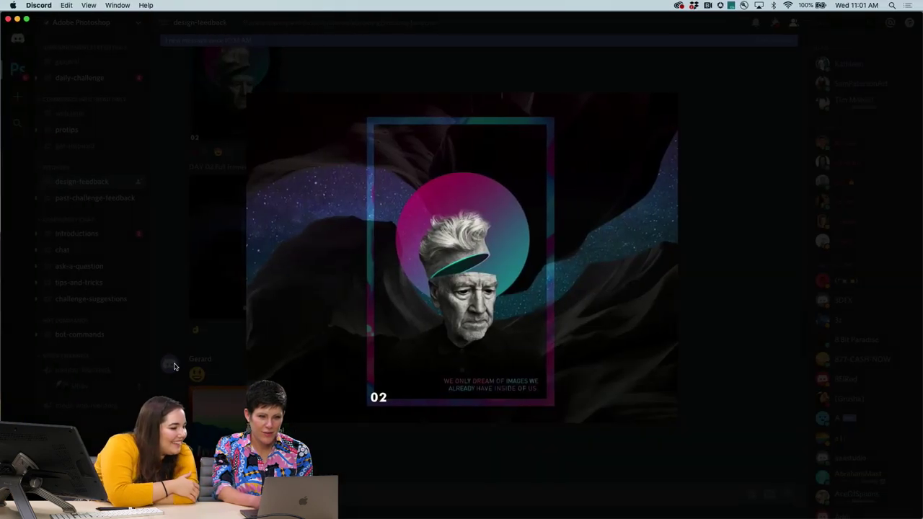
left_click(91, 133)
- Scroll up and enlarge the DAY 02 Full framed poster a second time
scroll(221, 220, "up", 3)
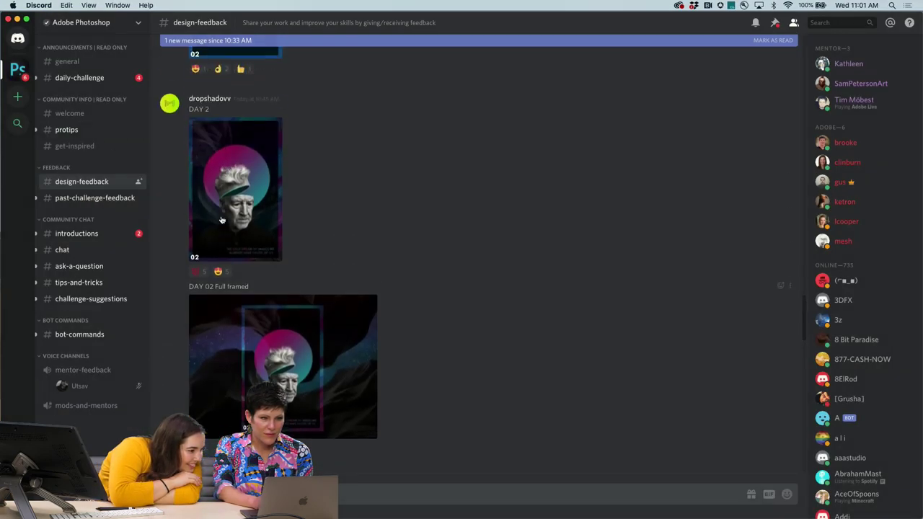
scroll(222, 220, "up", 1)
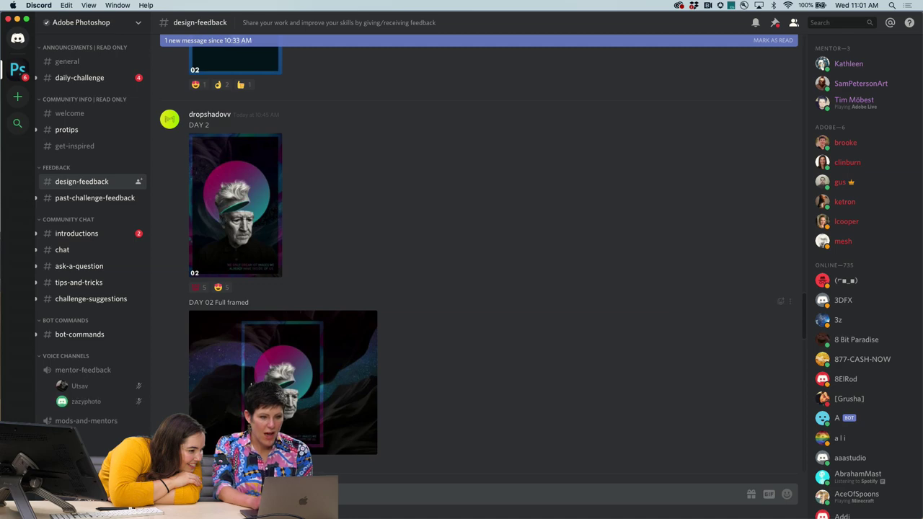
left_click(249, 384)
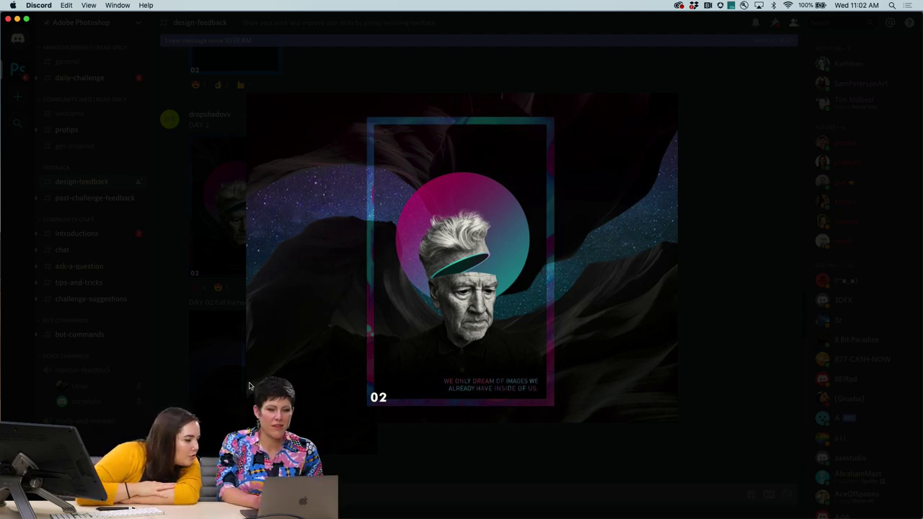
left_click(230, 281)
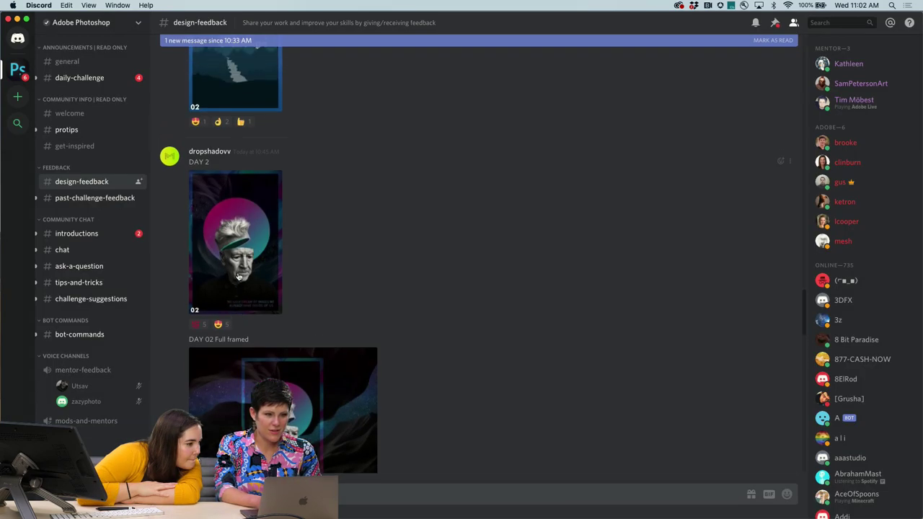
- View the daily creative challenge poster, then the DAY 02 Full framed poster once more
scroll(239, 277, "up", 5)
left_click(233, 248)
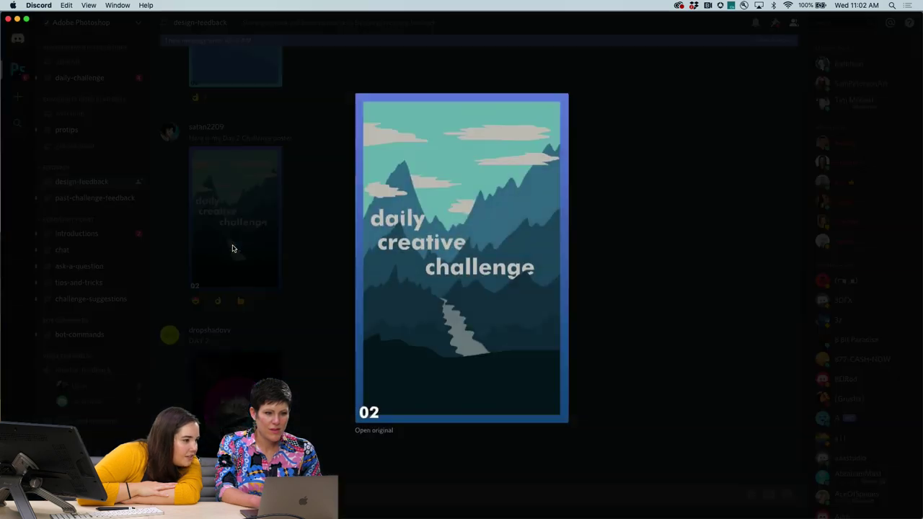
left_click(229, 276)
scroll(227, 417, "down", 5)
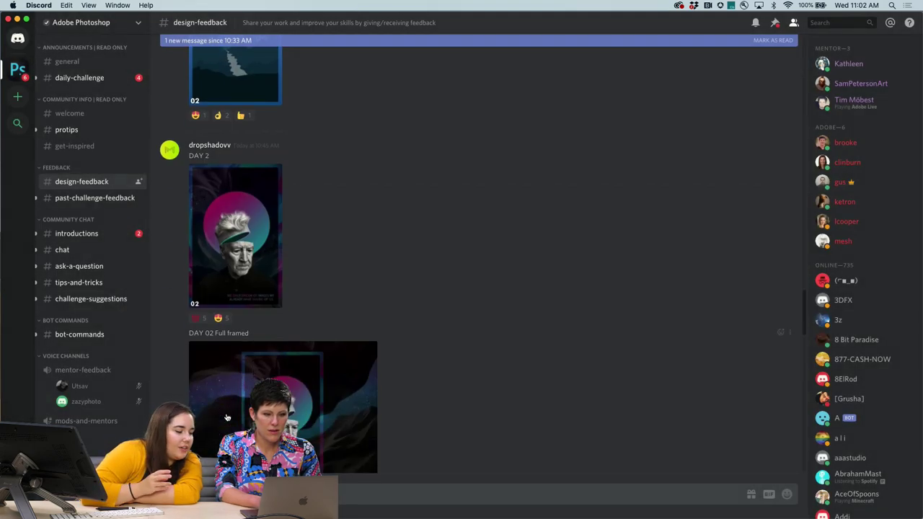
left_click(226, 418)
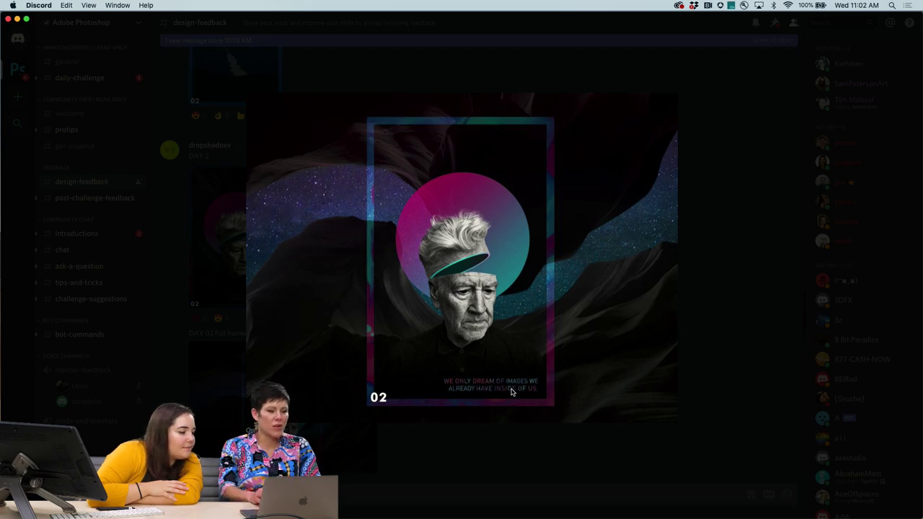
left_click(202, 326)
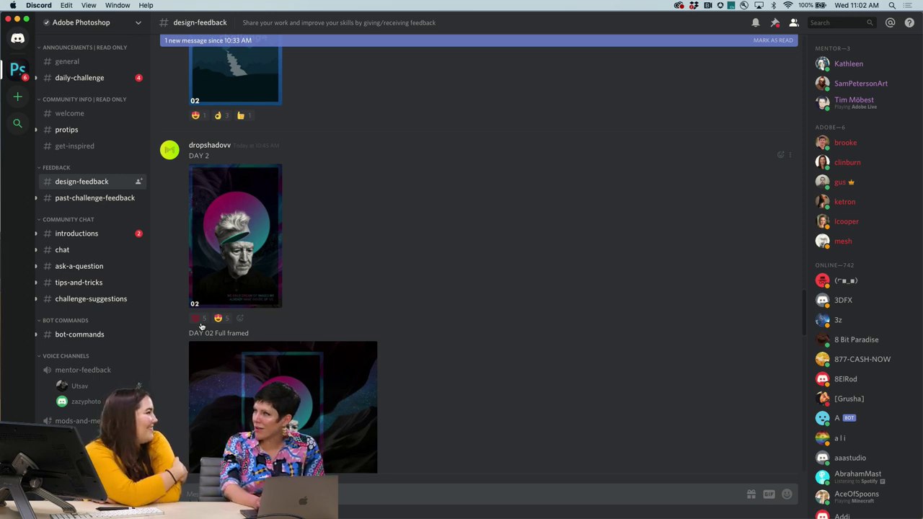
scroll(247, 187, "up", 4)
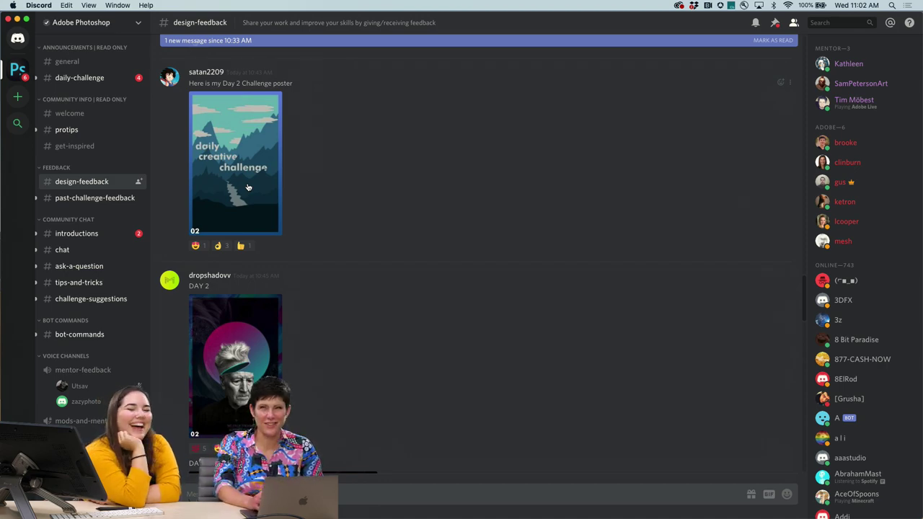
- View the mountain challenge poster and, twice, the Arctic Glaciers poster enlarged, then scroll up
left_click(247, 187)
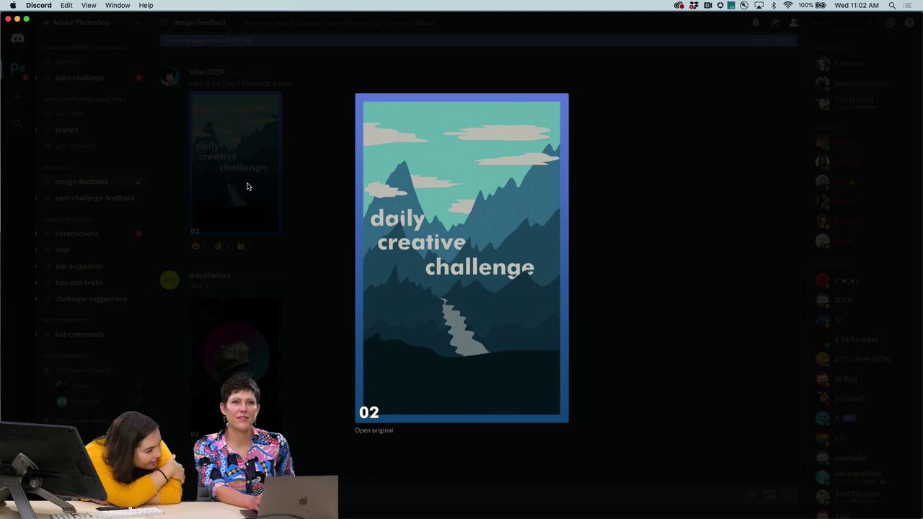
left_click(246, 187)
scroll(245, 202, "up", 8)
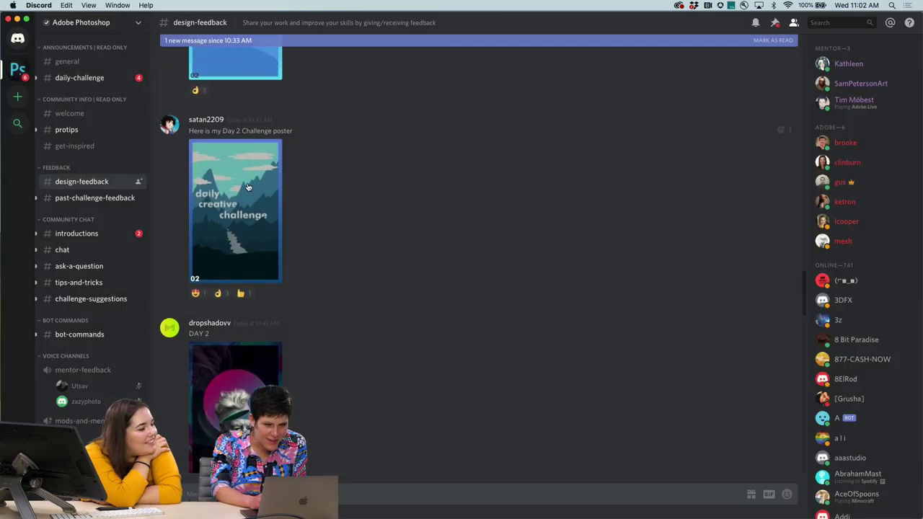
left_click(242, 229)
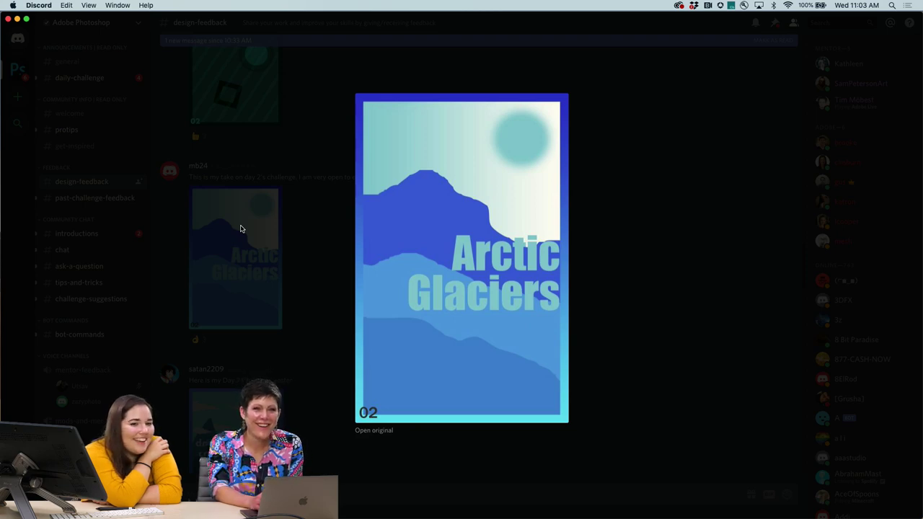
left_click(241, 229)
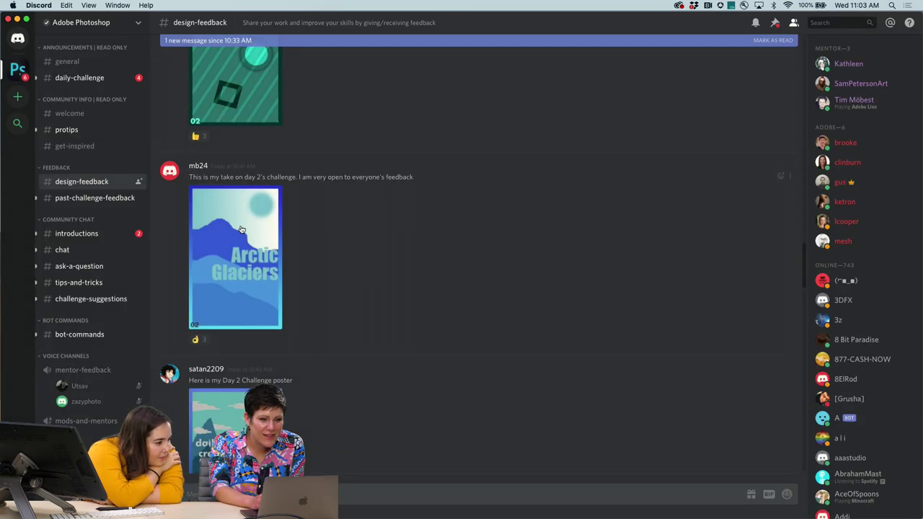
left_click(242, 228)
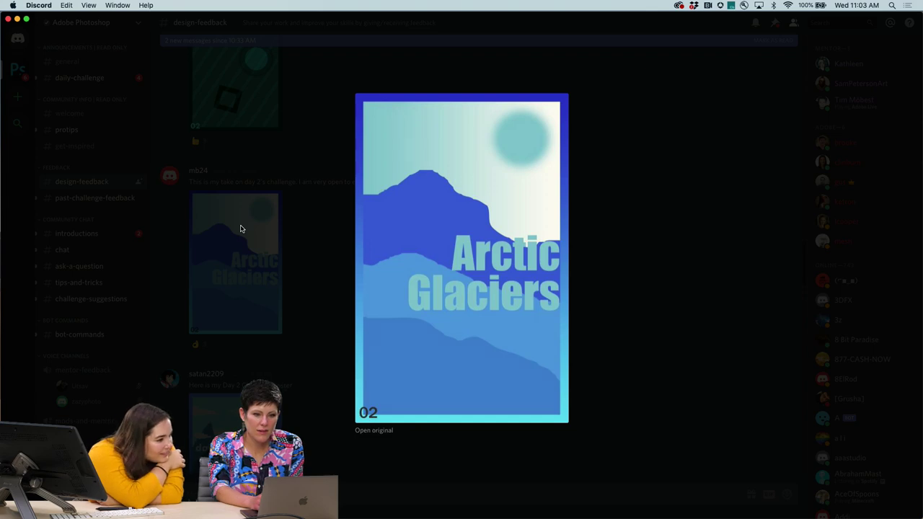
left_click(241, 229)
scroll(237, 216, "up", 3)
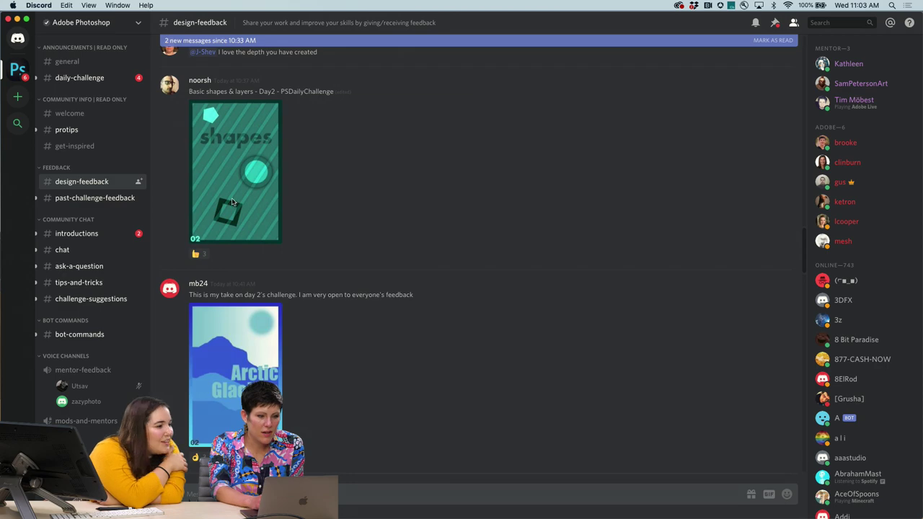
- Enlarge and close the shapes poster, then scroll up the channel
left_click(232, 202)
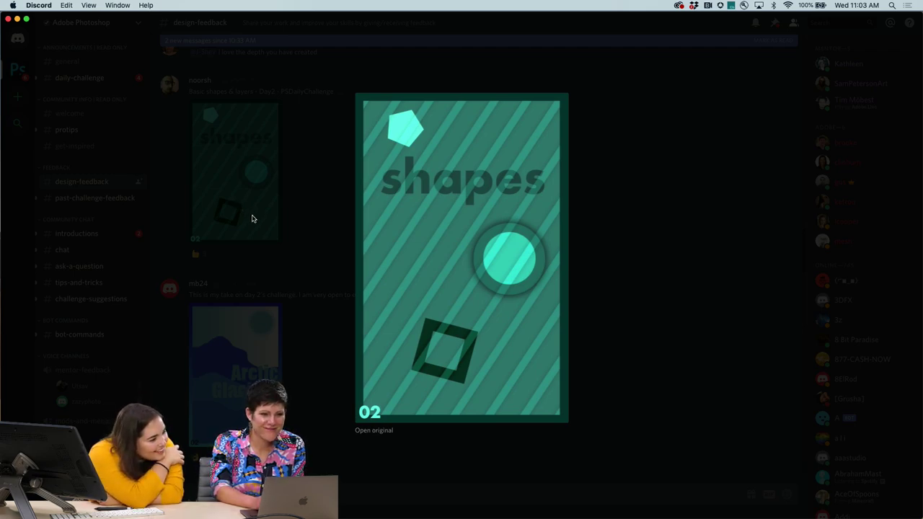
left_click(251, 218)
scroll(253, 219, "up", 5)
scroll(253, 218, "up", 5)
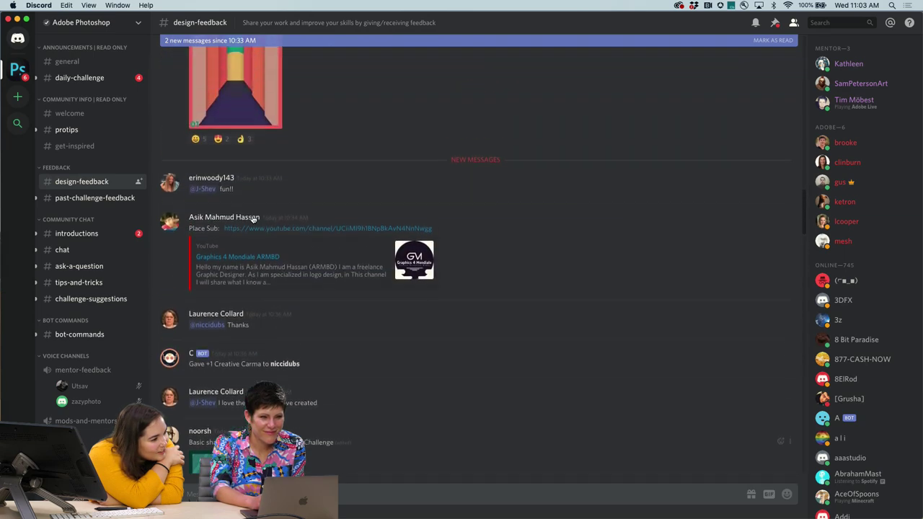
- Review the corridor poster, then leave the three-repeated-photos 01 poster open full size
left_click(245, 180)
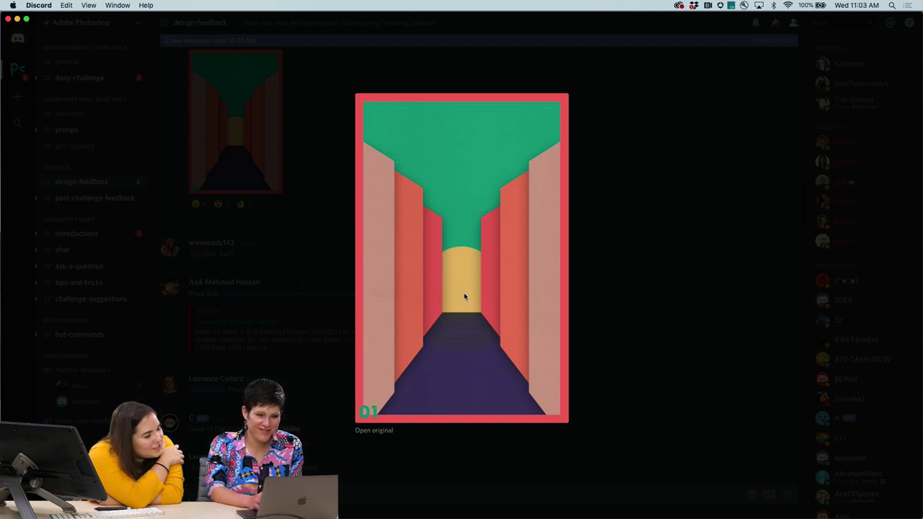
left_click(317, 321)
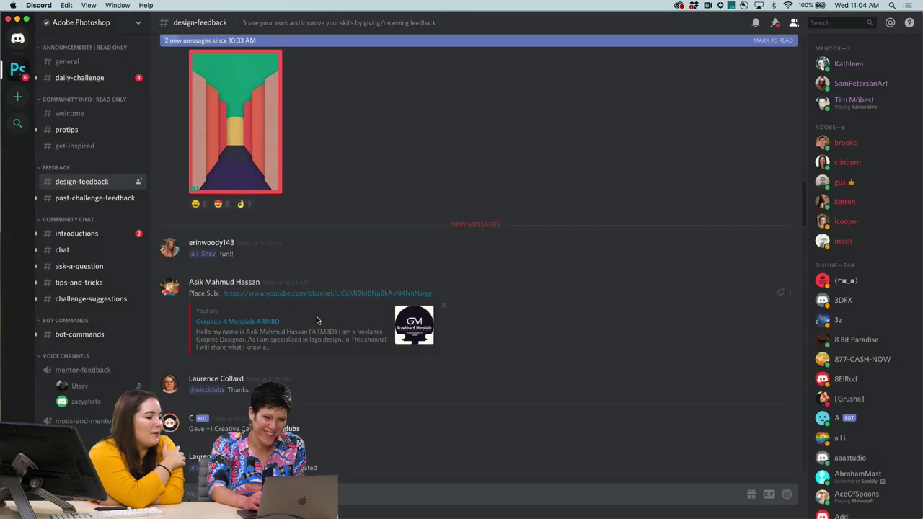
scroll(317, 320, "up", 5)
left_click(250, 275)
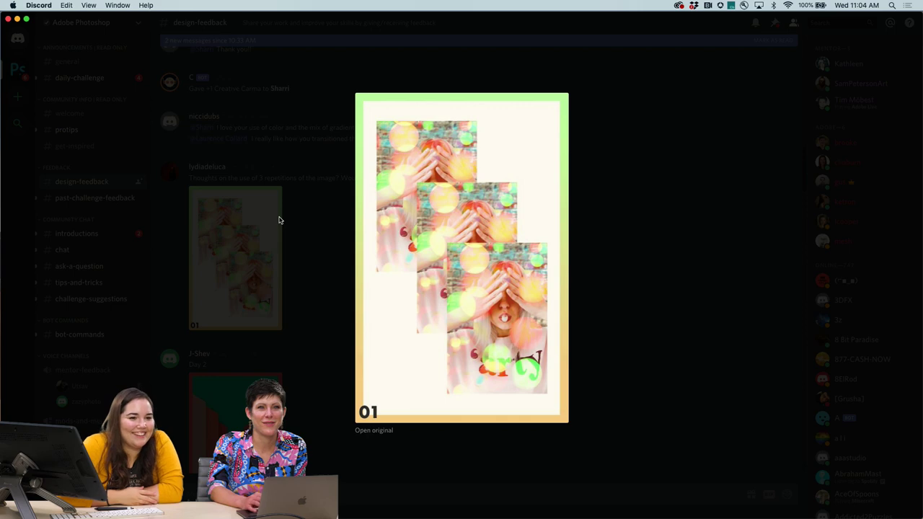
- Dismiss the enlarged three-photo poster and scroll up to the Sunset Range Day 2 post
left_click(280, 218)
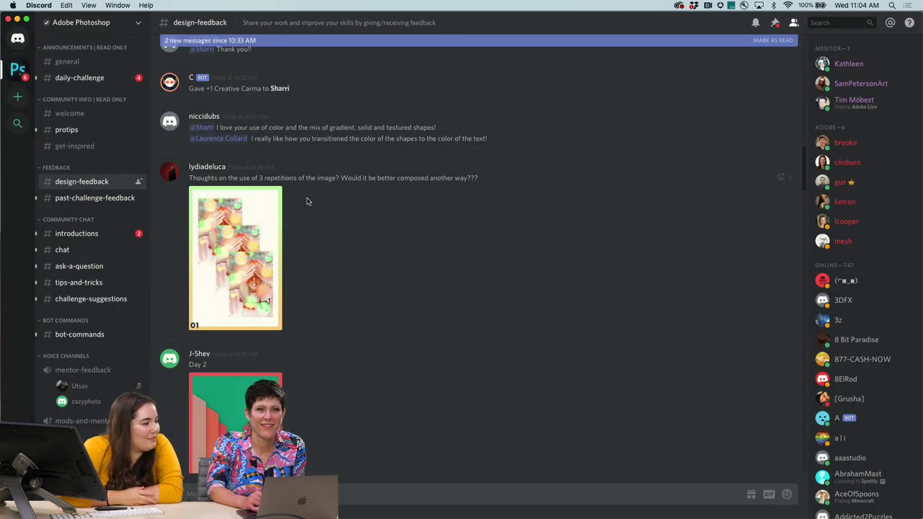
scroll(307, 201, "up", 5)
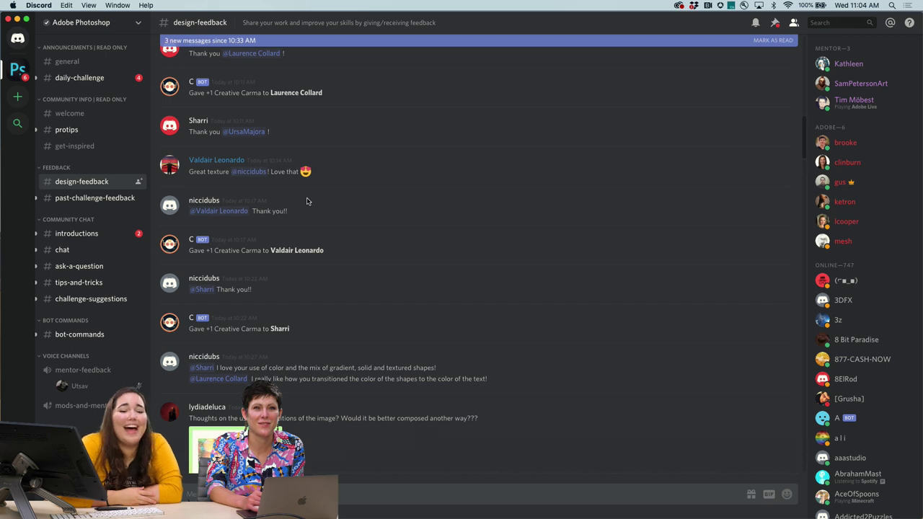
scroll(307, 201, "up", 10)
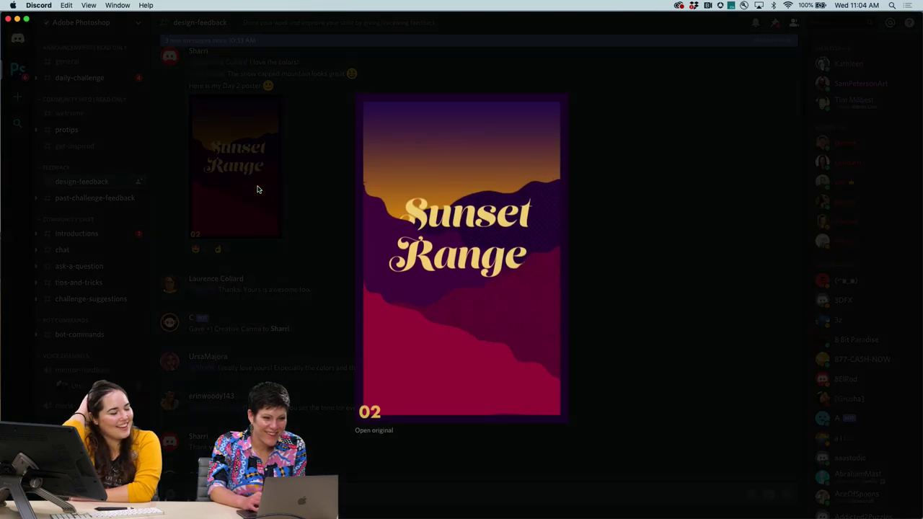
- Enlarge the Sunset Range Day 2 poster, close it, then reopen it at full size
left_click(257, 188)
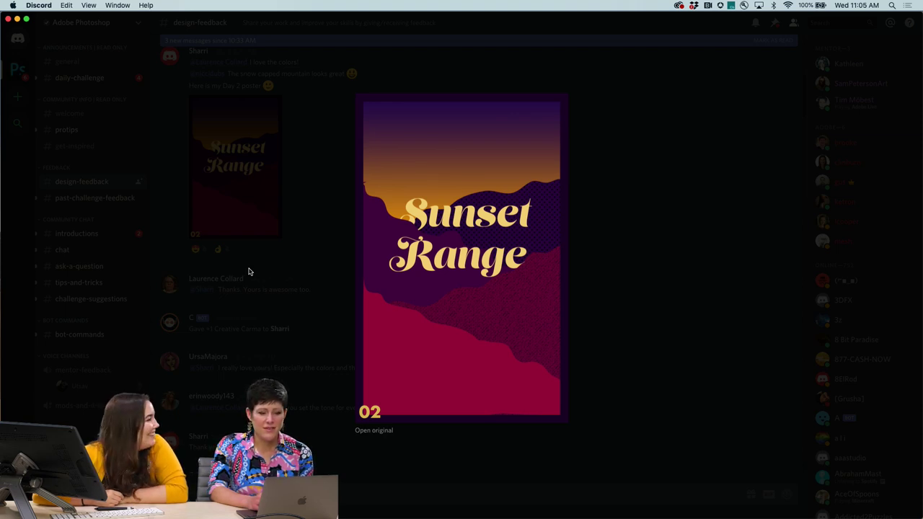
left_click(248, 271)
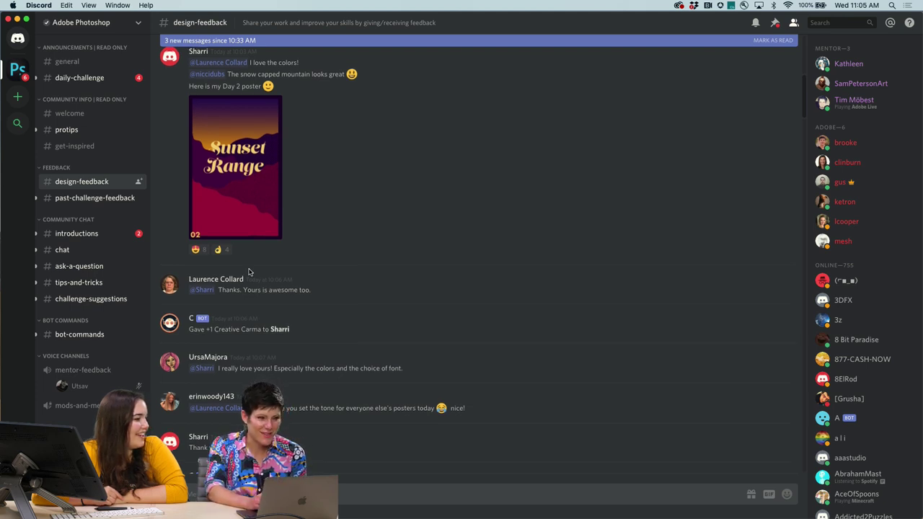
scroll(248, 272, "up", 3)
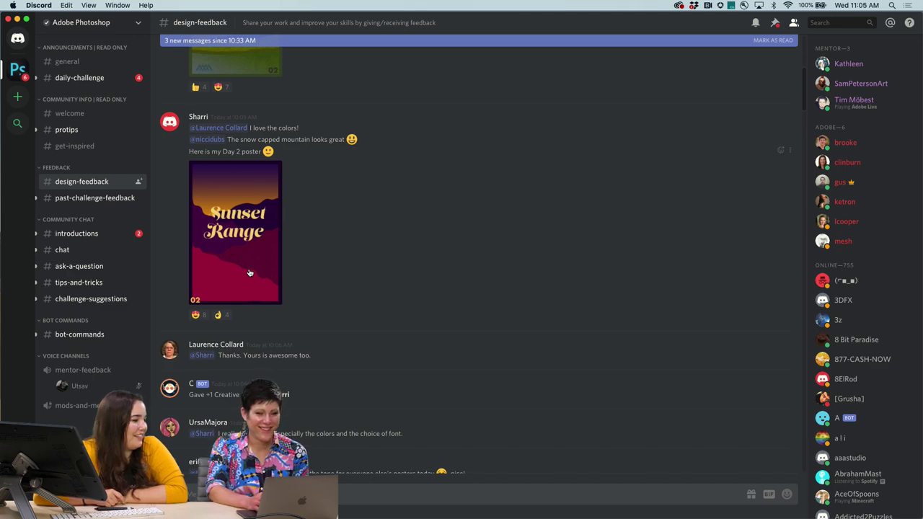
left_click(249, 272)
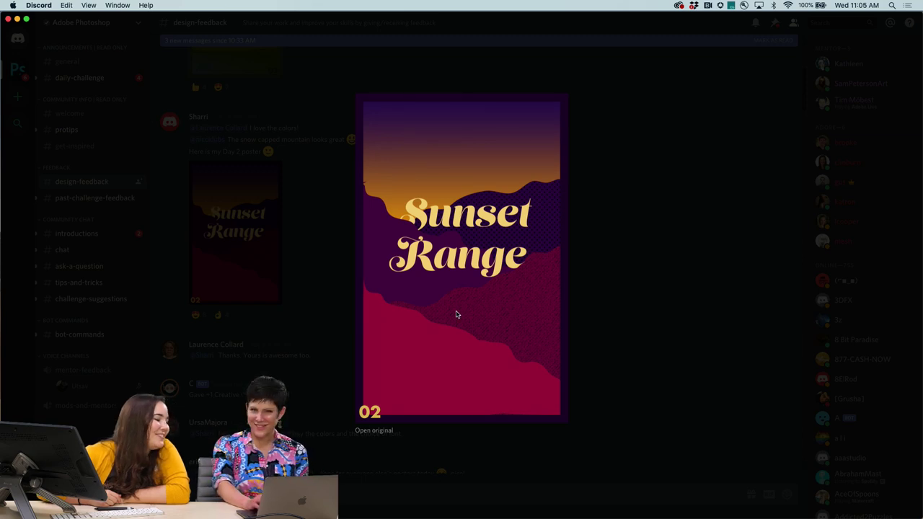
- Close the Sunset Range preview, view the Bend Oregon Day 2 poster enlarged, then scroll toward the Day 2 poster
left_click(318, 315)
scroll(319, 312, "up", 5)
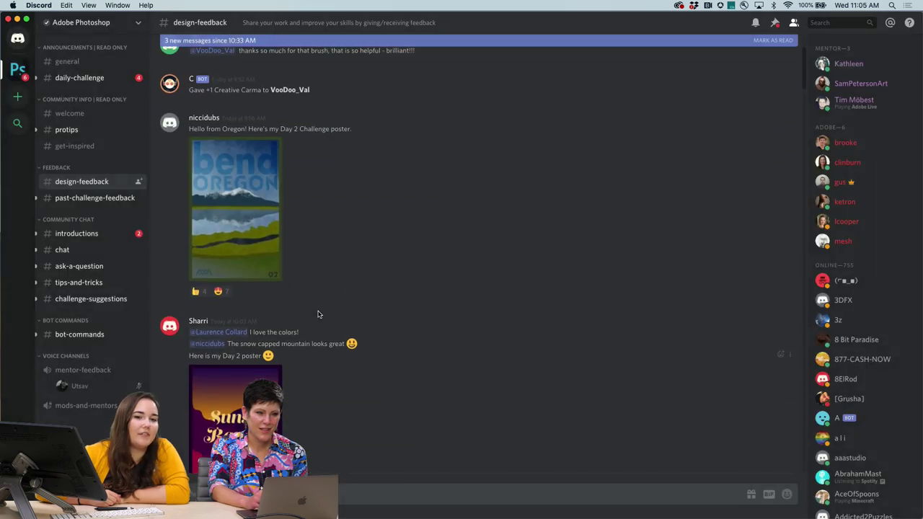
left_click(240, 243)
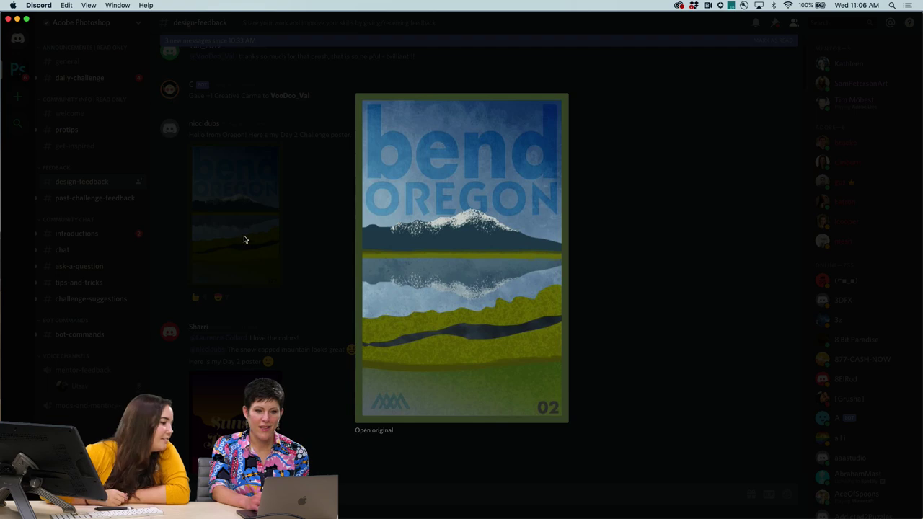
left_click(326, 194)
scroll(325, 195, "up", 5)
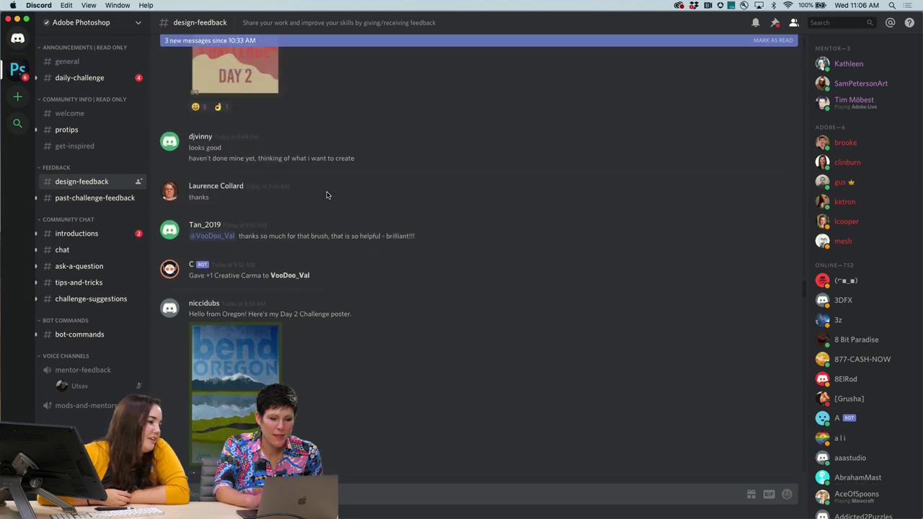
scroll(325, 194, "up", 3)
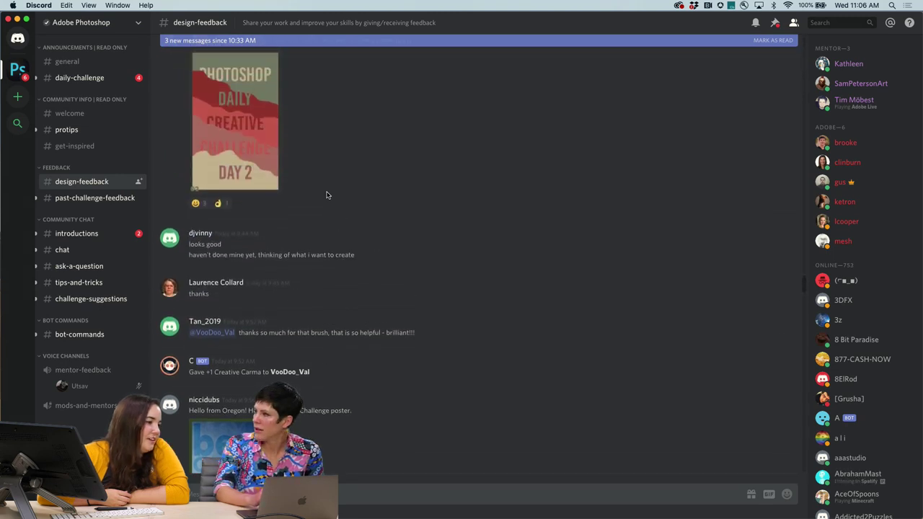
- View the Photoshop Daily Creative Challenge Day 2 poster enlarged, then close it
left_click(243, 137)
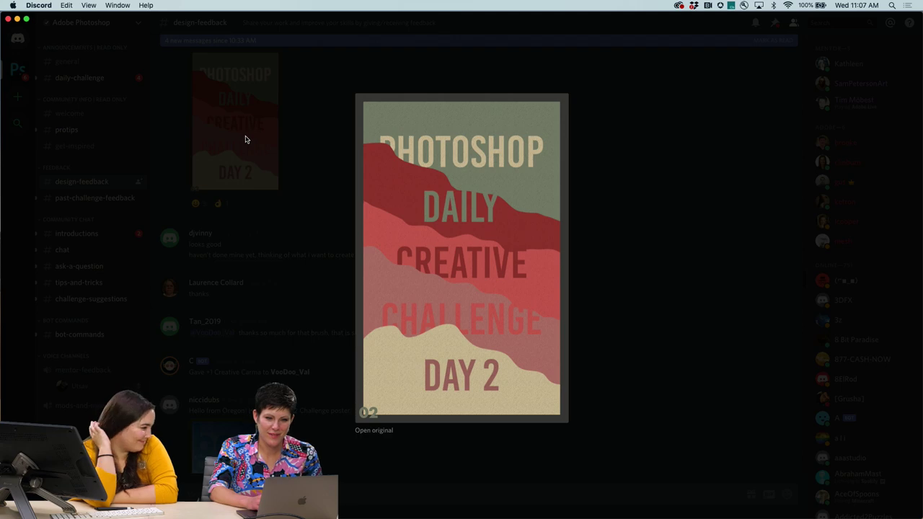
left_click(284, 267)
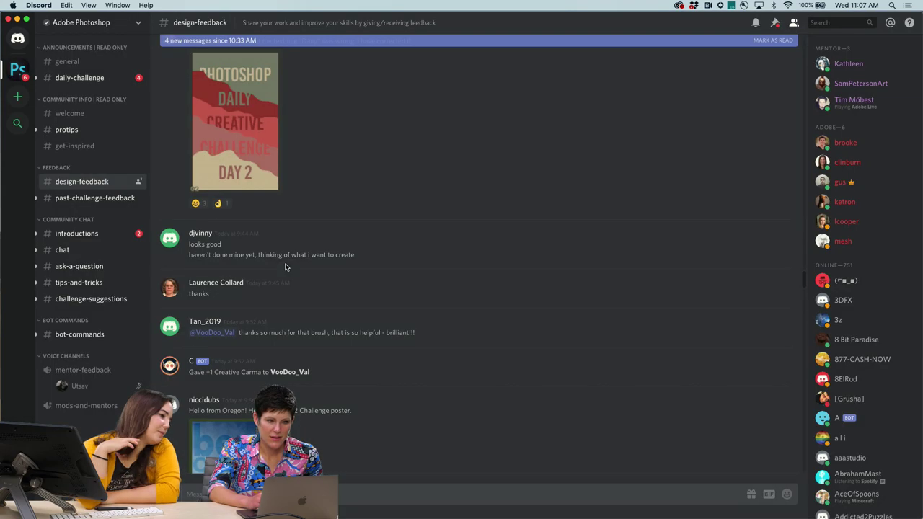
scroll(284, 267, "up", 4)
scroll(285, 267, "up", 8)
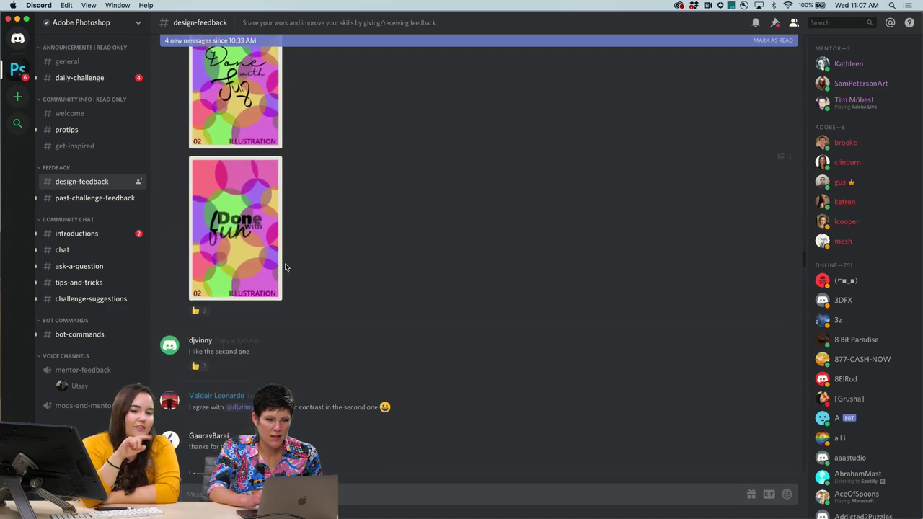
scroll(284, 266, "down", 5)
- Enlarge the corrected Daily Creative poster and the second 'Done with fun' poster, closing each
left_click(245, 308)
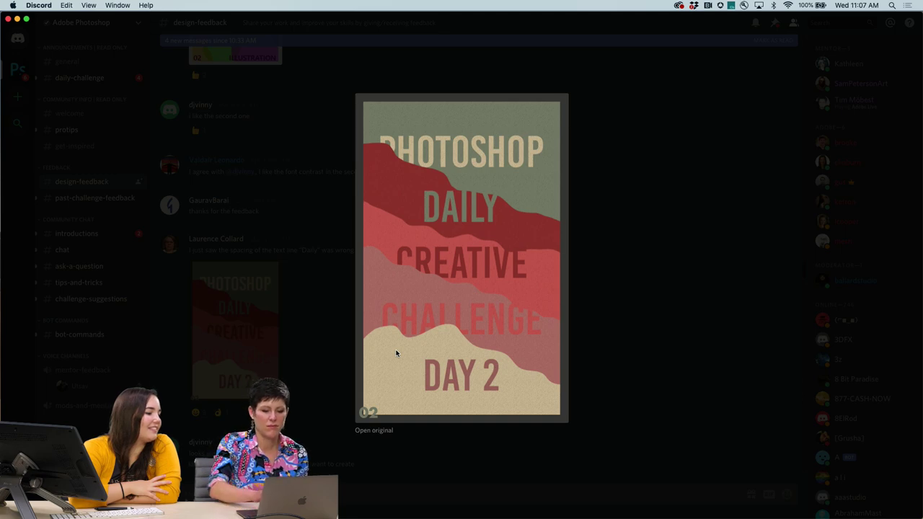
left_click(316, 293)
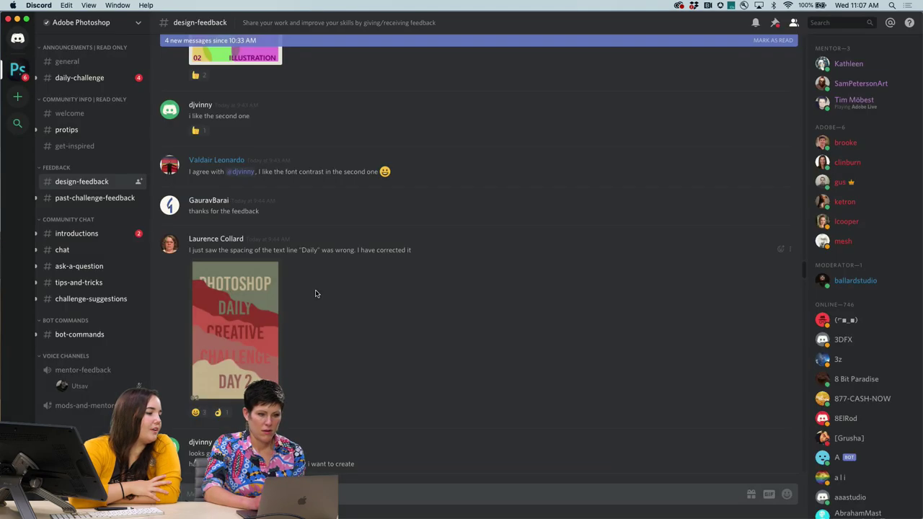
scroll(316, 293, "up", 5)
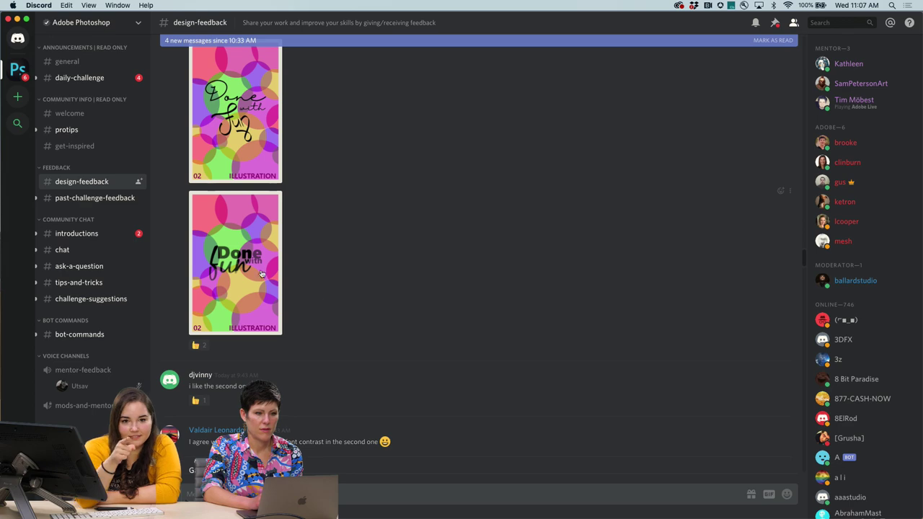
left_click(239, 254)
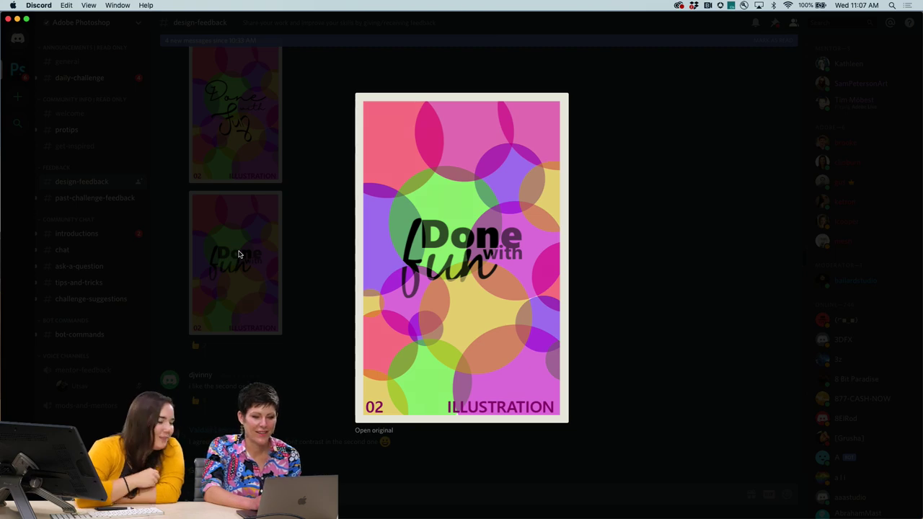
left_click(307, 327)
scroll(307, 326, "up", 5)
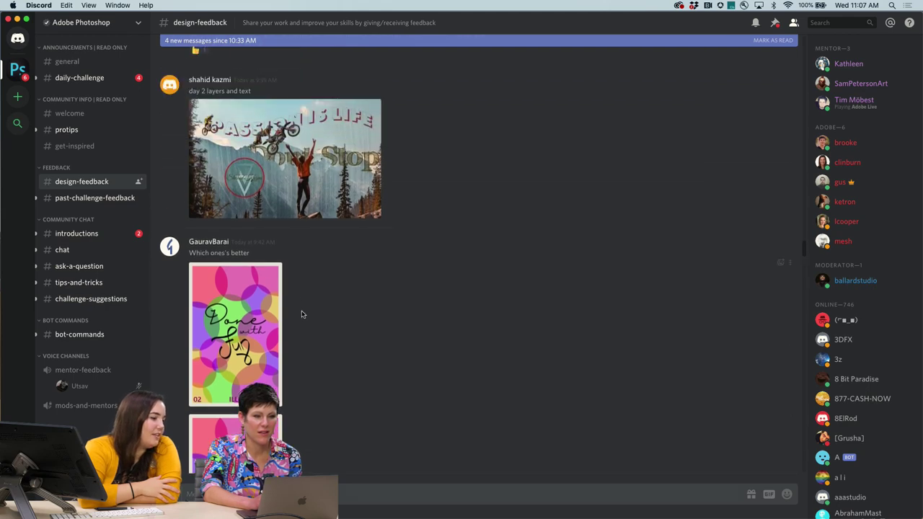
- Enlarge the PASSION IS LIFE motorbike image, then close the preview
left_click(268, 166)
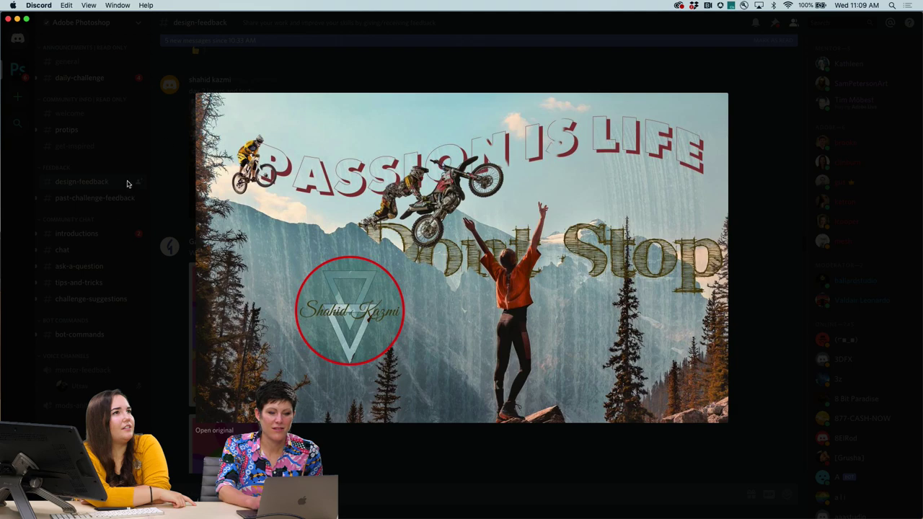
left_click(120, 230)
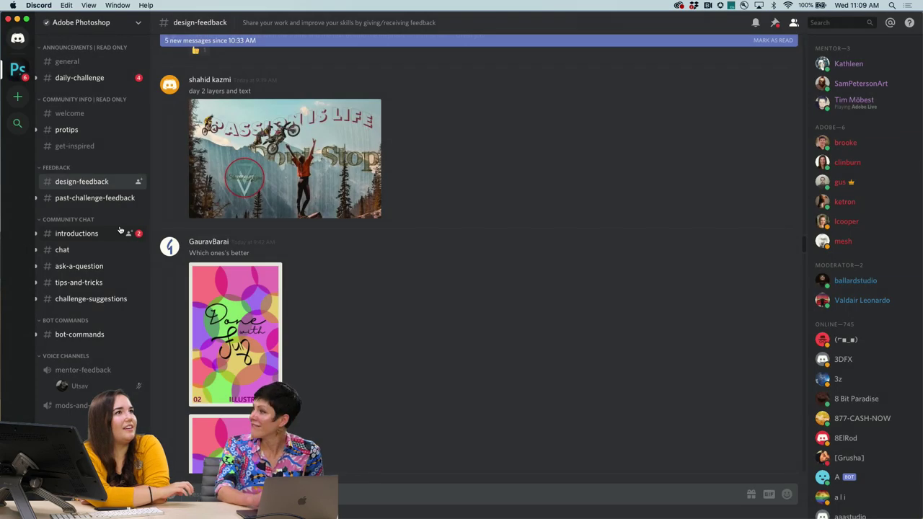
- Scroll up to the Day 1 parrot '01' poster, view it enlarged, then close it
scroll(310, 236, "up", 3)
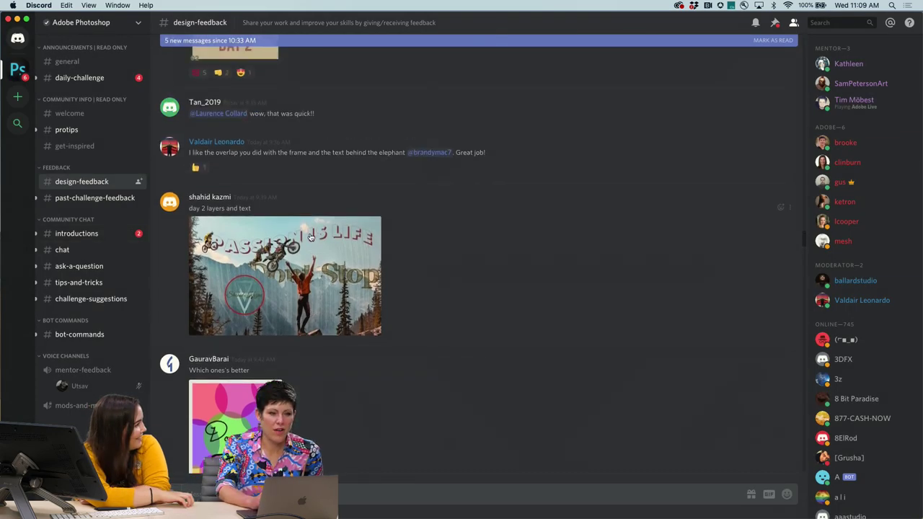
scroll(311, 237, "up", 10)
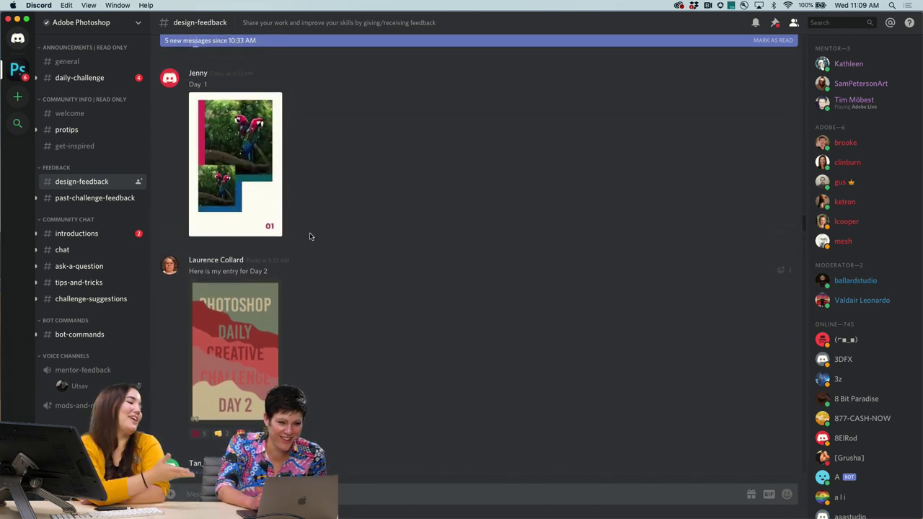
scroll(310, 237, "up", 2)
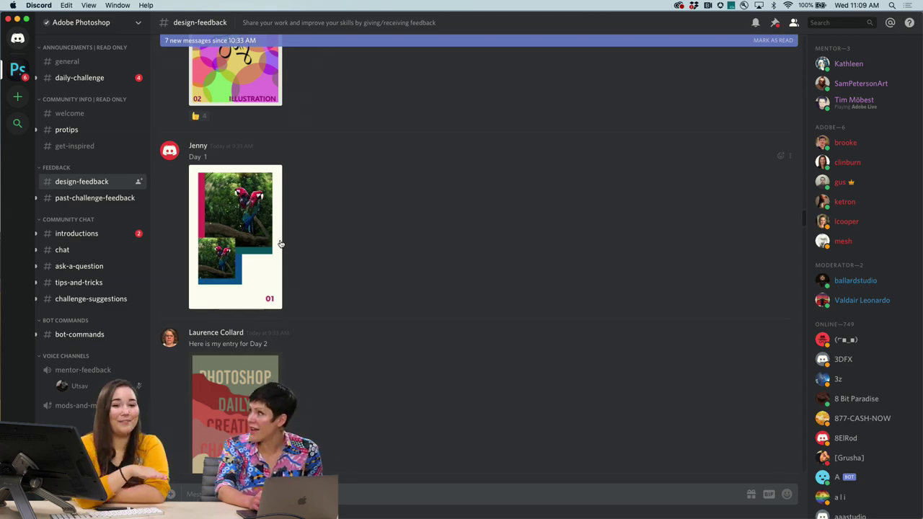
left_click(243, 235)
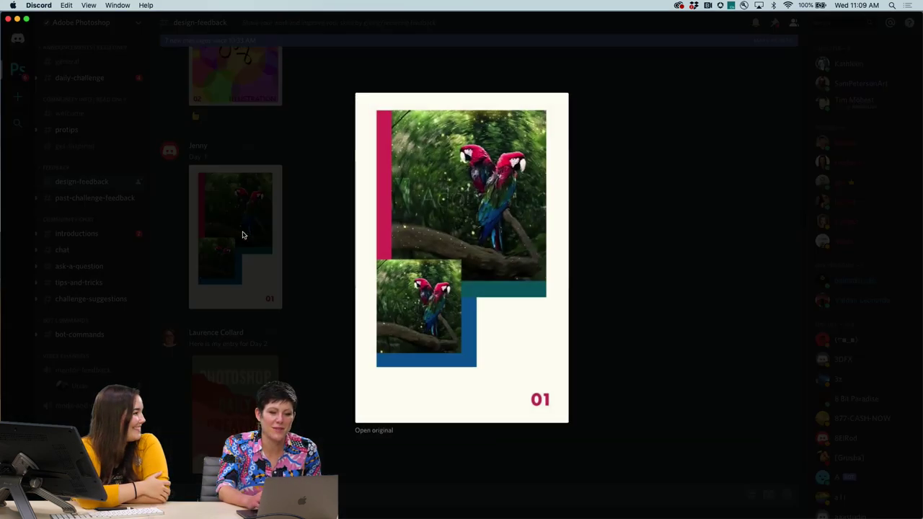
left_click(338, 306)
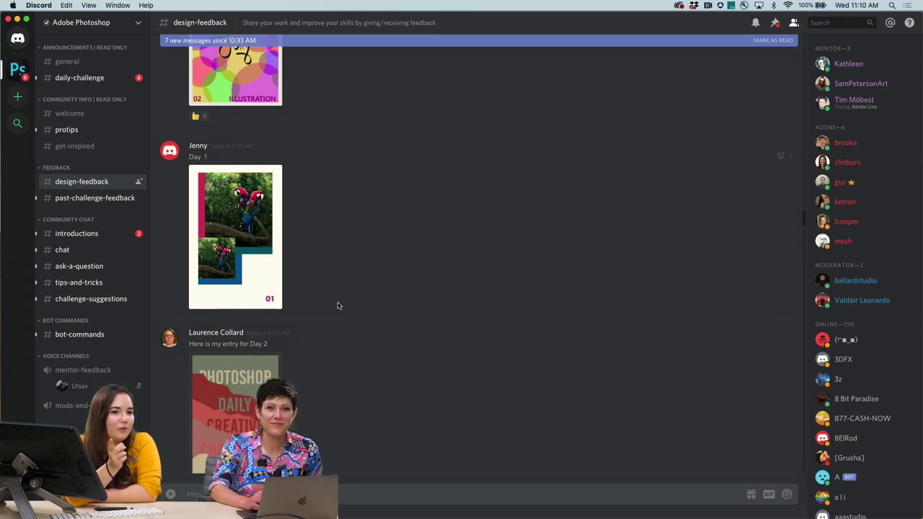
- Scroll up to the Day 1 EXPLORE poster, view it enlarged, then close it
scroll(335, 255, "up", 8)
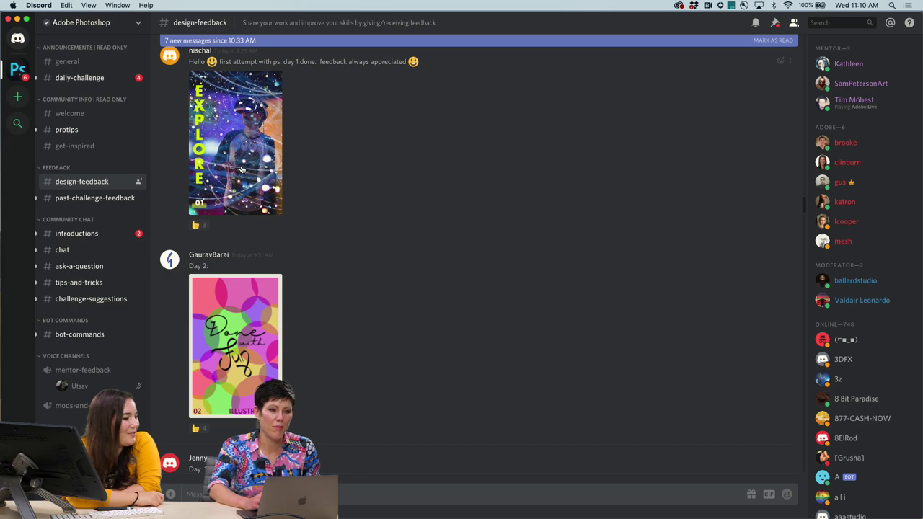
left_click(240, 163)
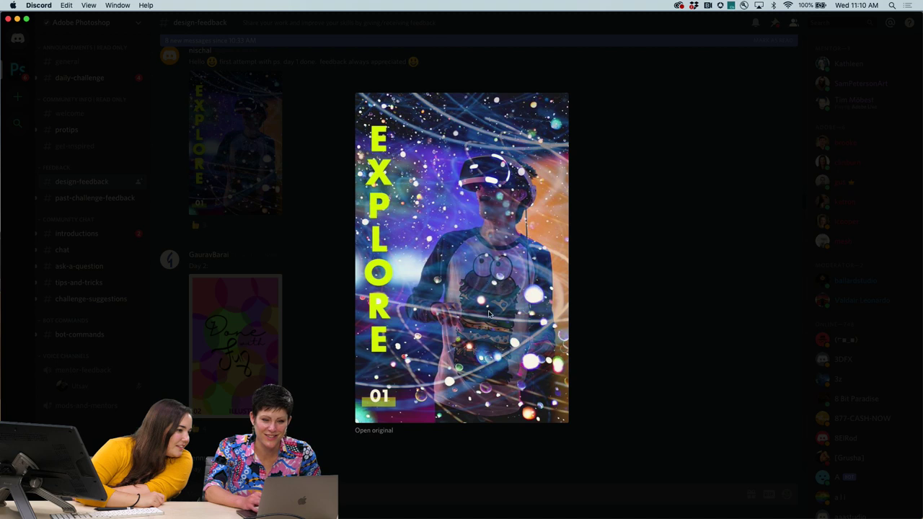
left_click(342, 452)
- View the WISDOM elephant poster enlarged, then close it
scroll(321, 313, "up", 5)
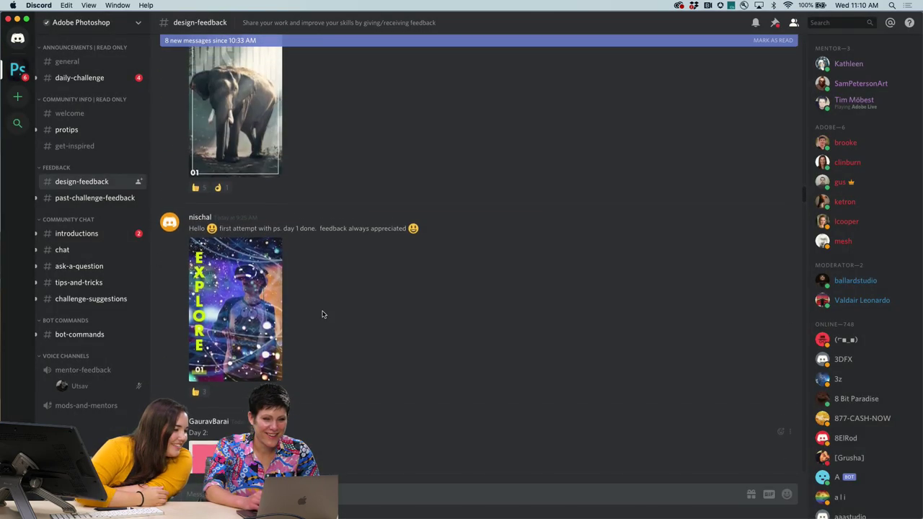
left_click(253, 232)
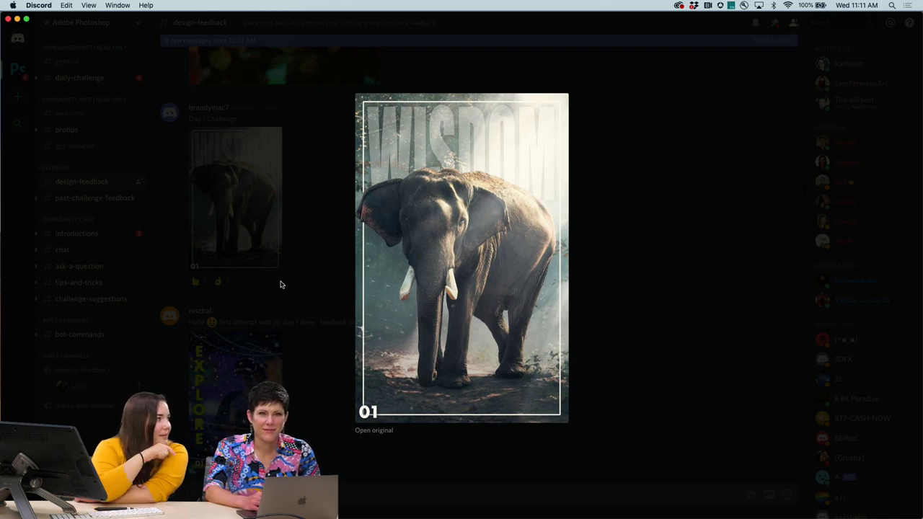
left_click(280, 284)
- Enlarge the green-bokeh couple photo, close it, and scroll up to the flower-vase poster
scroll(281, 284, "up", 3)
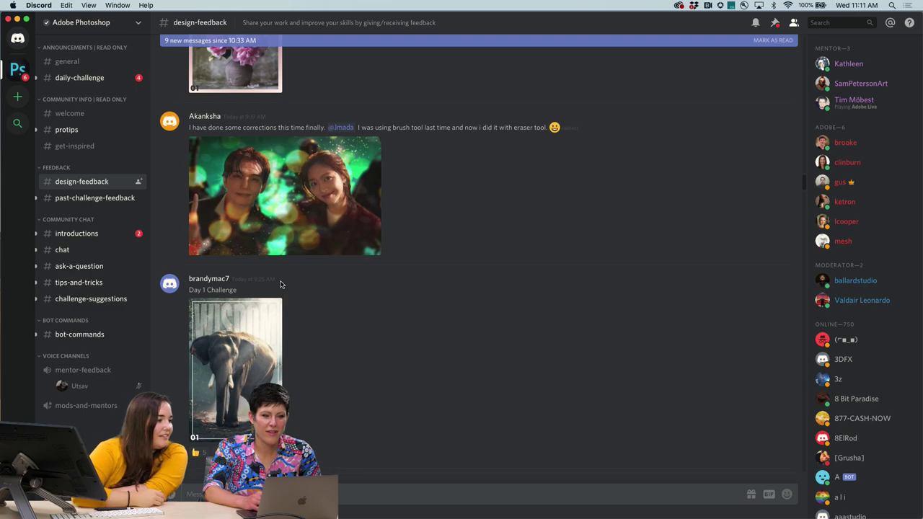
scroll(281, 284, "up", 1)
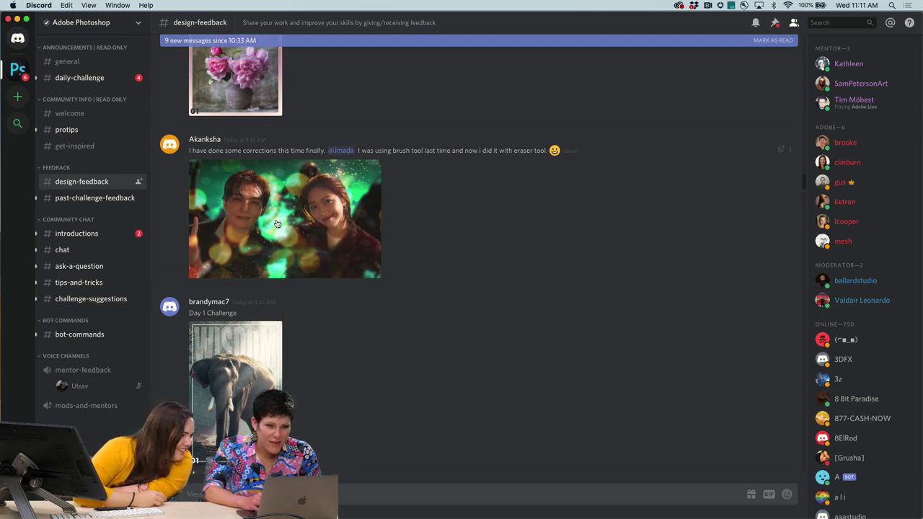
left_click(276, 223)
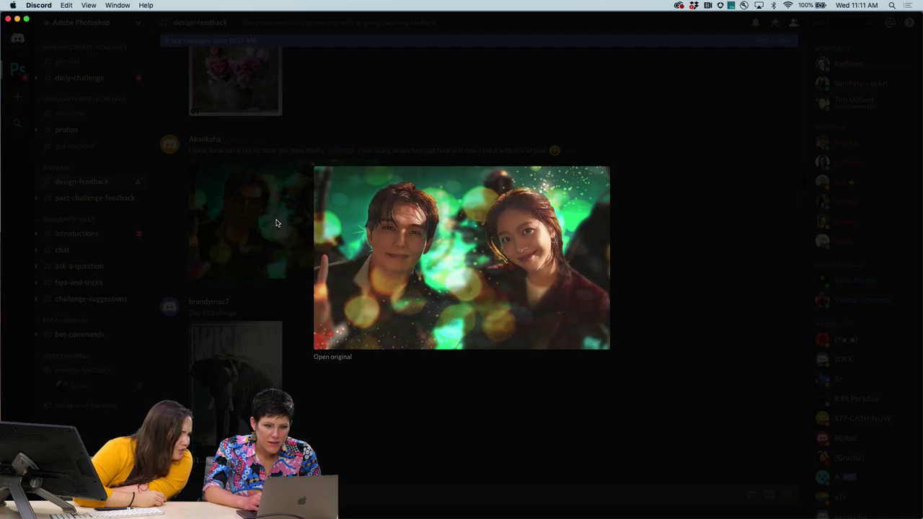
left_click(242, 253)
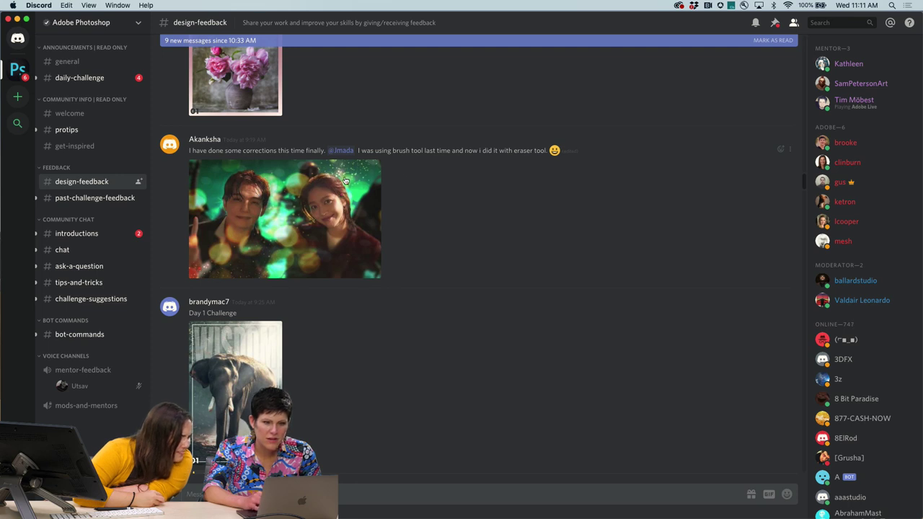
scroll(345, 181, "up", 5)
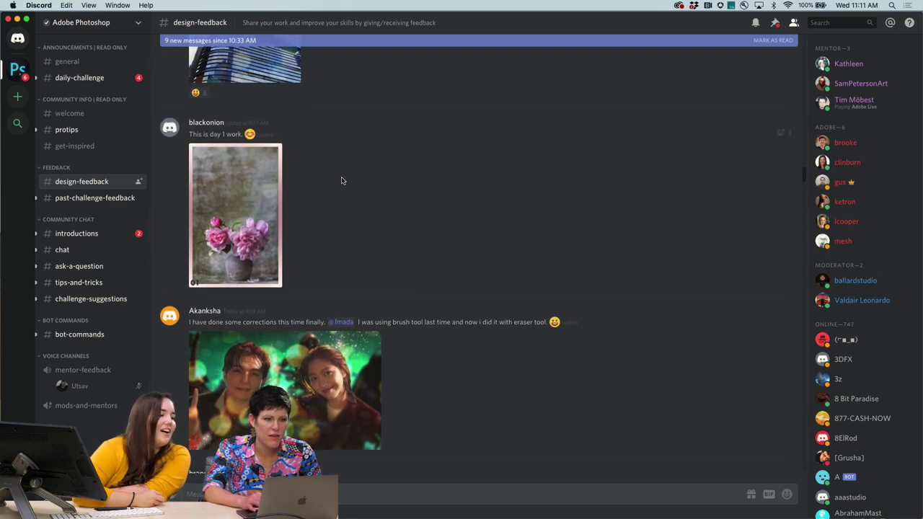
- Scroll down past the bend OREGON and Sunset Range posters to the replies praising its colours and font
scroll(274, 217, "up", 5)
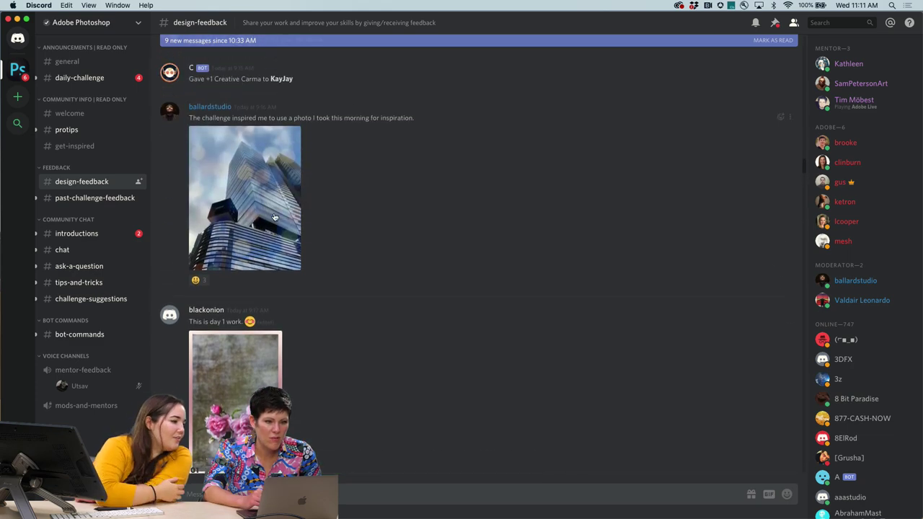
scroll(274, 216, "up", 5)
scroll(274, 216, "down", 12)
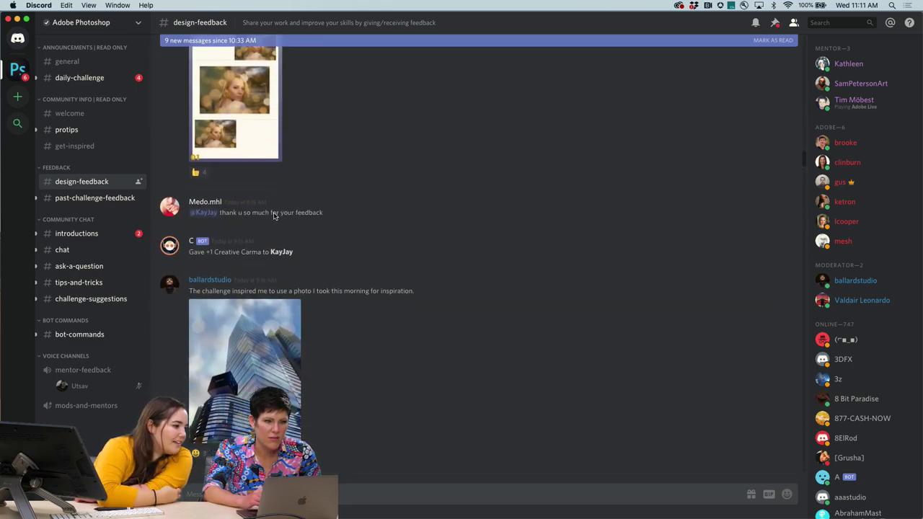
scroll(274, 217, "down", 10)
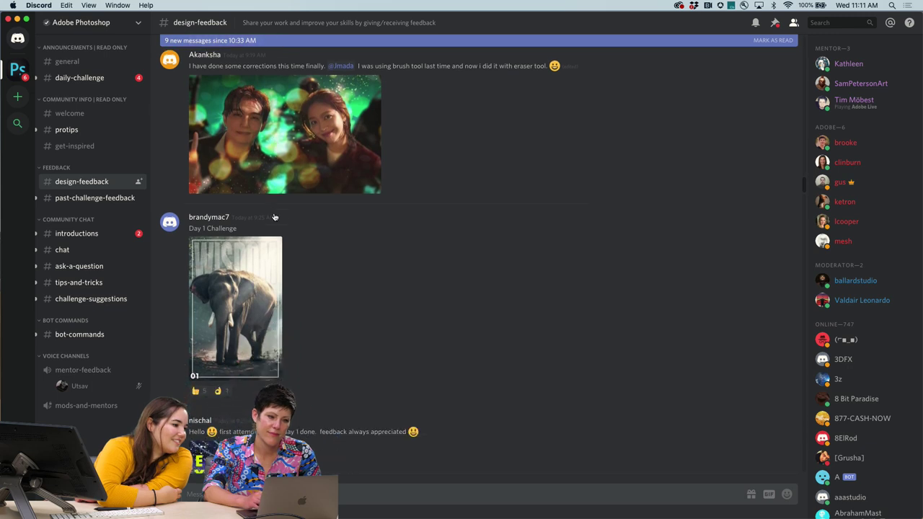
scroll(274, 215, "down", 10)
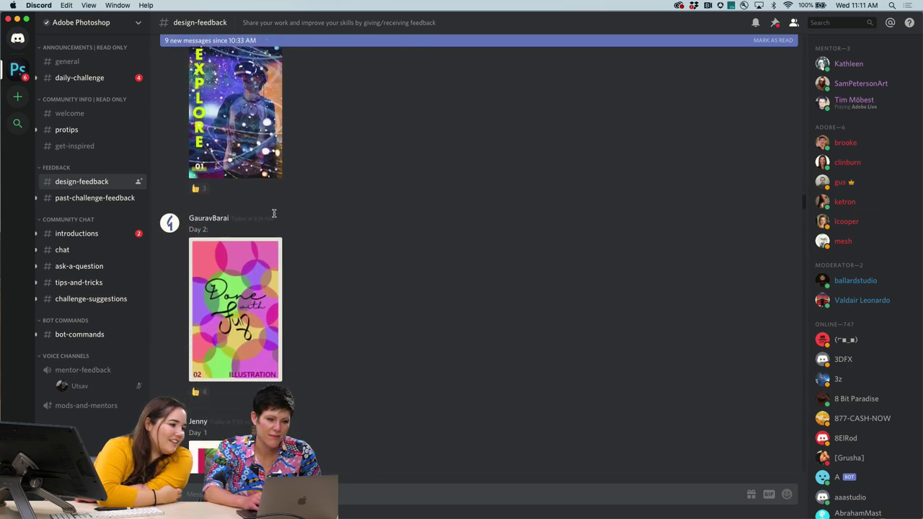
scroll(274, 217, "down", 10)
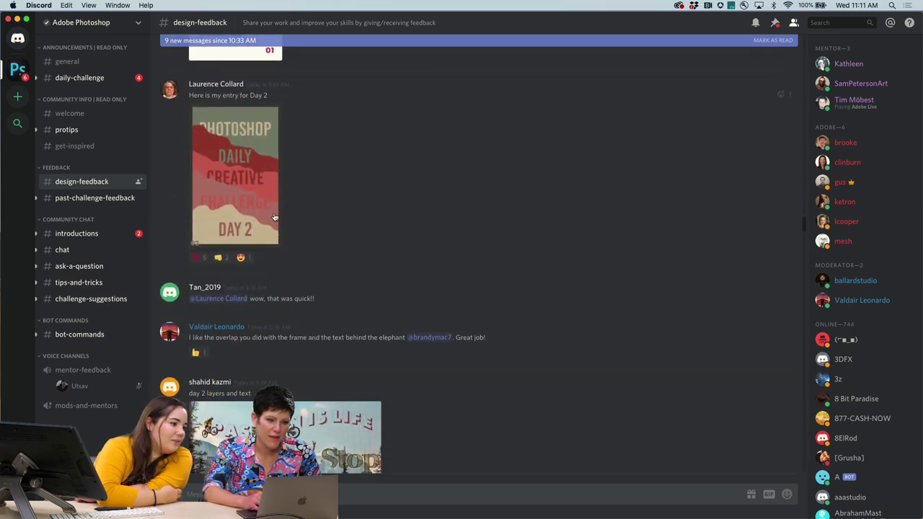
scroll(274, 216, "down", 10)
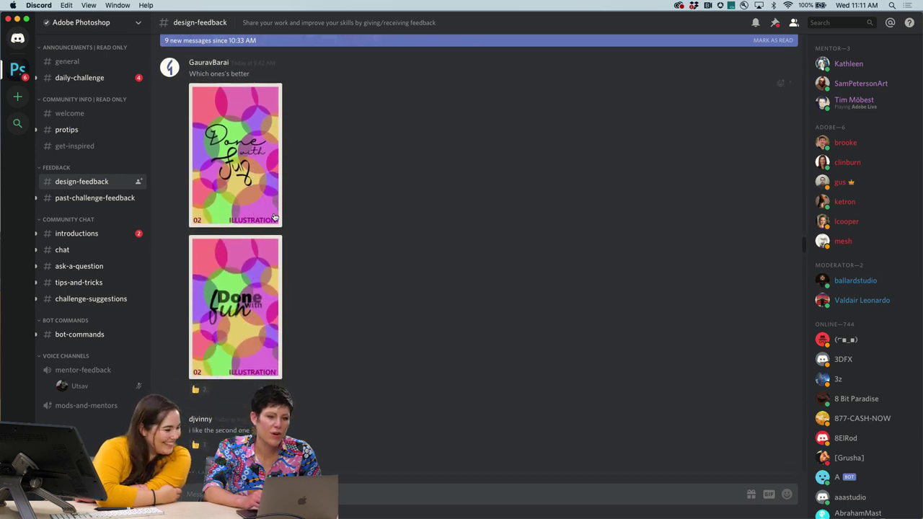
scroll(274, 217, "down", 10)
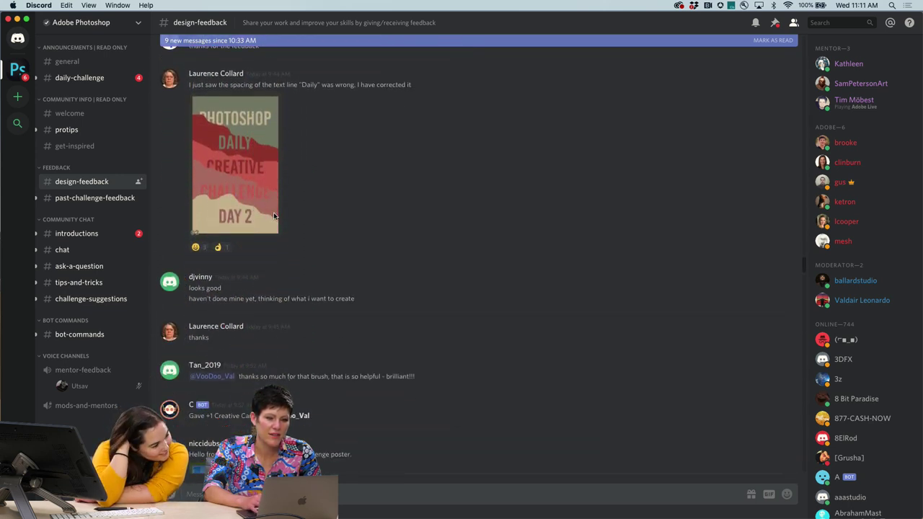
scroll(274, 216, "down", 4)
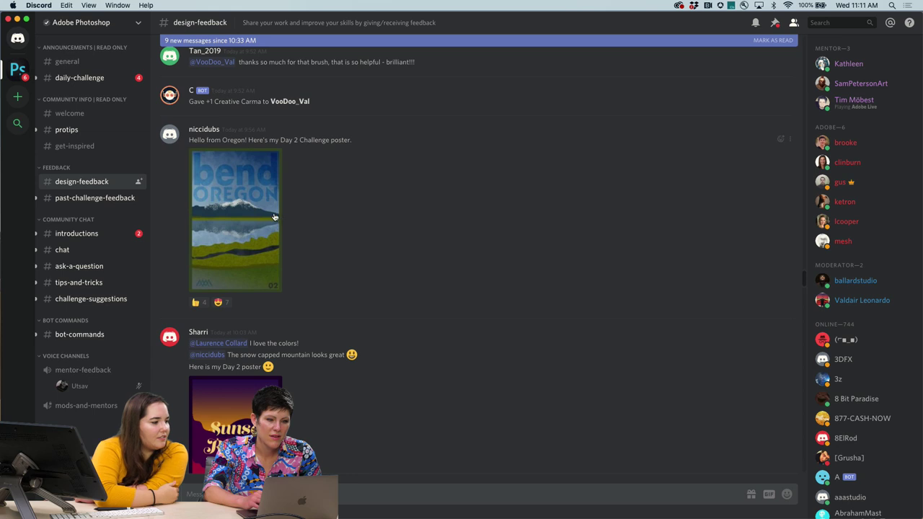
scroll(274, 216, "down", 3)
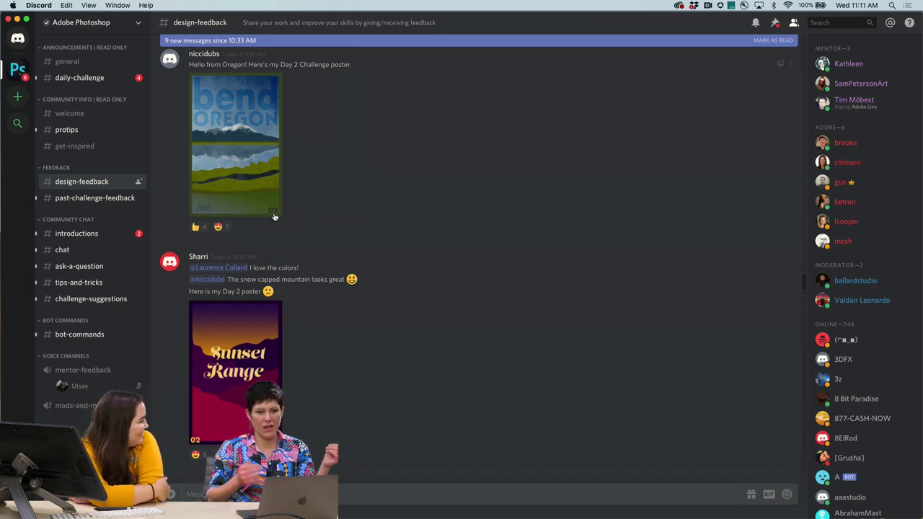
scroll(274, 216, "down", 15)
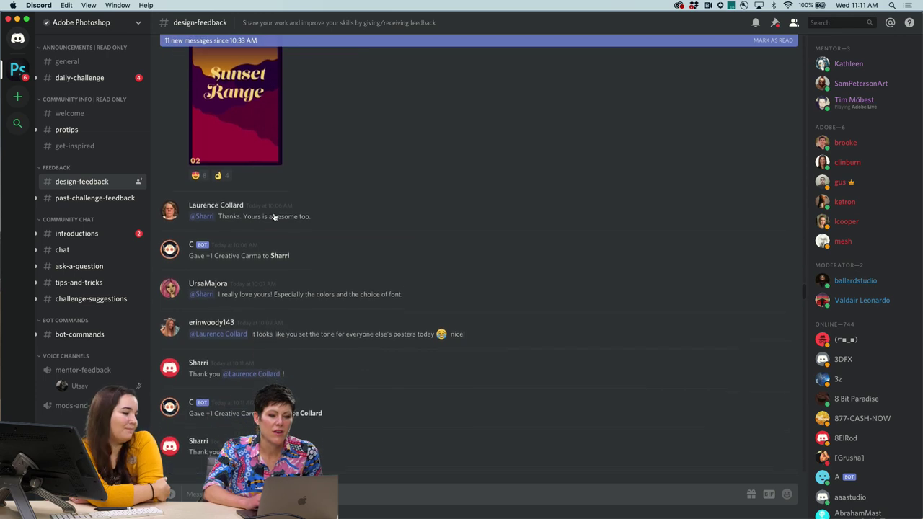
- Scroll down the channel to the cheese poster and view it enlarged, then close it
scroll(274, 217, "down", 6)
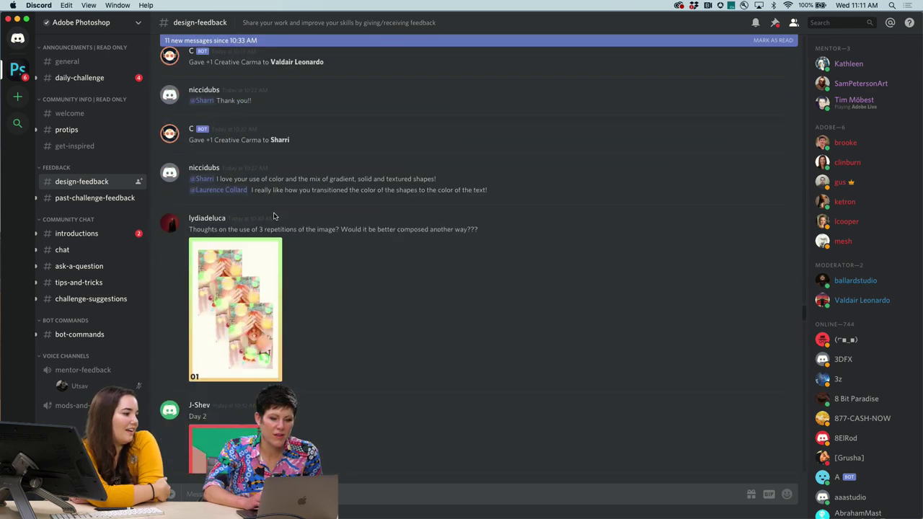
scroll(274, 217, "down", 4)
scroll(274, 216, "down", 3)
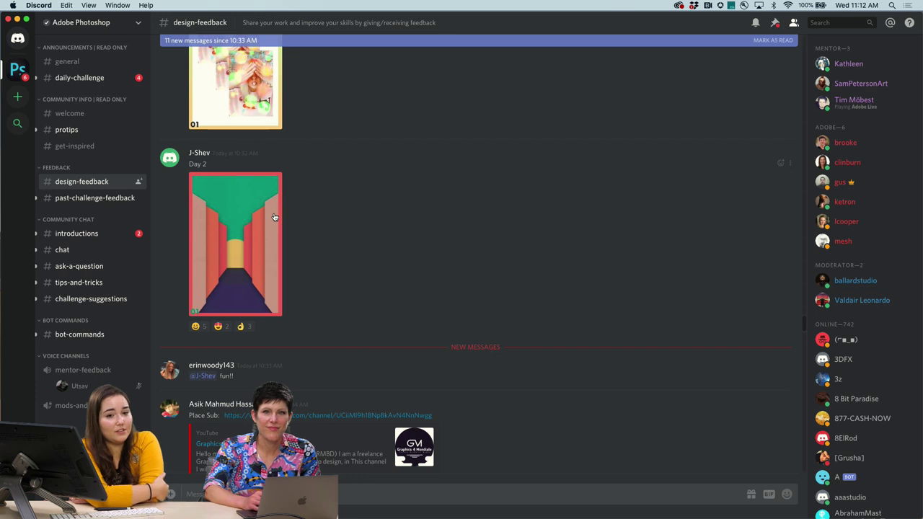
scroll(274, 217, "down", 2)
scroll(273, 216, "down", 2)
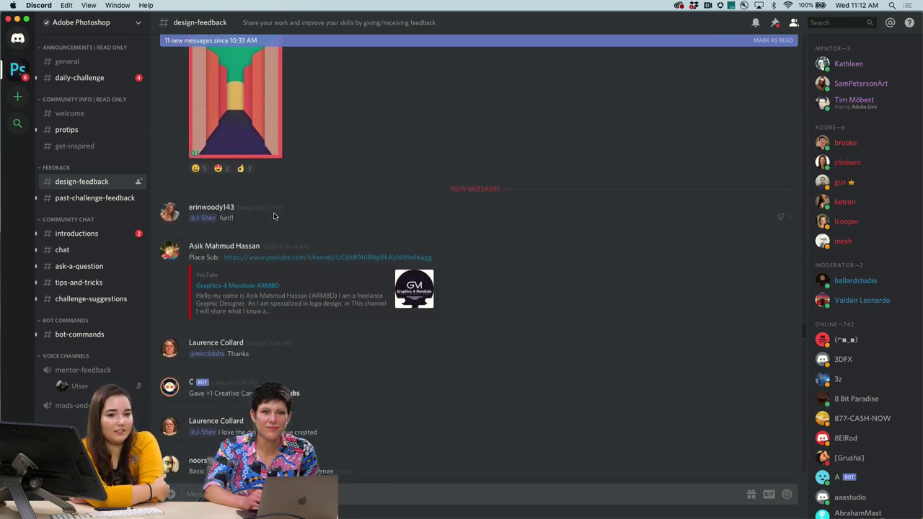
scroll(273, 217, "down", 10)
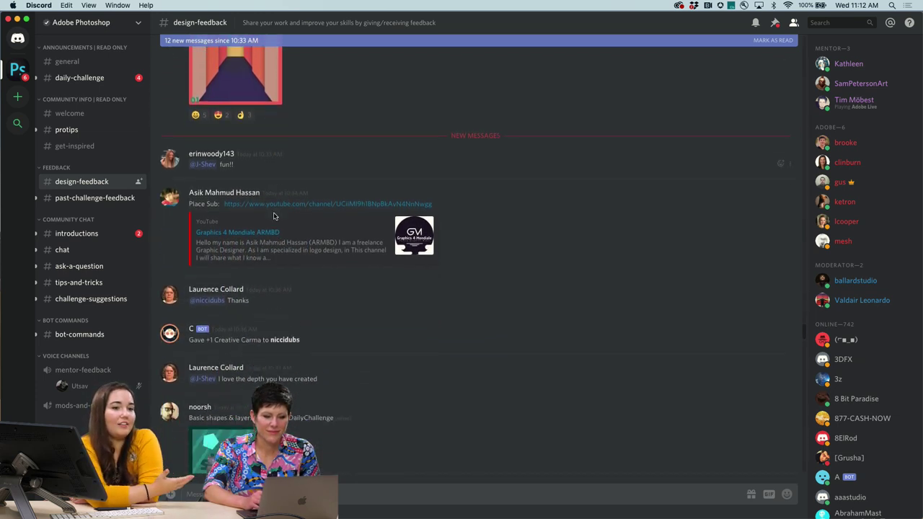
scroll(274, 216, "down", 8)
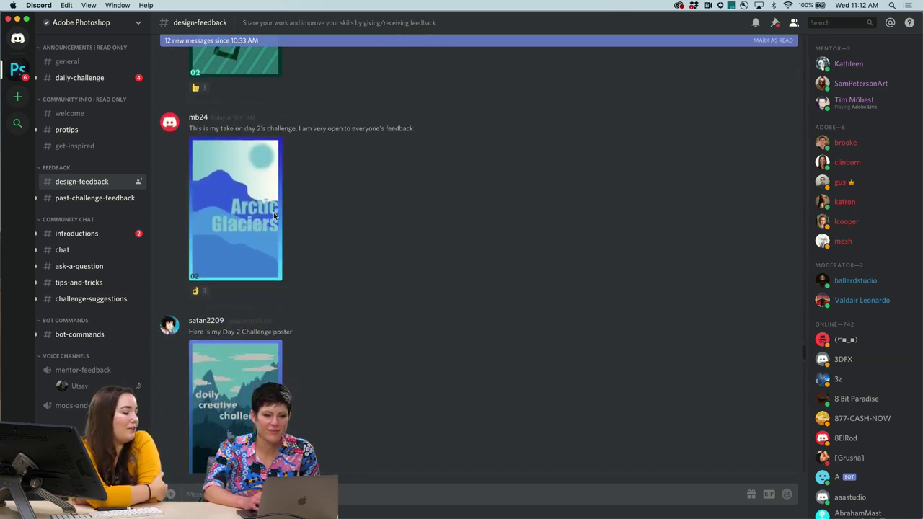
scroll(274, 217, "down", 5)
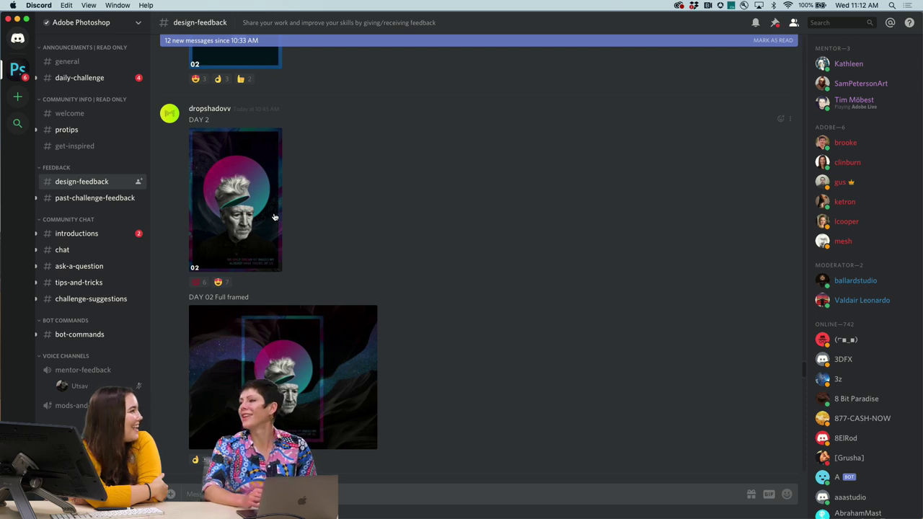
scroll(274, 216, "down", 10)
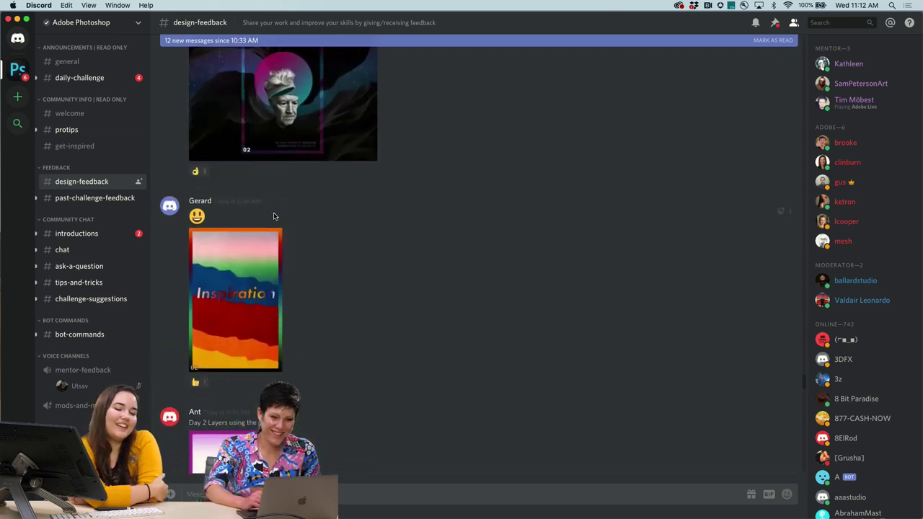
scroll(274, 216, "down", 15)
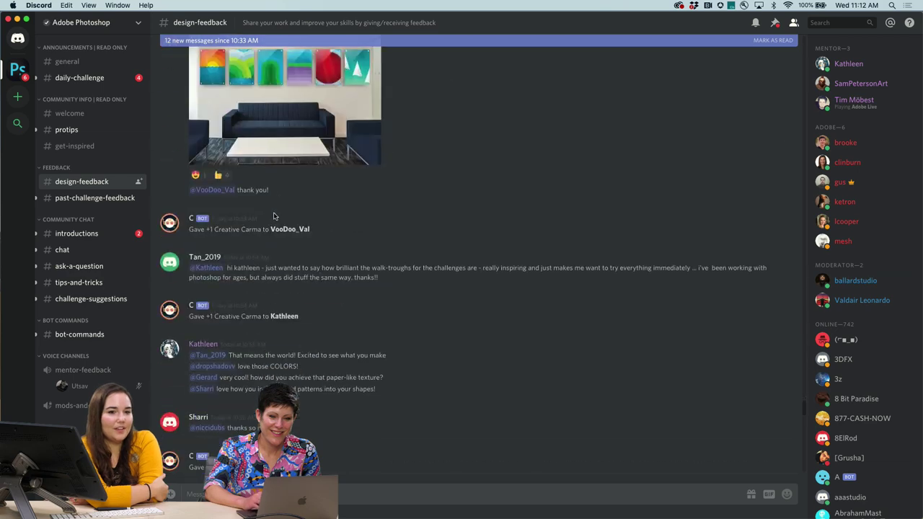
scroll(274, 214, "down", 15)
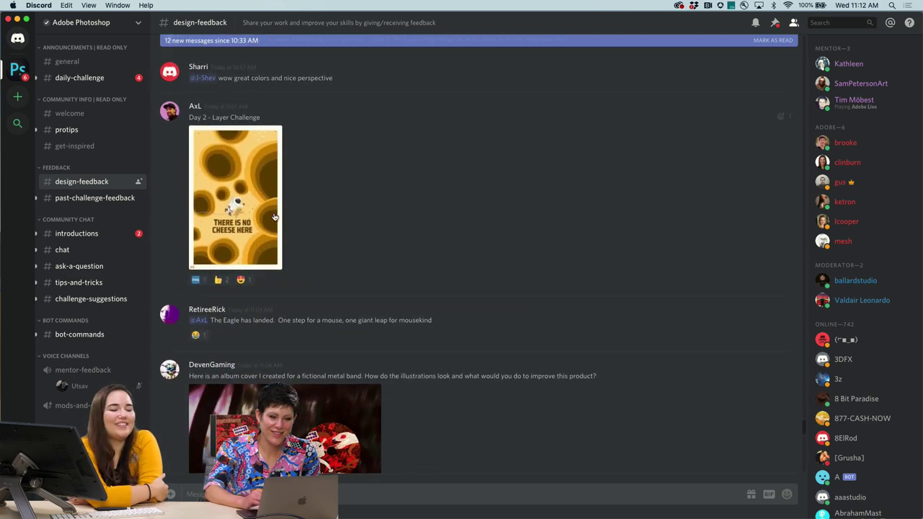
left_click(234, 186)
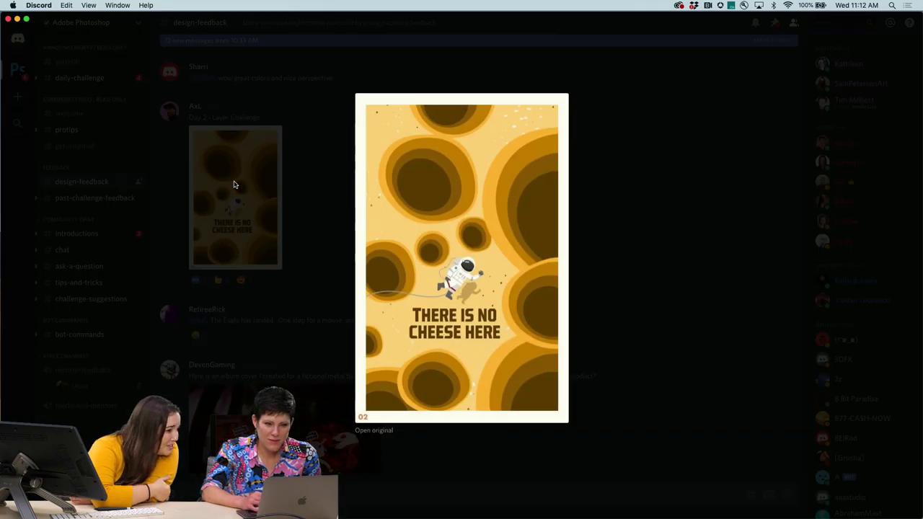
left_click(617, 327)
- View the three-gem artwork enlarged, close it, and scroll to the 'Day 2 - Shapes and Layers' poster
scroll(435, 345, "down", 5)
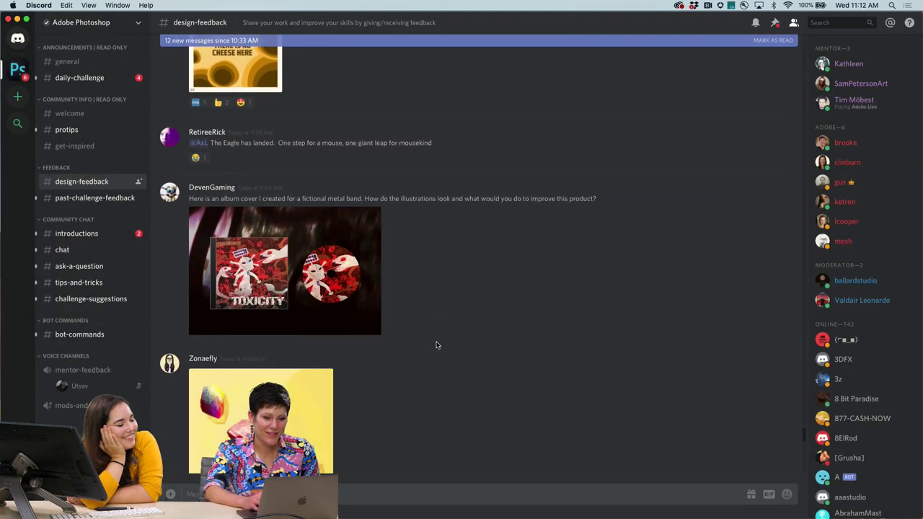
scroll(435, 345, "down", 2)
left_click(315, 301)
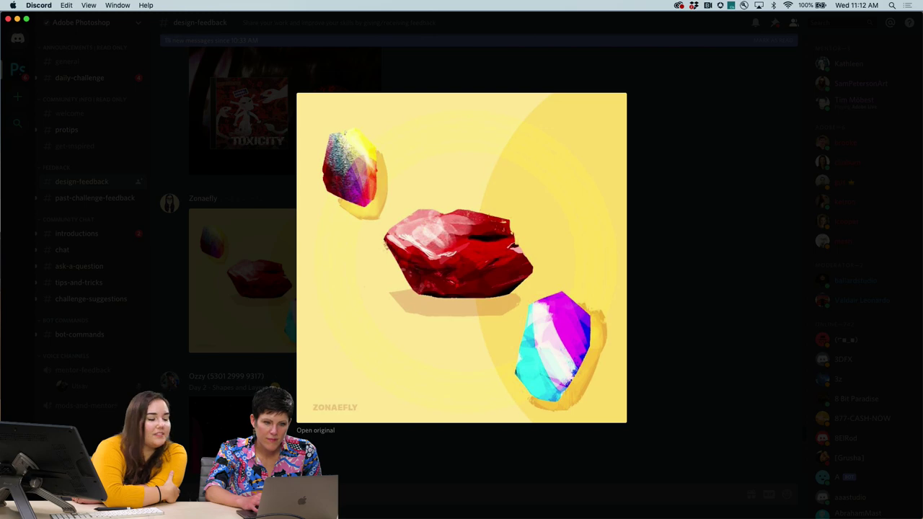
key("Escape")
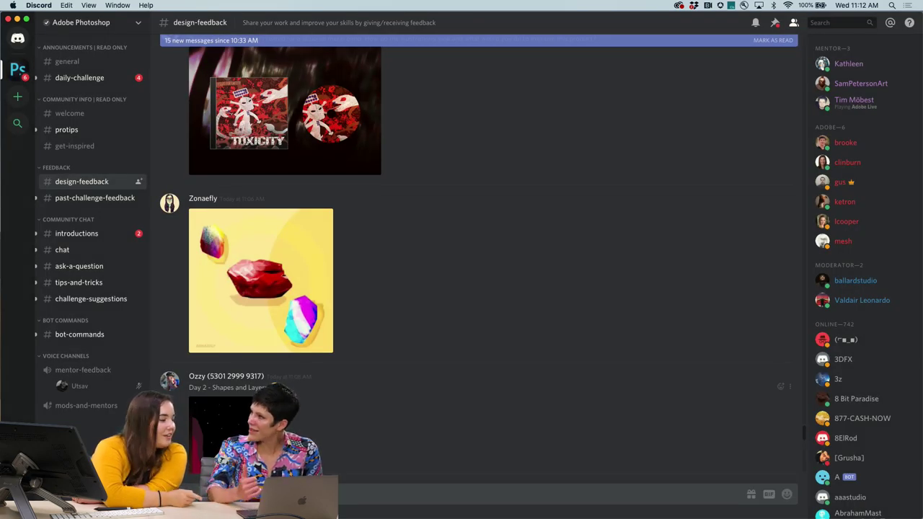
scroll(476, 259, "down", 4)
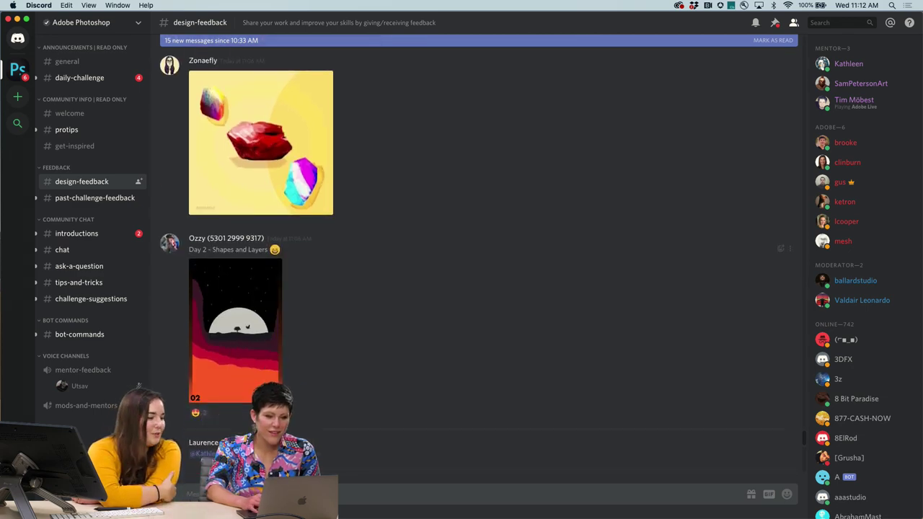
- Preview the 02 sunset poster and the green cup drawing enlarged in the Discord feedback posts
left_click(248, 361)
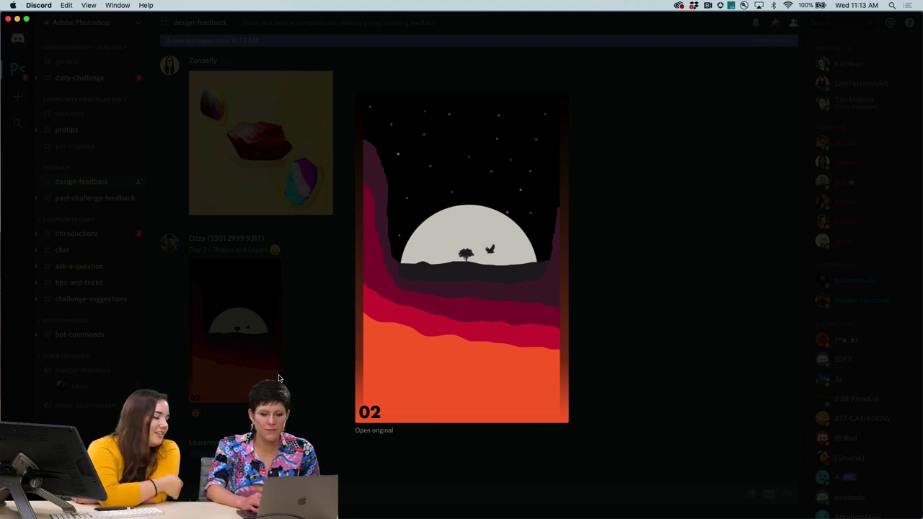
key("Escape")
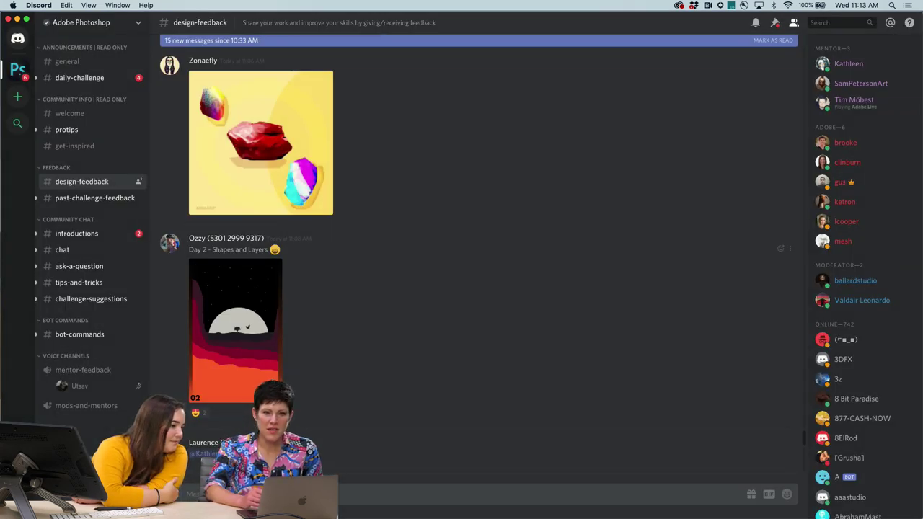
scroll(476, 252, "down", 10)
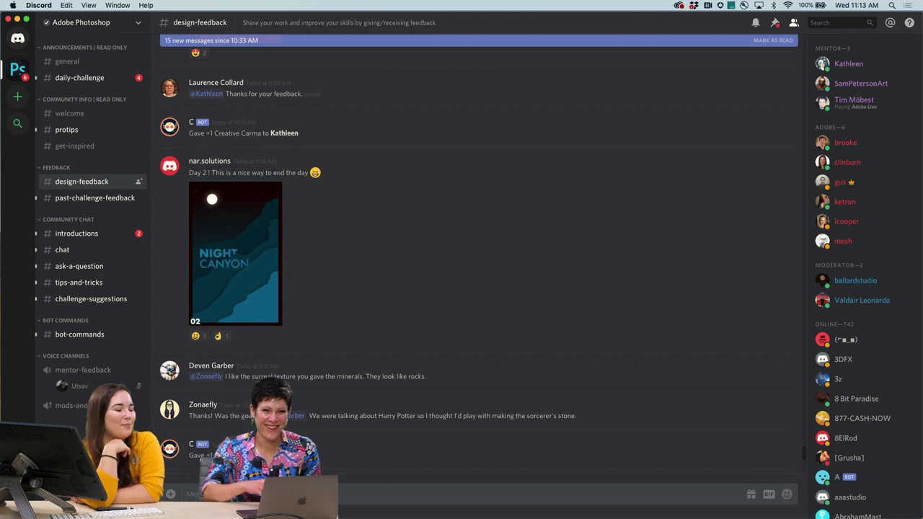
scroll(789, 446, "down", 5)
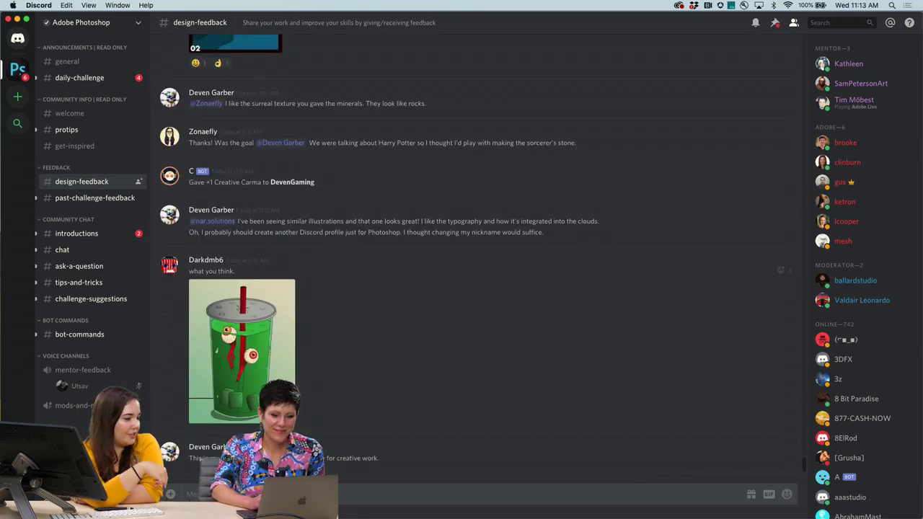
left_click(249, 378)
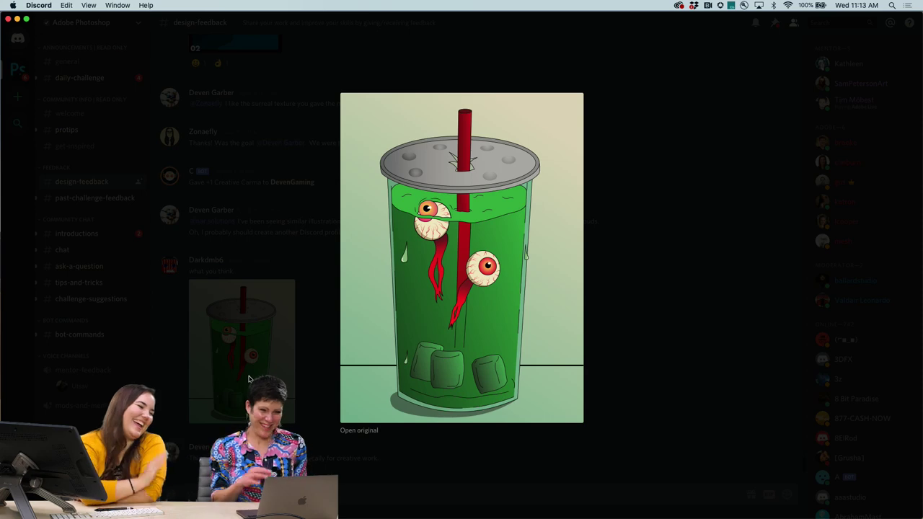
left_click(248, 379)
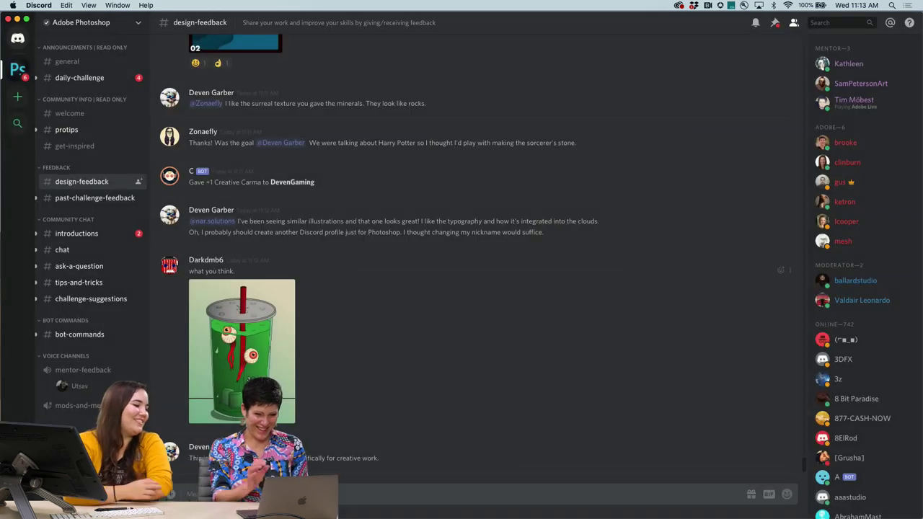
left_click(251, 362)
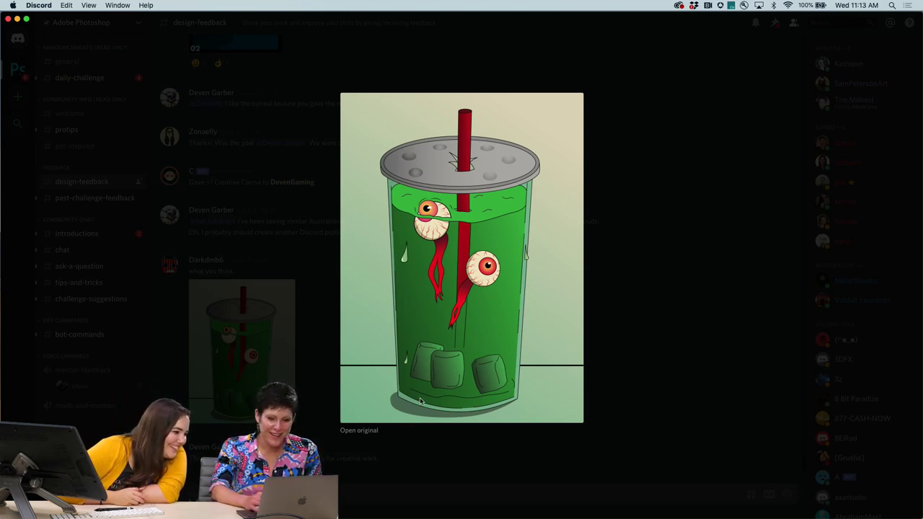
left_click(642, 389)
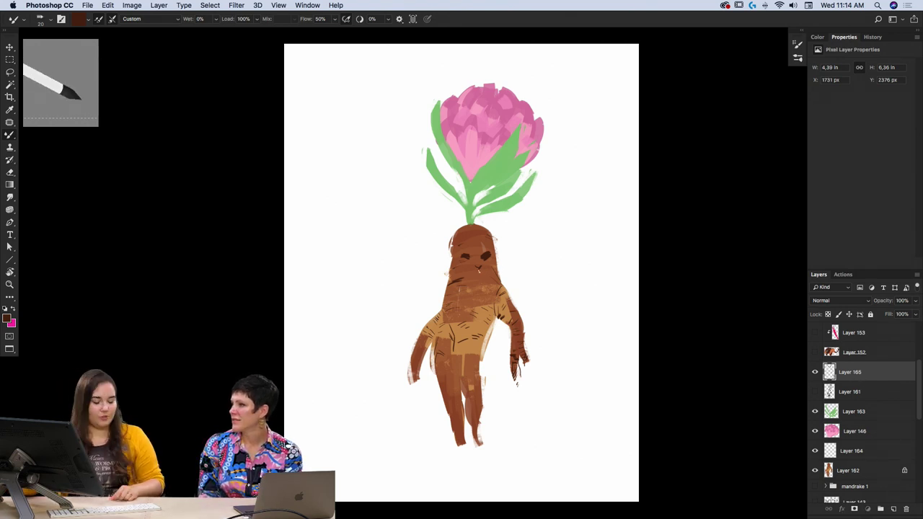
- Paint small dark brown hatch marks on the mandrake's right hand with the Mixer Brush
key("e")
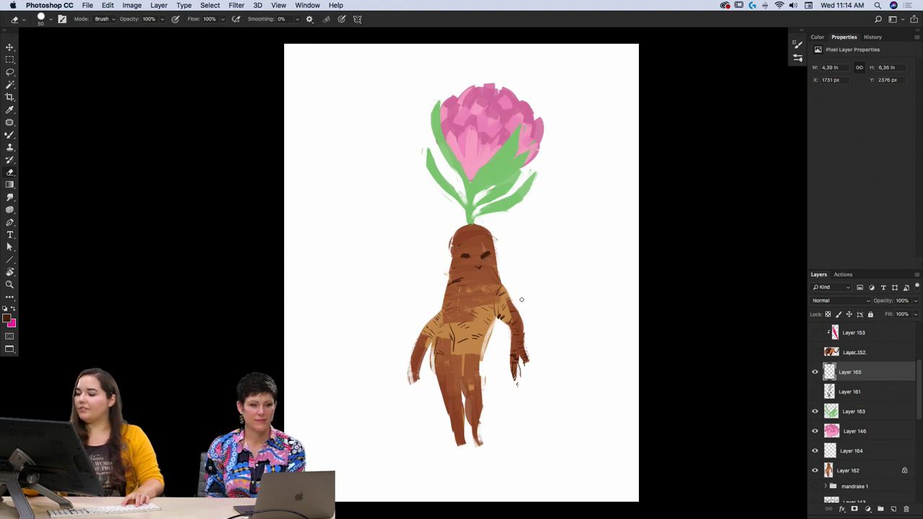
key("b")
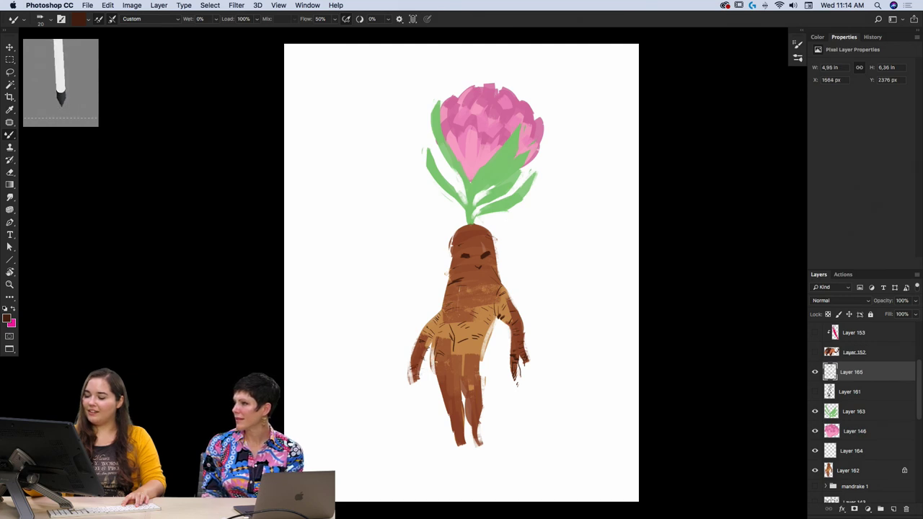
left_click_drag(415, 373, 423, 387)
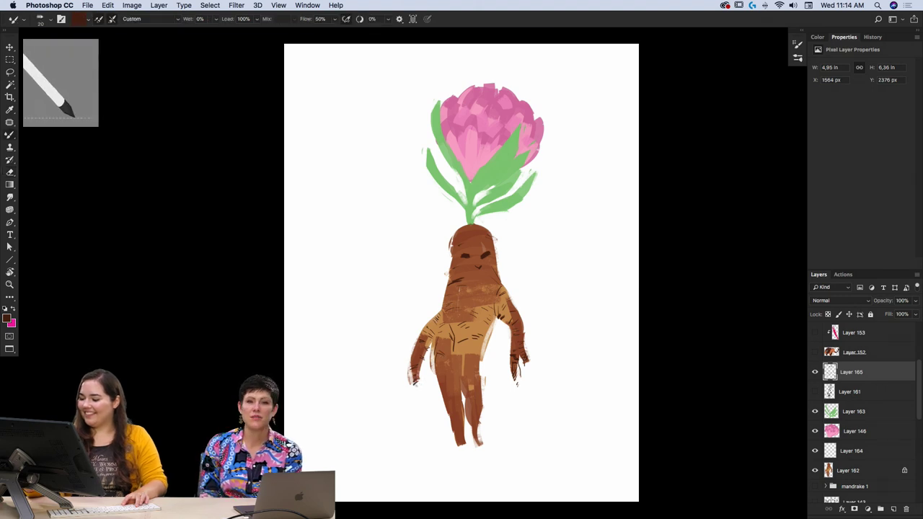
key("e")
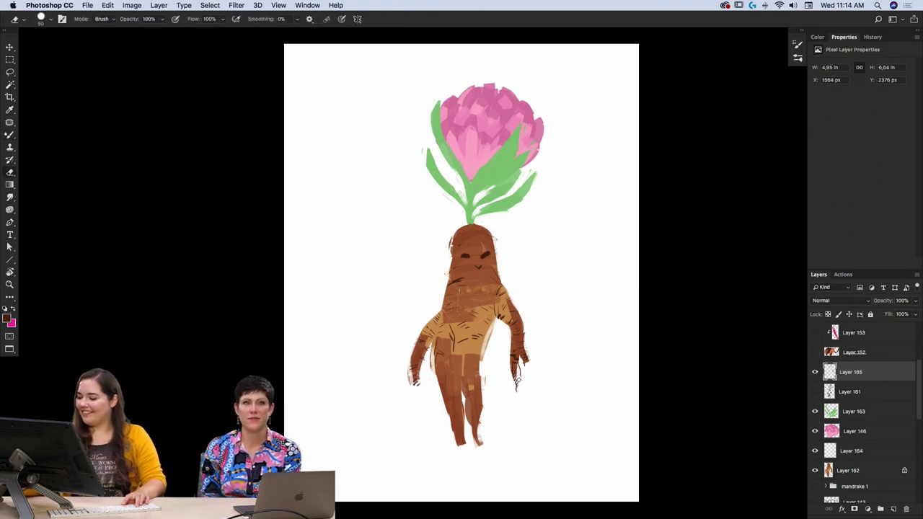
key("b")
left_click_drag(524, 364, 528, 376)
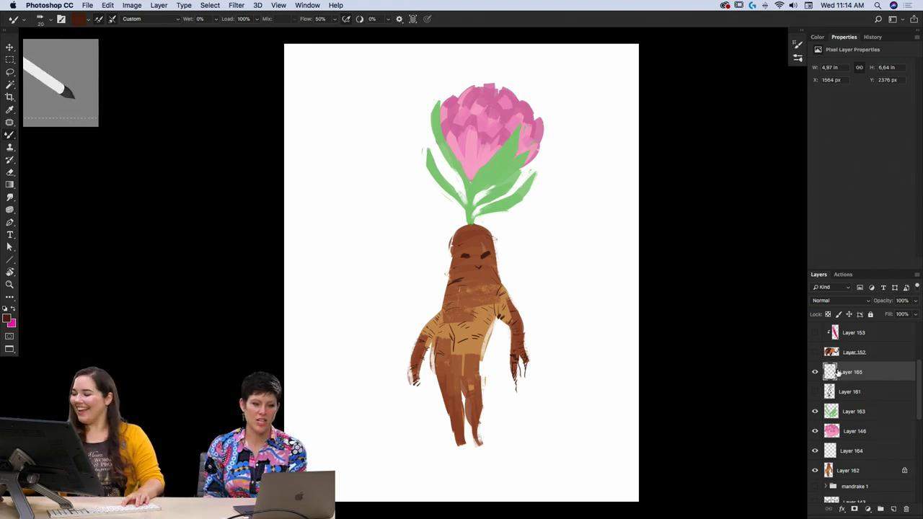
- Check the rough sketch layer, then add dark hatch strokes down the legs
left_click(815, 392)
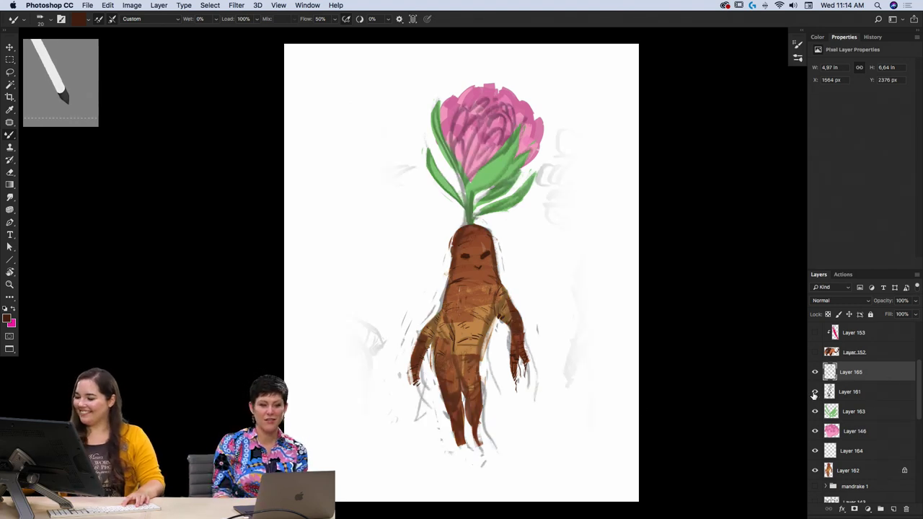
left_click(814, 391)
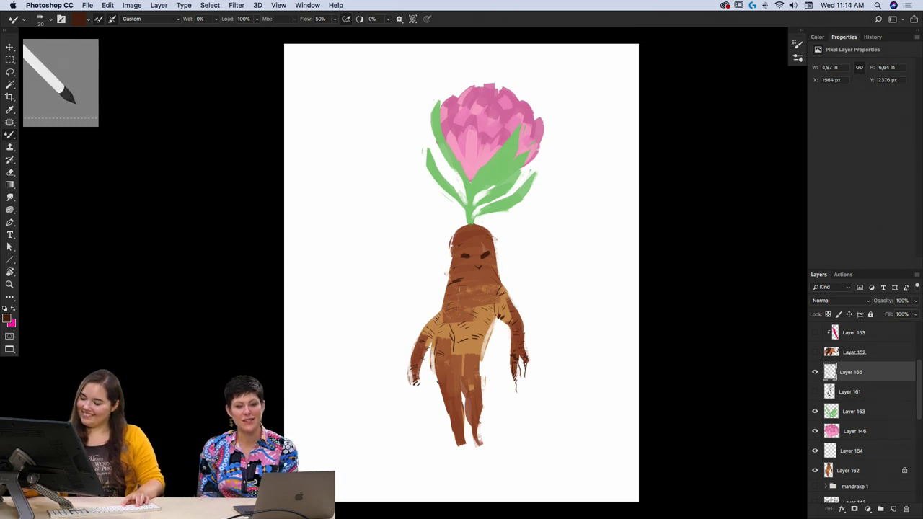
left_click_drag(437, 372, 456, 388)
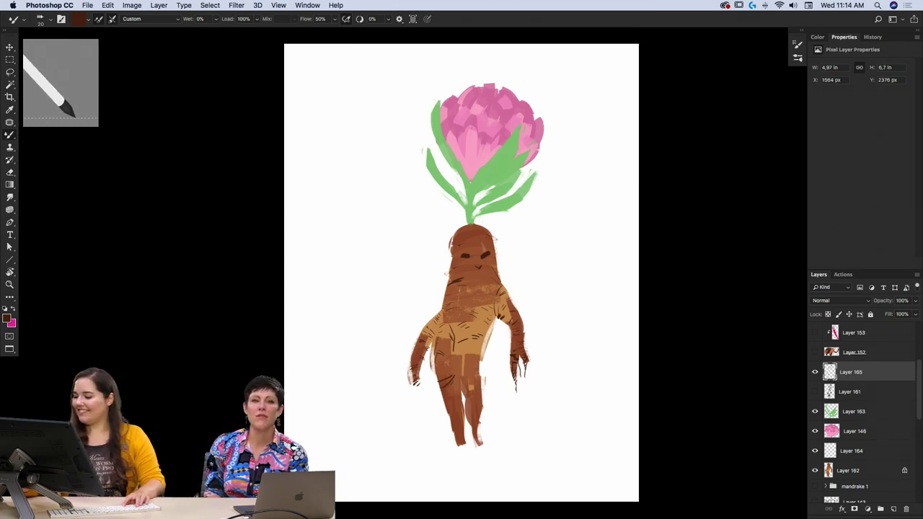
mouse_move(454, 400)
left_mouse_down()
mouse_move(463, 406)
mouse_move(467, 459)
left_mouse_up()
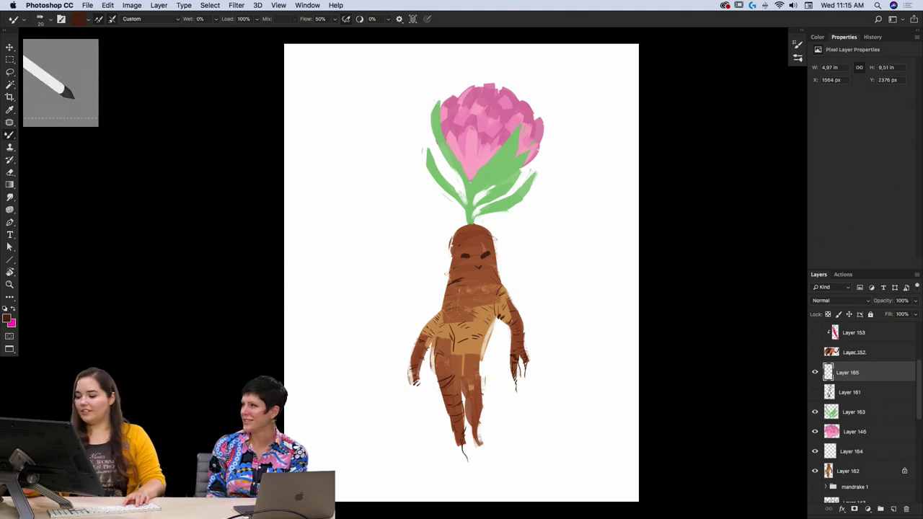
- Add a short dark brown hatch stroke on the right leg with the bristle brush
key("e")
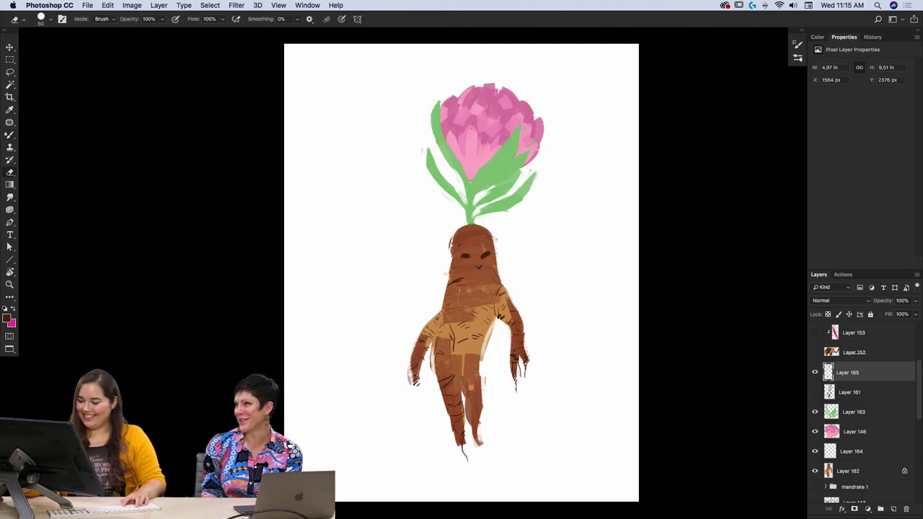
key("b")
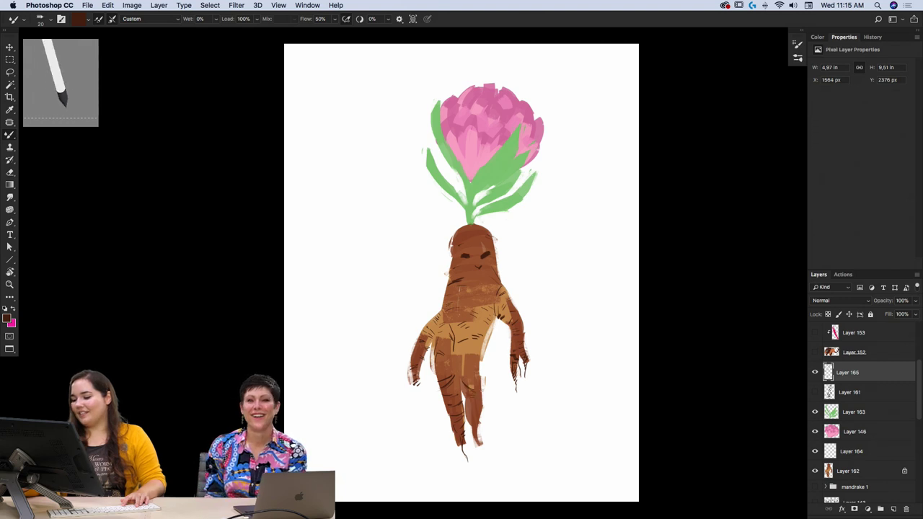
key("e")
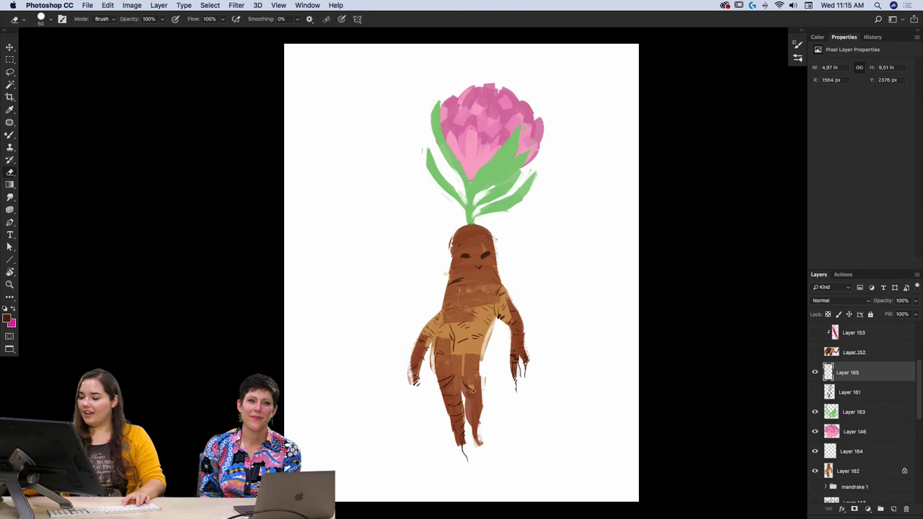
key("b")
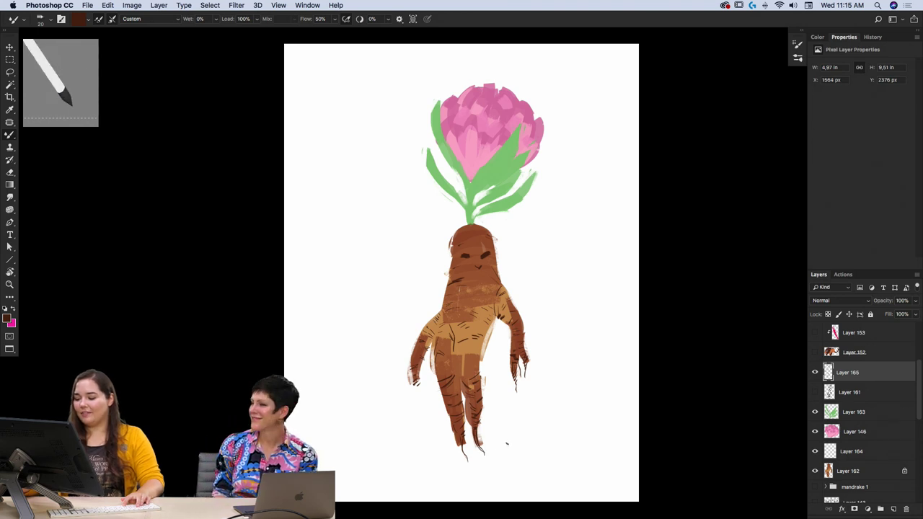
left_click_drag(480, 428, 481, 439)
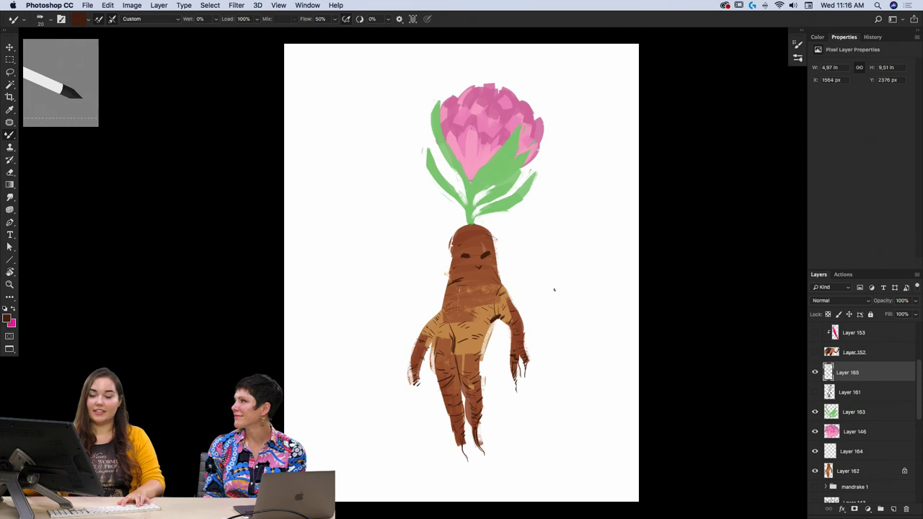
- Paint dark brown strokes on the left shoulder and a small mark near the head
left_click_drag(441, 313, 435, 333)
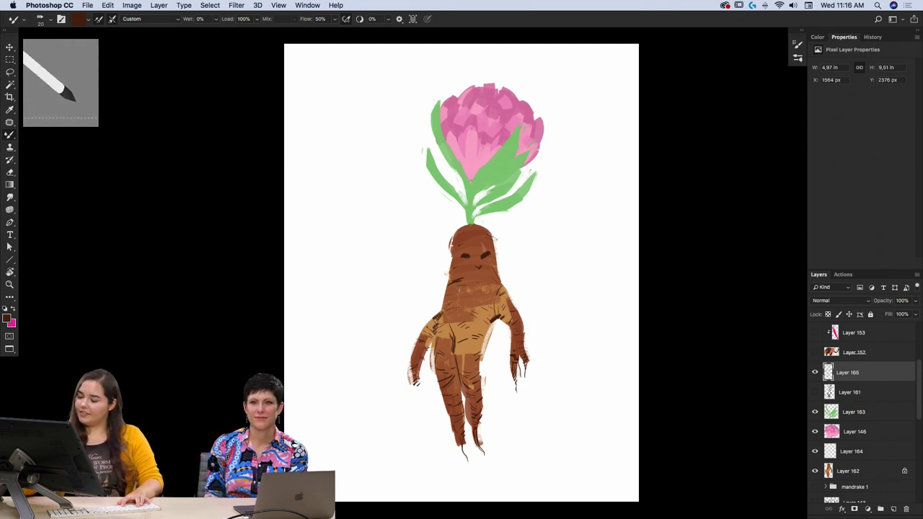
key("e")
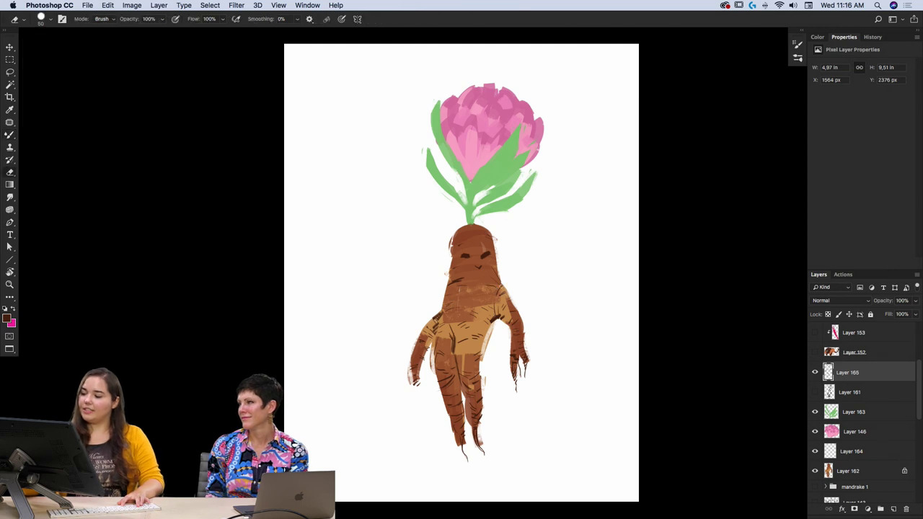
key("b")
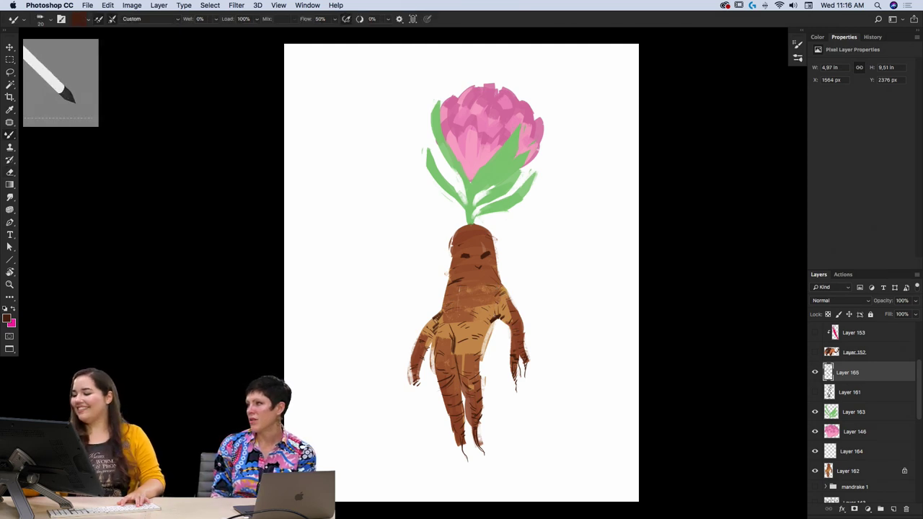
left_click_drag(479, 229, 476, 228)
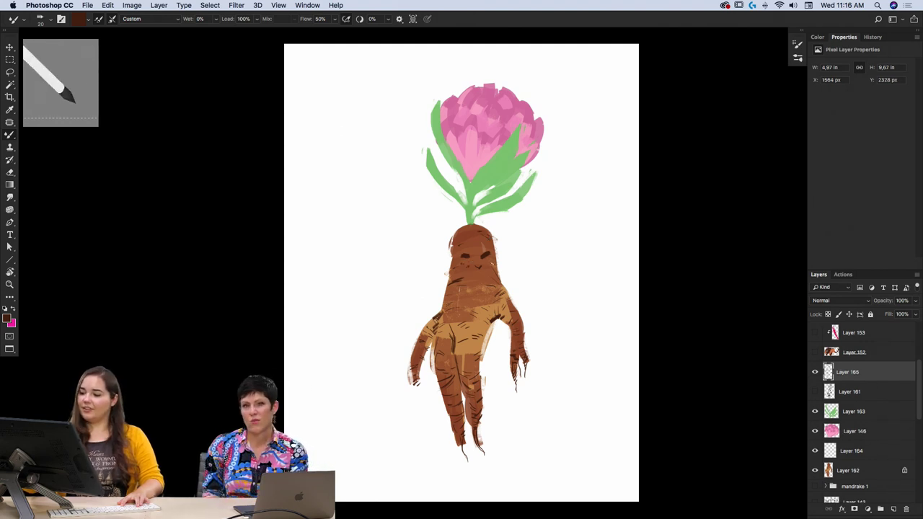
- Darken the mandrake's eye area with dark brown strokes
key("shift+b")
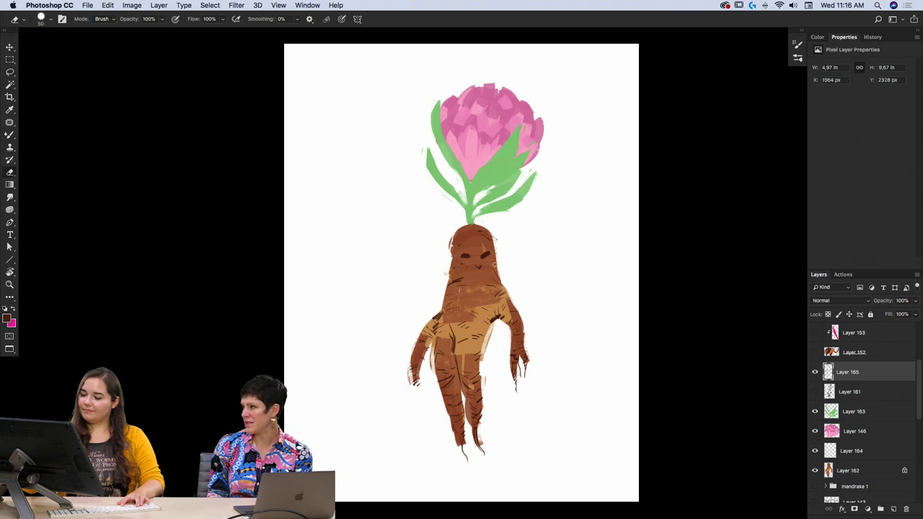
key("b")
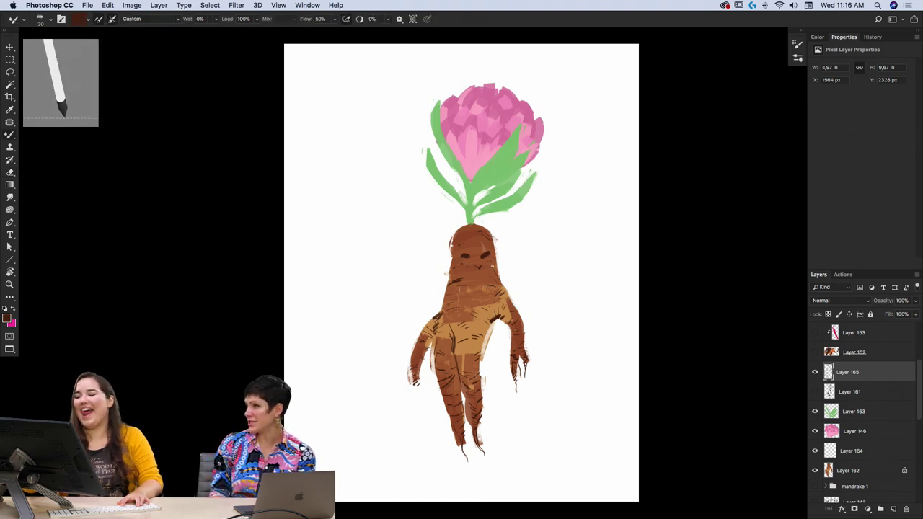
key("e")
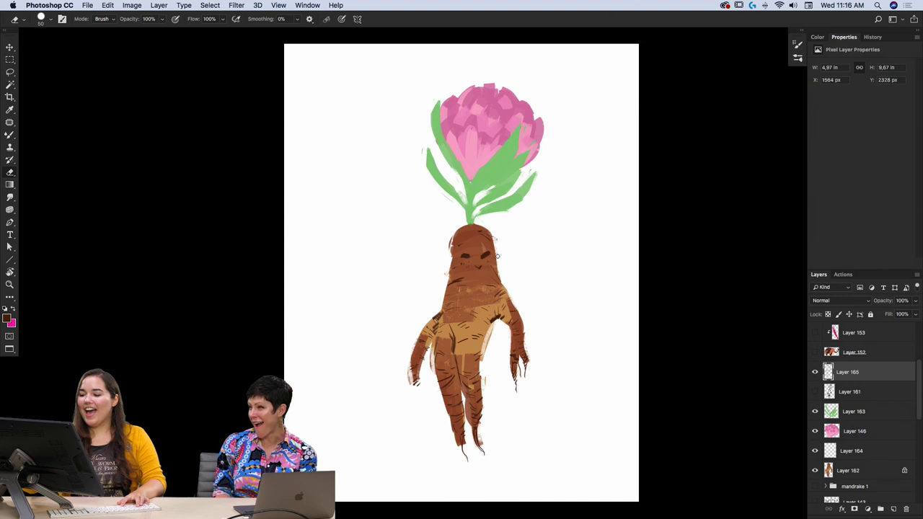
key("b")
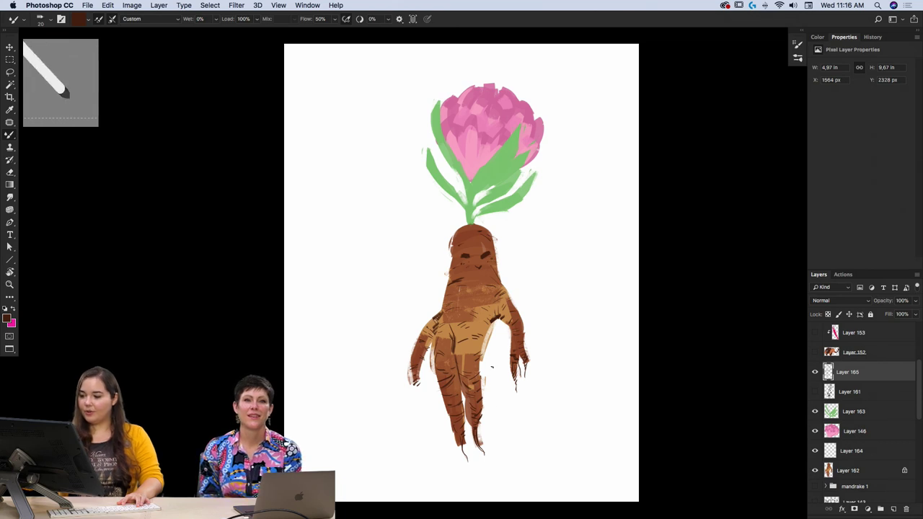
key("e")
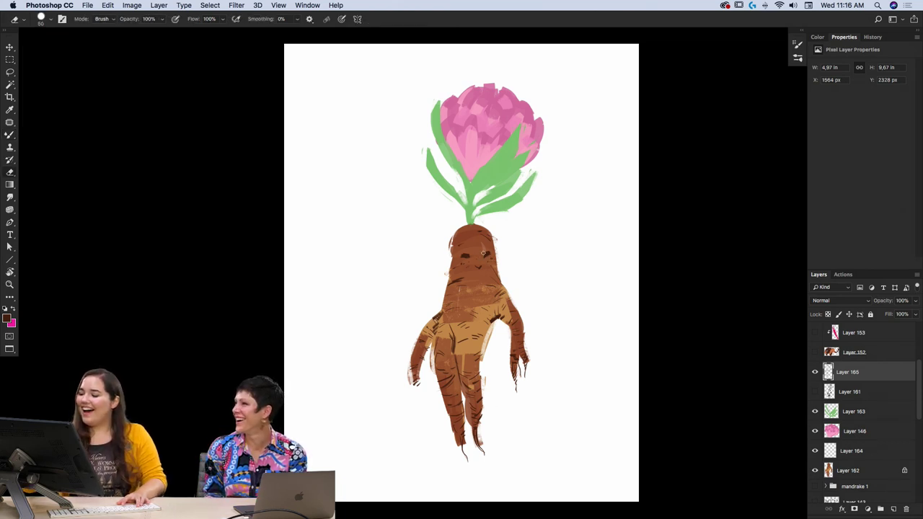
key("b")
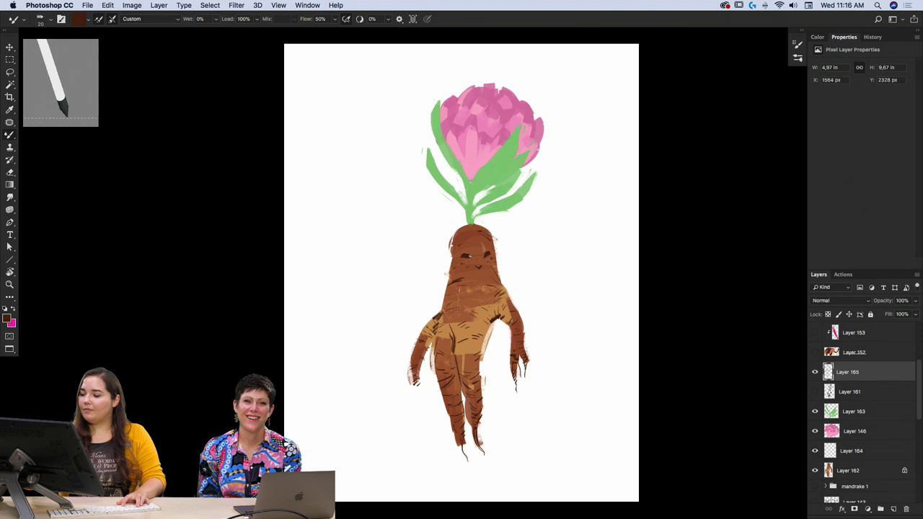
left_click_drag(465, 255, 488, 254)
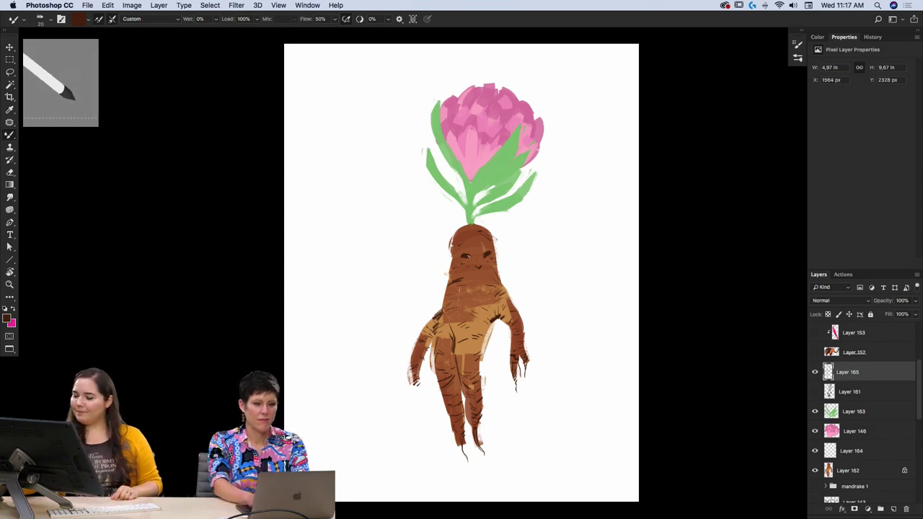
left_click_drag(464, 255, 470, 258)
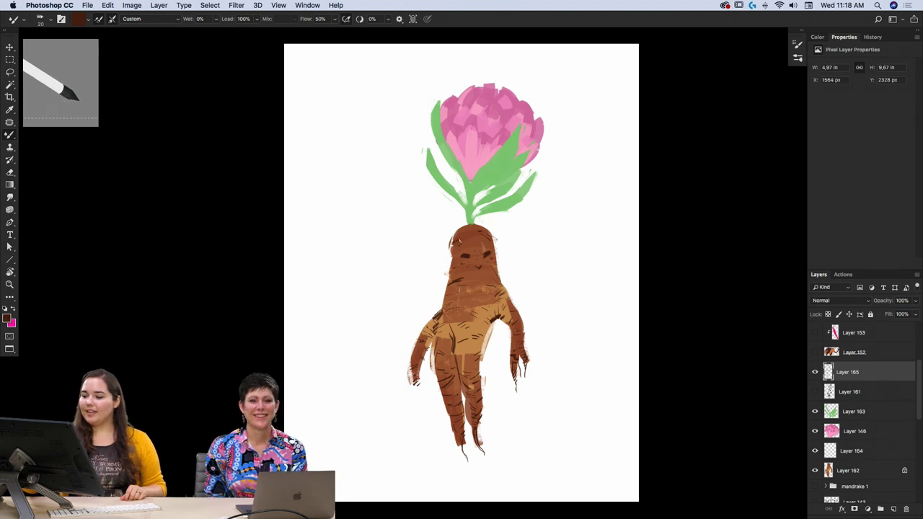
- Select Layer 163, the green leaves layer
key("e")
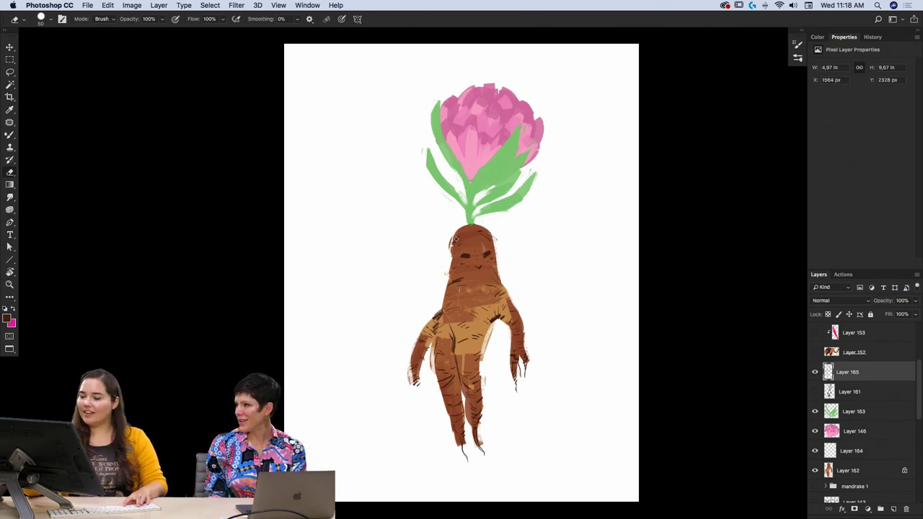
key("b")
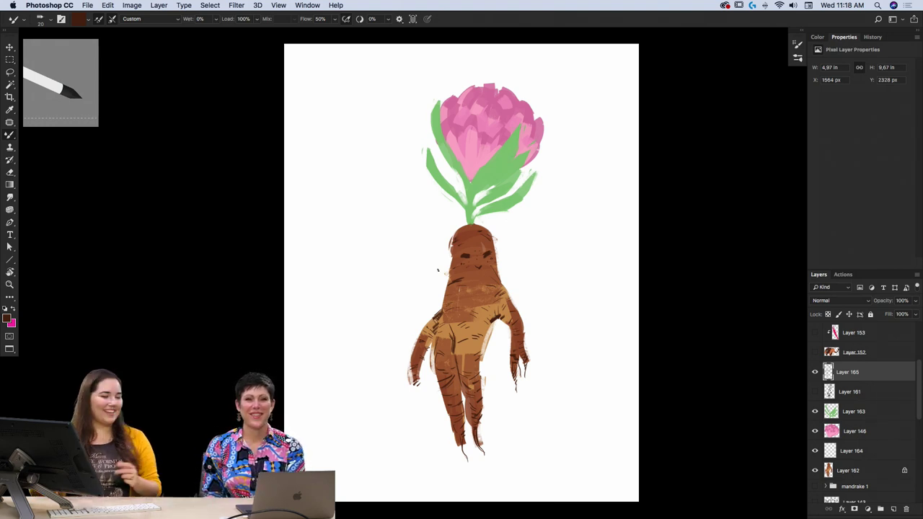
left_click(839, 412)
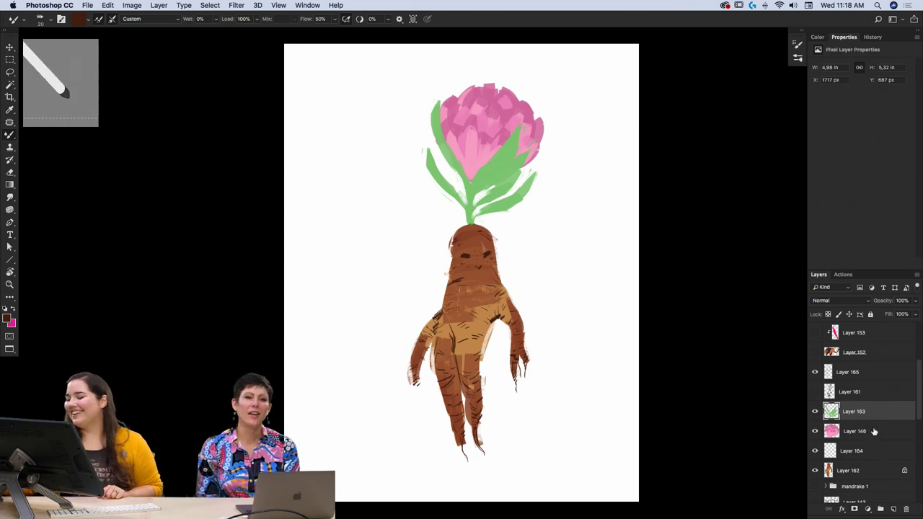
- Lock Layer 163's transparent pixels and set the foreground to a darker leaf green
left_click(827, 316)
left_click(7, 318)
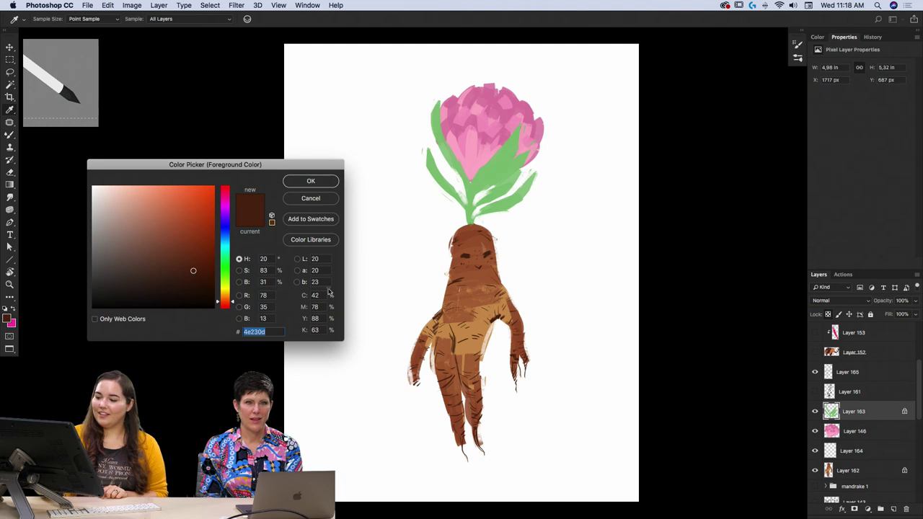
left_click(484, 180)
left_click(150, 245)
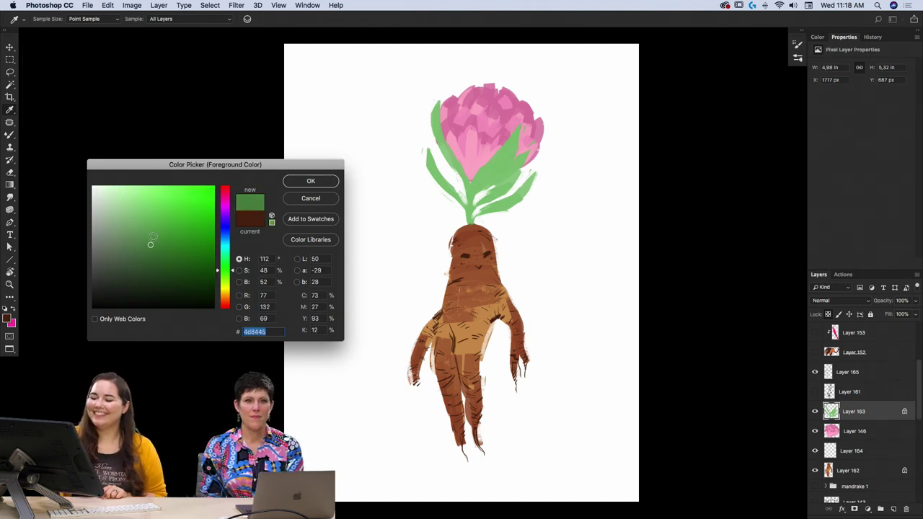
left_click(312, 185)
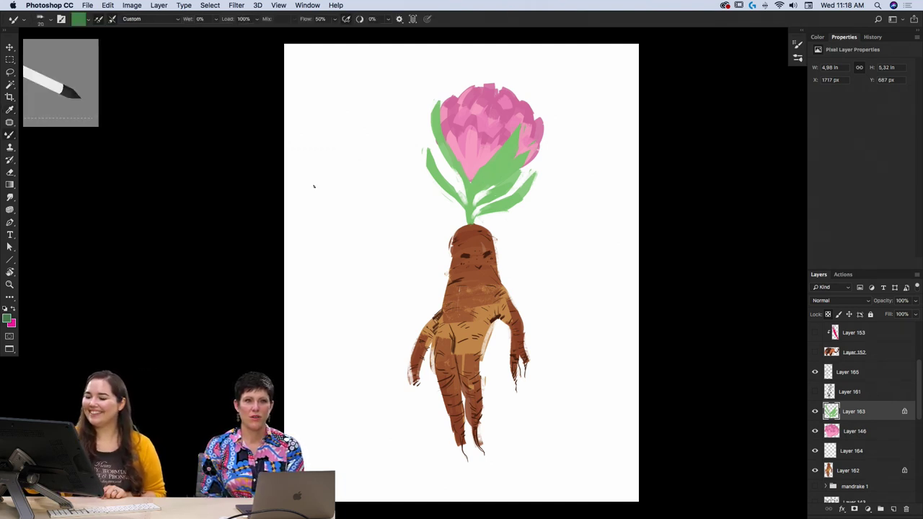
- Choose Kyle's Inkbox – Brayer Boss as the painting brush
left_click(798, 58)
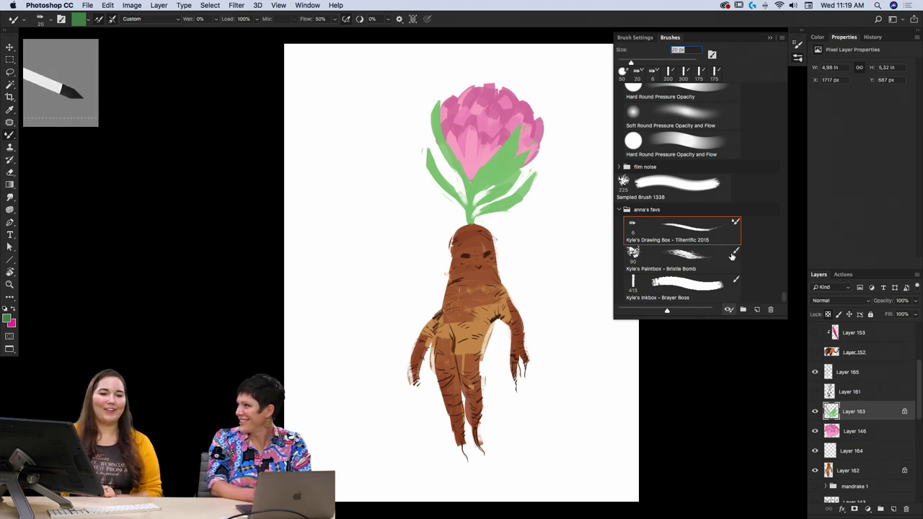
left_click(779, 278)
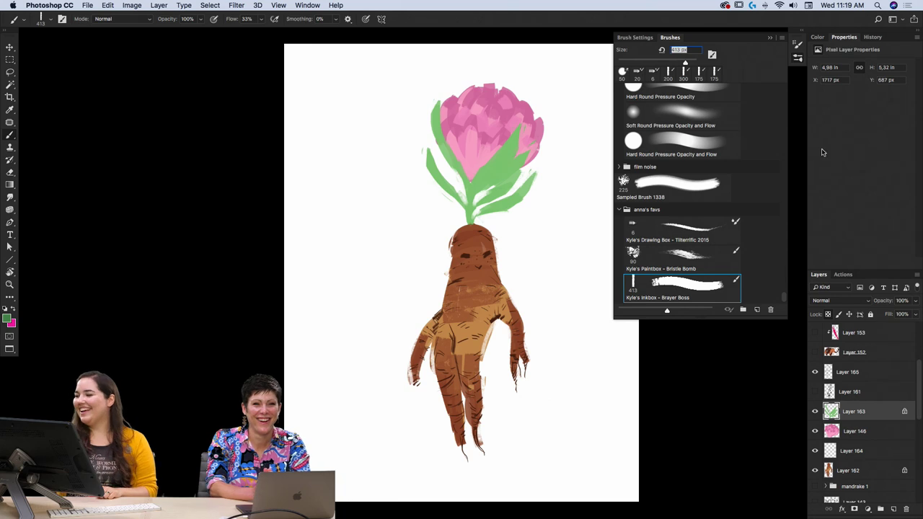
left_click(796, 61)
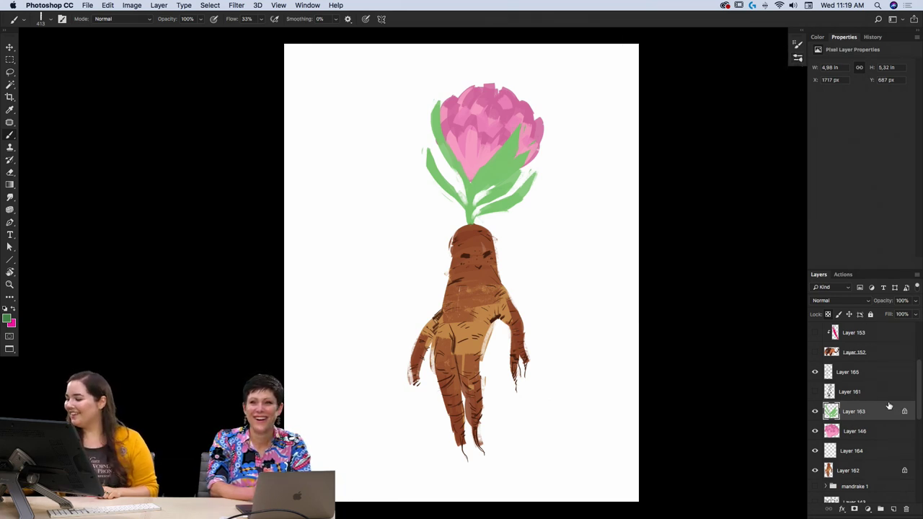
- Paint dark green over the stem and leaves, then sampled light green over the flower head's right side
mouse_move(481, 209)
left_mouse_down()
mouse_move(534, 185)
mouse_move(508, 219)
mouse_move(517, 202)
mouse_move(533, 204)
mouse_move(450, 209)
mouse_move(534, 190)
mouse_move(434, 198)
mouse_move(505, 220)
mouse_move(436, 189)
mouse_move(519, 208)
left_mouse_up()
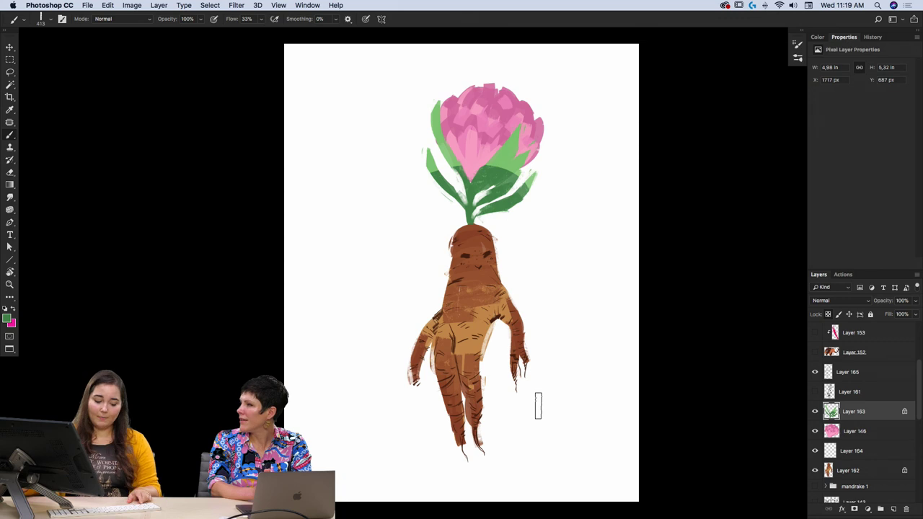
left_click(513, 157, "alt")
mouse_move(513, 157)
left_mouse_down()
mouse_move(501, 166)
mouse_move(520, 176)
left_mouse_up()
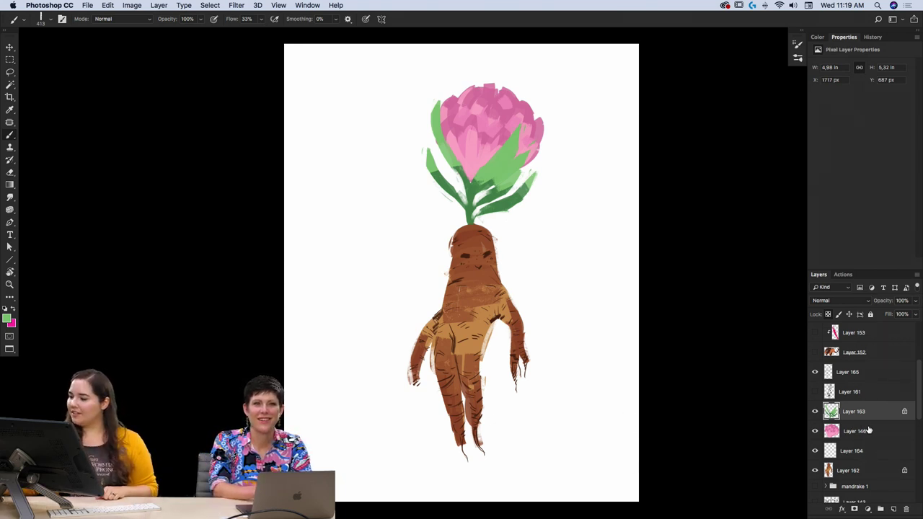
left_click(841, 432)
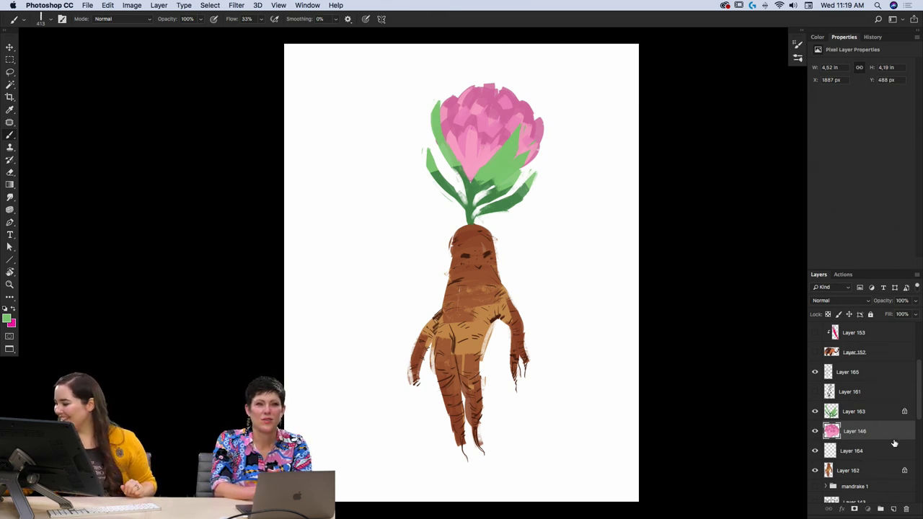
- Make Layer 165 active and switch to Kyle's Drawing Box – Tilterrific brush
left_click(815, 372)
left_click(815, 372)
left_click(847, 374)
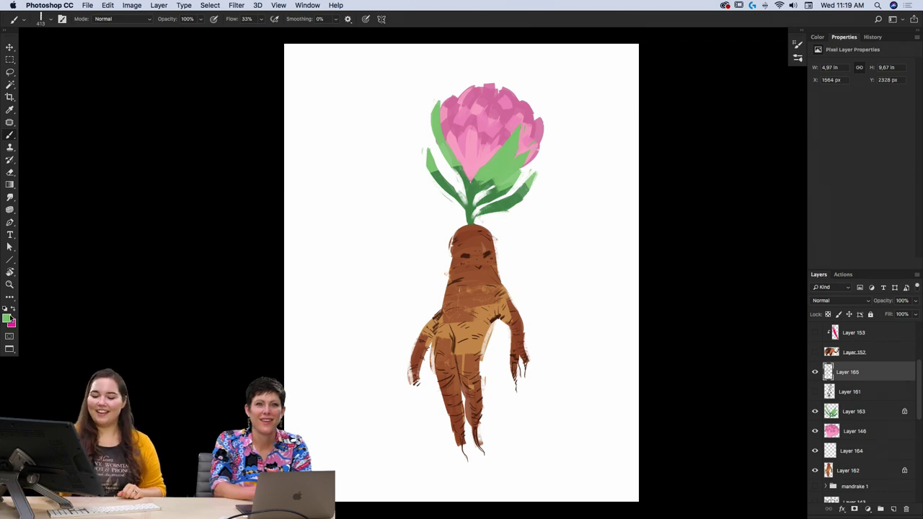
left_click(797, 57)
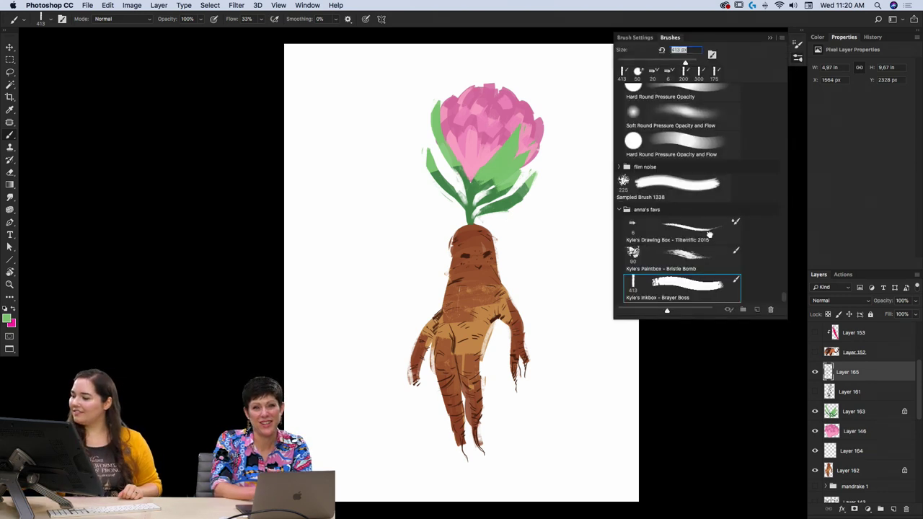
left_click(710, 232)
left_click(797, 58)
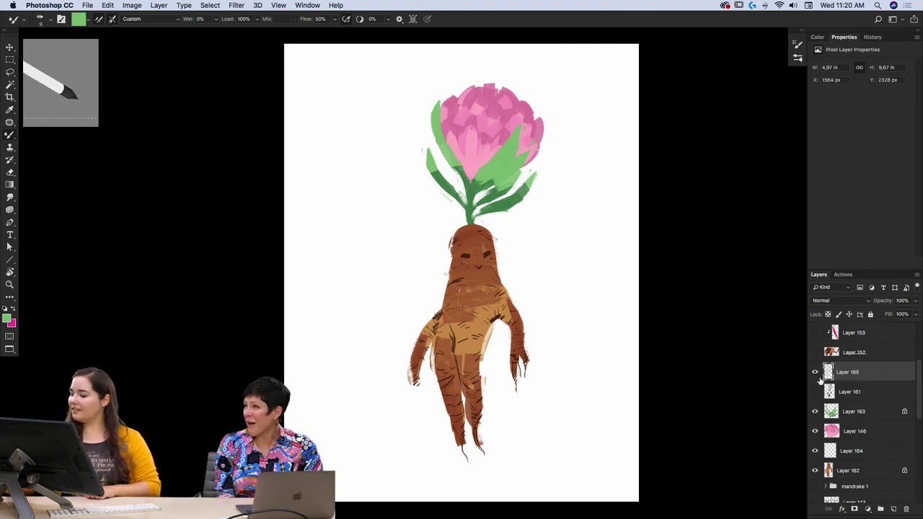
- Set the foreground colour to a lighter green
left_click(8, 318)
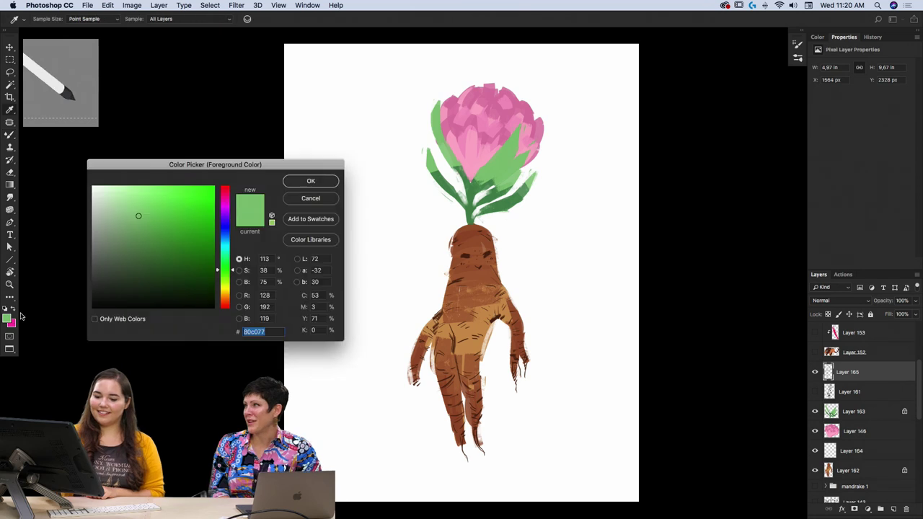
left_click(144, 188)
left_click(328, 180)
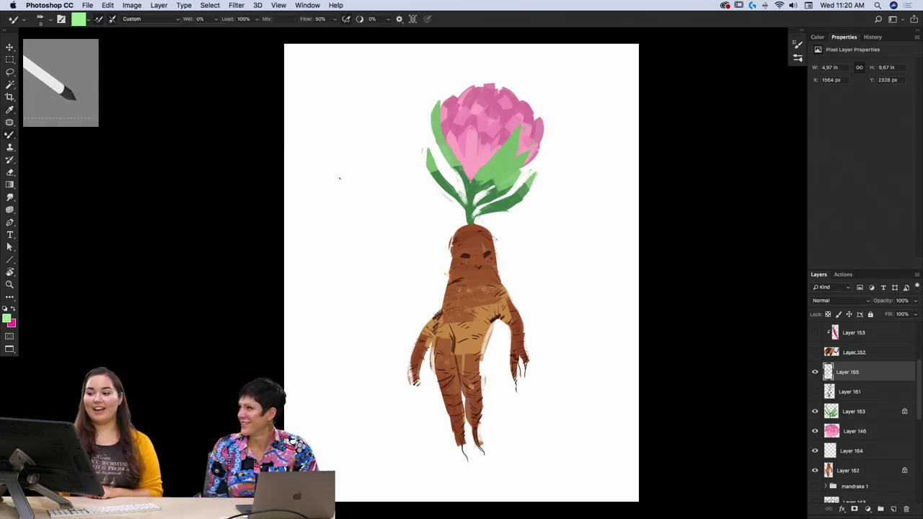
- Draw light green strokes over the leaves and up the flower's left edge, erasing as needed
left_click_drag(465, 160, 465, 106)
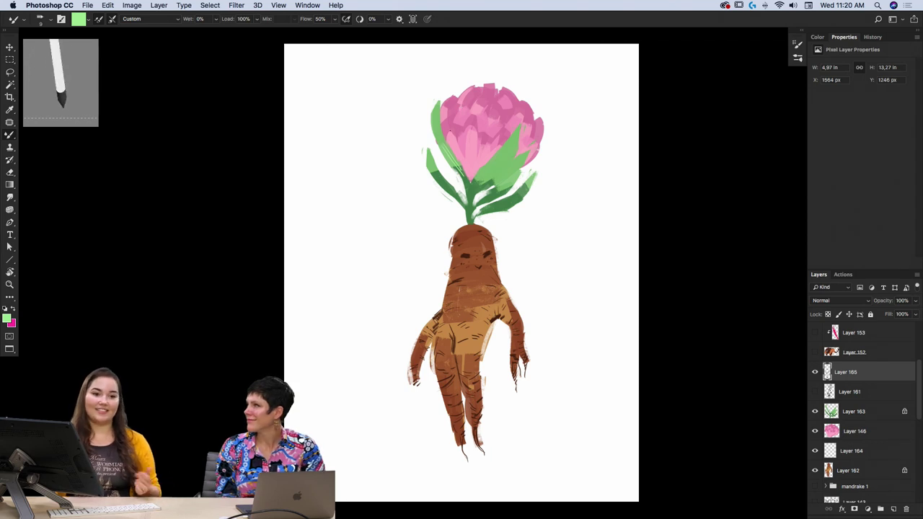
left_click_drag(442, 146, 441, 98)
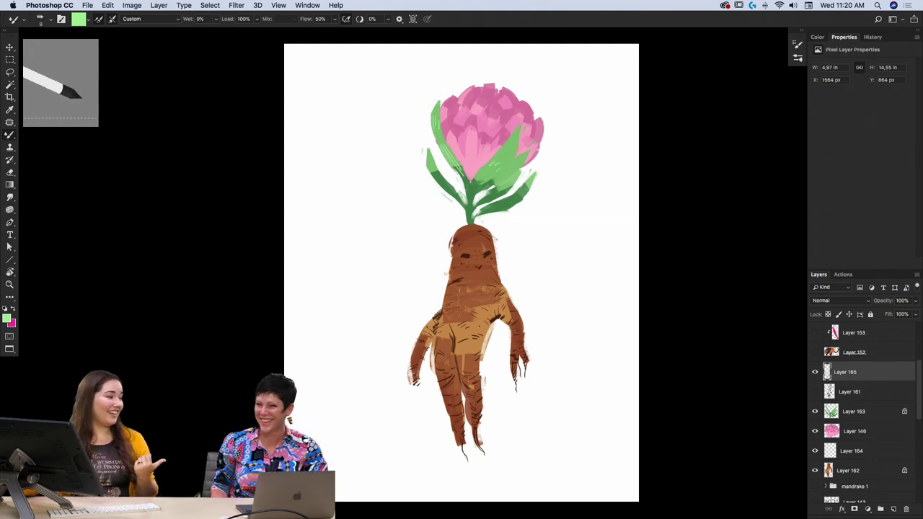
key("e")
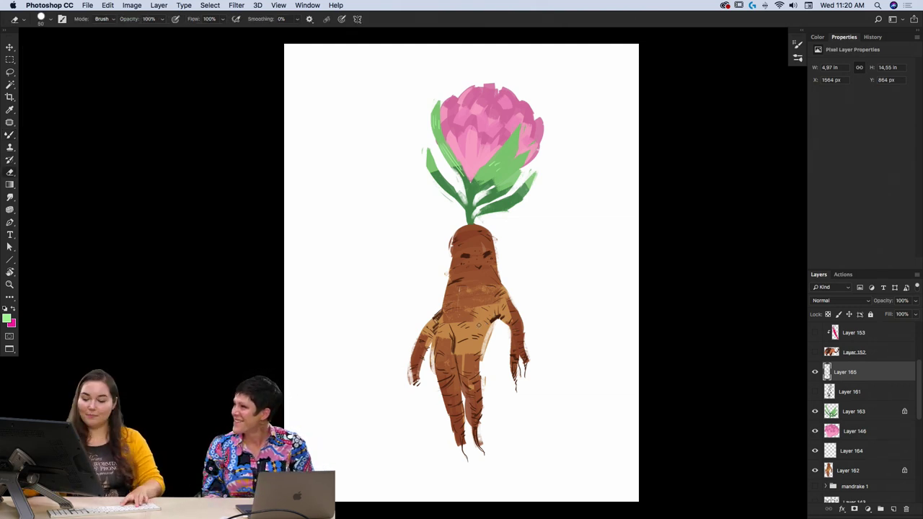
key("b")
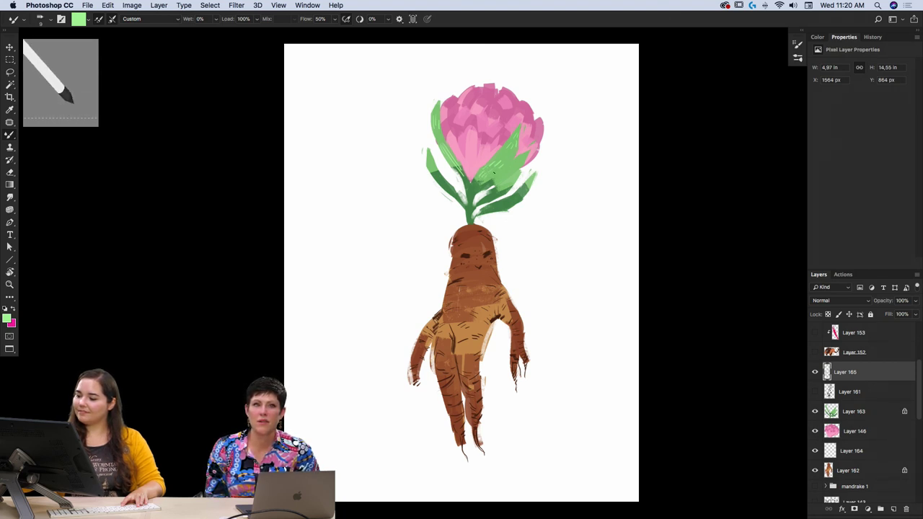
left_click_drag(492, 176, 501, 167)
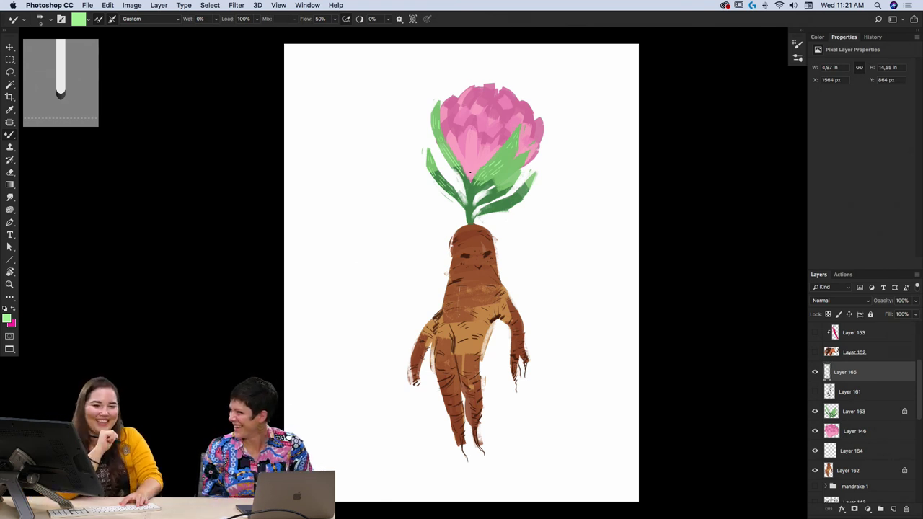
key("e")
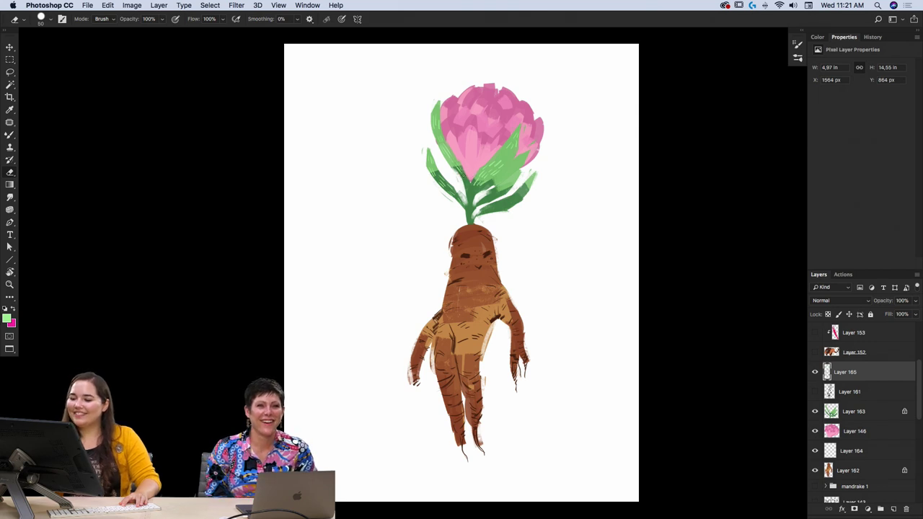
key("b")
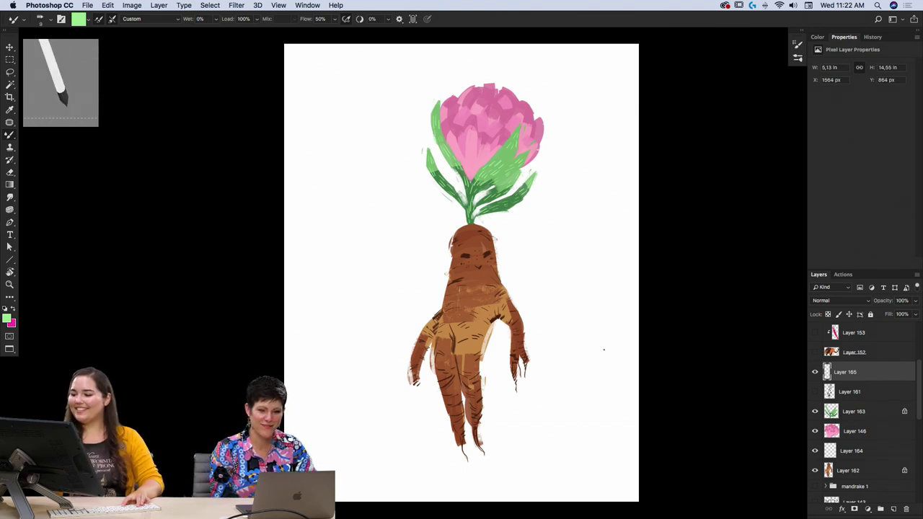
- On Layer 165, set the foreground to pale pink ffcfd7 sampled from the flower head
left_click(858, 431)
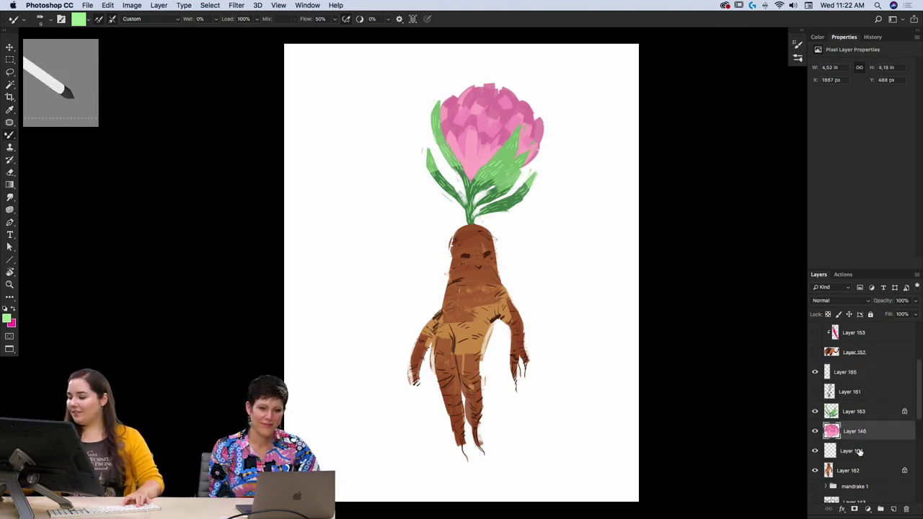
key("alt+bracketright")
key("alt+bracketright")
key("alt+bracketright")
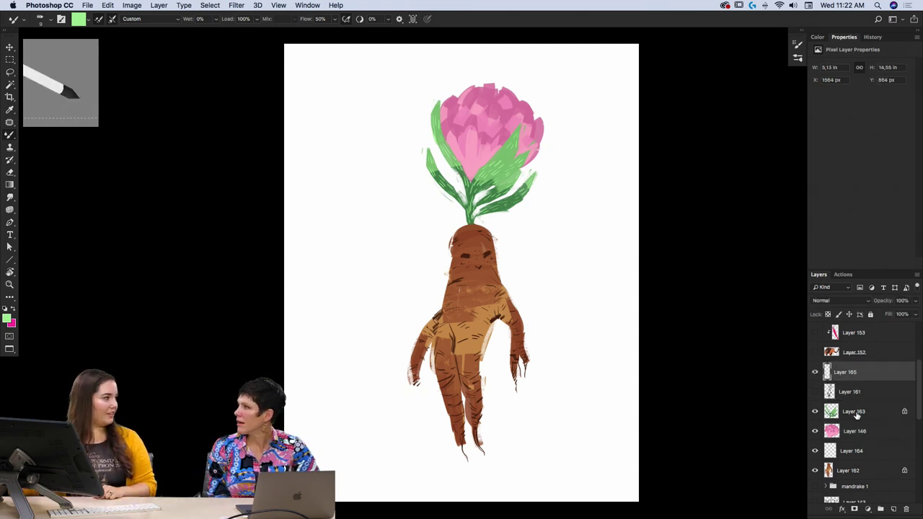
left_click(7, 318)
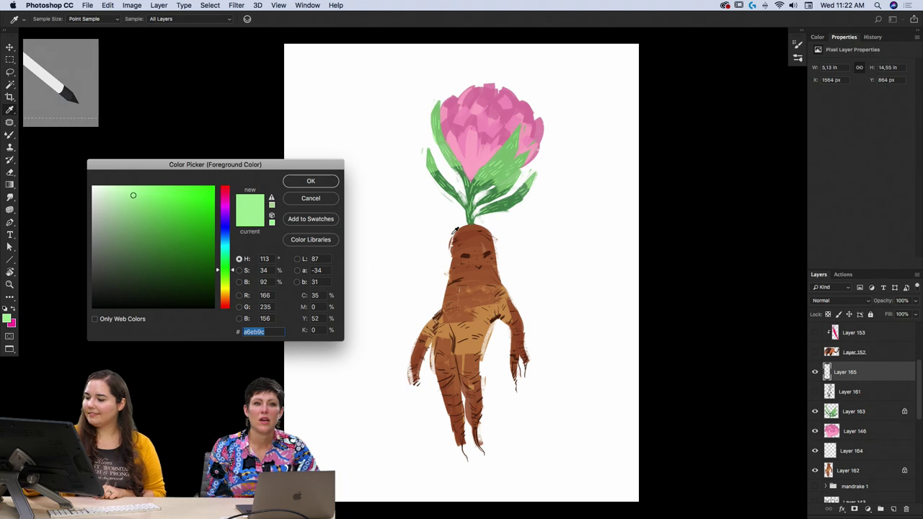
left_click(477, 156)
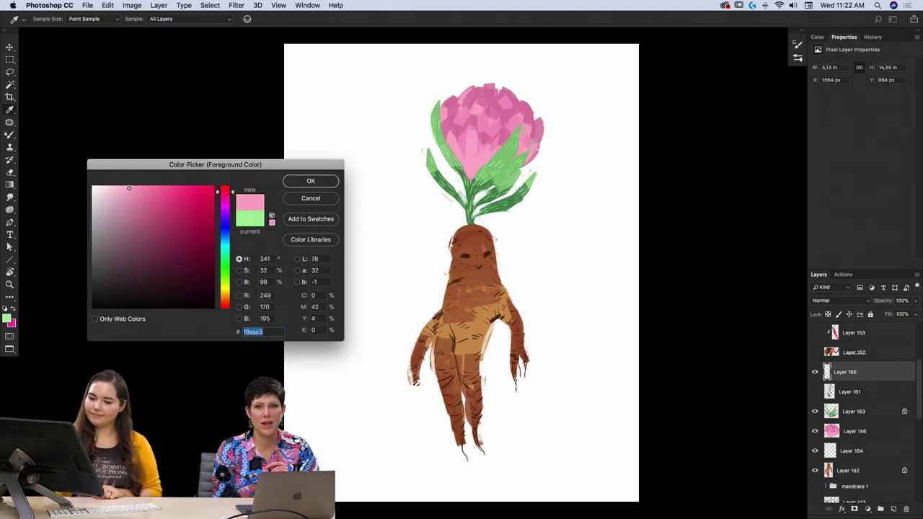
left_click(115, 186)
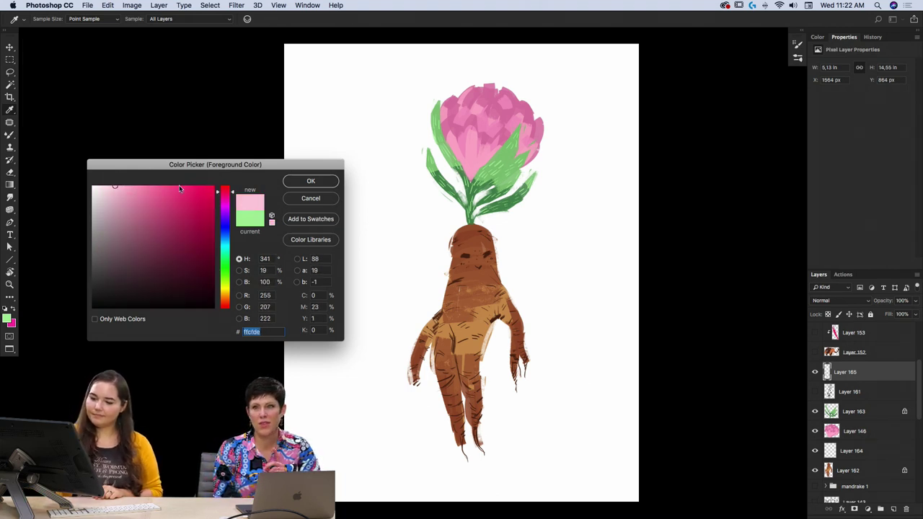
left_click(310, 181)
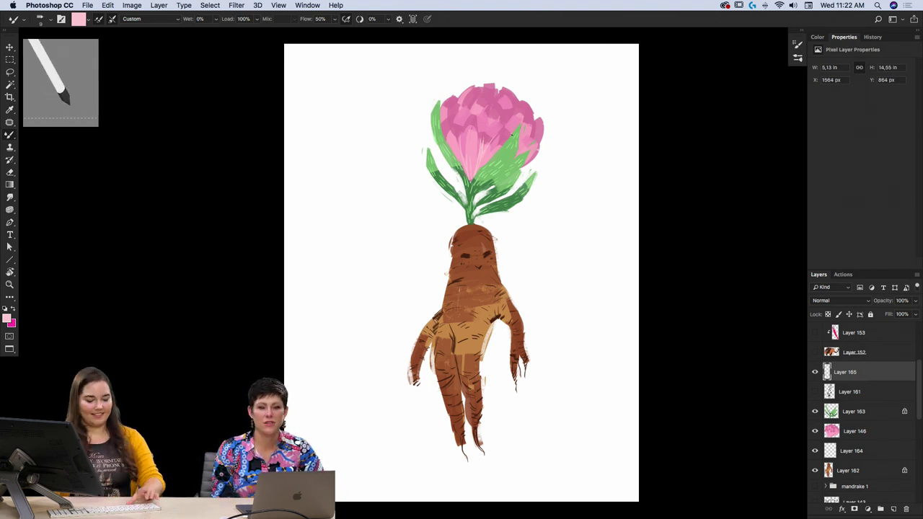
key("e")
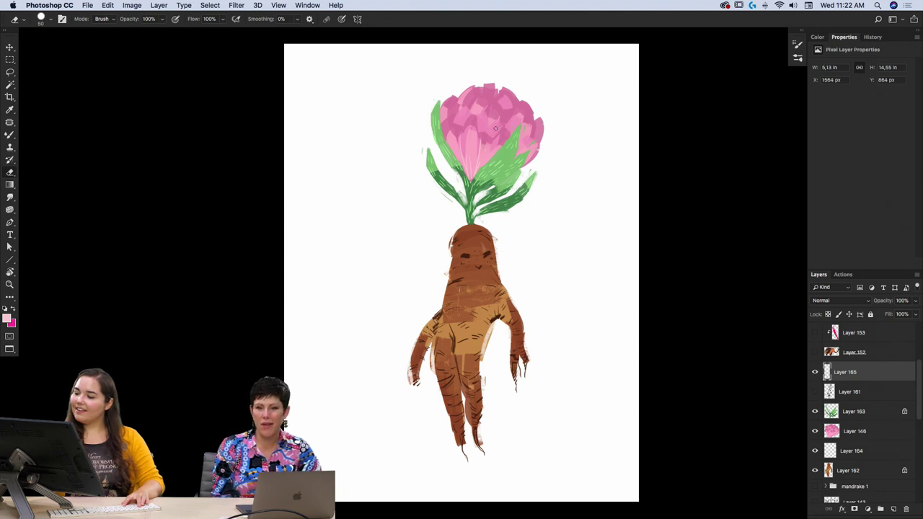
key("b")
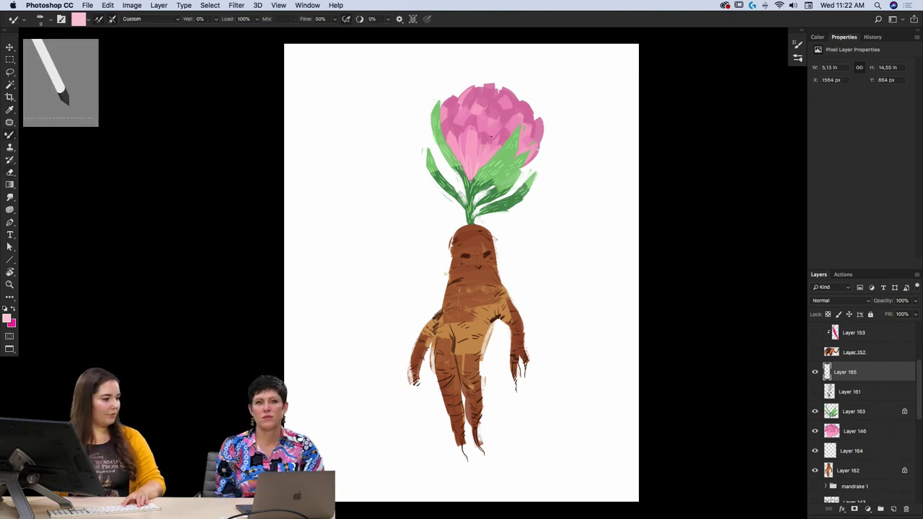